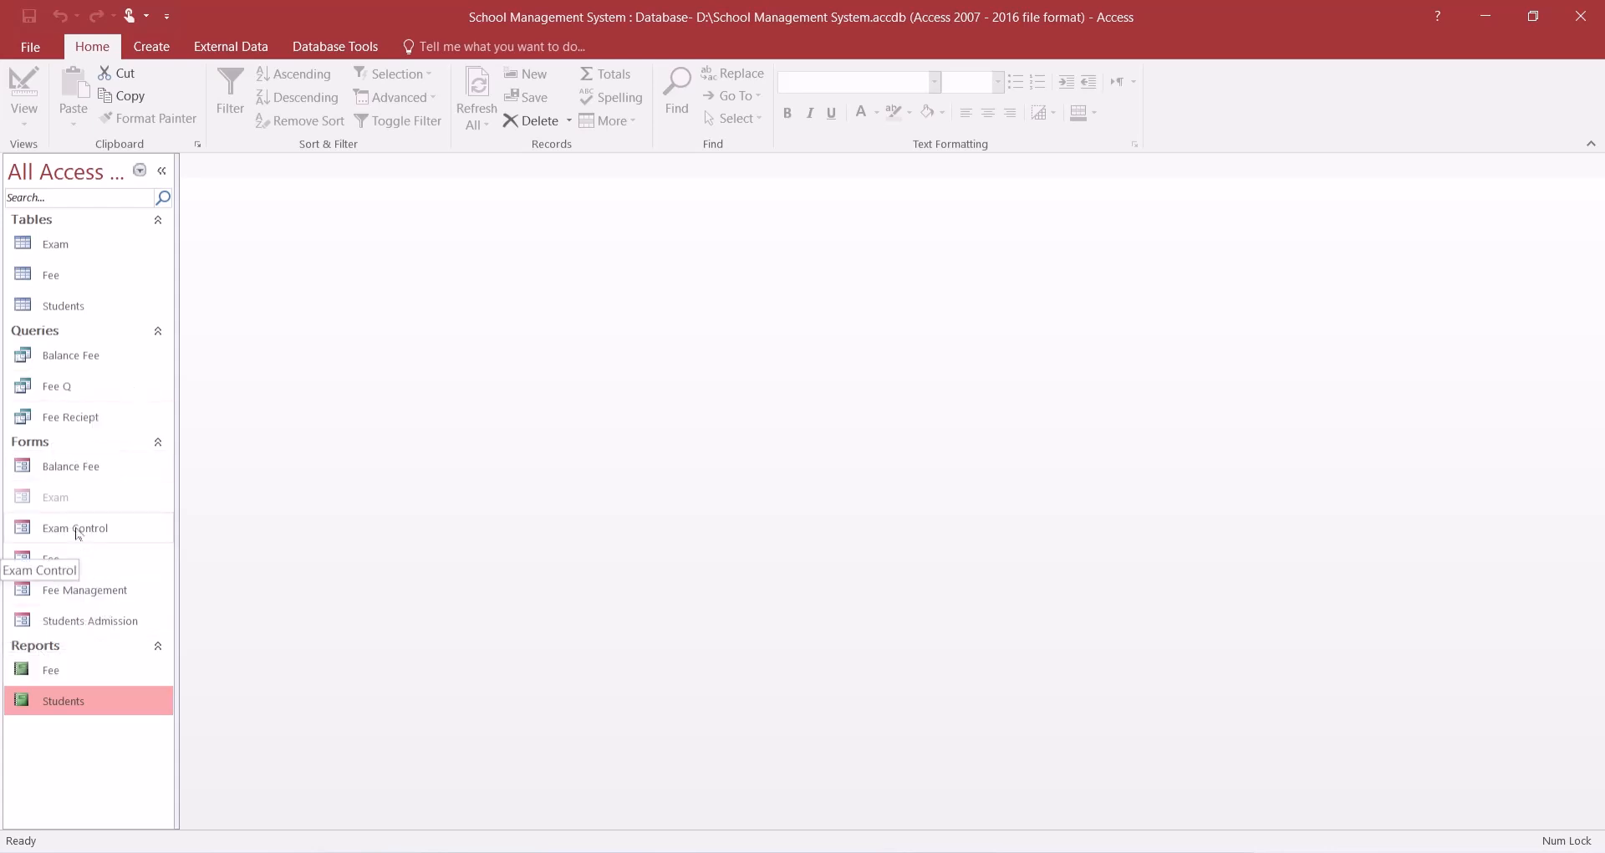
- Open the Exam Control form and add Sanskrit, Hindi, English and Maths as exam subjects for the first student
double_click(79, 527)
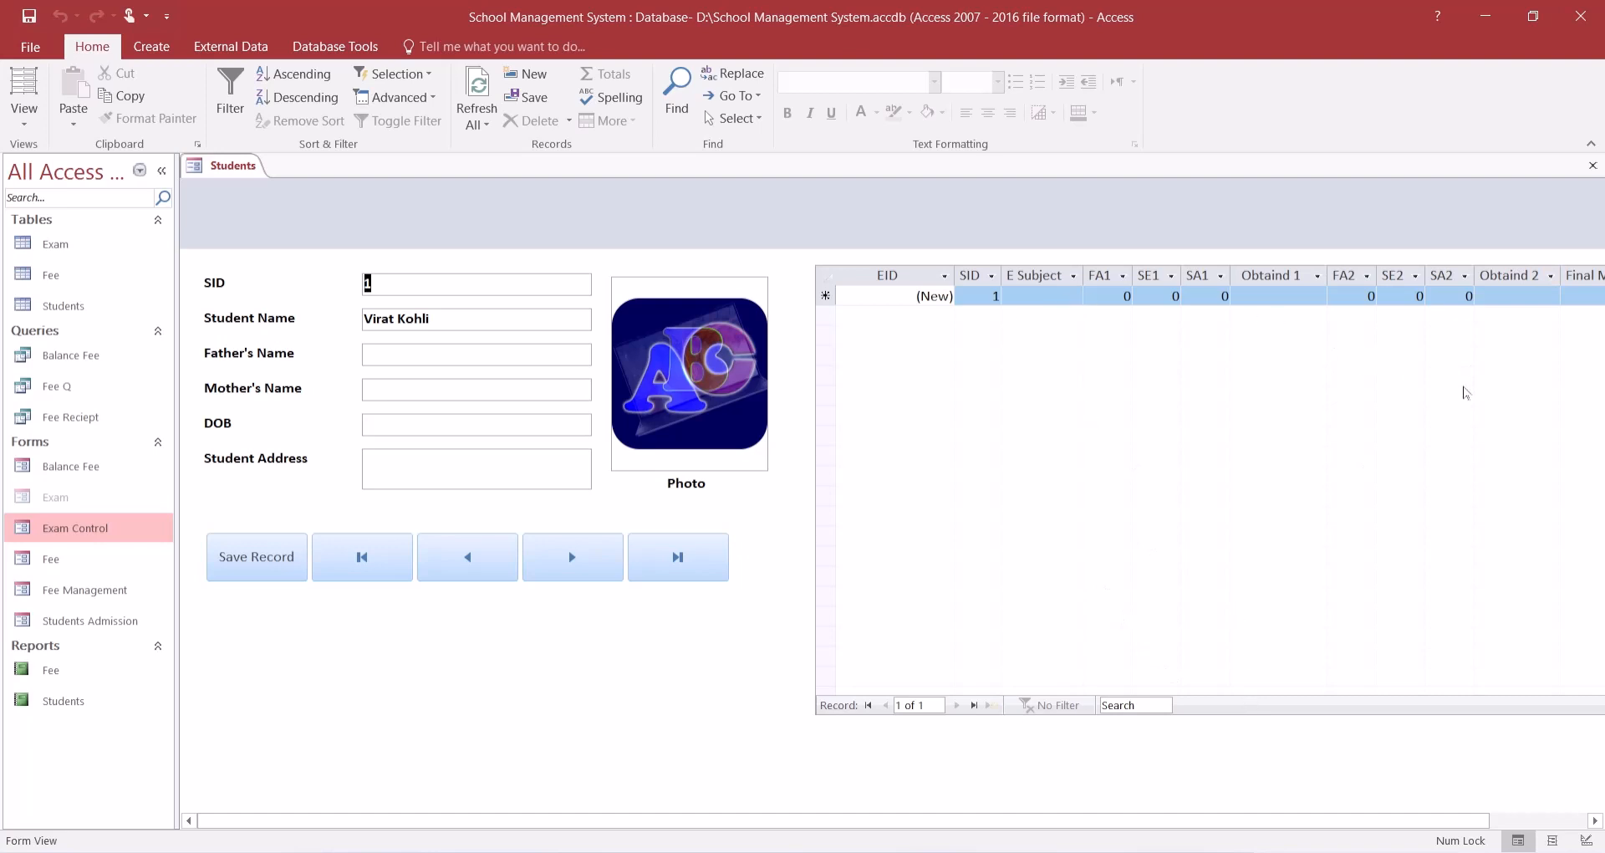
click(1035, 298)
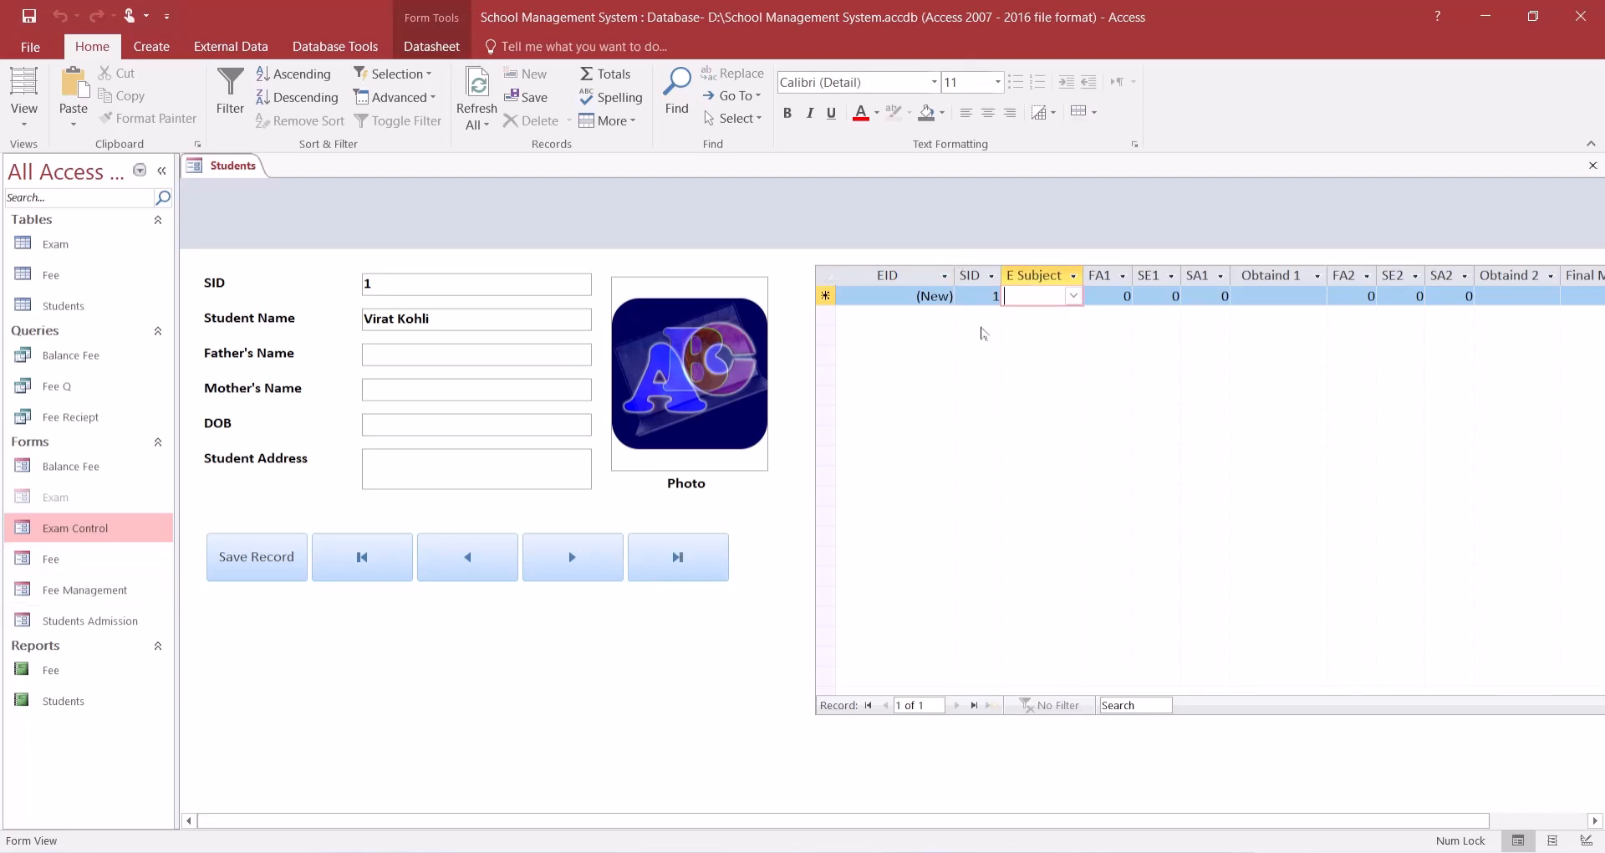
click(1075, 300)
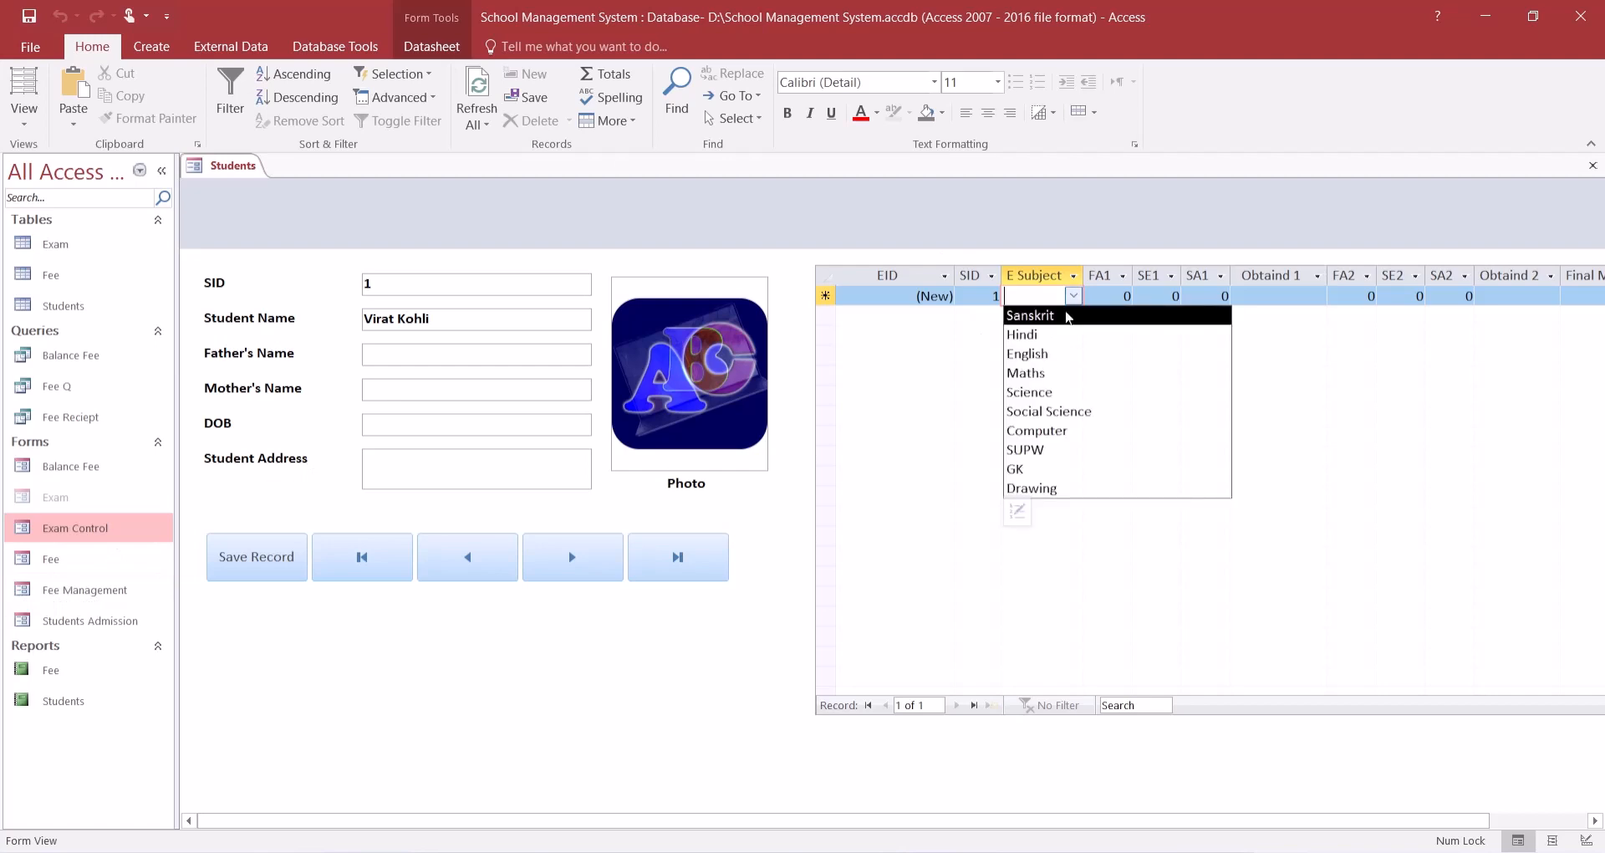
click(1067, 316)
click(1073, 316)
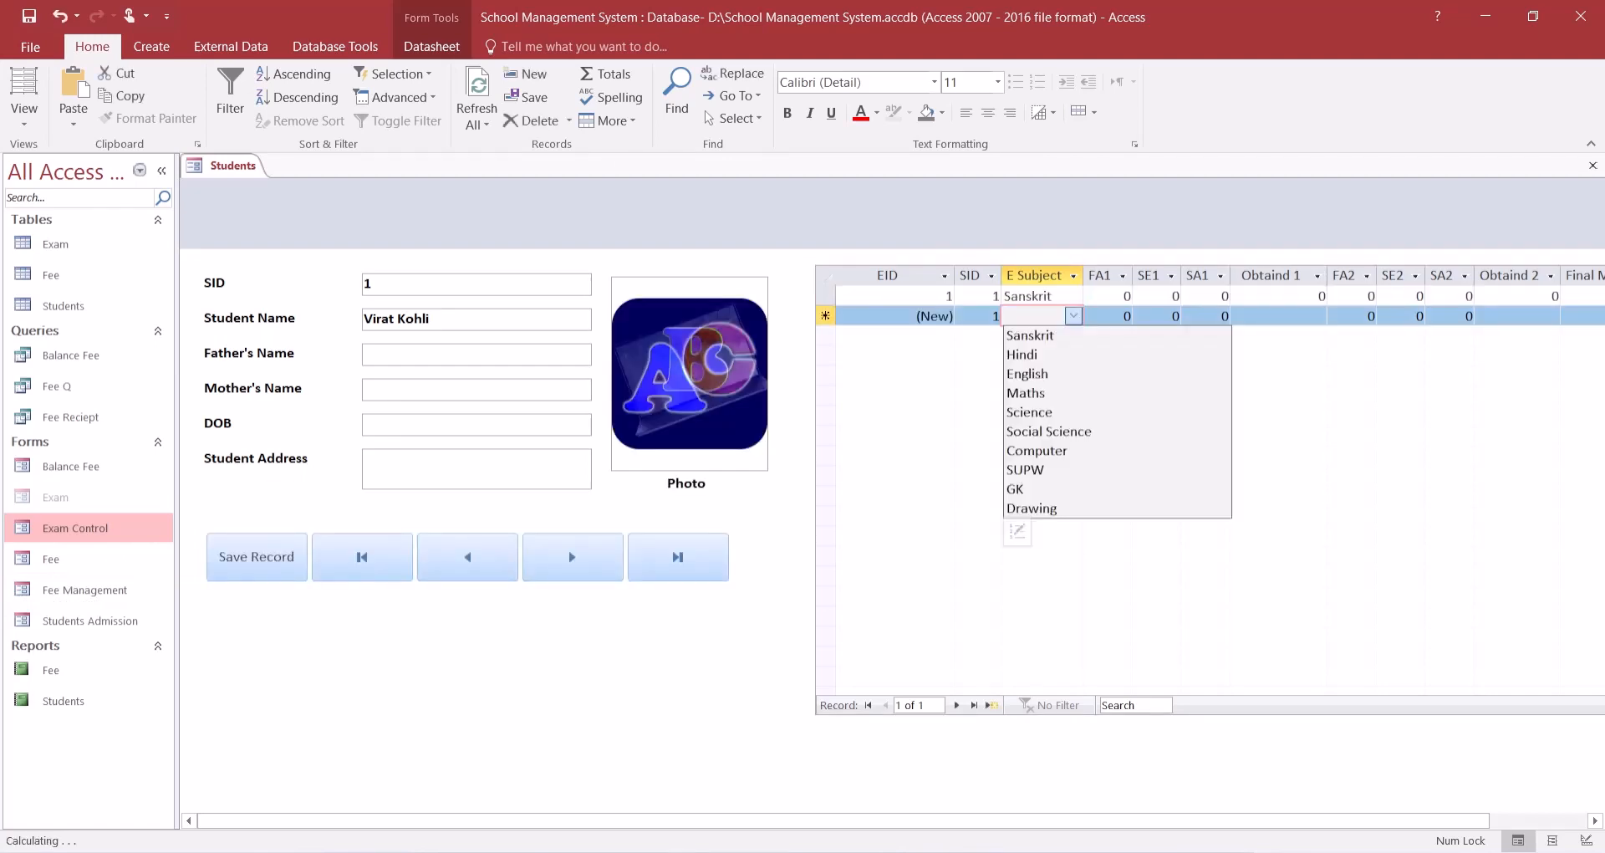
click(1062, 354)
click(1073, 335)
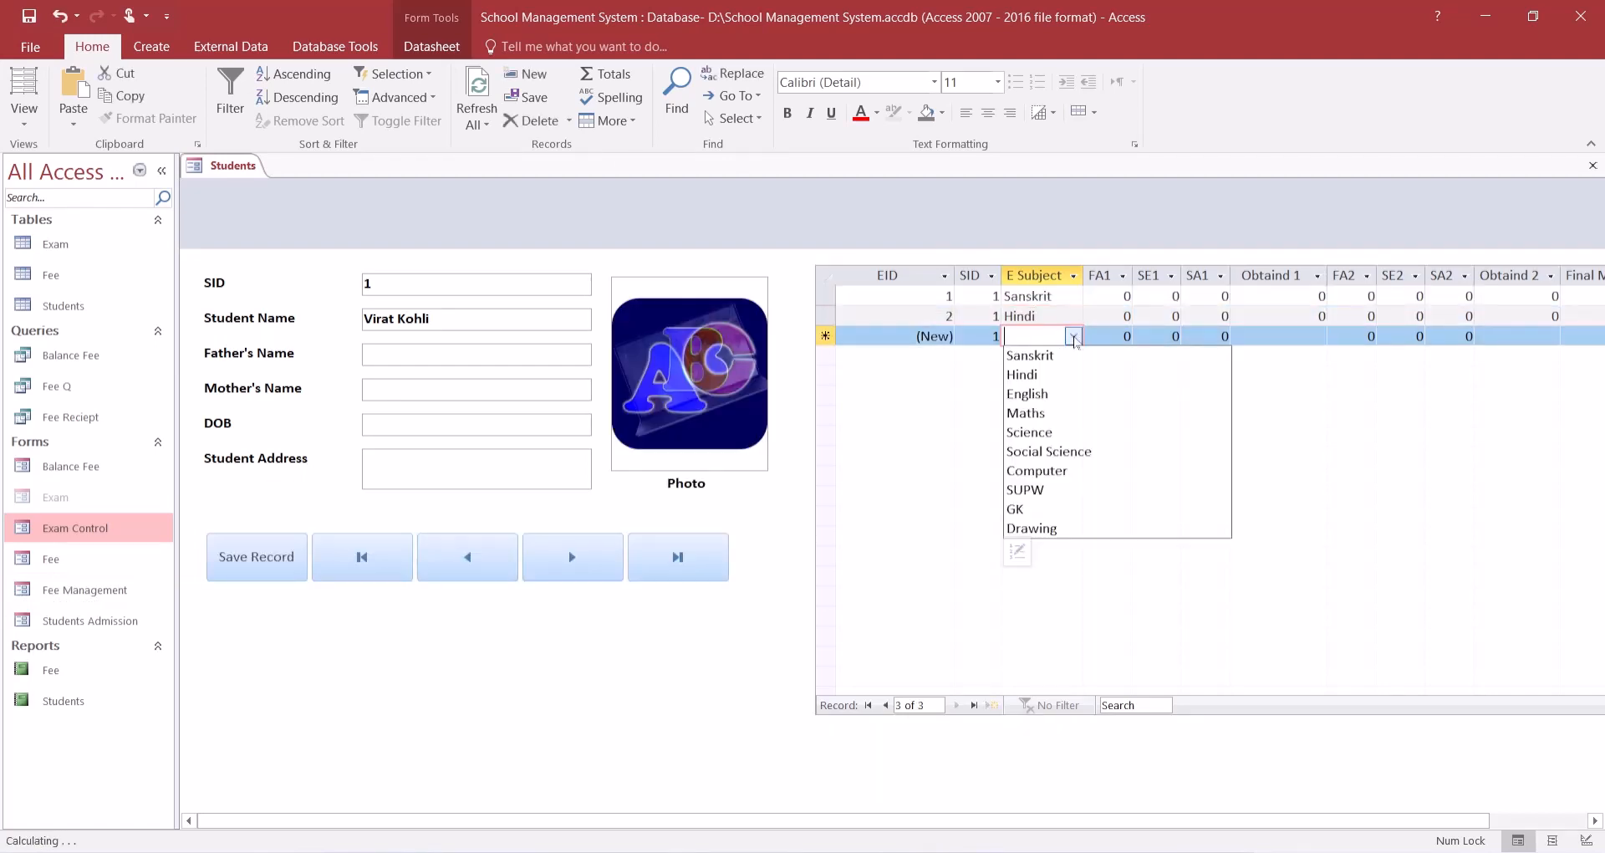
click(1058, 393)
click(1073, 355)
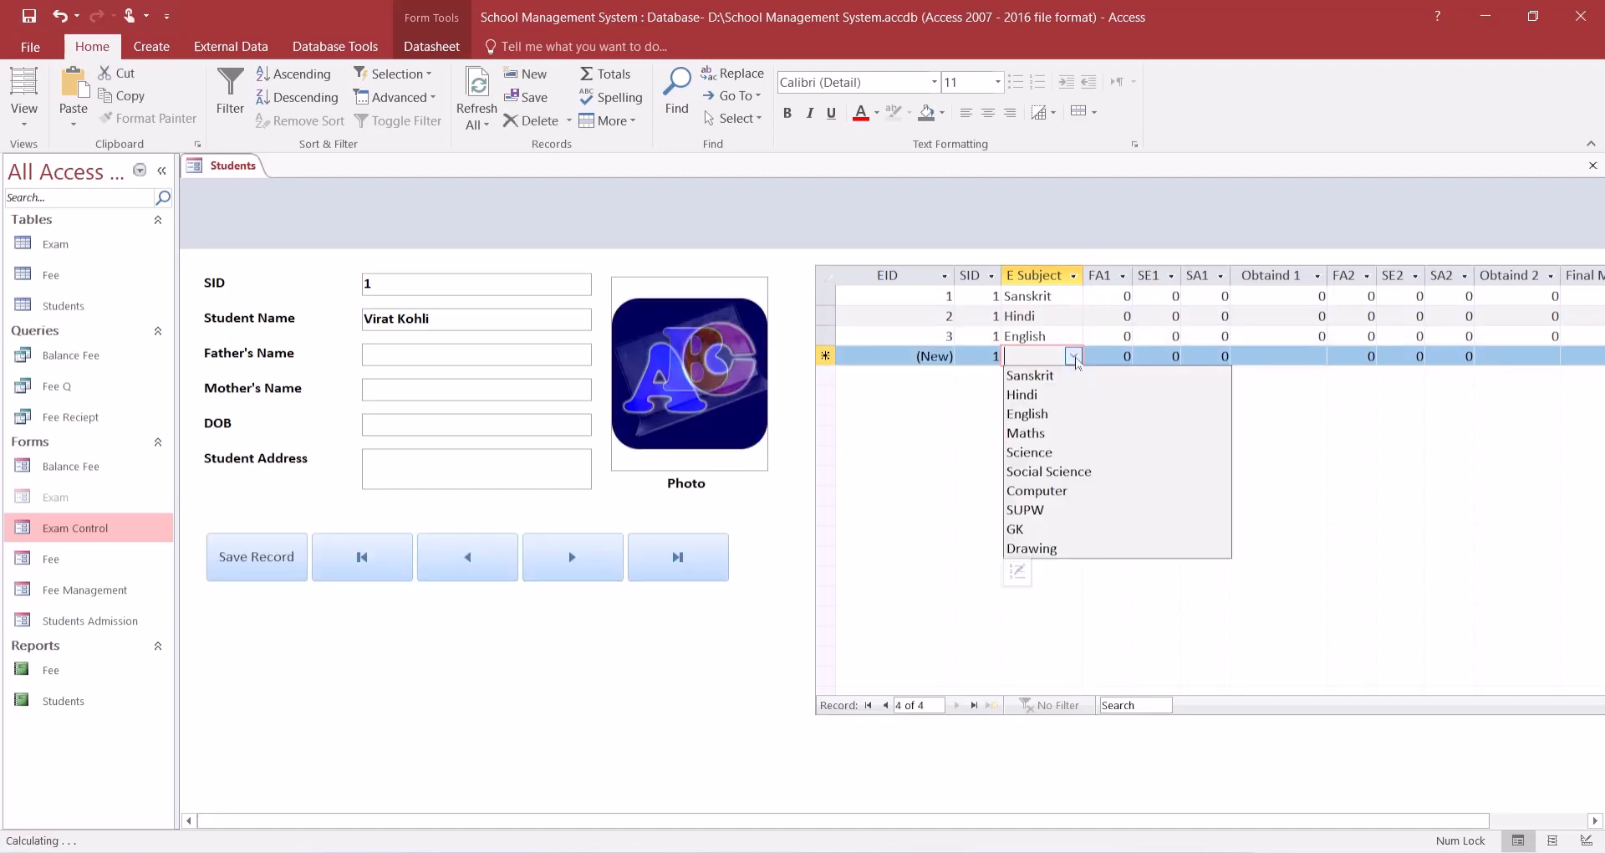
click(1041, 433)
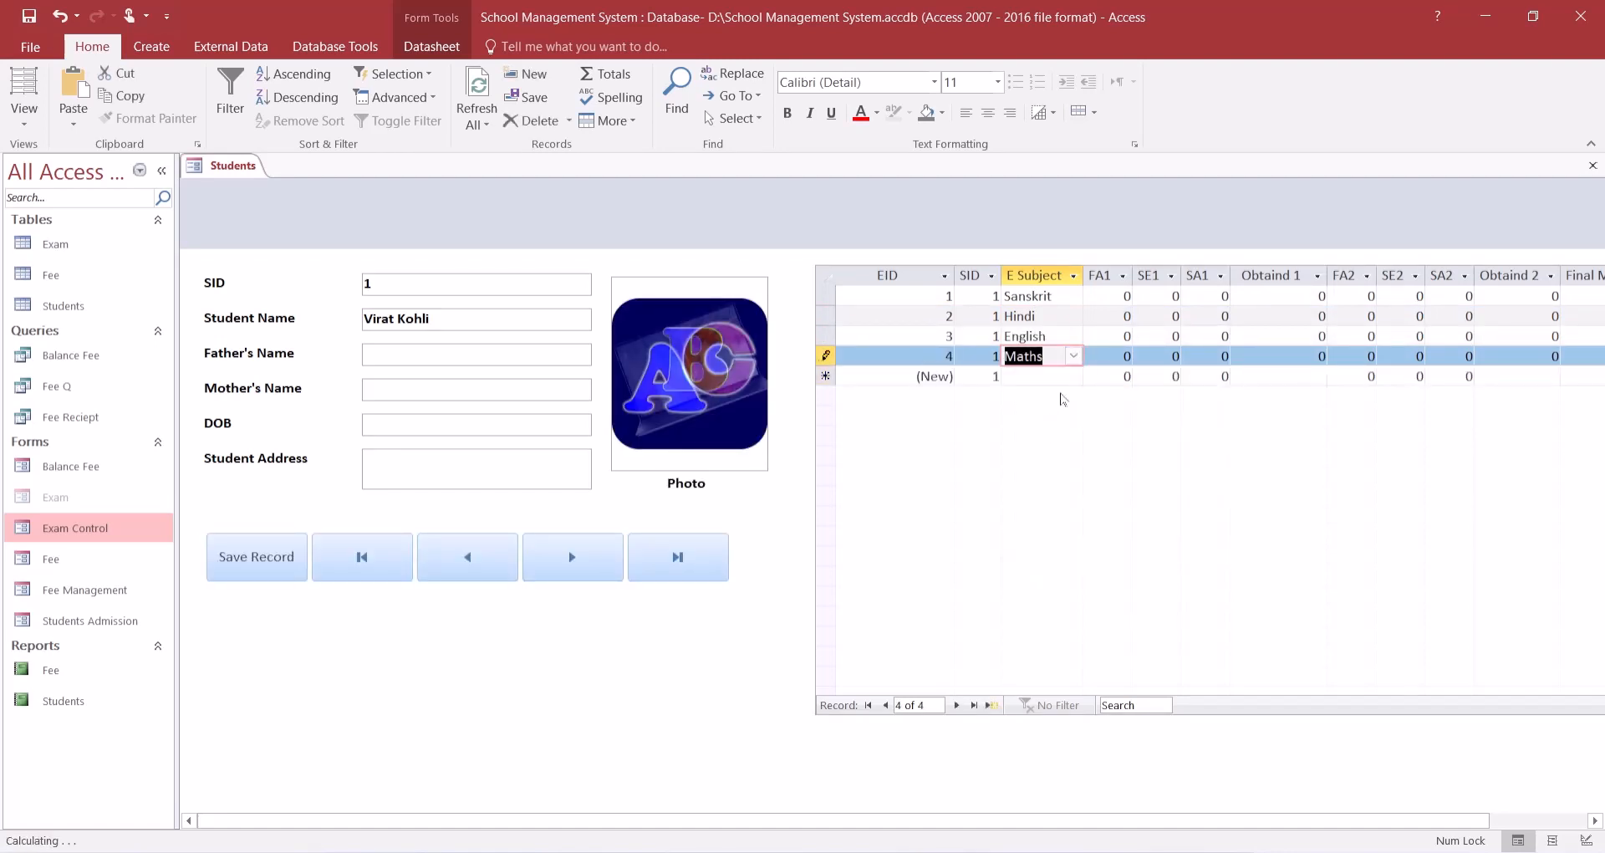
- Add Science, Social Science and Computer as further exam subjects for the first student
click(1072, 377)
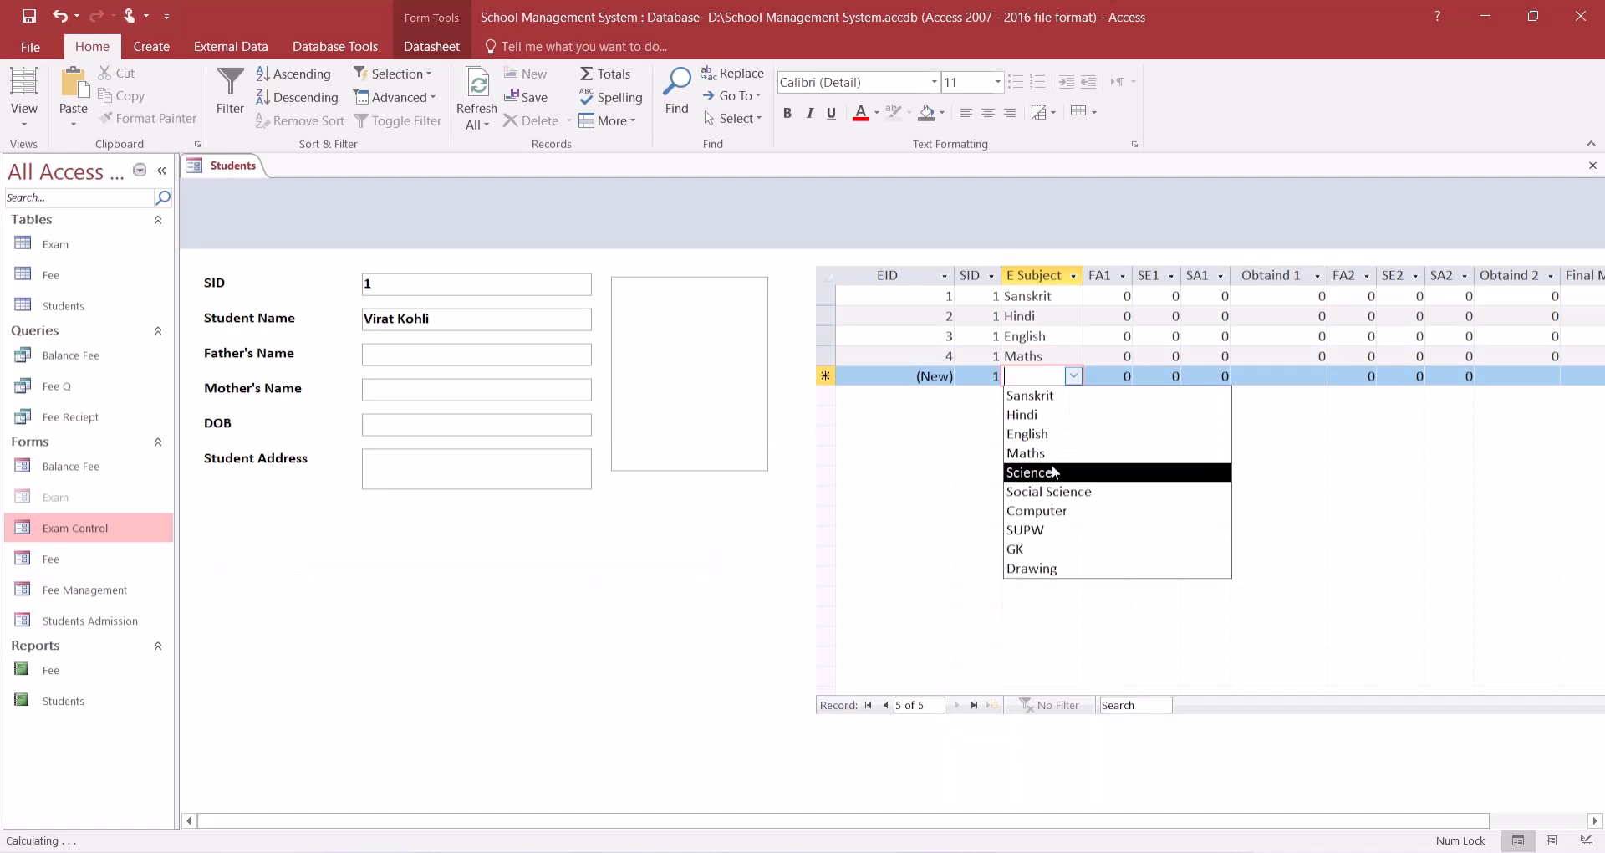
click(1061, 472)
click(1073, 397)
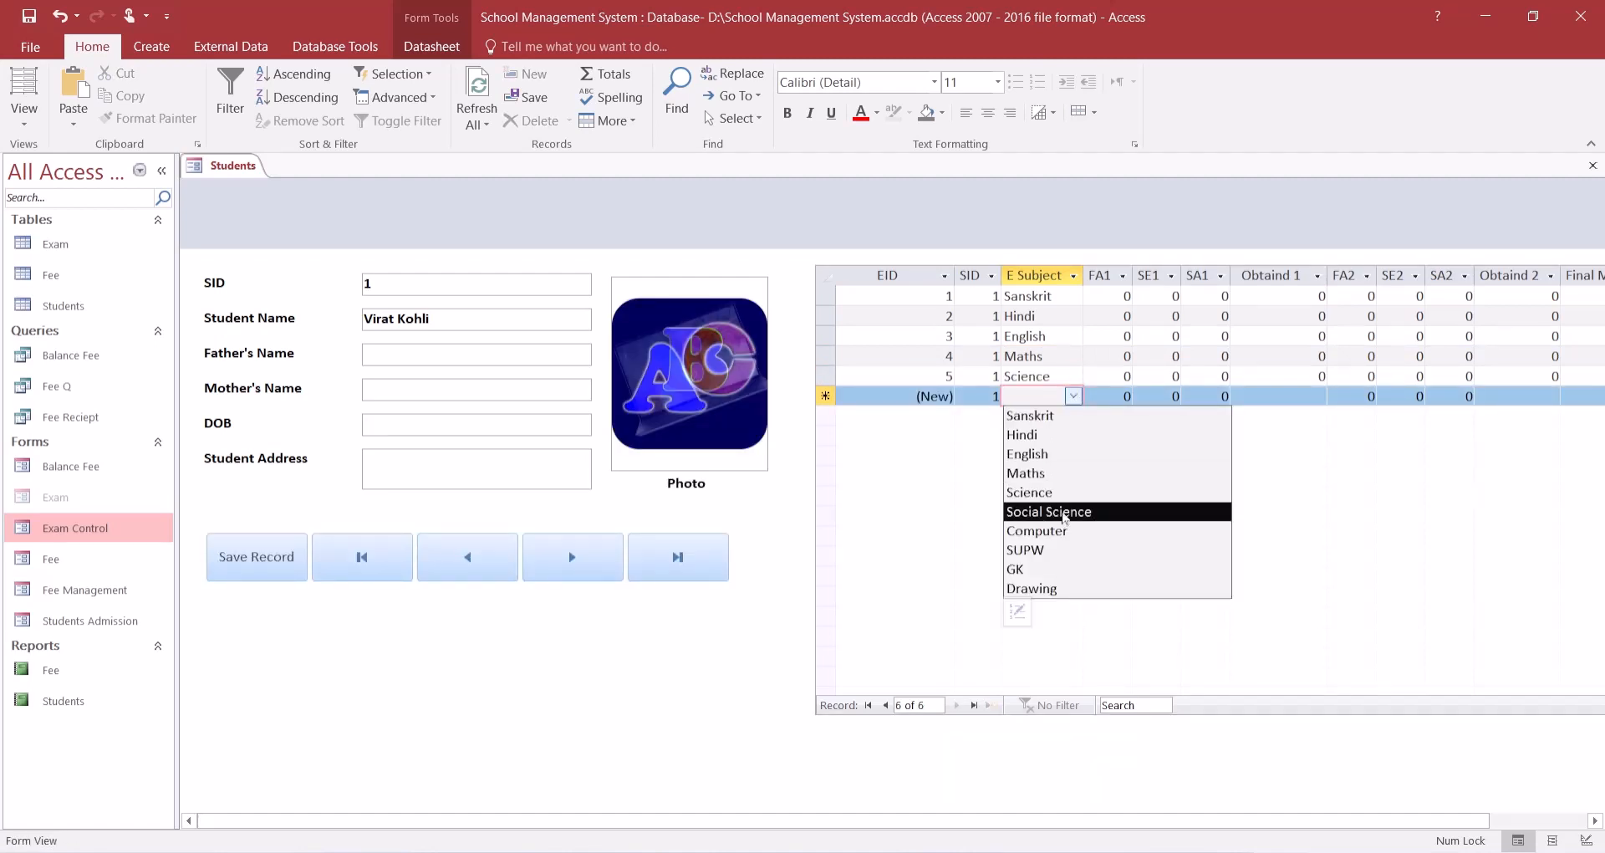
click(1063, 509)
key(Down)
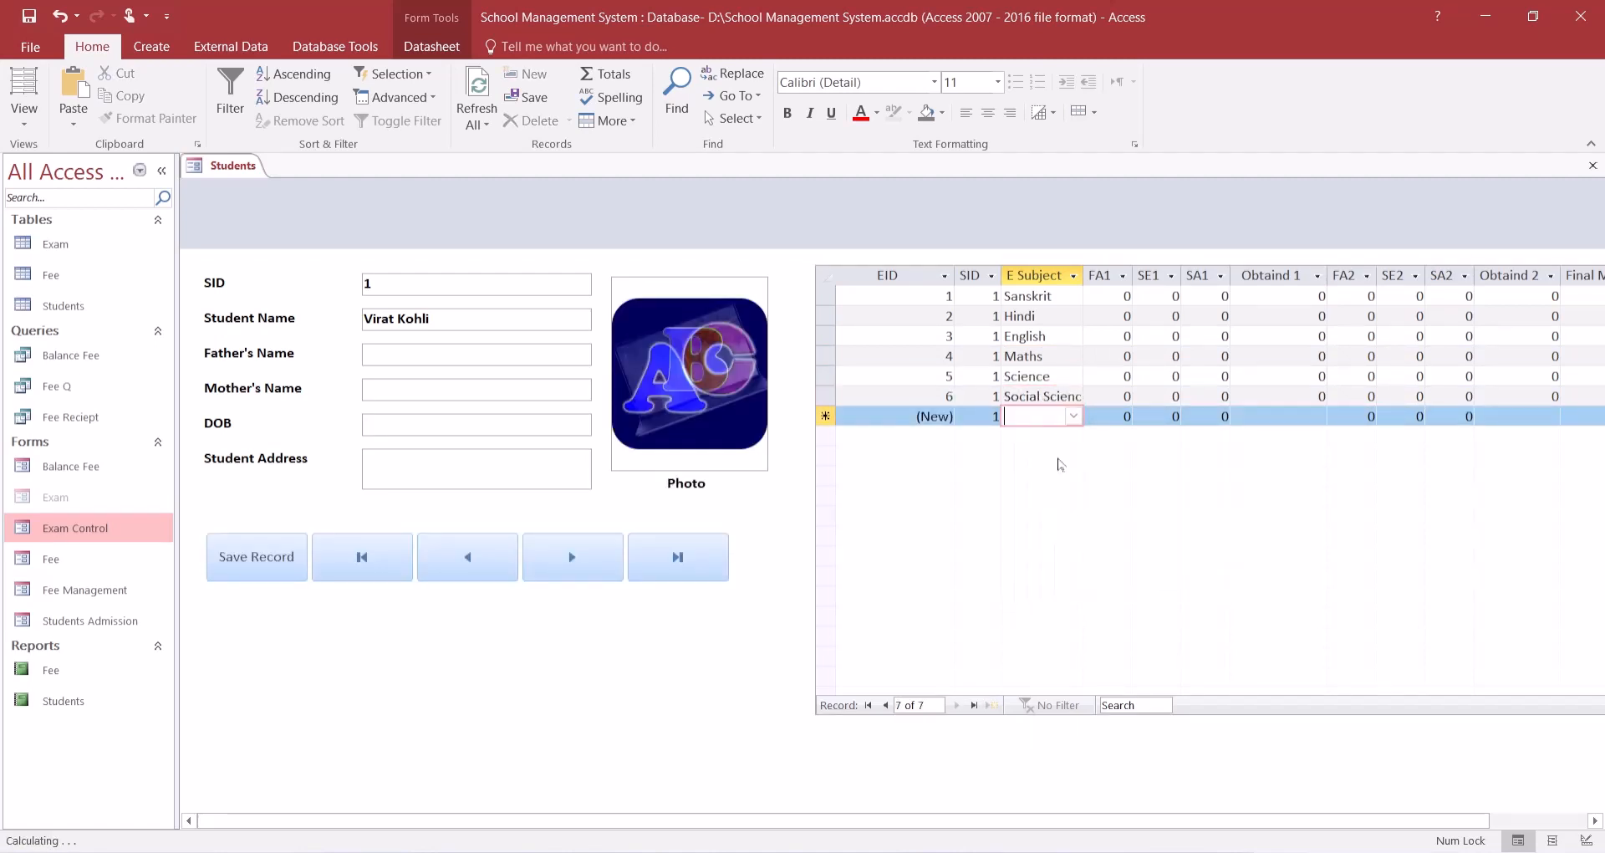
click(1073, 416)
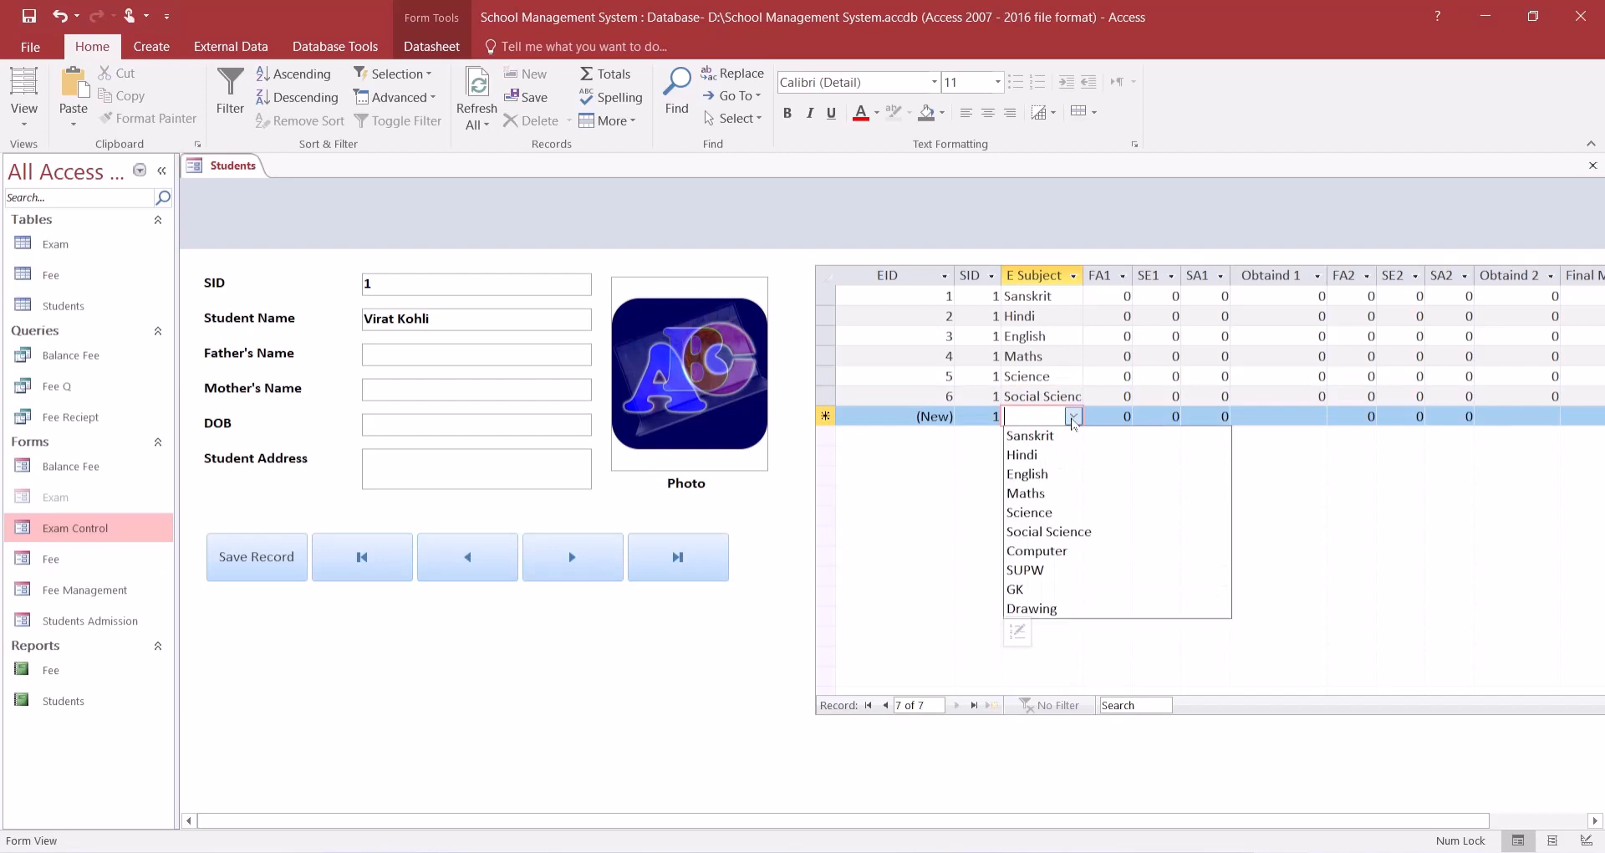
click(1054, 550)
key(Down)
- Add two SUPW records and one GK record to the first student's exam subjects
click(1074, 436)
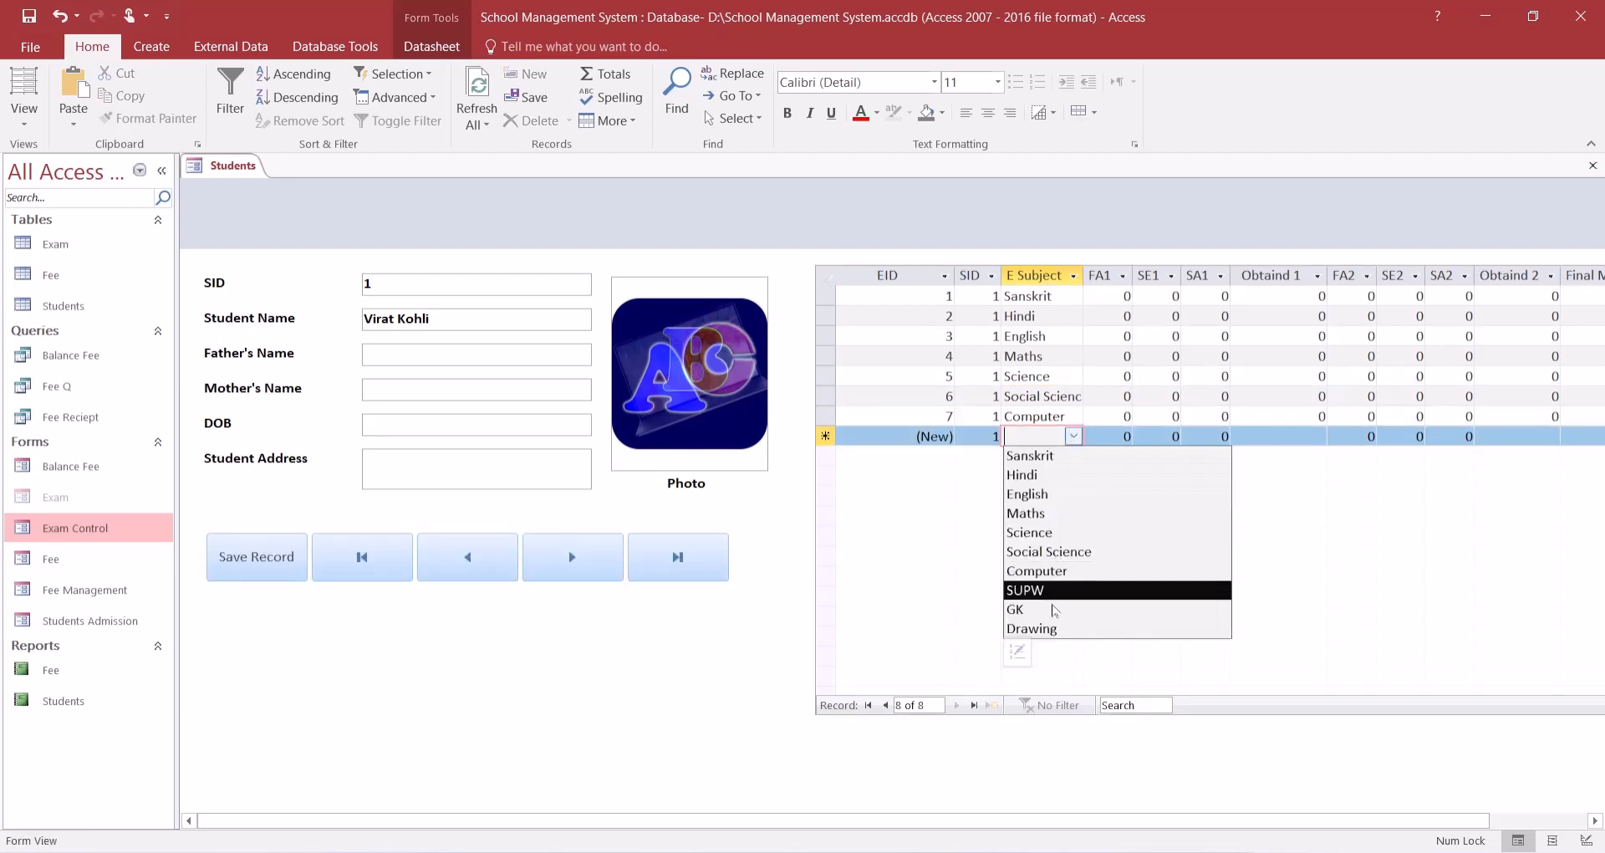
click(1051, 590)
key(Down)
click(1073, 456)
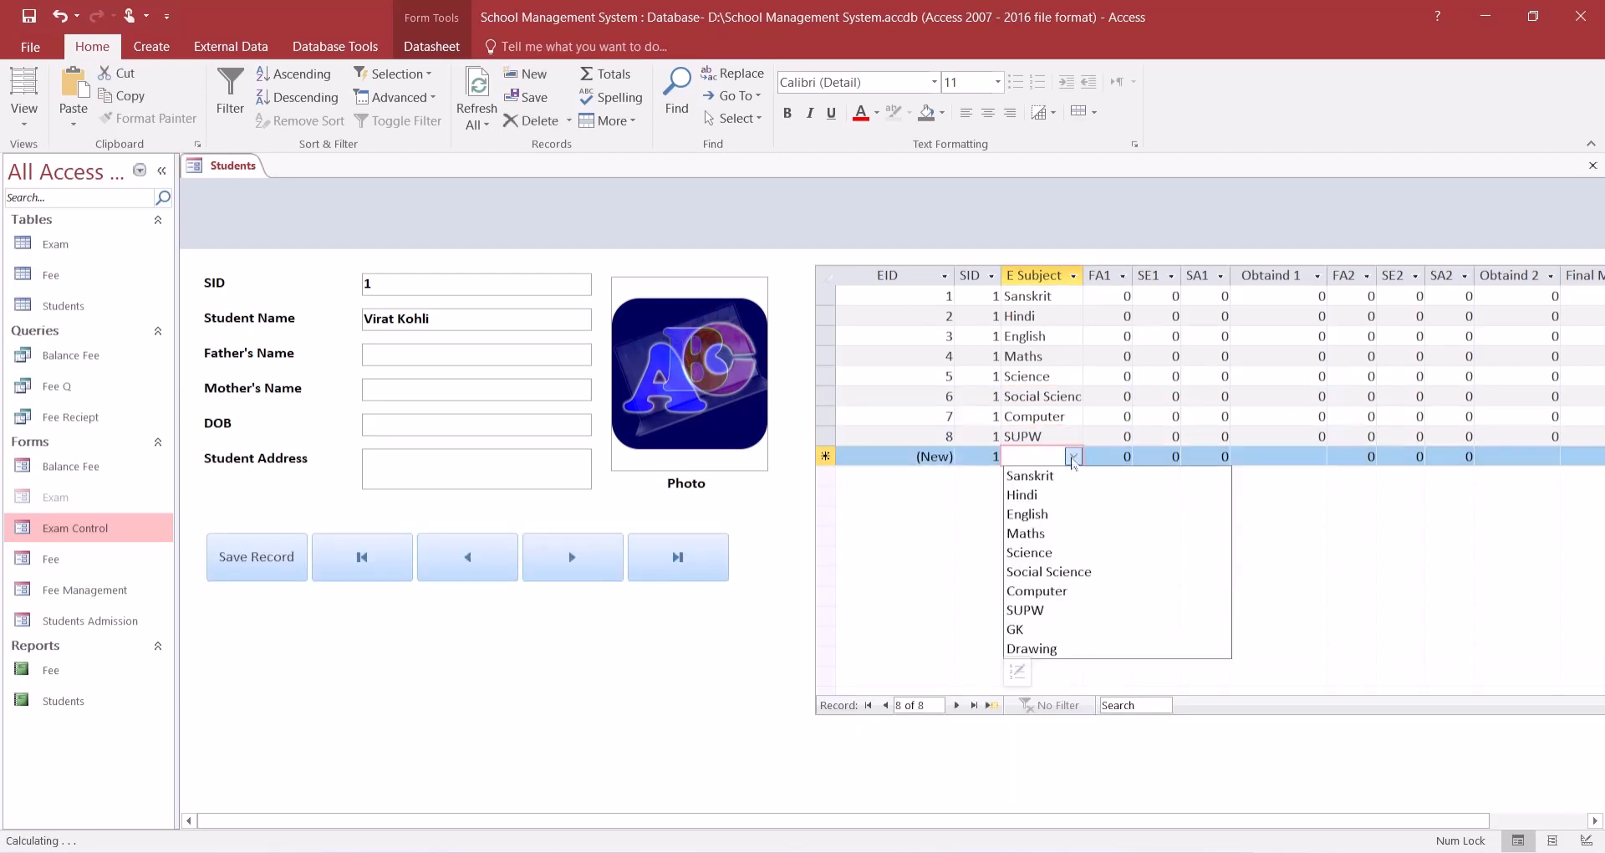
click(1033, 611)
key(Down)
click(1073, 476)
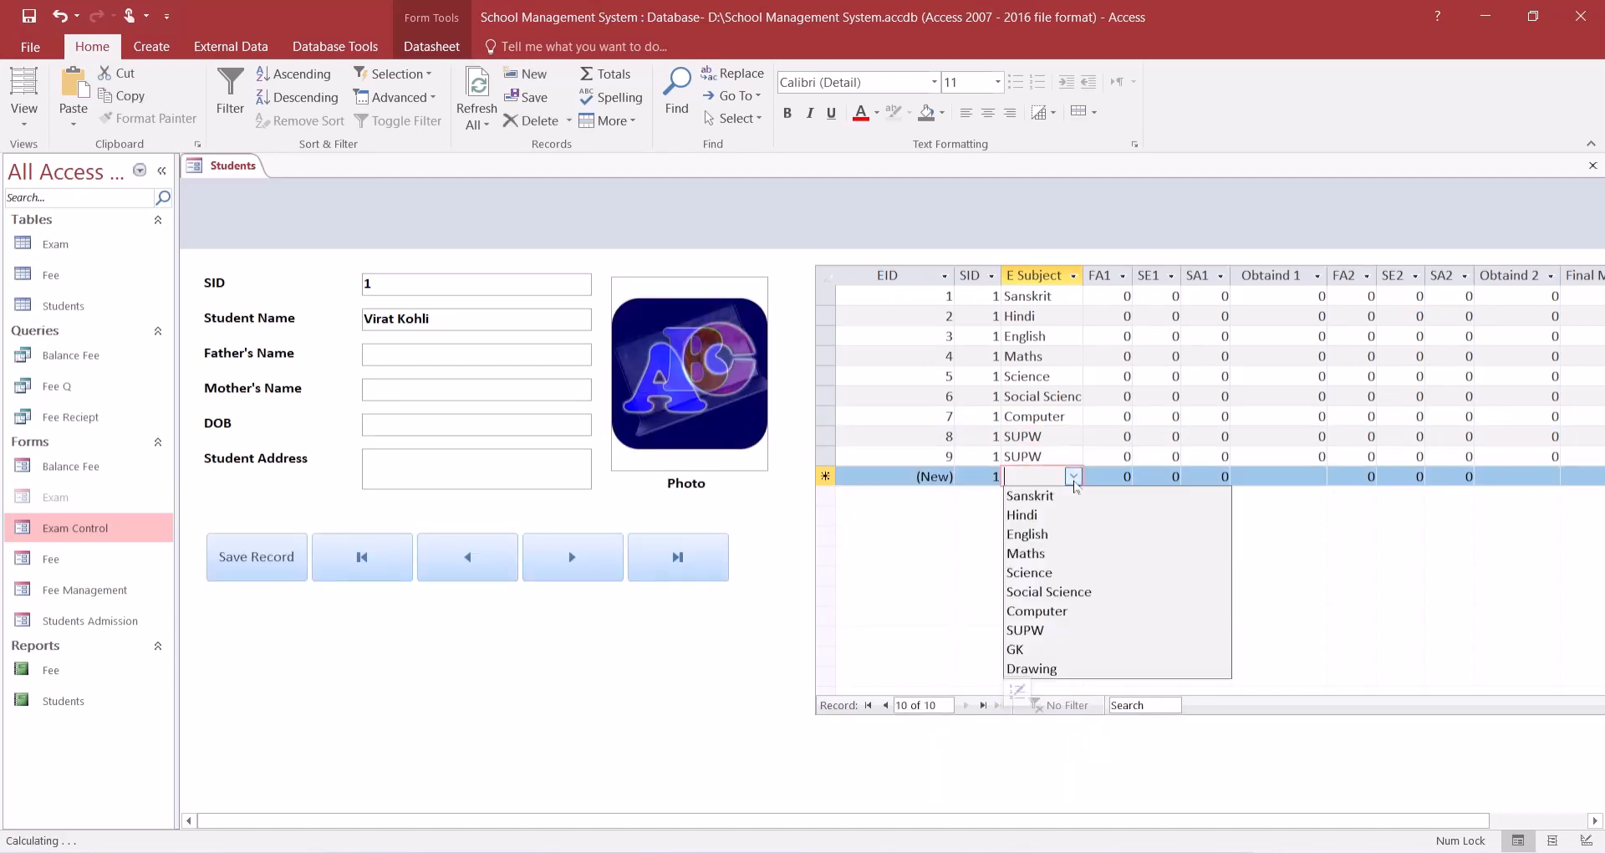
click(1051, 664)
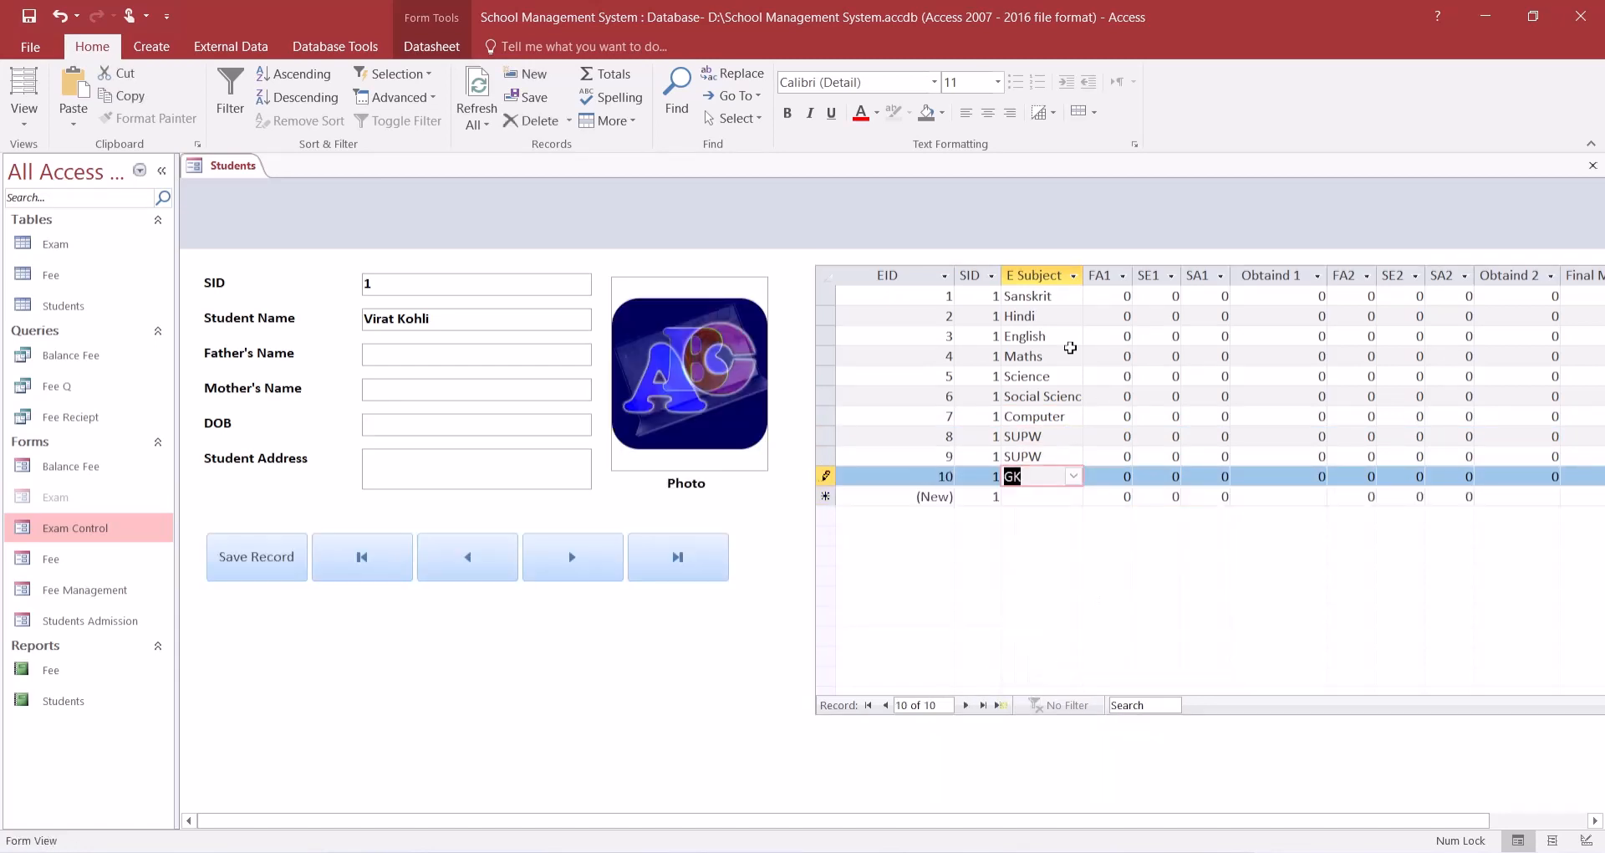
- Copy the first student's whole E Subject column and paste it into the second student's exam records
click(1036, 272)
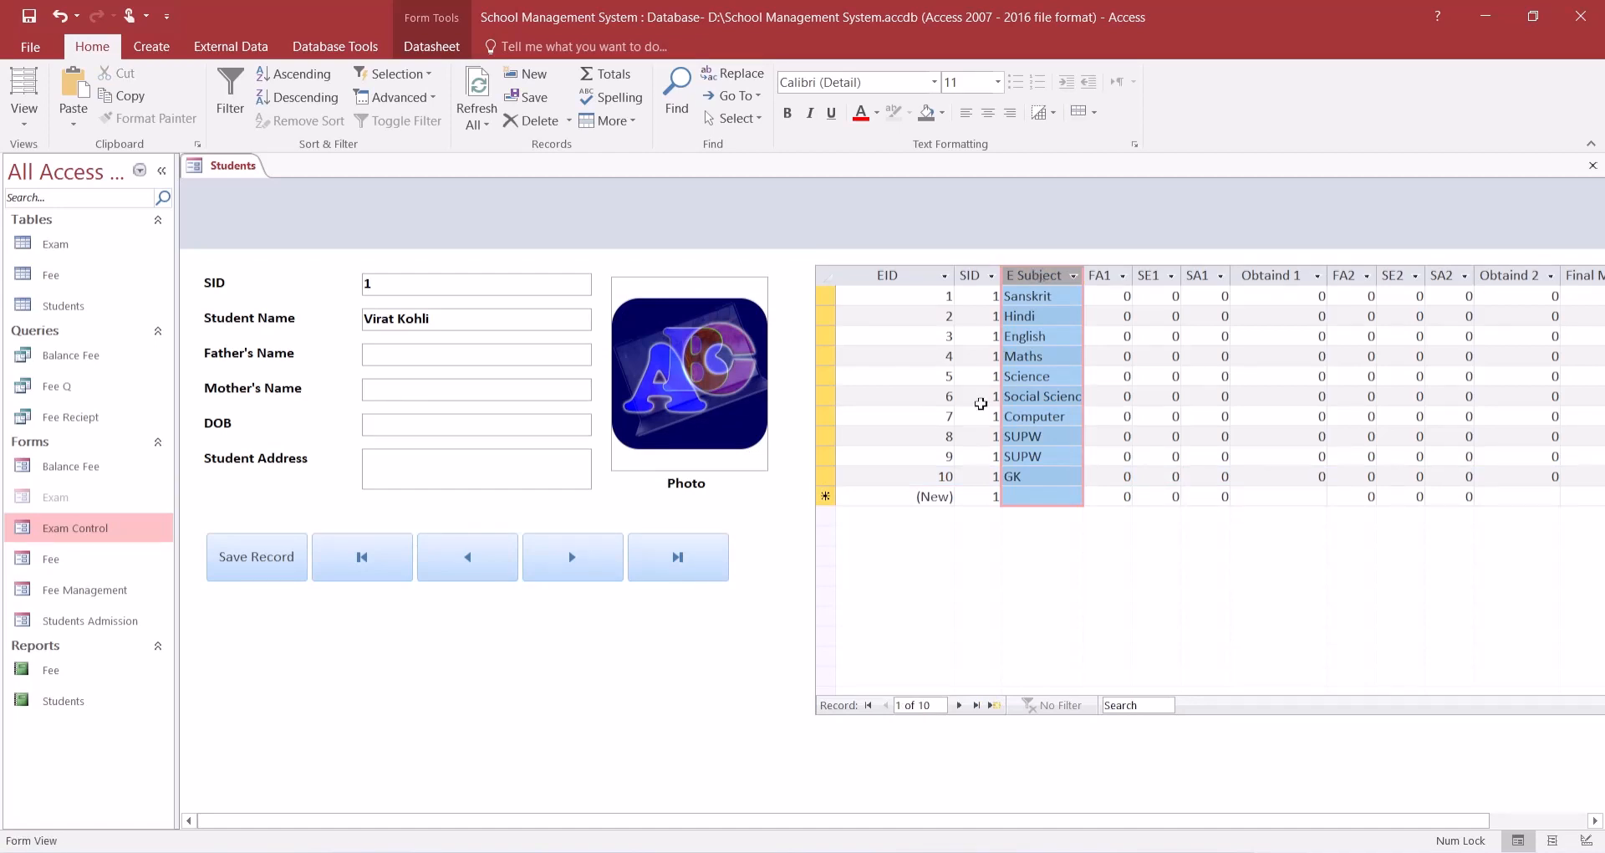
click(564, 568)
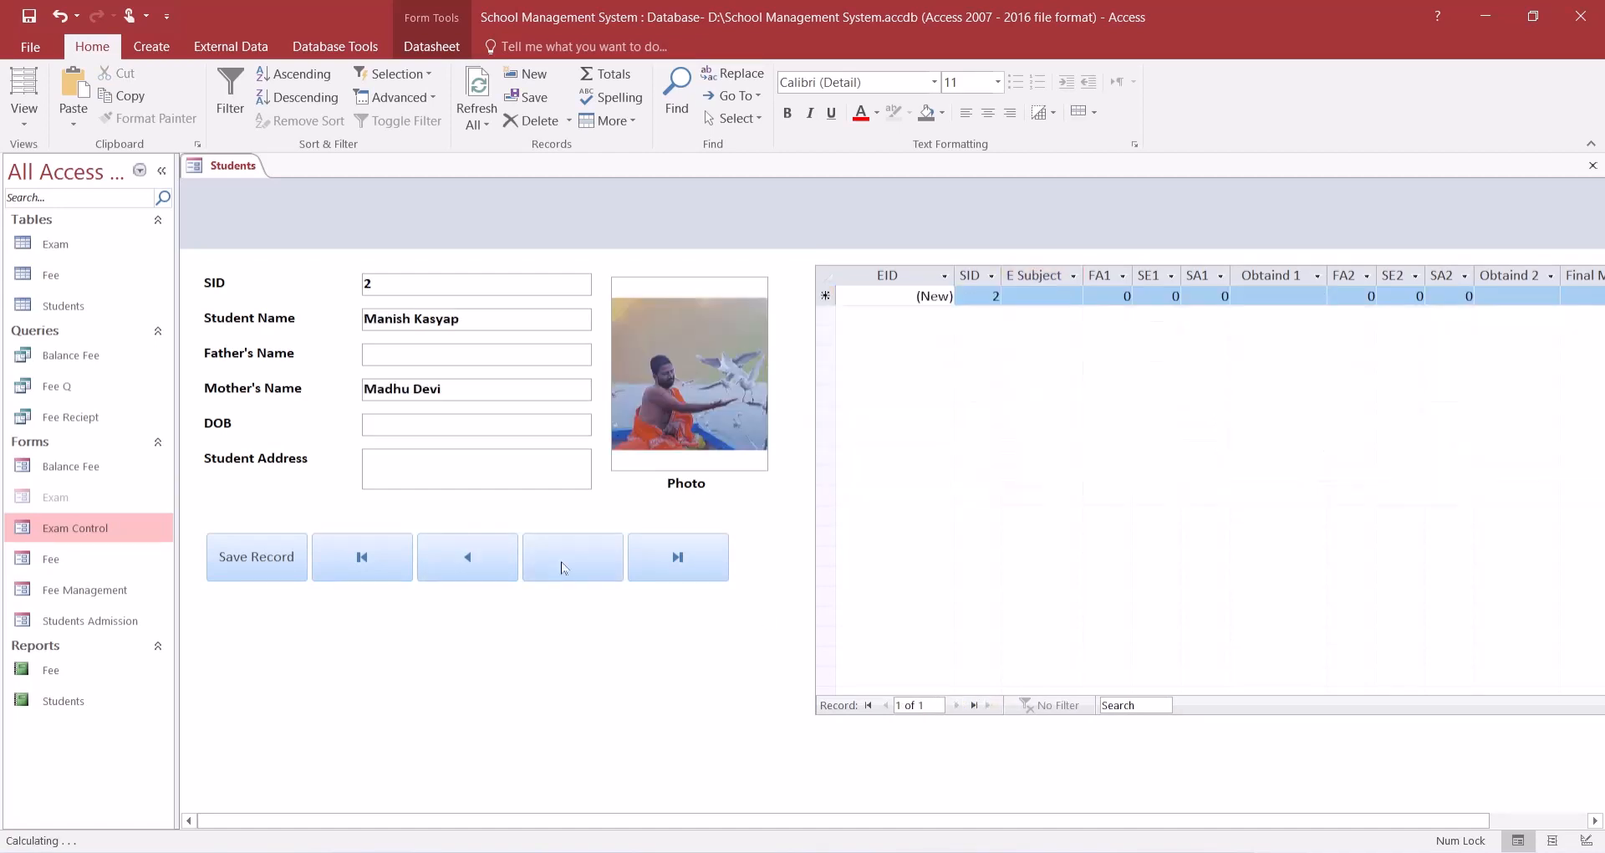
click(1040, 275)
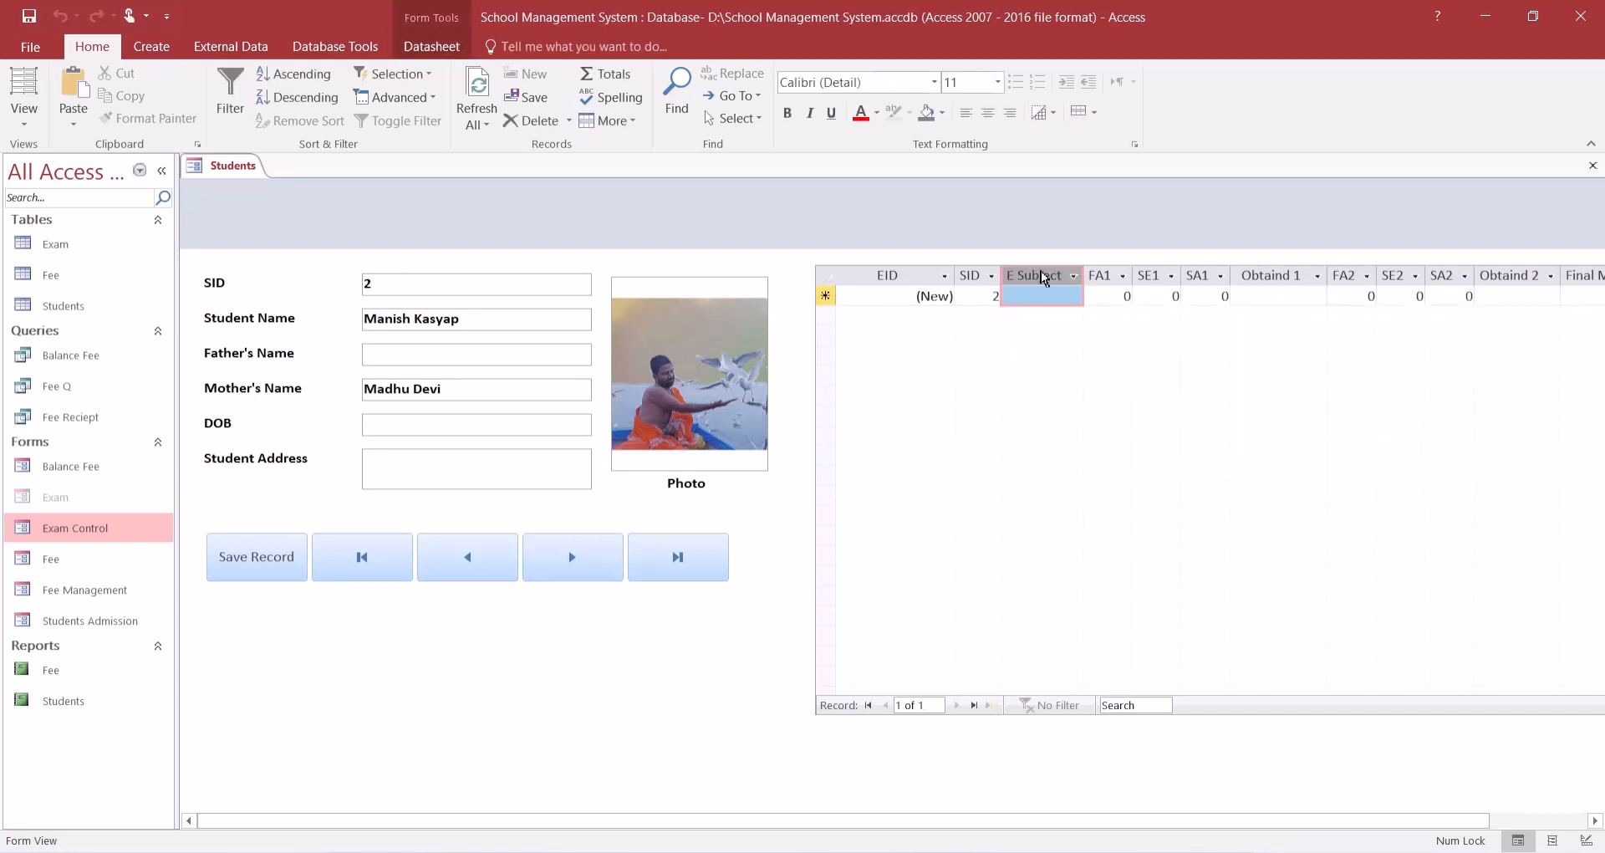
key(ctrl+v)
click(767, 501)
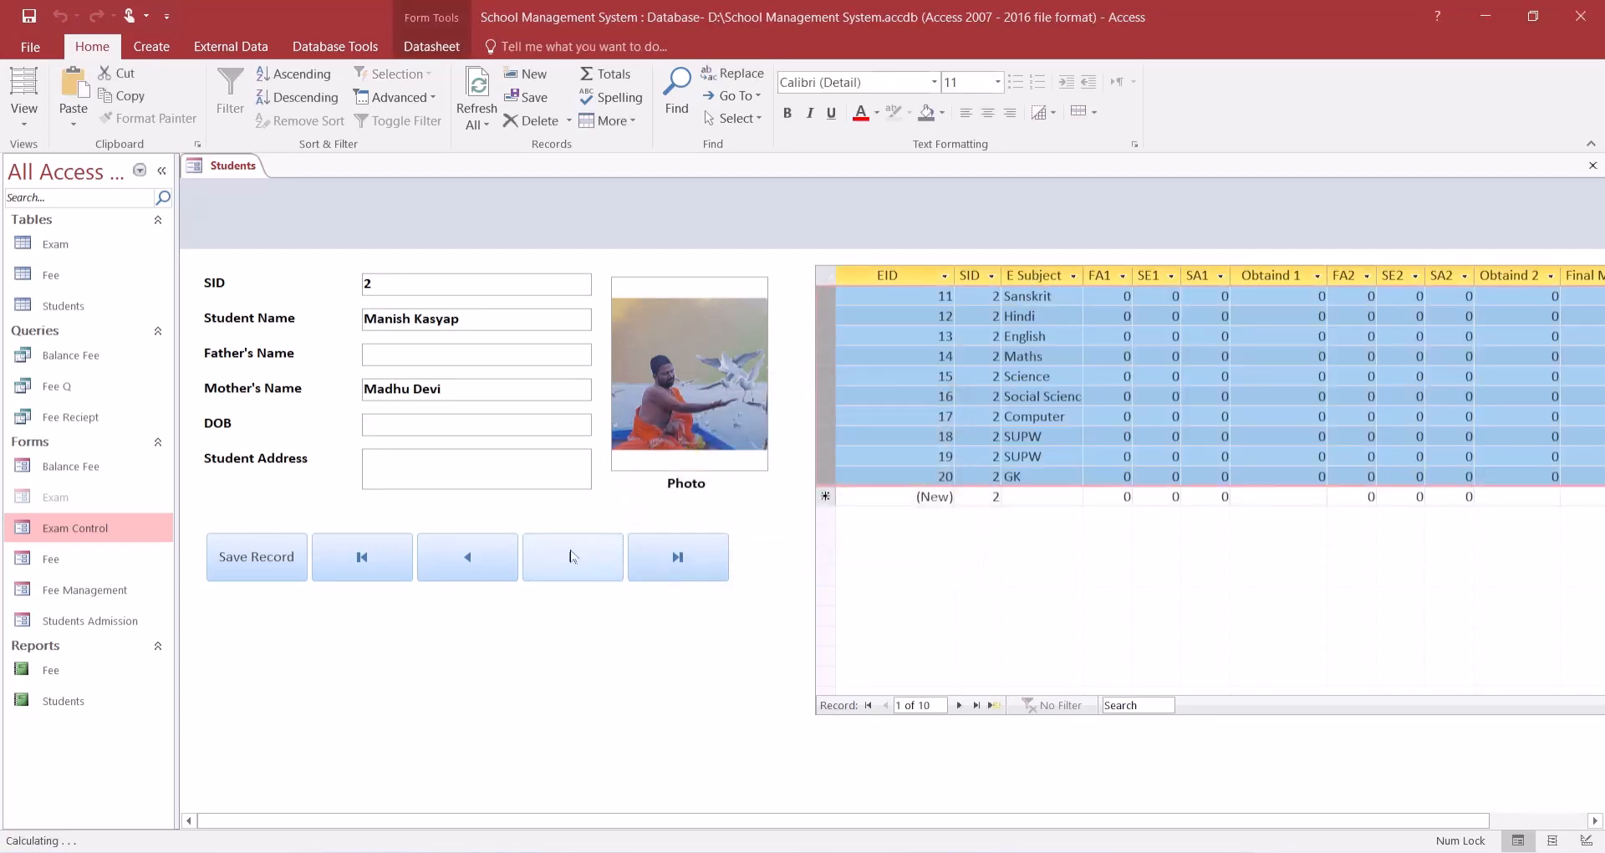
- Paste the copied subject list into the third student's E Subject column
click(571, 556)
click(1027, 279)
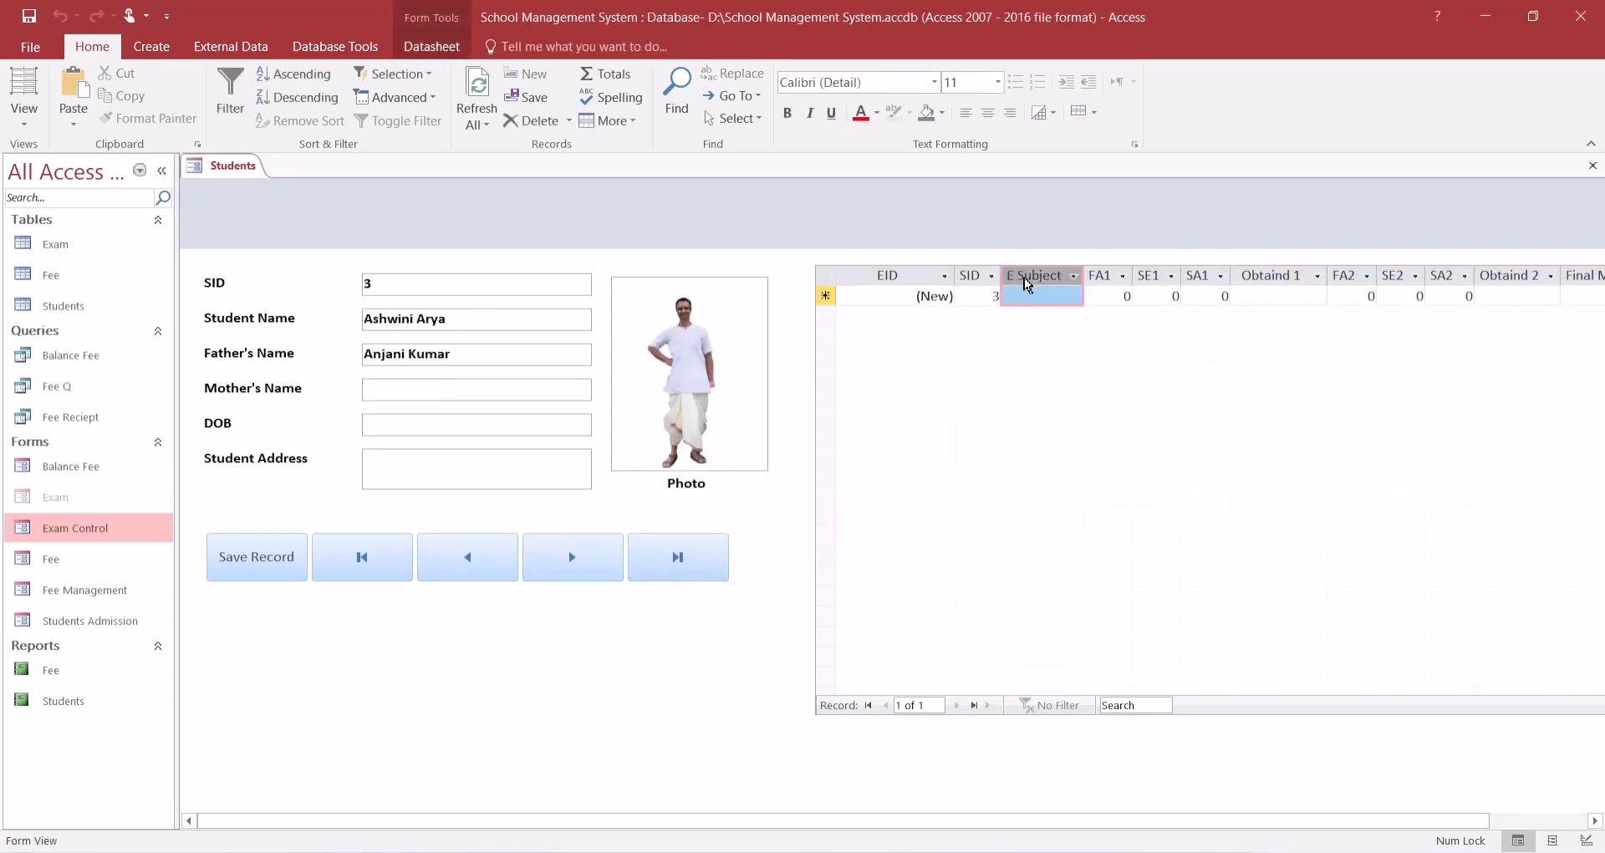
key(ctrl+v)
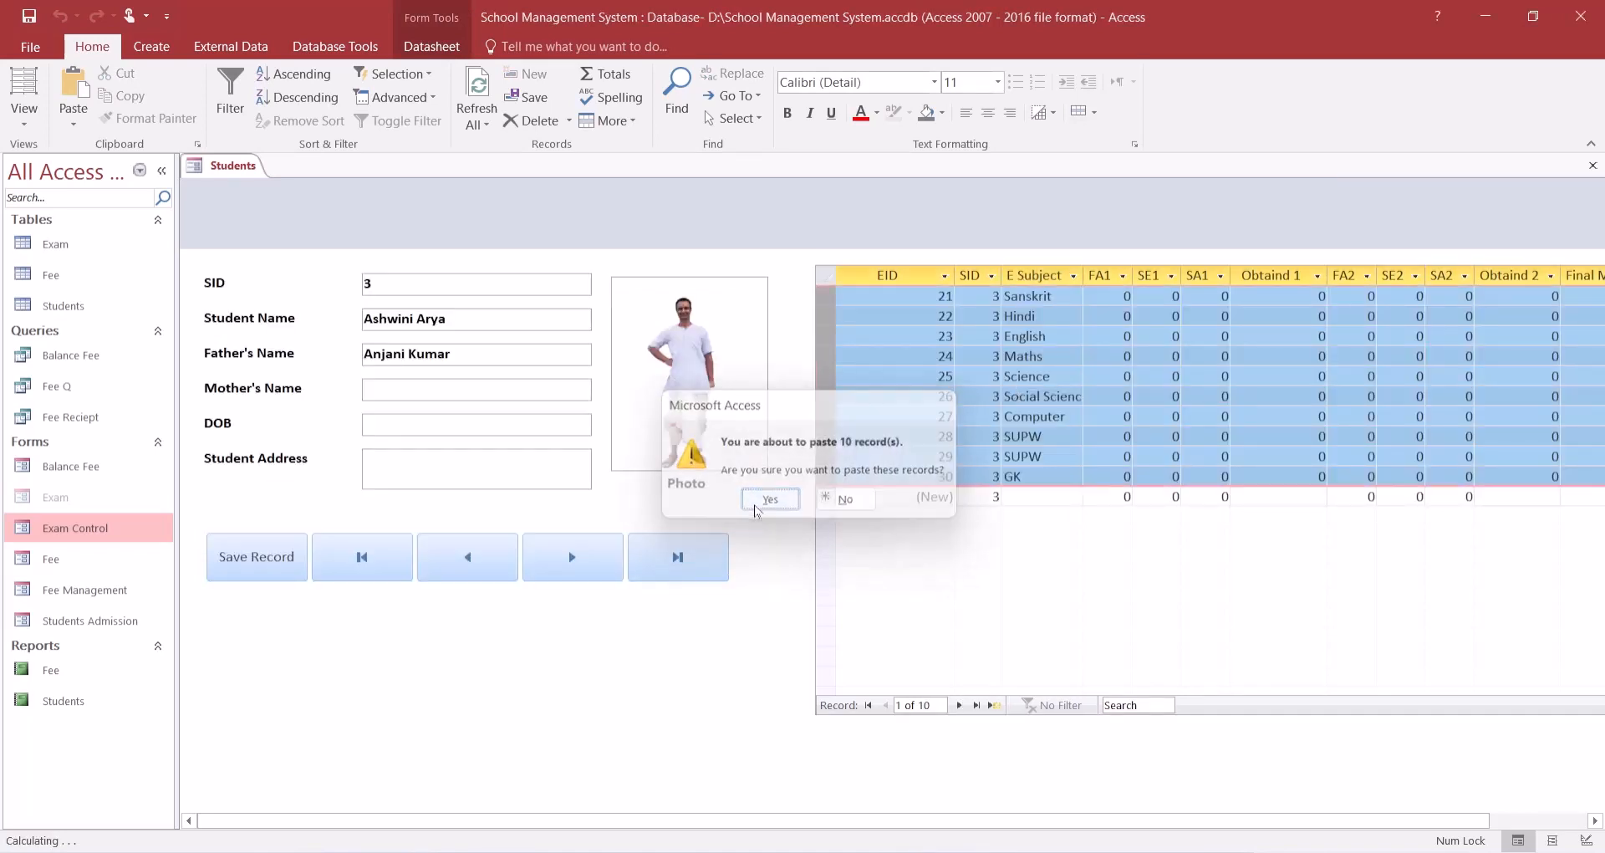
click(755, 506)
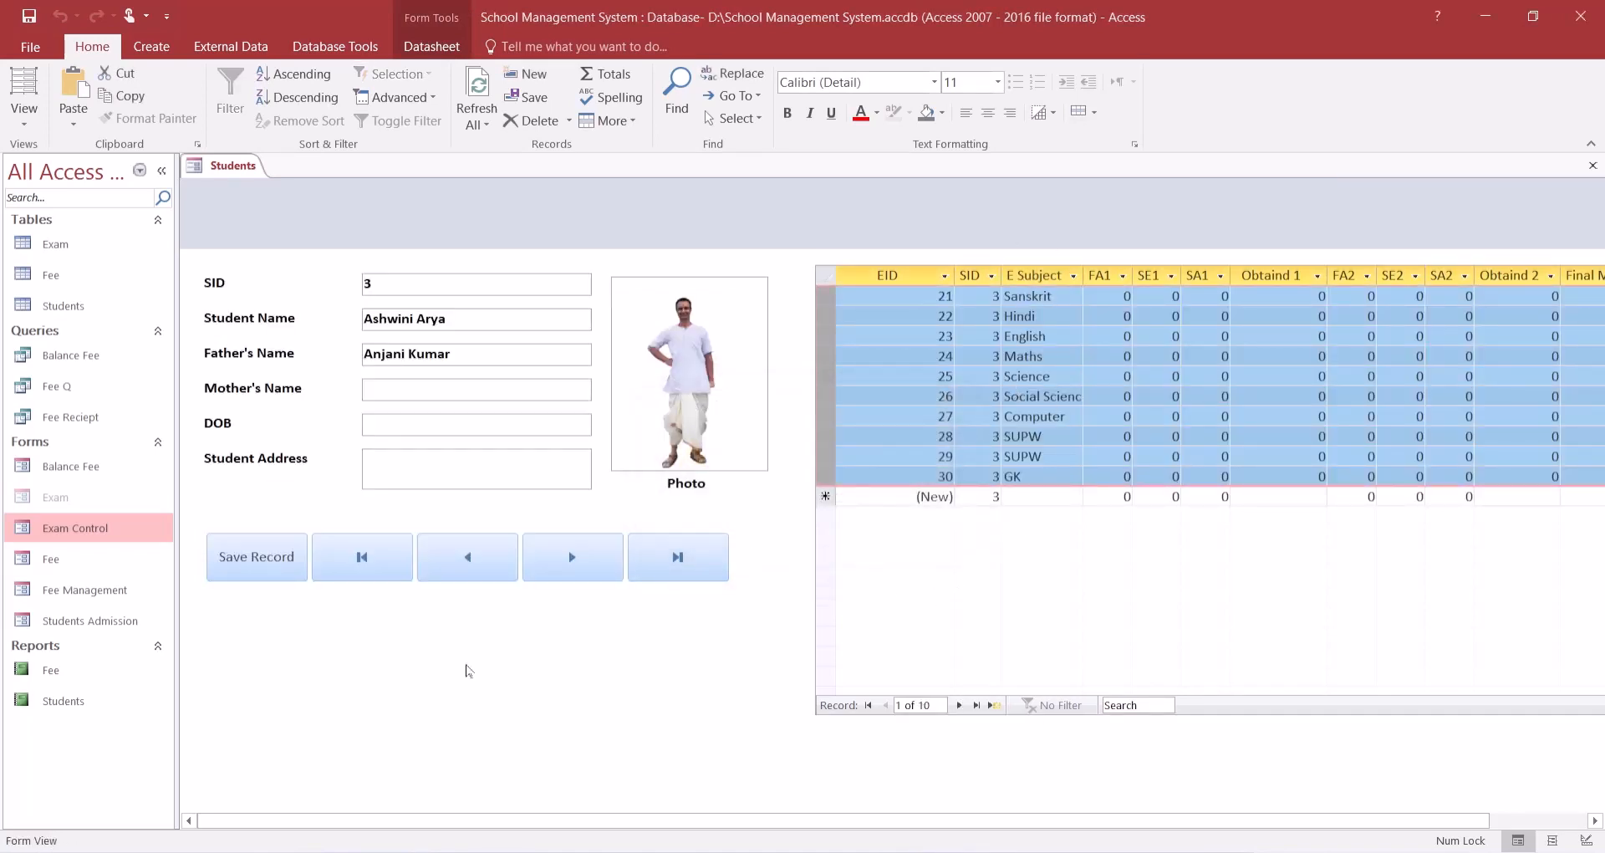
- Return to the first student and enter the Sanskrit marks: FA1 10, SE1 4 and SA1 75
click(482, 575)
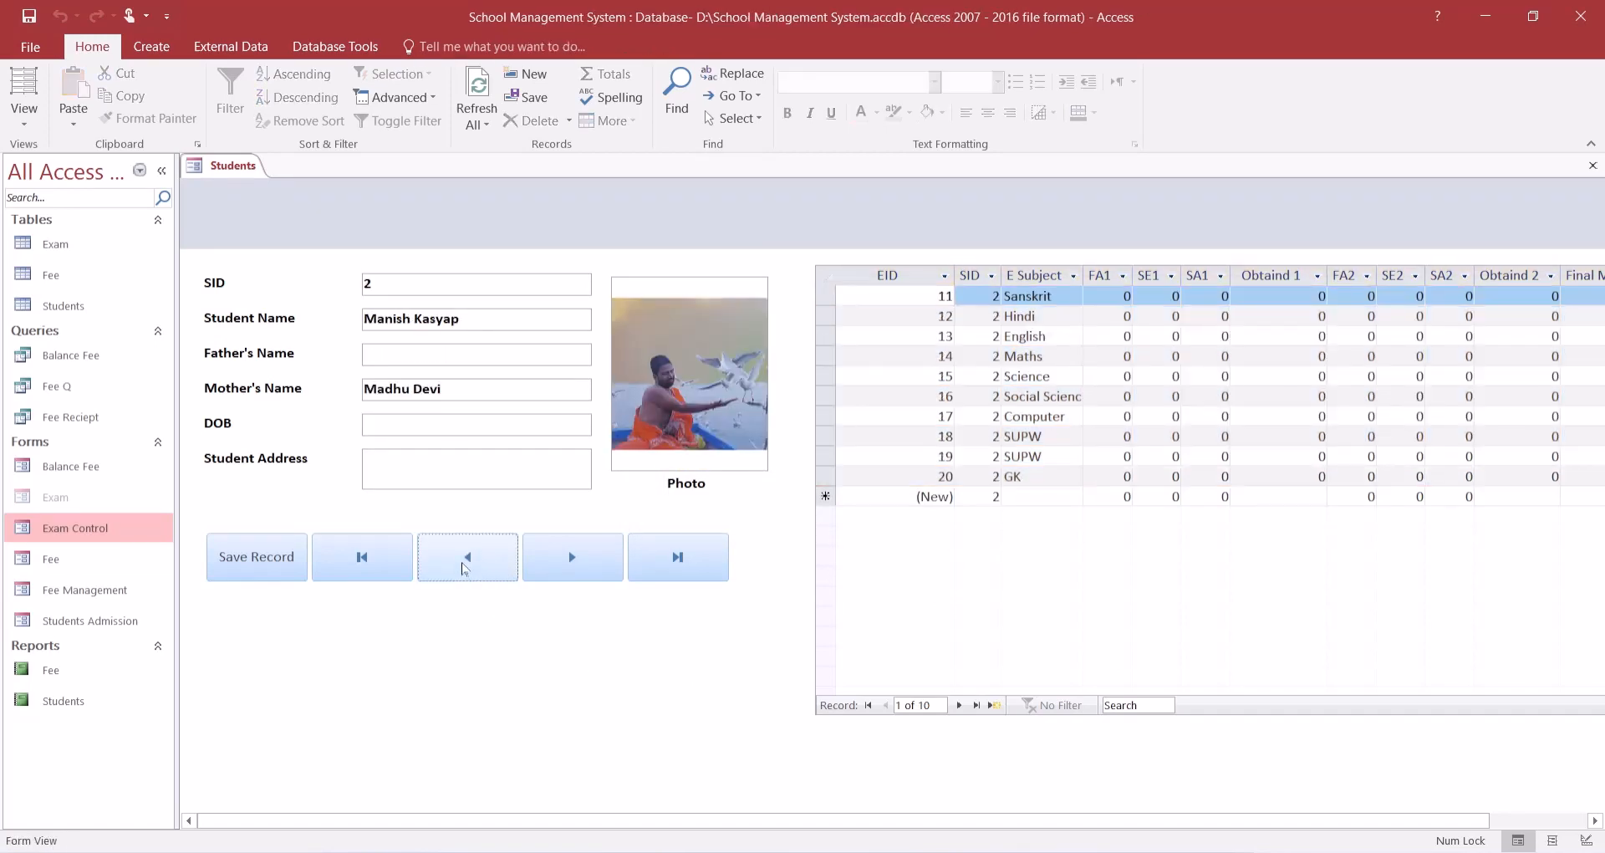
click(464, 566)
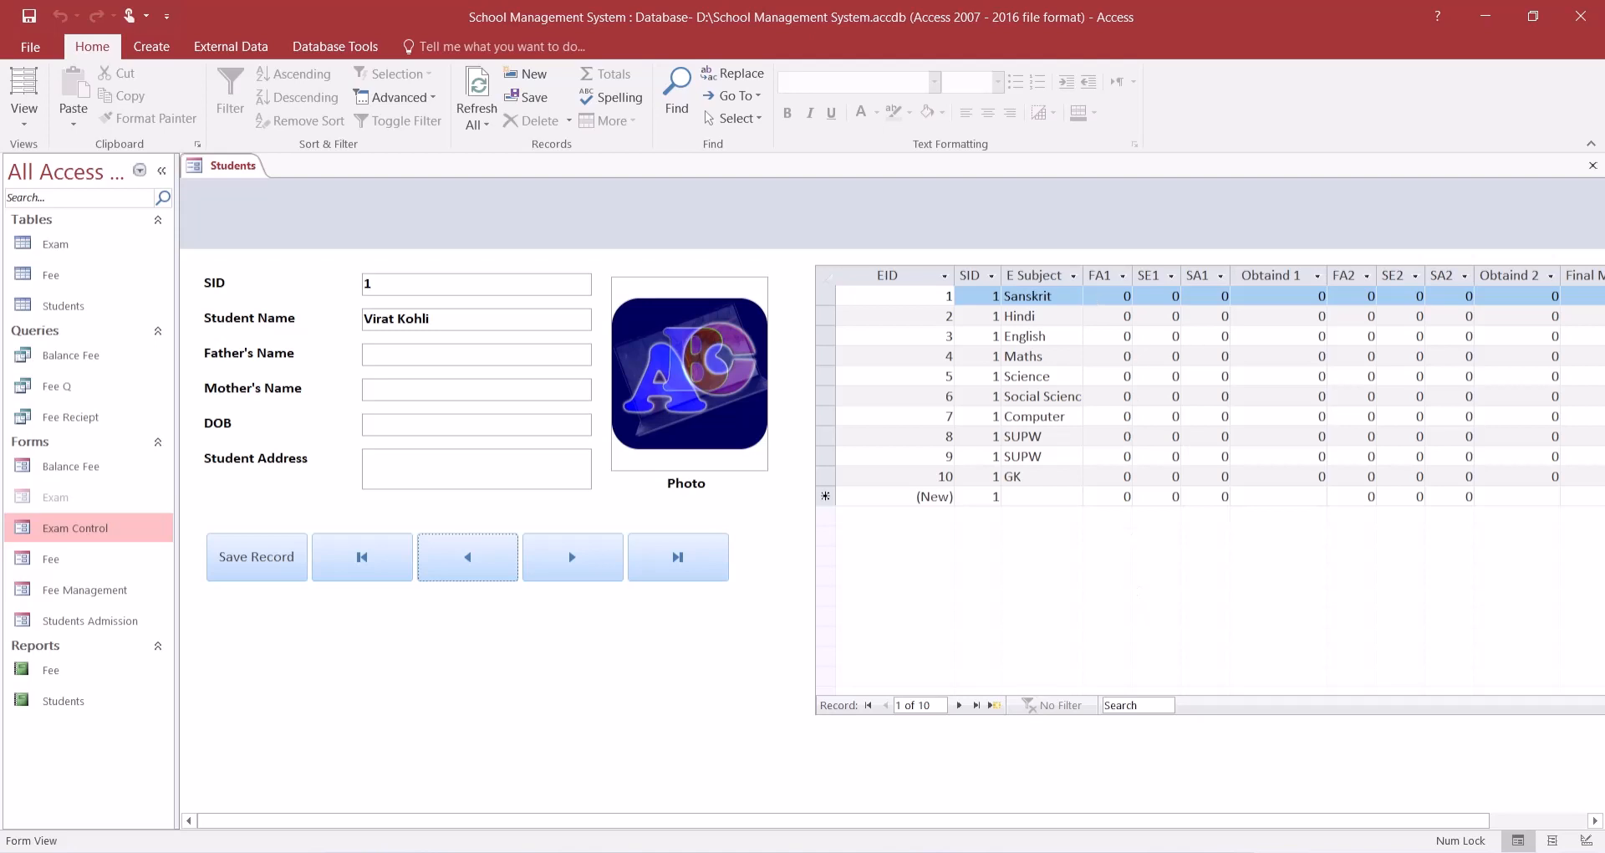
click(1102, 299)
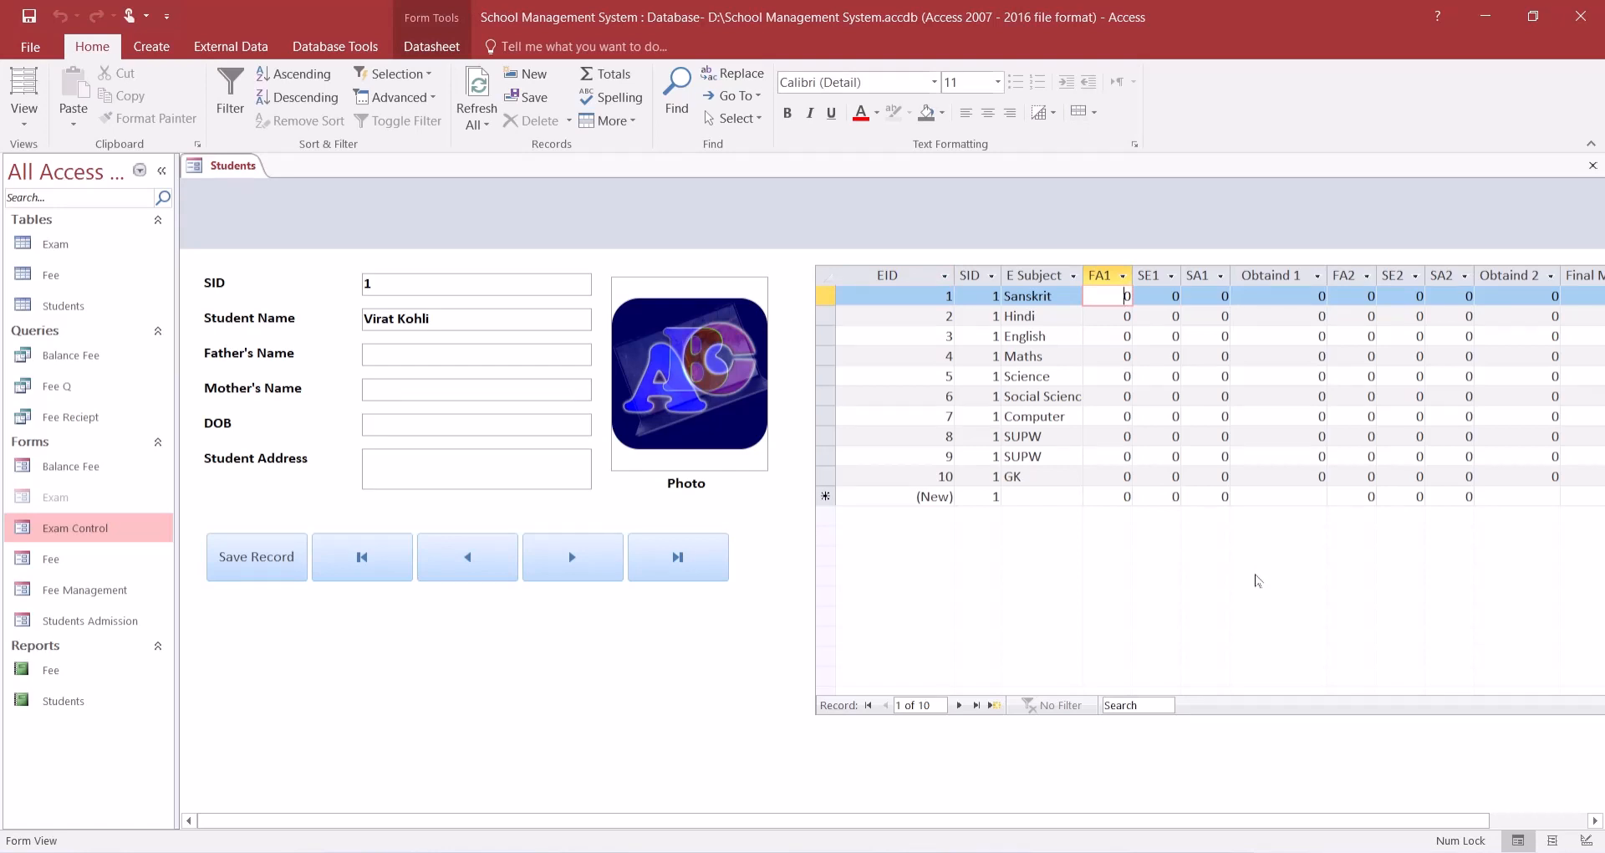
text(1)
key(Tab)
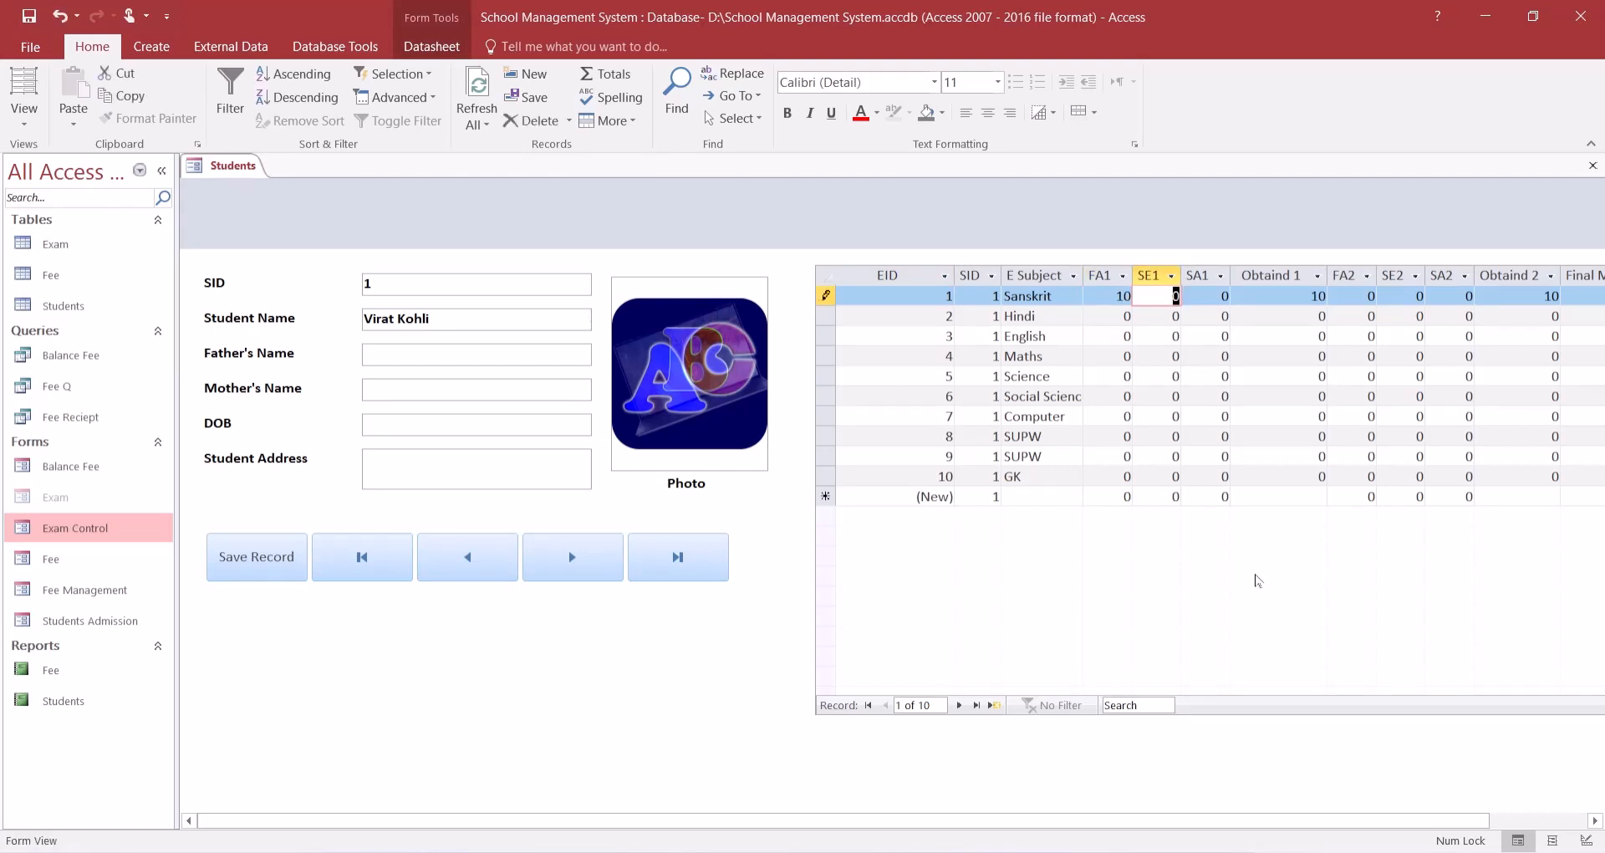
text(4)
key(Tab)
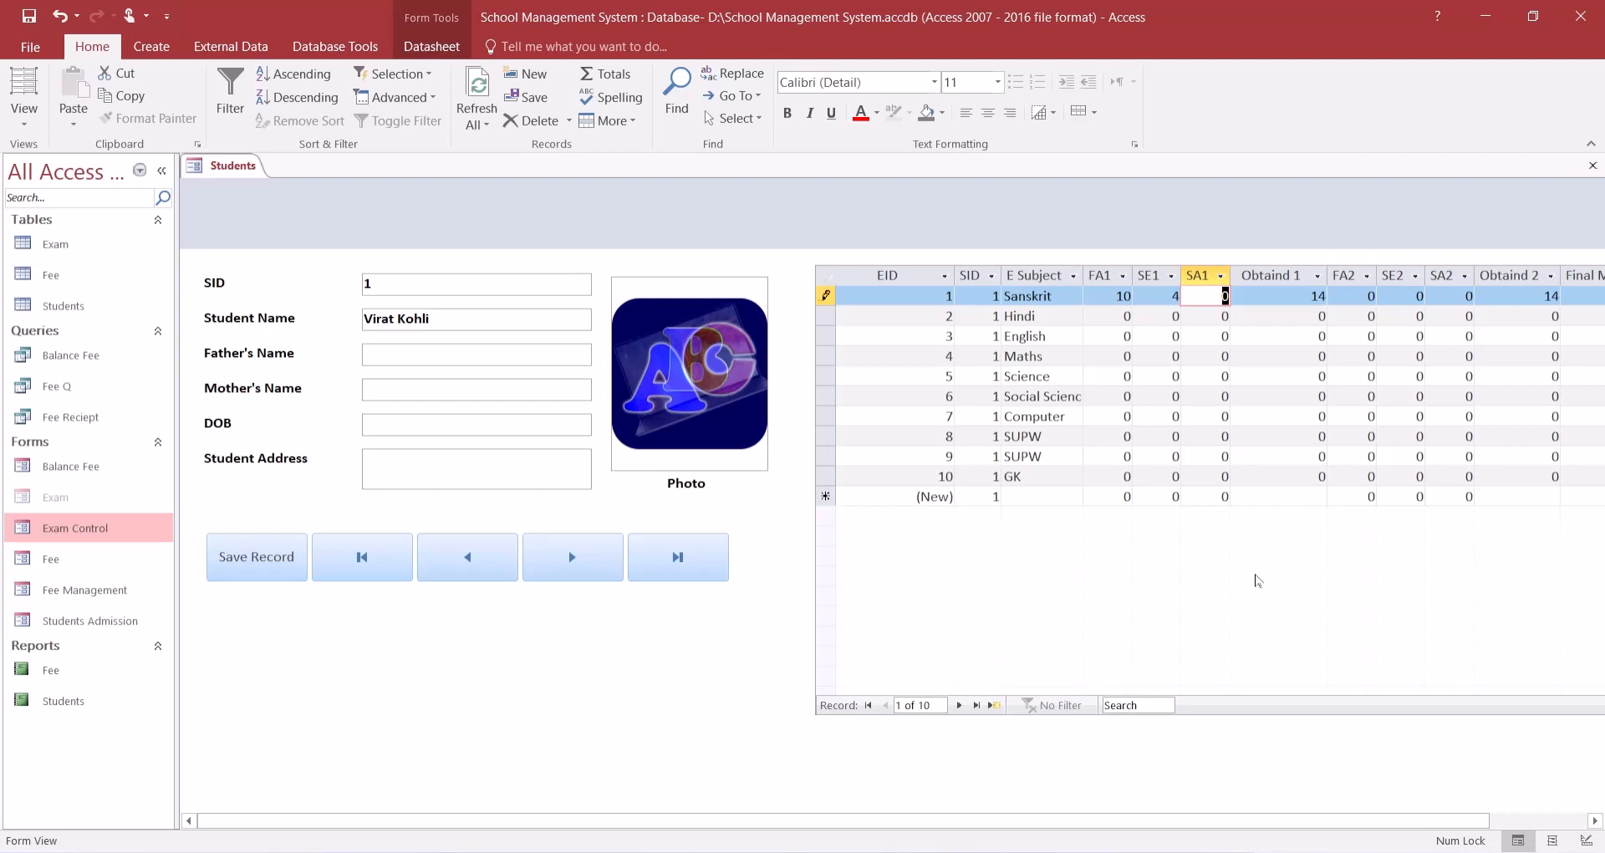
text(75)
key(Tab)
key(Tab)
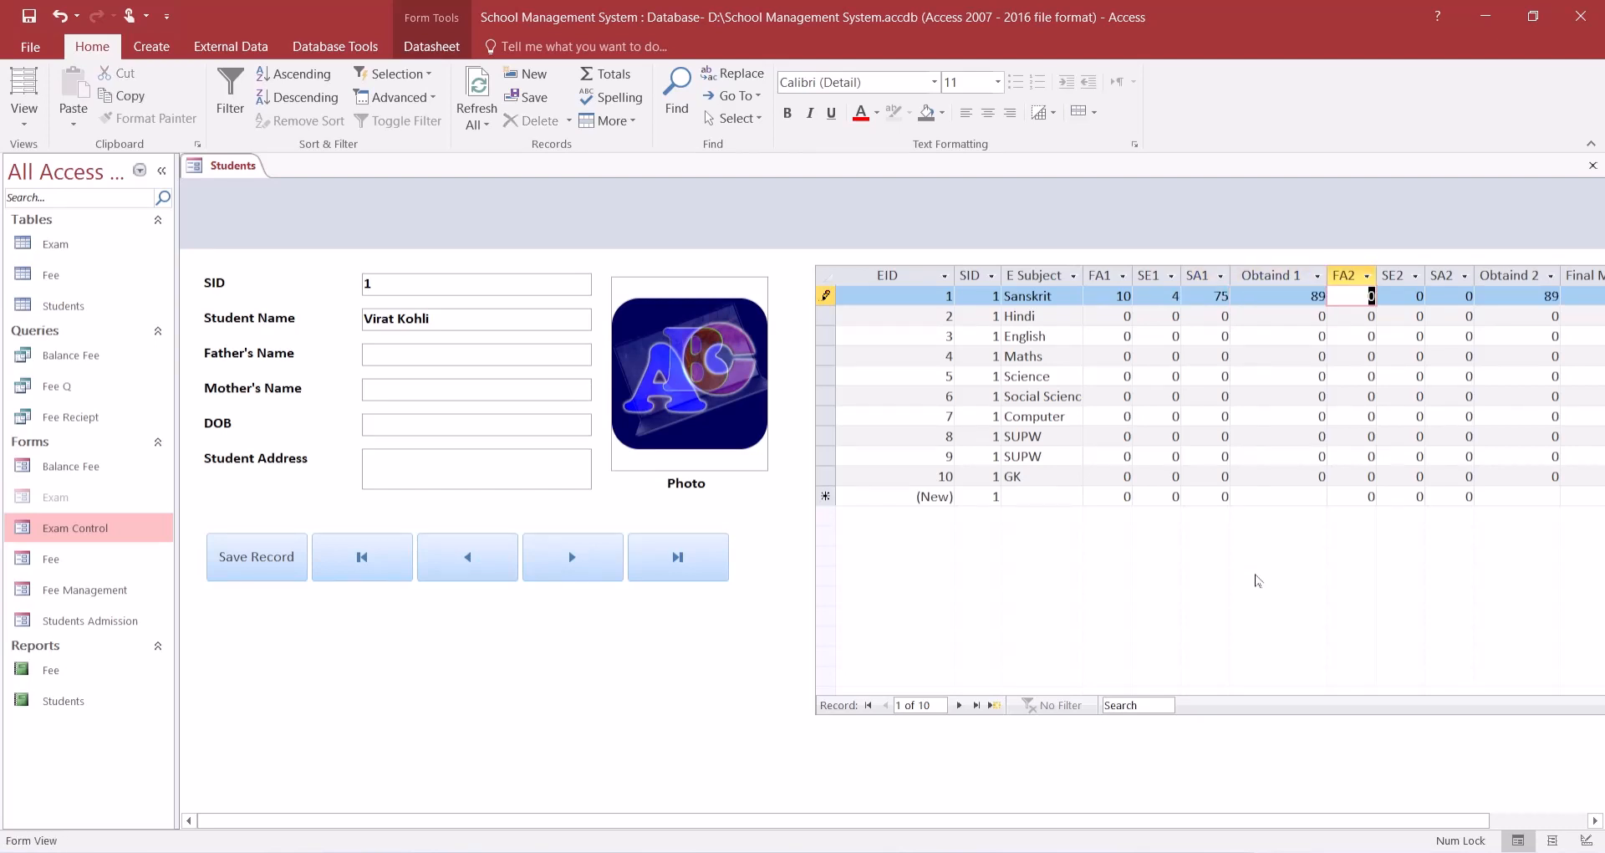
key(shift+Tab)
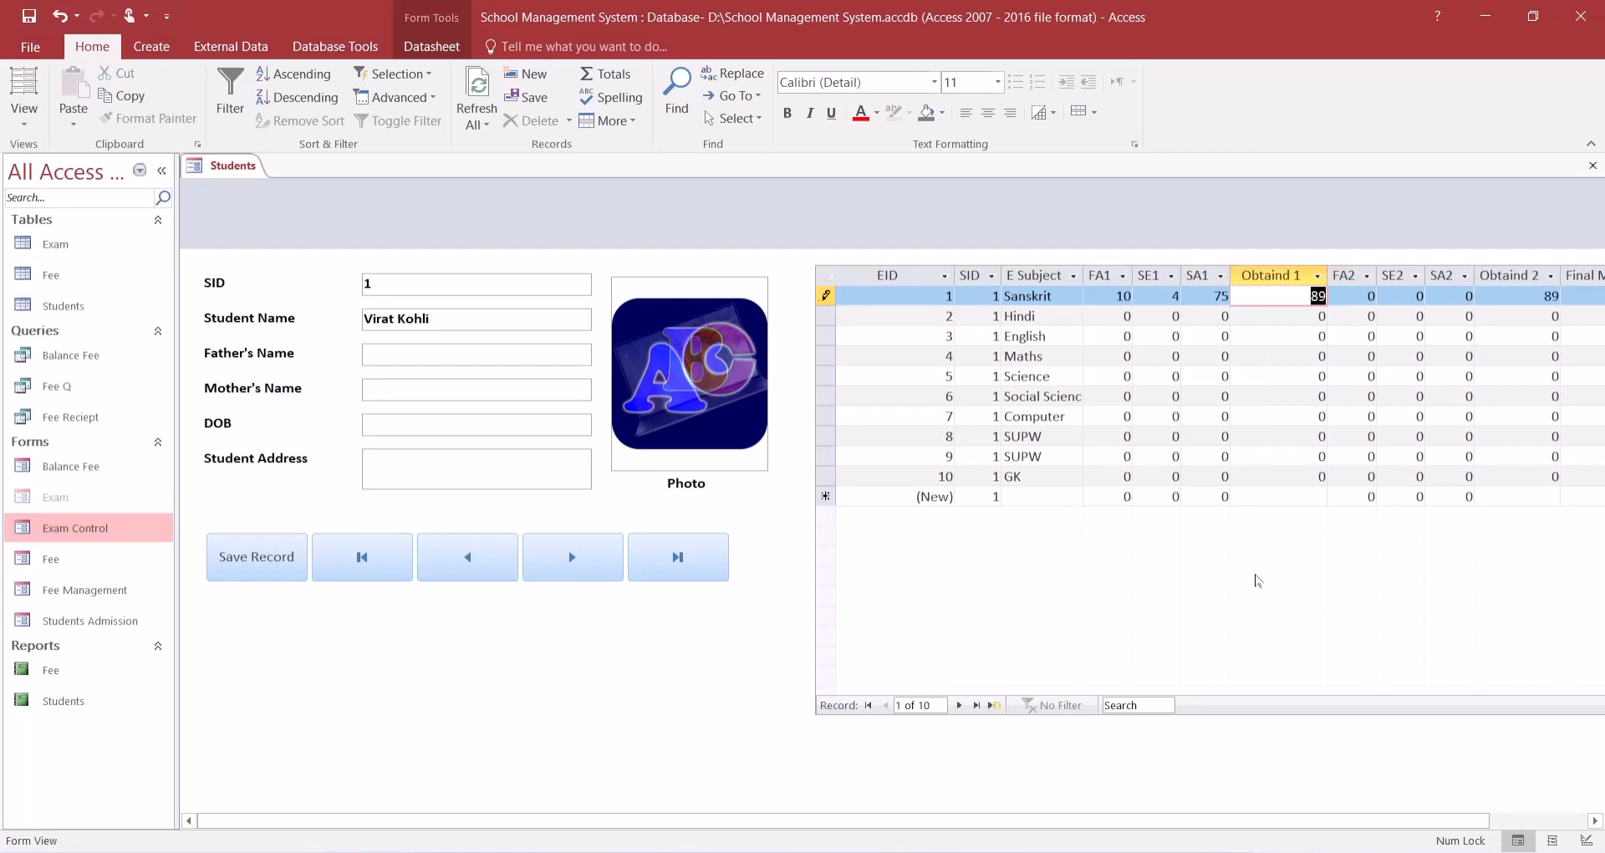
- Hide the exam datasheet fields from FA2 through Final Marks
click(1351, 273)
drag(1351, 273, 1587, 278)
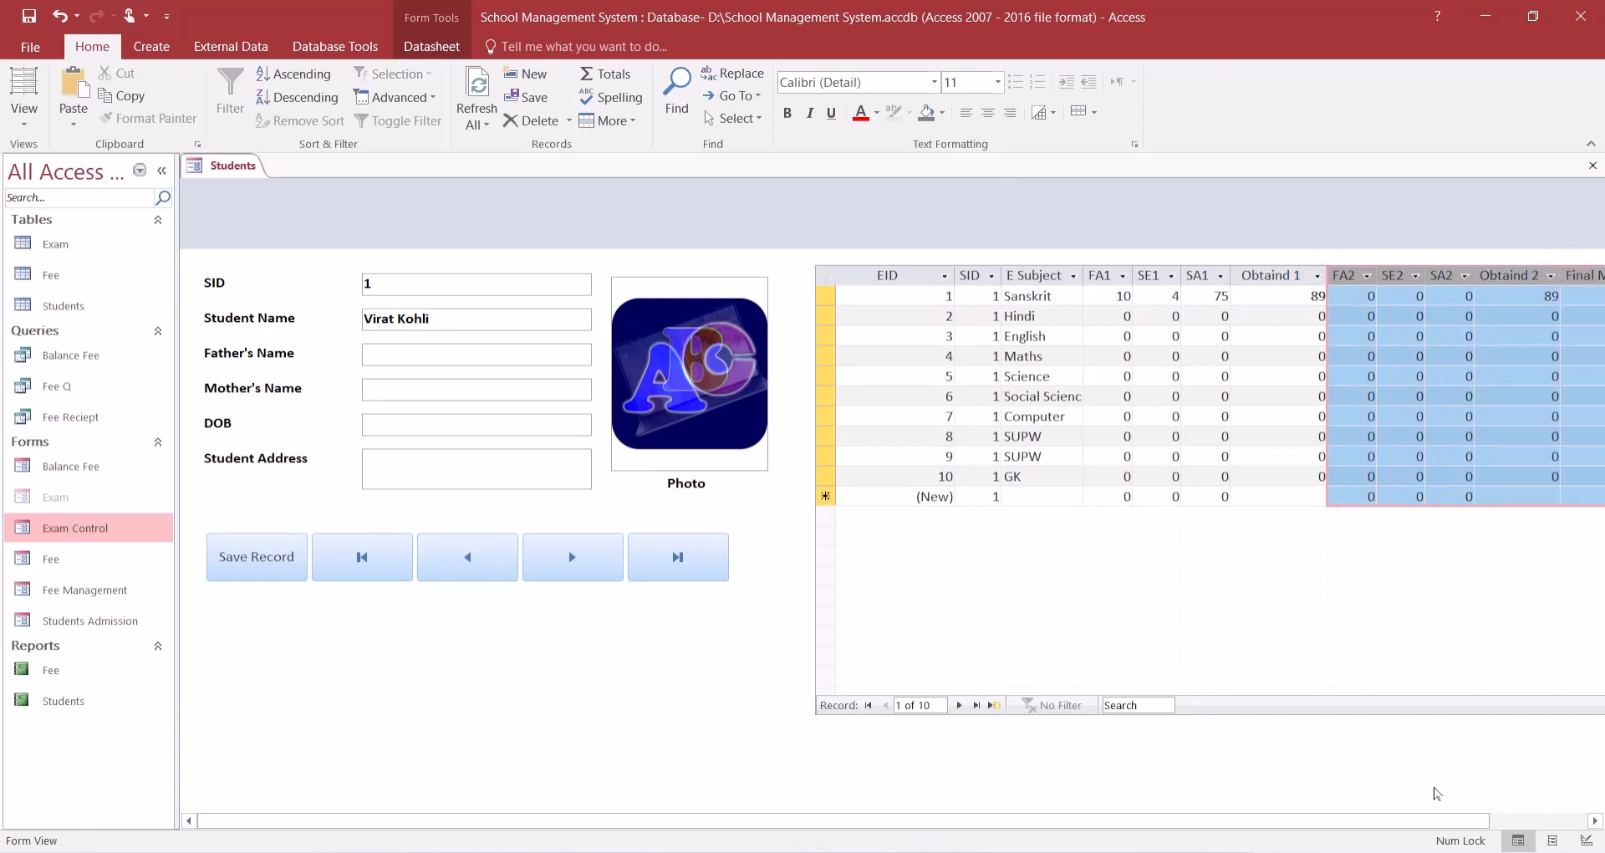
drag(1445, 820, 1556, 815)
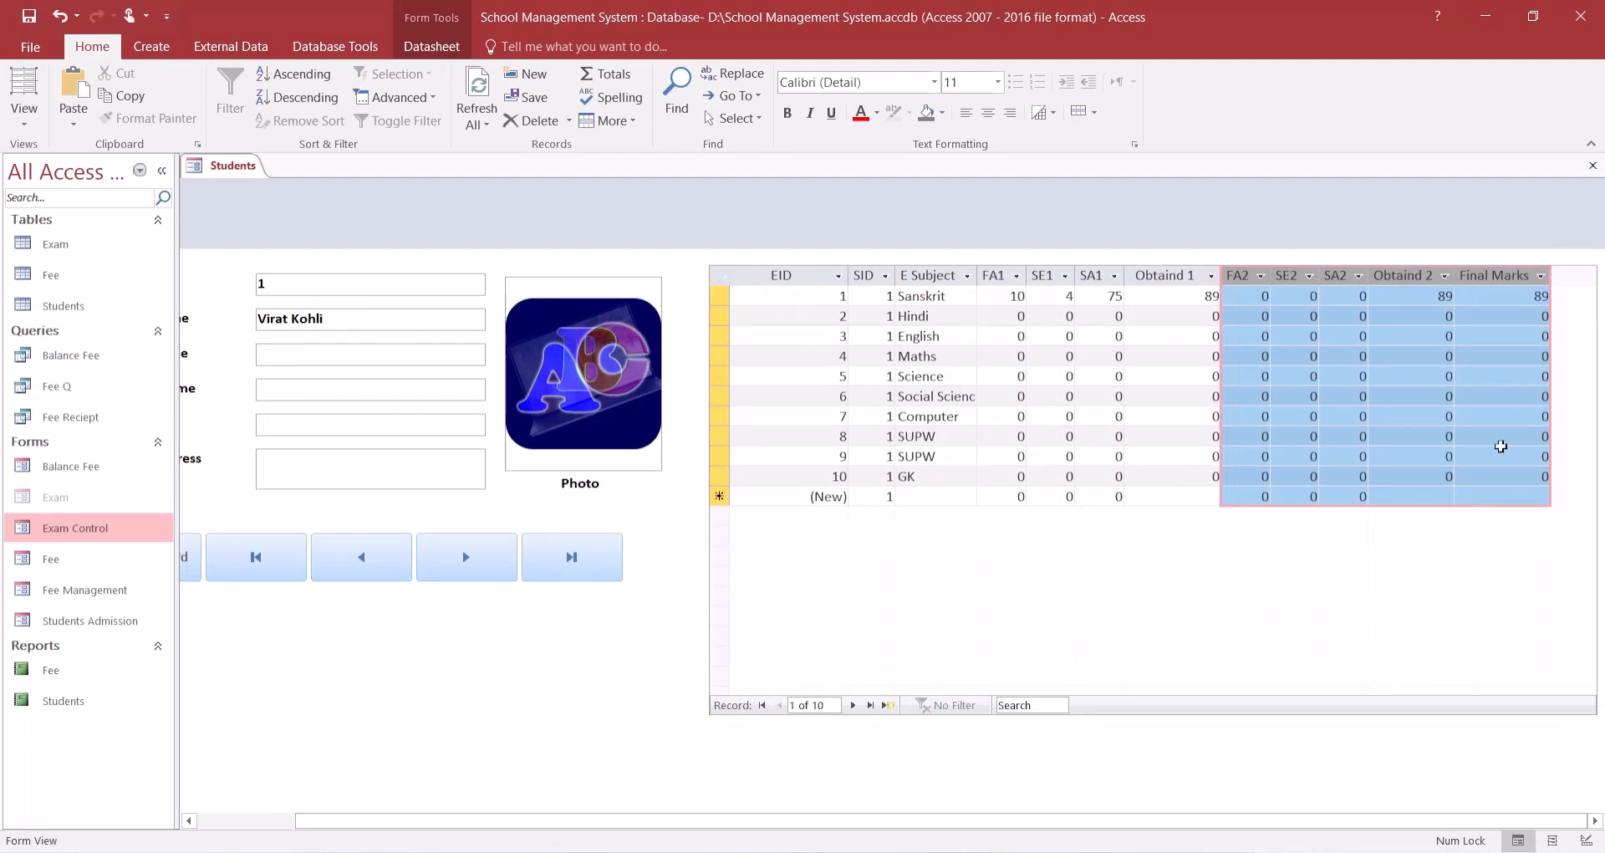
right_click(1477, 279)
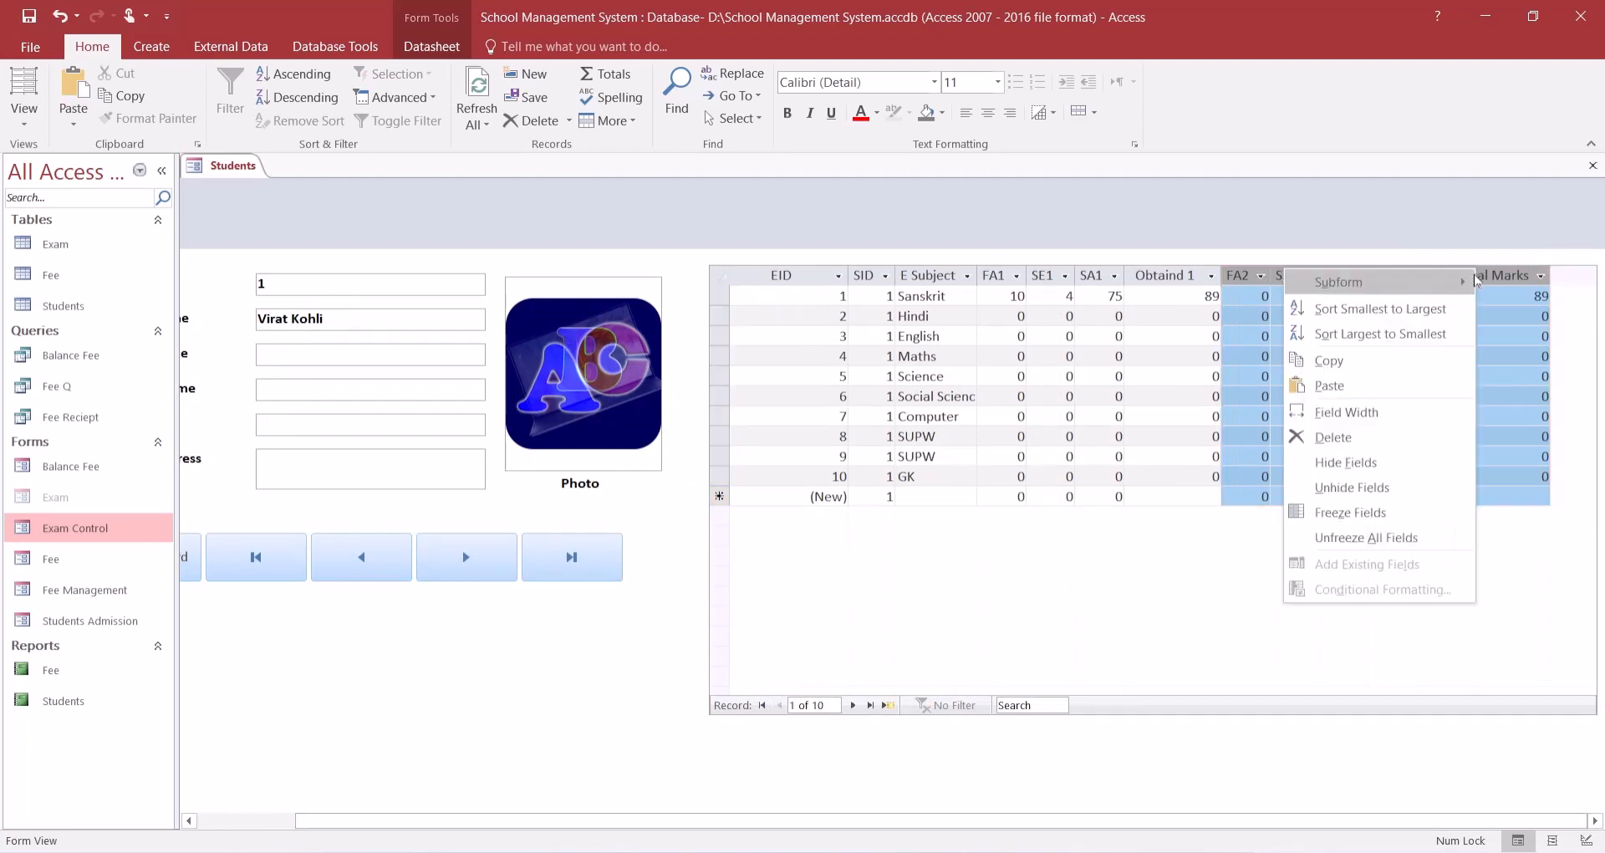
click(1371, 467)
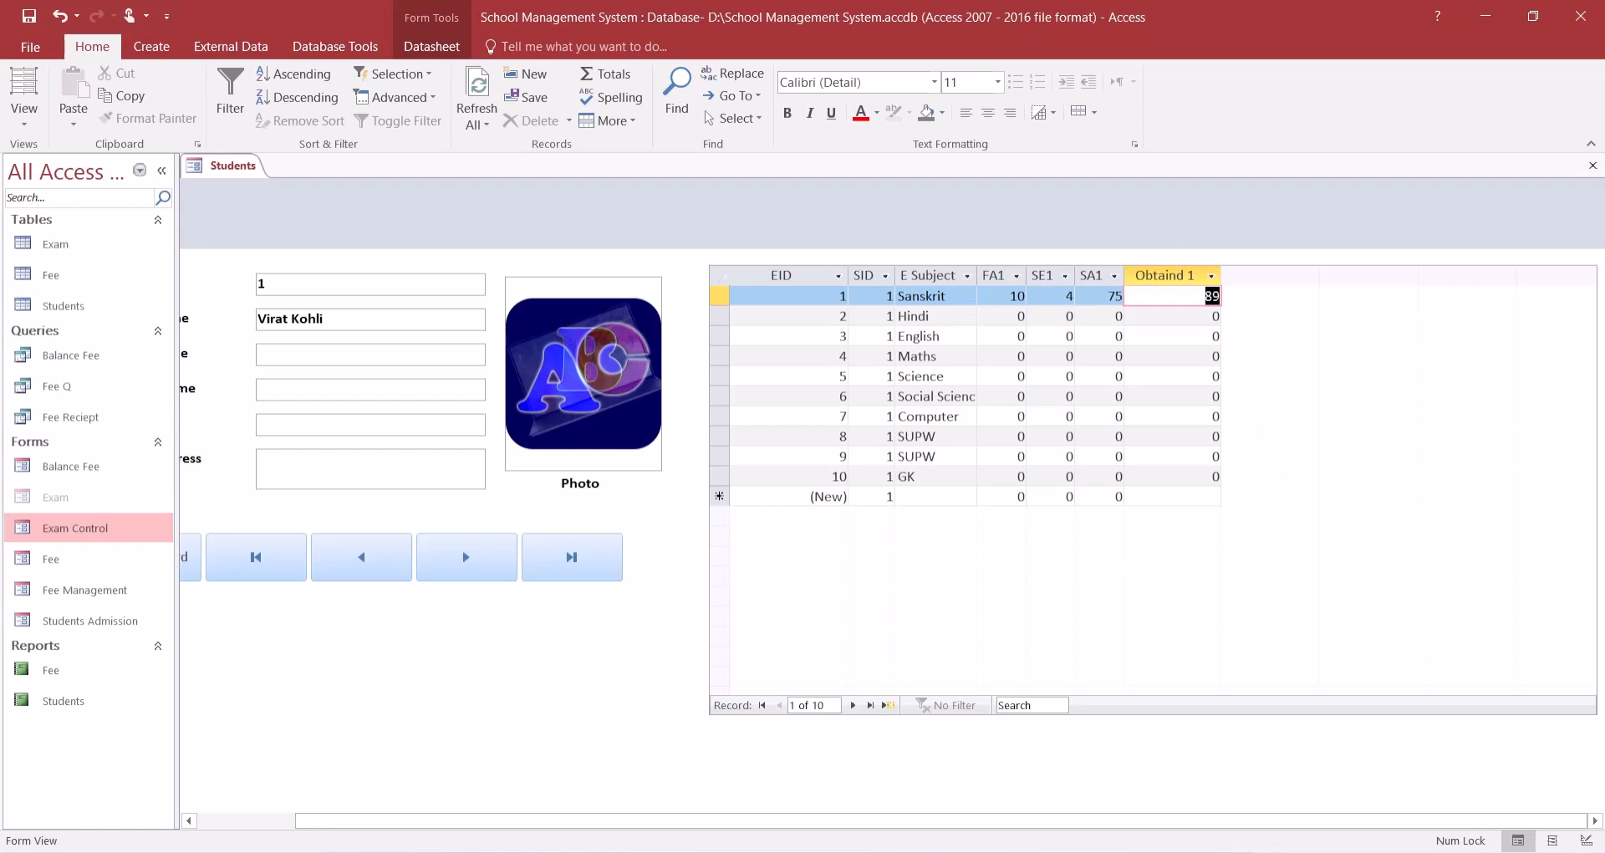
- Move from the Sanskrit record's Obtaind 1 field to the Hindi record's FA1 field
click(1200, 297)
key(Tab)
key(Tab)
key(Tab)
key(Tab)
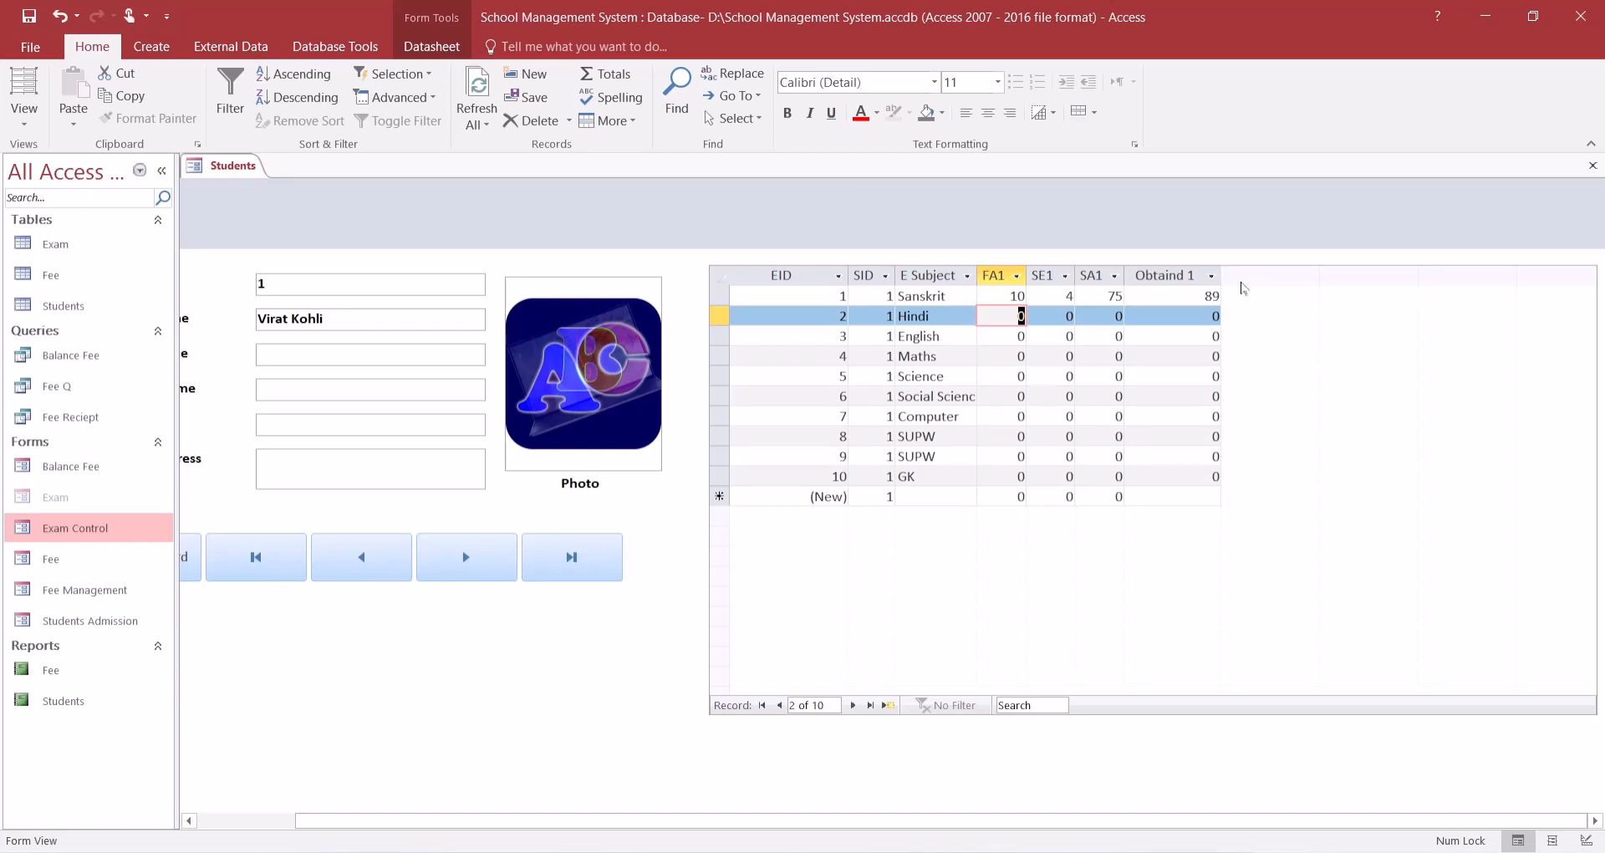
- Check in the Unhide Columns list which exam datasheet fields are shown or hidden
click(1203, 284)
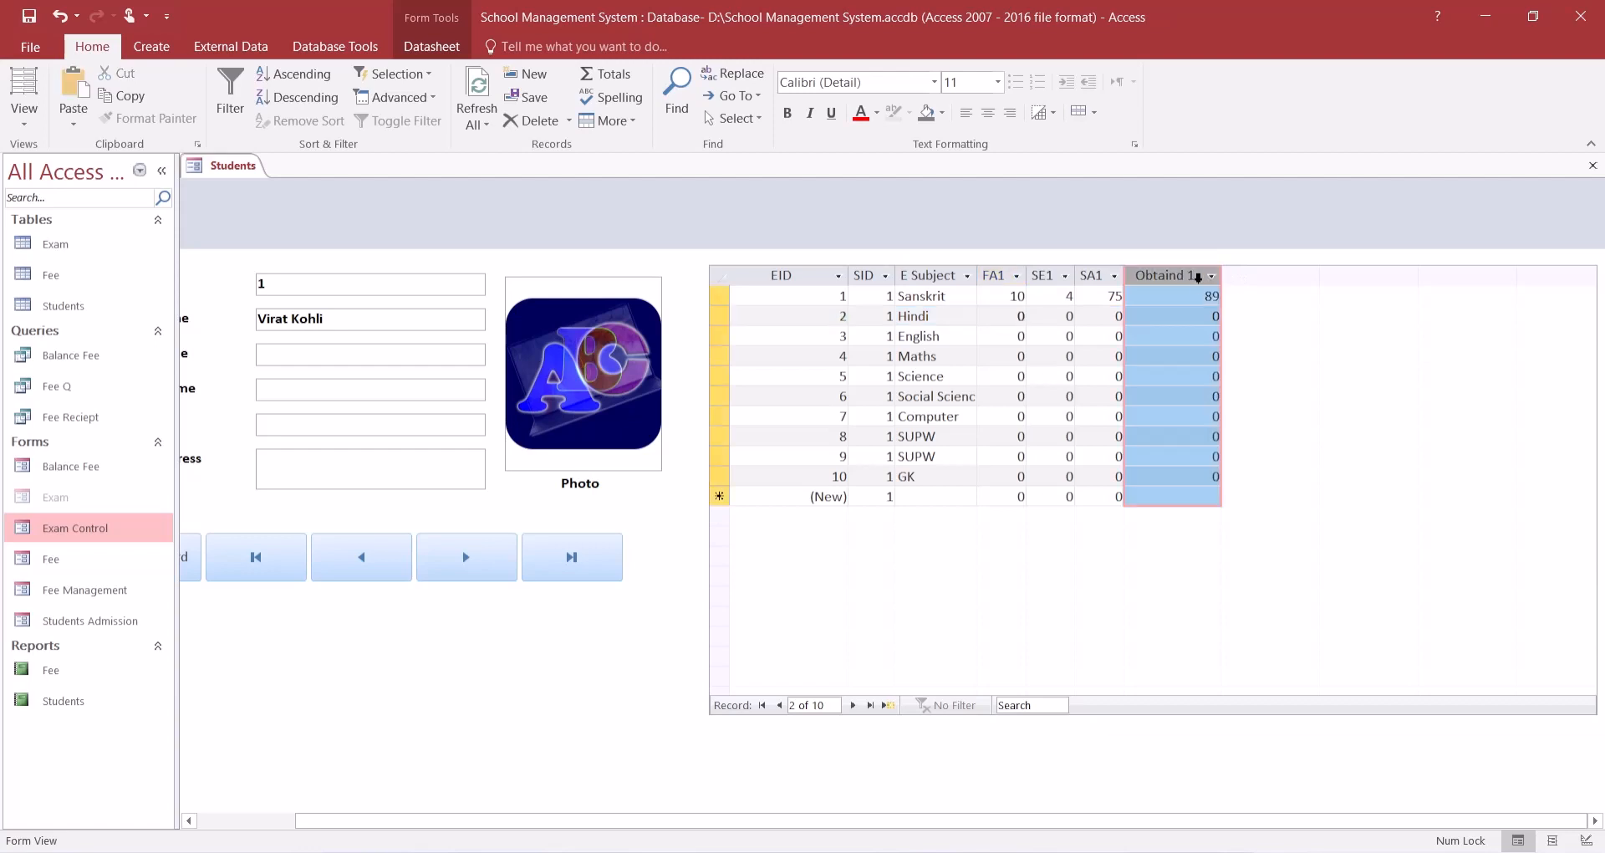
right_click(1199, 280)
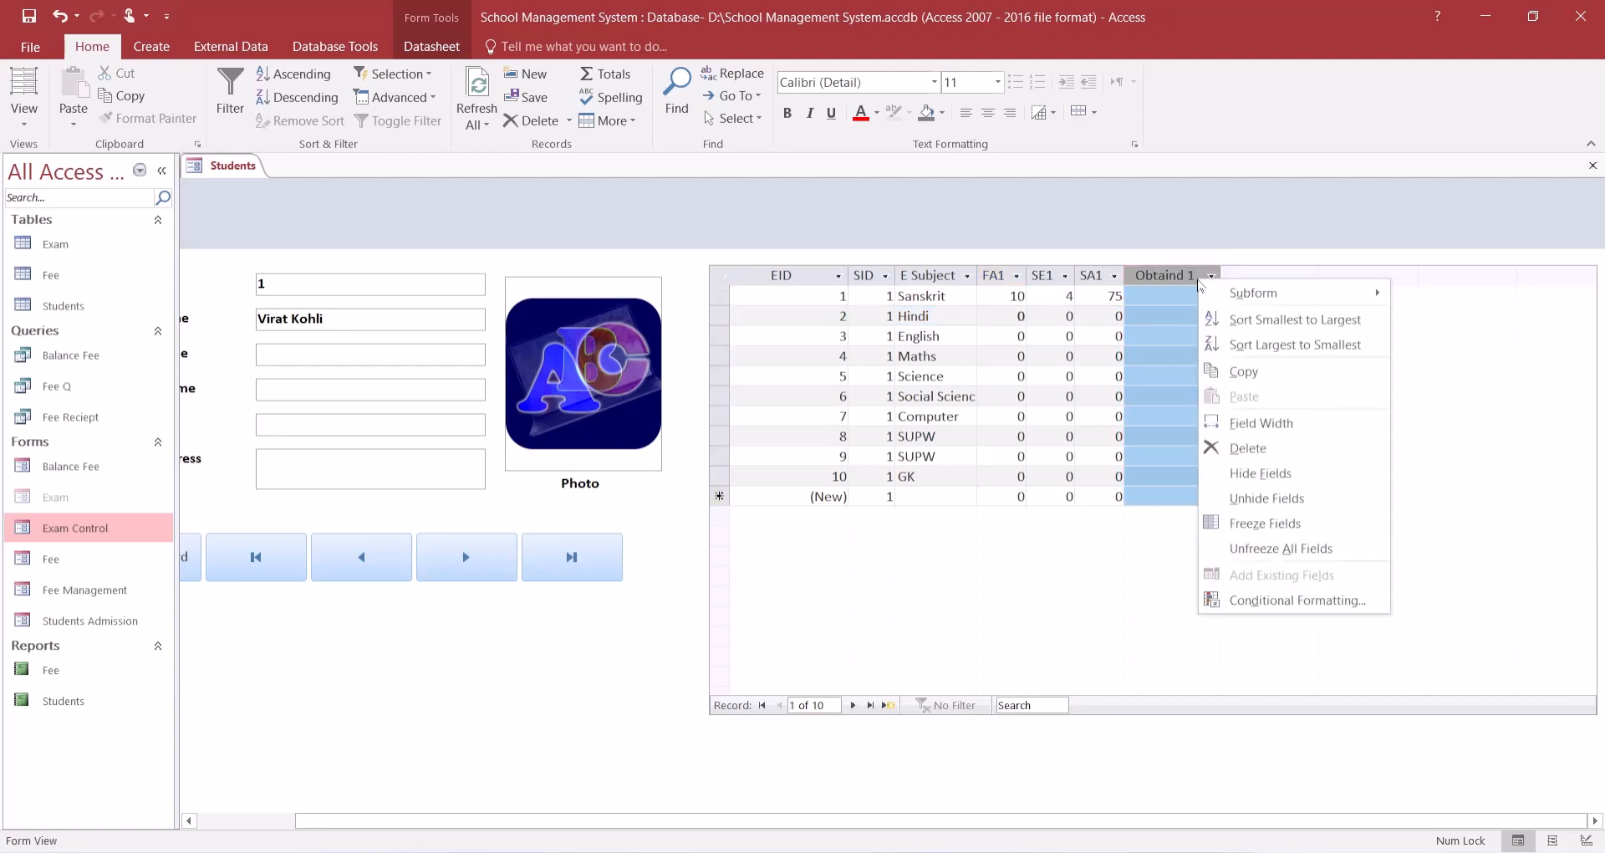
click(1266, 500)
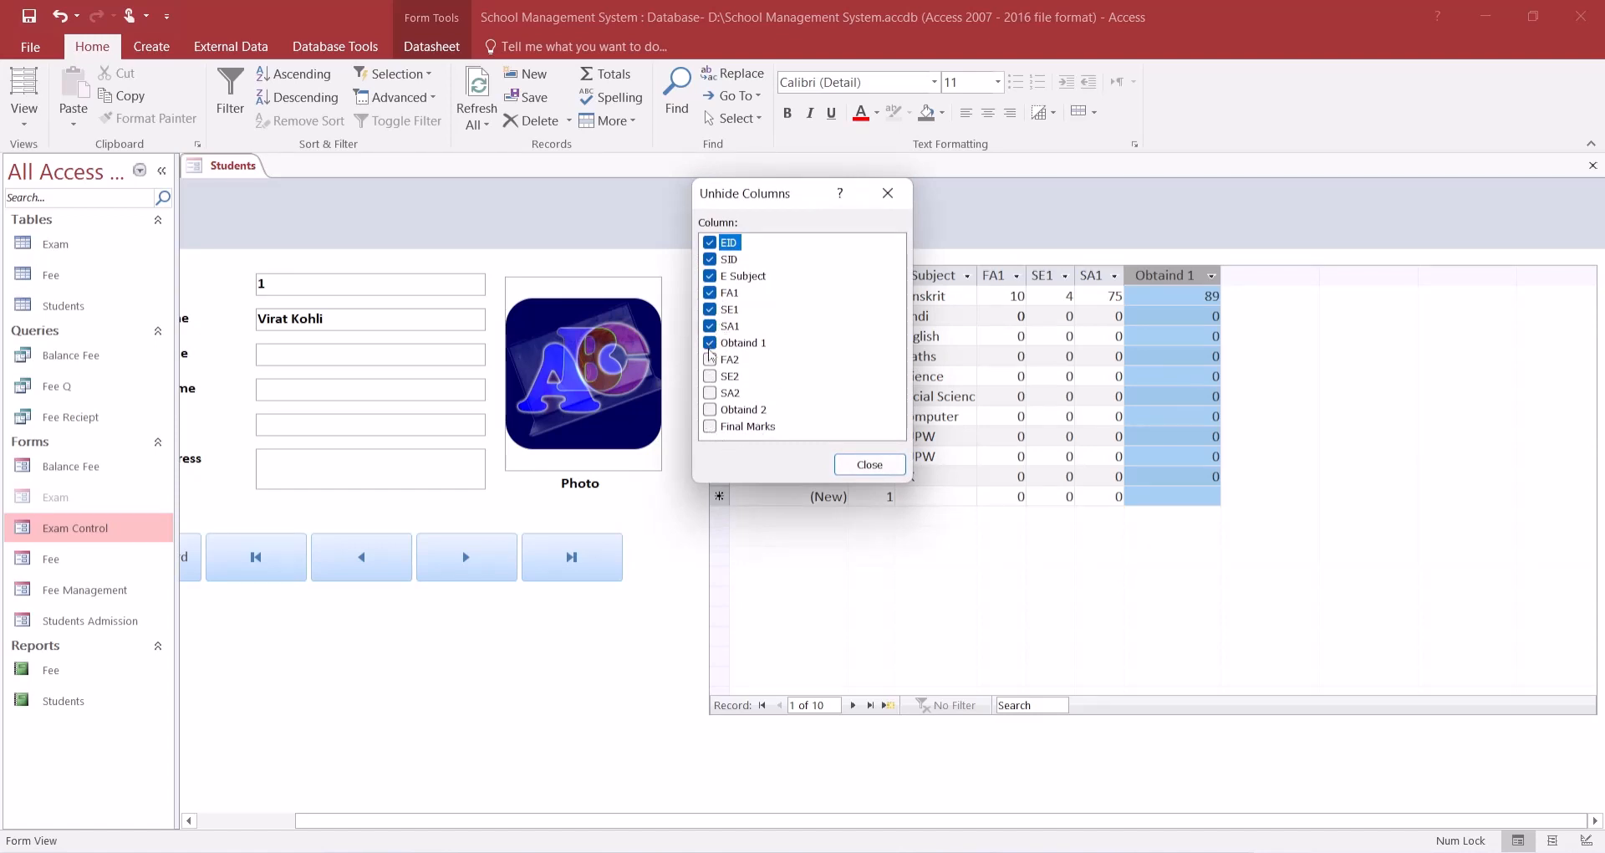
click(869, 463)
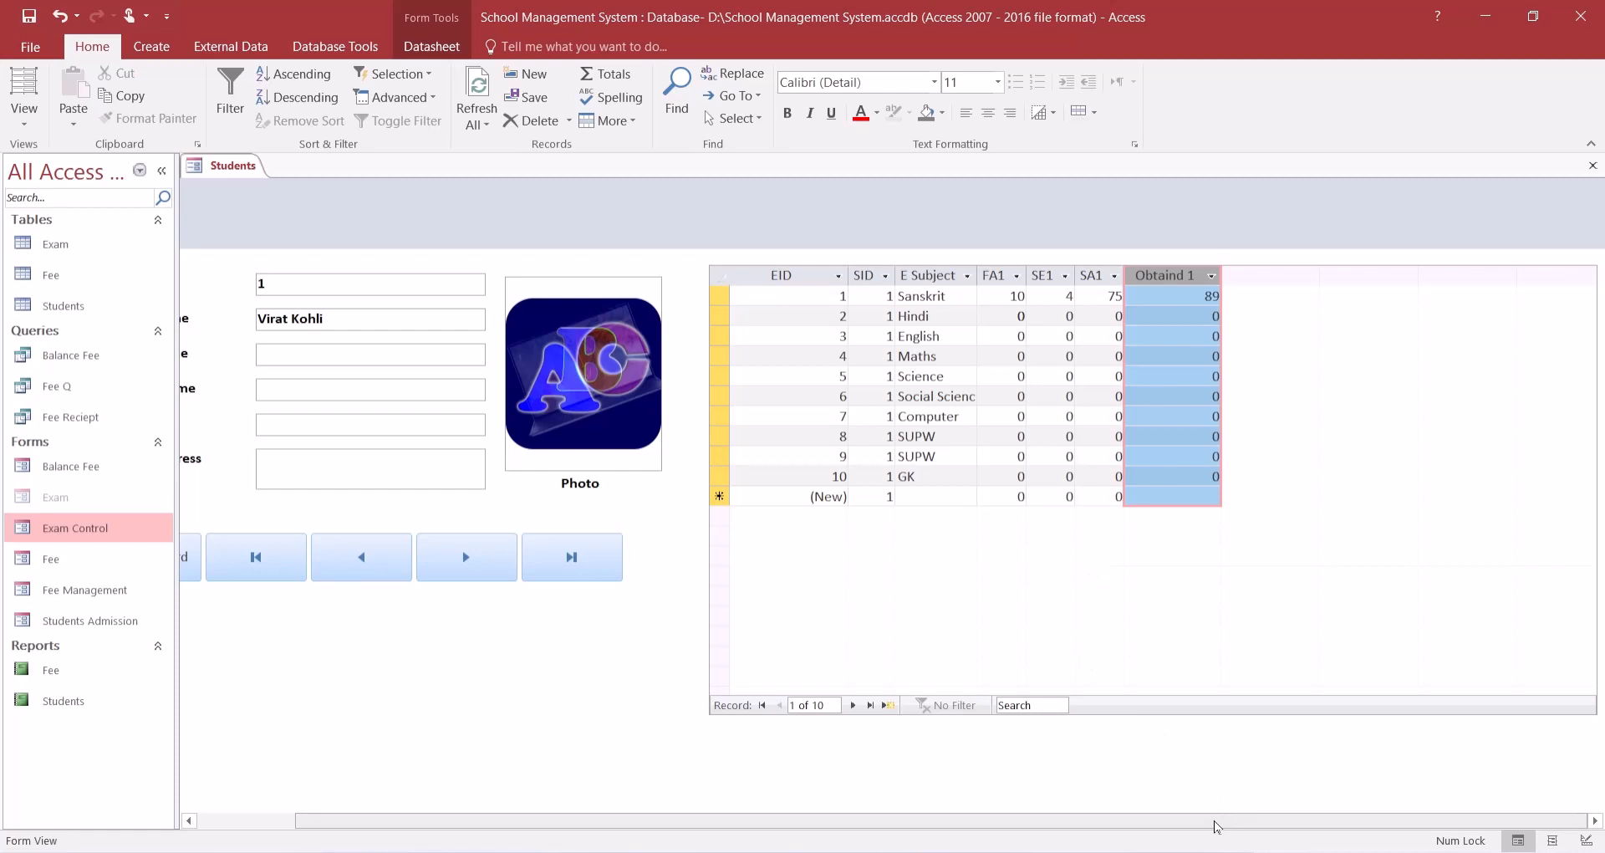
- Enter the first student's Hindi marks: FA1 9, SE1 3 and SA1 77
drag(1217, 823, 1103, 835)
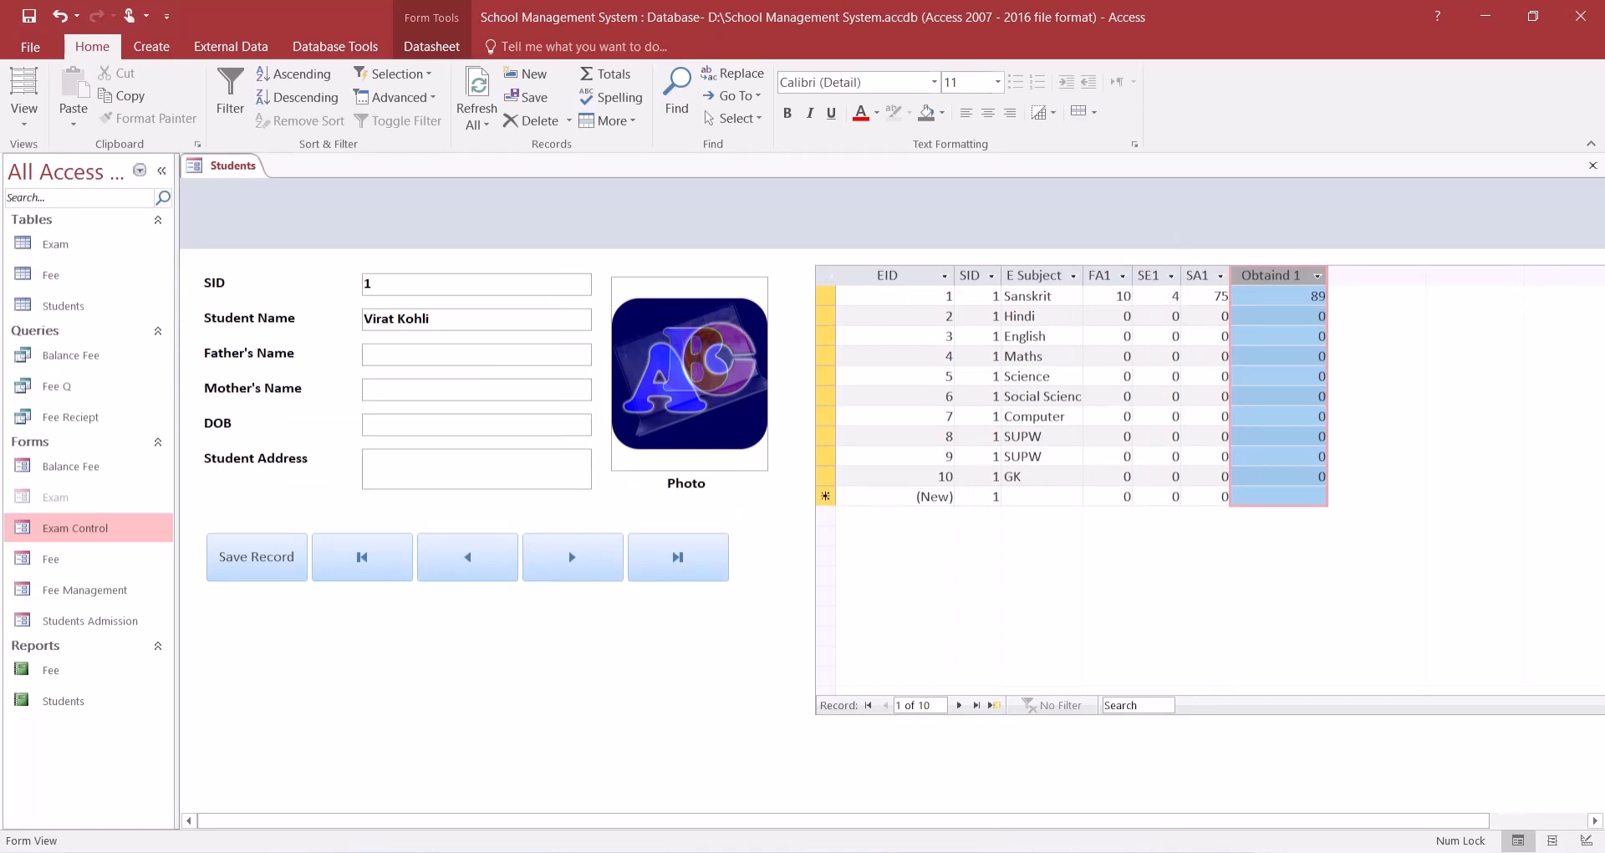
click(1112, 316)
text(9)
key(Tab)
text(3)
key(Tab)
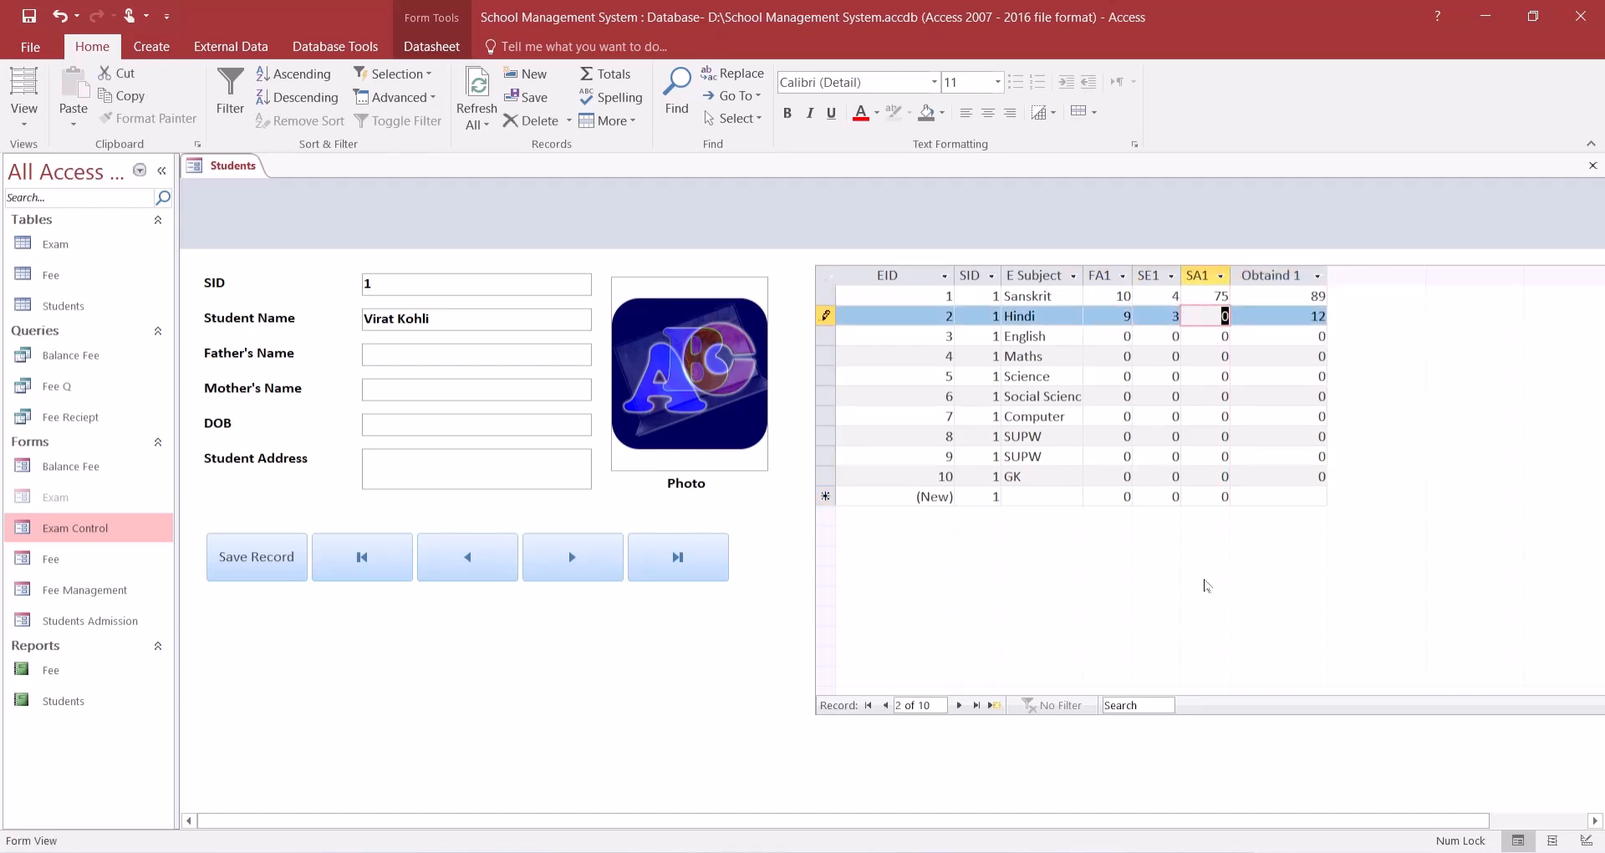
text(77)
key(Tab)
- Enter the English marks: FA1 8, SE1 5 and SA1 73
key(Tab)
key(Tab)
key(Tab)
key(Tab)
text(8)
key(Tab)
text(5)
key(Tab)
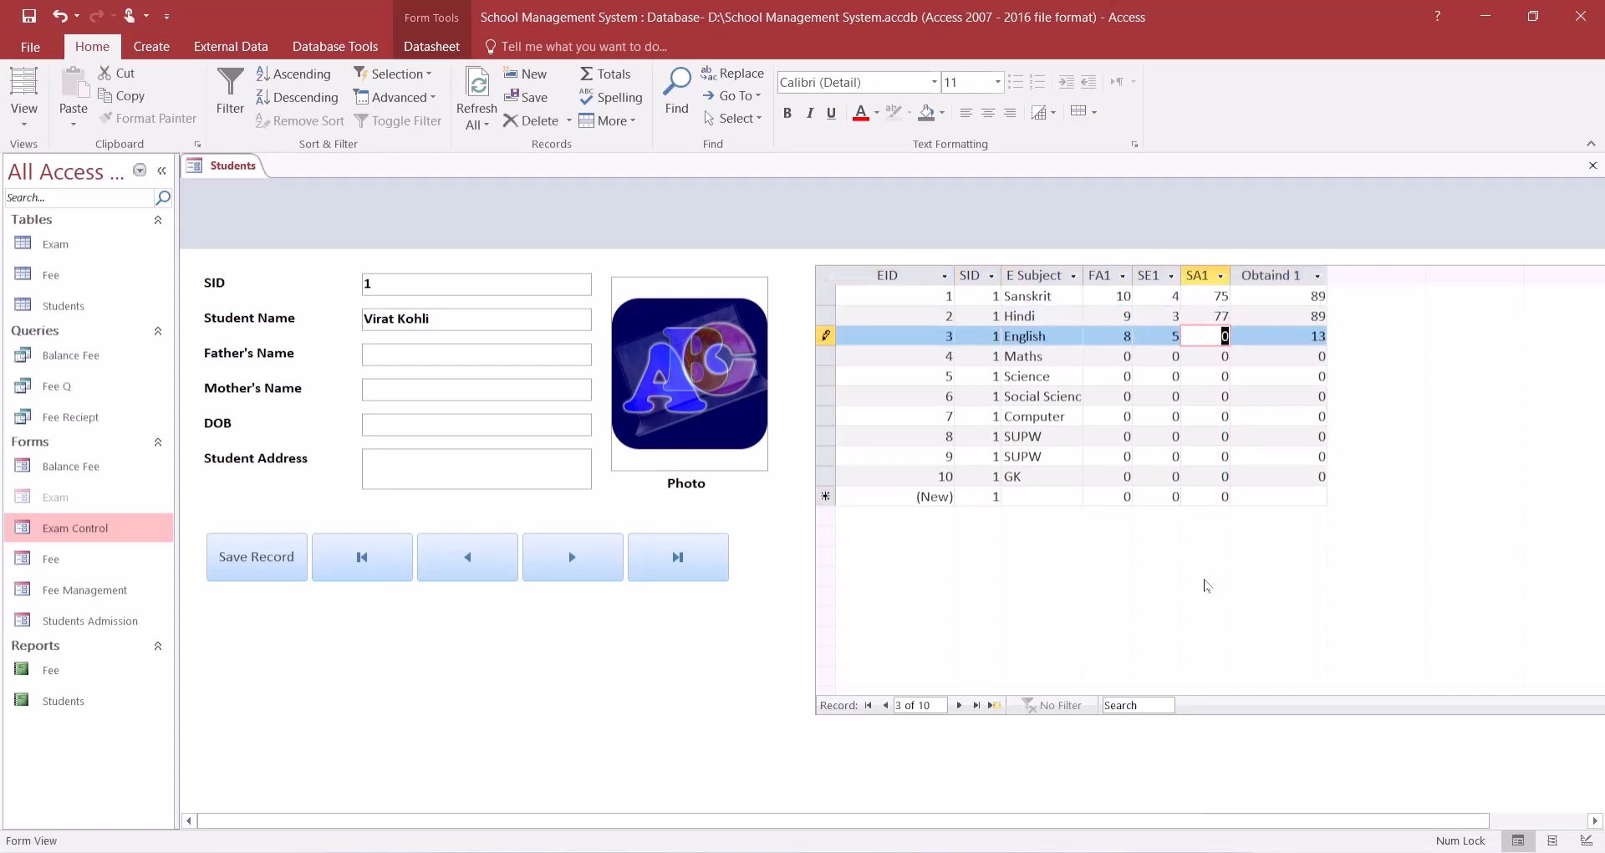
text(73)
key(Tab)
- Enter the Maths marks: FA1 9, SE1 5 and SA1 78
key(Tab)
key(Tab)
key(Tab)
key(Tab)
text(9)
key(Tab)
text(5)
key(Tab)
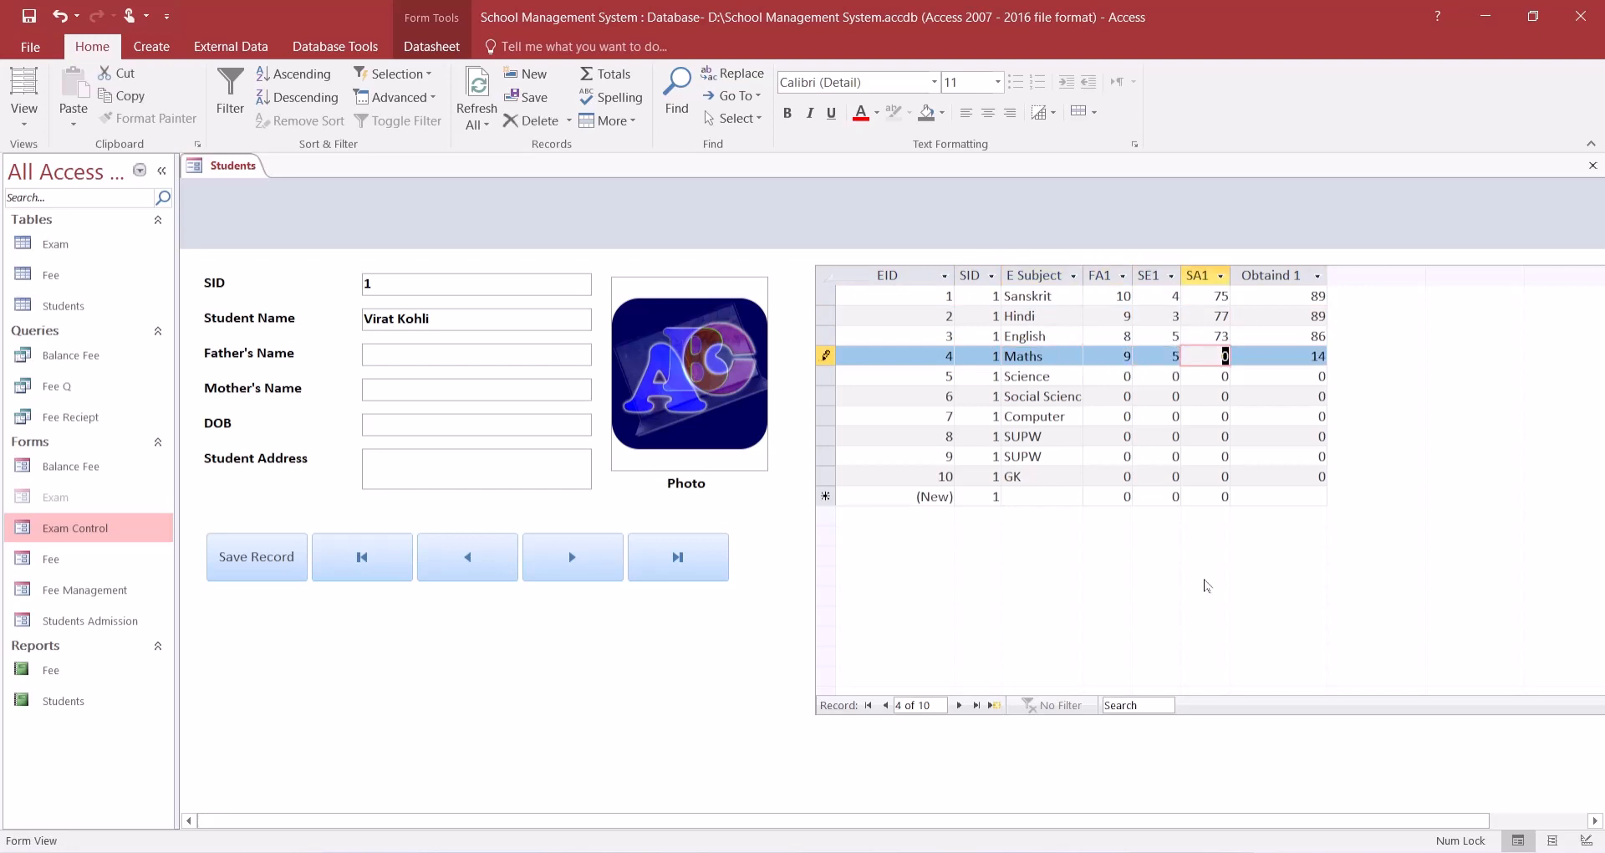
text(78)
key(Tab)
- Enter the Science marks: FA1 8, SE1 4 and SA1 72
key(Tab)
key(Tab)
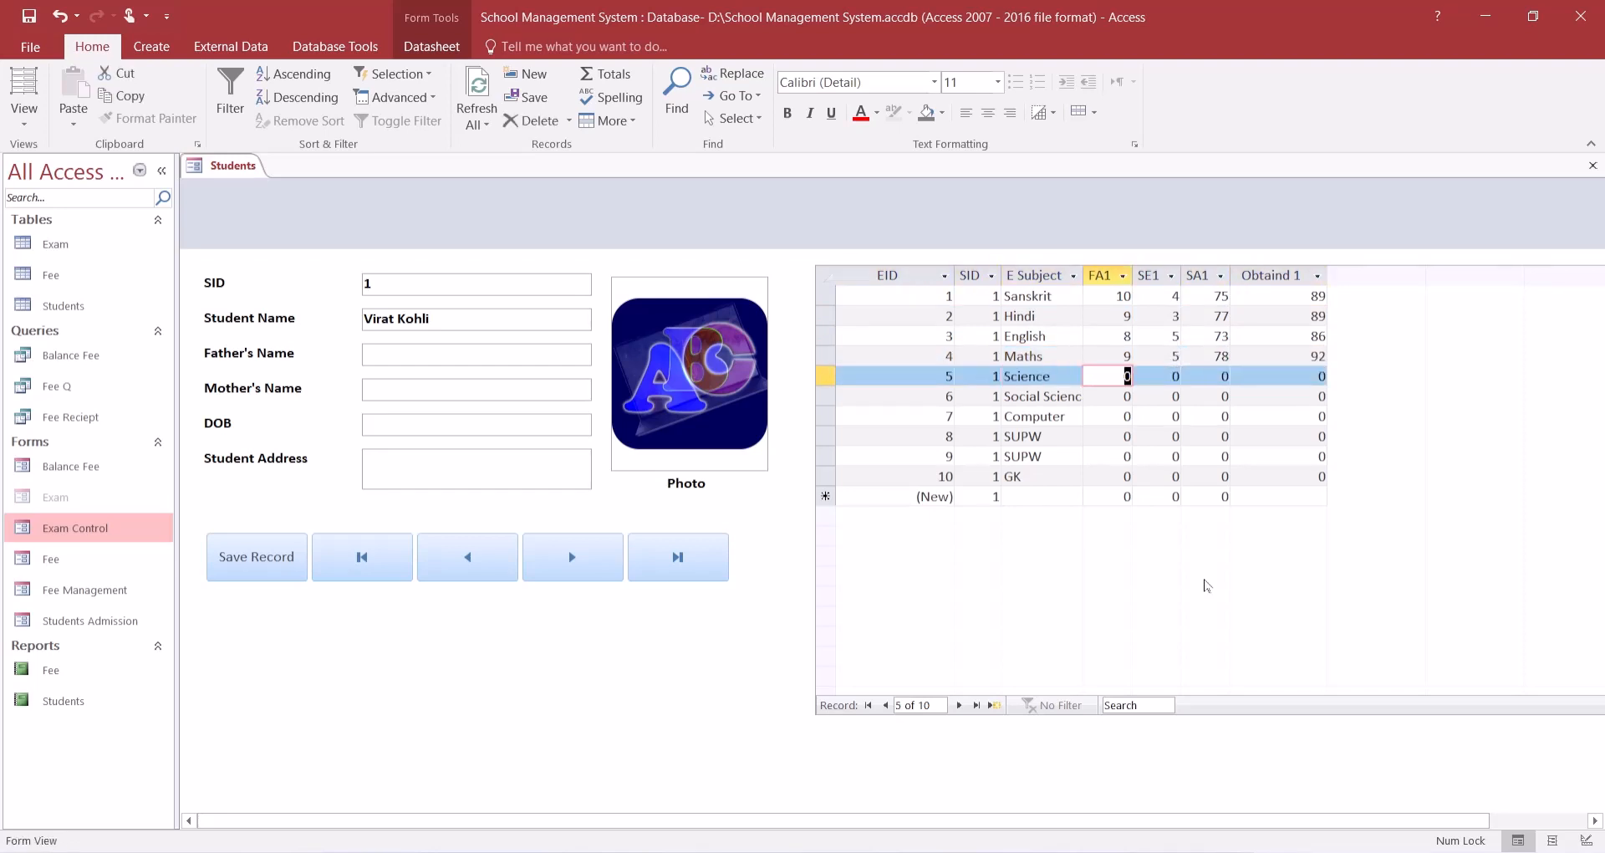
text(8)
key(Tab)
text(4)
key(Tab)
text(72)
key(Tab)
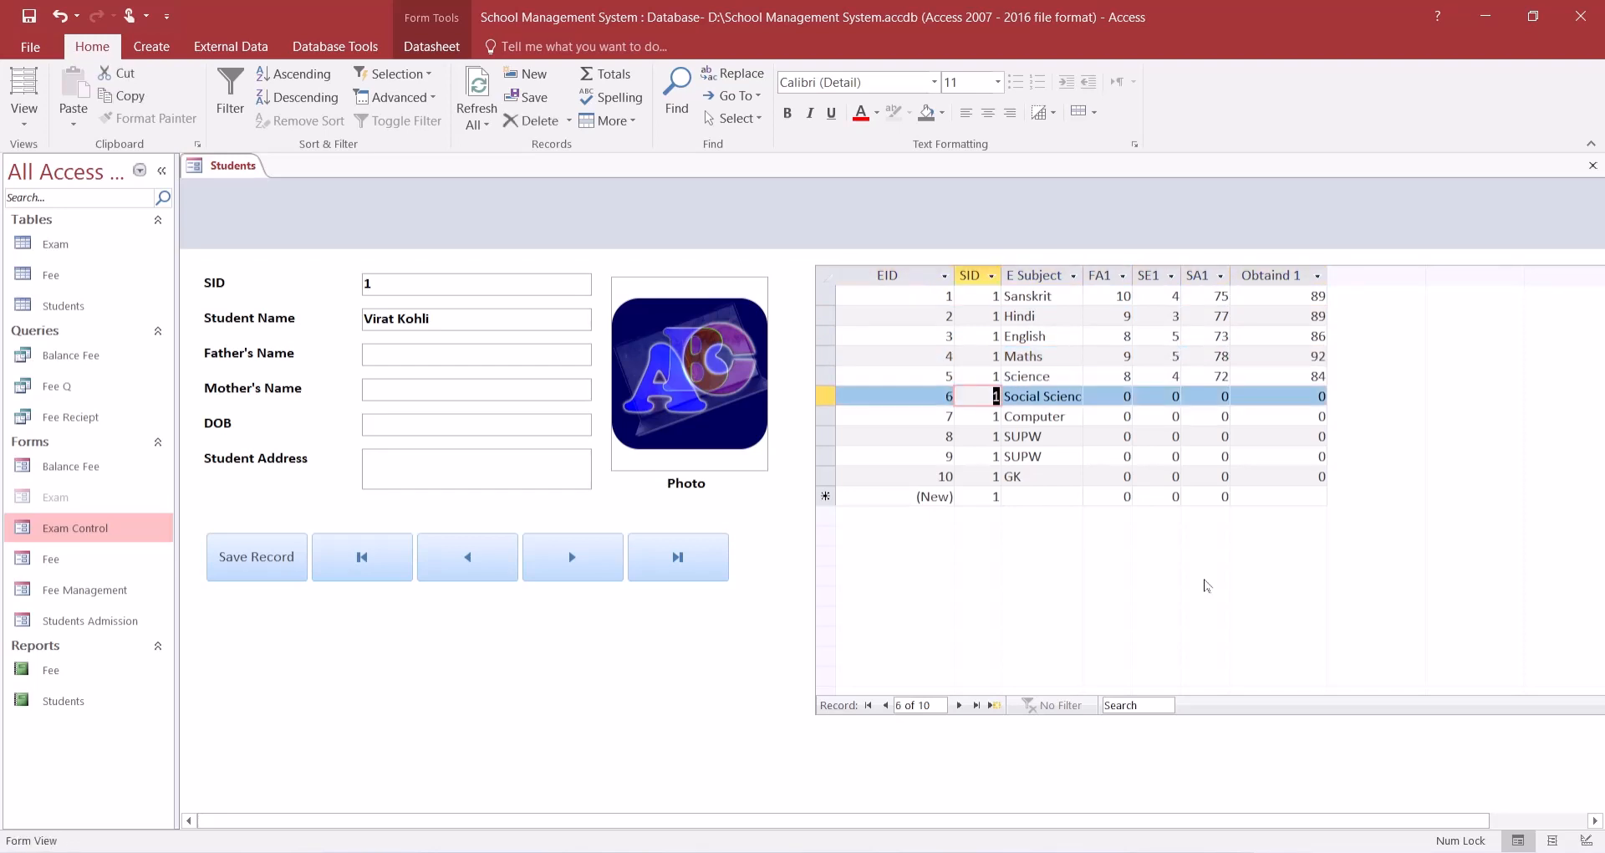
- Enter the Social Science marks: FA1 7, SE1 5 and SA1 79
text(7)
key(Tab)
text(5)
key(Tab)
text(79)
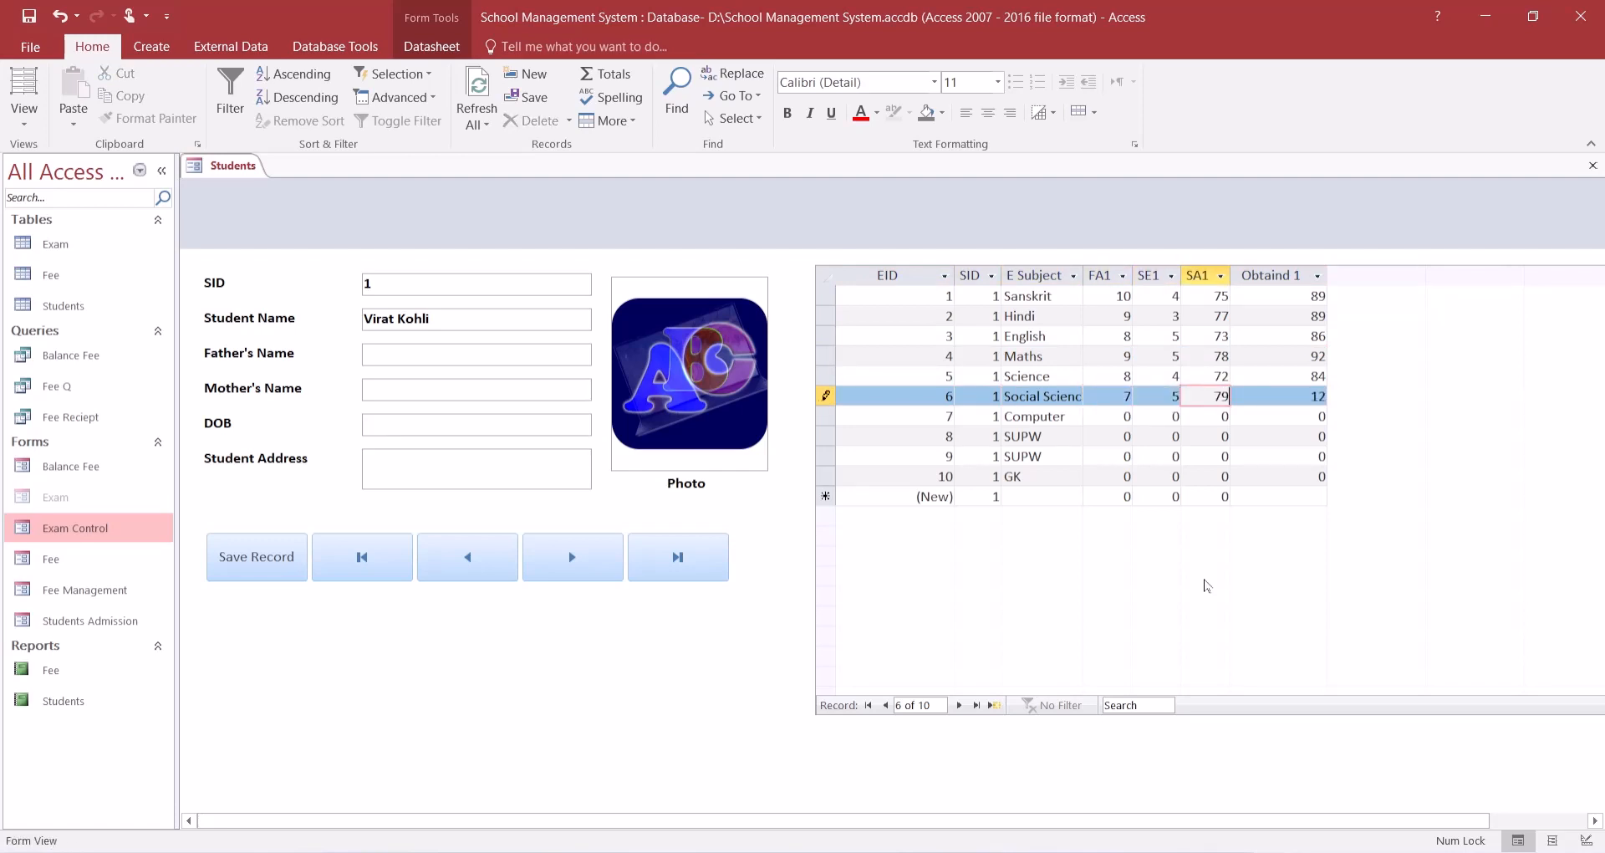
key(Tab)
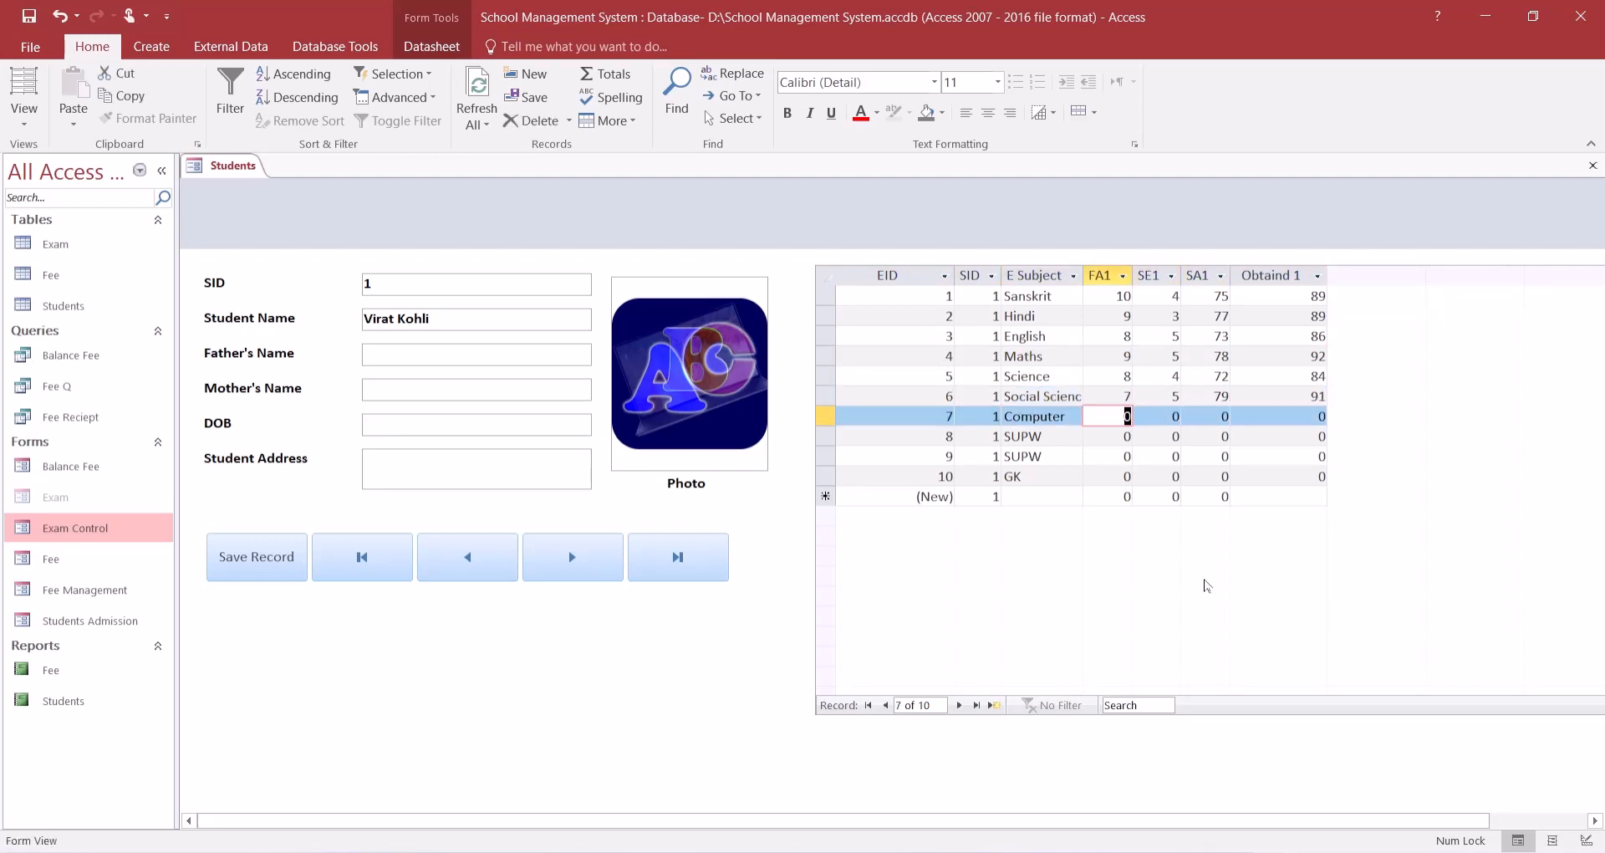
- Enter the Computer marks: FA1 8, SE1 5 and SA1 80
text(8)
key(Tab)
text(5)
key(Tab)
text(80)
key(Tab)
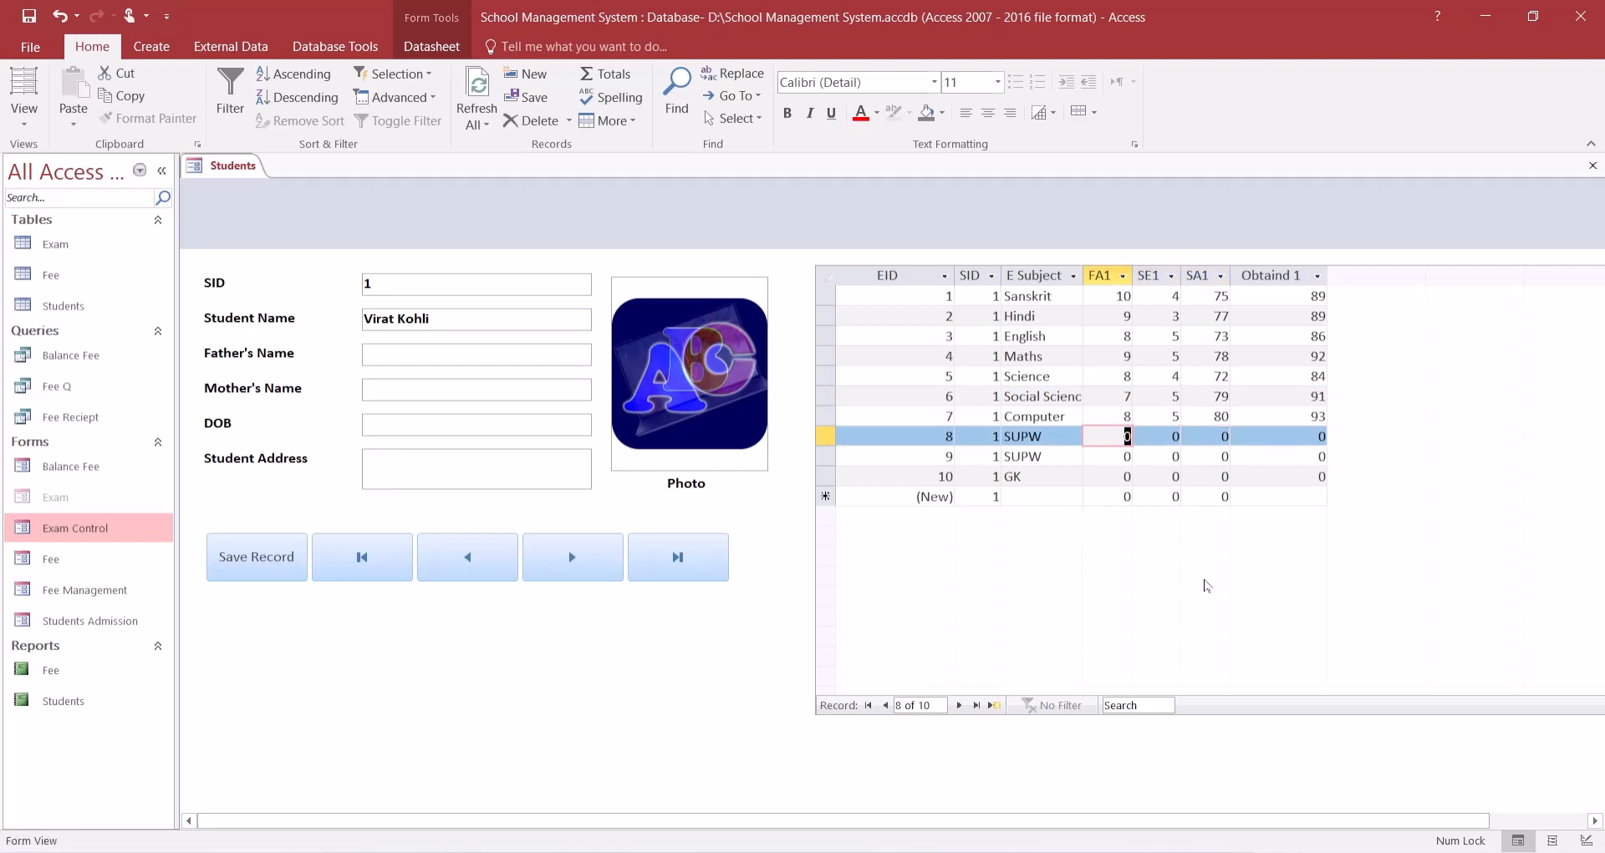
- Enter the marks for the first SUPW record: FA1 9, SE1 4 and SA1 73
text(9)
key(Tab)
text(4)
key(Tab)
text(73)
key(Tab)
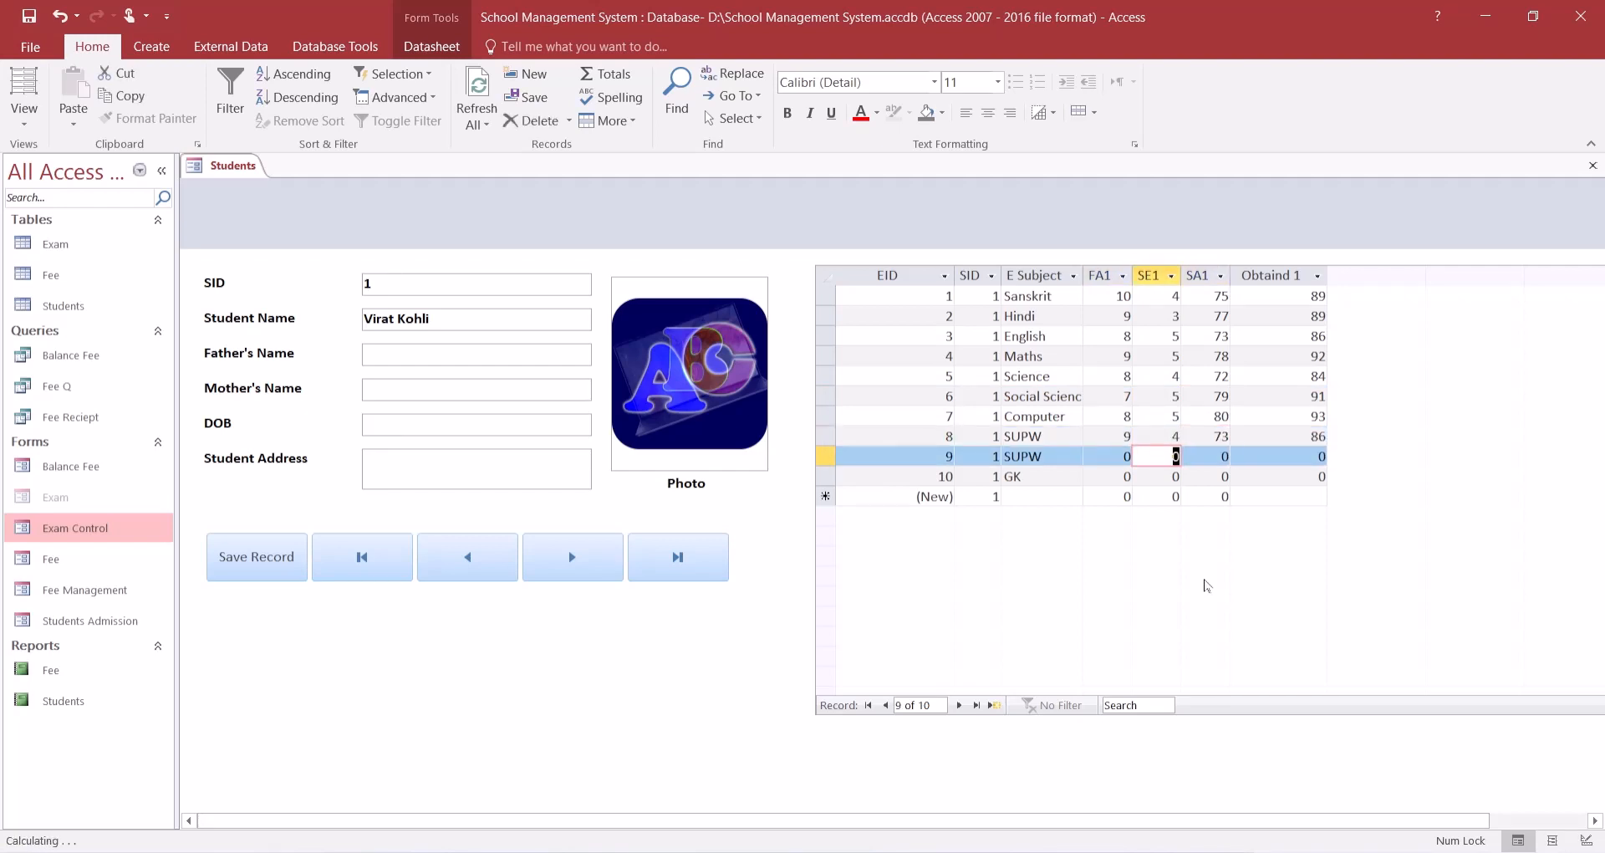
- Enter the marks for the second SUPW record: FA1 7, SE1 3 and SA1 79
text(7)
key(Tab)
text(33)
key(Tab)
key(shift+Tab)
text(3)
key(Tab)
text(79)
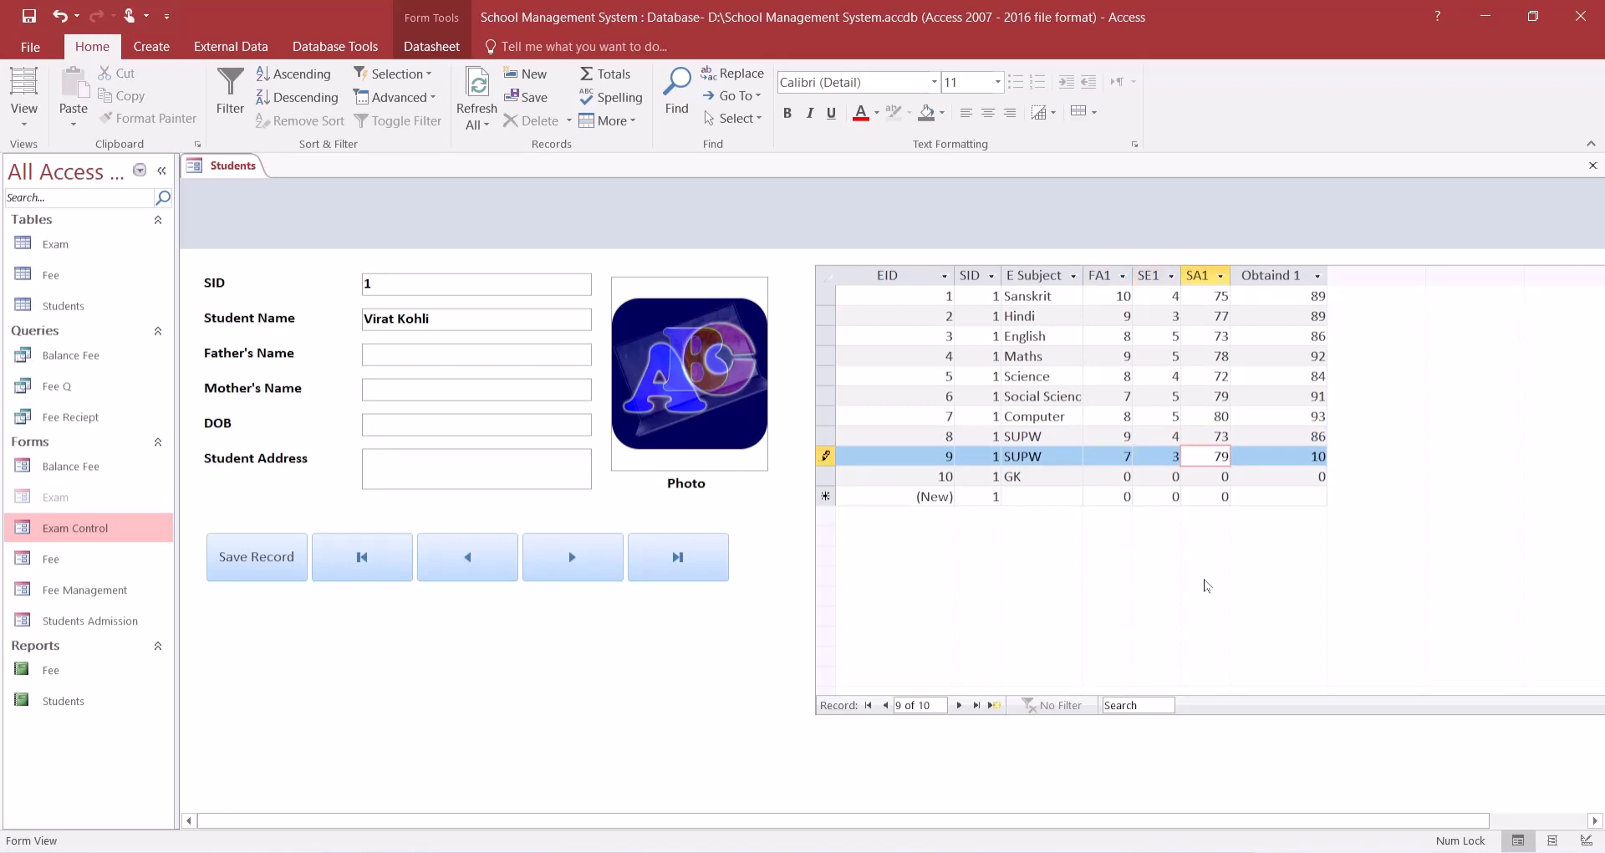
- Enter the GK marks, FA1 9, SE1 4 and SA1 76, and save the student's record
key(Down)
key(shift+Tab)
key(Tab)
text(76)
key(shift+Tab)
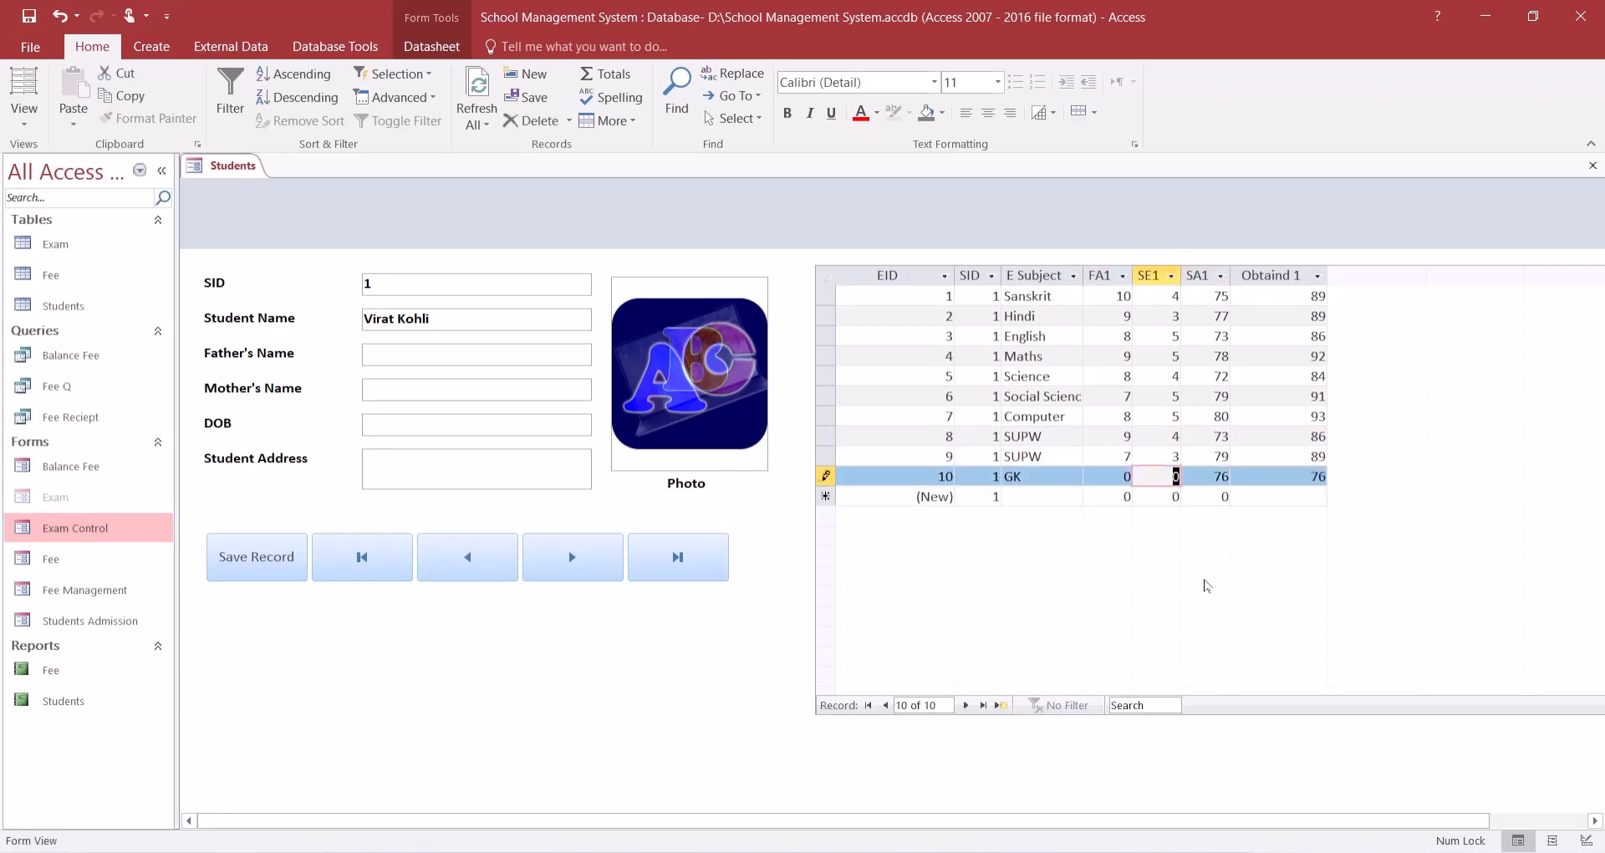
text(4)
key(shift+Tab)
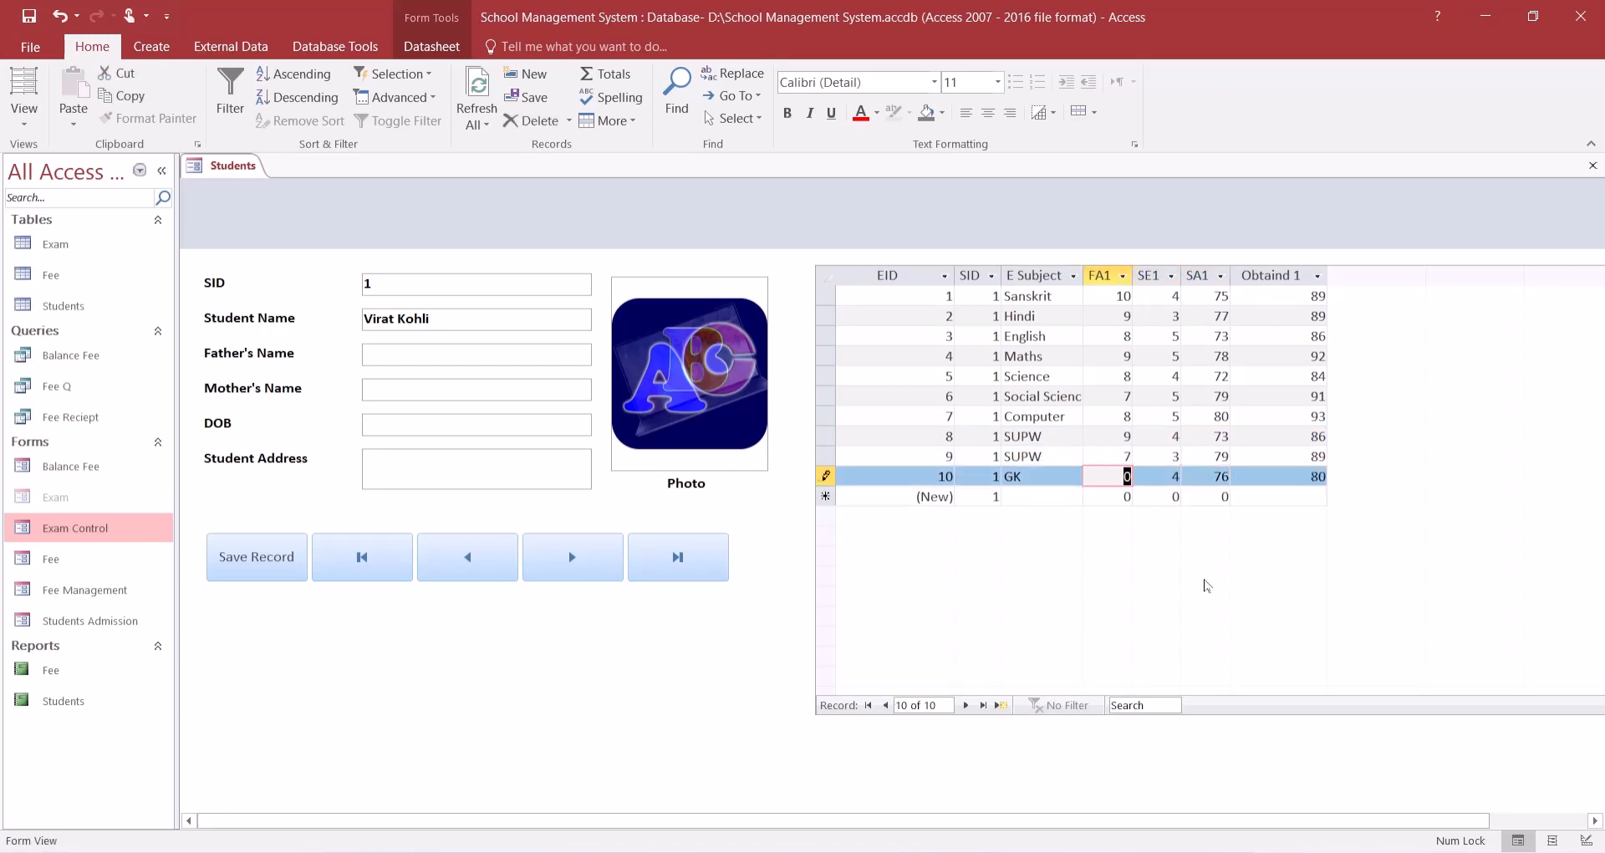
text(9)
key(Tab)
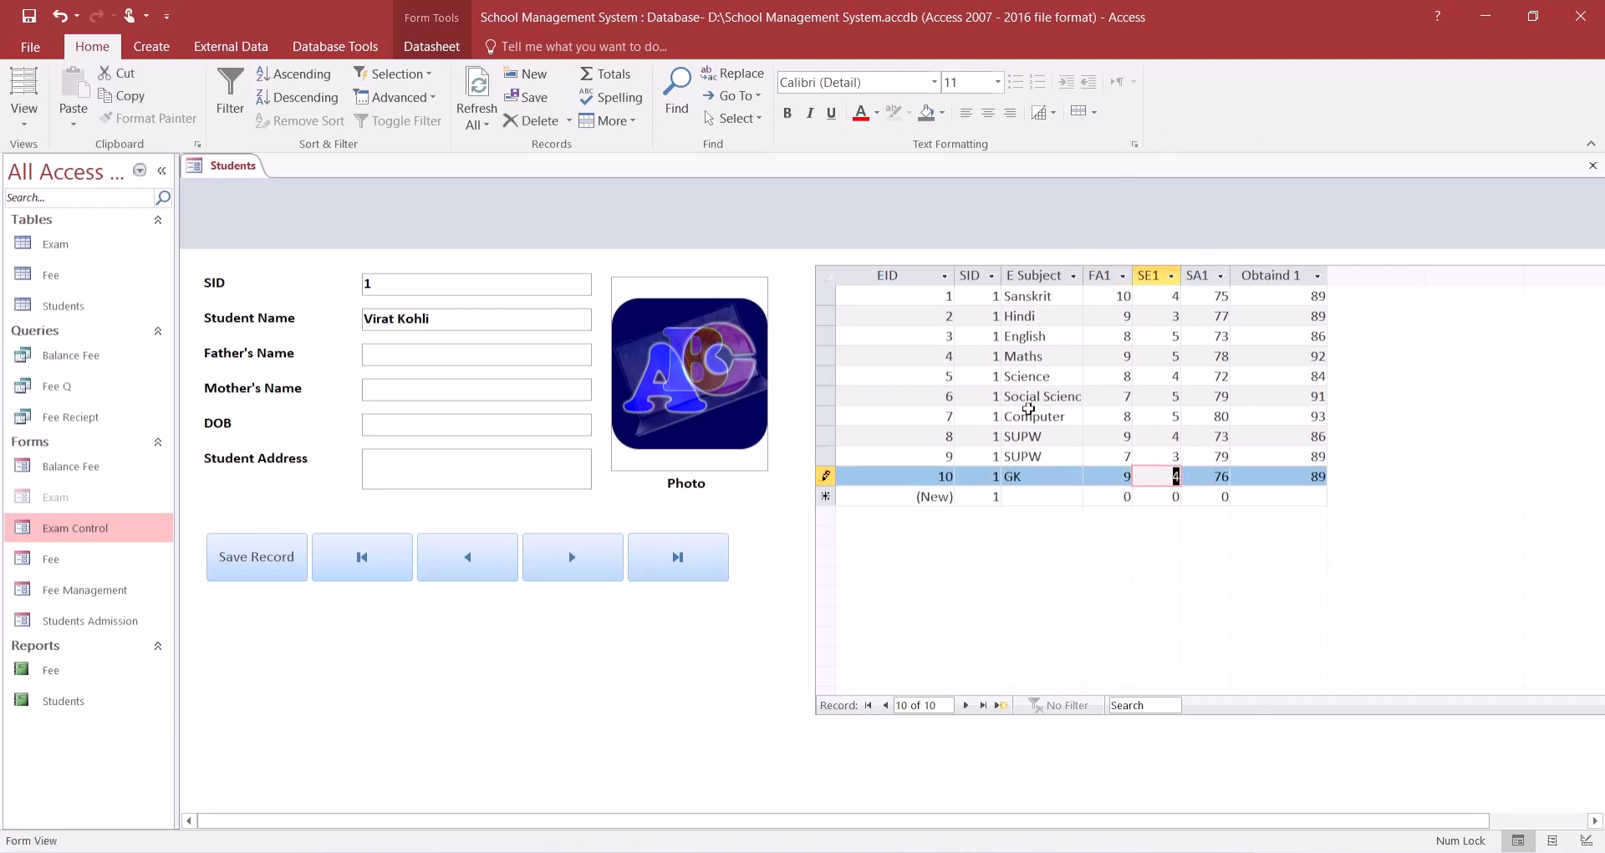
click(272, 563)
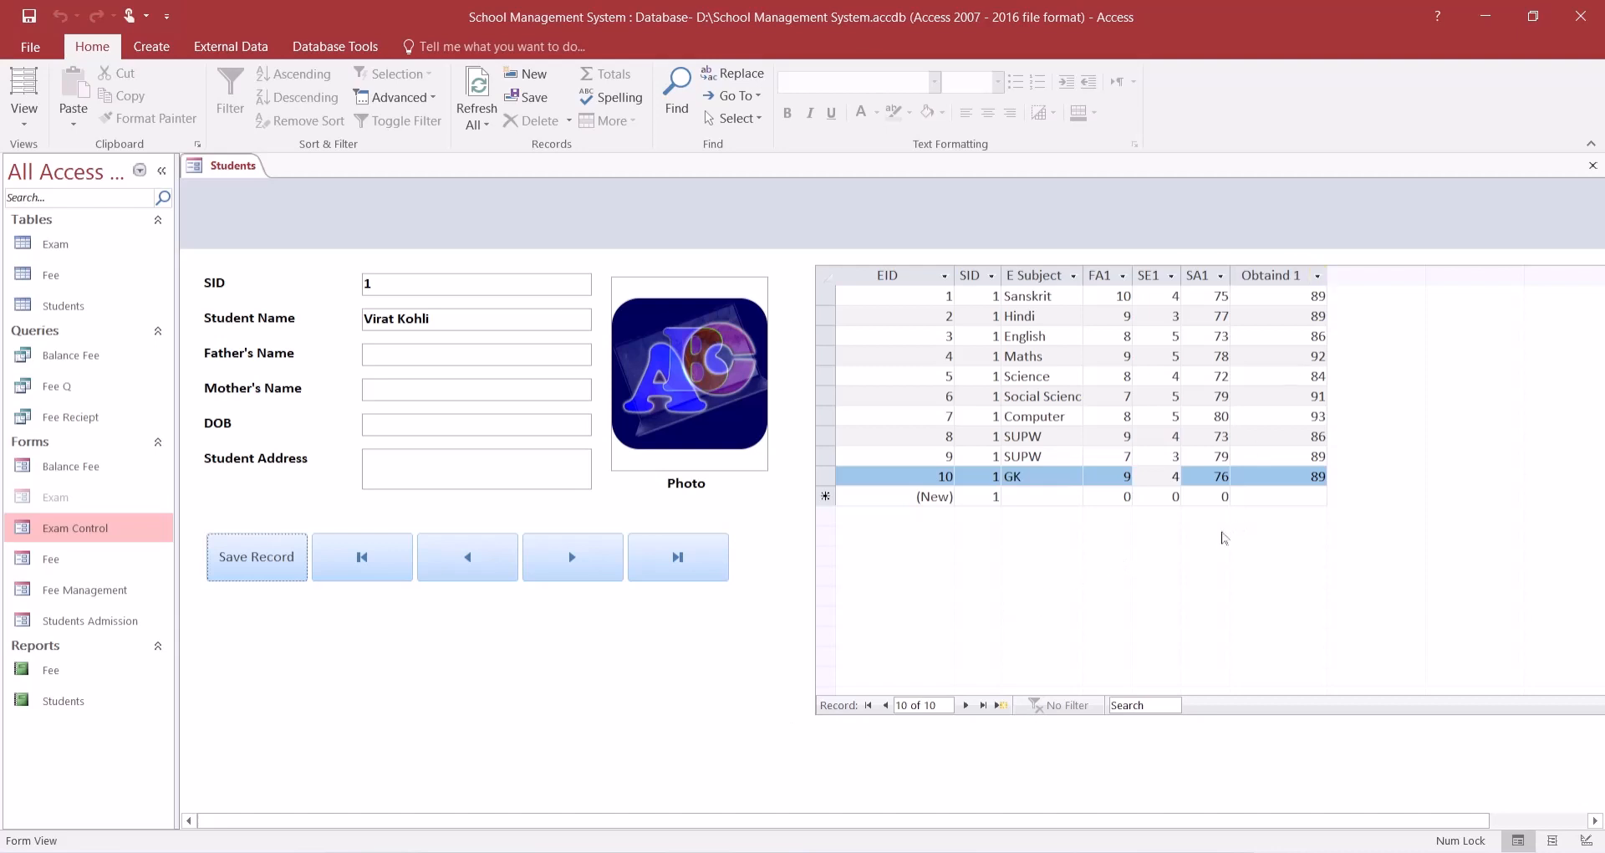
- Hide the first-term fields FA1, SE1, SA1 and Obtaind 1 in the exam datasheet, keeping E Subject shown
right_click(1358, 282)
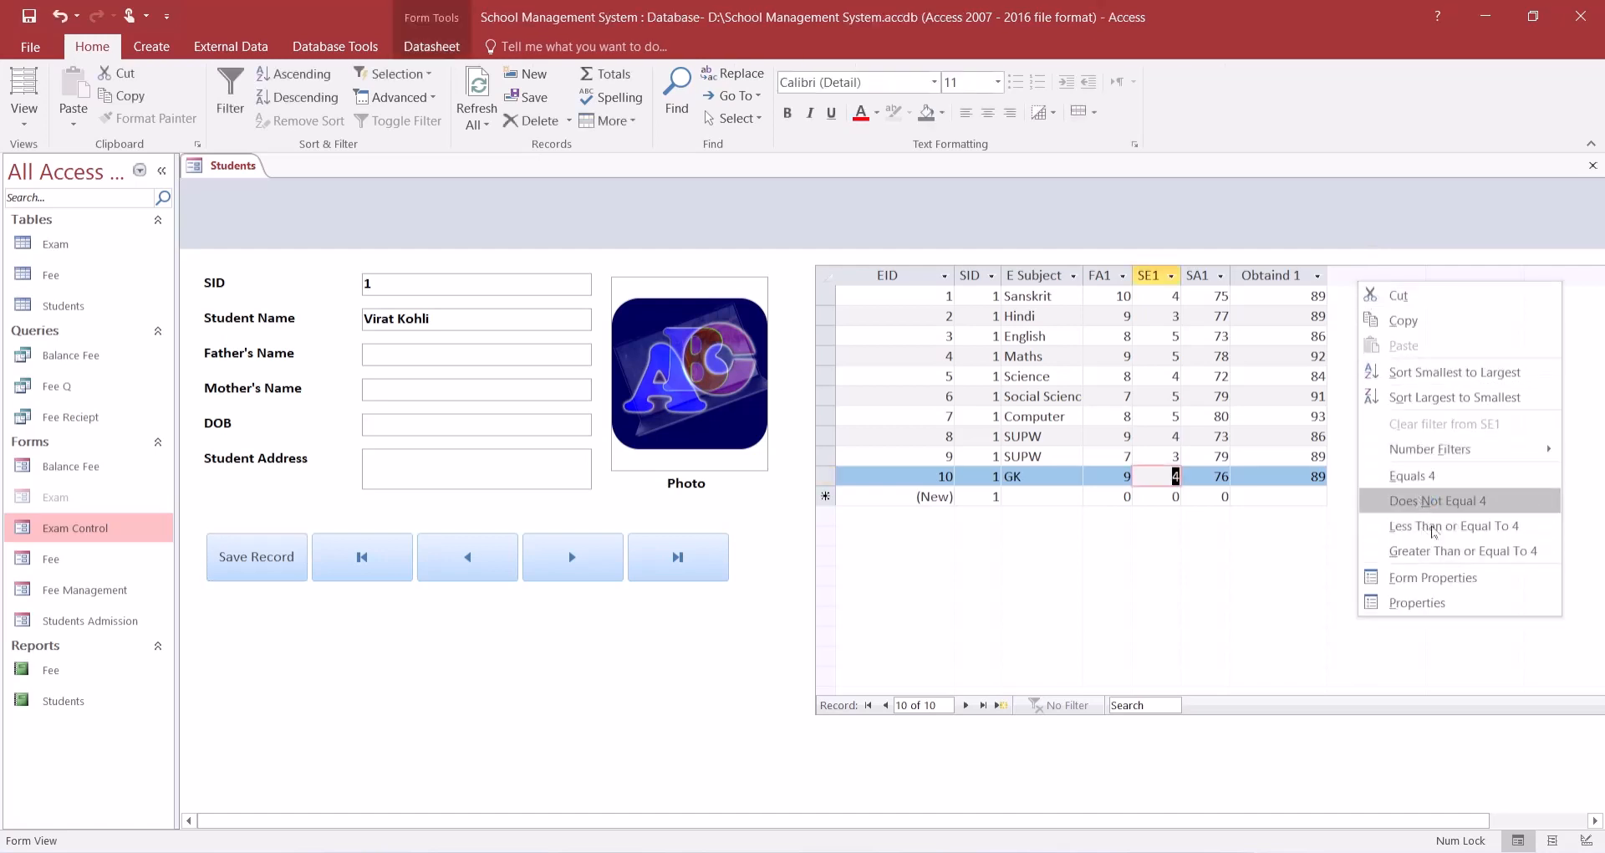
click(1279, 274)
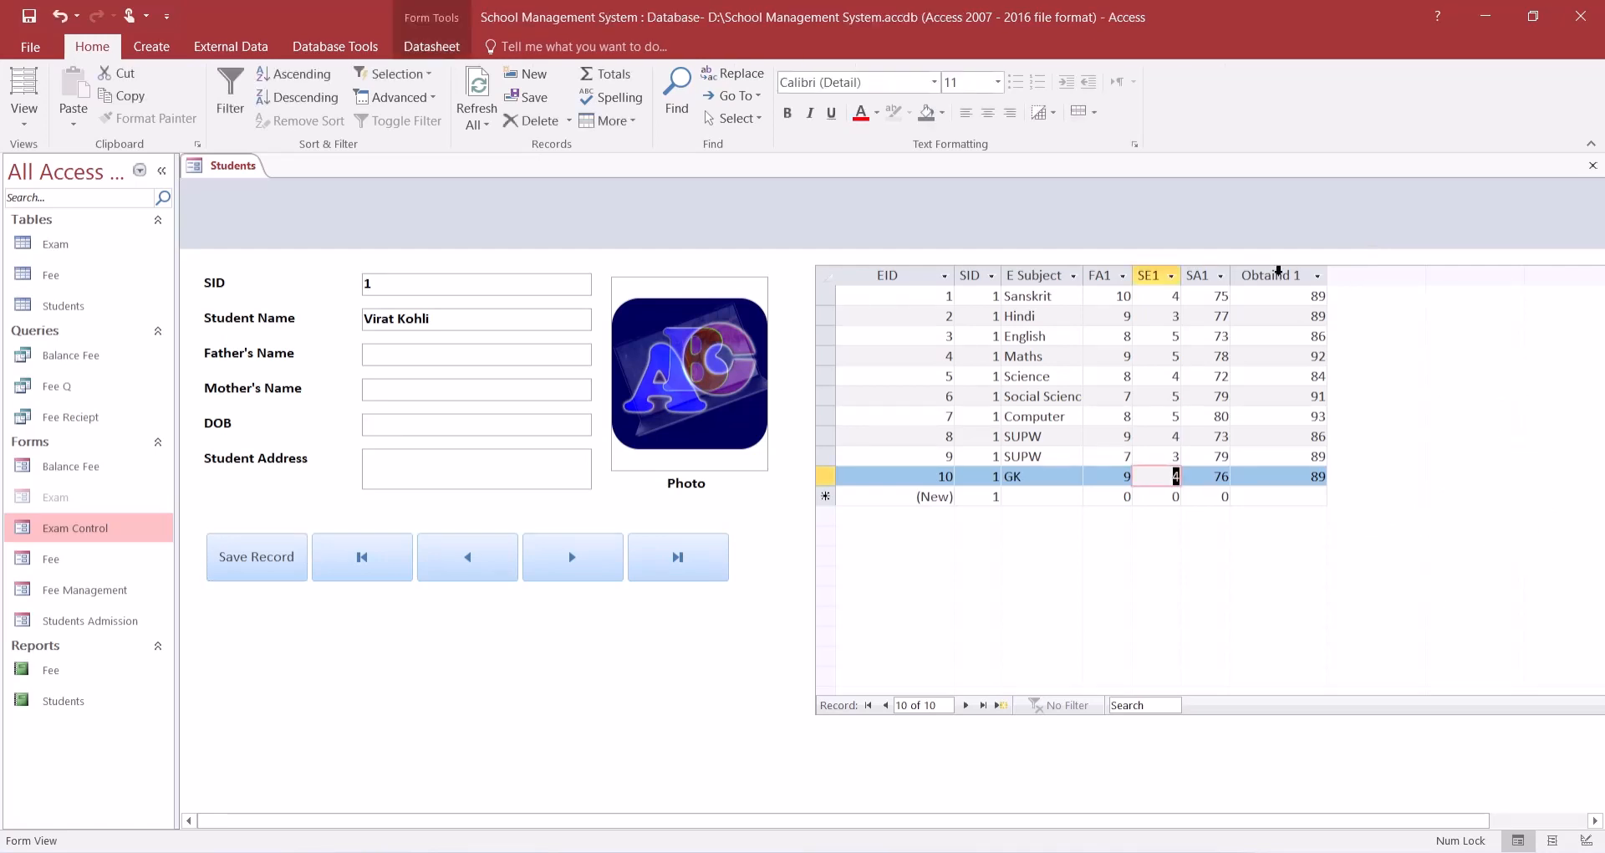
right_click(1279, 274)
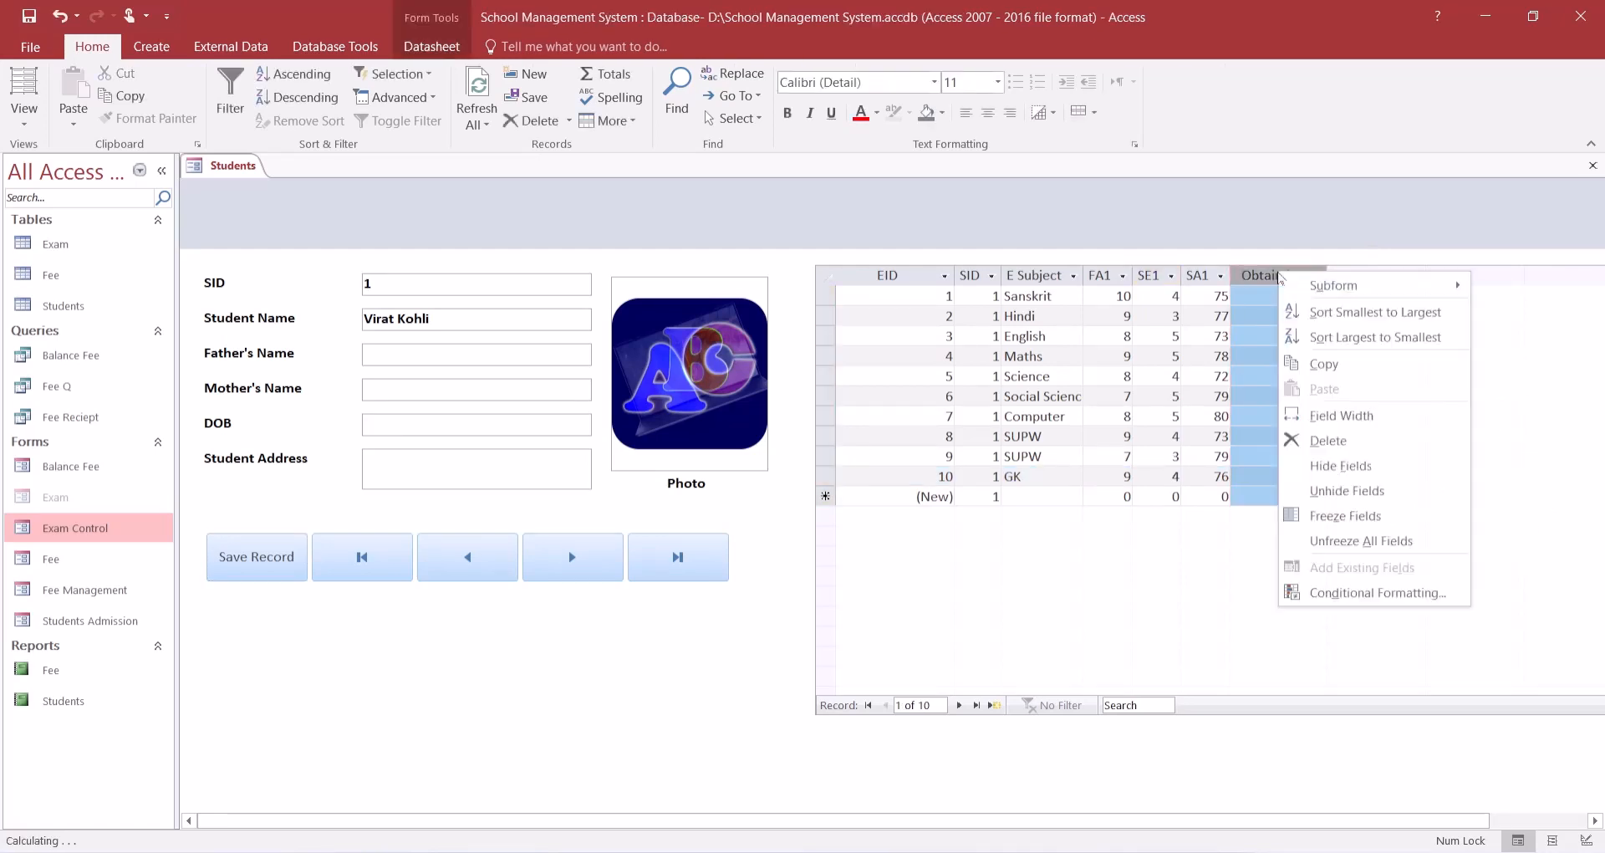
click(1334, 498)
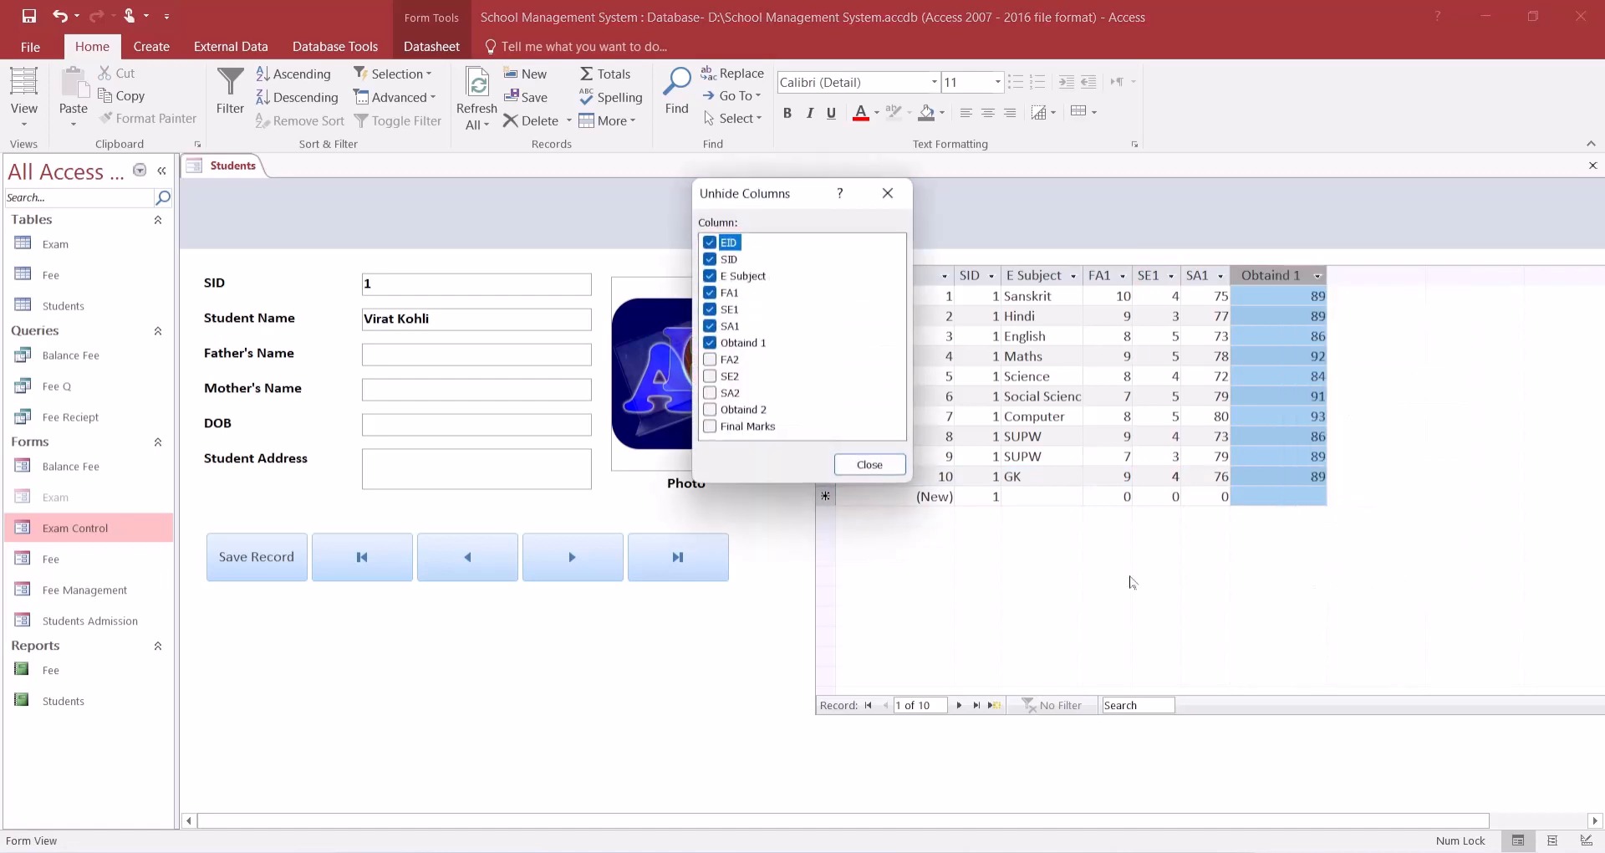
click(710, 292)
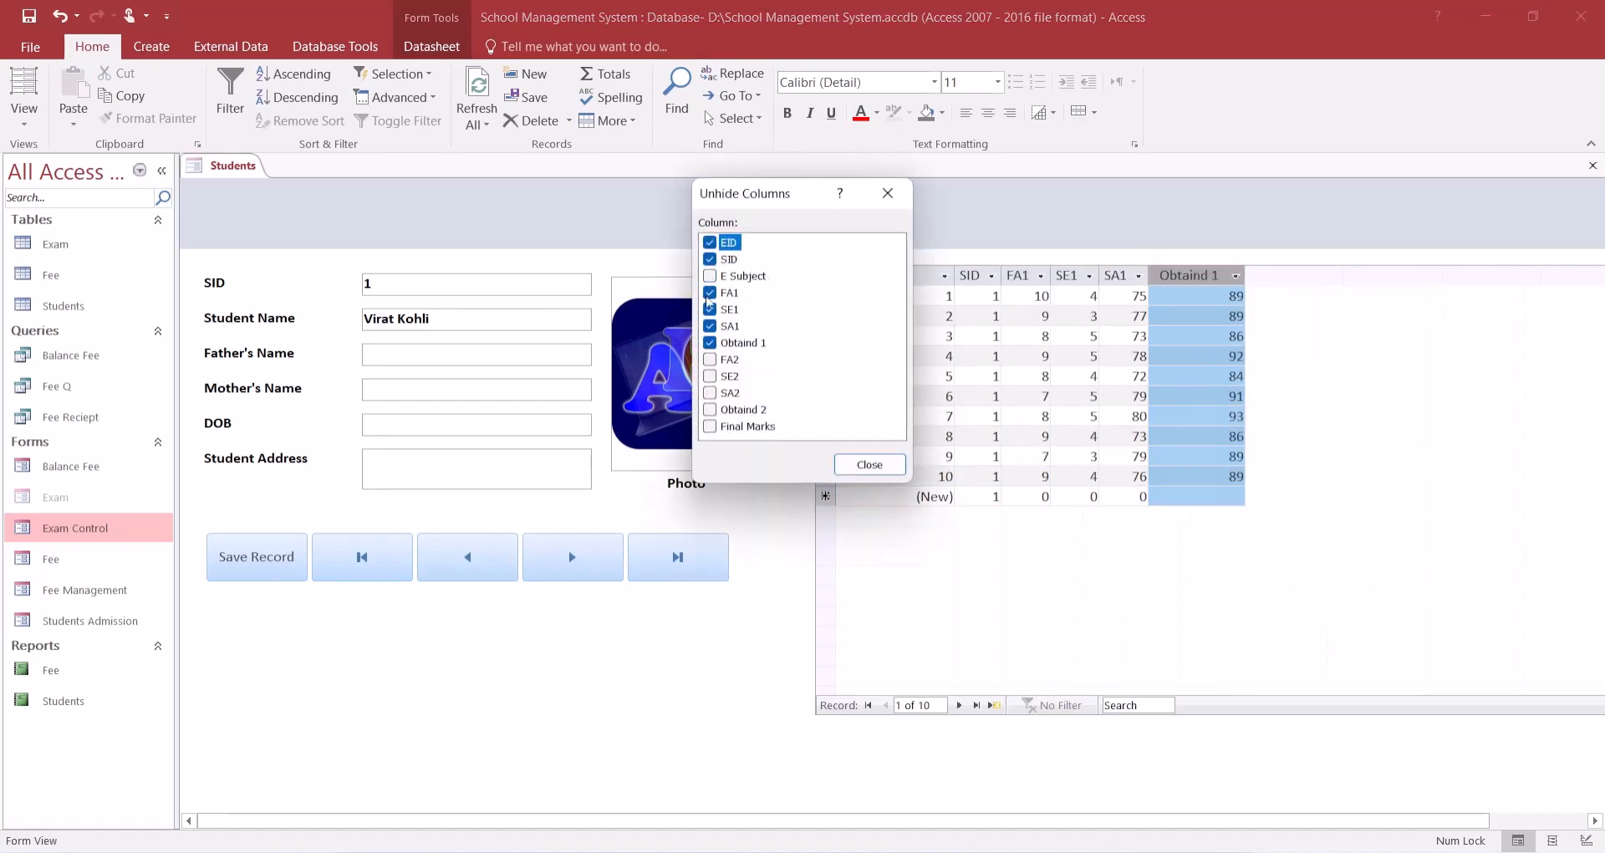
click(710, 292)
click(710, 292)
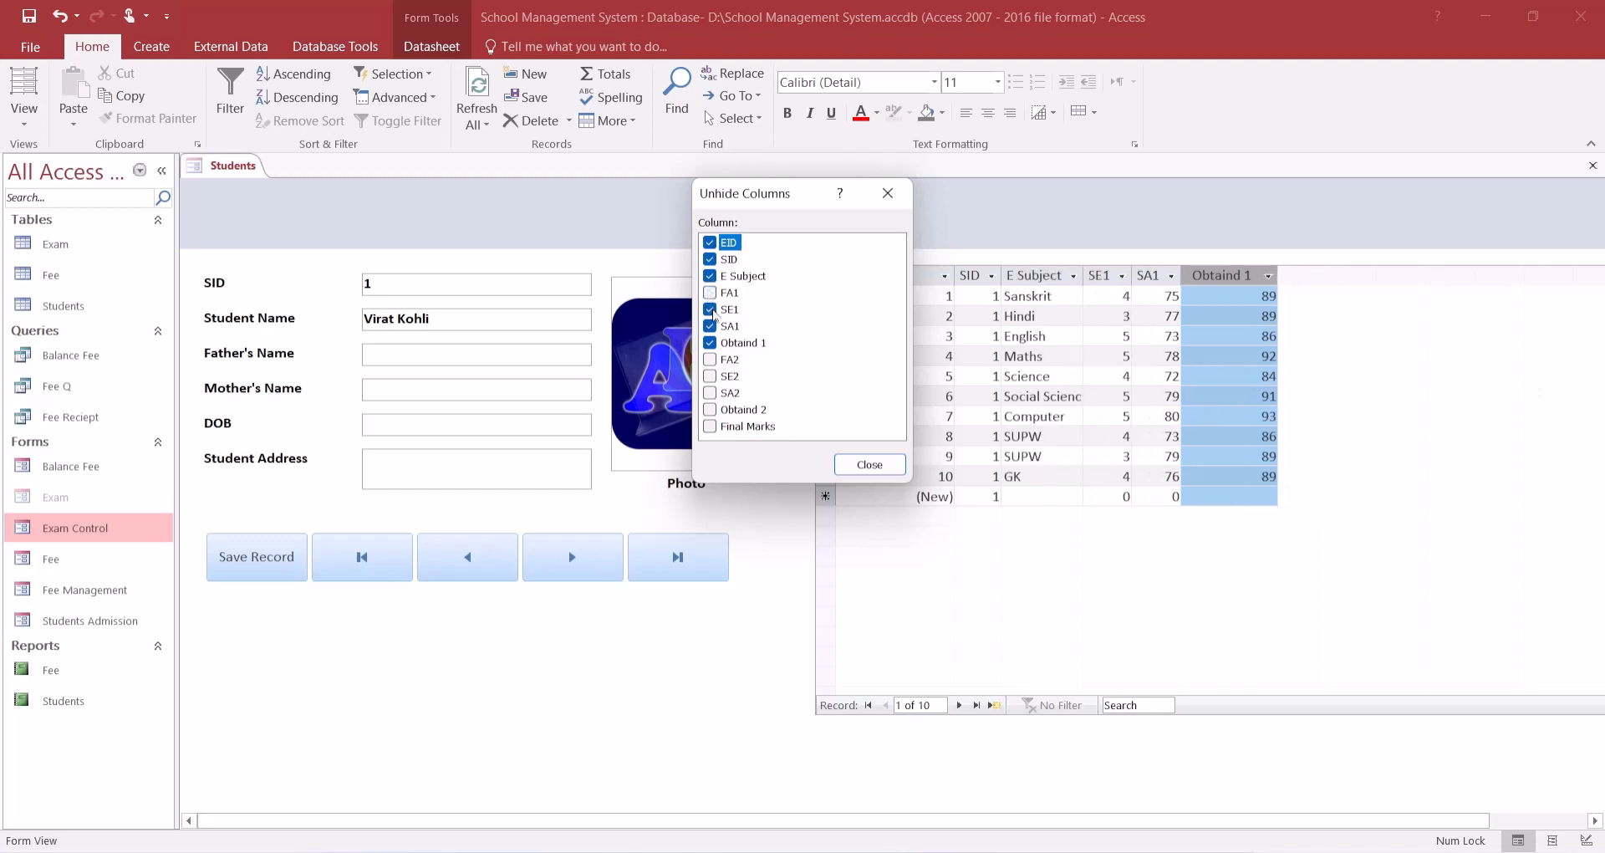
click(710, 310)
click(709, 326)
click(710, 343)
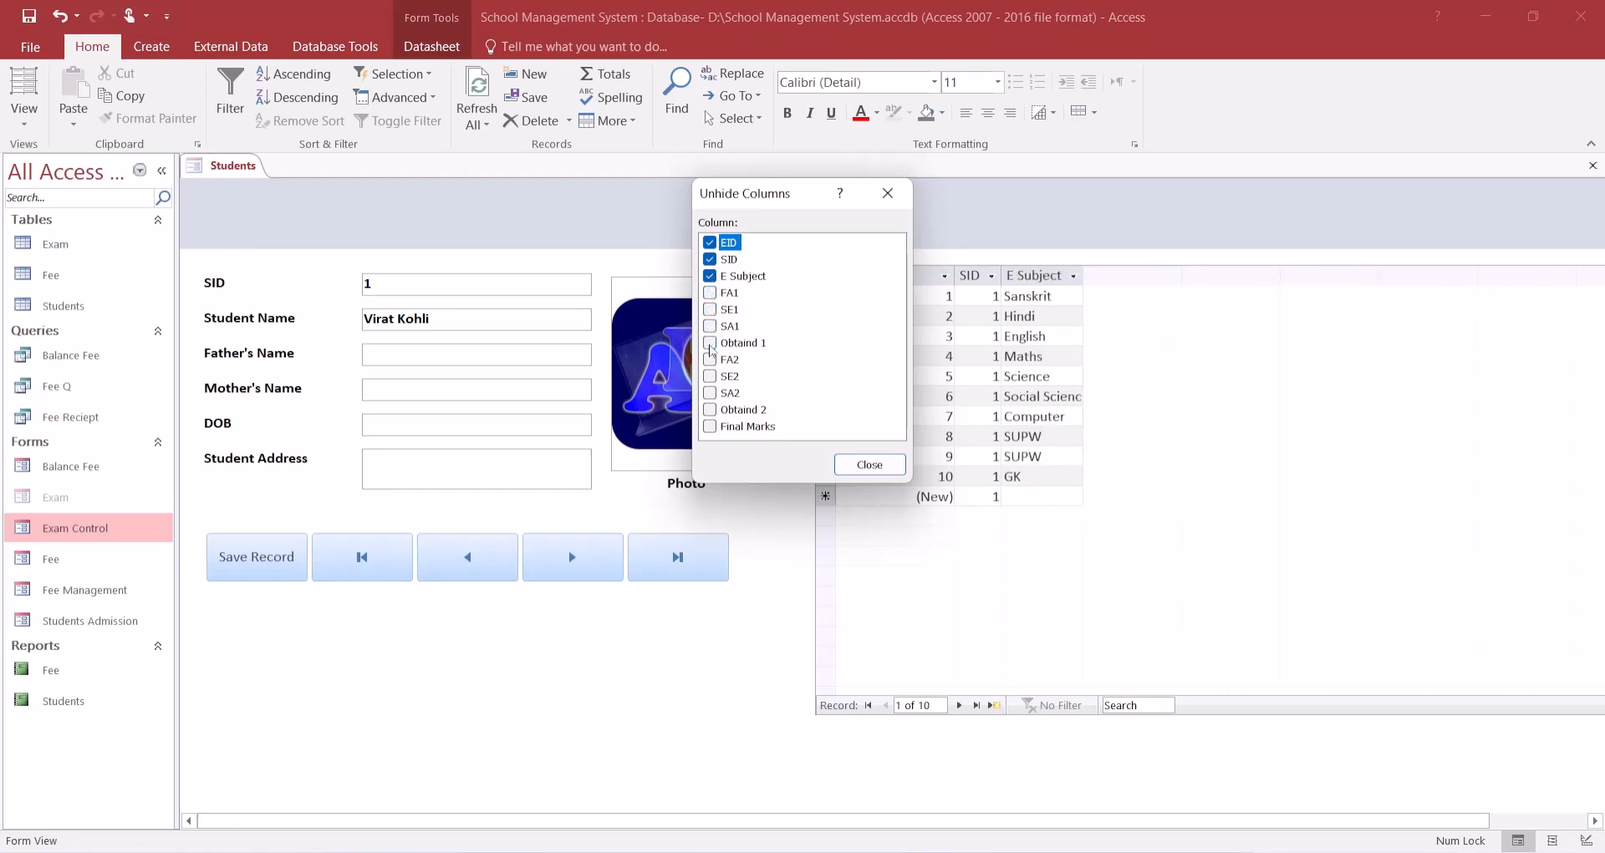
- Unhide the exam datasheet fields FA2, SE2, SA2, Obtaind 2 and Final Marks
click(710, 360)
click(711, 378)
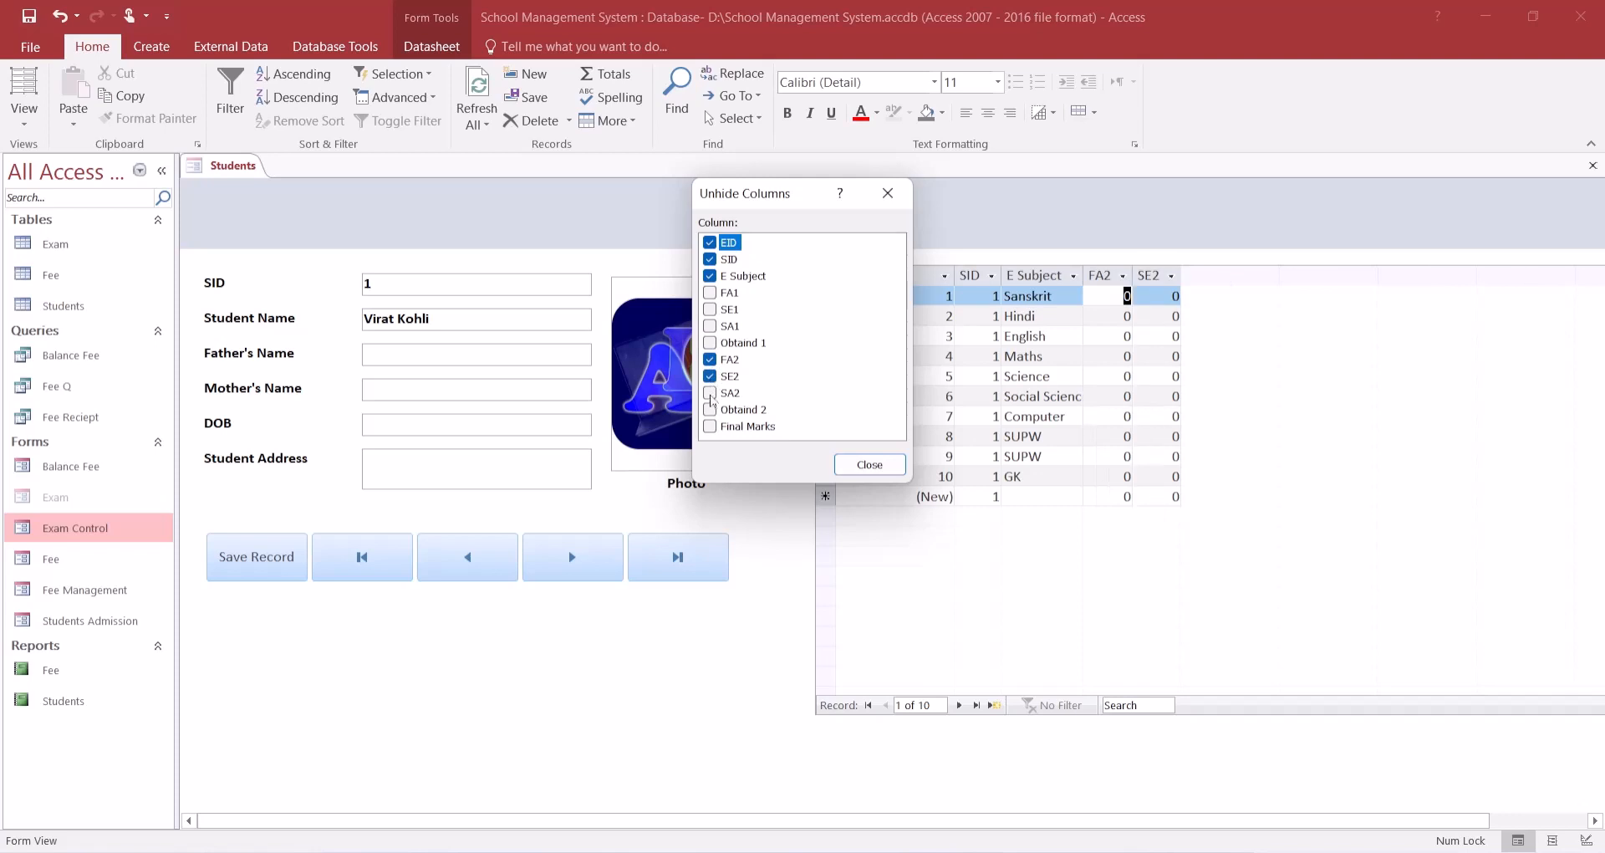
click(711, 393)
click(710, 409)
click(711, 426)
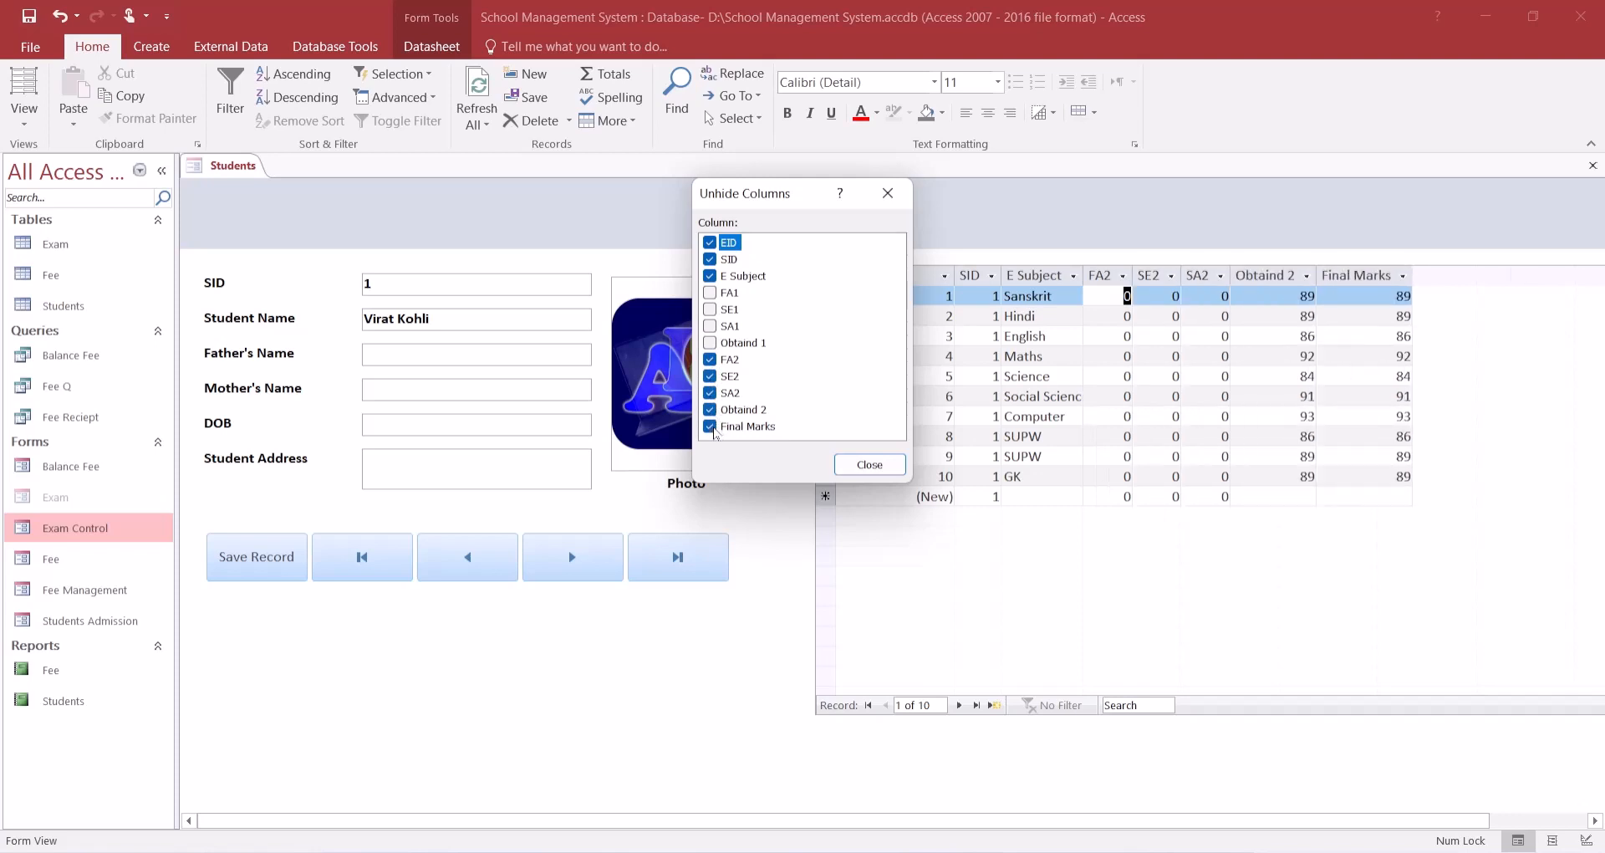
click(863, 465)
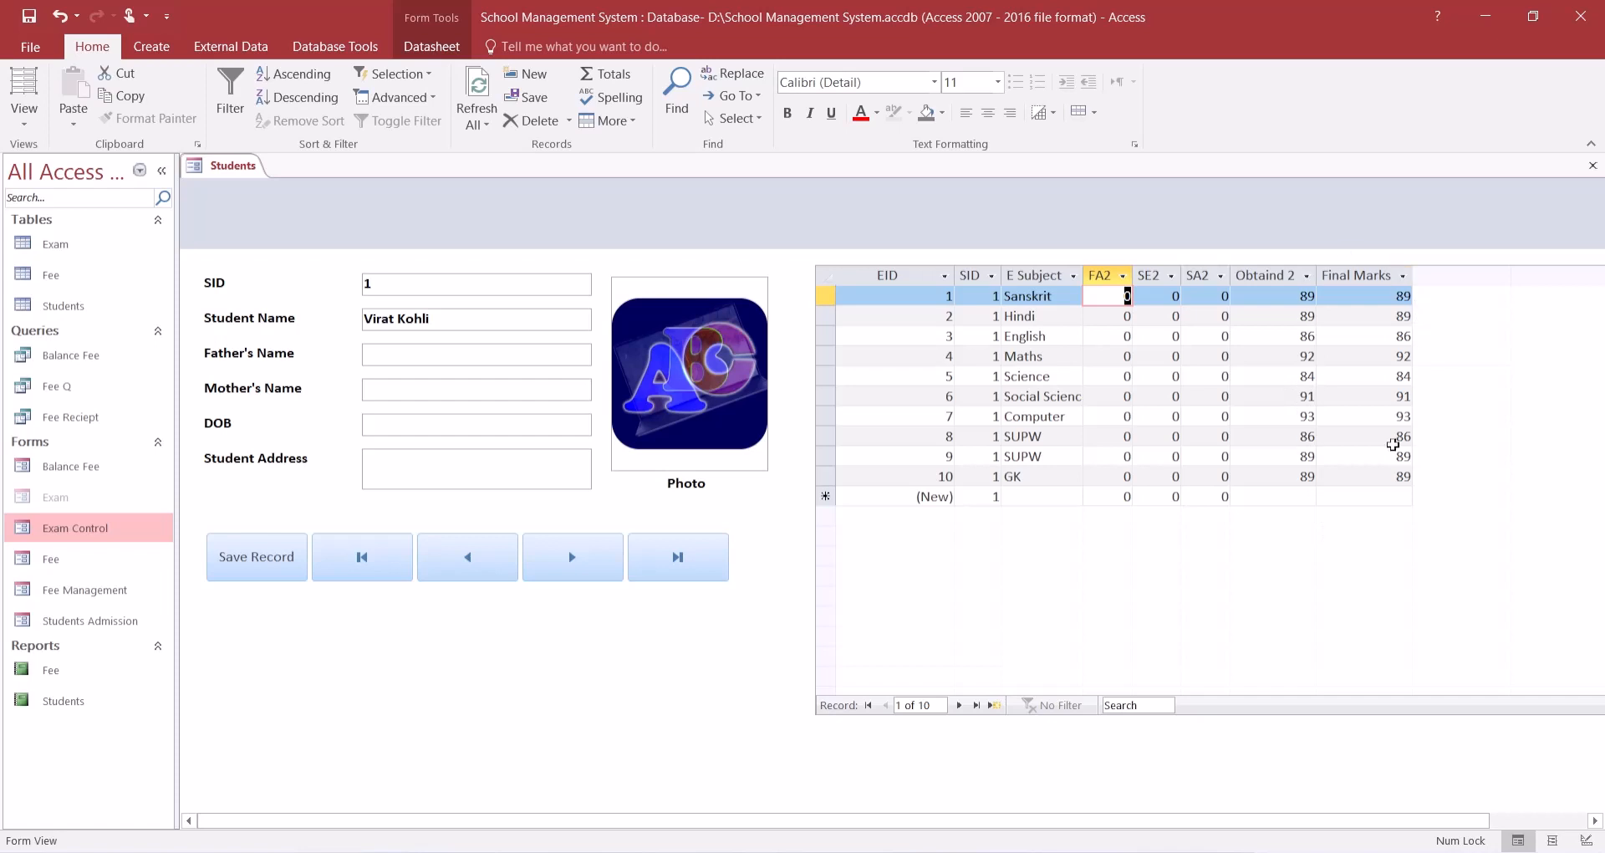
- Unhide the Obtaind 1 field in the exam datasheet and select its column
click(1268, 274)
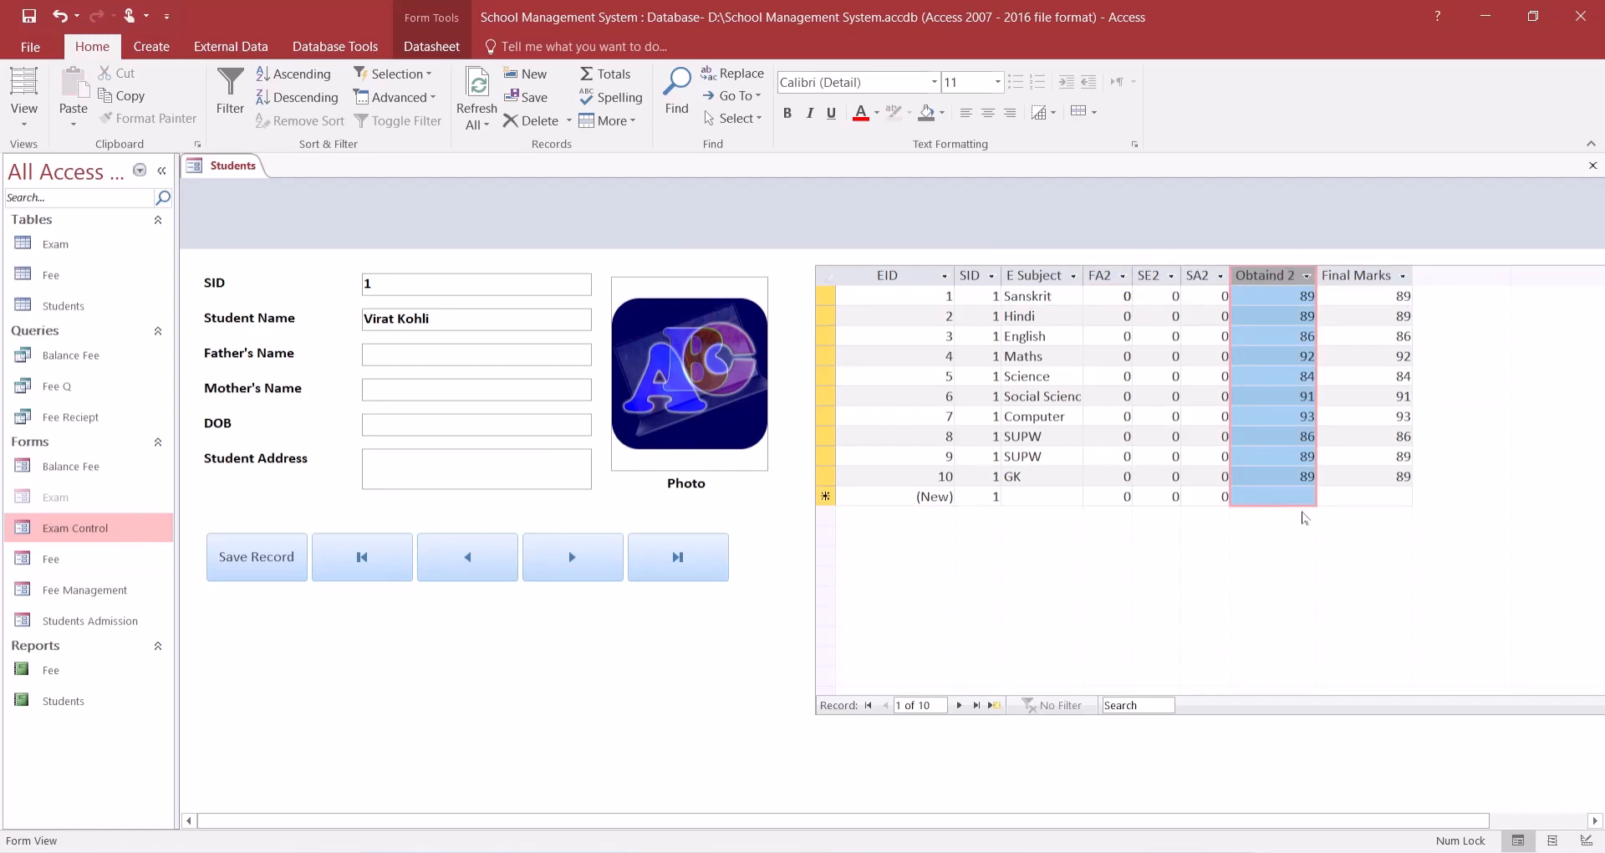
right_click(1279, 275)
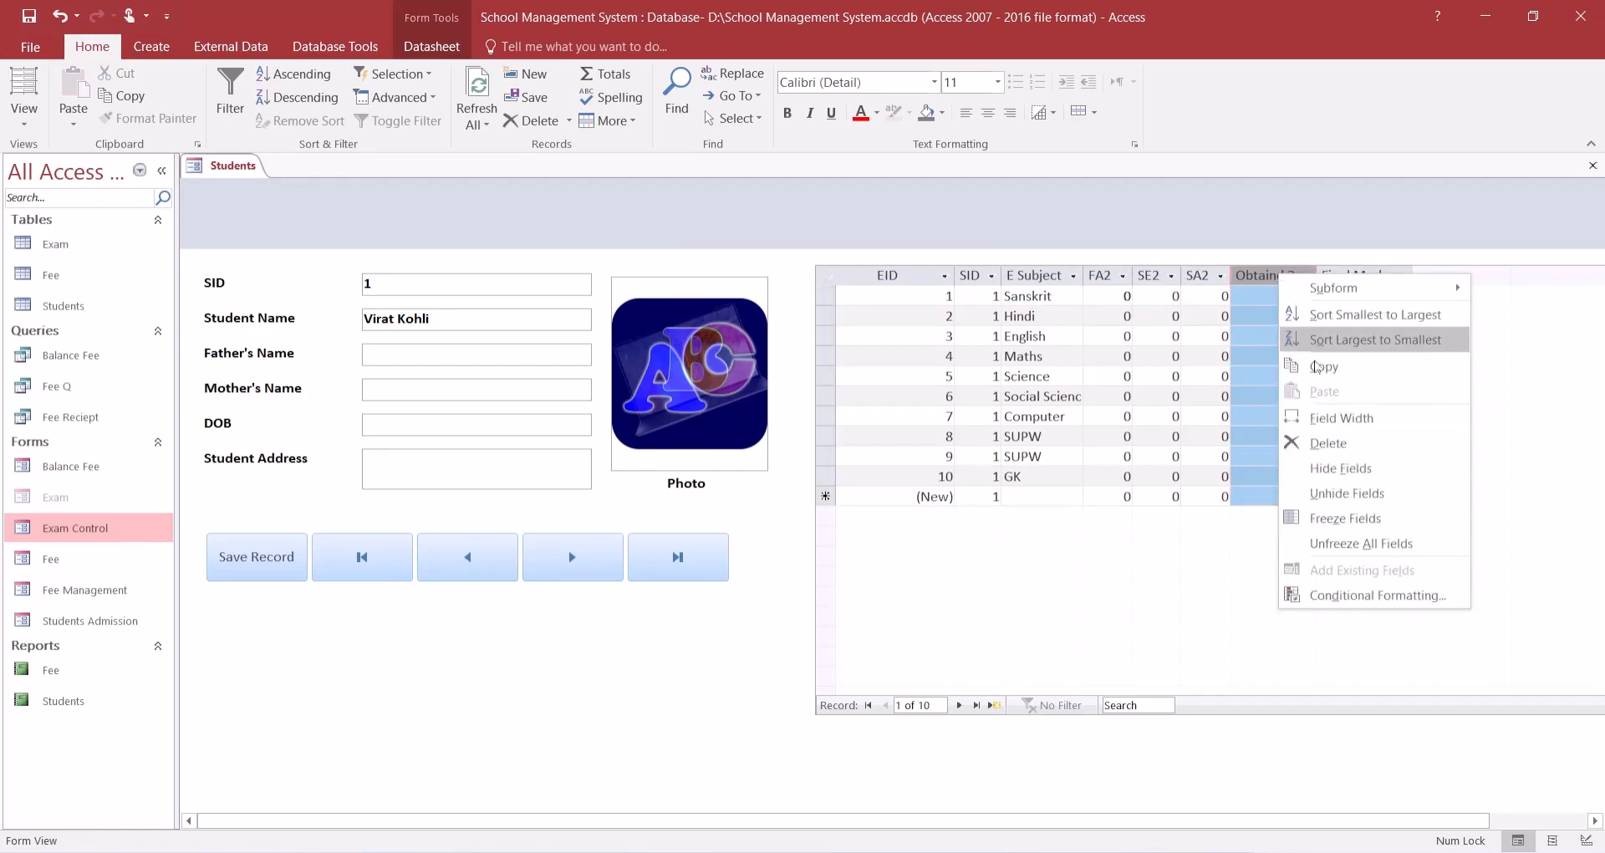
click(1351, 494)
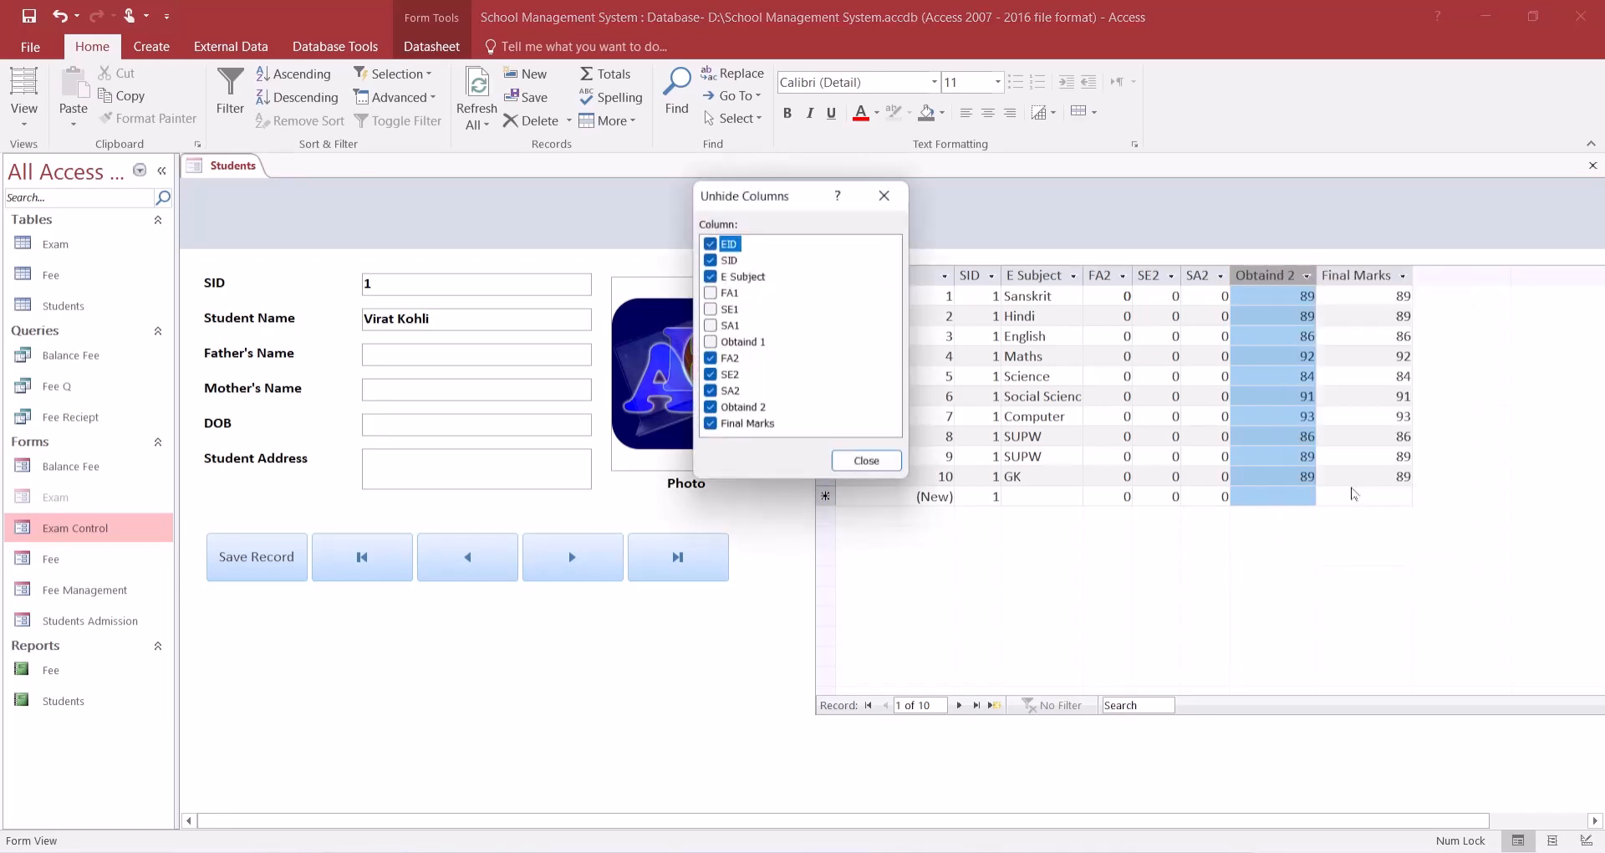
click(710, 344)
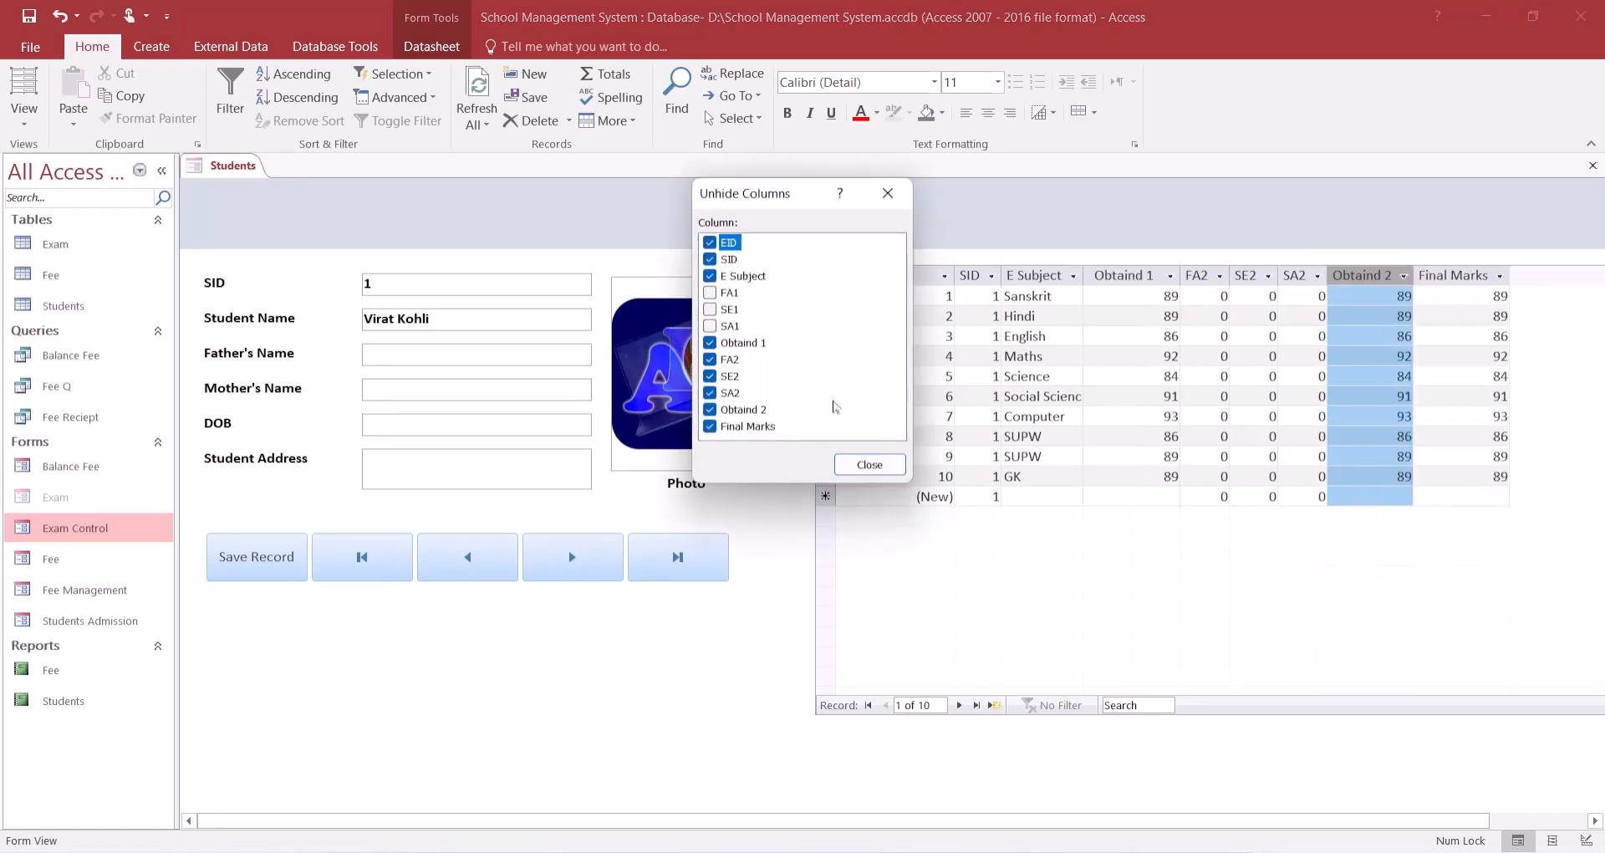
click(861, 462)
click(1151, 279)
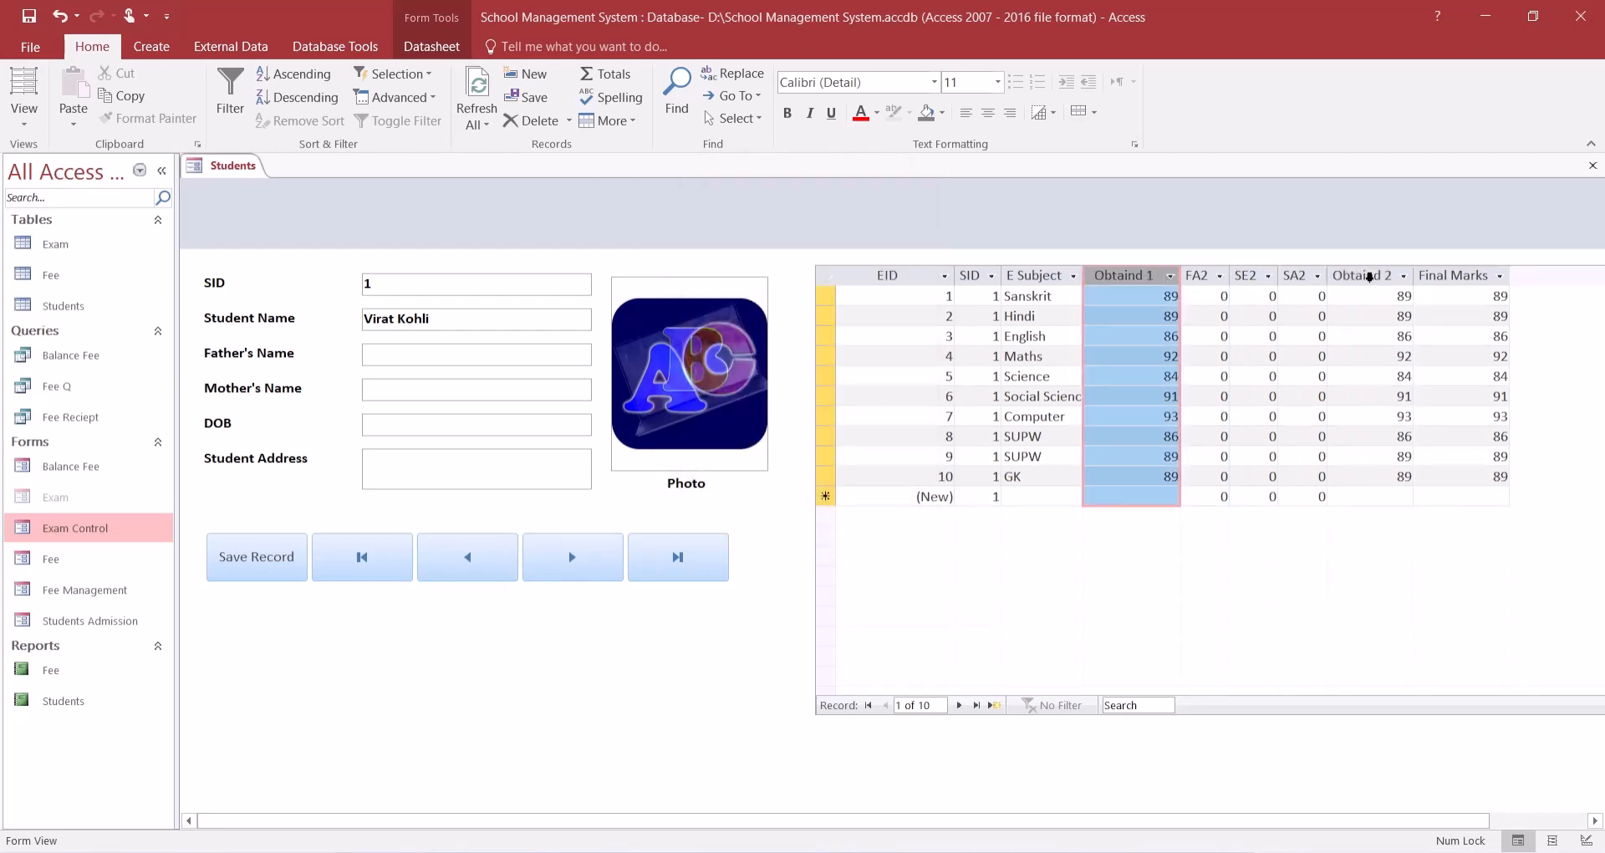
- Select the Obtaind 2 column, then close the Exam Control form and save the design changes to the Exam form
click(1371, 276)
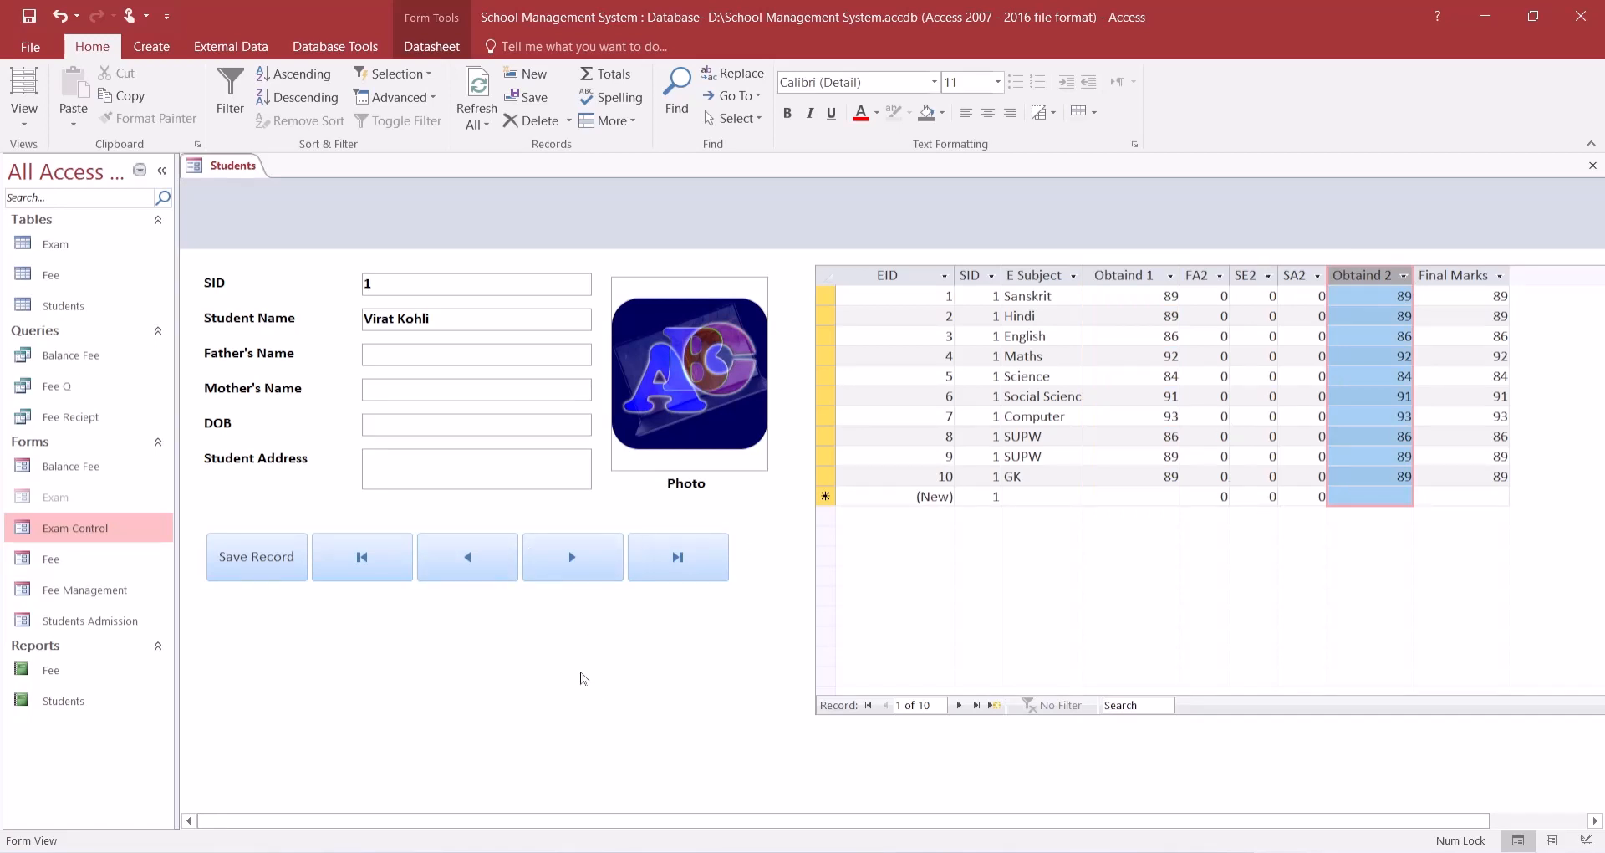
click(1595, 170)
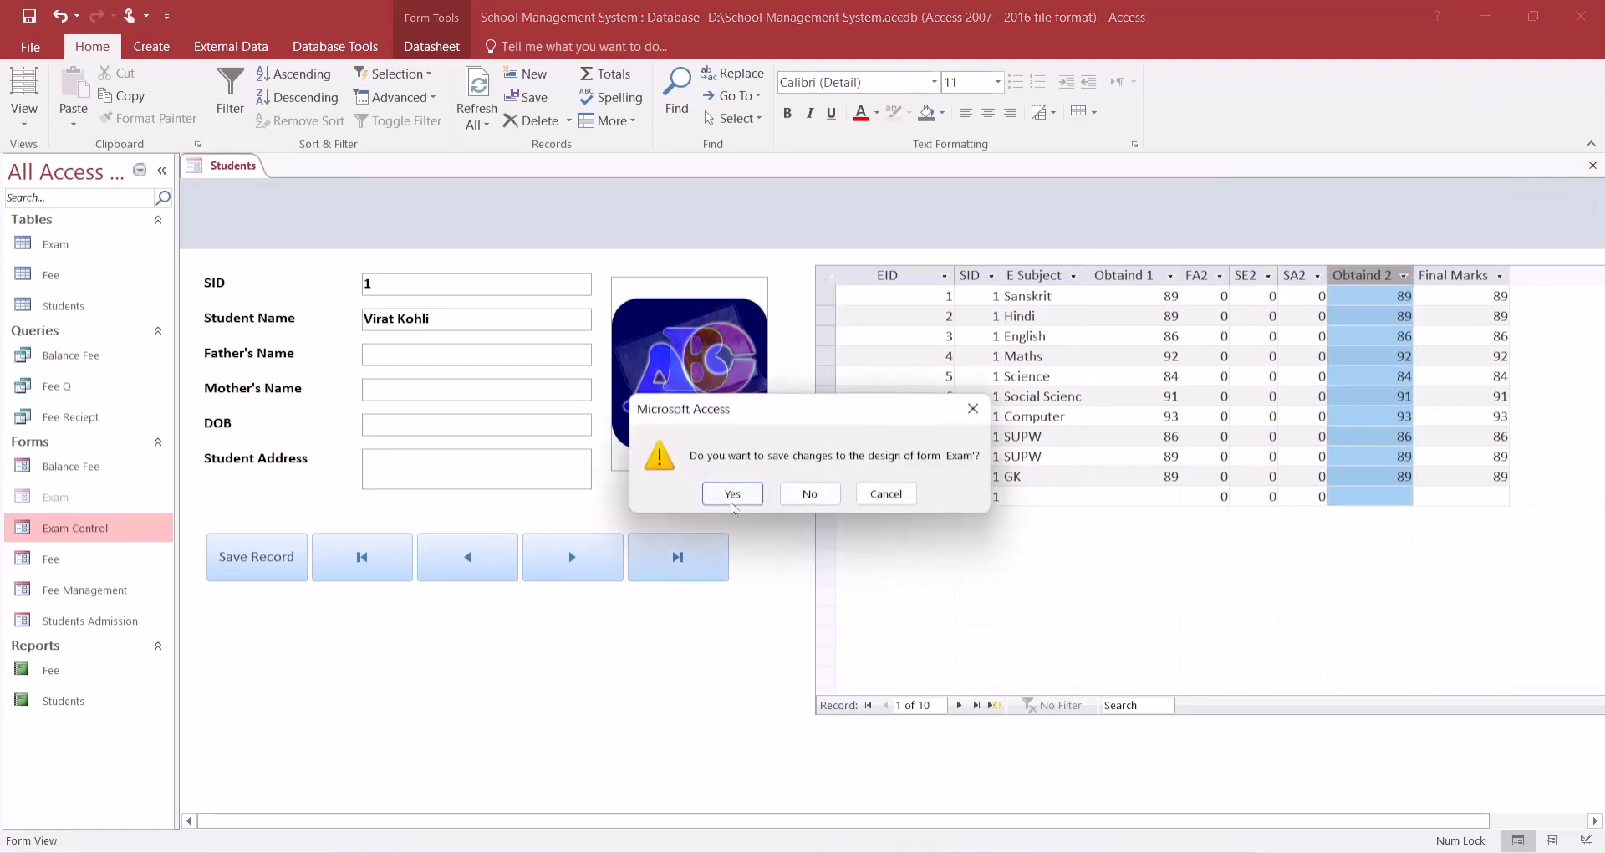
click(731, 498)
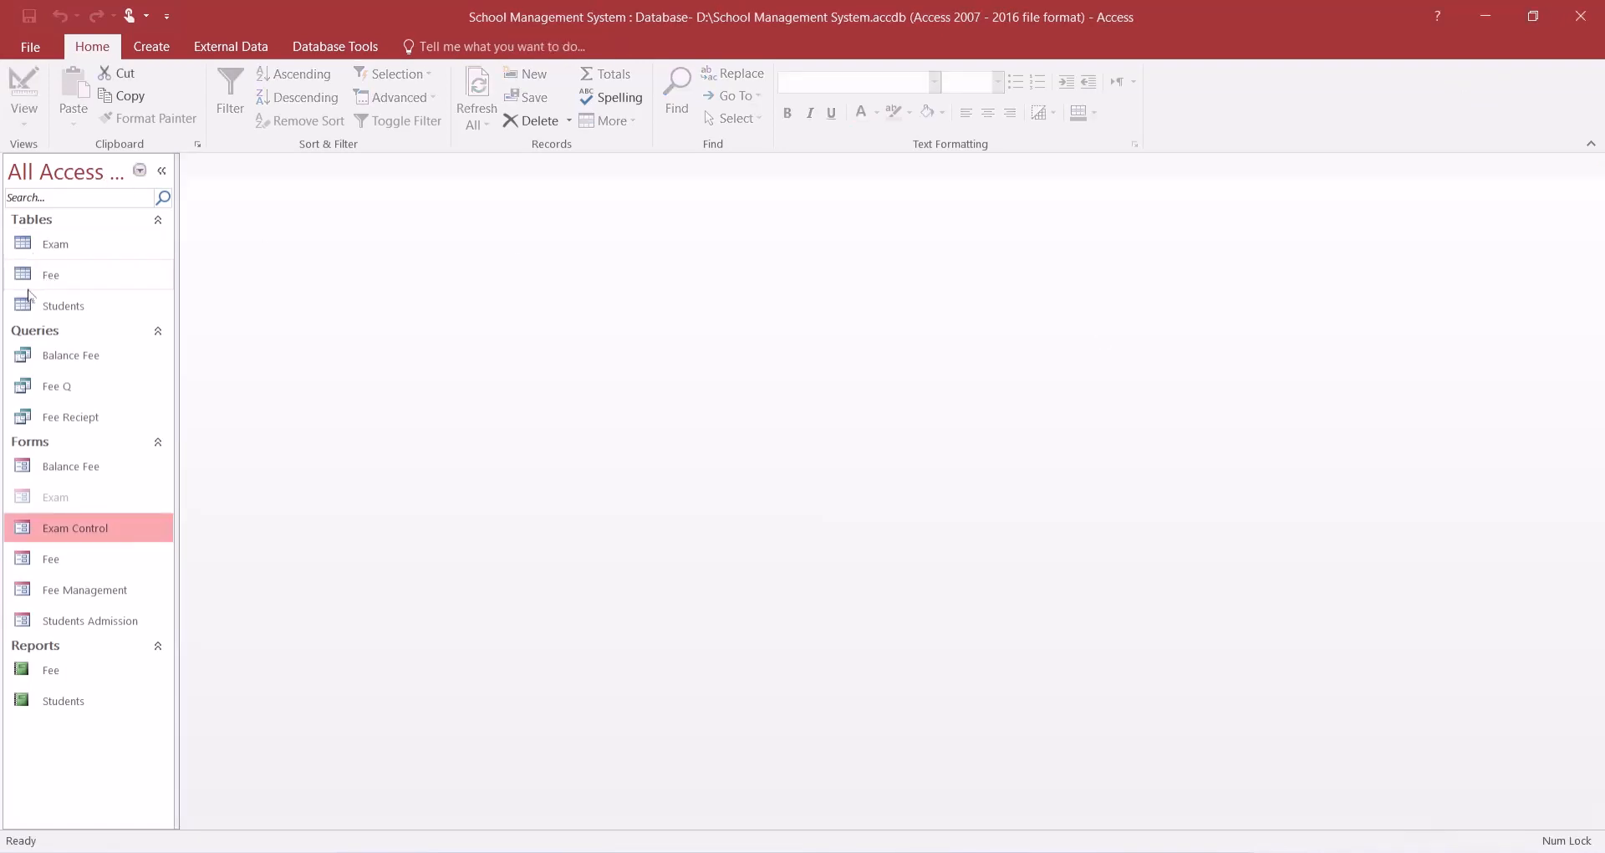
- Open the Exam table in Design View
click(37, 249)
right_click(39, 247)
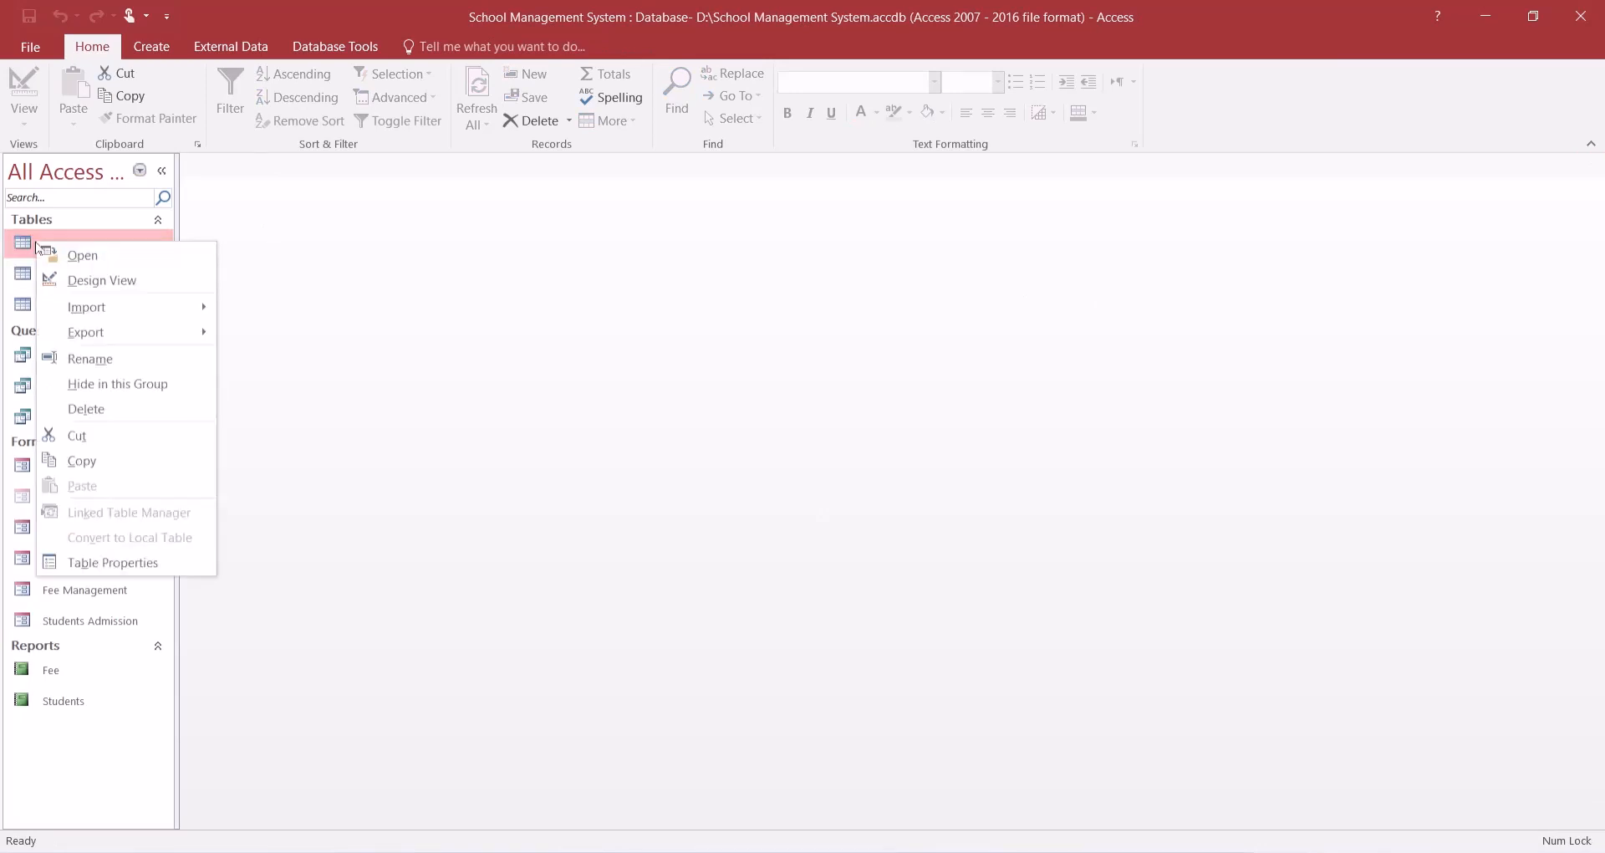
click(89, 281)
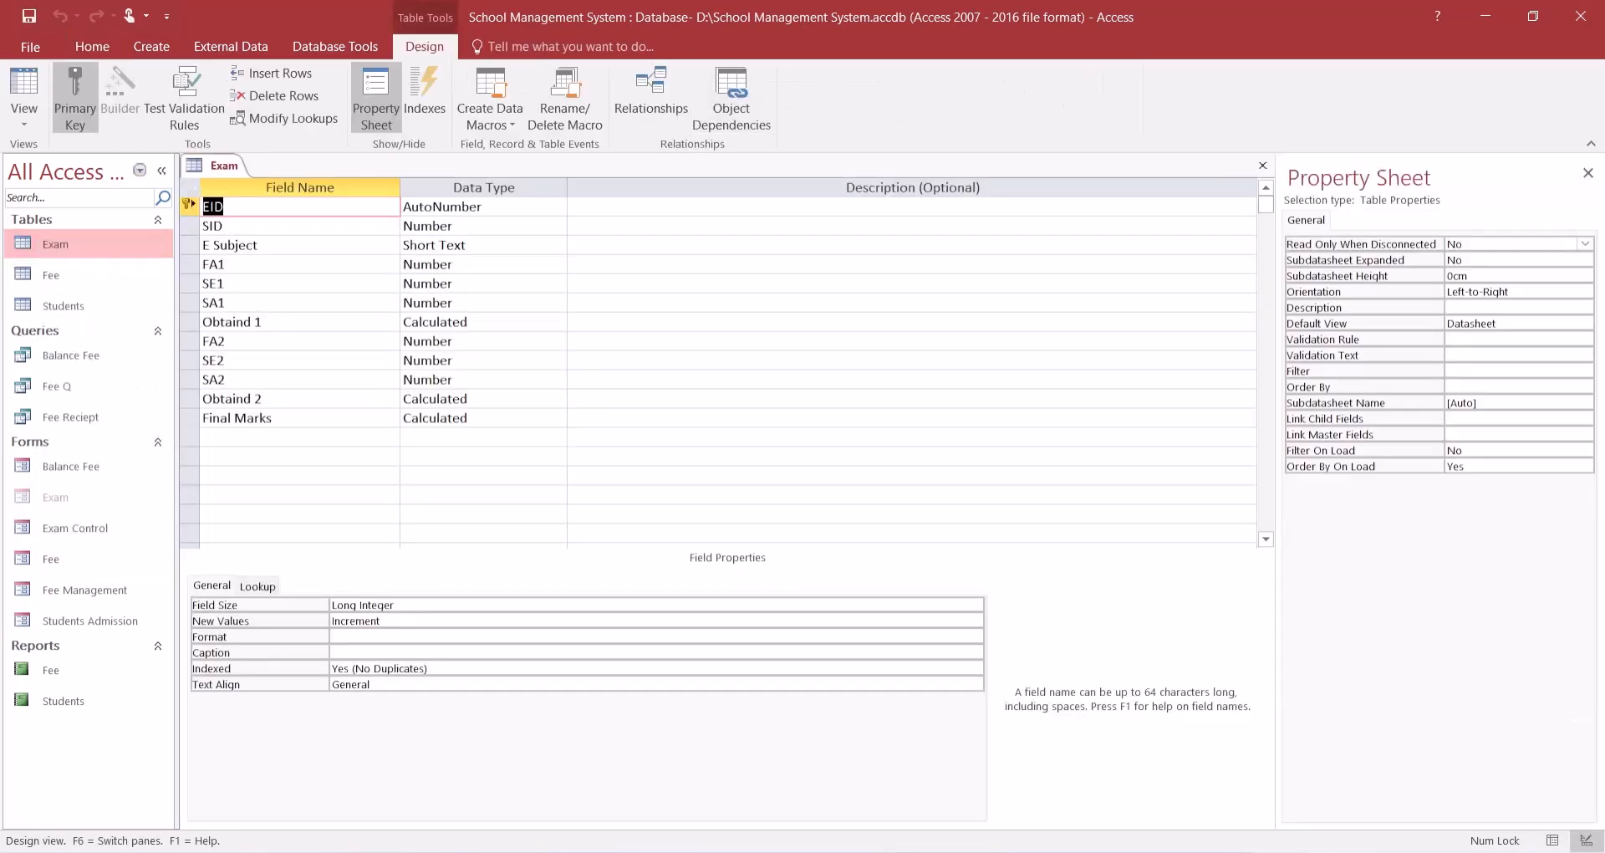
- Set the Obtaind 2 field's calculated expression to [FA2]+[SE2]+[SA2] in the Expression Builder and close the Exam table
click(261, 399)
click(471, 398)
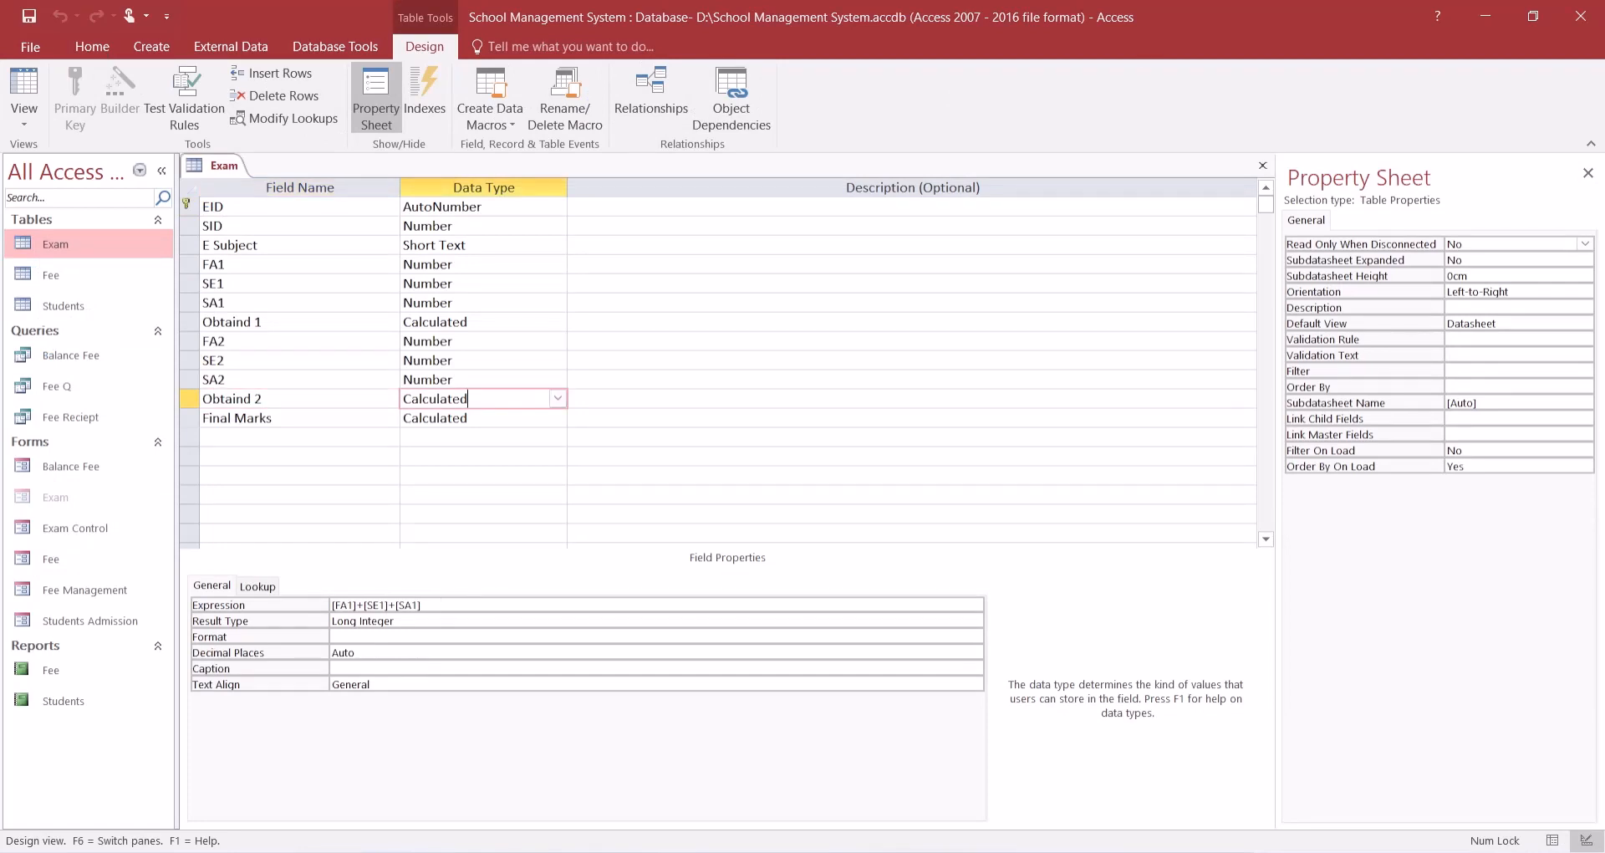
key(F6)
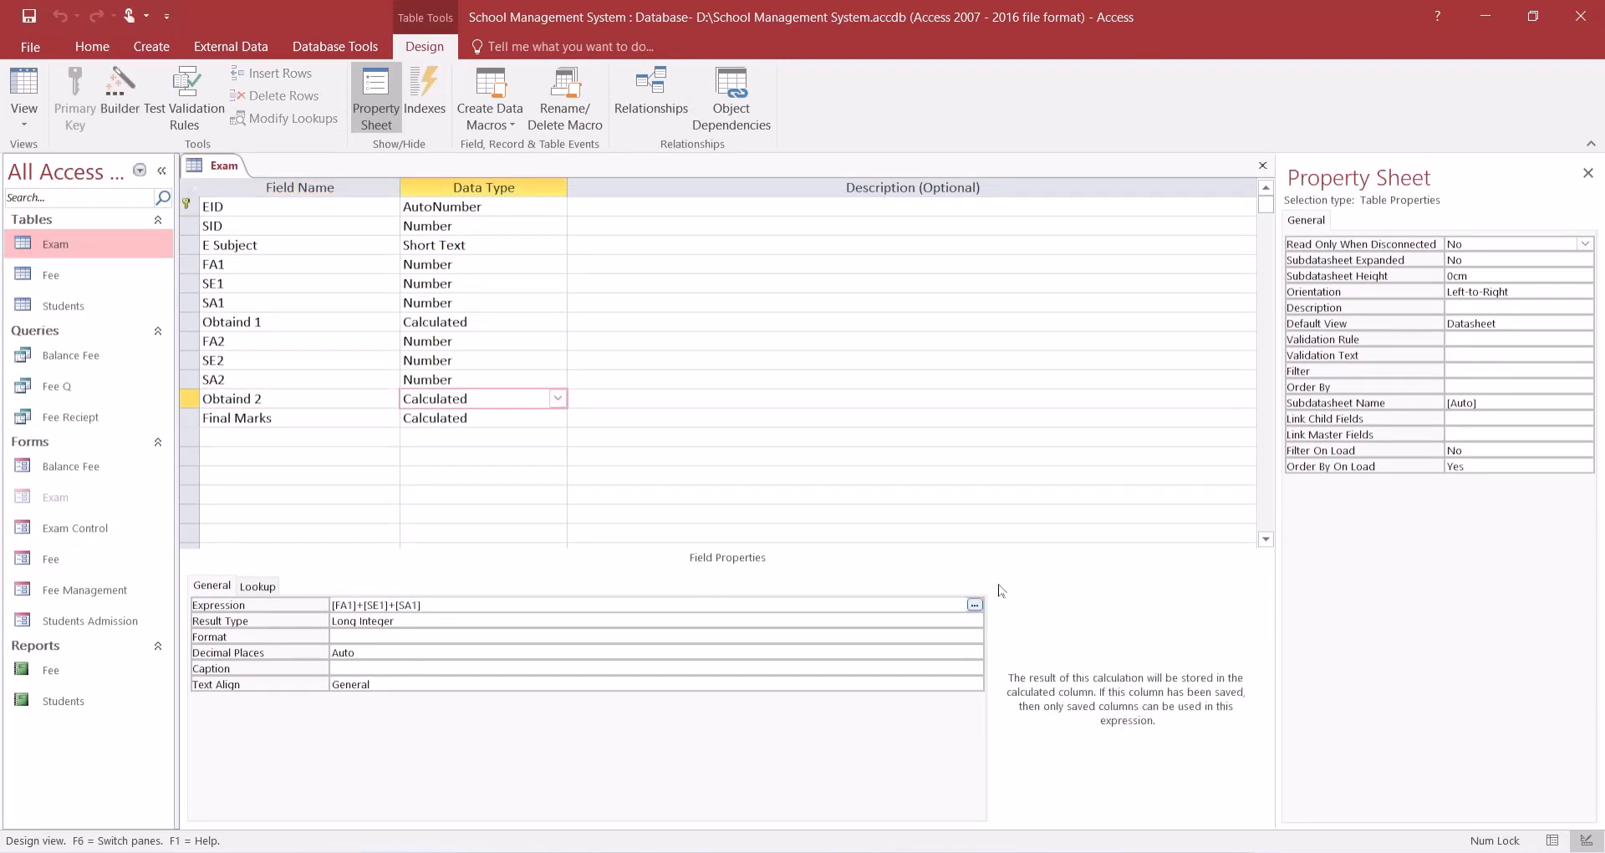
click(974, 603)
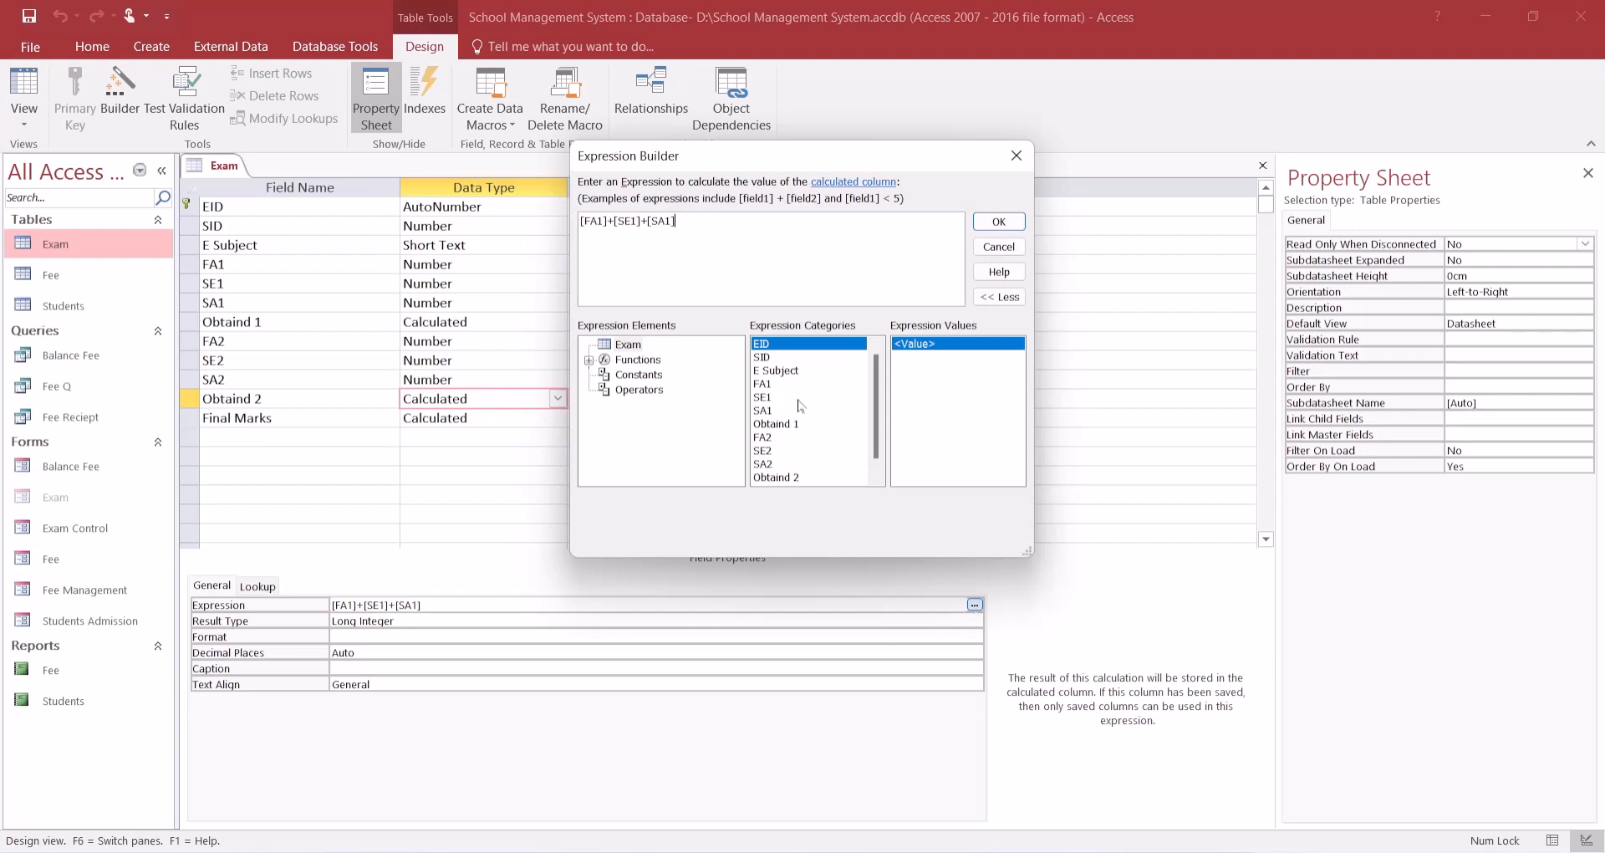
key(ctrl+a)
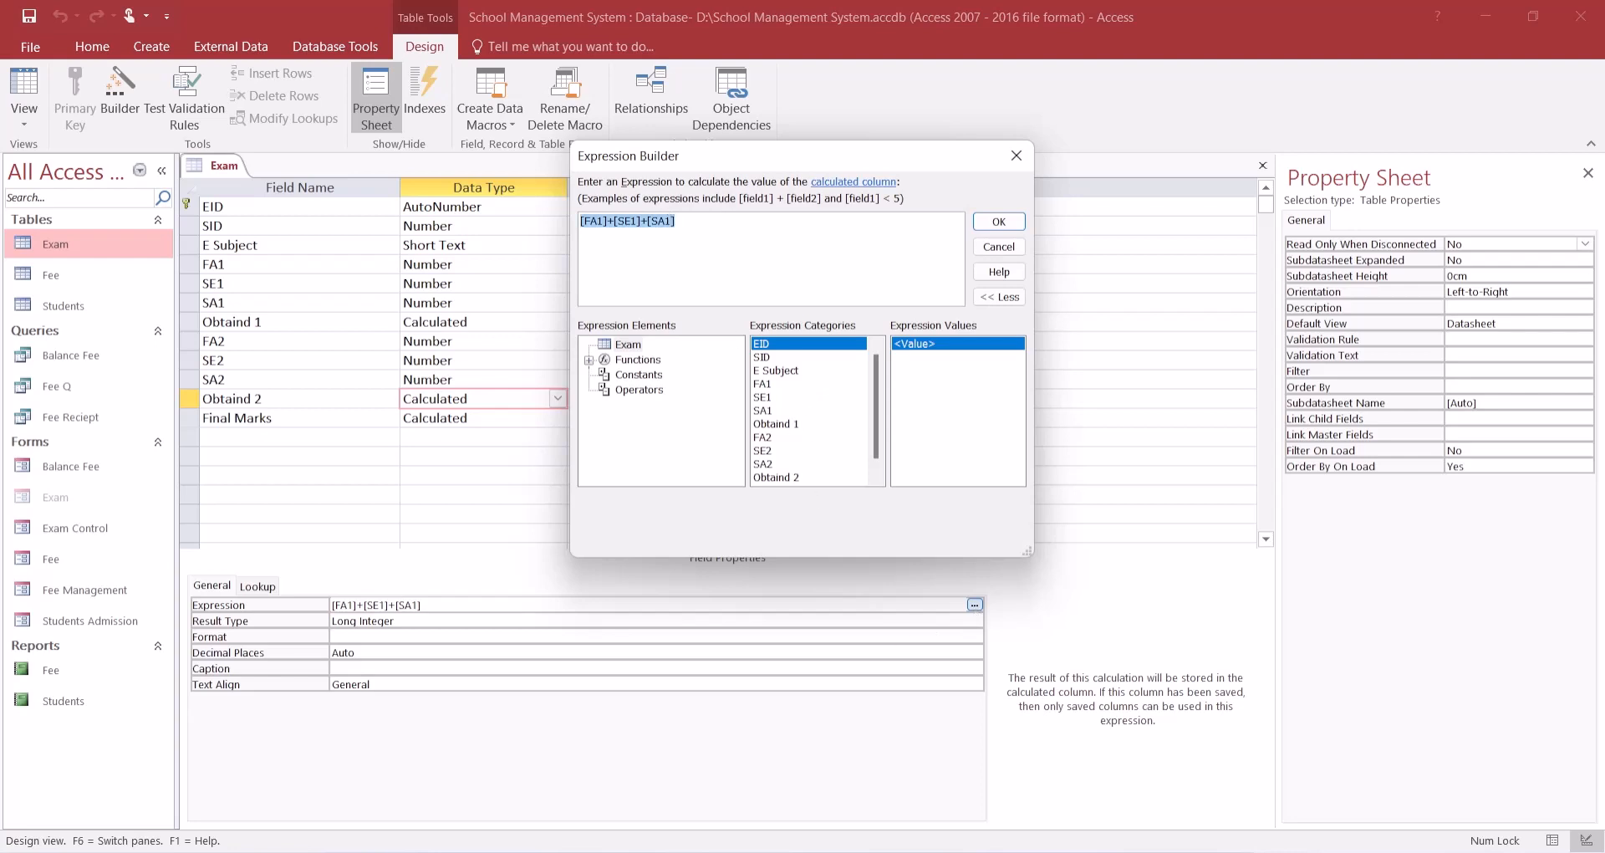
key(Delete)
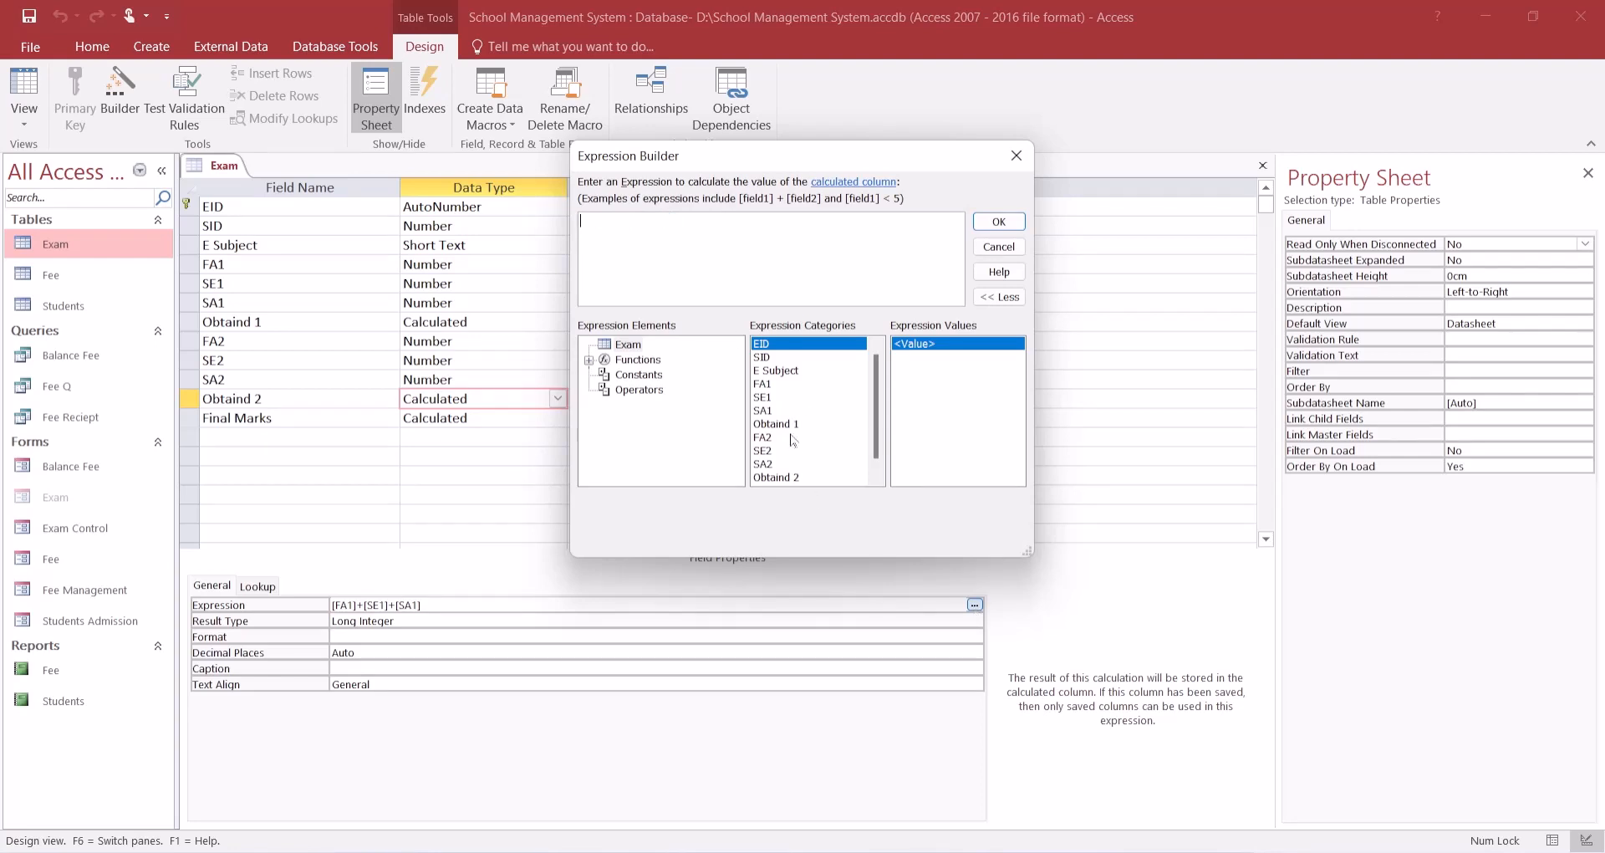
double_click(762, 438)
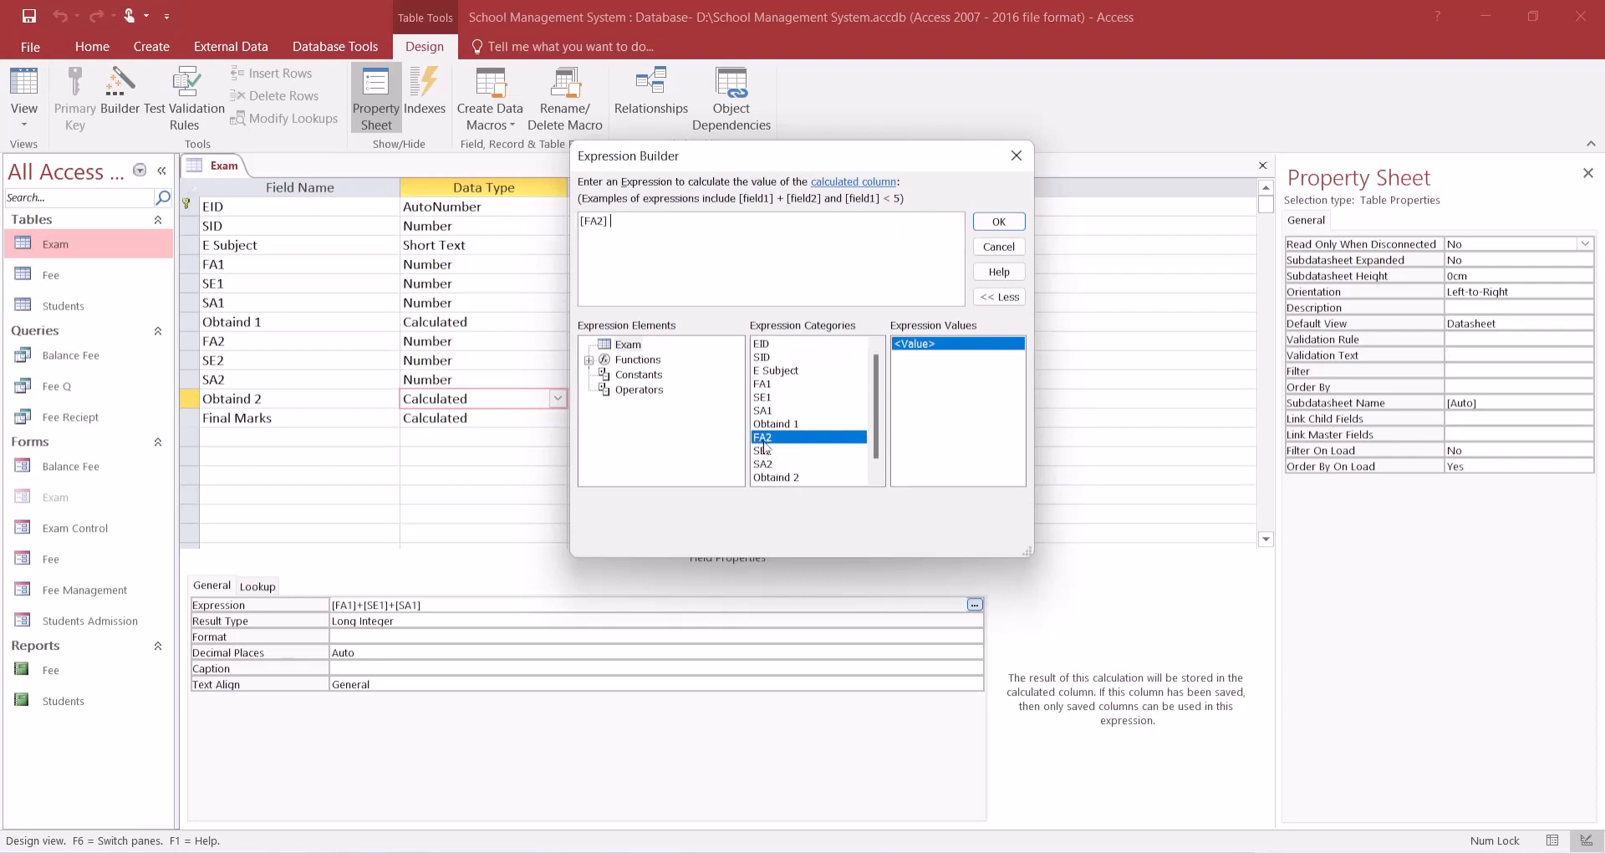
text(+)
double_click(765, 450)
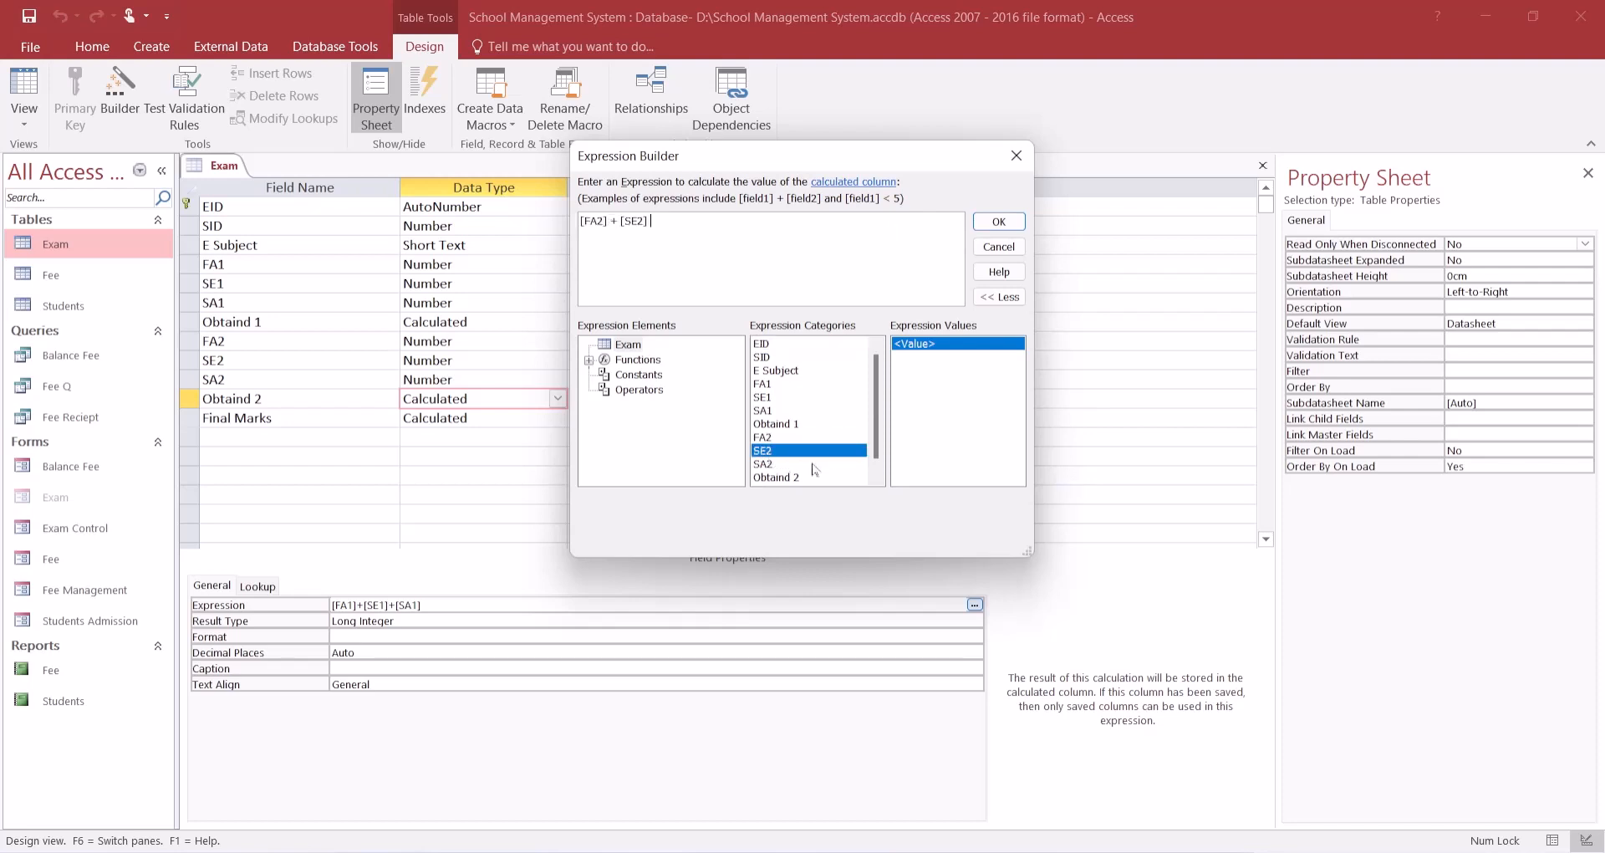
text(+)
double_click(767, 465)
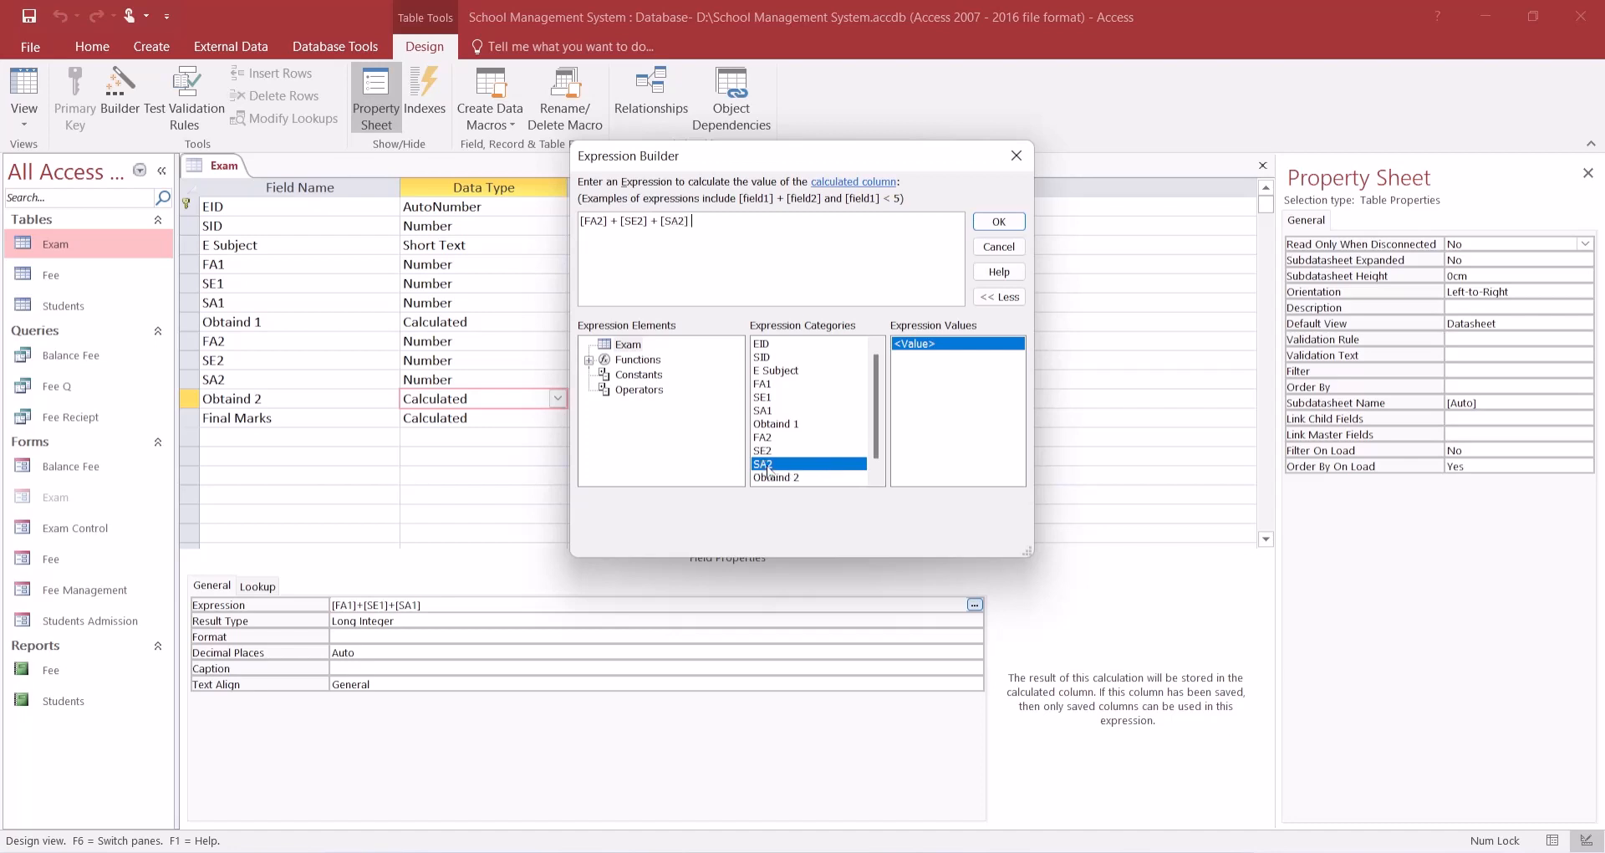
click(999, 221)
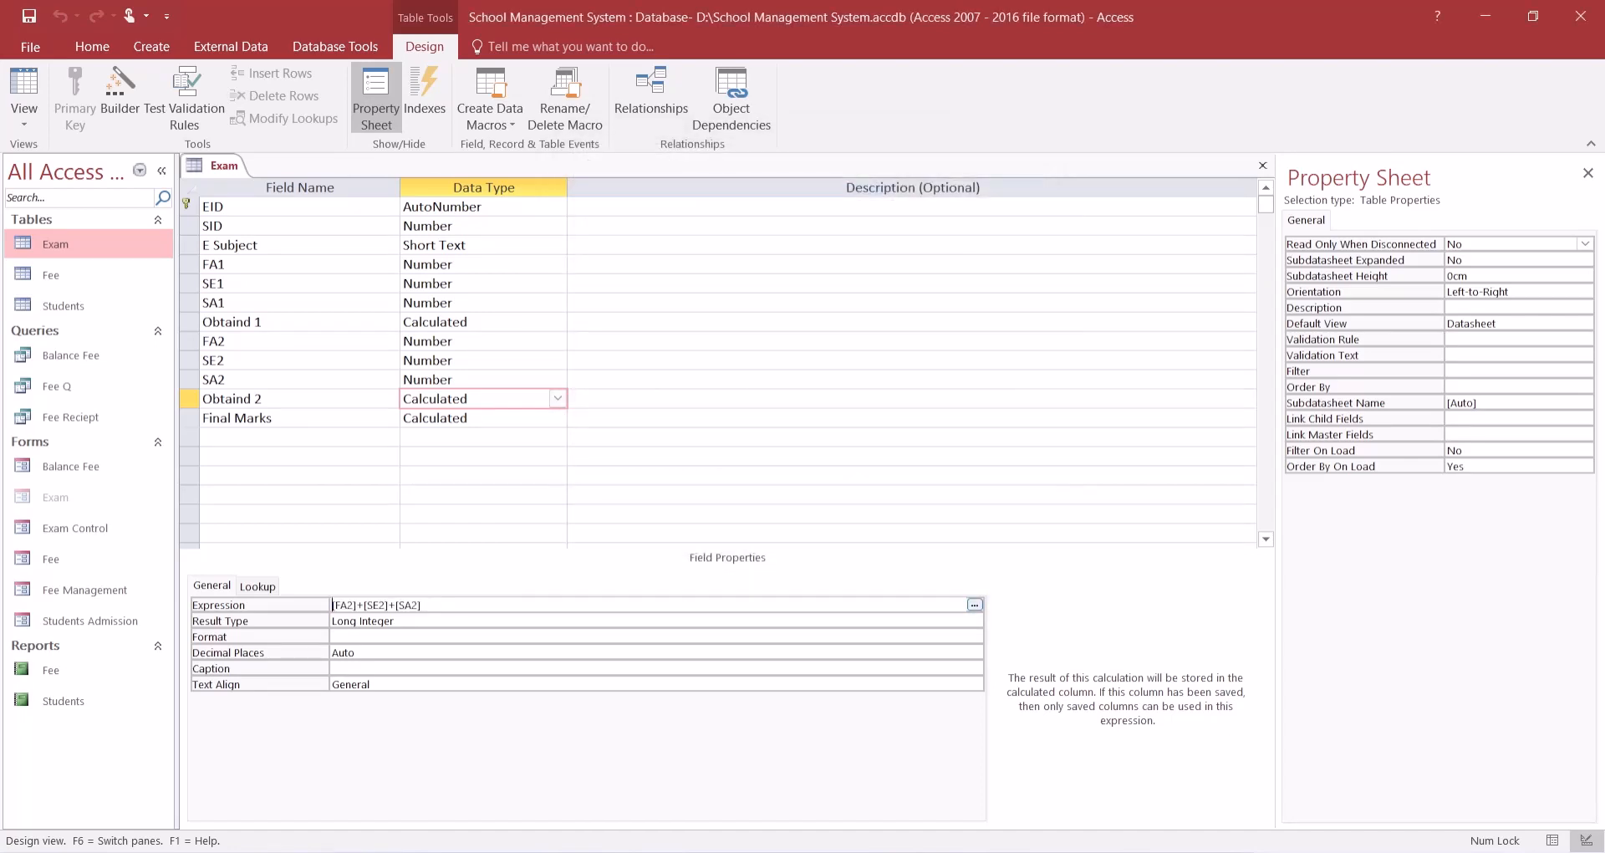
click(1264, 166)
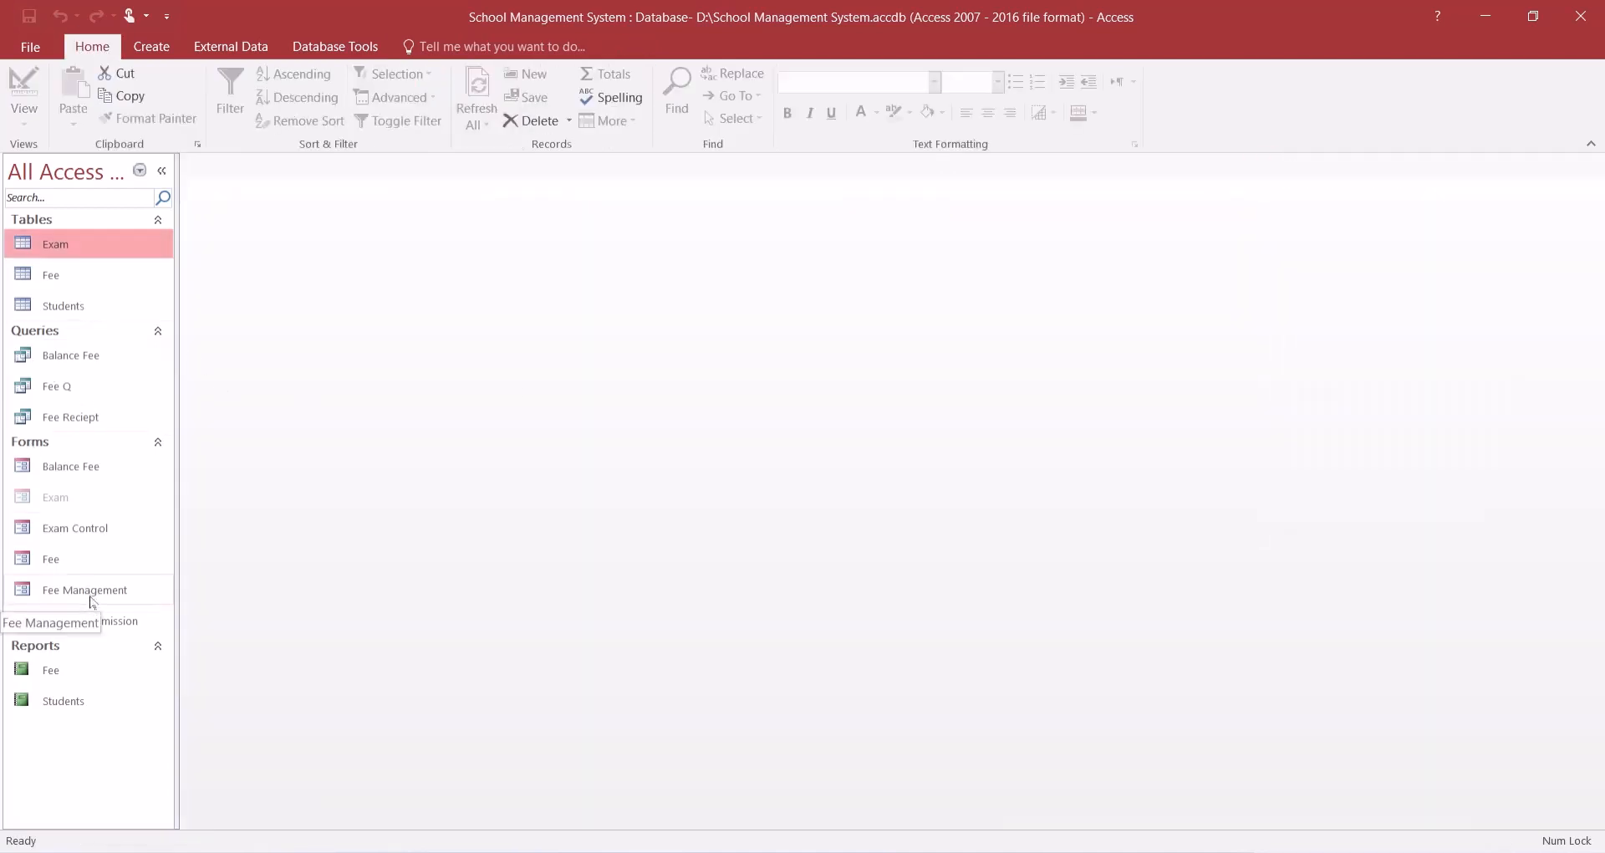
- Reopen the Exam Control form and hide the Obtaind 1 field in the exam datasheet
double_click(90, 528)
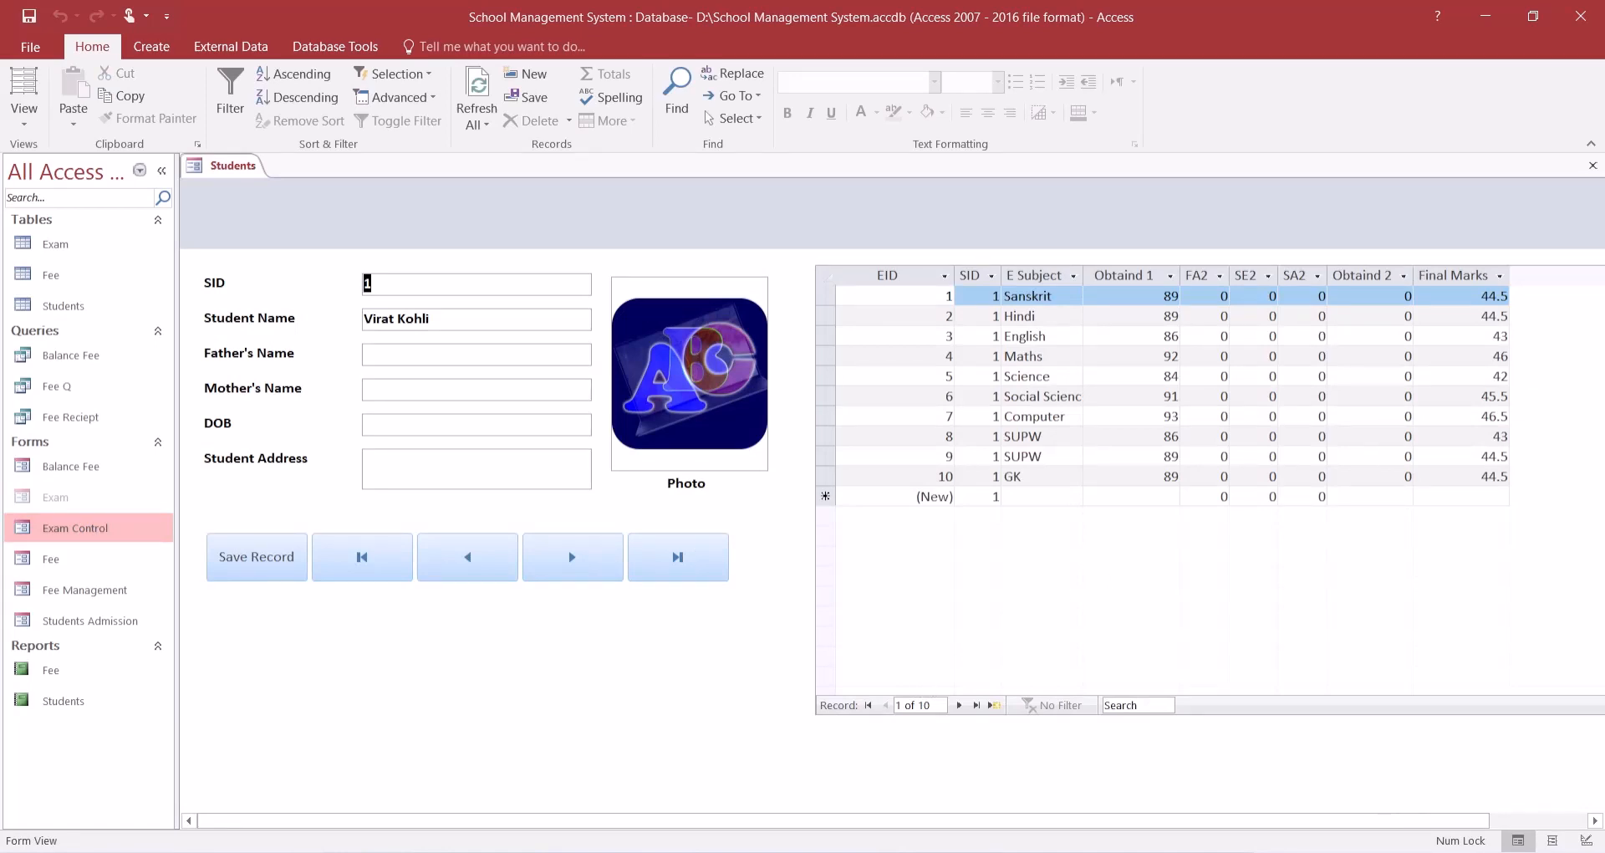
right_click(1137, 271)
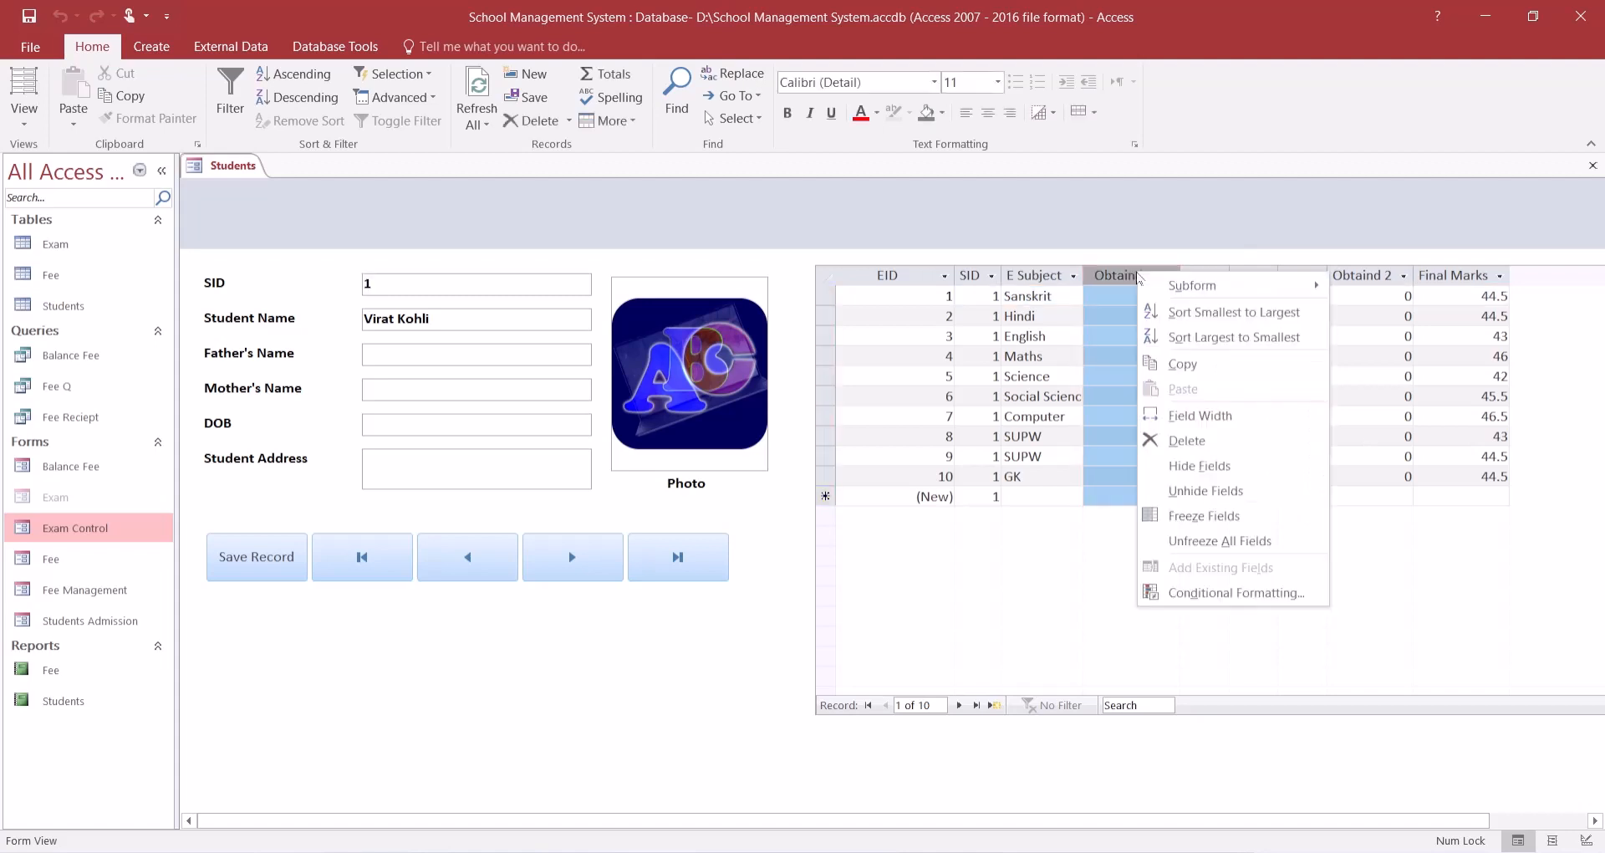
click(1191, 468)
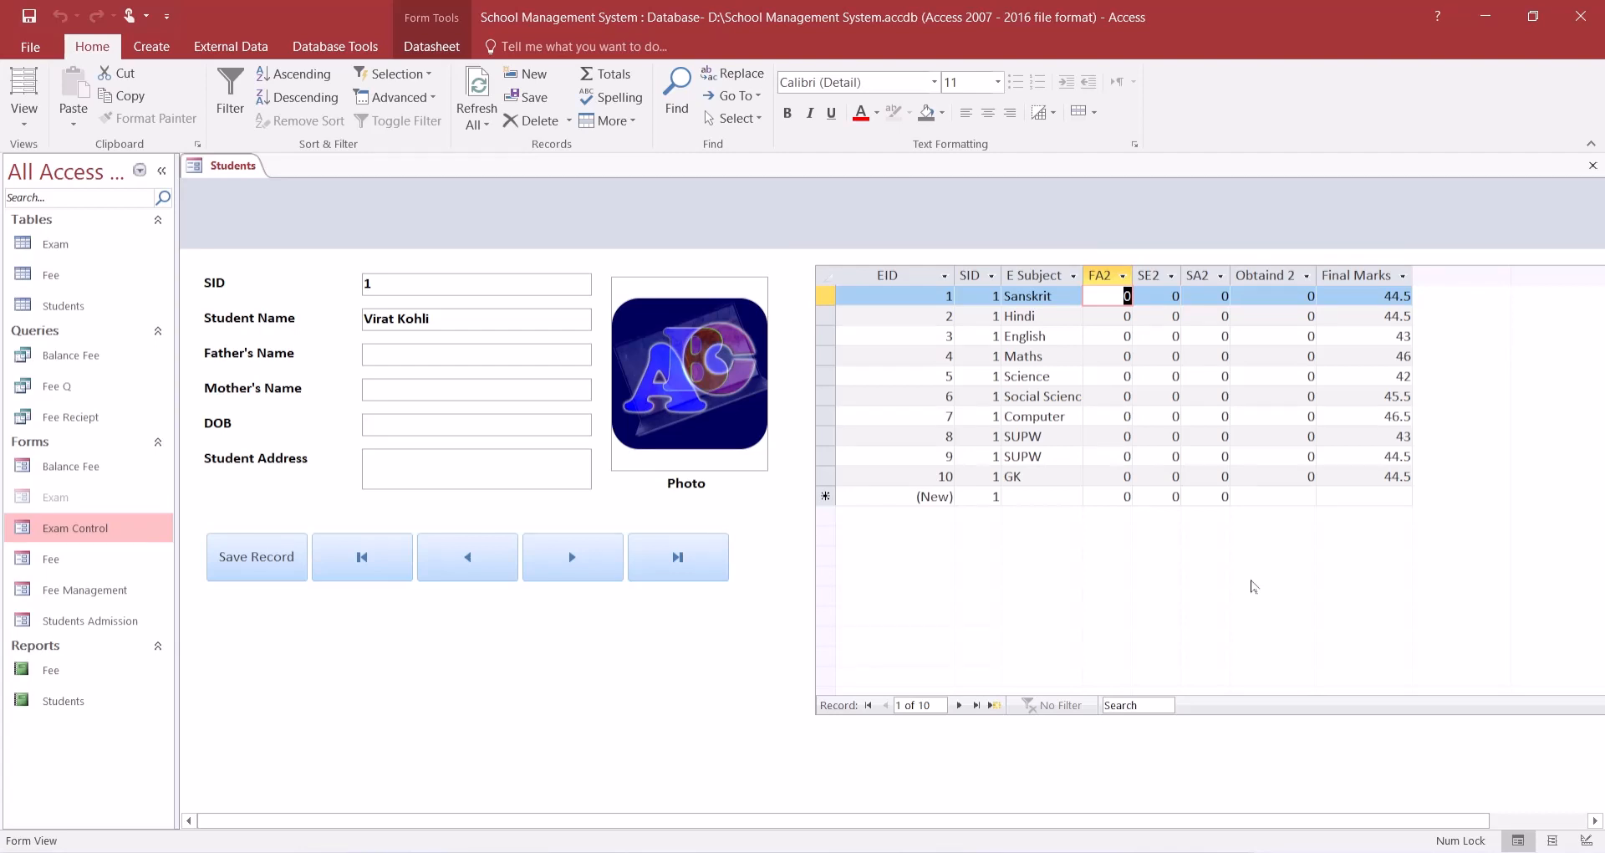
- Enter the second-term Sanskrit marks: FA2 9, SE2 4 and SA2 77
text(9)
key(Tab)
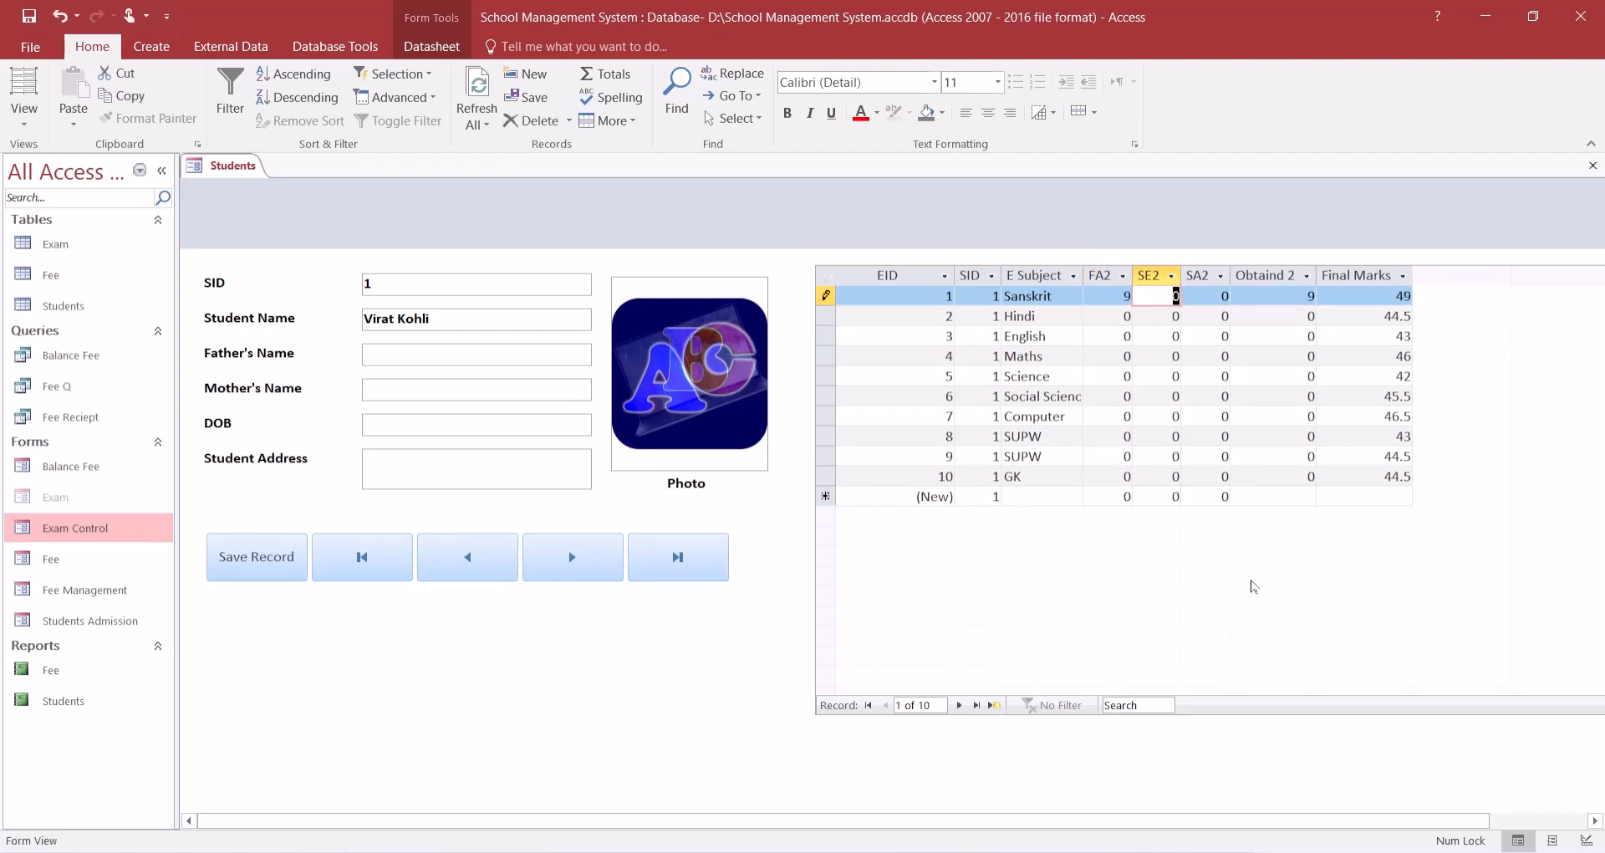
text(4)
key(Tab)
text(77)
key(Tab)
text(90)
key(Tab)
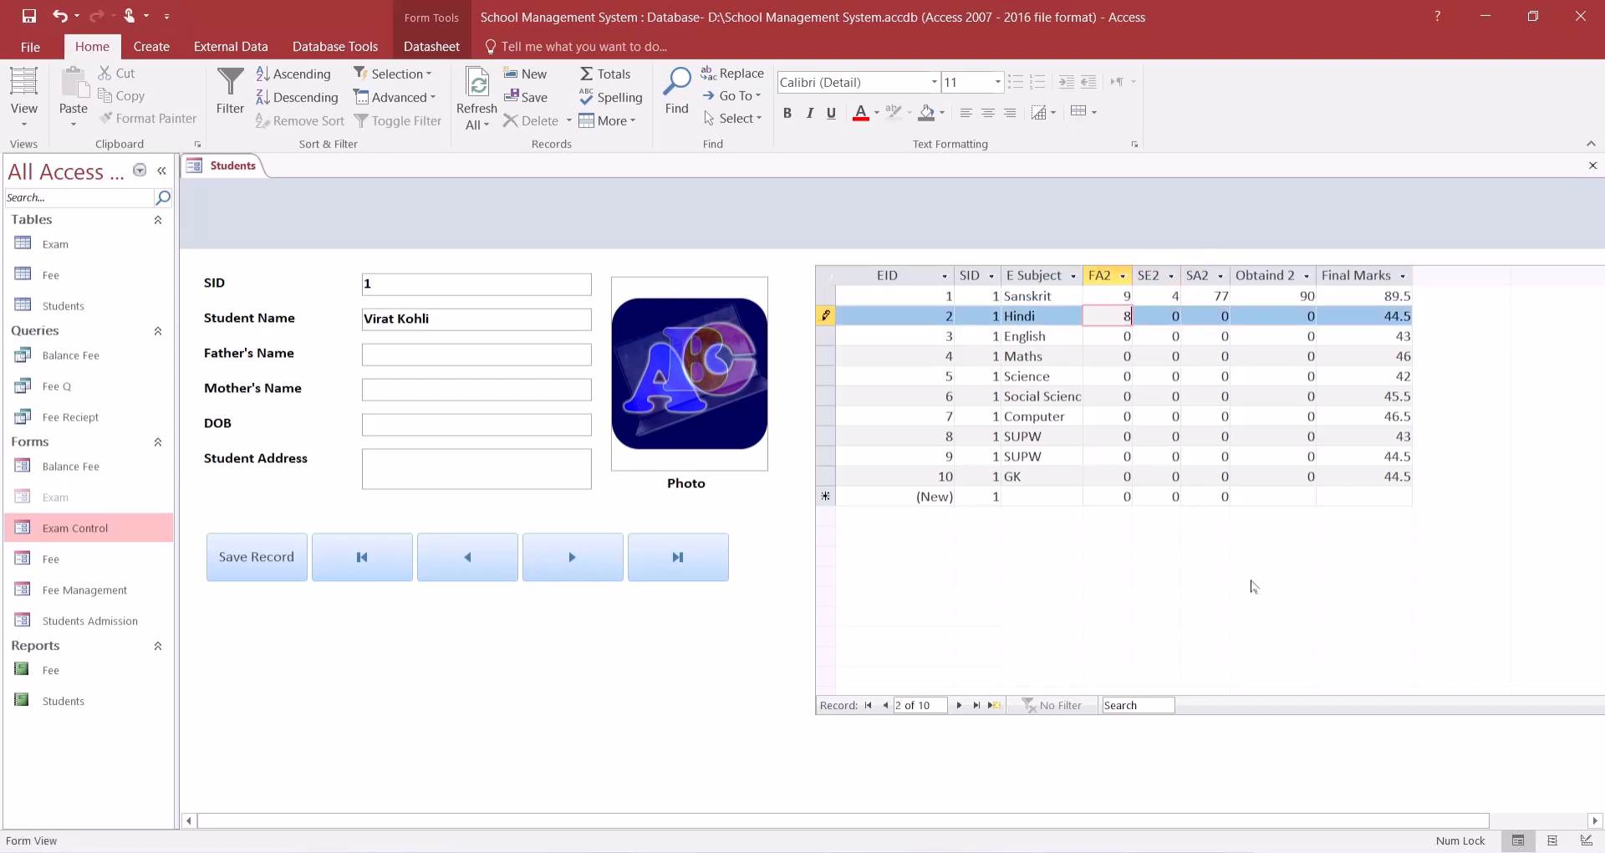
- Enter the second-term Hindi marks: FA2 8, SE2 5 and SA2 80
text(8)
key(Tab)
text(5)
key(Tab)
text(80)
key(Tab)
text(93)
key(Tab)
- Enter the second-term English marks: FA2 6, SE2 4 and SA2 79
text(6)
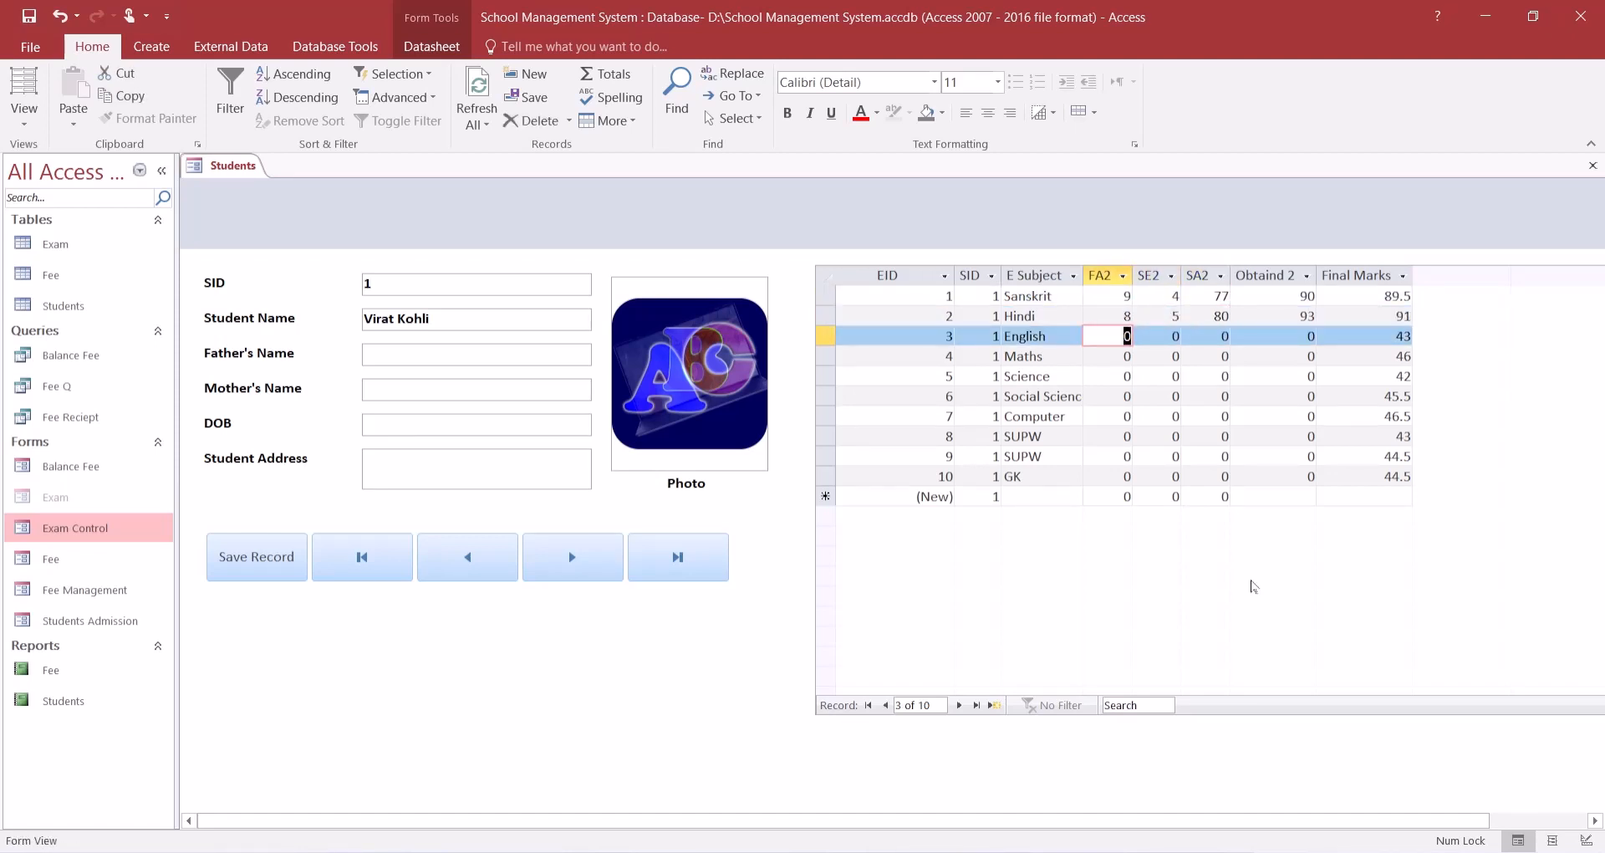
key(Tab)
text(4)
key(Tab)
text(79)
key(Tab)
text(89)
key(Tab)
- Enter the second-term Maths marks: FA2 9, SE2 3 and SA2 72
text(9)
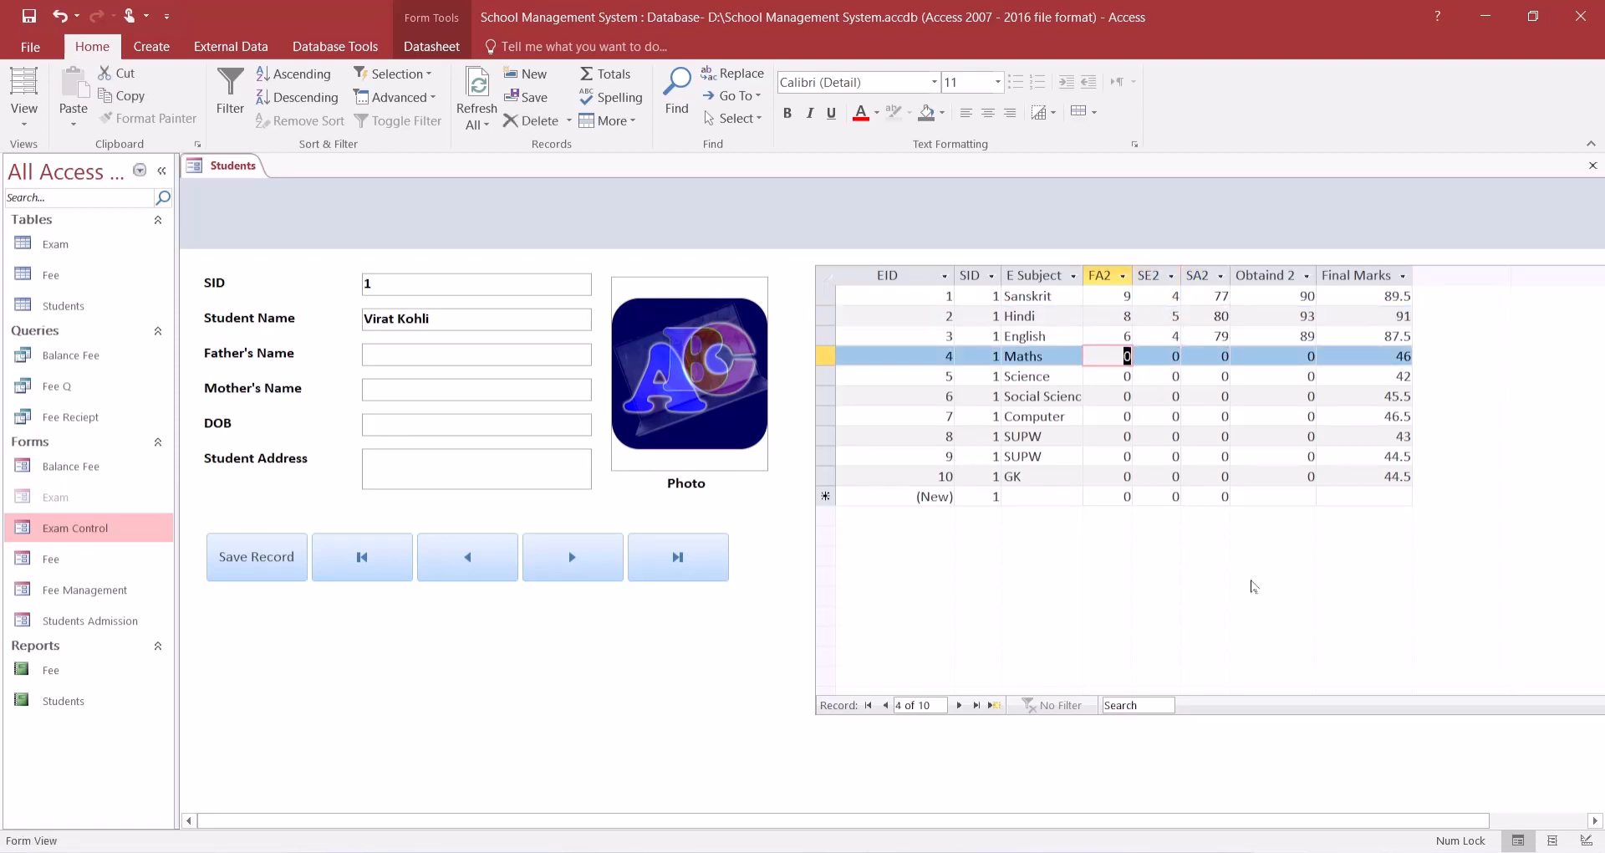
key(Tab)
text(3)
key(Tab)
text(72)
key(Tab)
text(84)
key(Tab)
- Enter the second-term Science marks: FA2 10, SE2 5 and SA2 80
text(10)
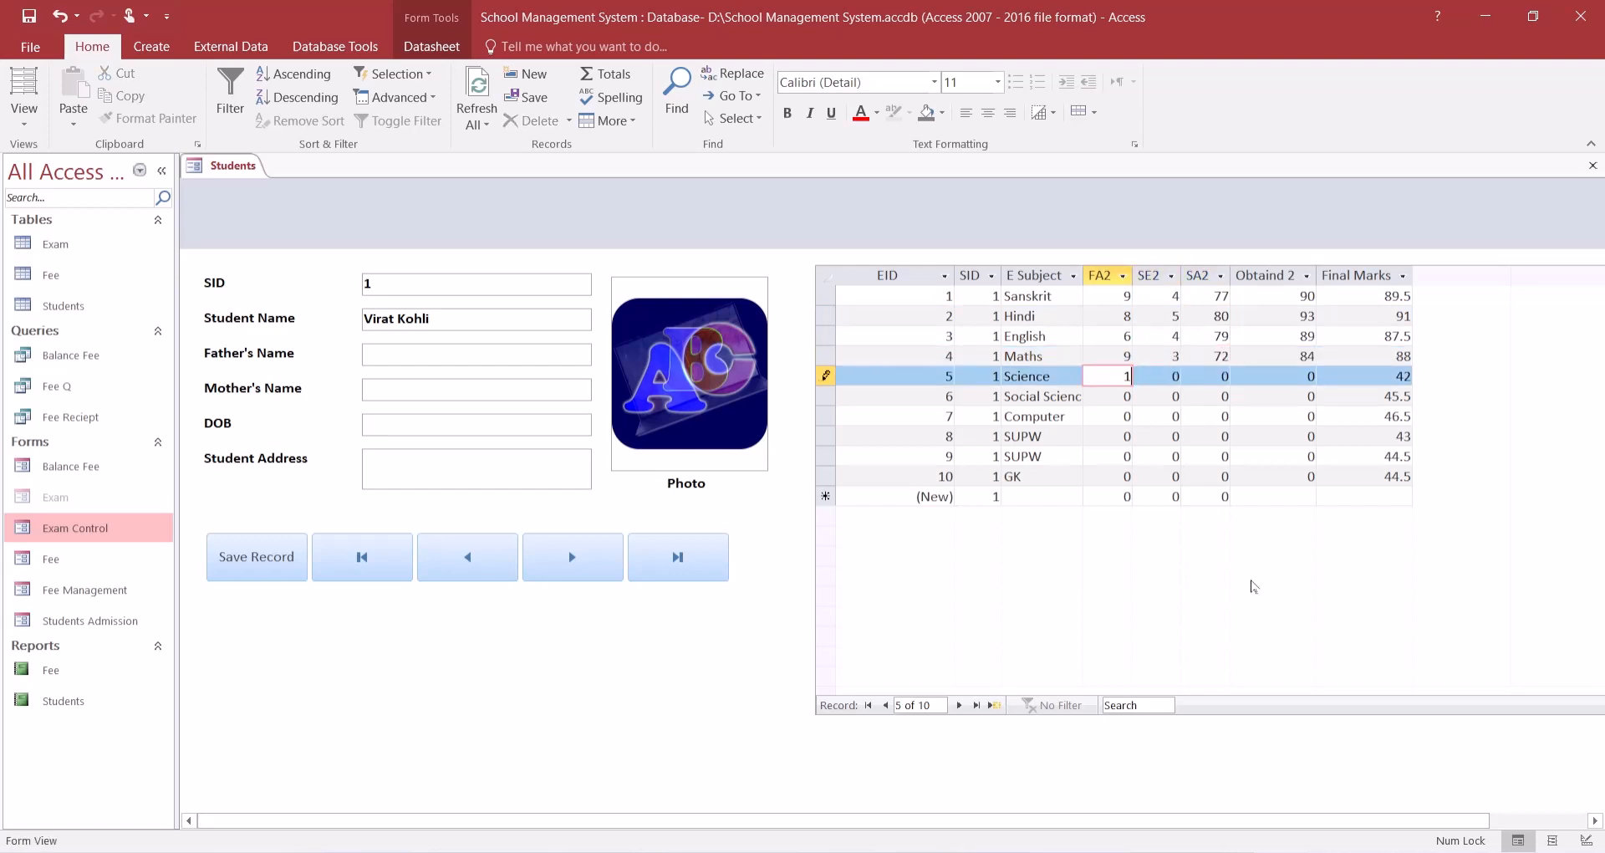
key(Tab)
text(5)
key(Tab)
text(80)
key(Tab)
text(95)
key(Tab)
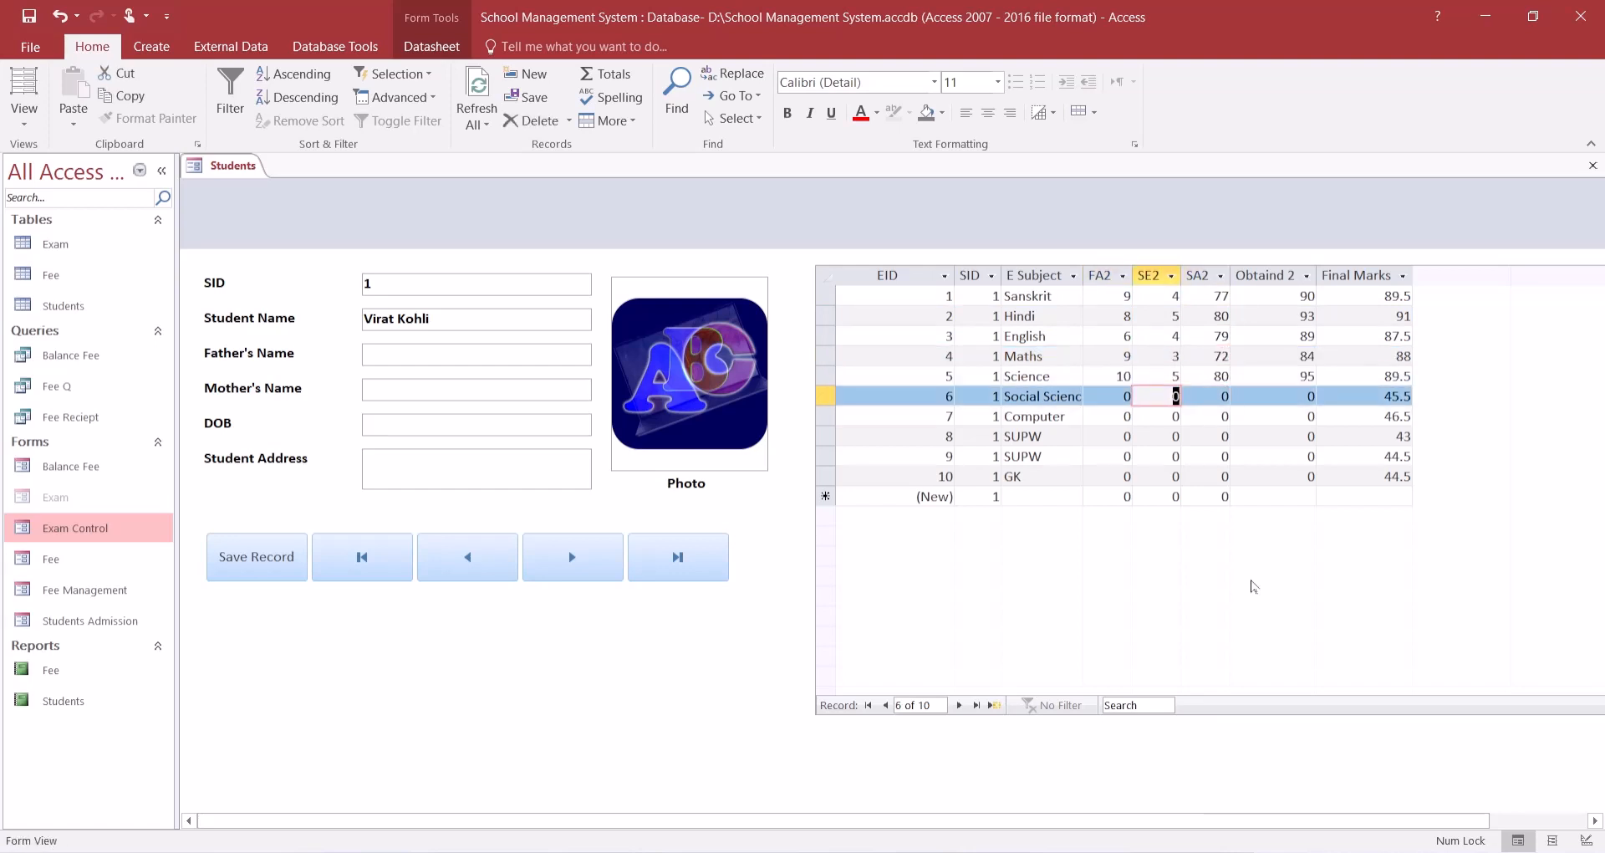
- Enter the second-term Social Science marks: FA2 10, SE2 3 and SA2 63
key(shift+Tab)
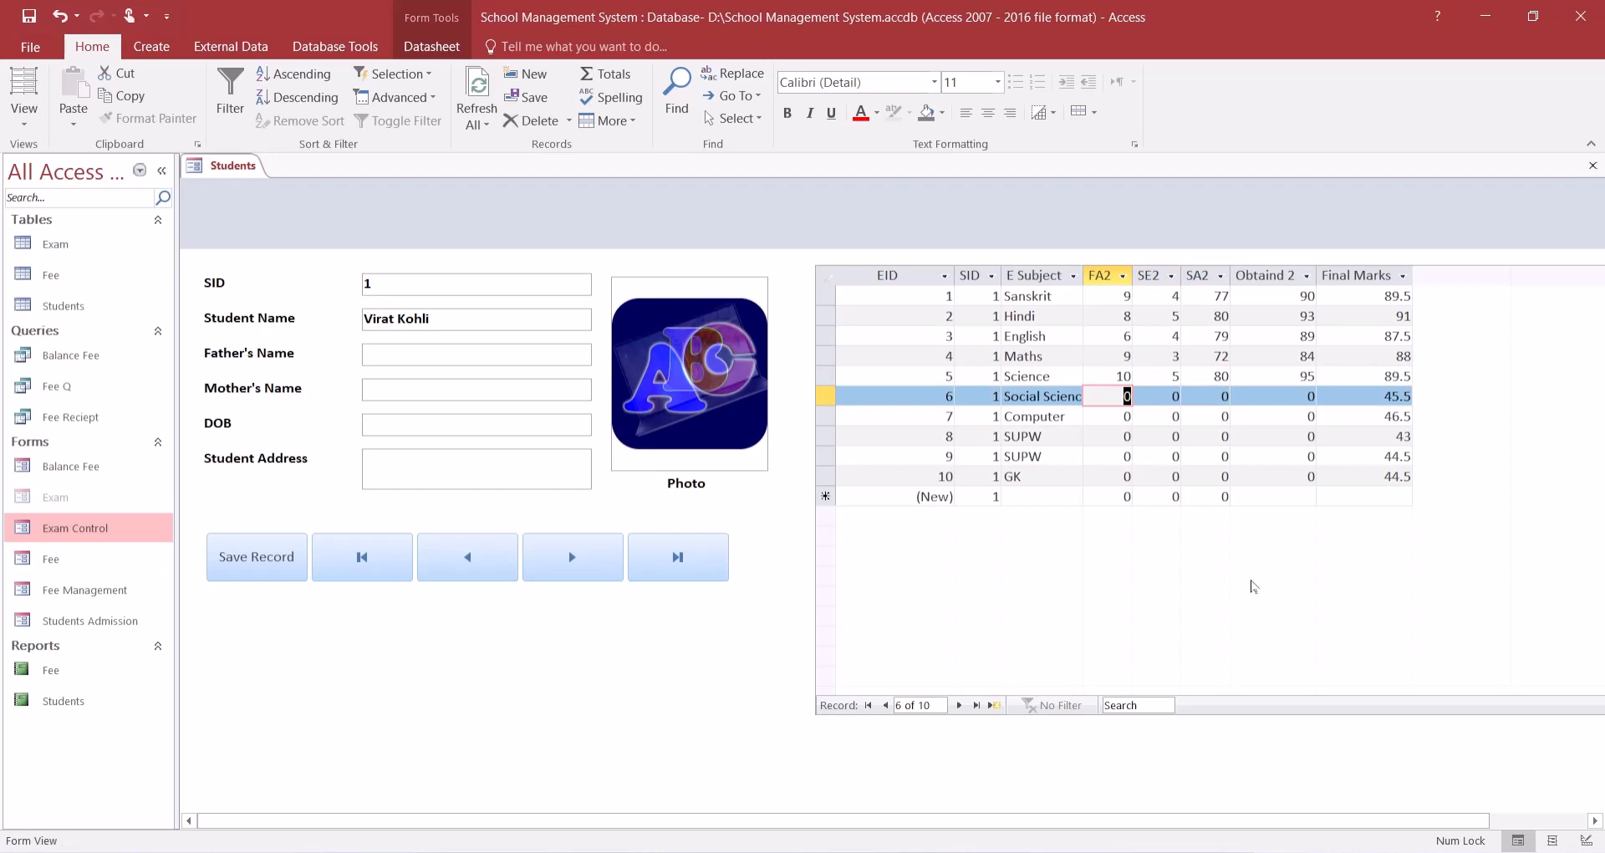
text(10)
key(Tab)
text(3)
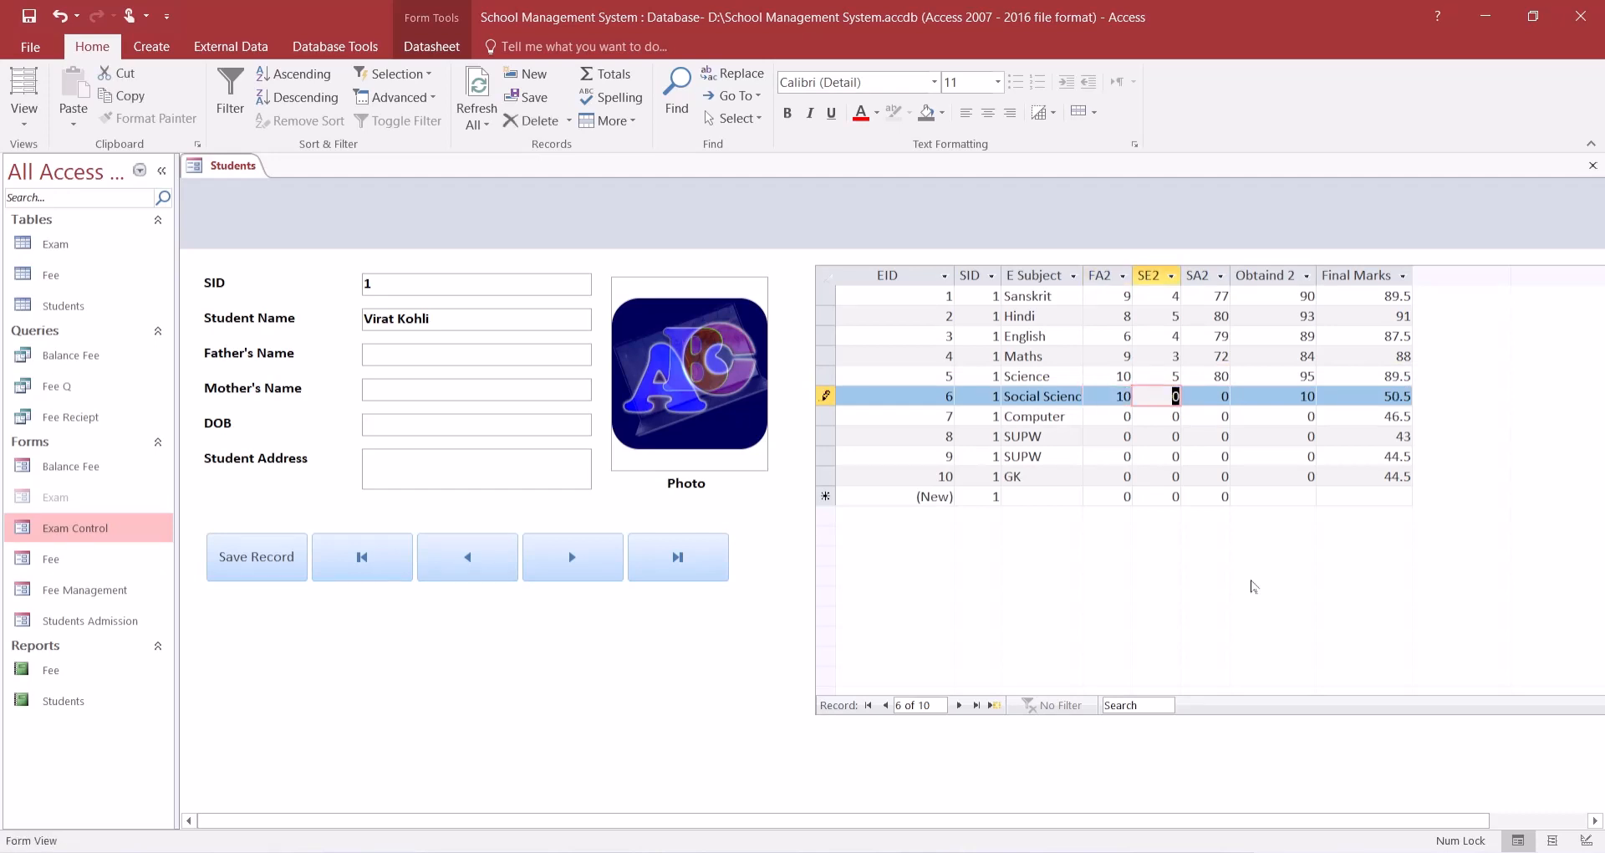
key(Tab)
text(63)
key(Tab)
- Enter the second-term Computer marks: FA2 9, SE2 5 and SA2 72
text(9)
key(Tab)
text(5)
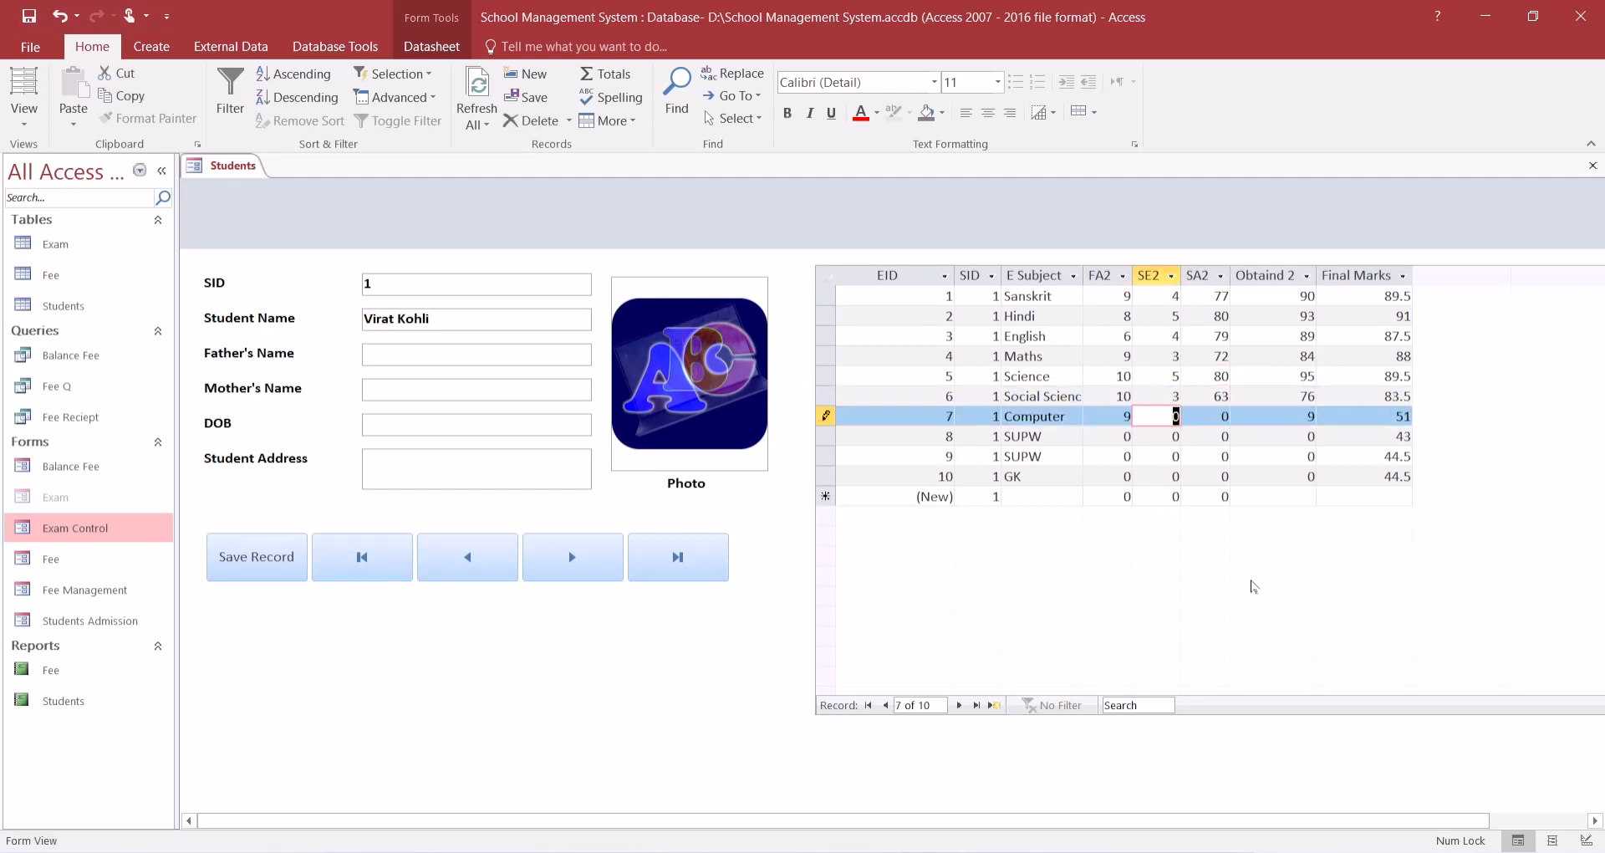
key(Tab)
text(72)
key(Tab)
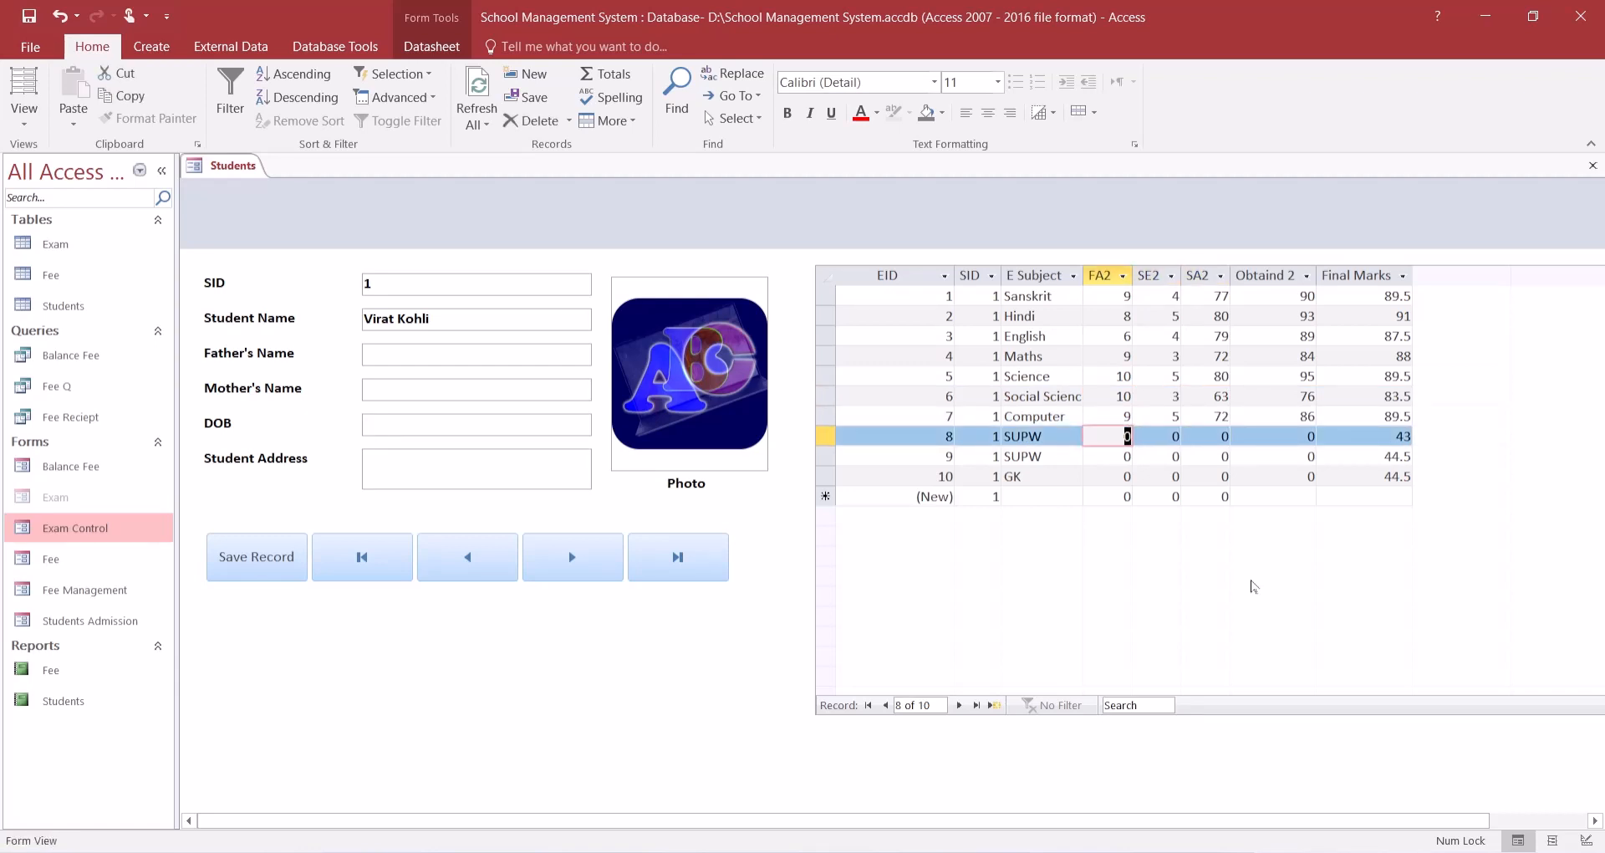
- Enter the marks for the first SUPW row (EID 8): FA2 5, SE2 3 and SA2 65
text(5)
key(Tab)
text(3)
key(Tab)
text(65)
key(Tab)
- Enter the marks for the second SUPW row (EID 9): FA2 9, SE2 5 and SA2 79
text(9)
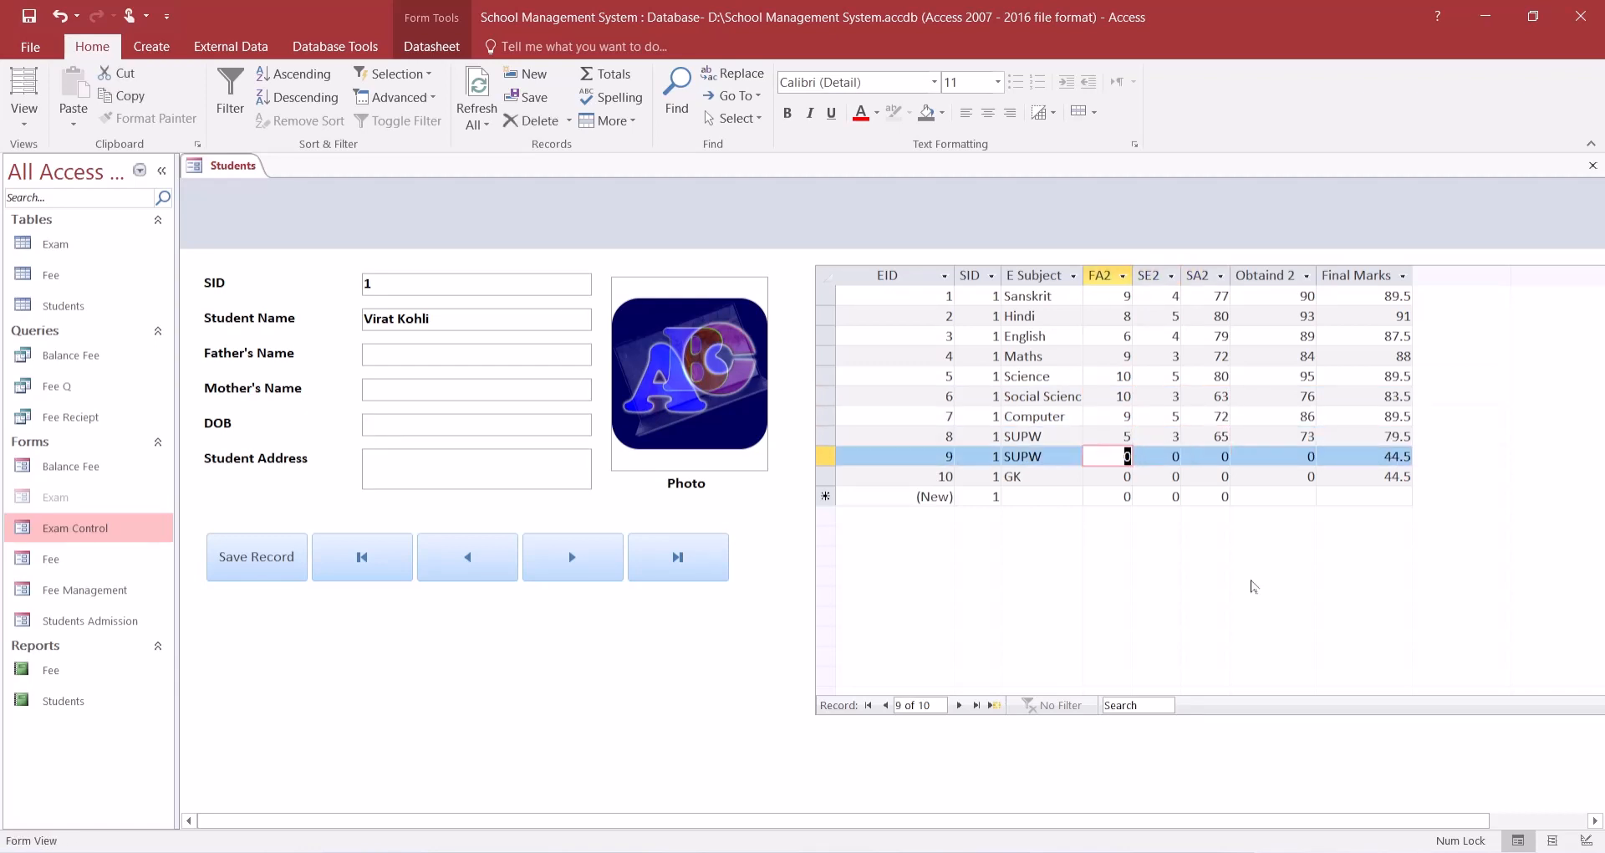
key(Tab)
text(5)
key(Tab)
key(Tab)
key(shift+Tab)
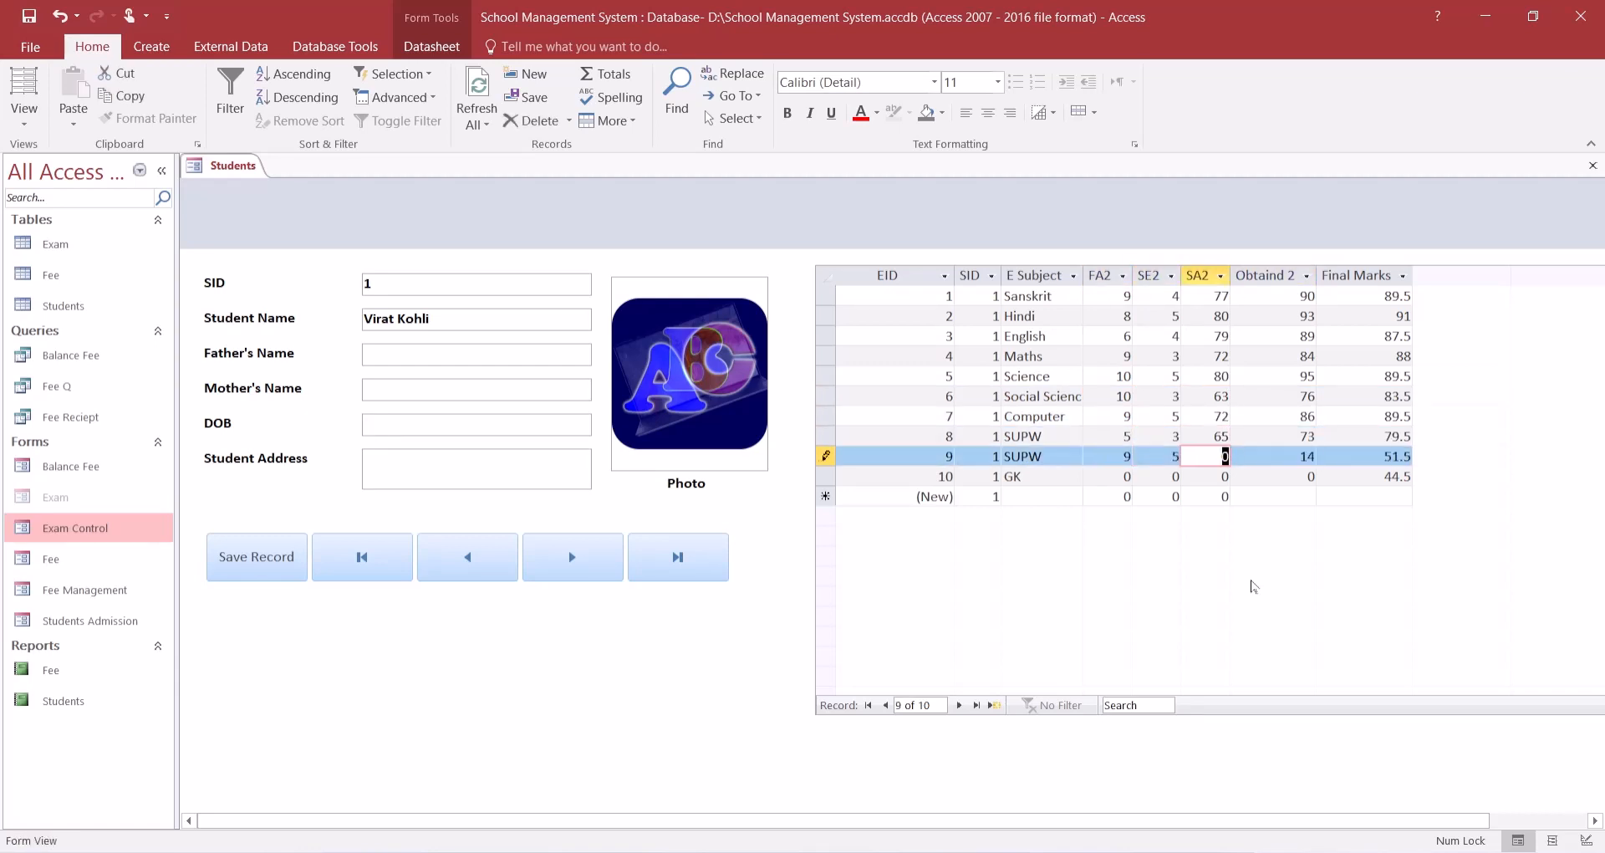
text(79)
key(Tab)
- Enter the GK marks, FA2 10, SE2 5 and SA2 67, and save and close the form
text(10)
key(Tab)
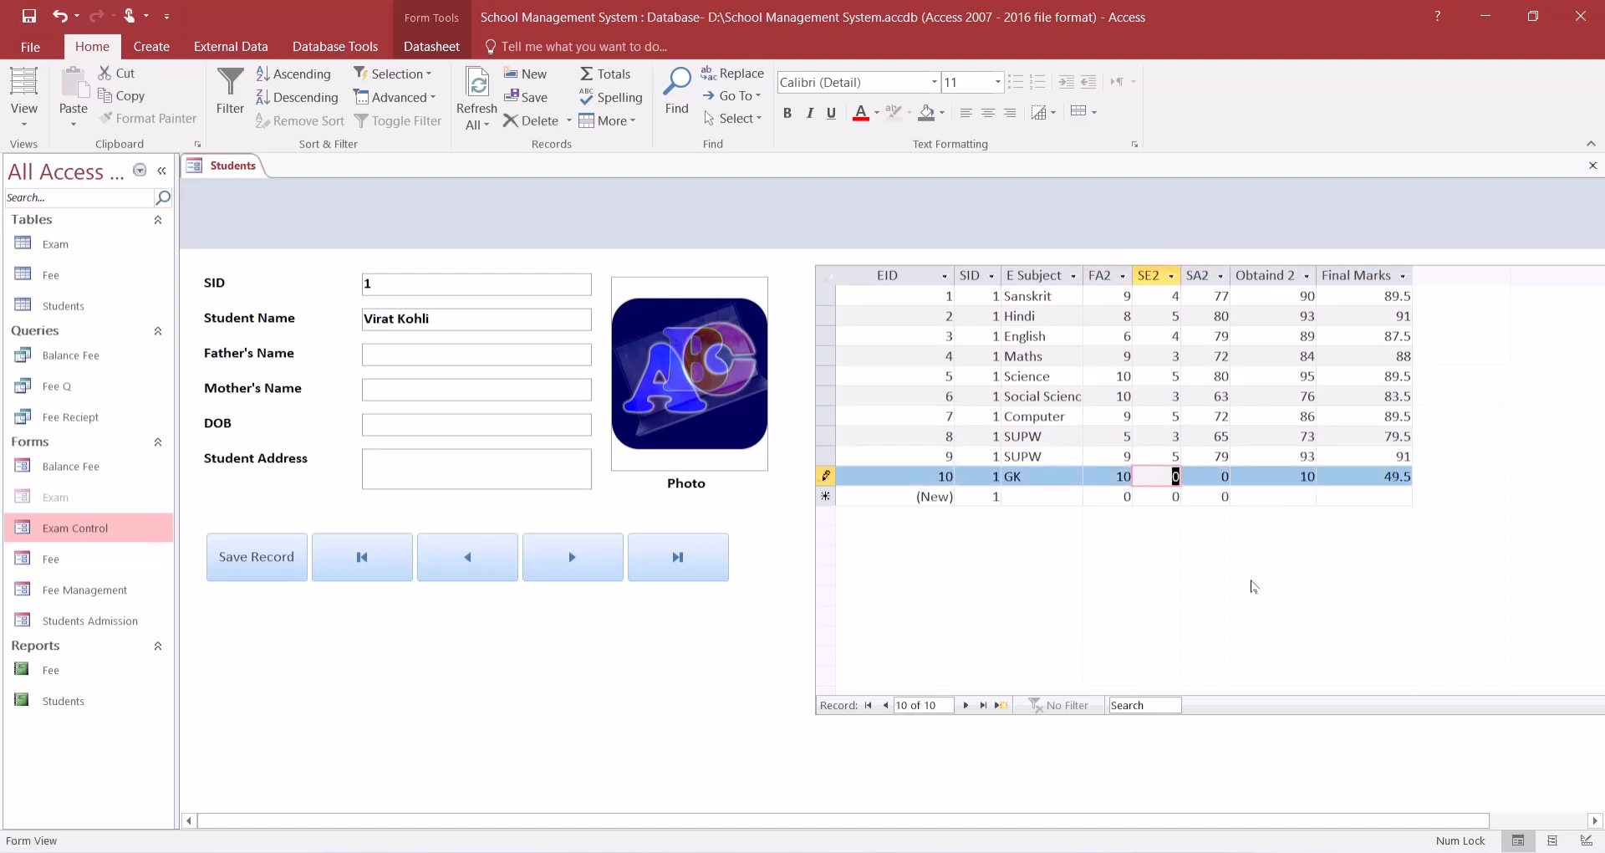
text(5)
key(Tab)
text(6)
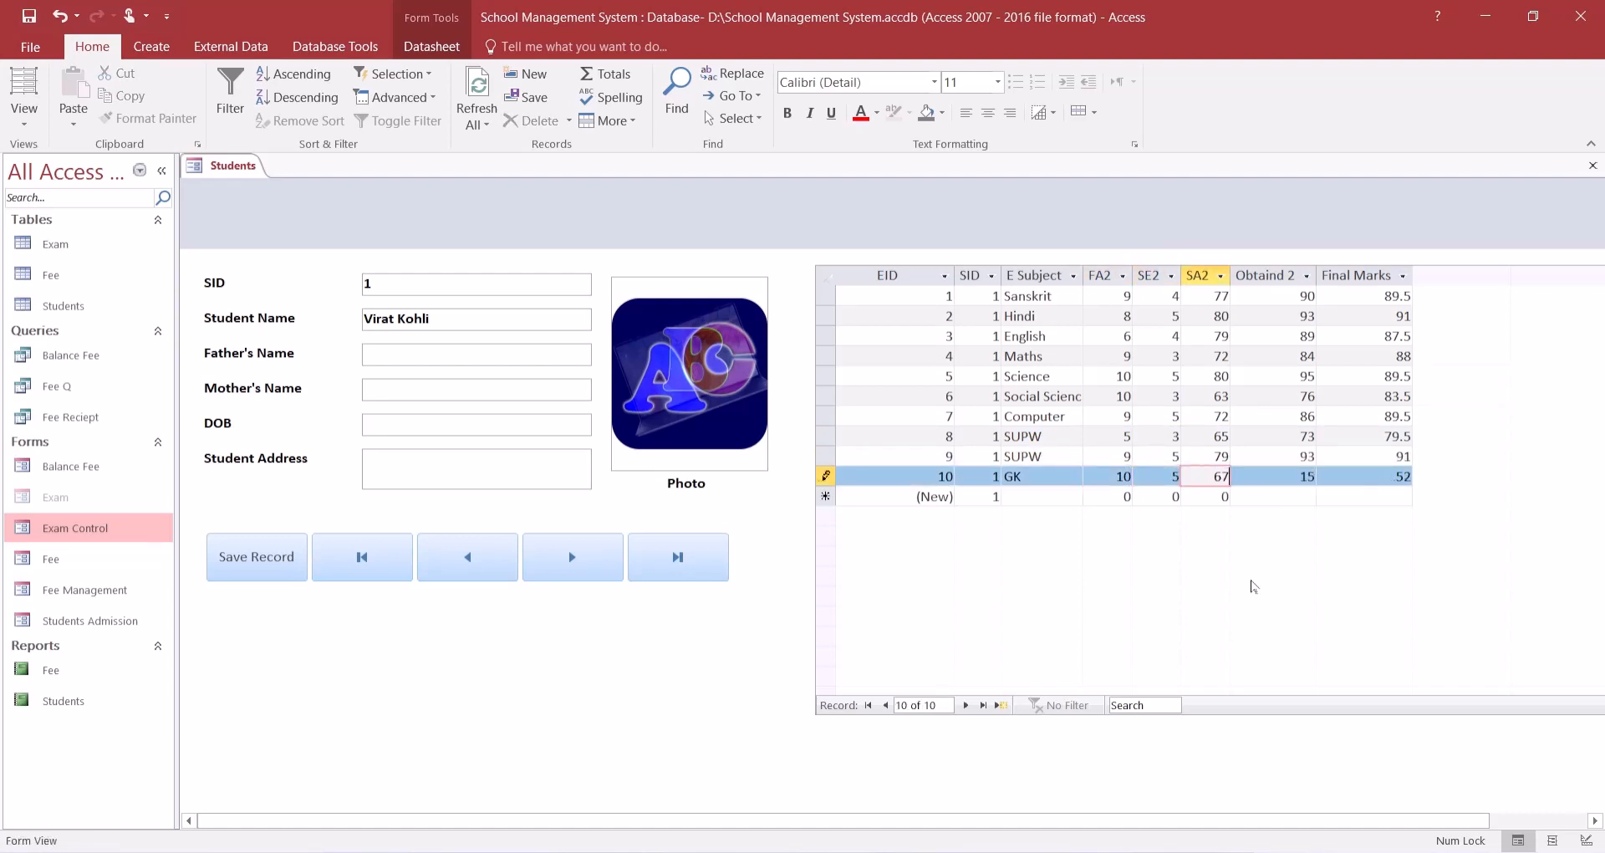
text(7)
key(Tab)
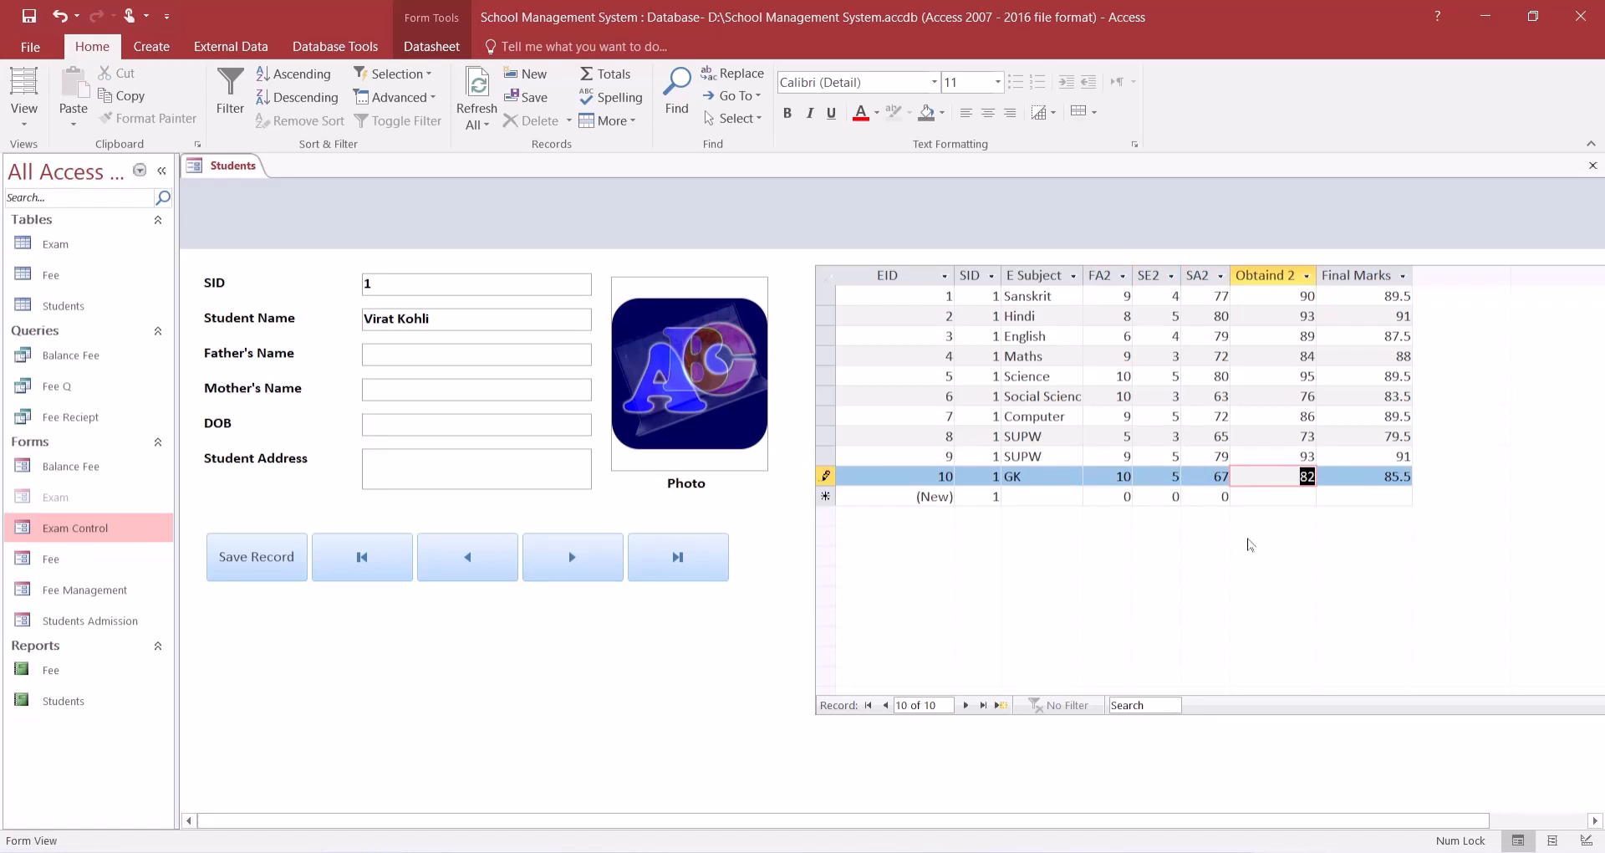
click(27, 27)
click(1592, 167)
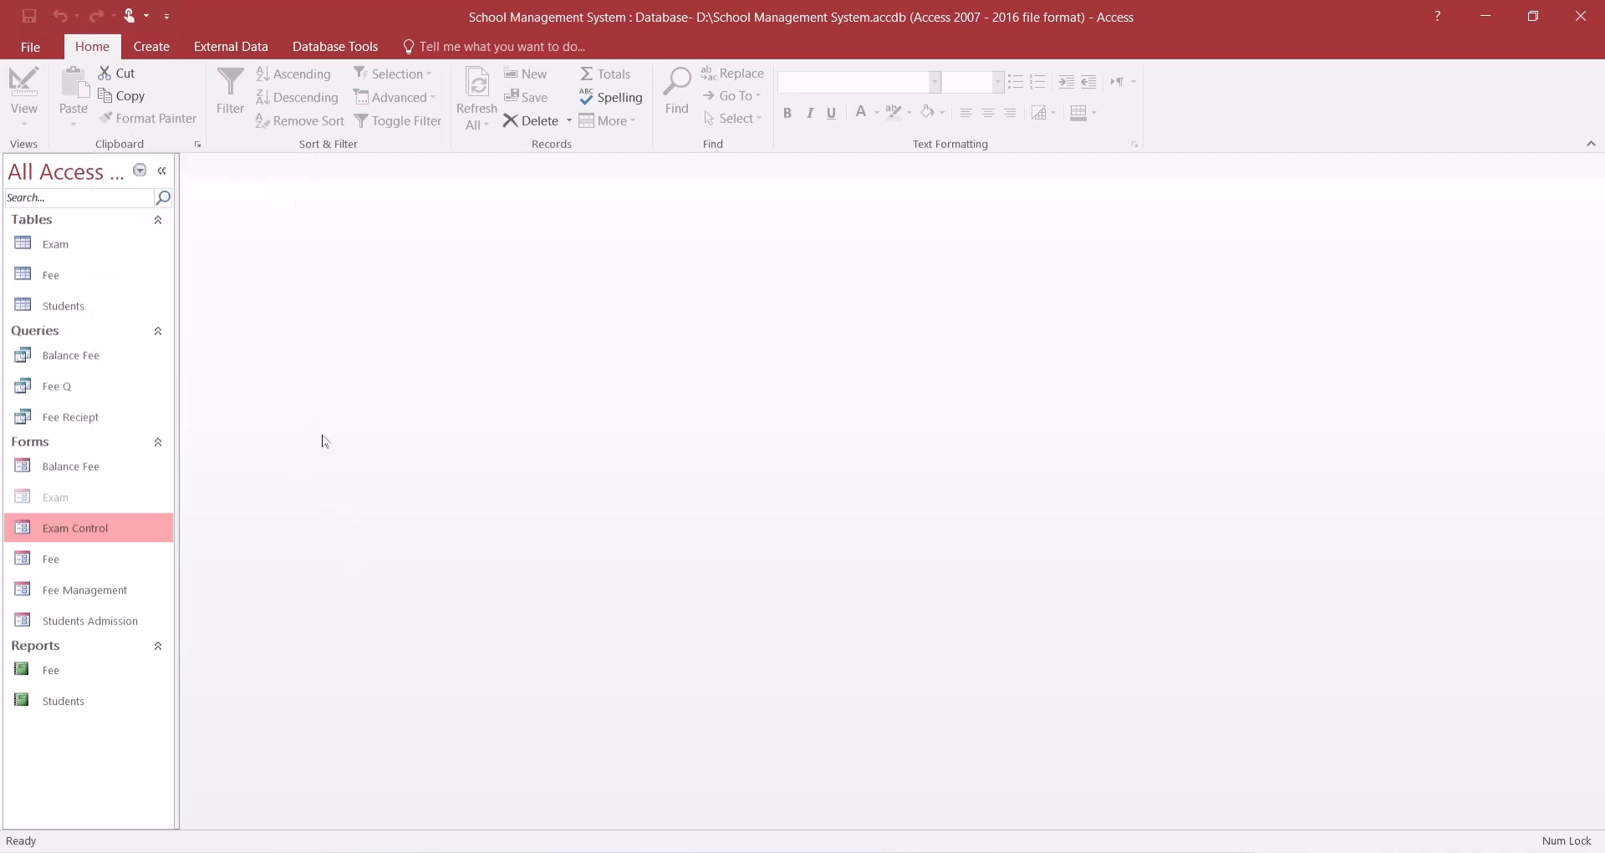
- Start the Report Wizard and add SID, Student Name, Father's Name and Student Class from the Students table
click(157, 46)
click(747, 83)
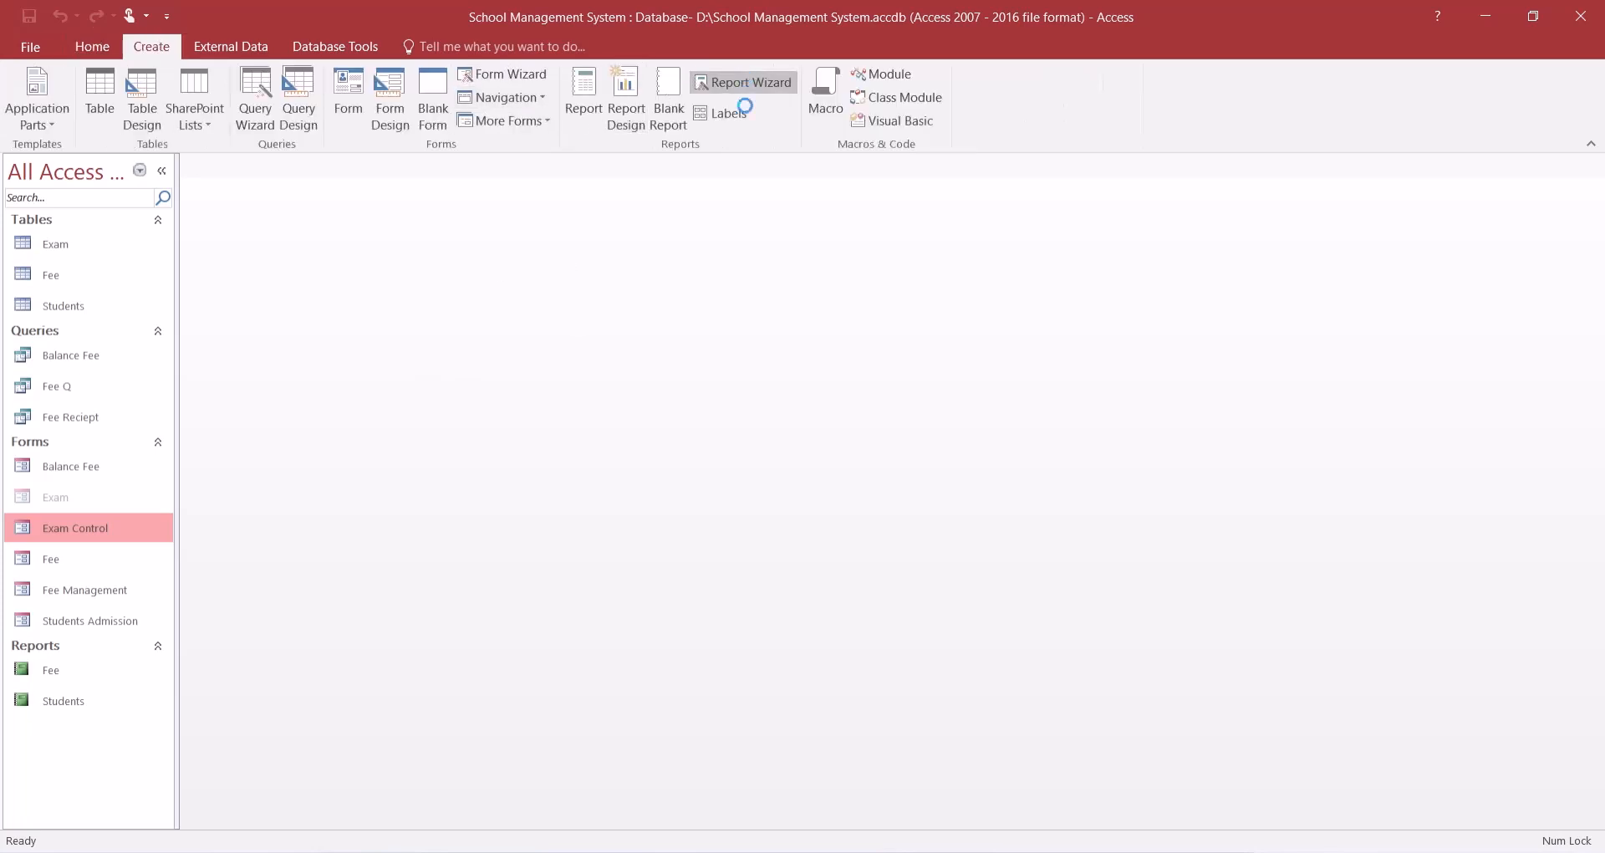
click(832, 559)
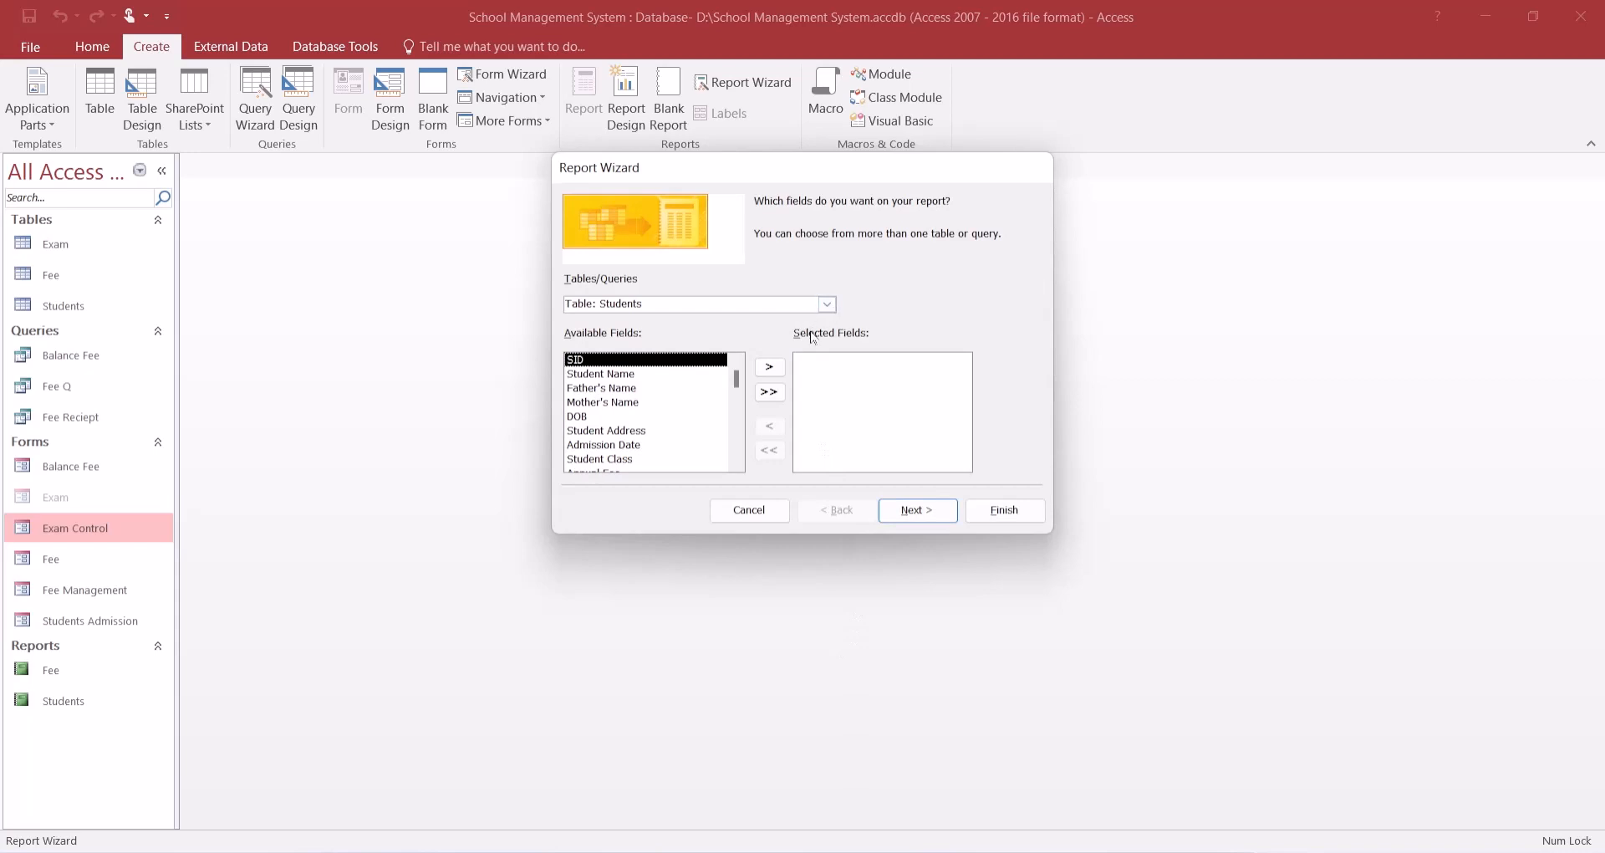
click(779, 366)
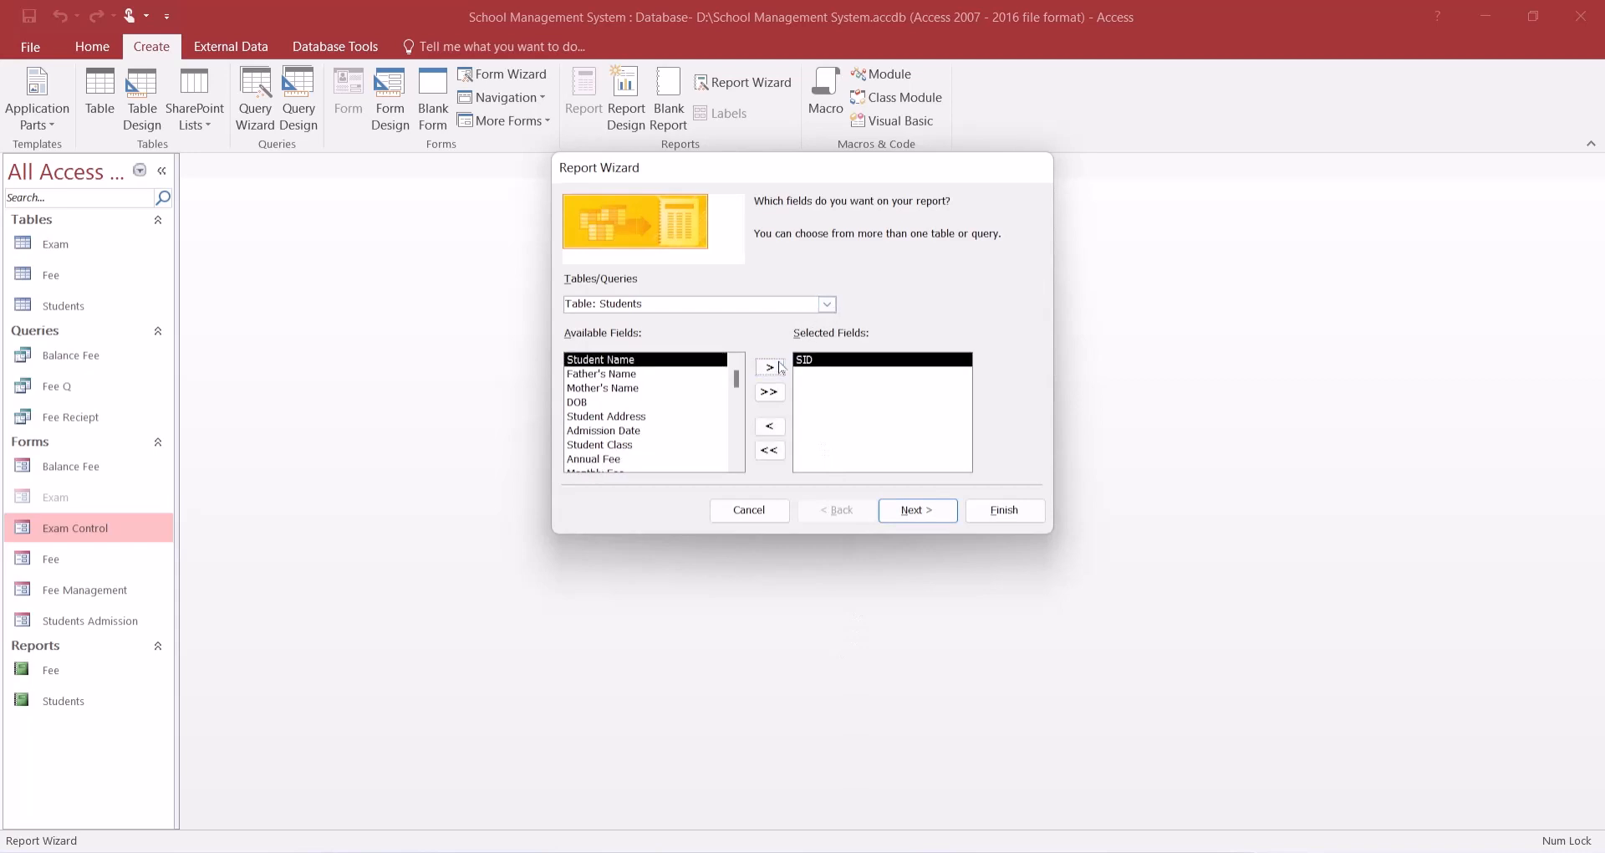
click(779, 366)
click(779, 367)
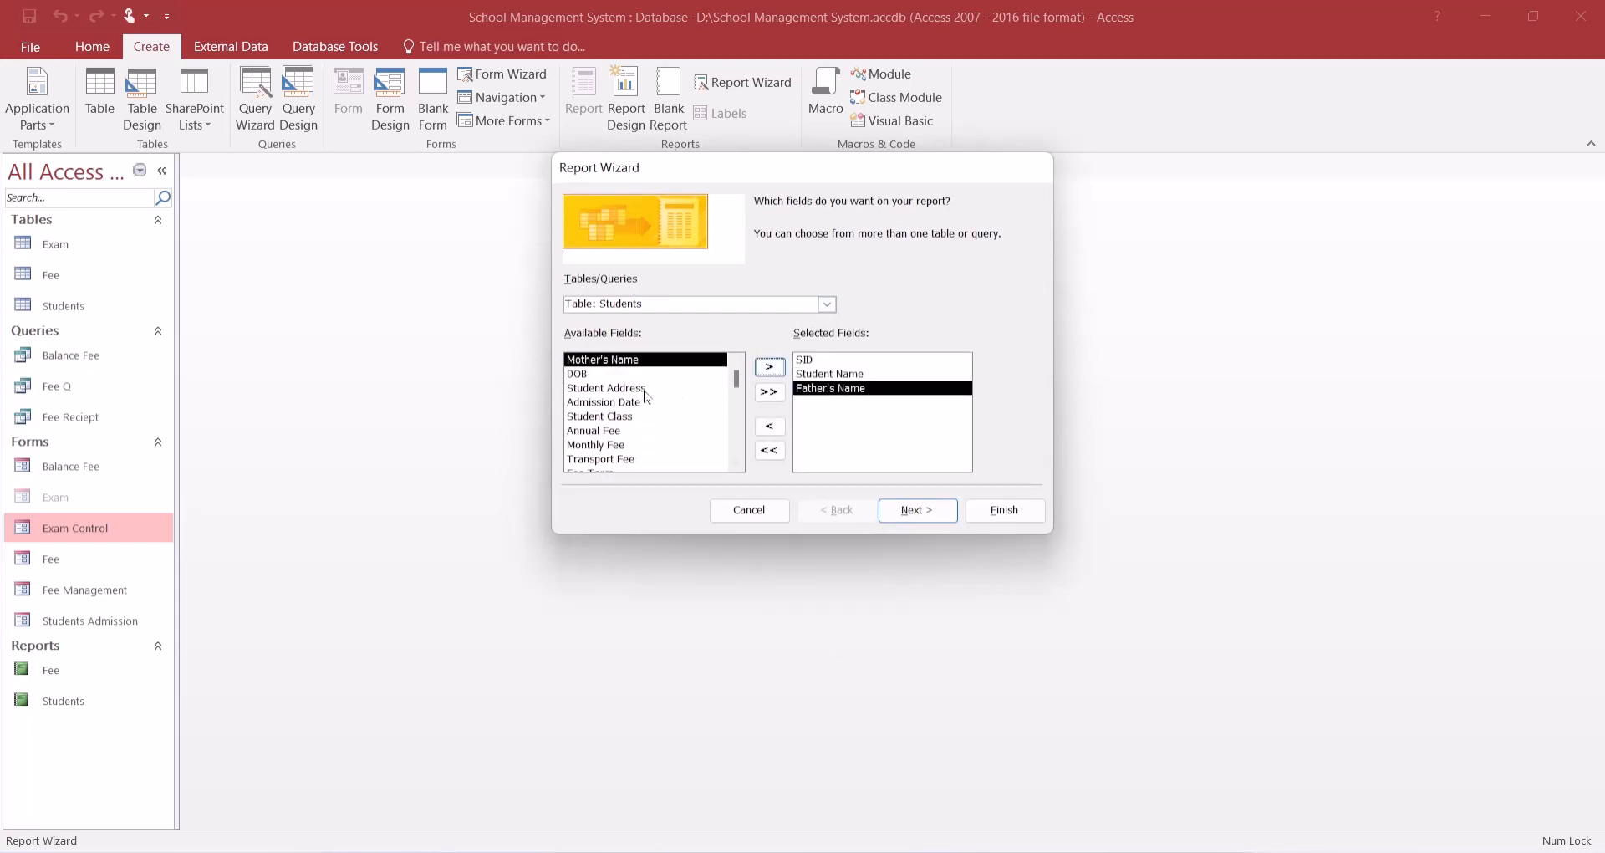
click(619, 416)
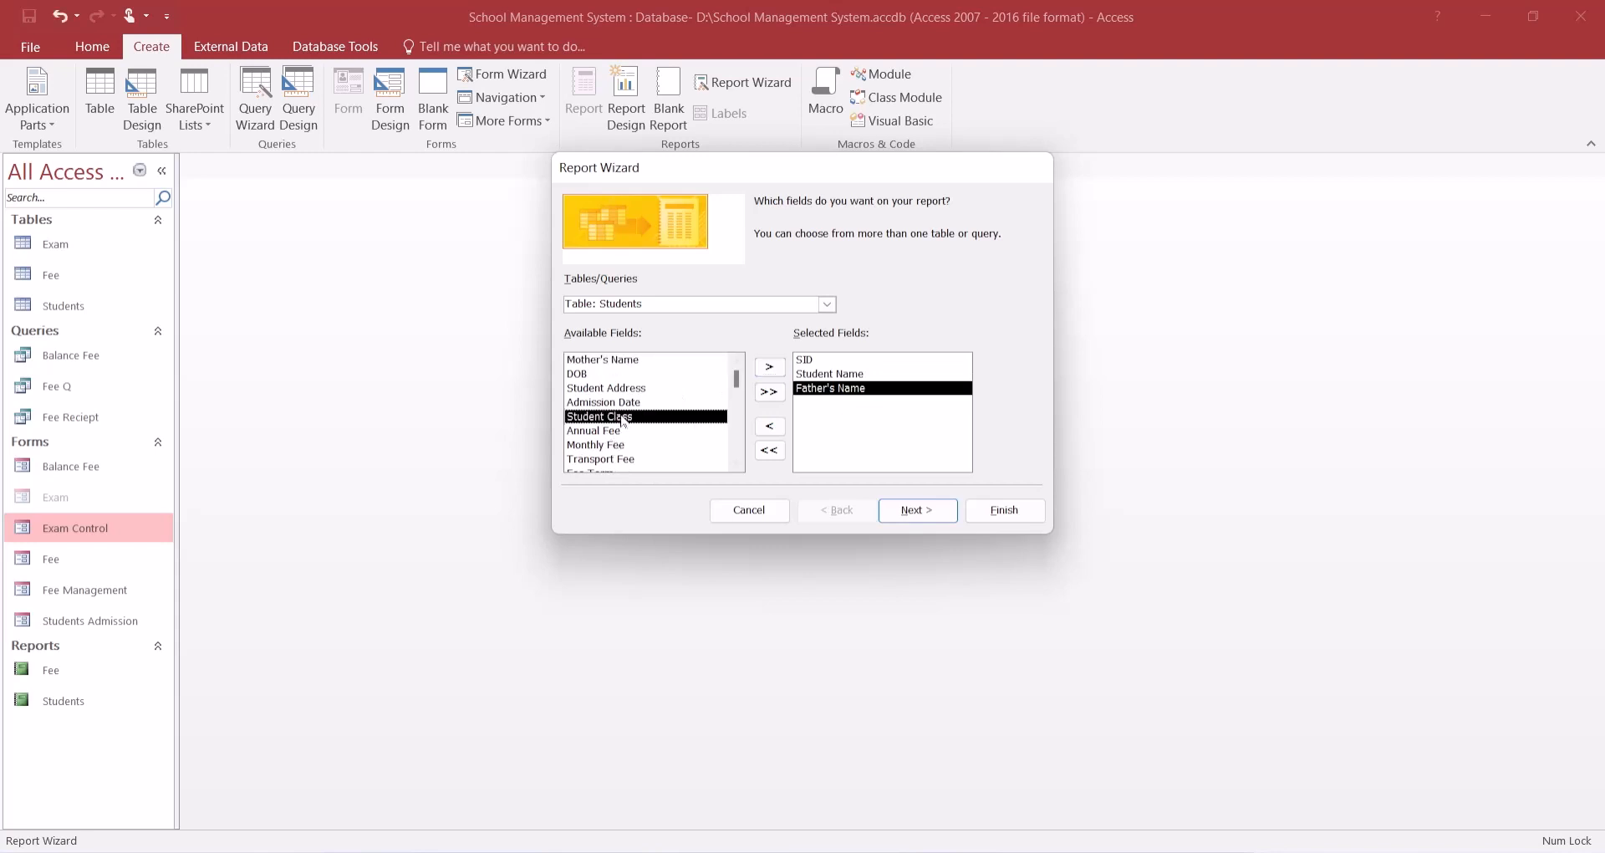
click(770, 366)
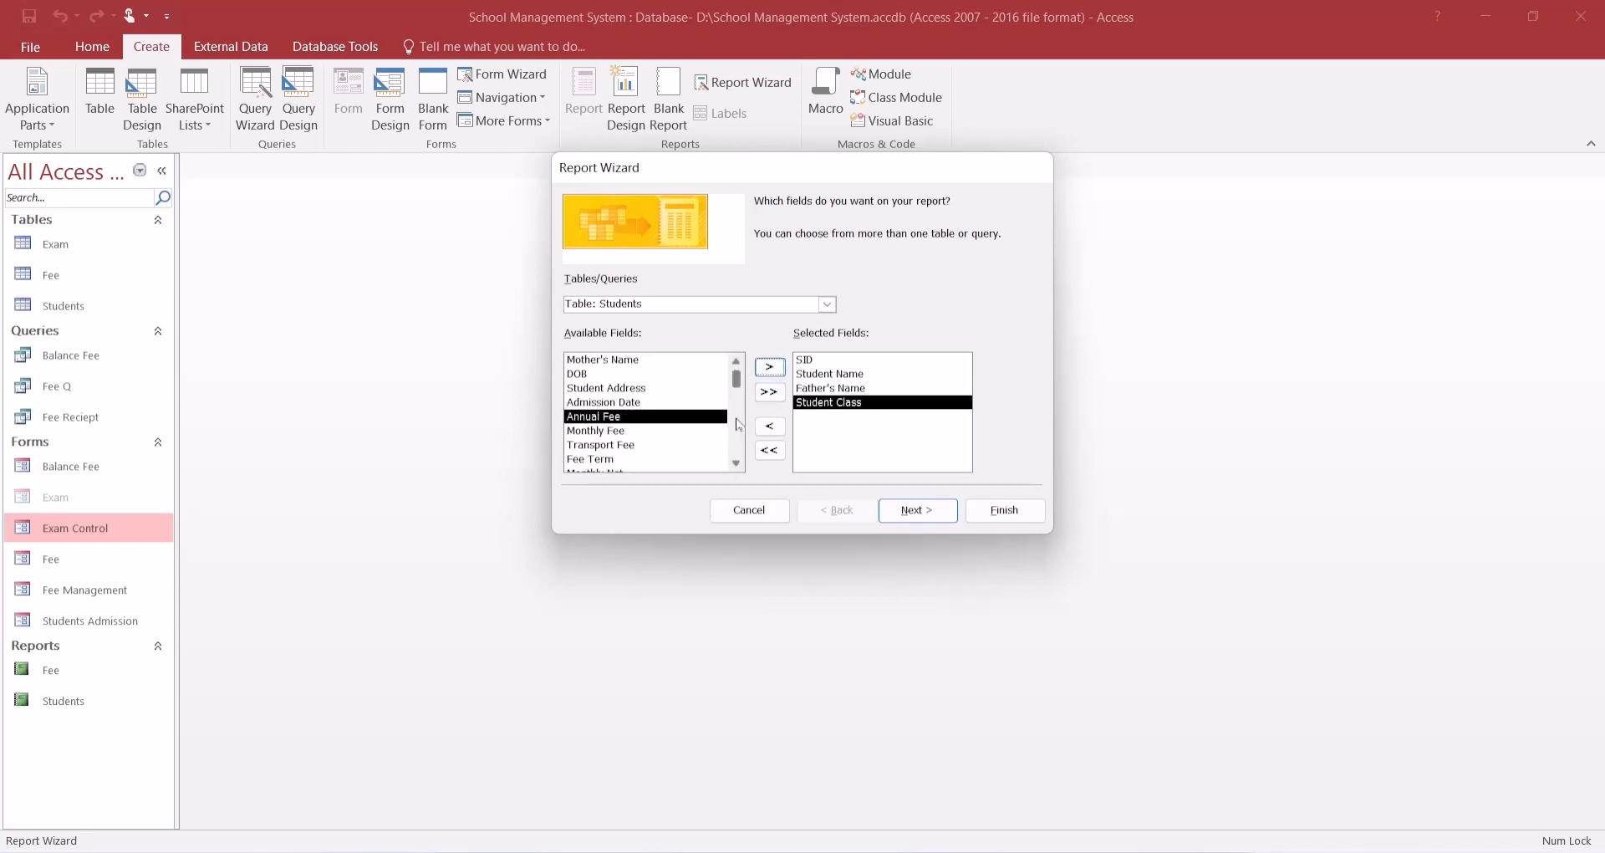
scroll(728, 428, down, 2)
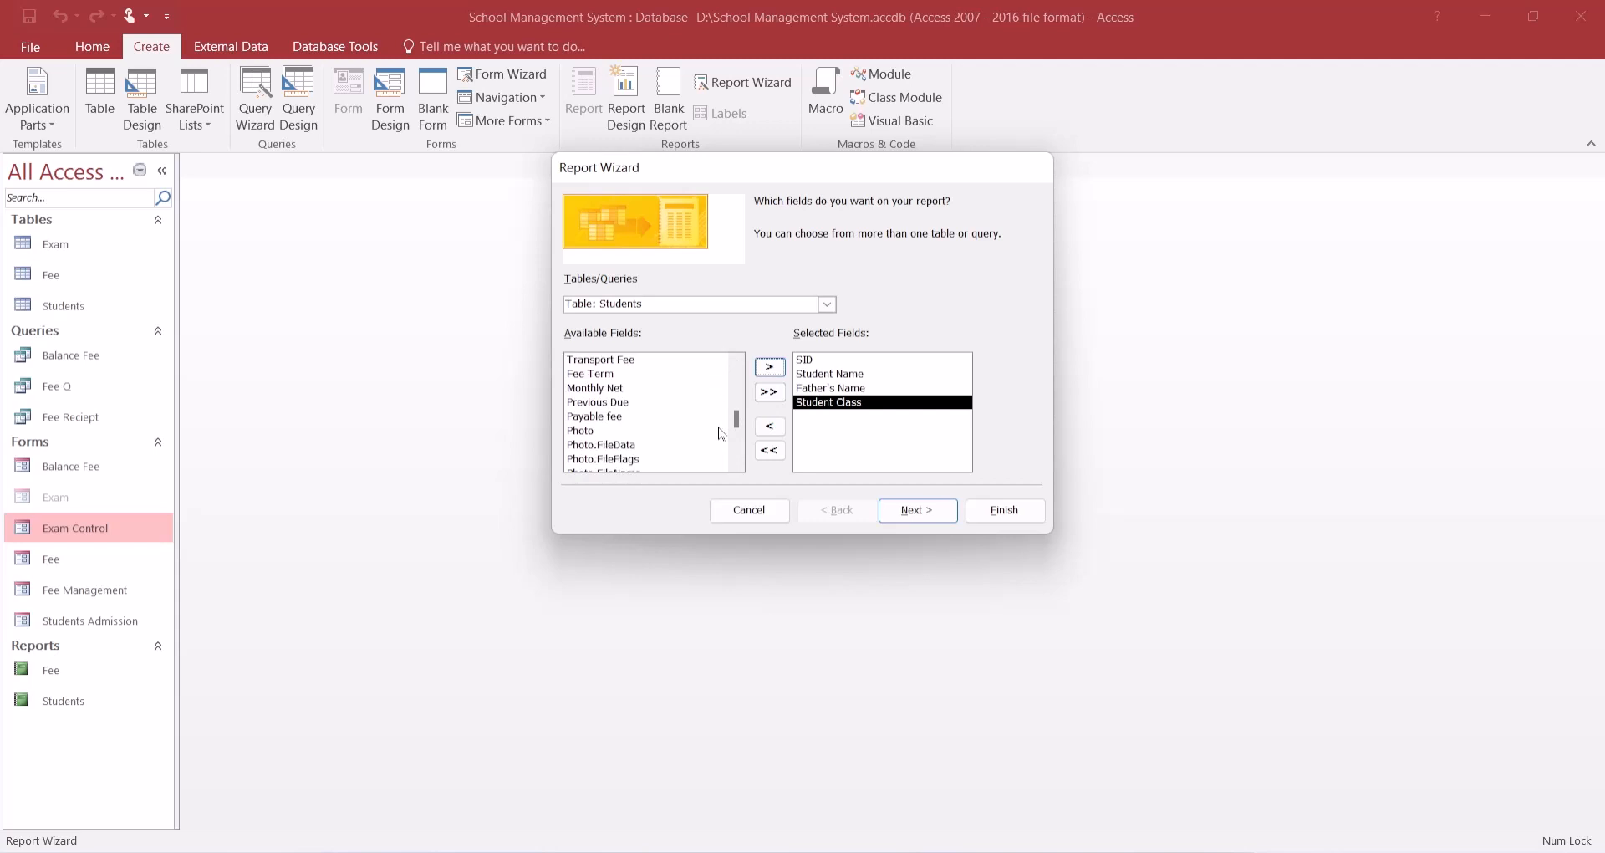
scroll(721, 433, down, 2)
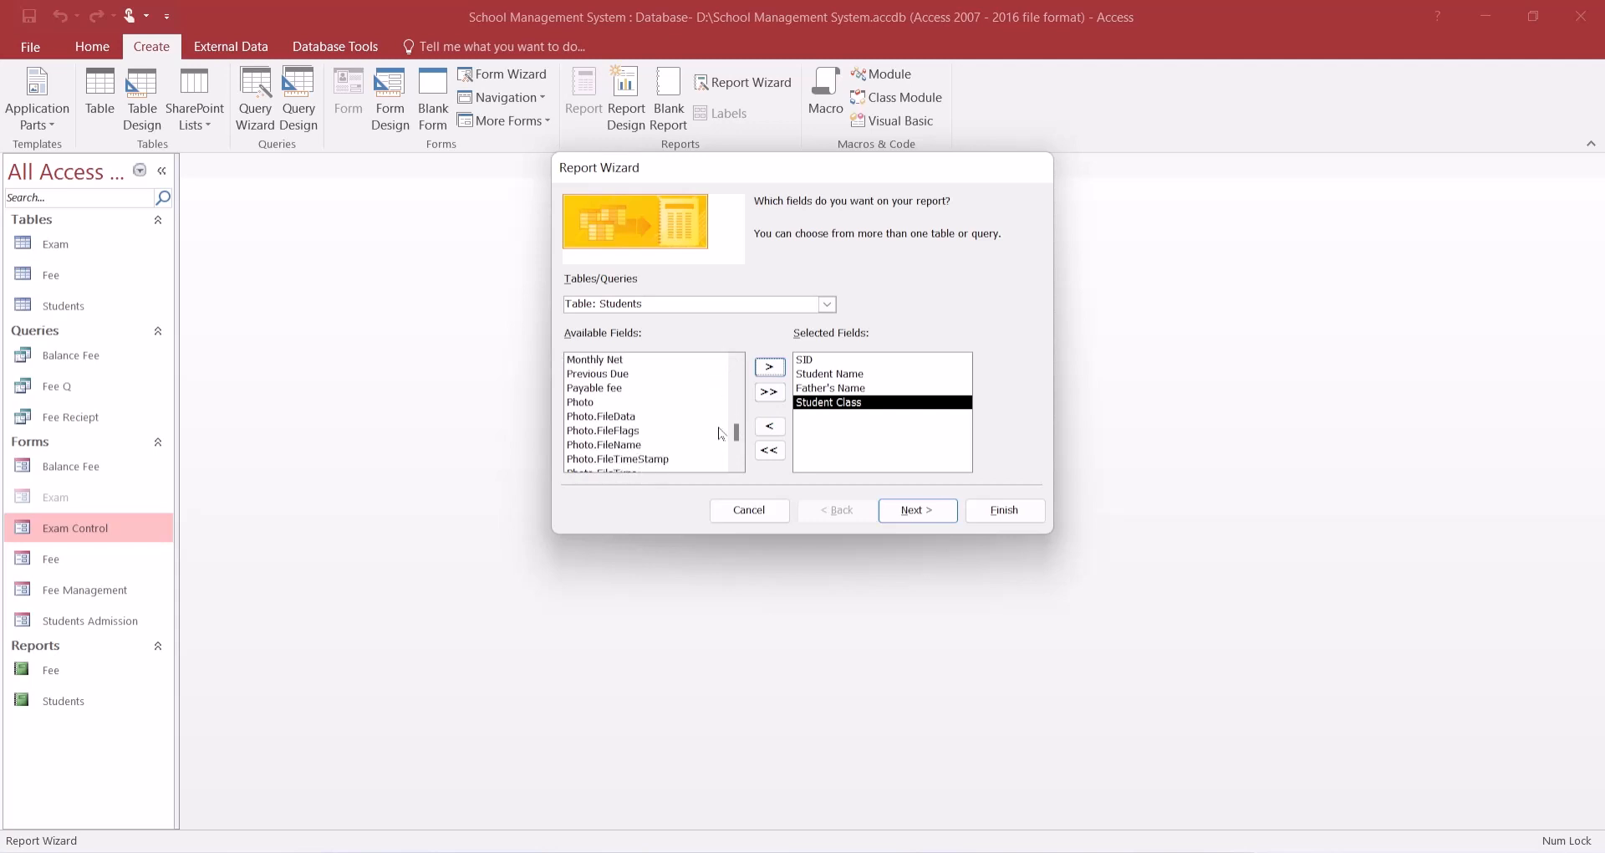
scroll(721, 431, up, 4)
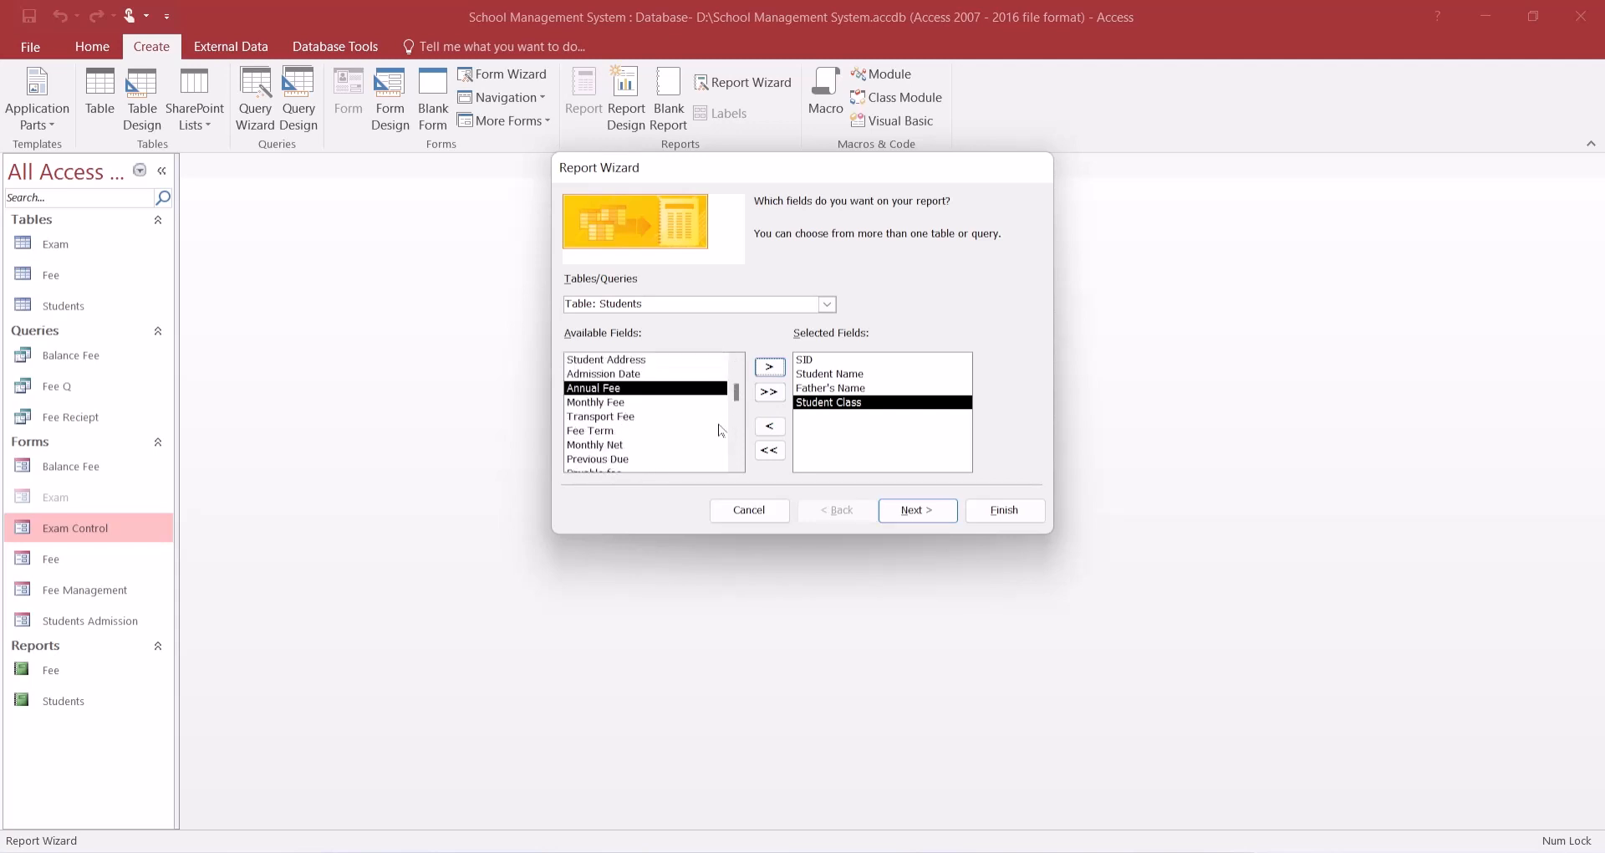
- Finish the report without grouping or sorting, in Columnar layout and Portrait orientation, opening it to modify the design
click(923, 512)
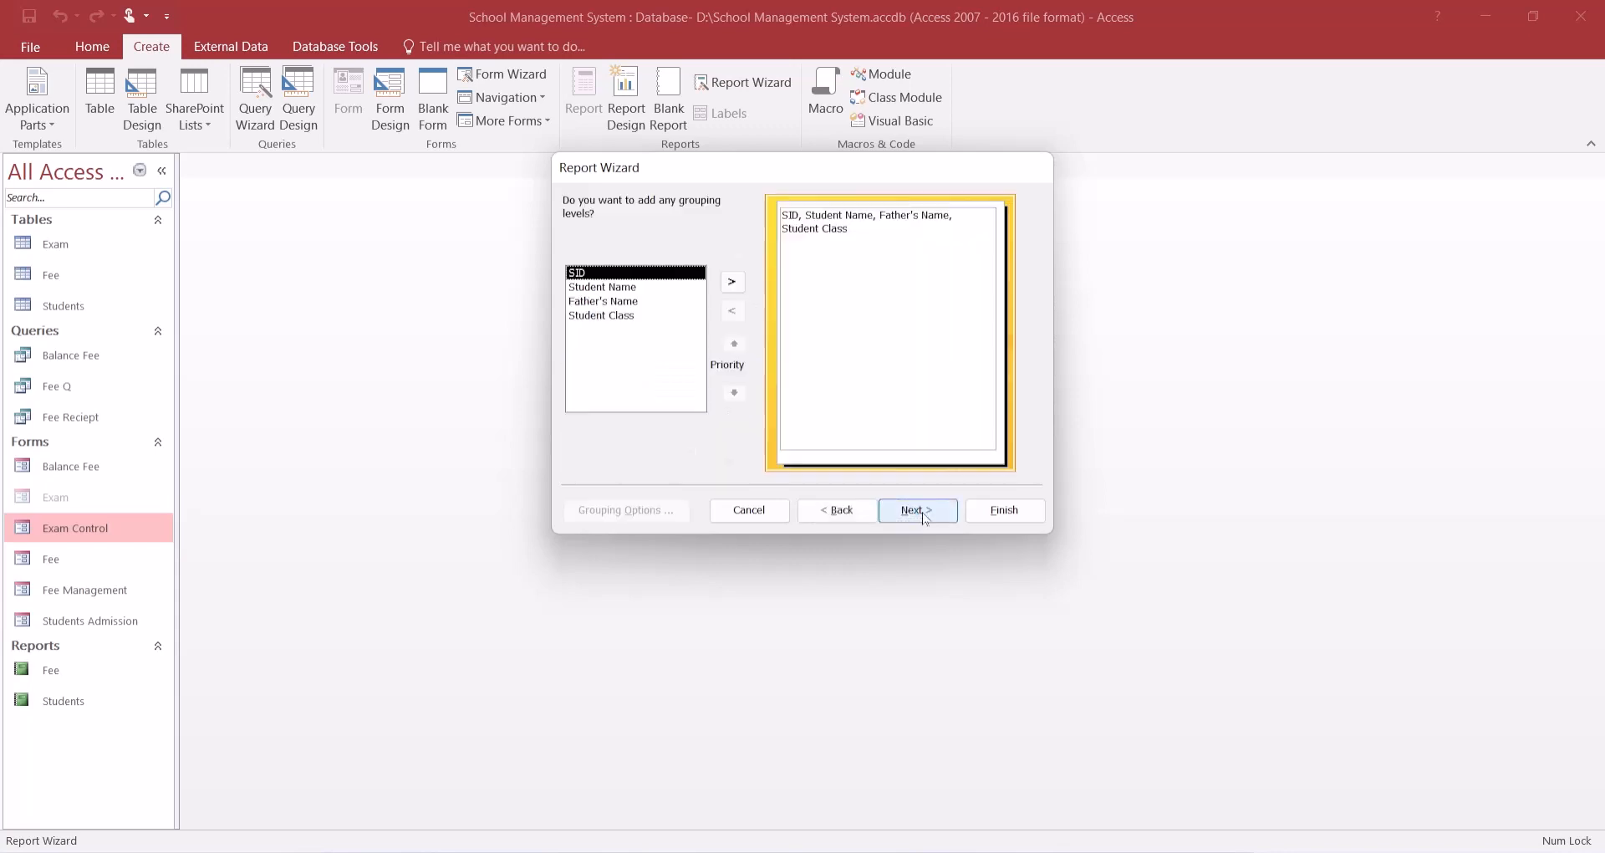
click(908, 513)
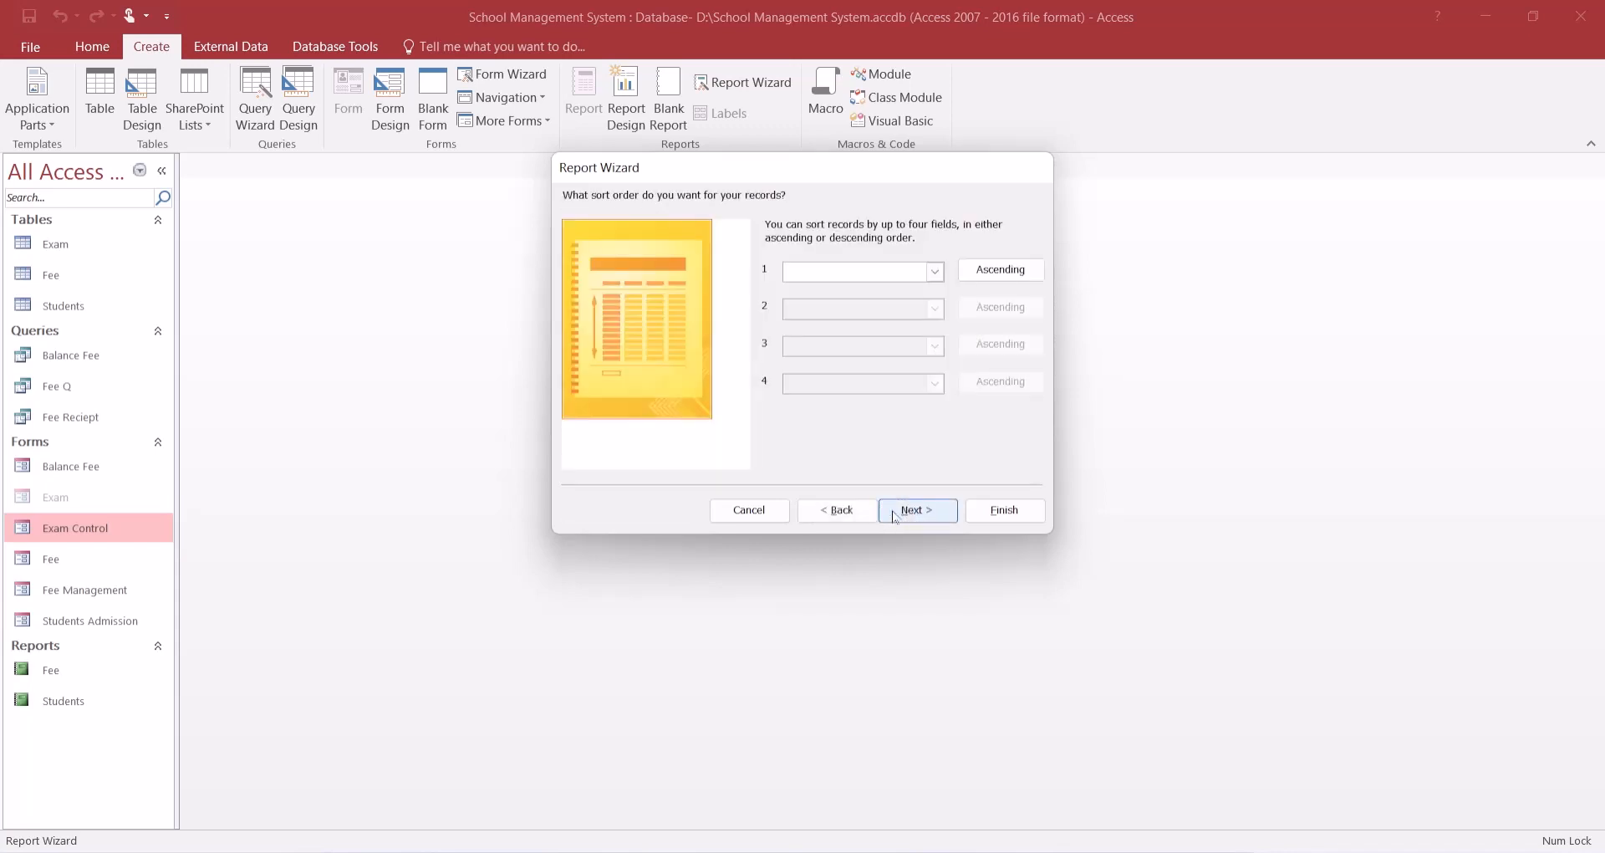
click(896, 514)
click(873, 246)
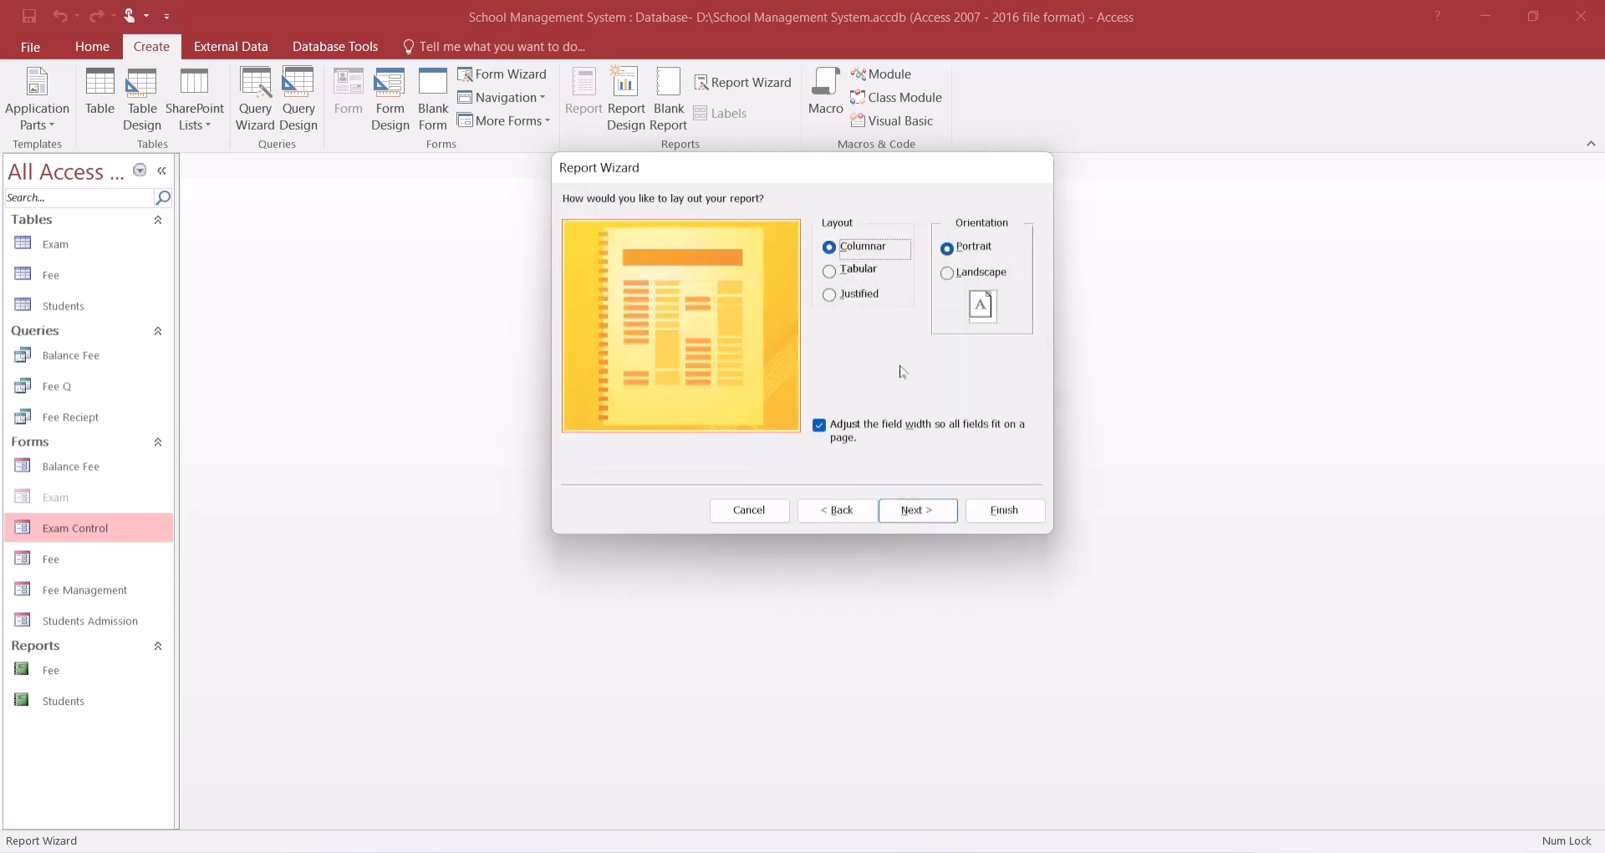
click(915, 511)
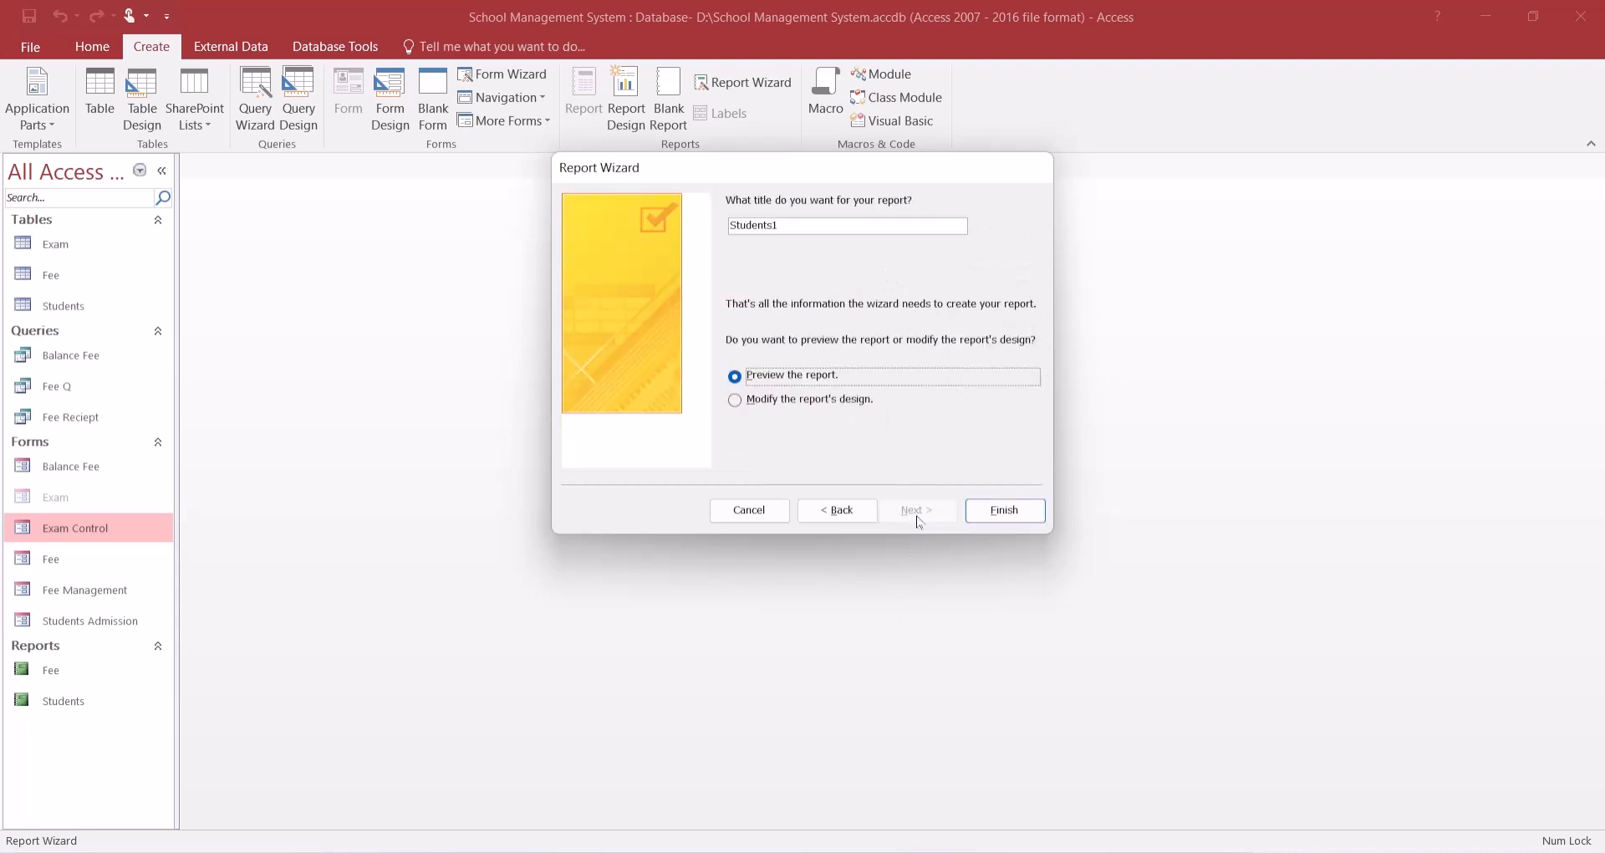
click(814, 400)
click(1006, 512)
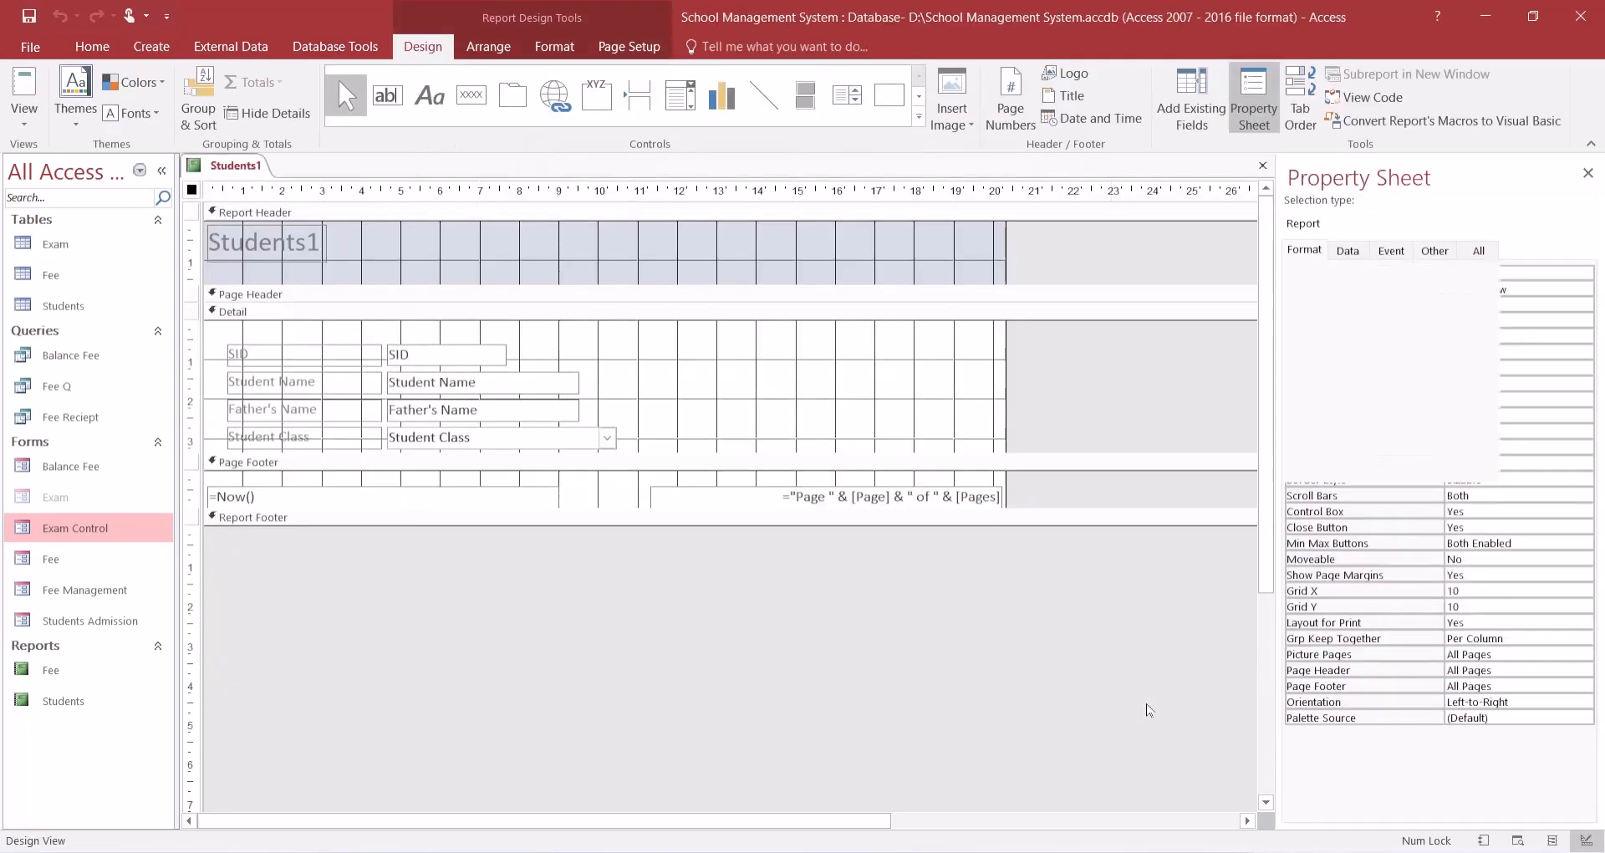
- Delete the report header and footer sections and enlarge the Page Header section to about 1.4 cm high
right_click(834, 354)
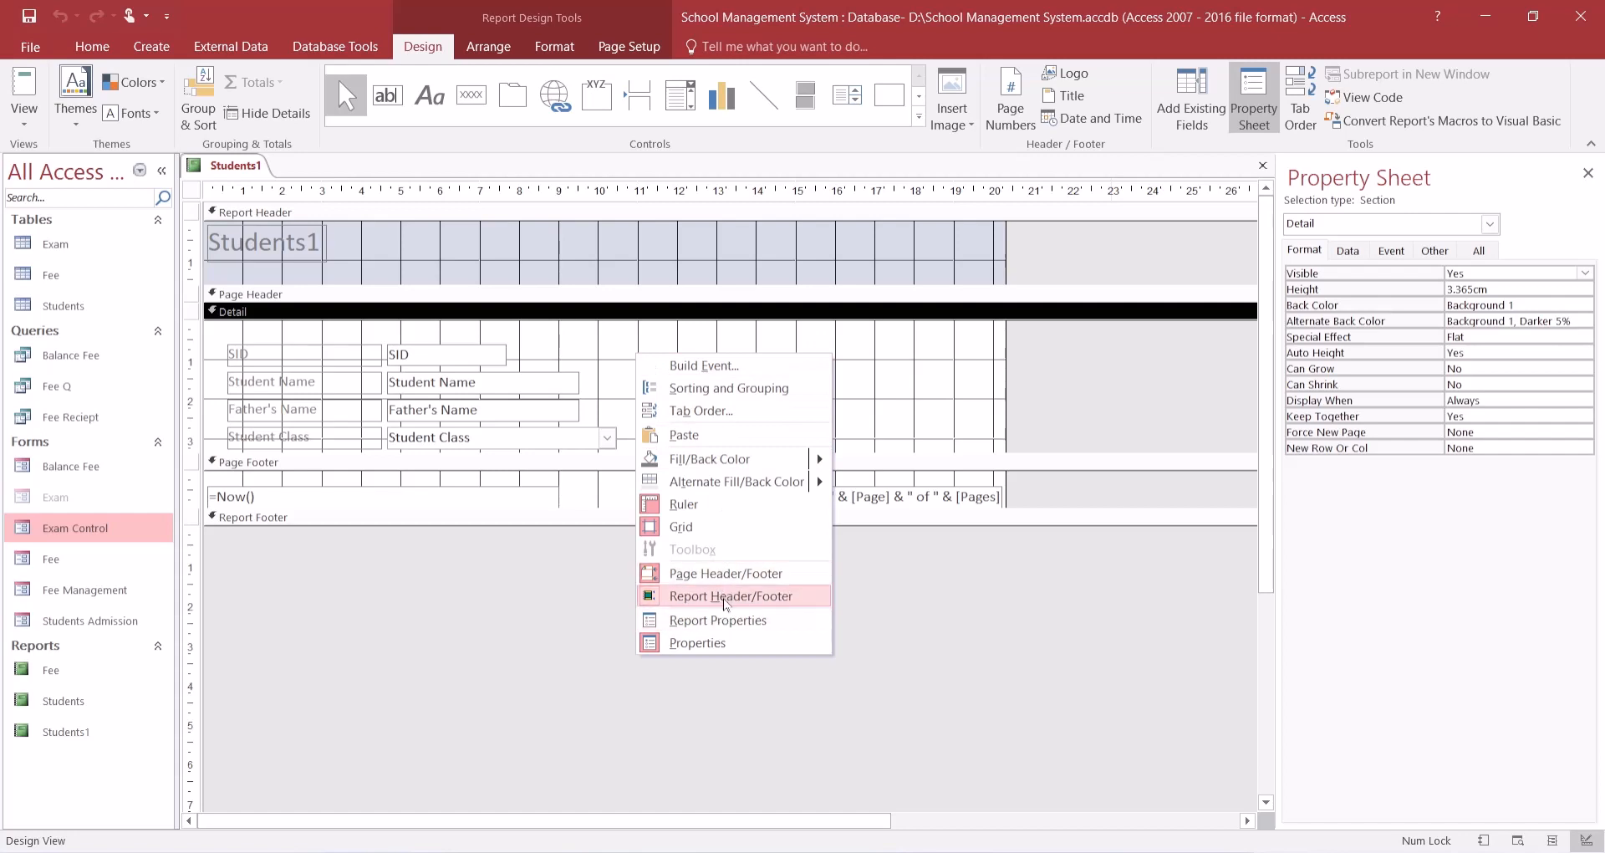
click(724, 600)
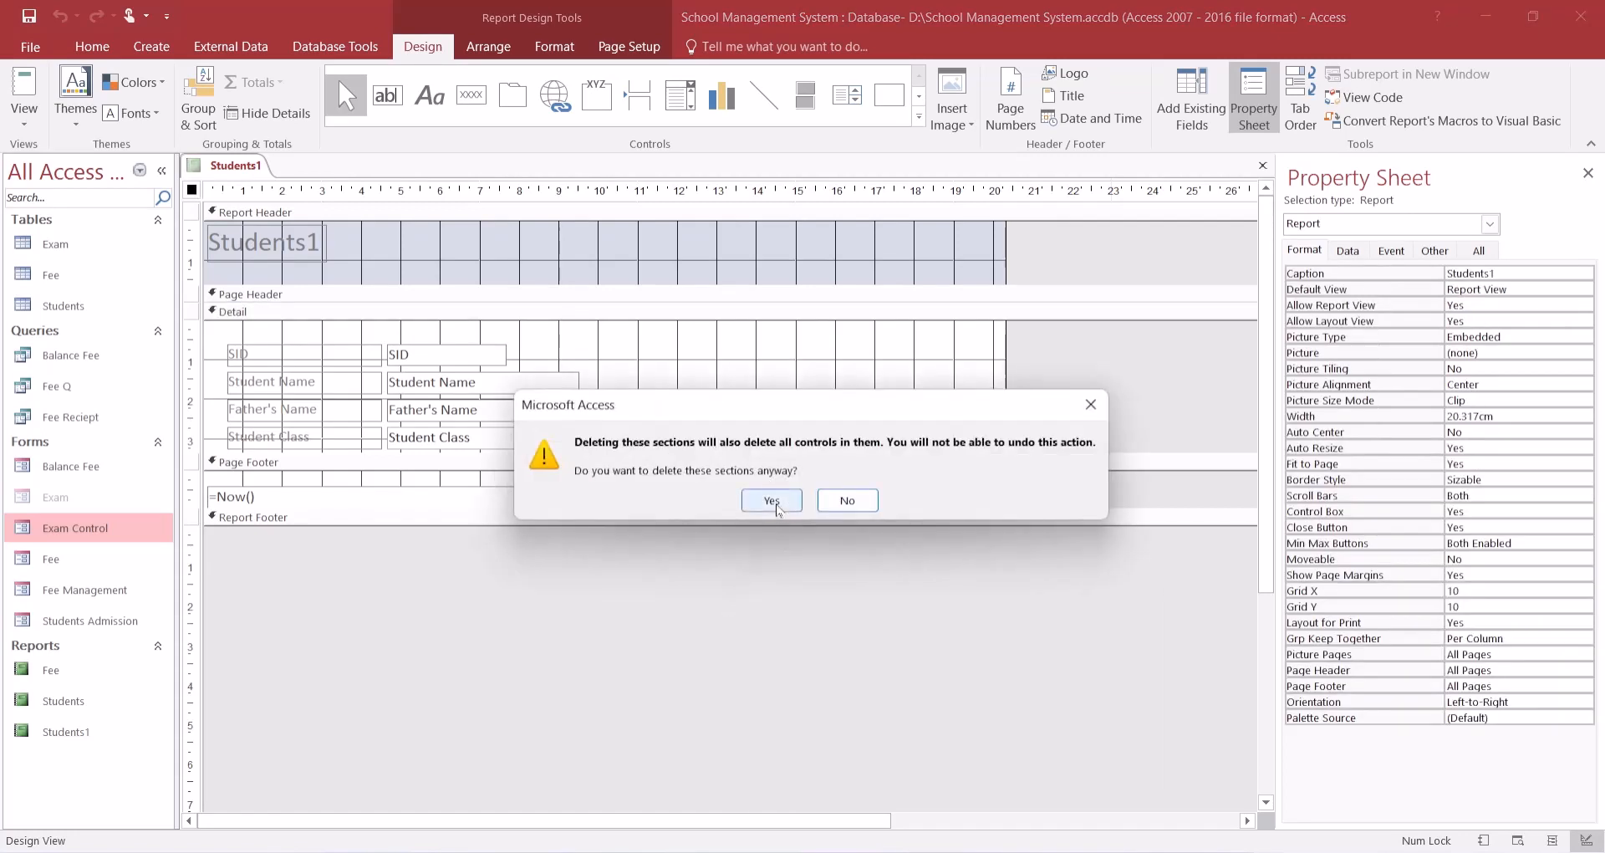
click(776, 505)
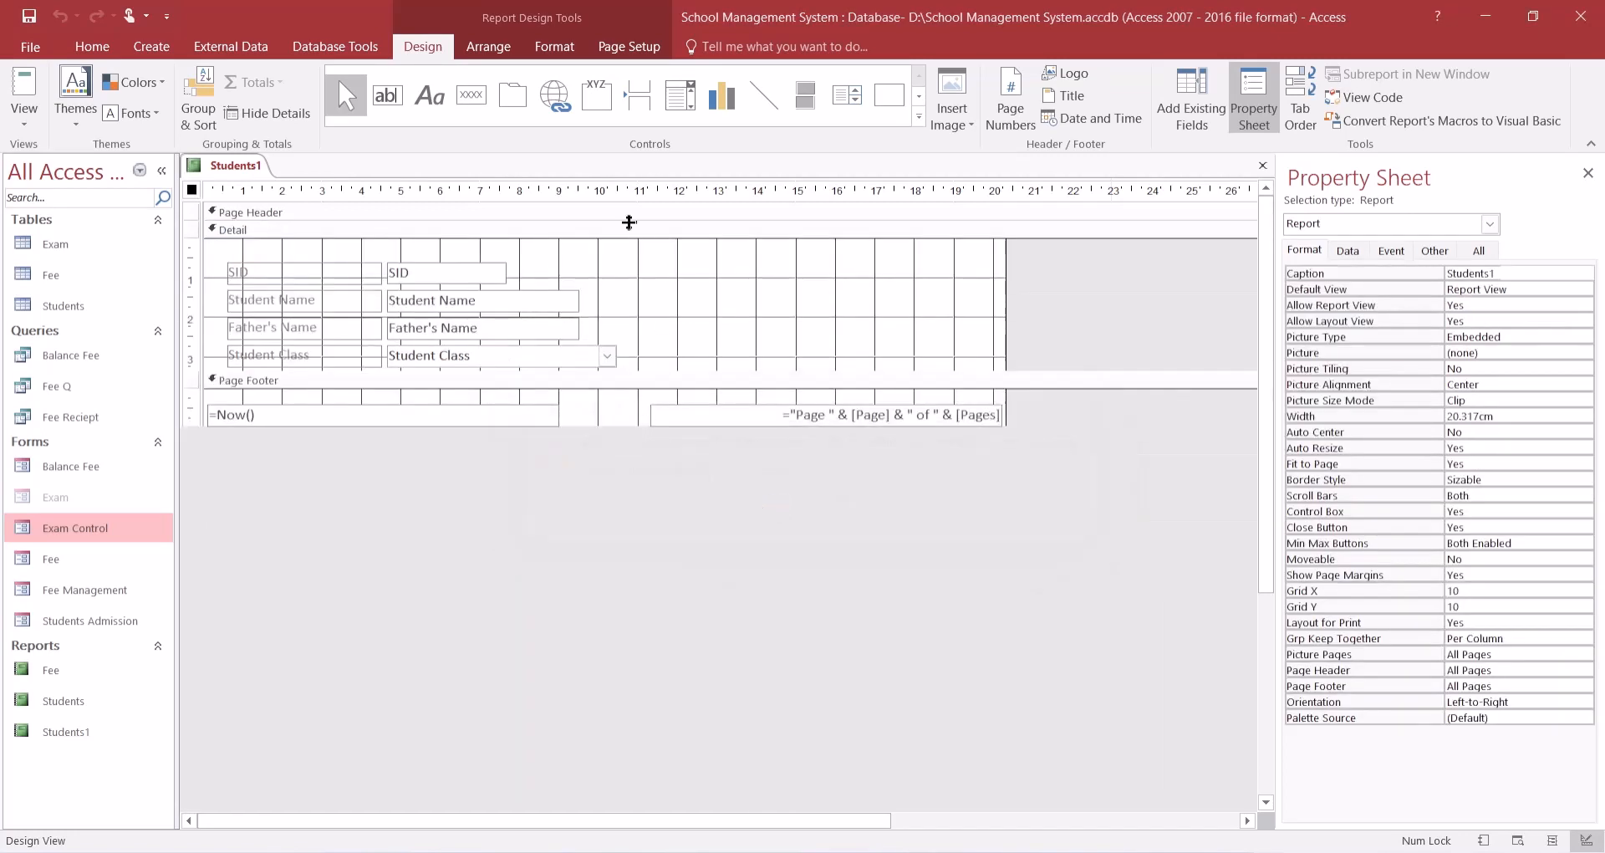
click(630, 223)
drag(631, 223, 221, 435)
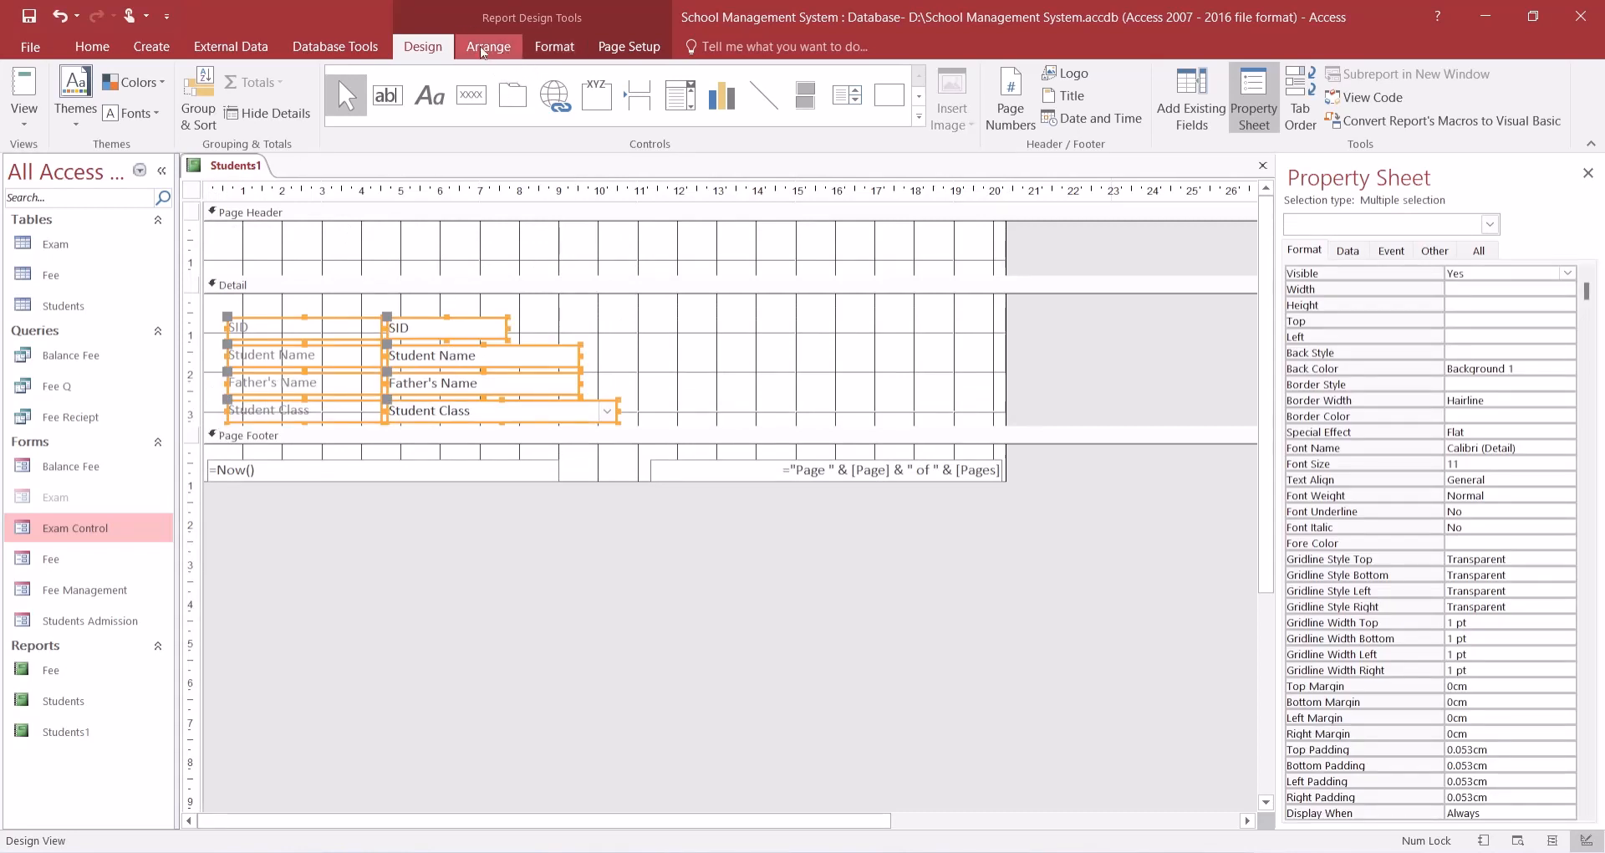
- Apply a stacked layout to all the Detail controls to even out their widths, and remove the layout grouping
click(487, 48)
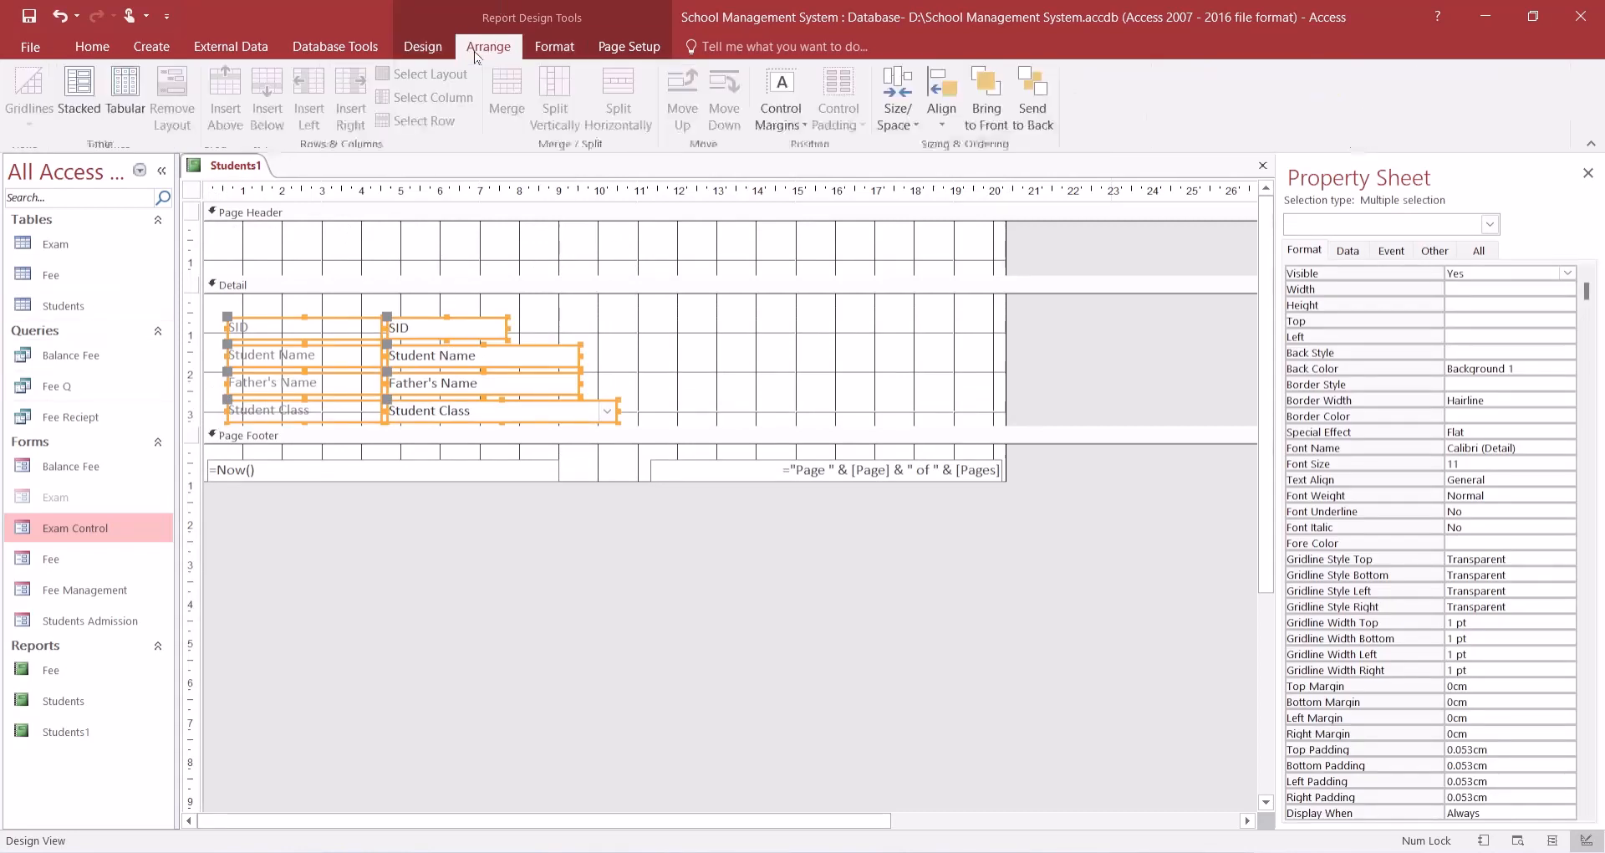
click(79, 96)
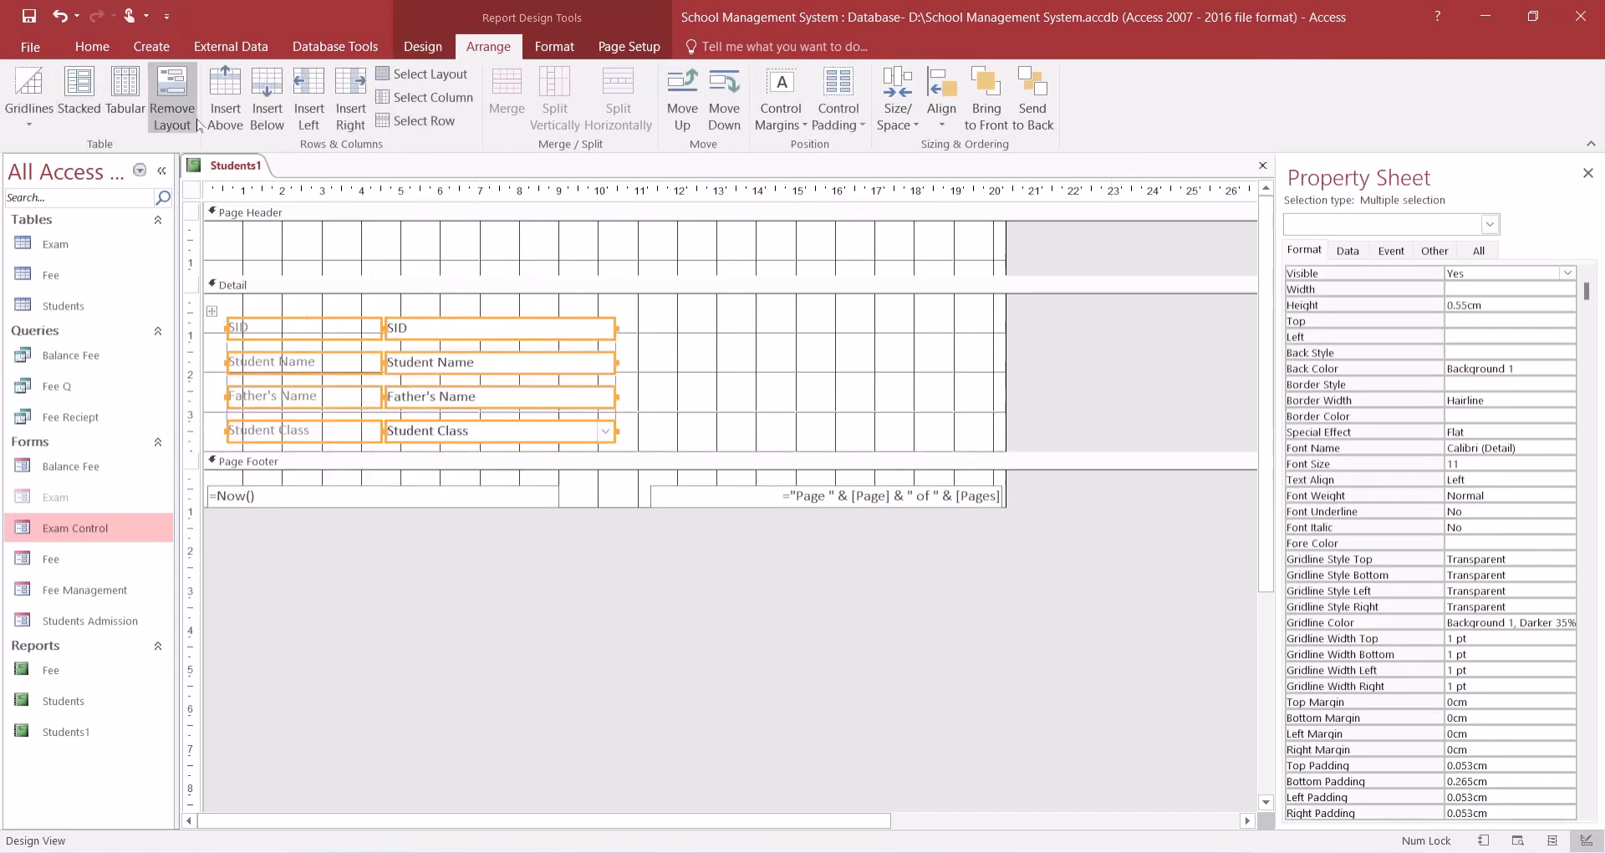
click(175, 97)
- Move Father's Name and Student Class beside SID and Student Name, and group each pair in its own stacked layout
drag(648, 386, 248, 453)
drag(475, 405, 868, 338)
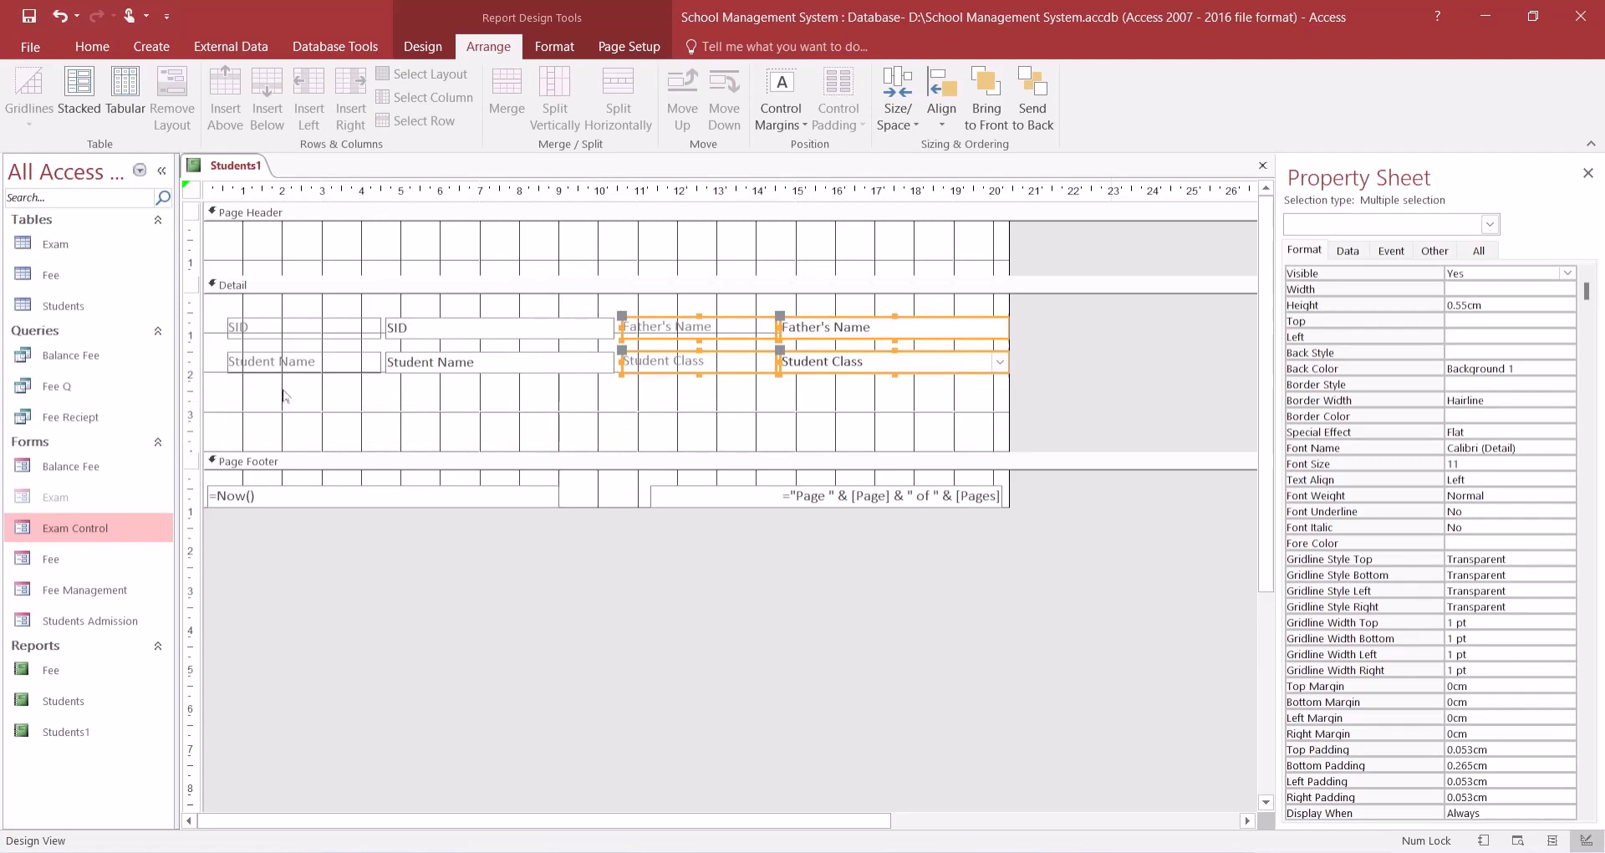
drag(291, 396, 393, 324)
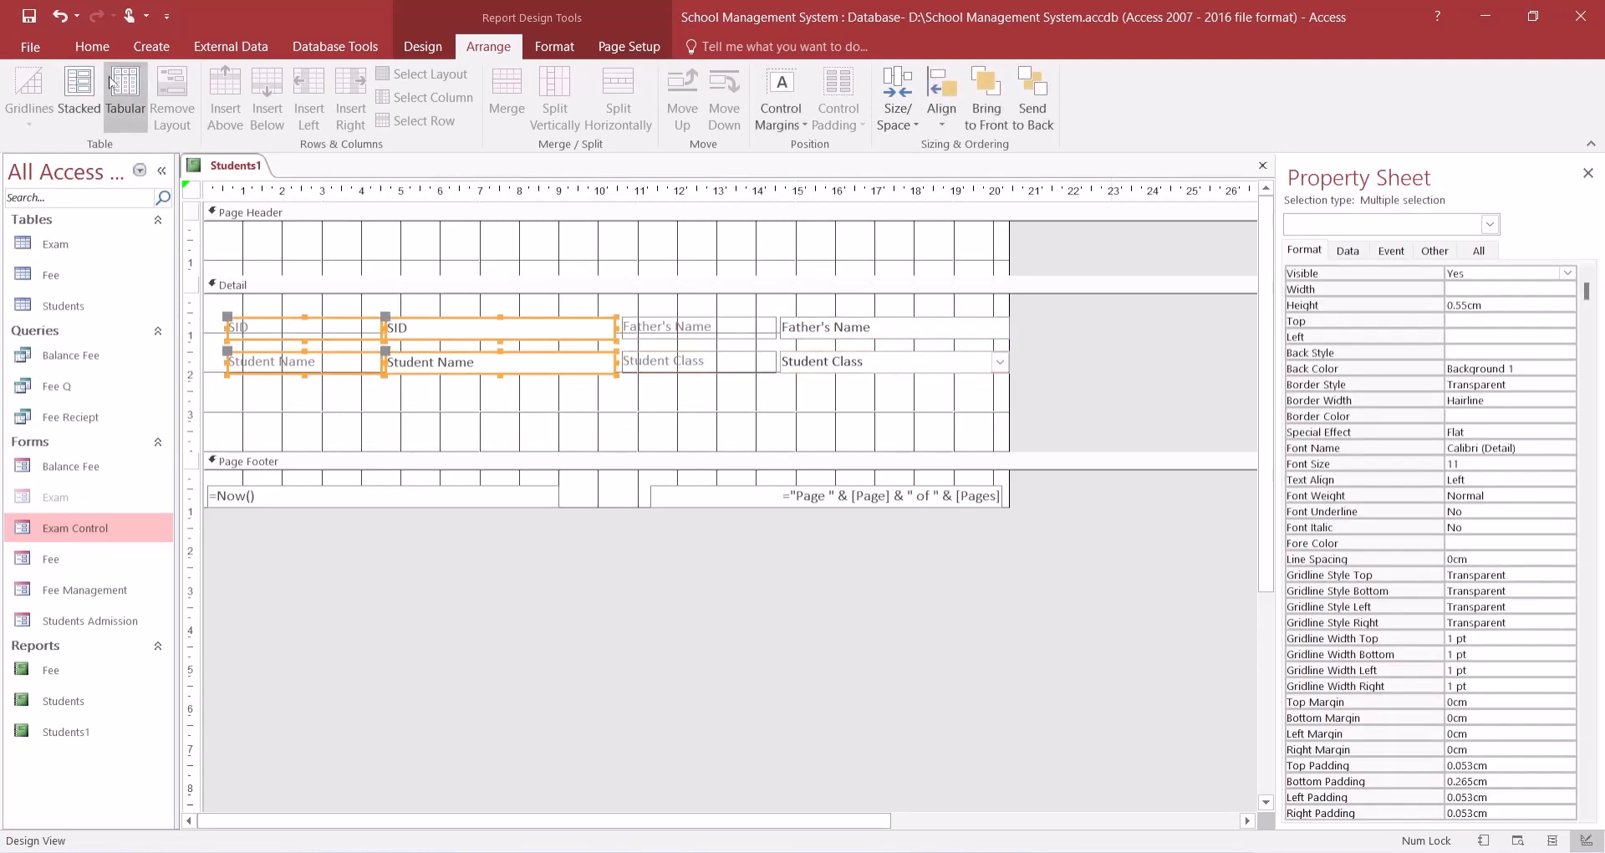
click(88, 93)
drag(671, 393, 895, 332)
click(79, 94)
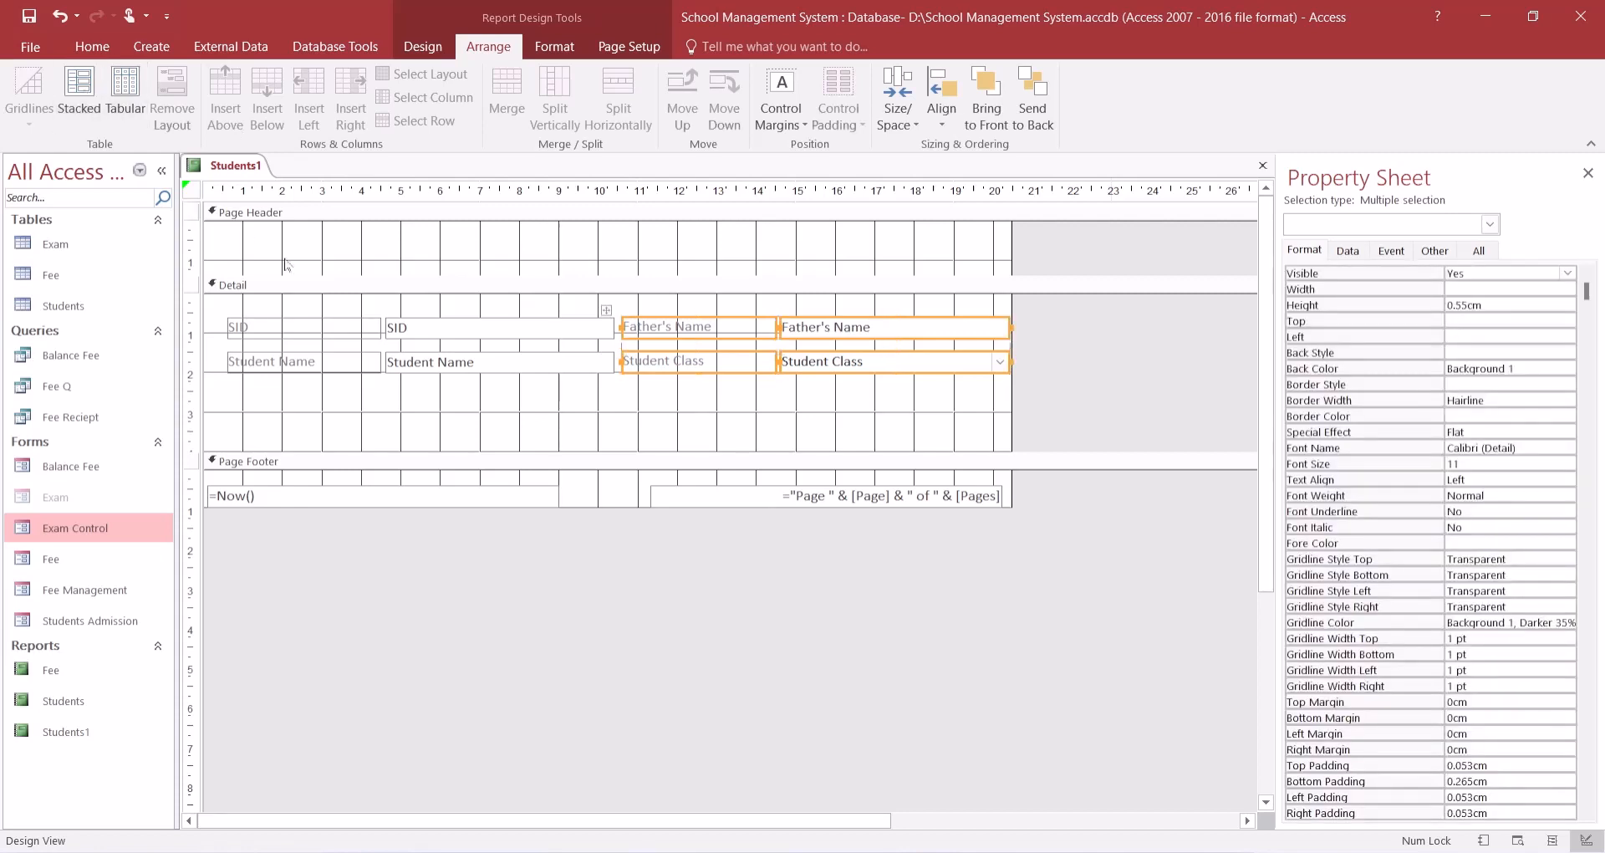
- Shift both stacked field blocks slightly to the left and narrow the report to about 20.2 cm
click(294, 328)
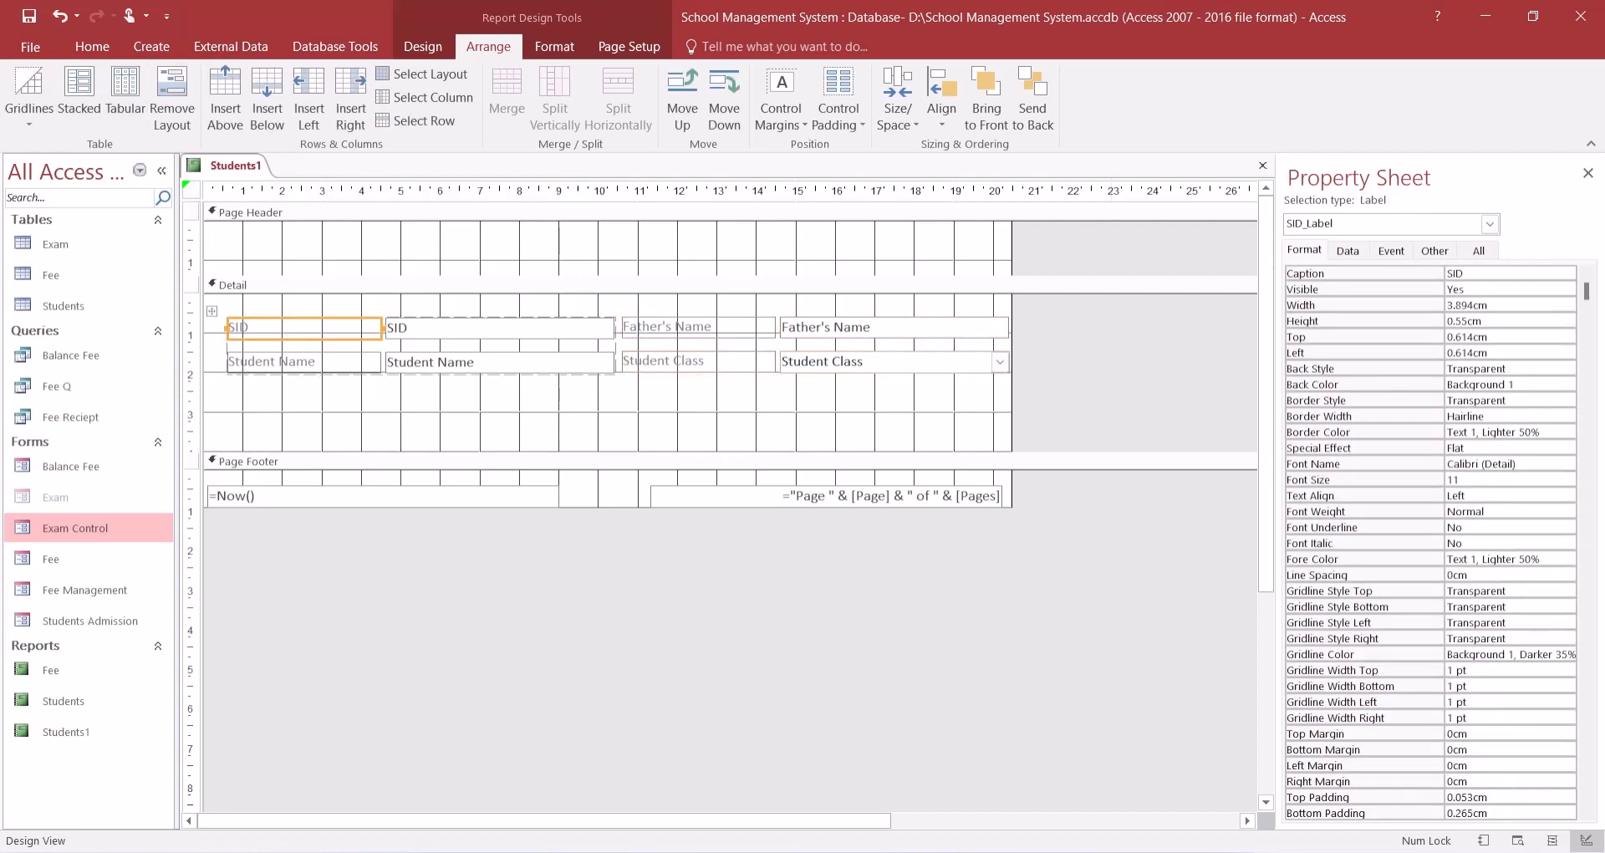
click(209, 309)
drag(210, 309, 197, 308)
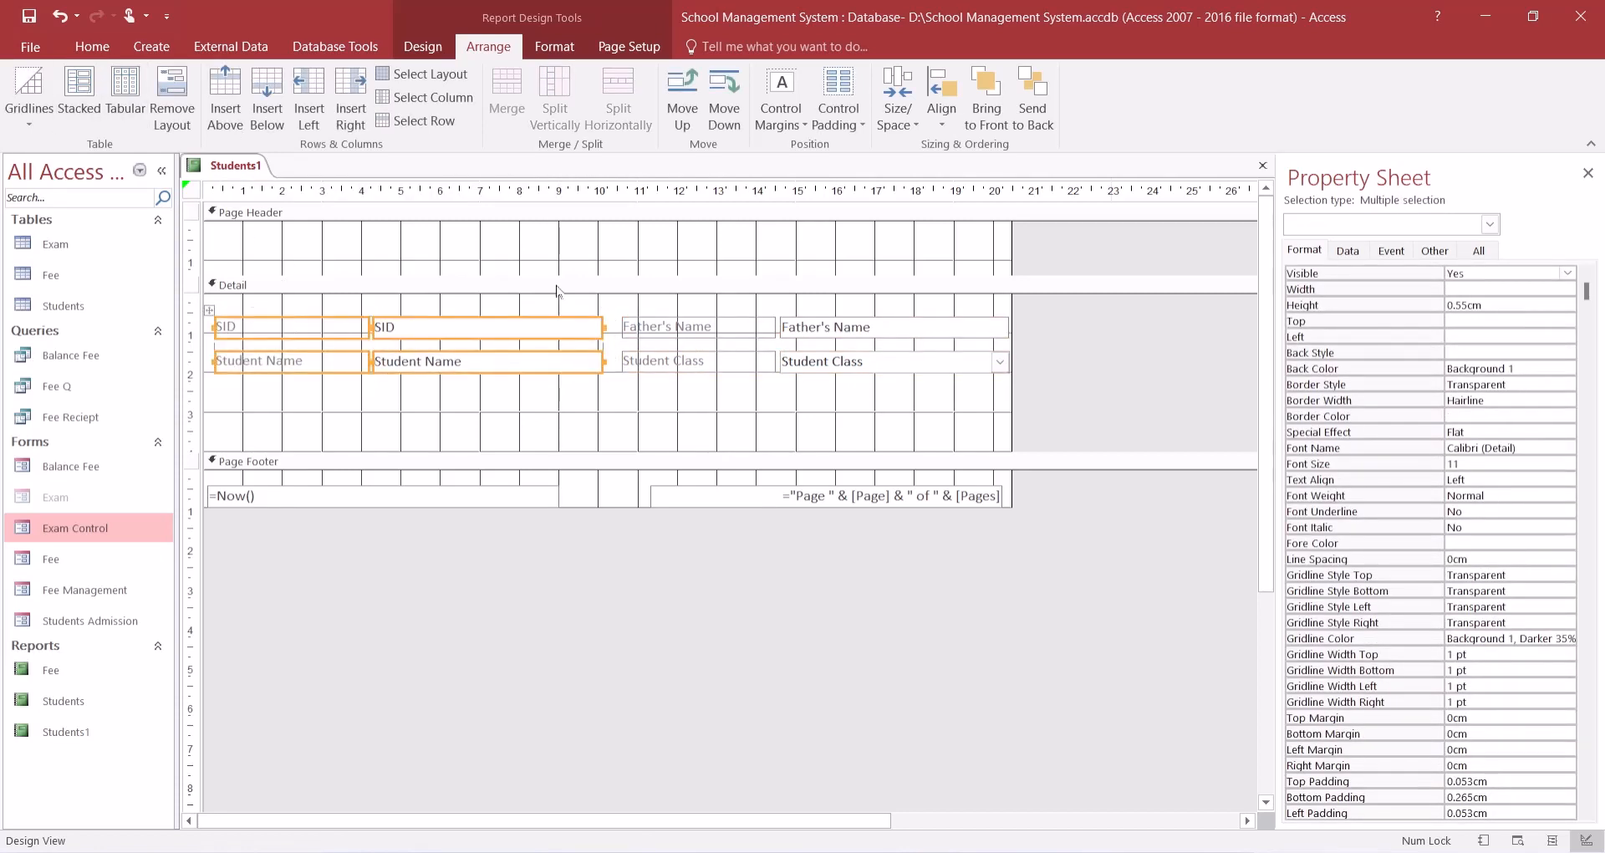
click(646, 331)
mouse_move(607, 308)
mouse_down()
mouse_move(591, 309)
mouse_move(600, 327)
mouse_up()
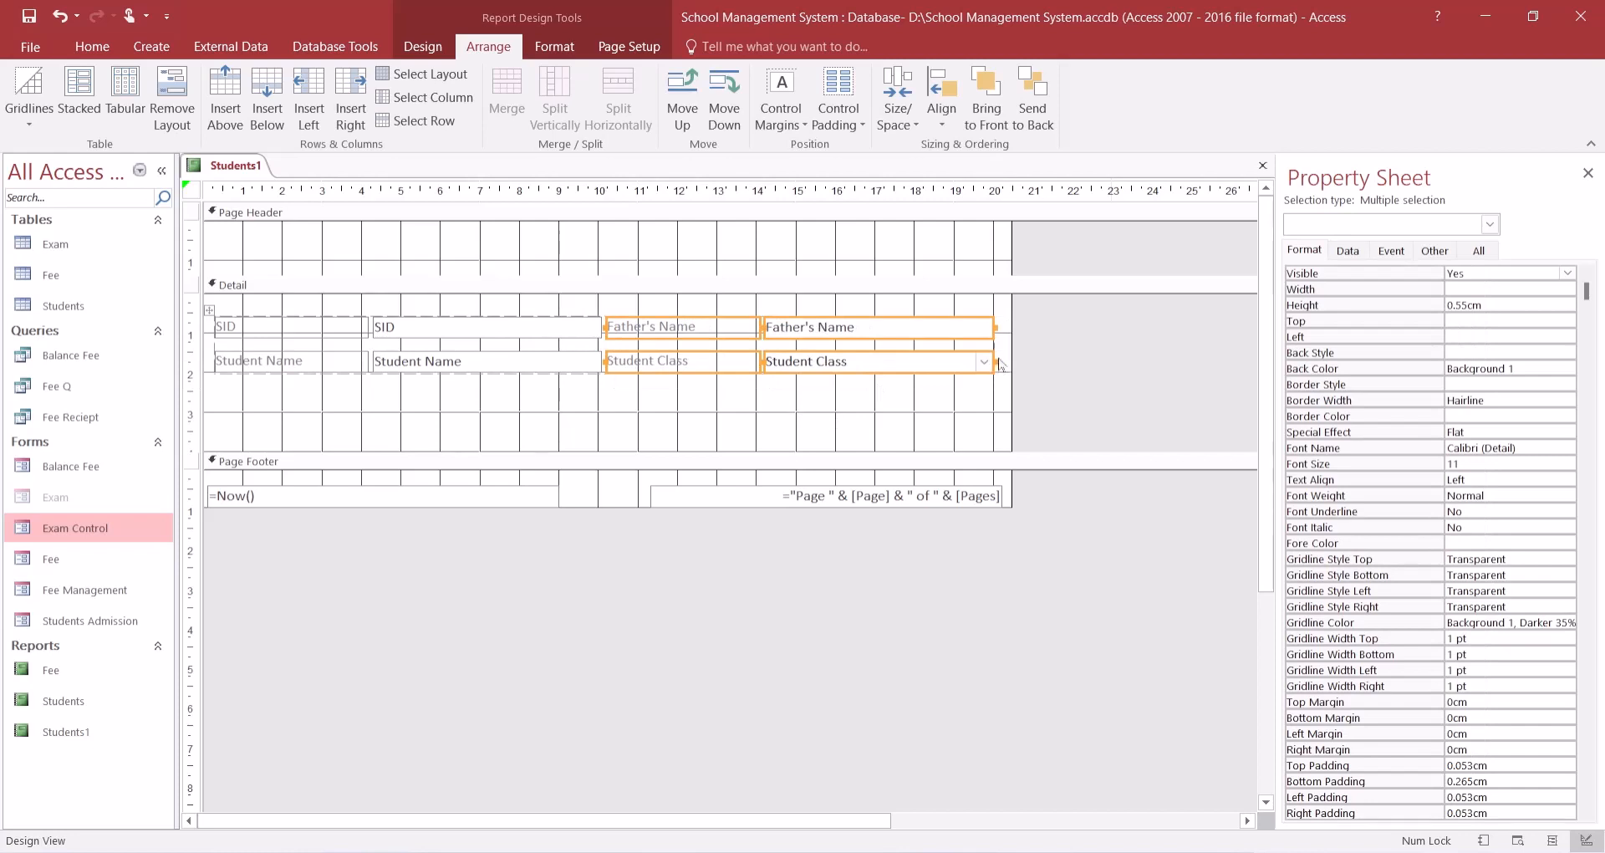
drag(1002, 354, 999, 380)
- Delete the page-number text box from the Page Footer and trim the report width to about 20 cm
click(804, 502)
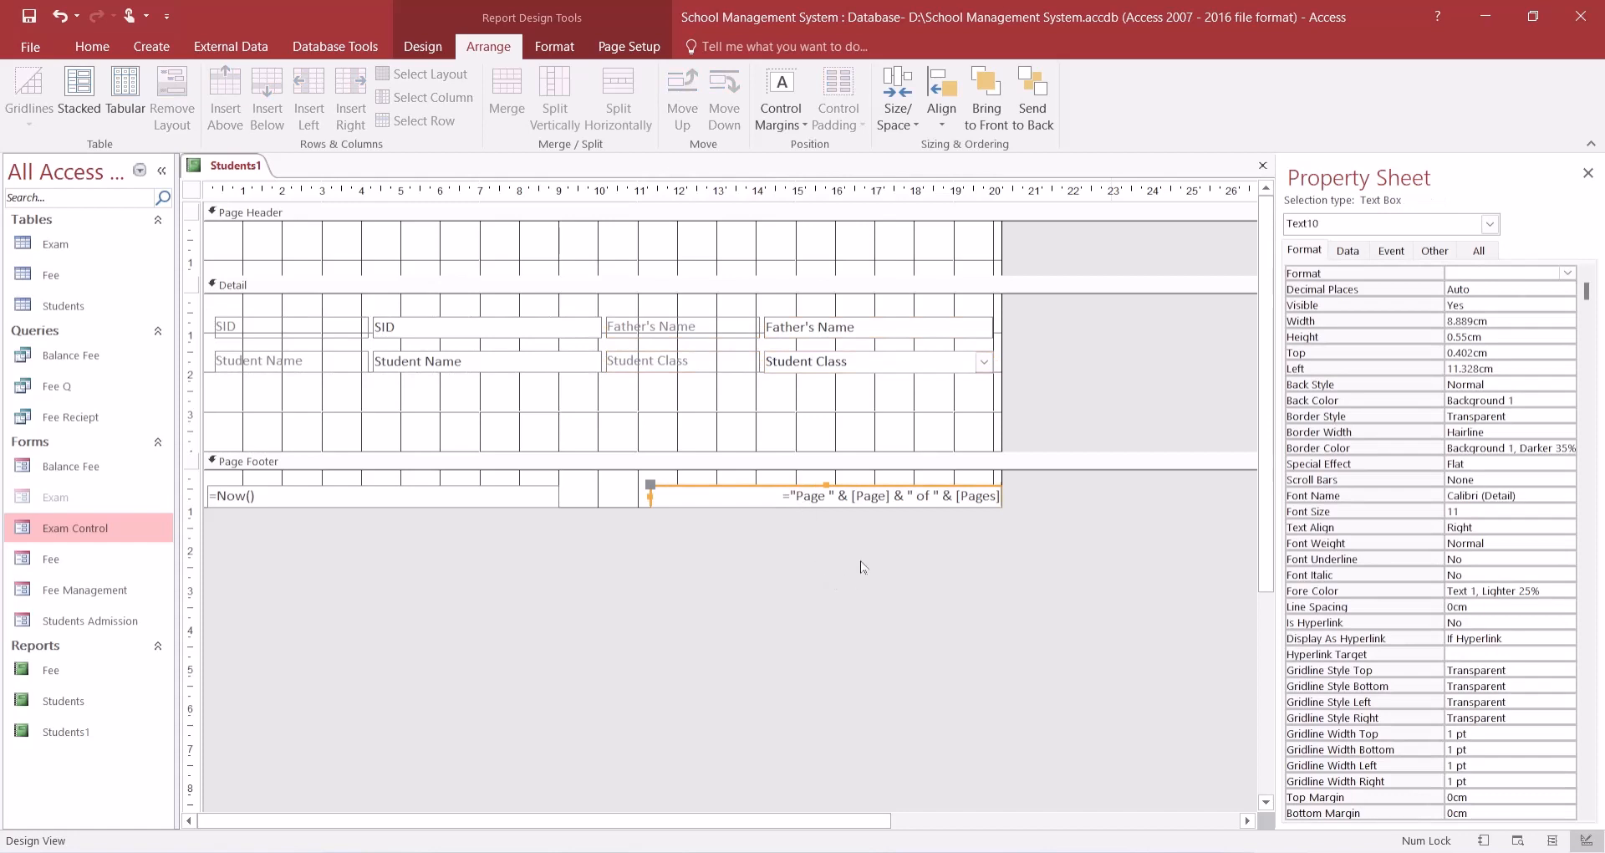
key(Delete)
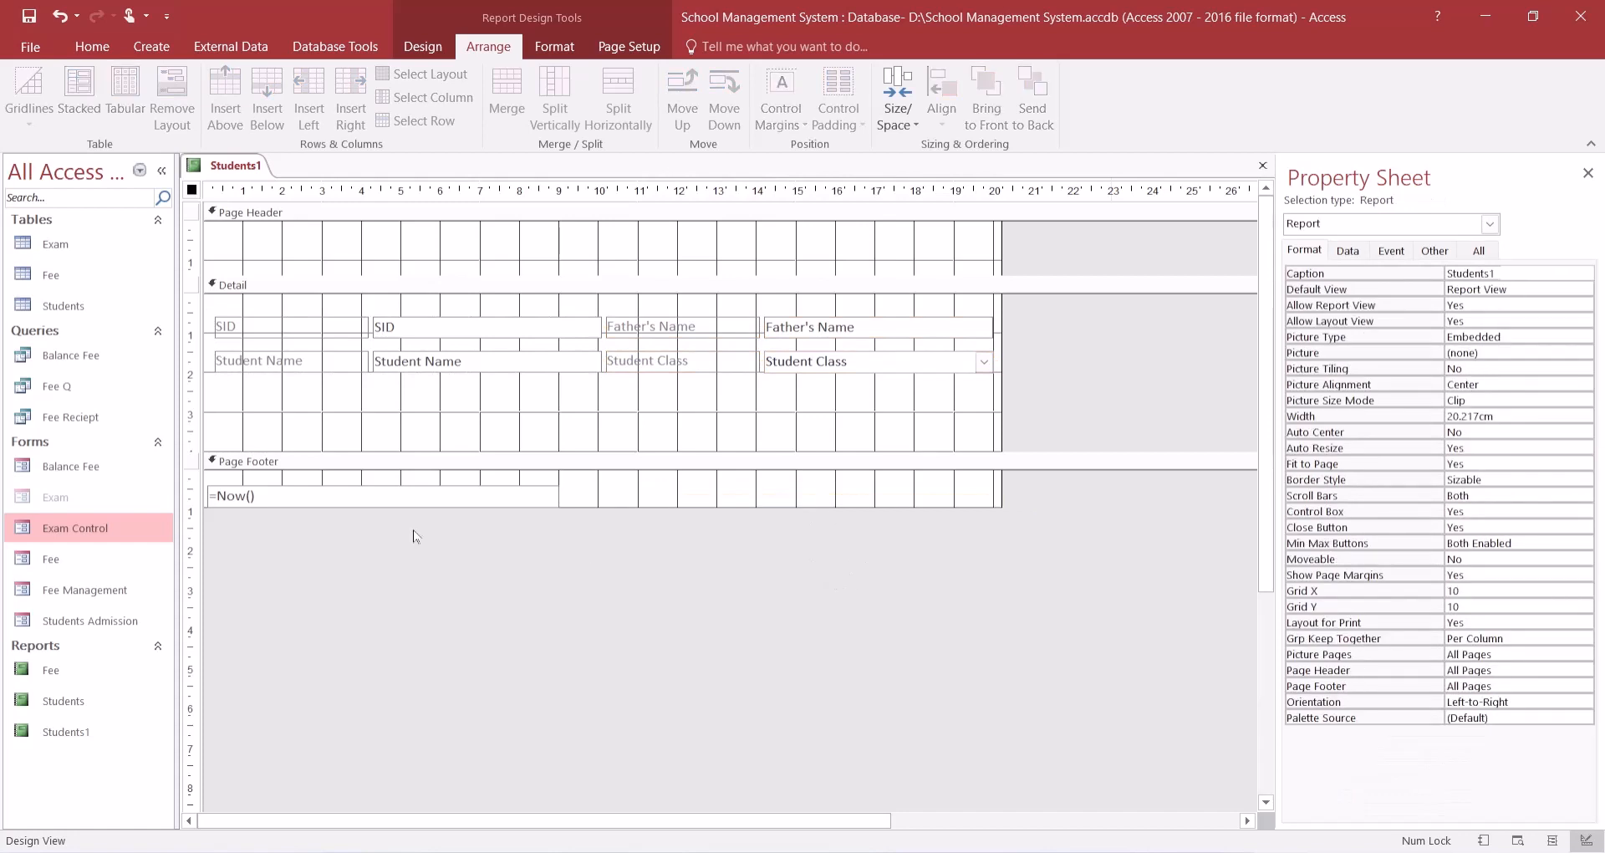
click(481, 498)
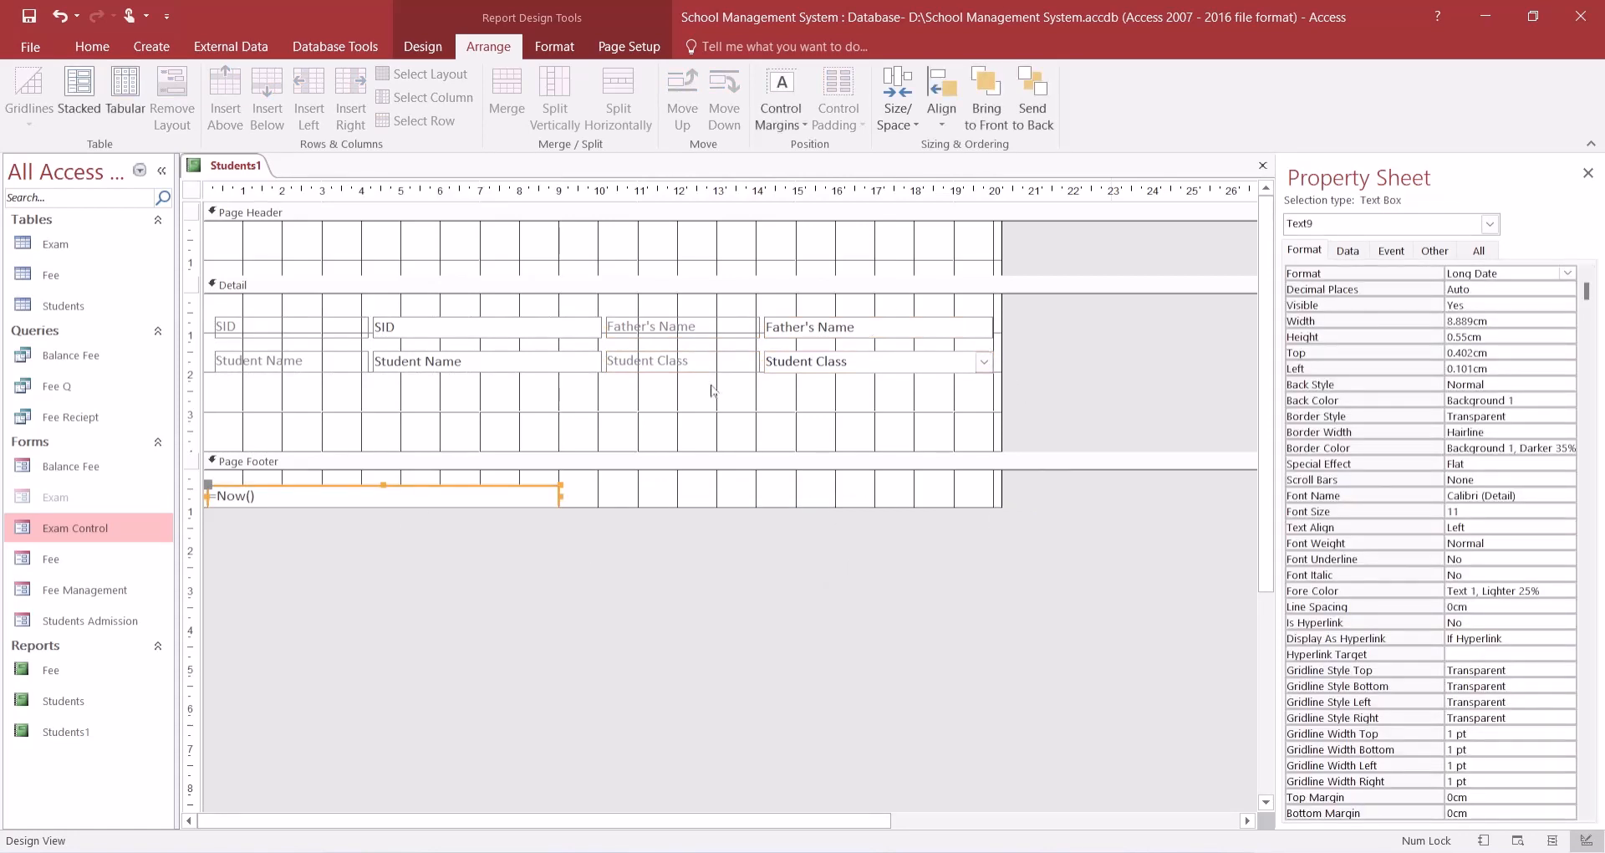
drag(1002, 249, 995, 249)
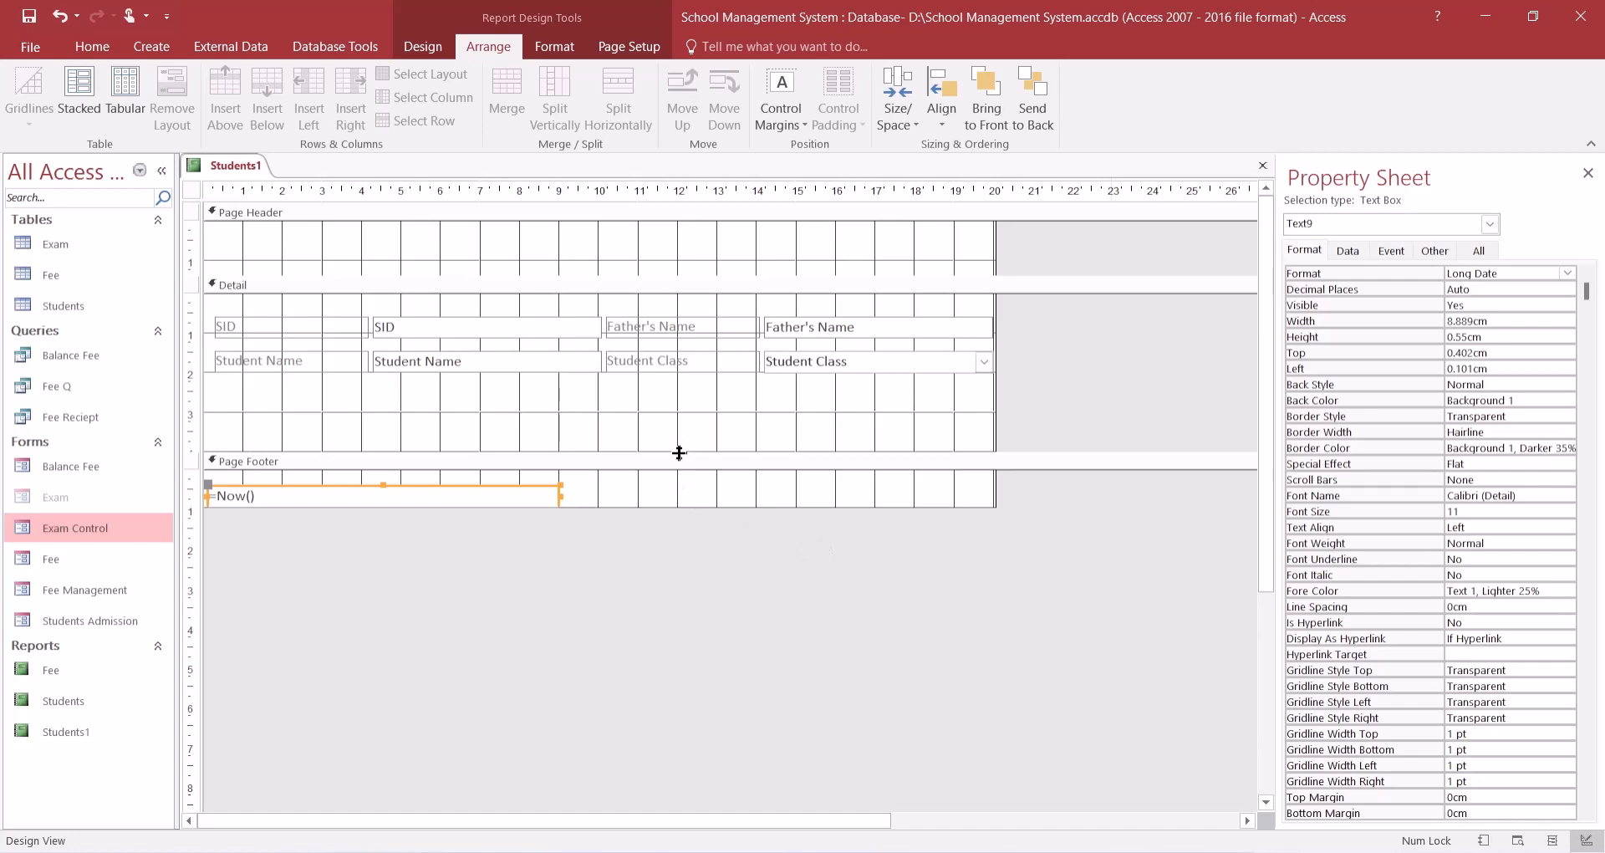
drag(678, 452, 678, 449)
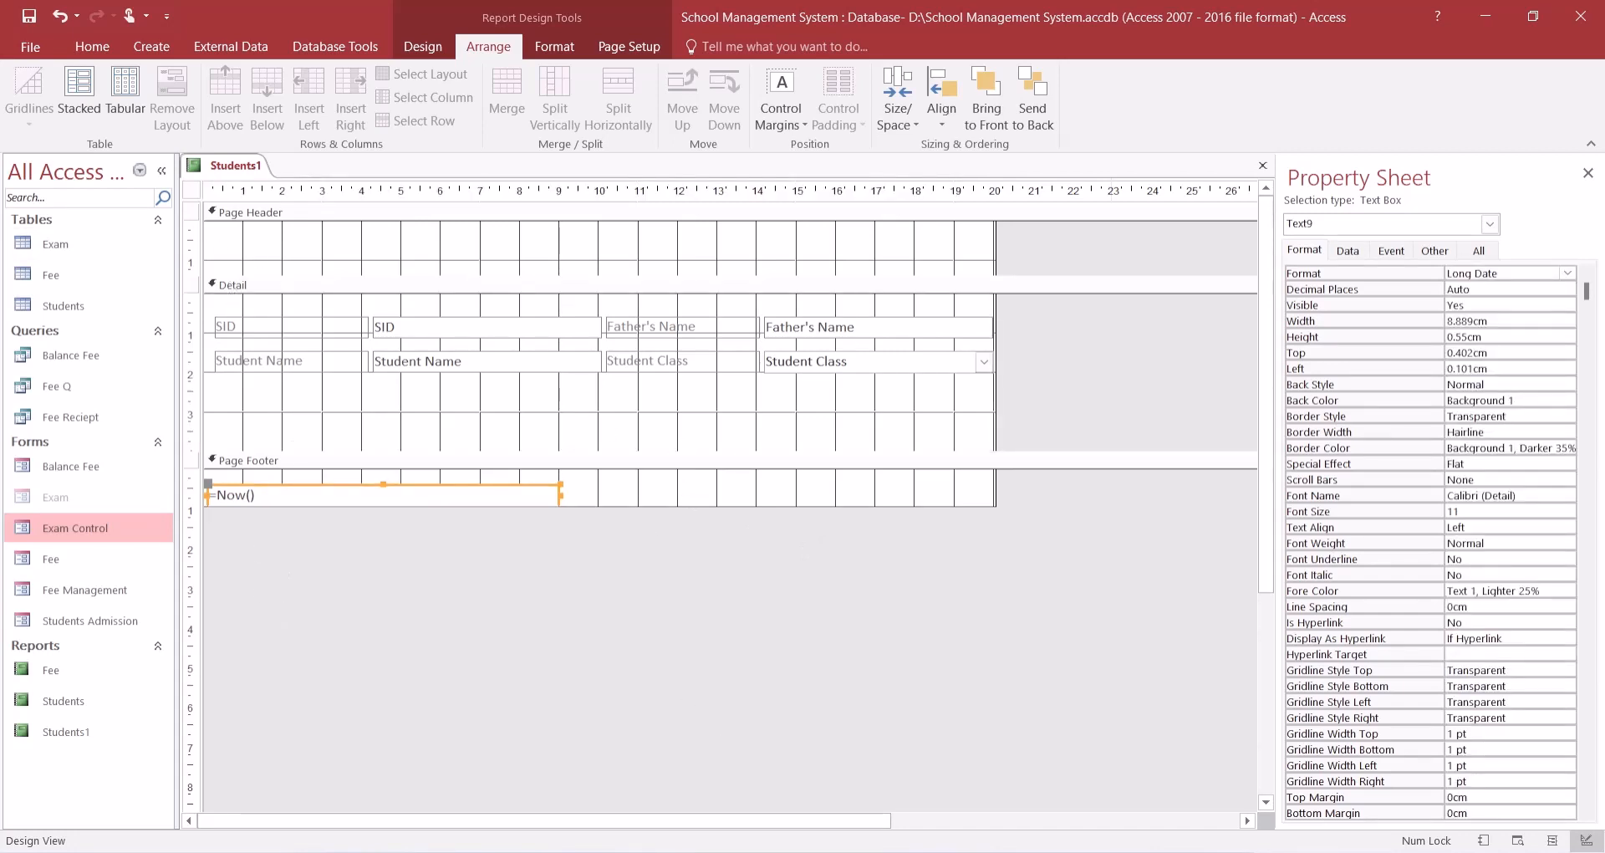
- Save and close the Students1 report and rename it Marksheet
click(1262, 166)
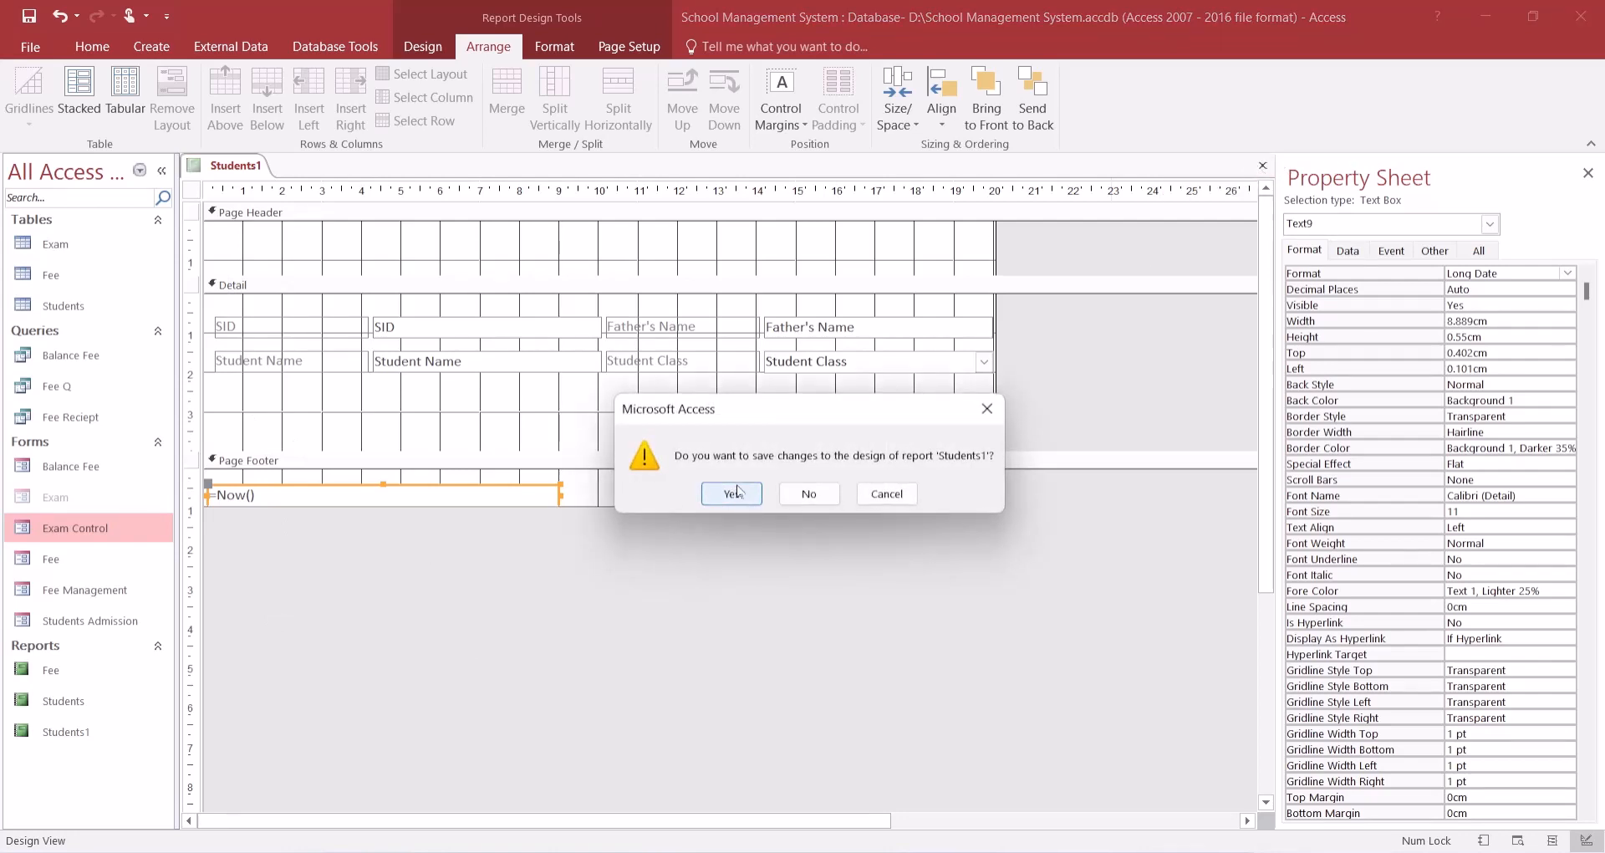
click(733, 493)
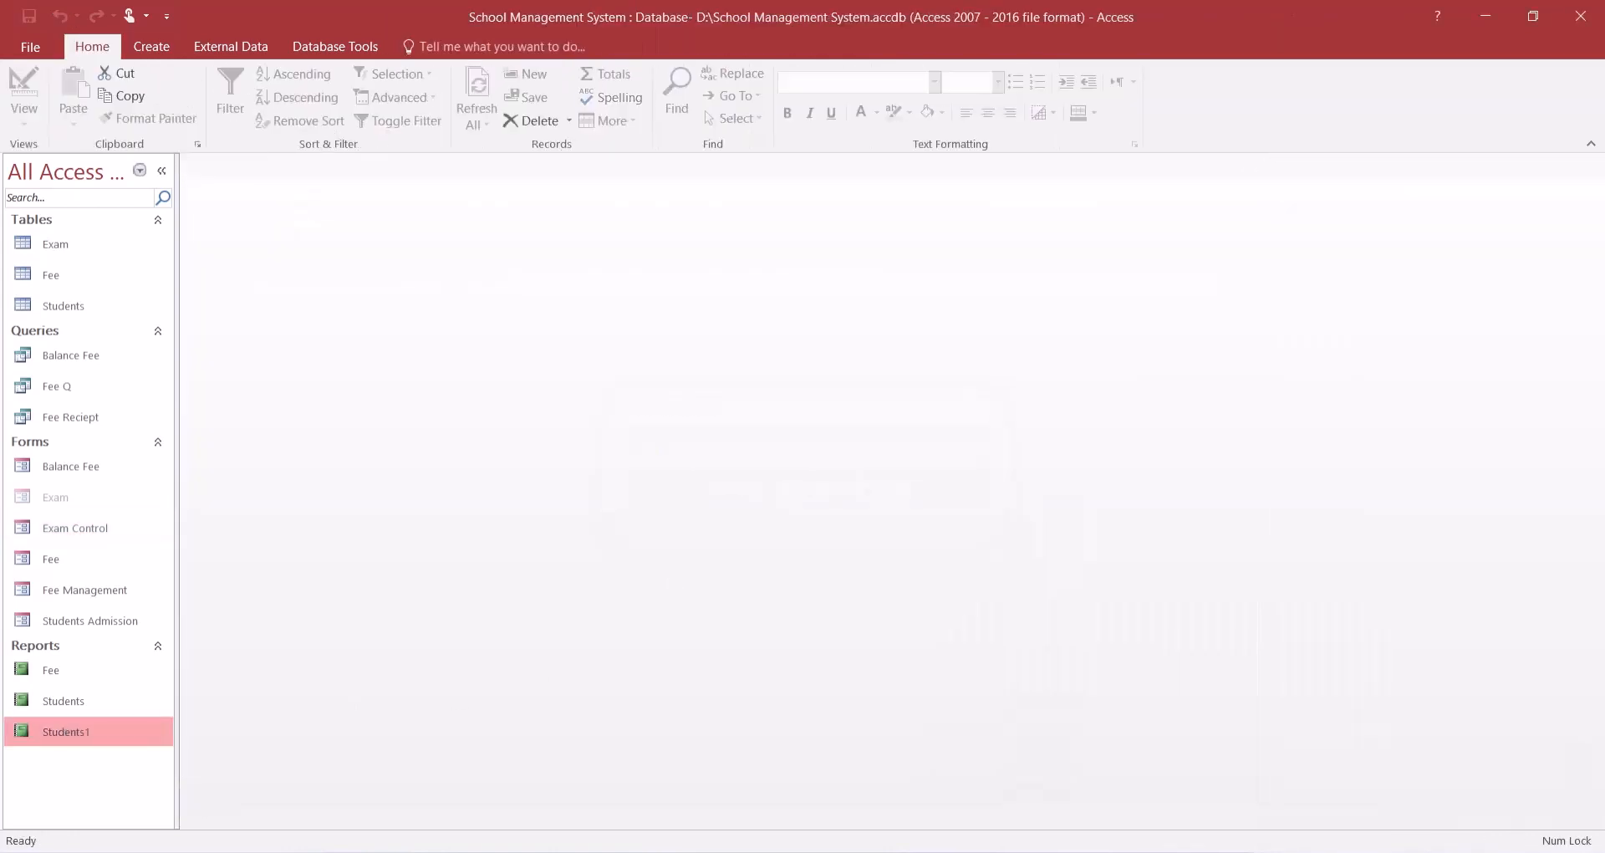
key(F2)
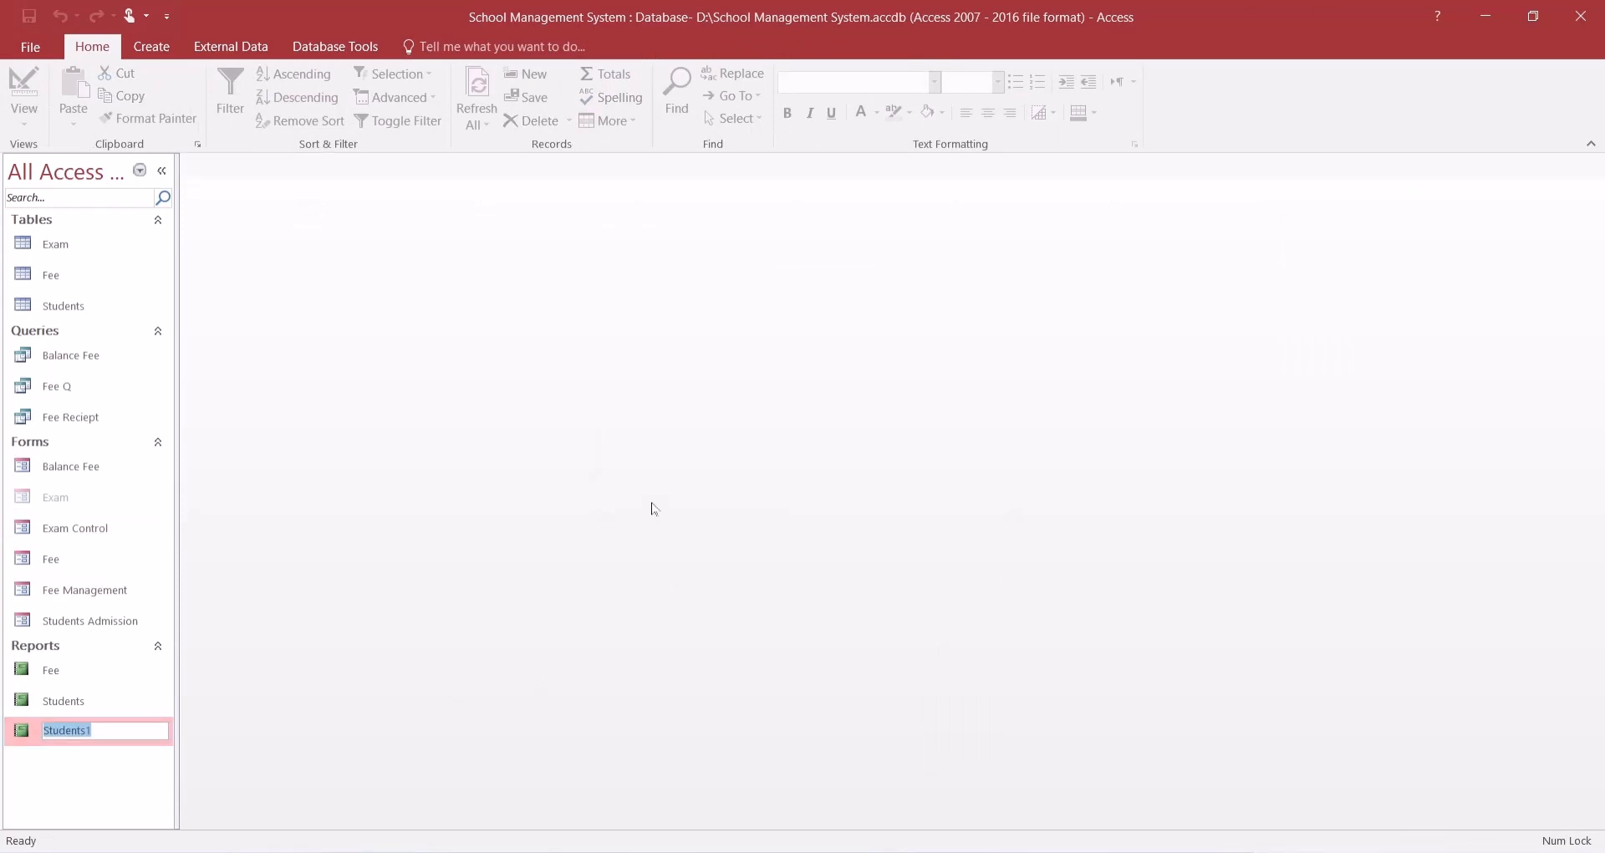
text(Marksheet)
key(Return)
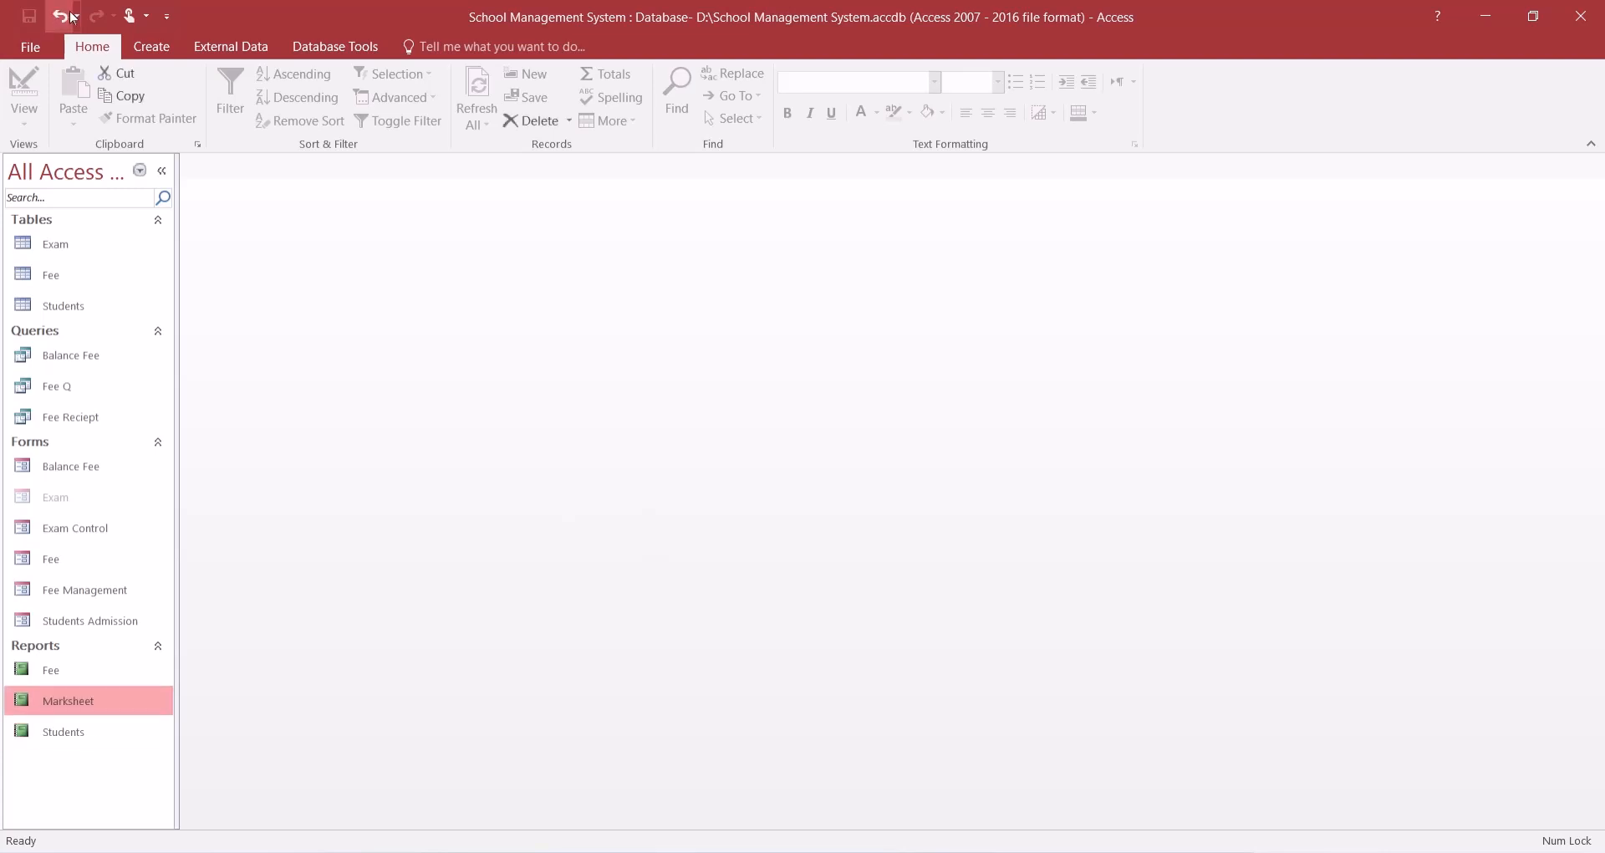
- Open the Marksheet report in Design View and set the Detail section's Alternate Back Color to No Color
double_click(122, 702)
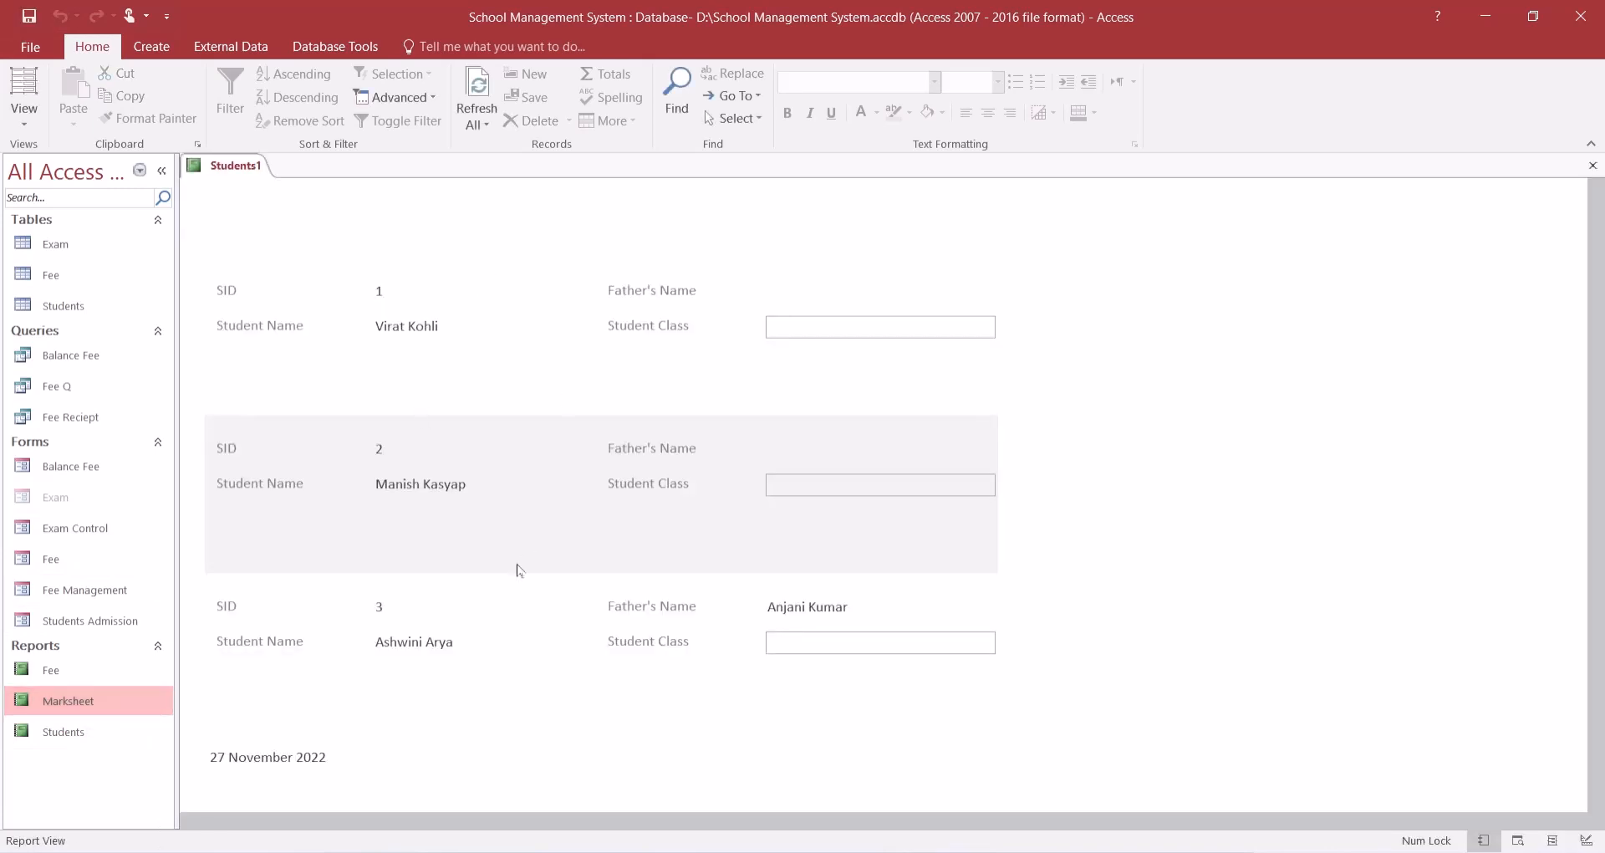
right_click(1462, 636)
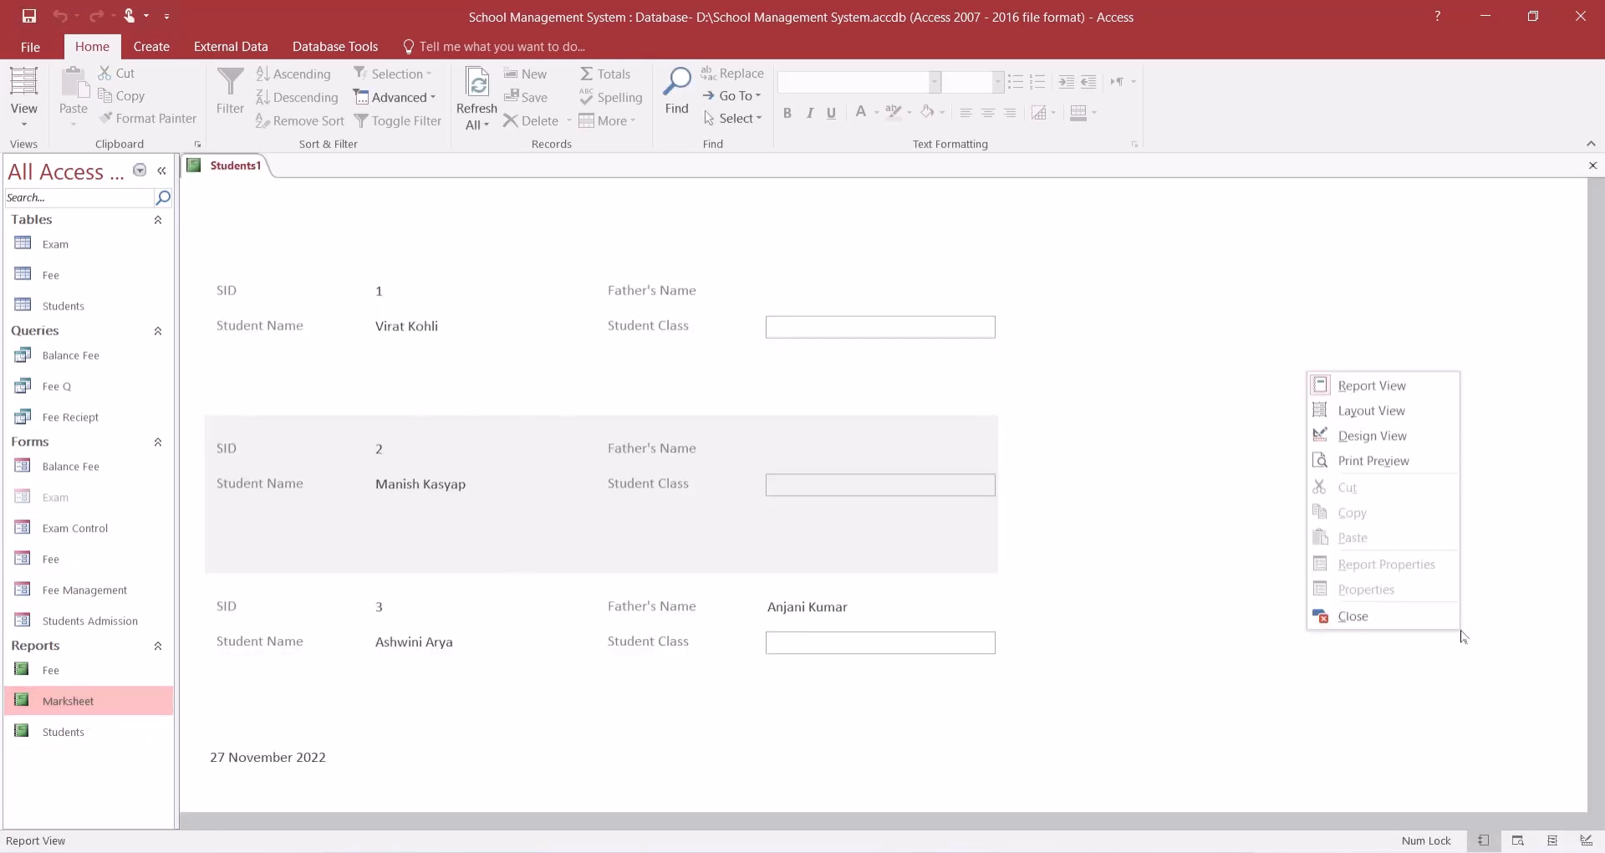
click(1393, 442)
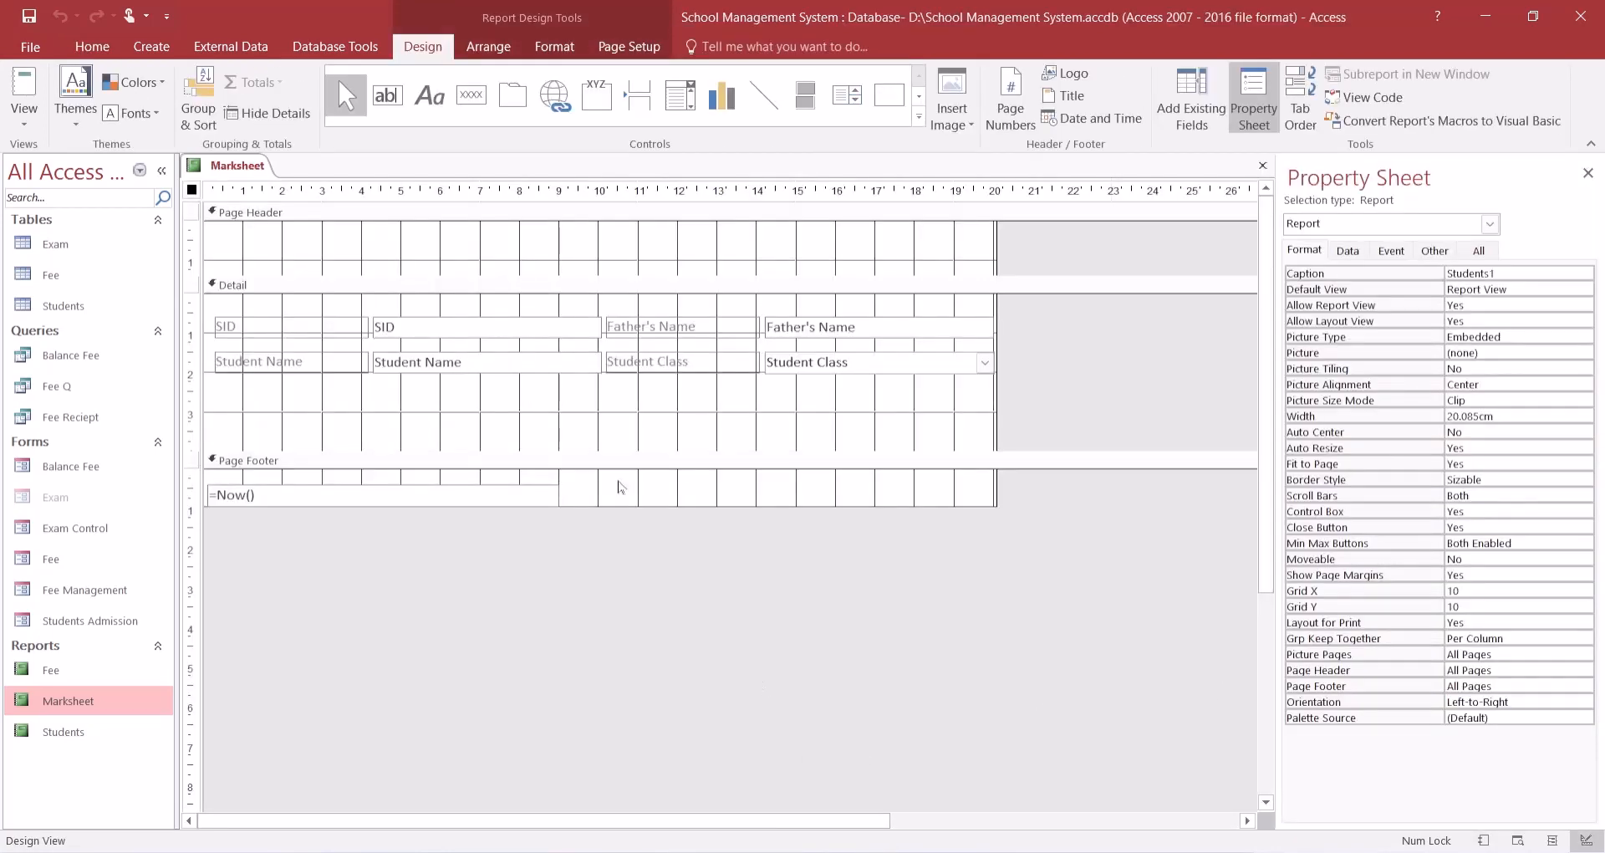
click(634, 402)
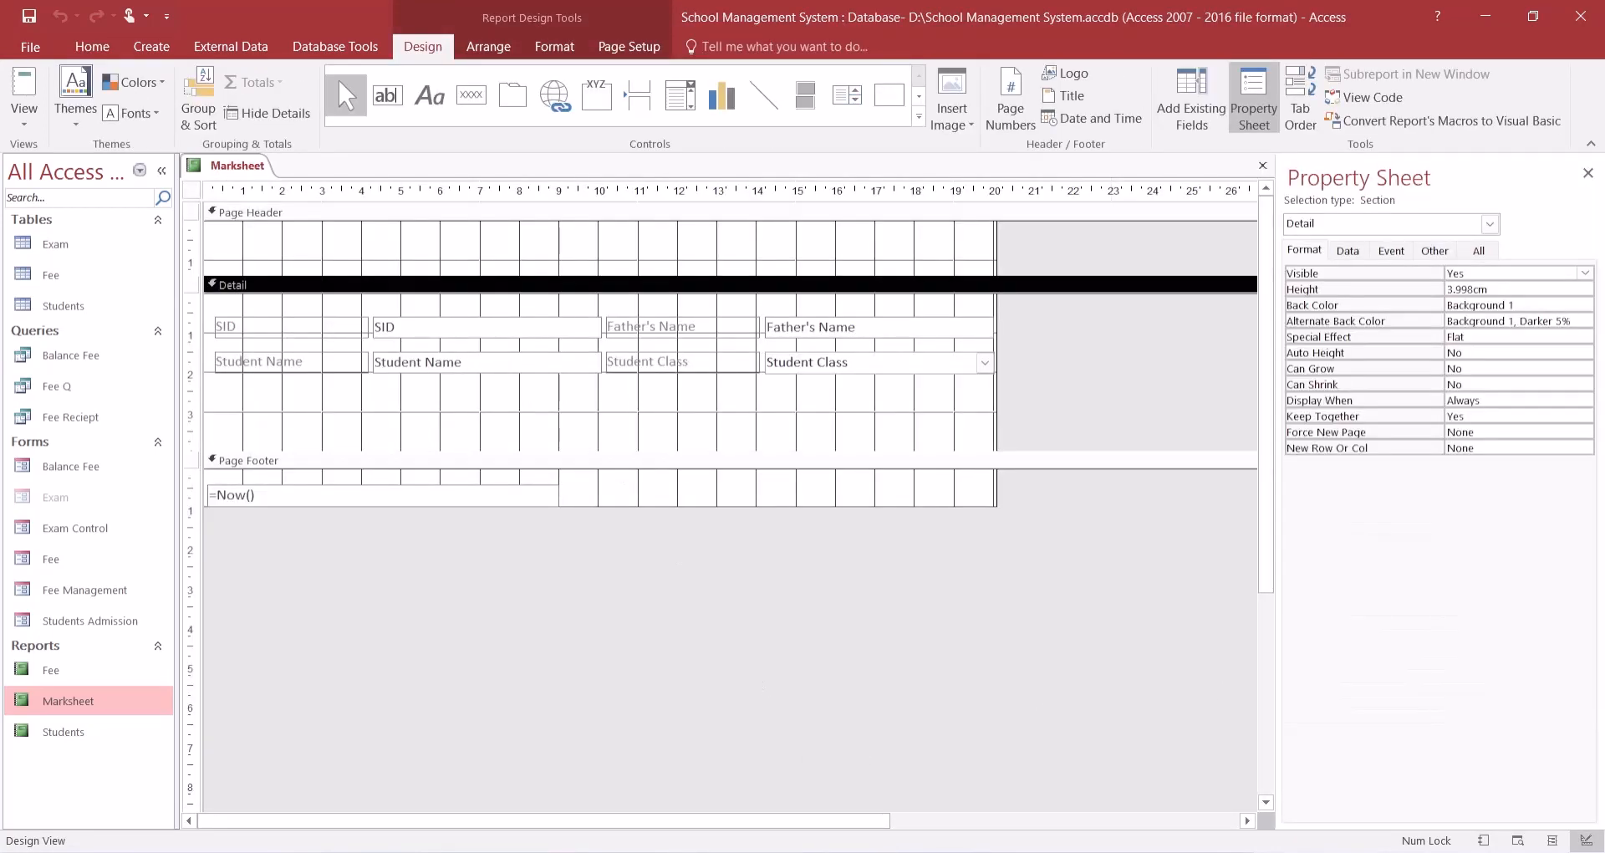
click(1567, 320)
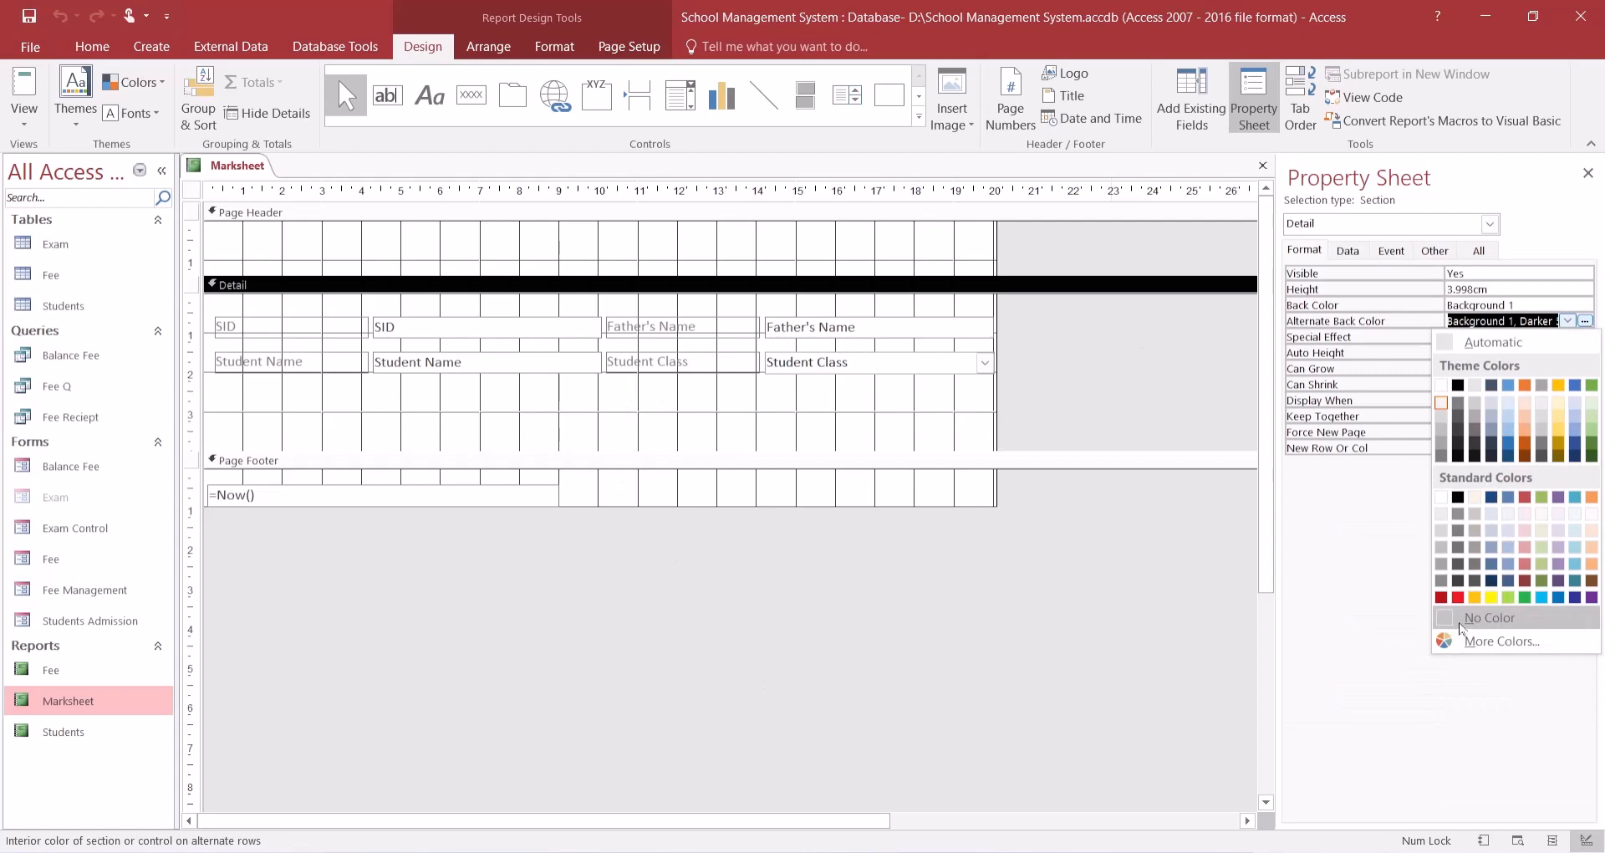
click(1461, 627)
- Set the Student Class combo box's Border Style to Transparent and check the report in Report View
click(888, 368)
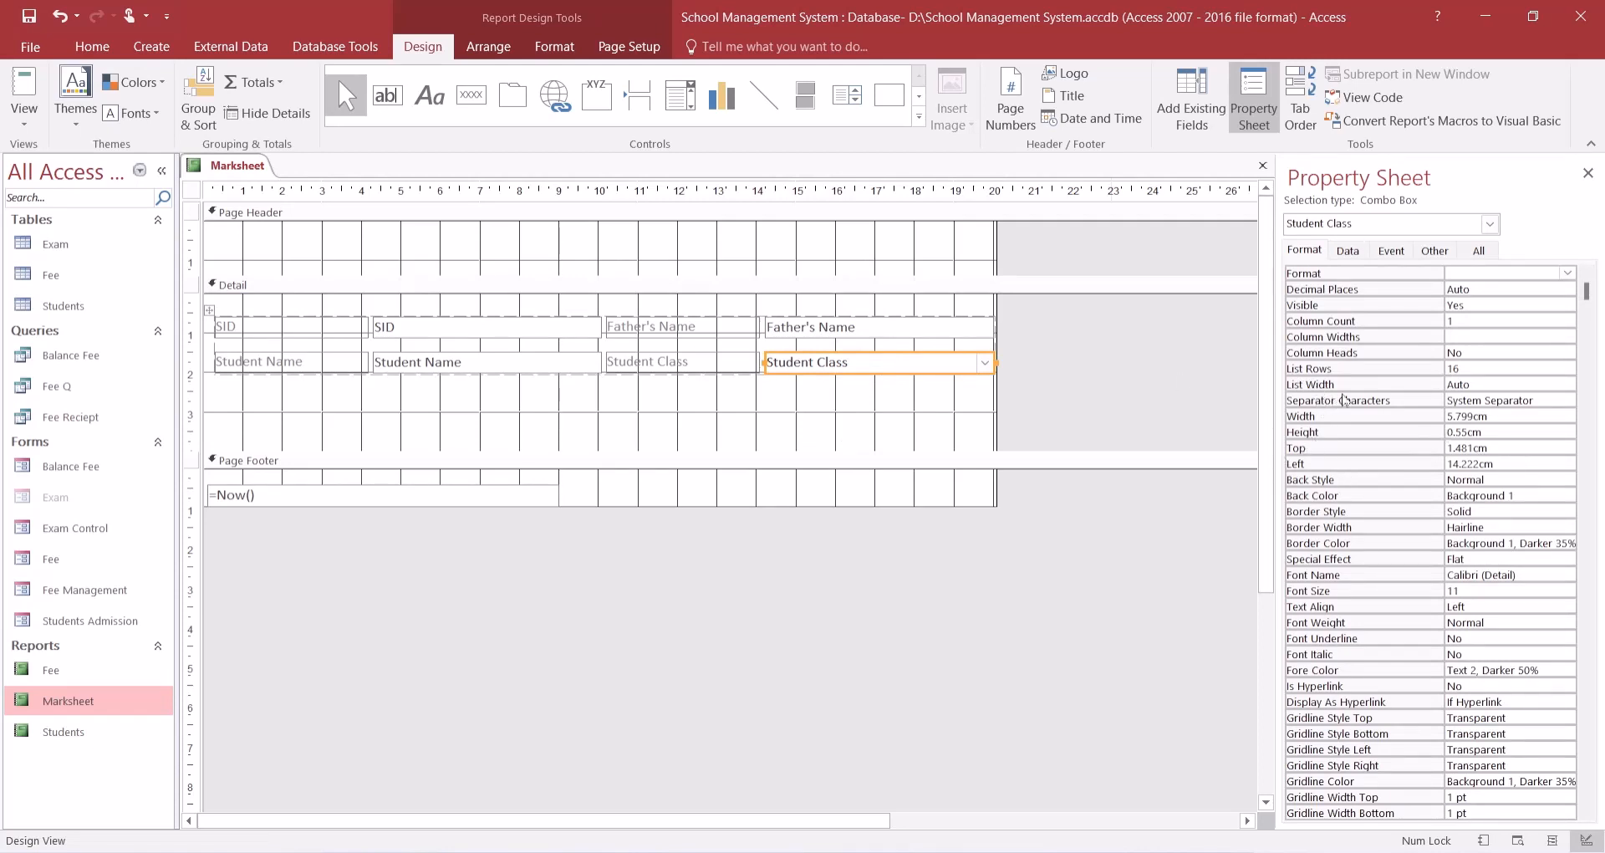
click(1316, 511)
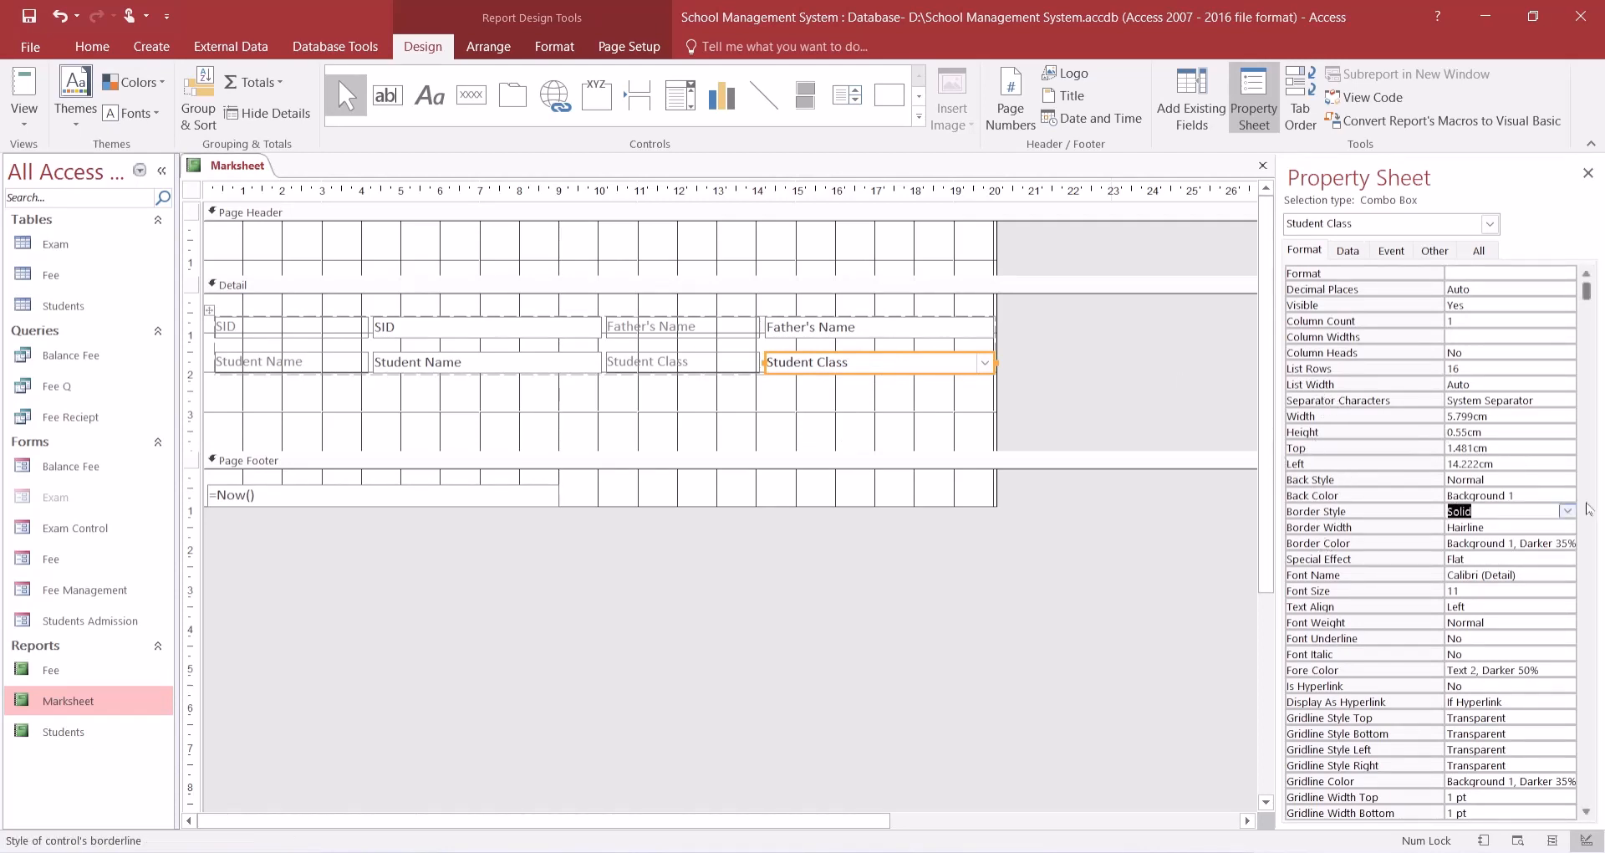
click(1567, 511)
click(1542, 532)
click(1482, 840)
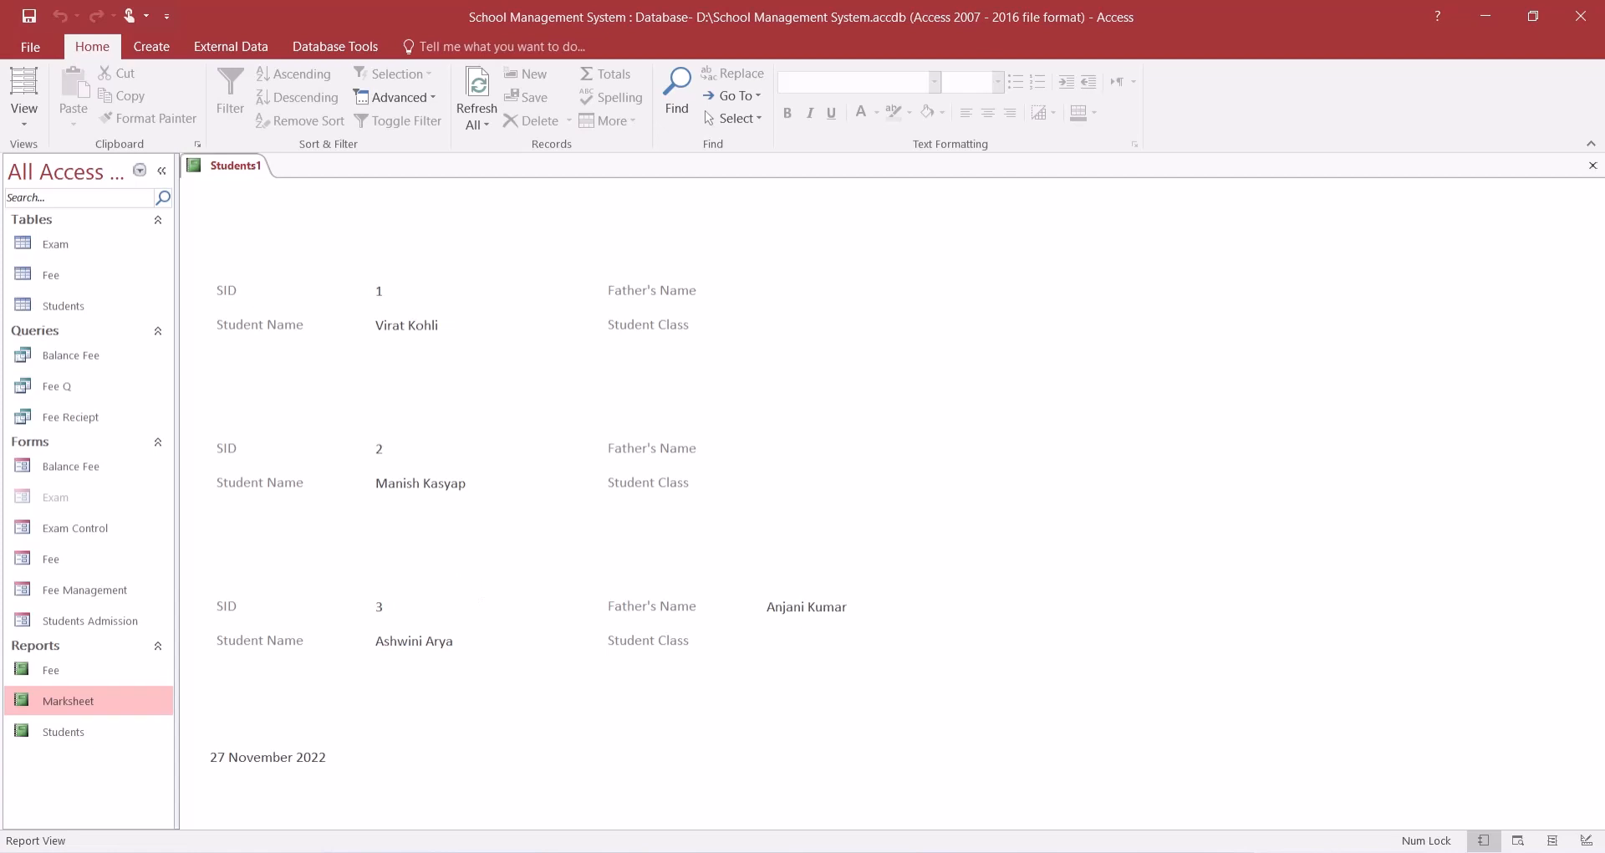
- Close the Marksheet report, saving its design changes
click(51, 670)
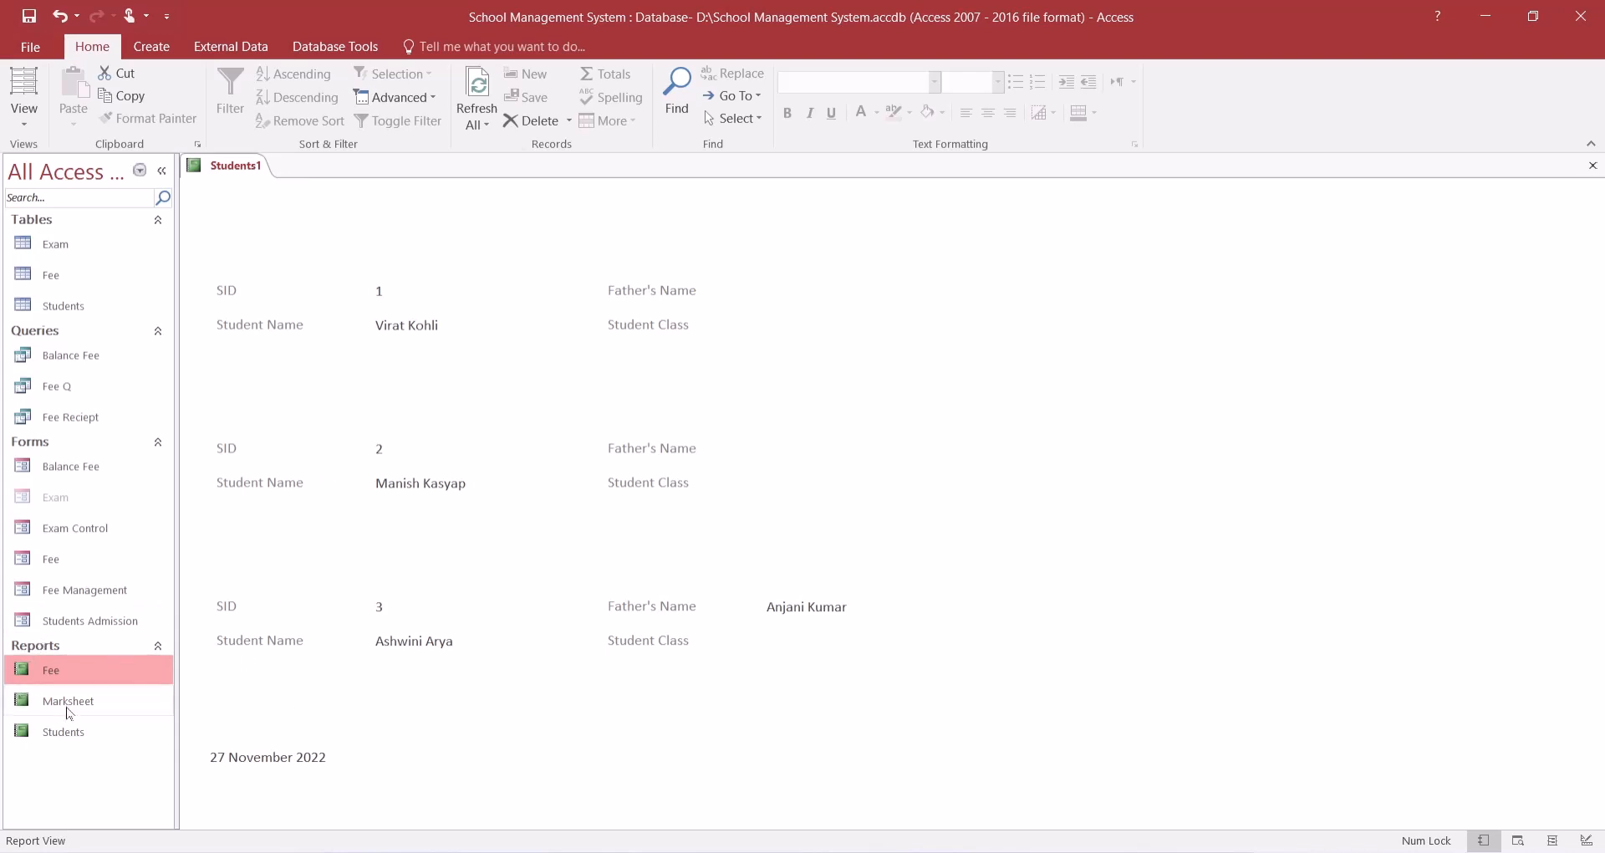
click(69, 711)
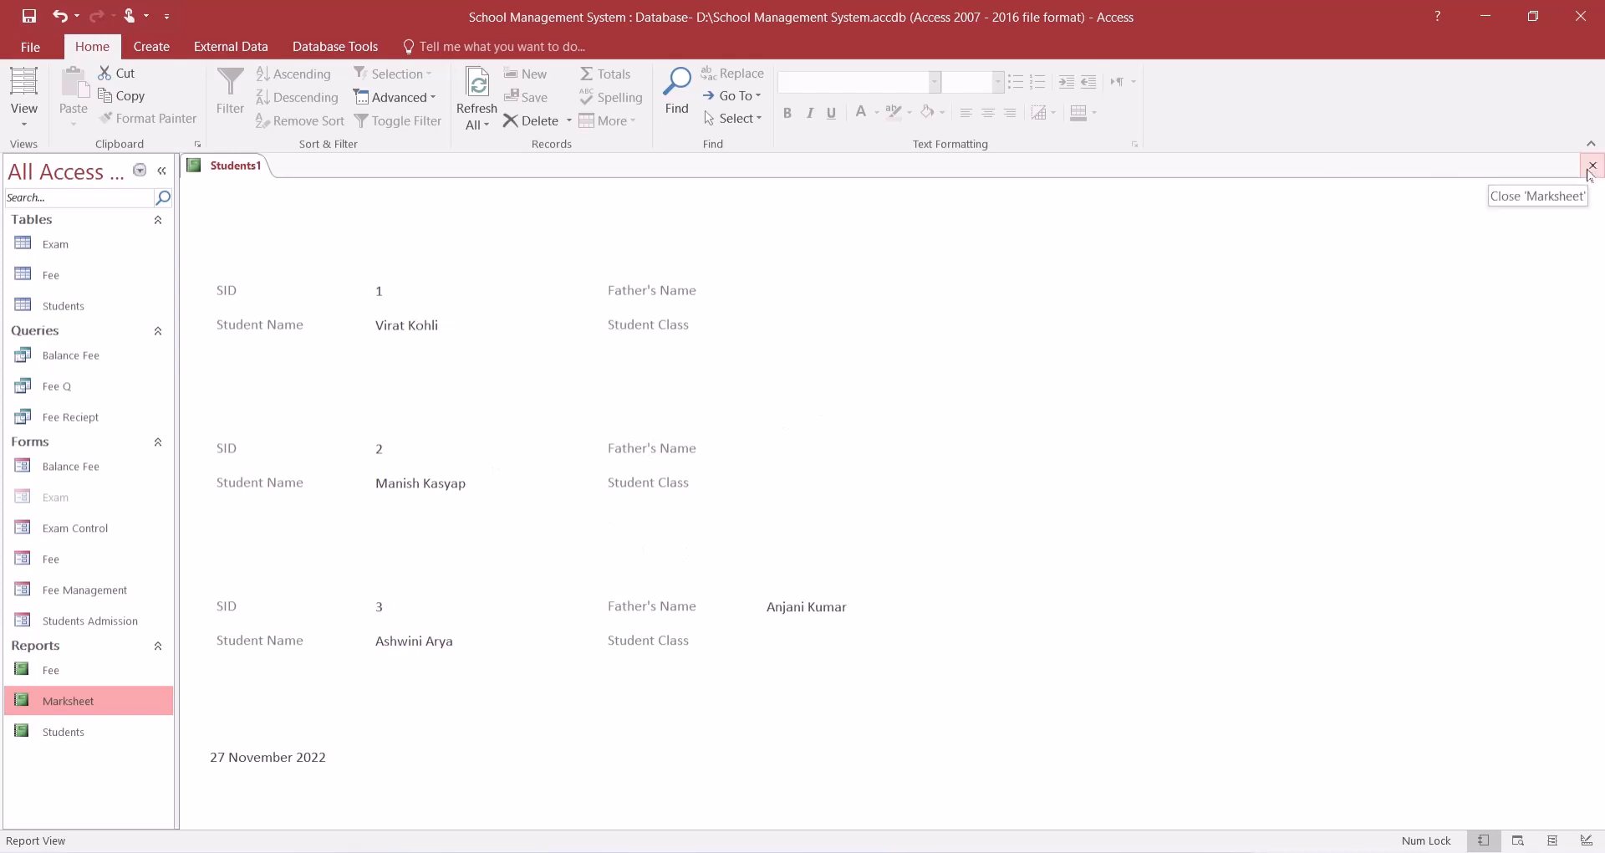
click(1589, 166)
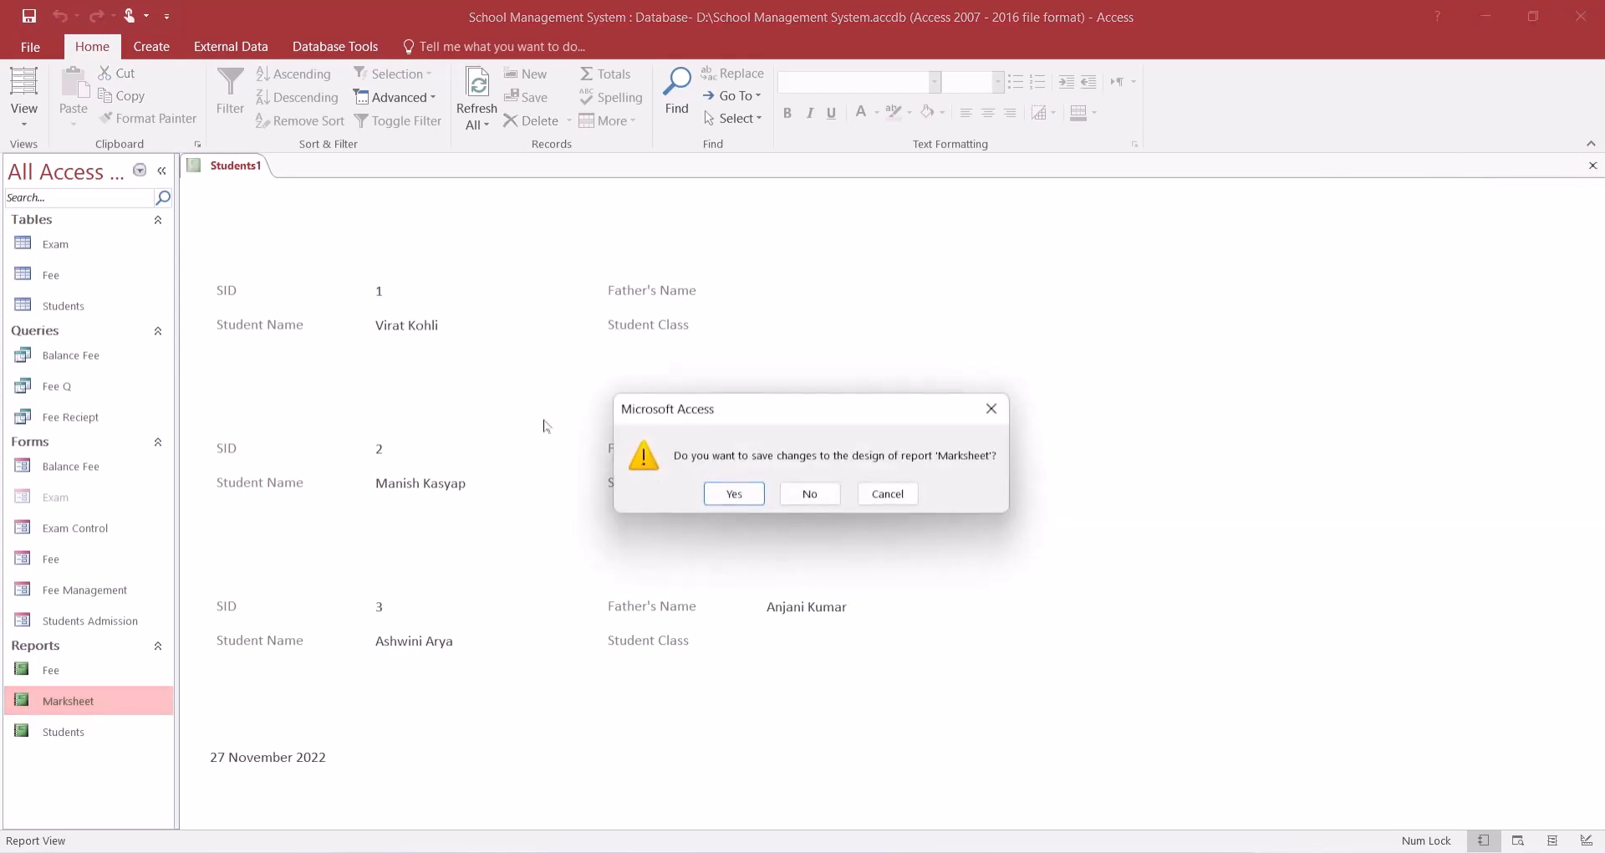
click(707, 493)
- Start a new report with the Report Wizard, include all fields of the Exam table and continue to the grouping page
click(151, 46)
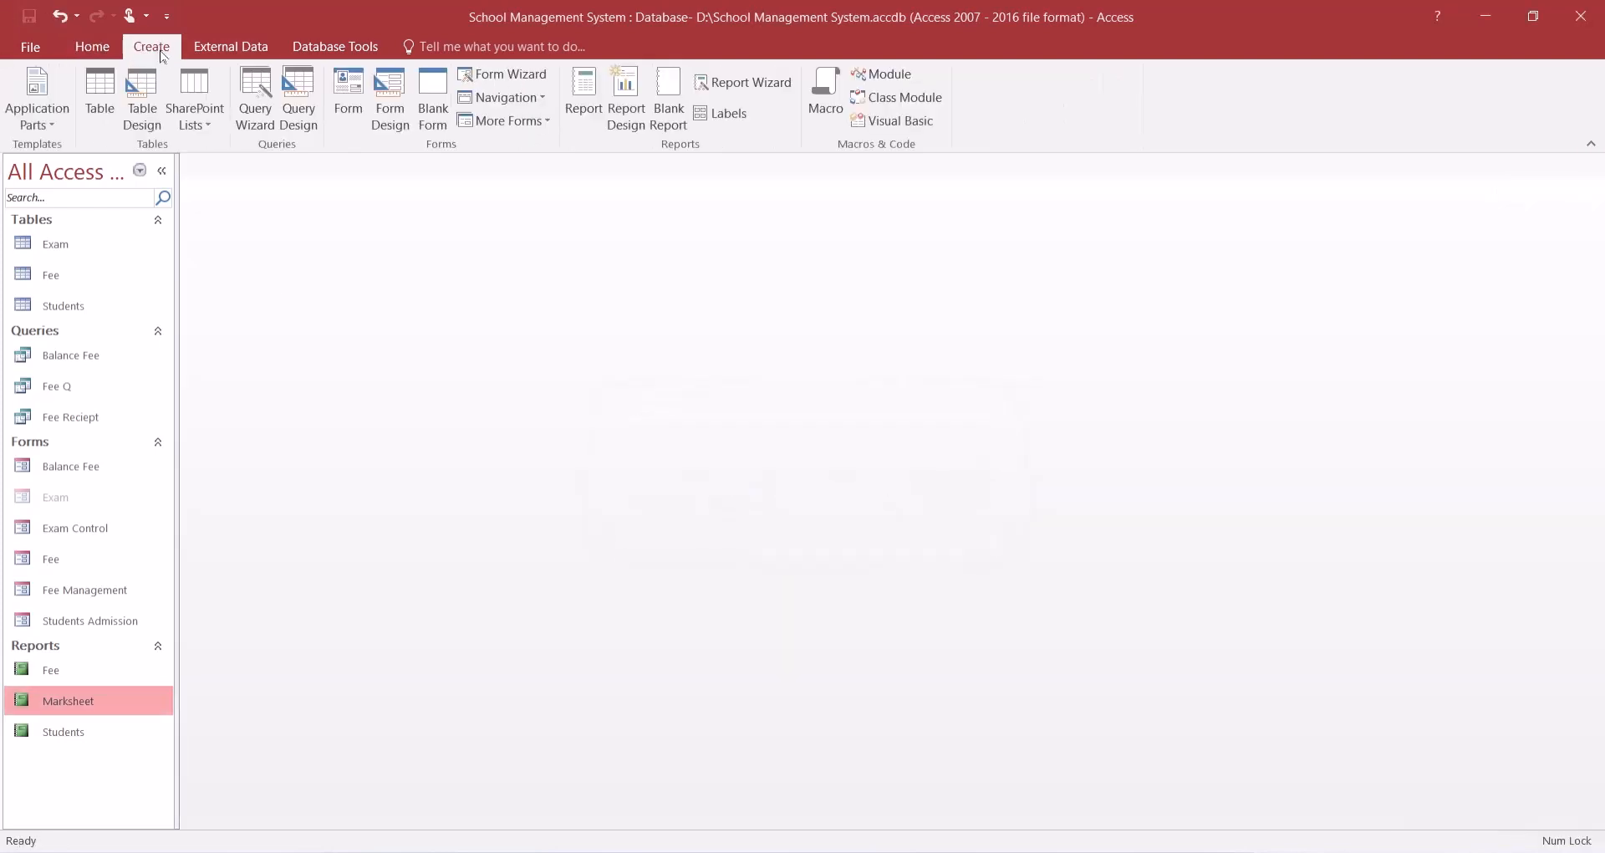
click(741, 82)
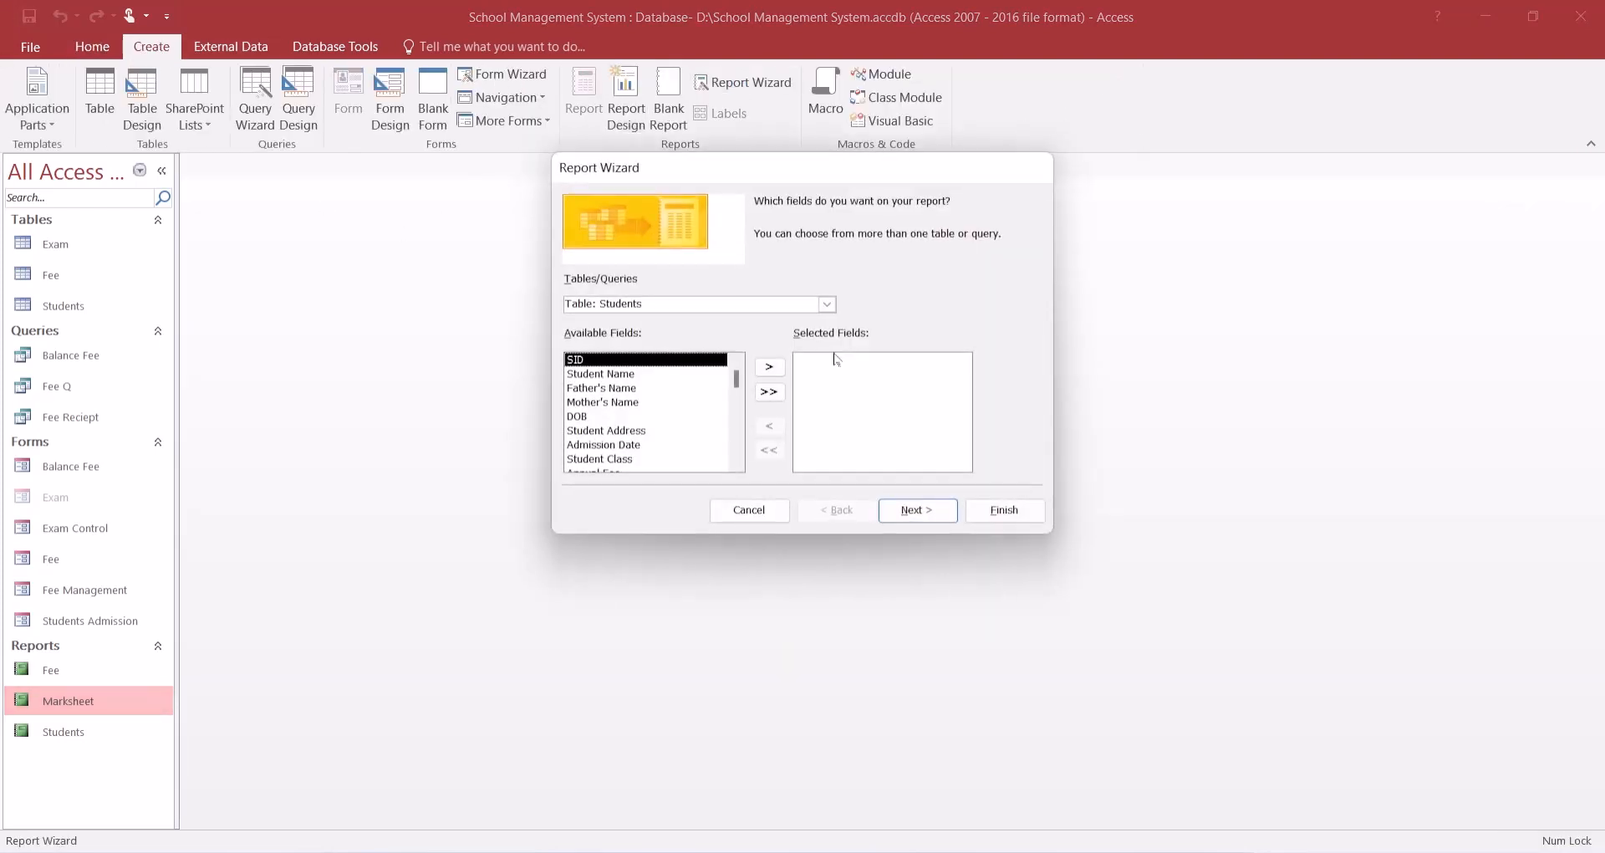
click(827, 304)
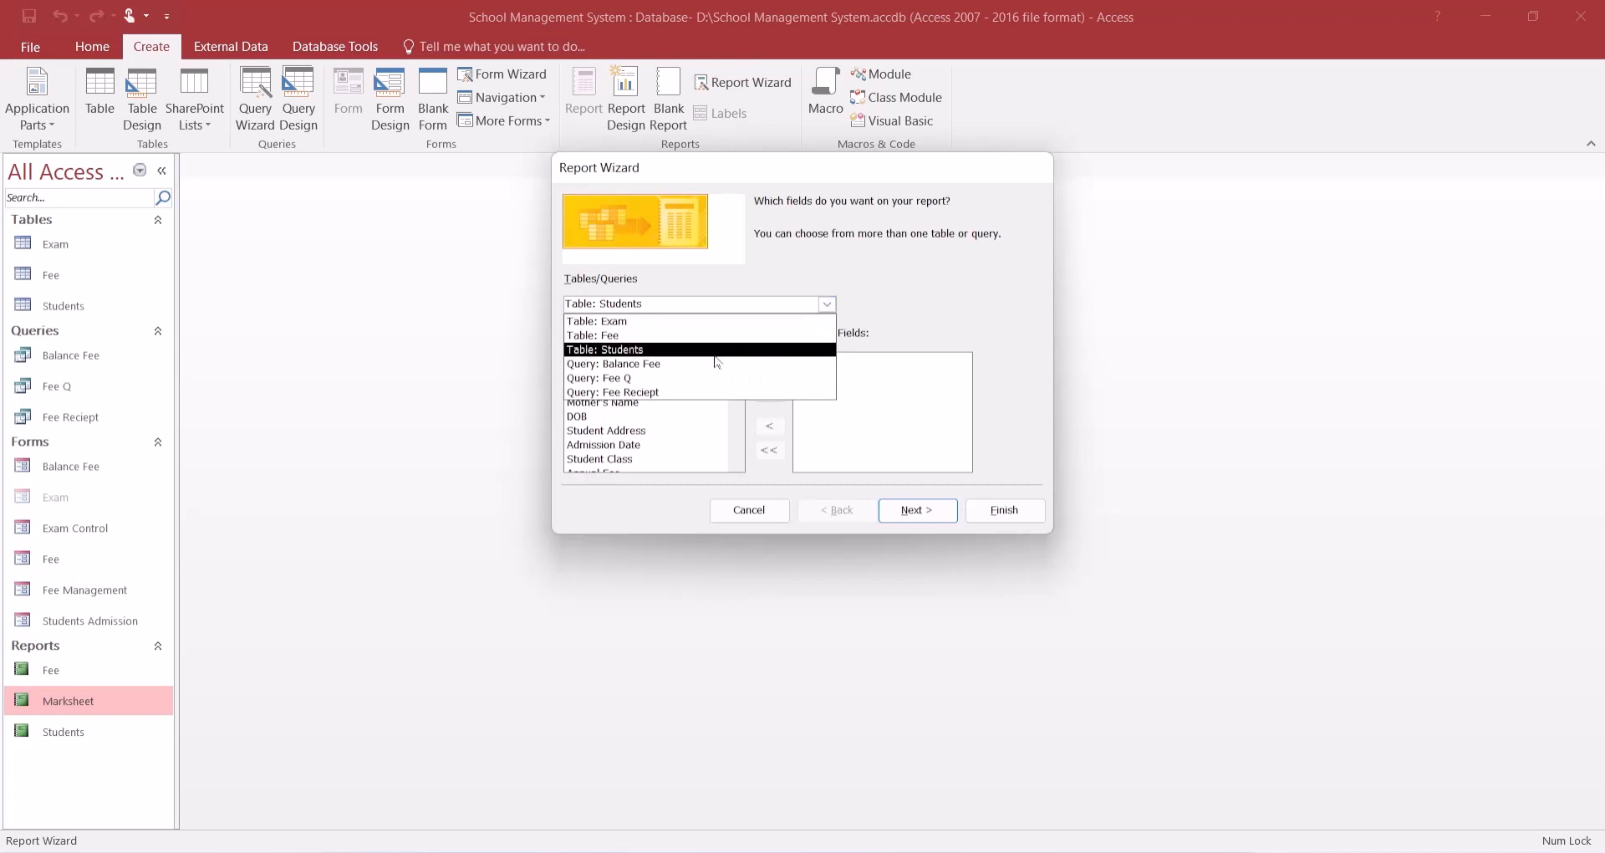
click(709, 325)
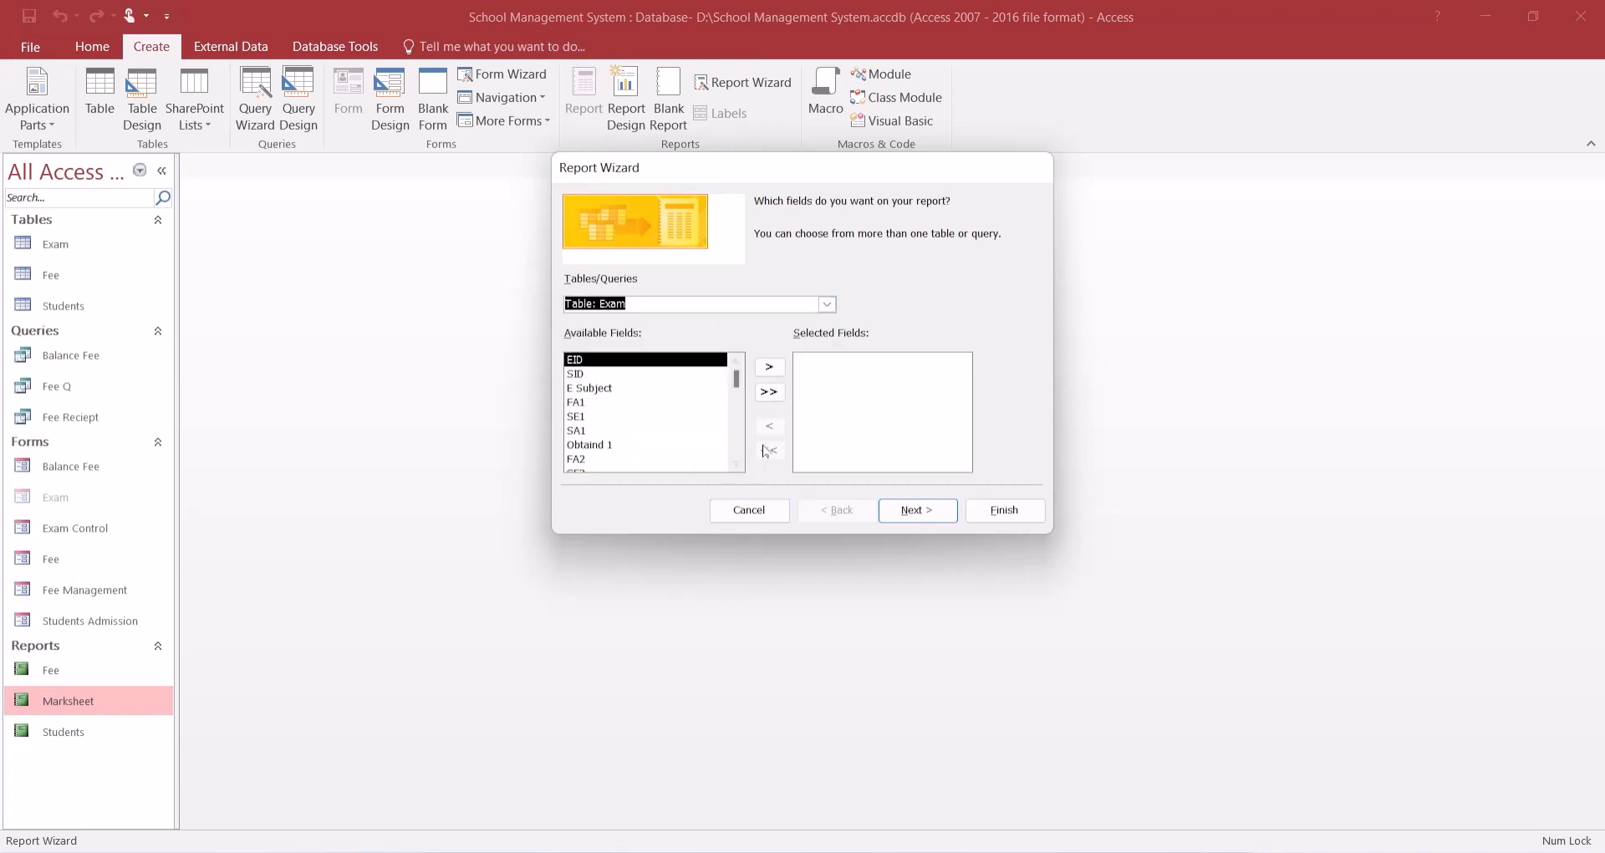
click(767, 390)
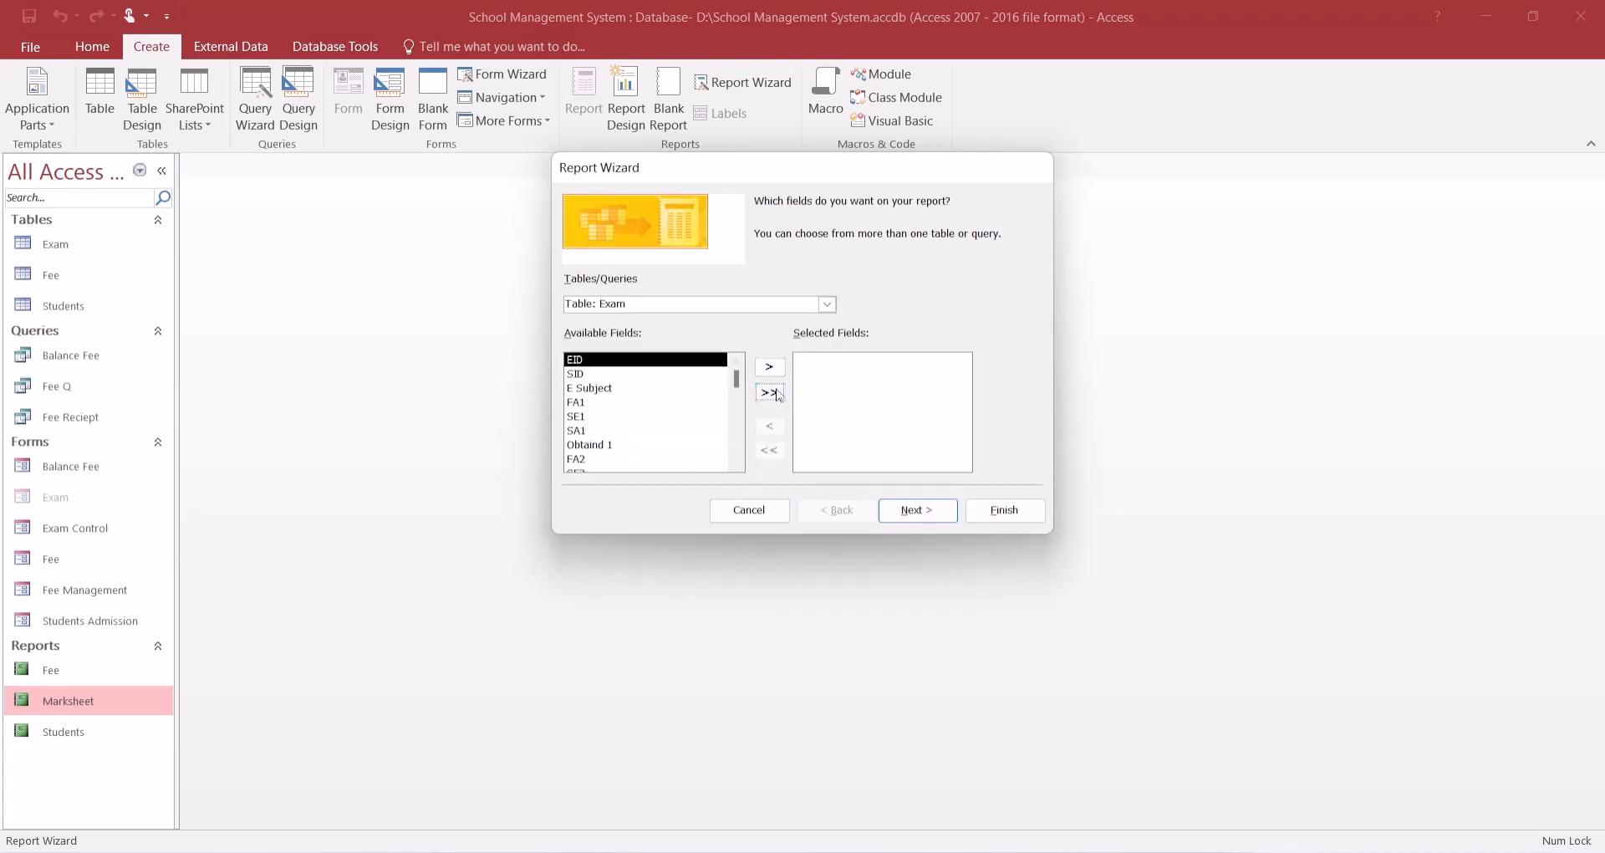
click(917, 511)
click(906, 514)
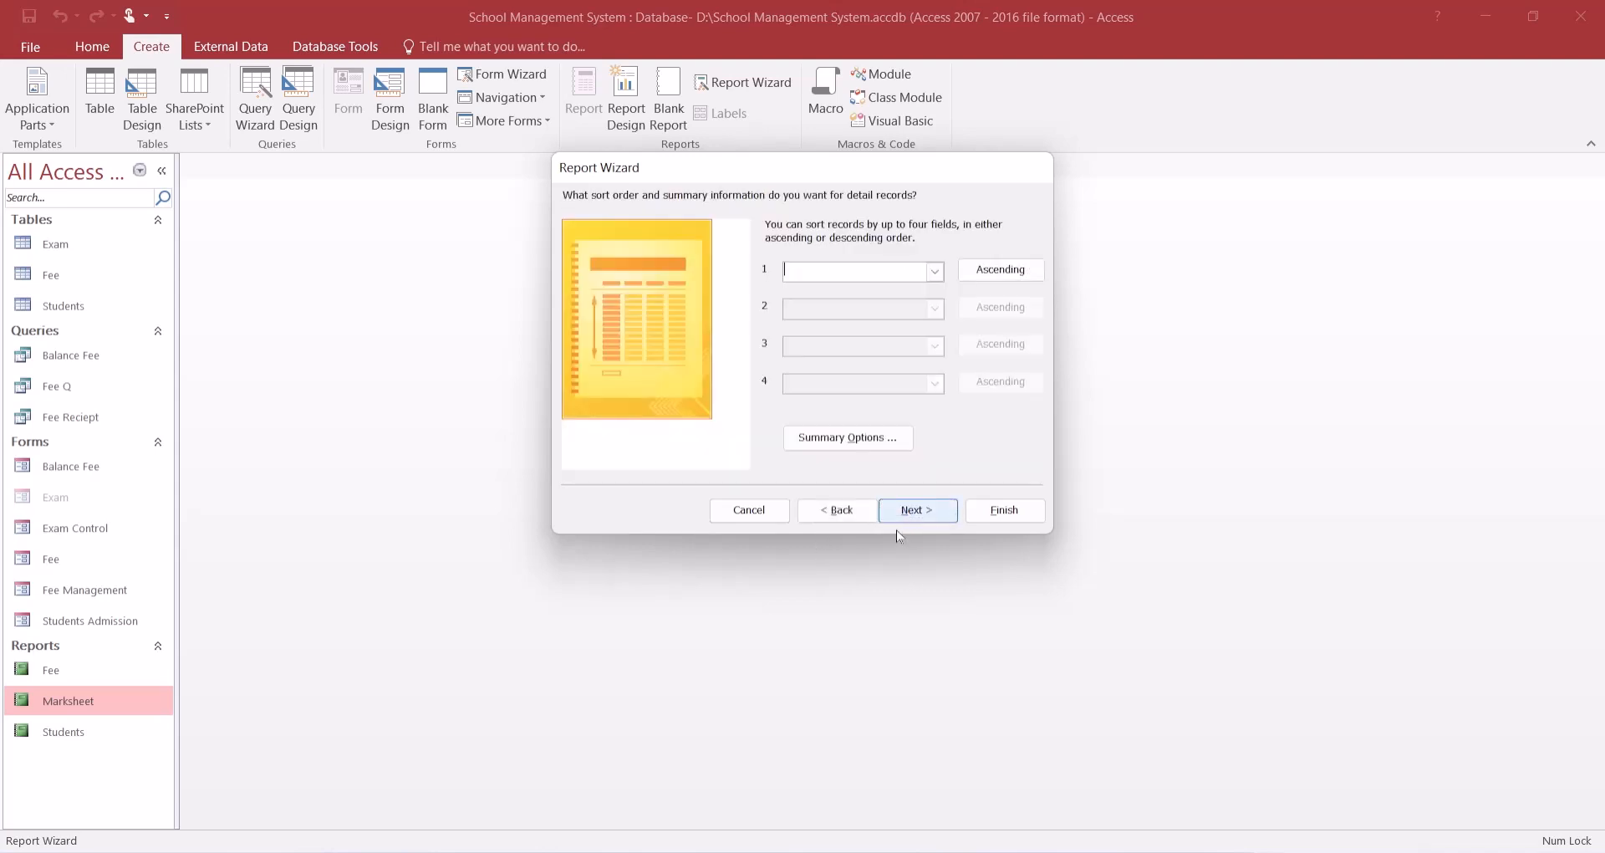
click(905, 513)
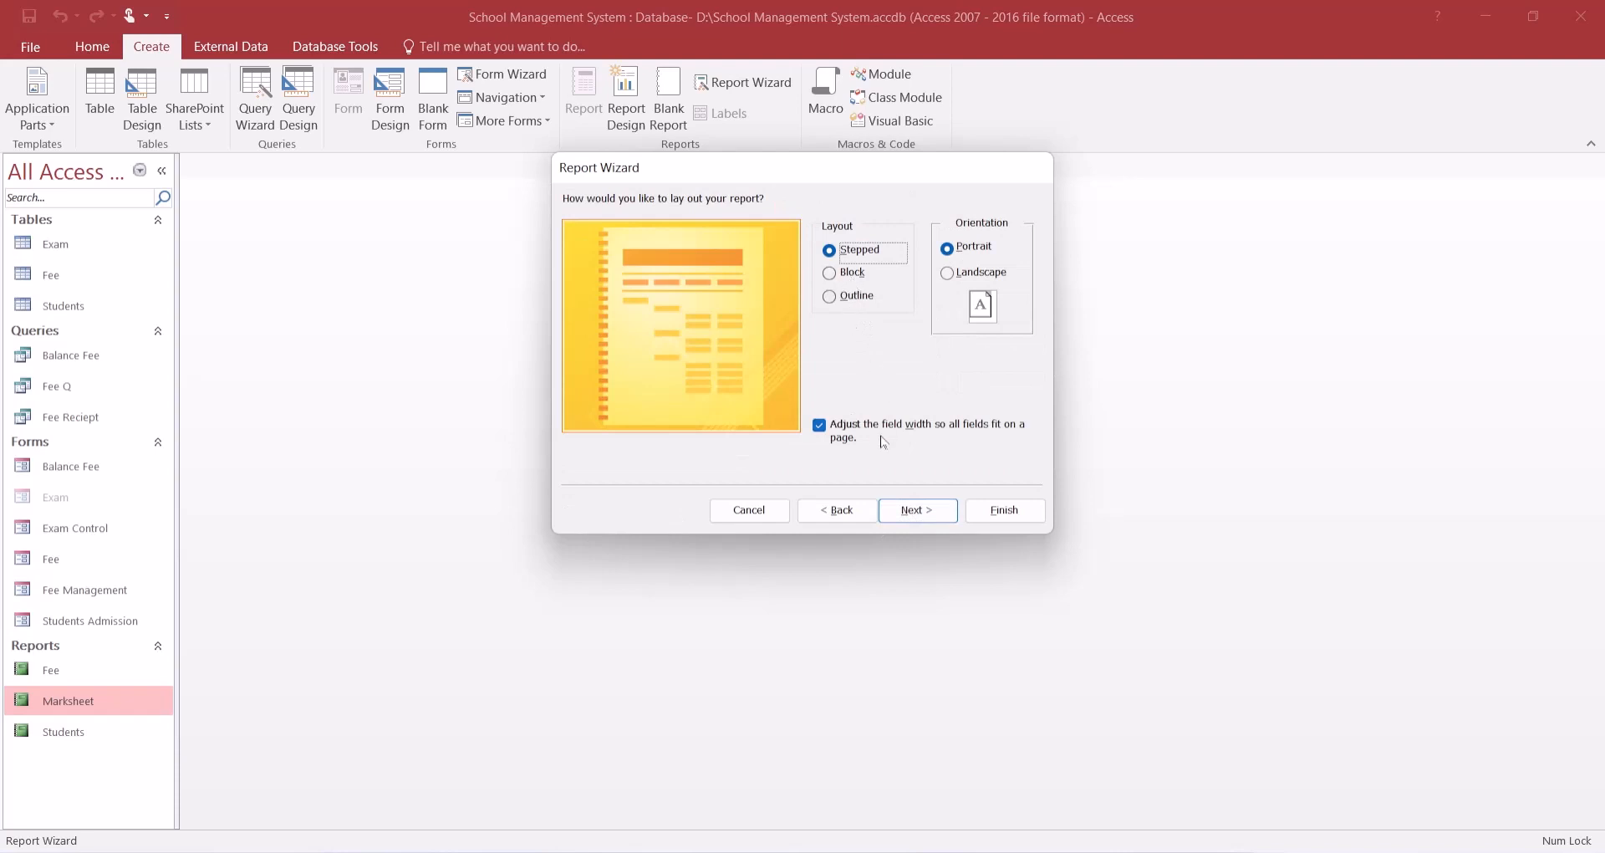
click(910, 511)
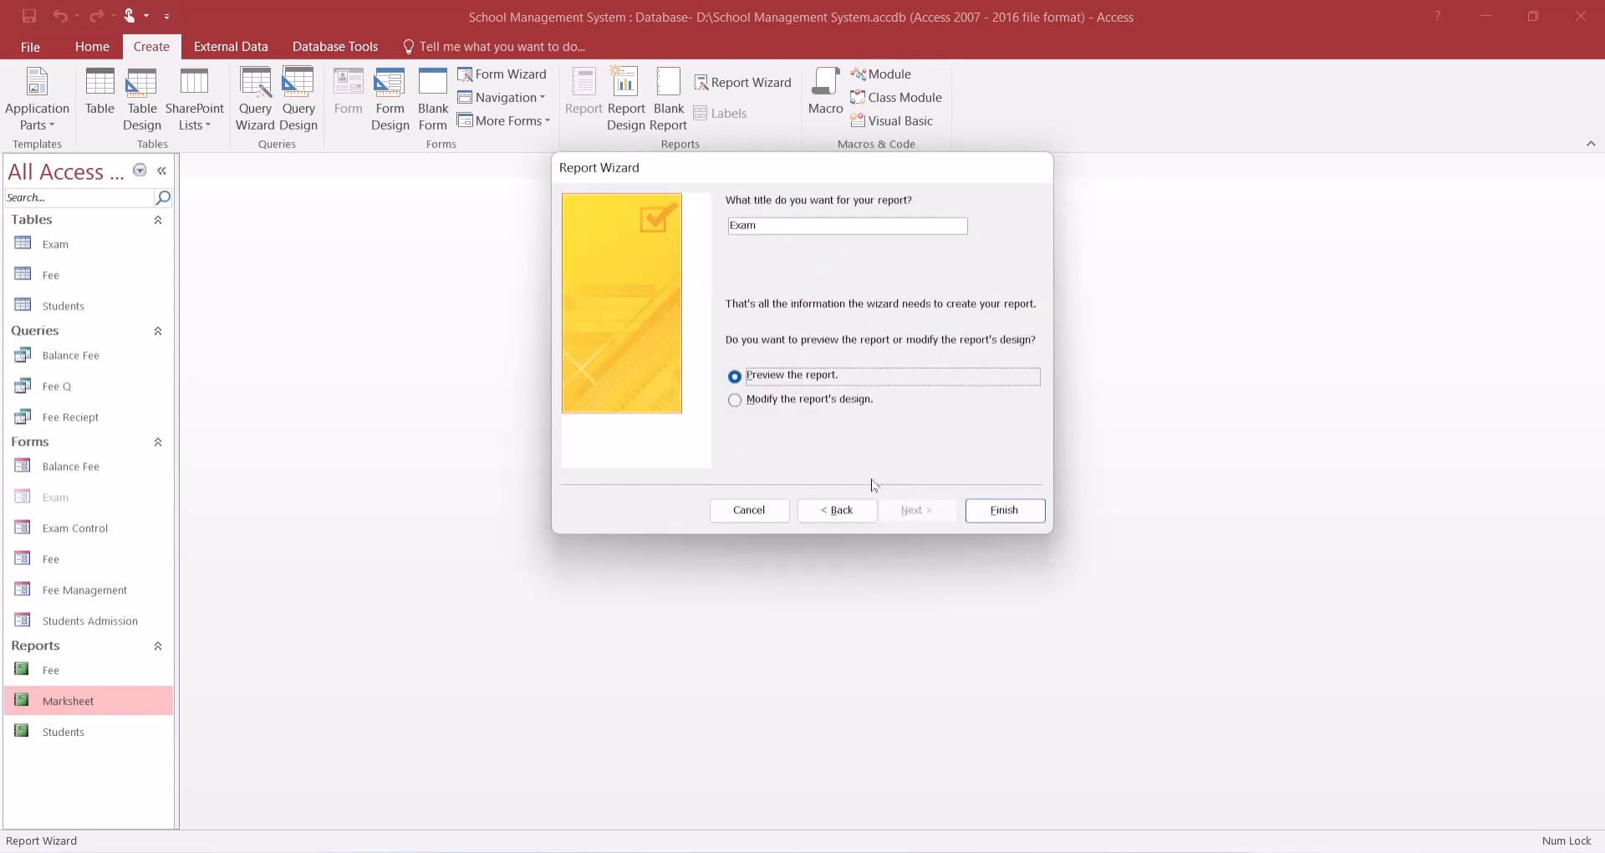
click(832, 514)
click(832, 512)
click(832, 511)
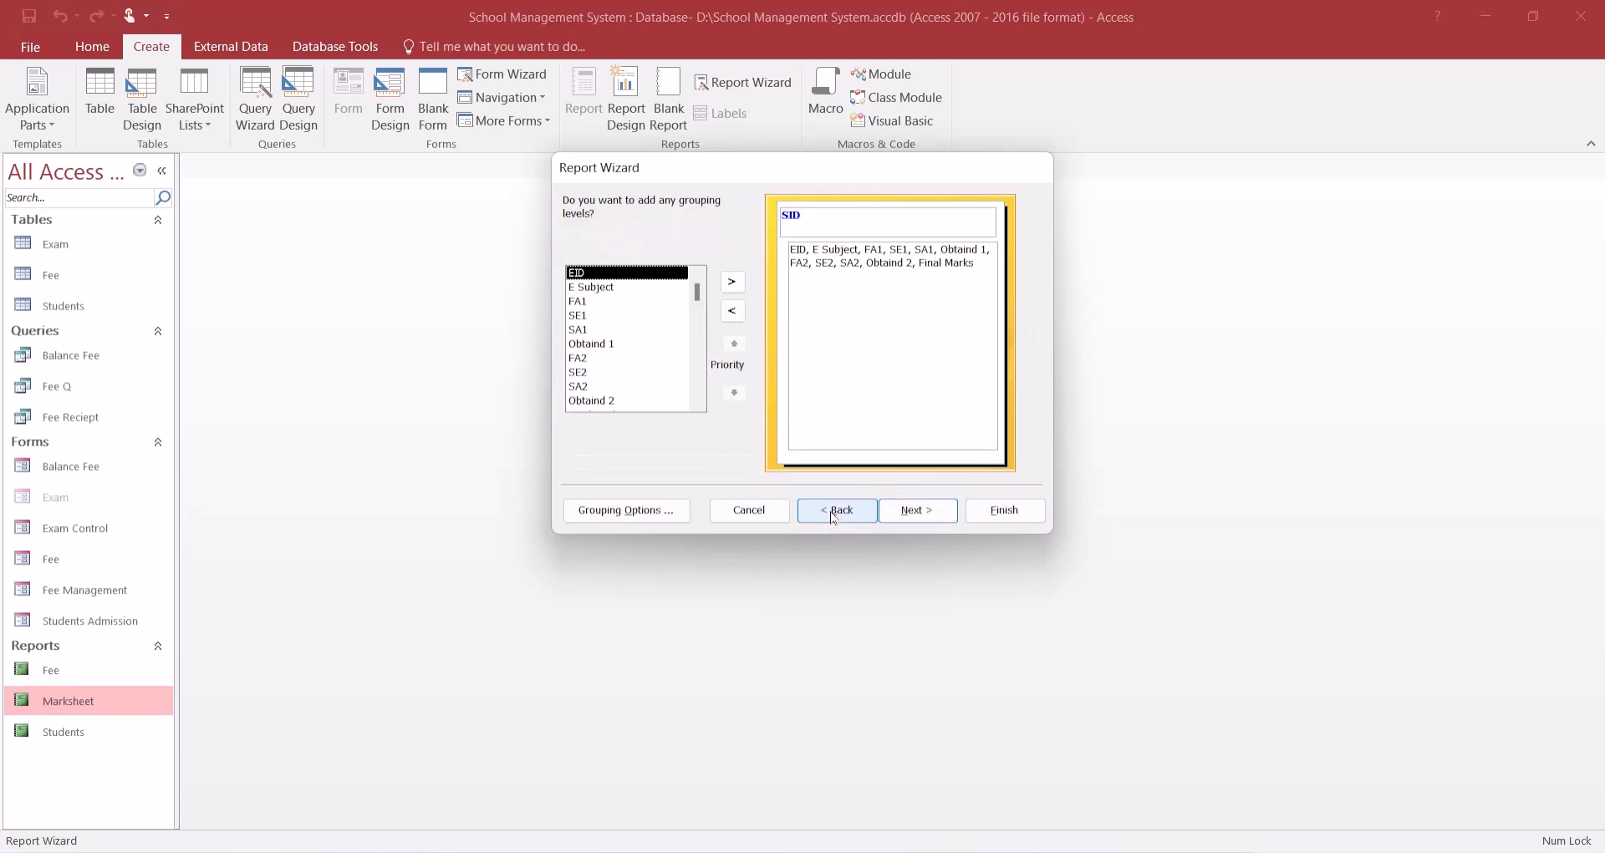
- Remove the SID grouping level and finish the tabular, portrait report titled Exam, opening it to modify its design
click(731, 311)
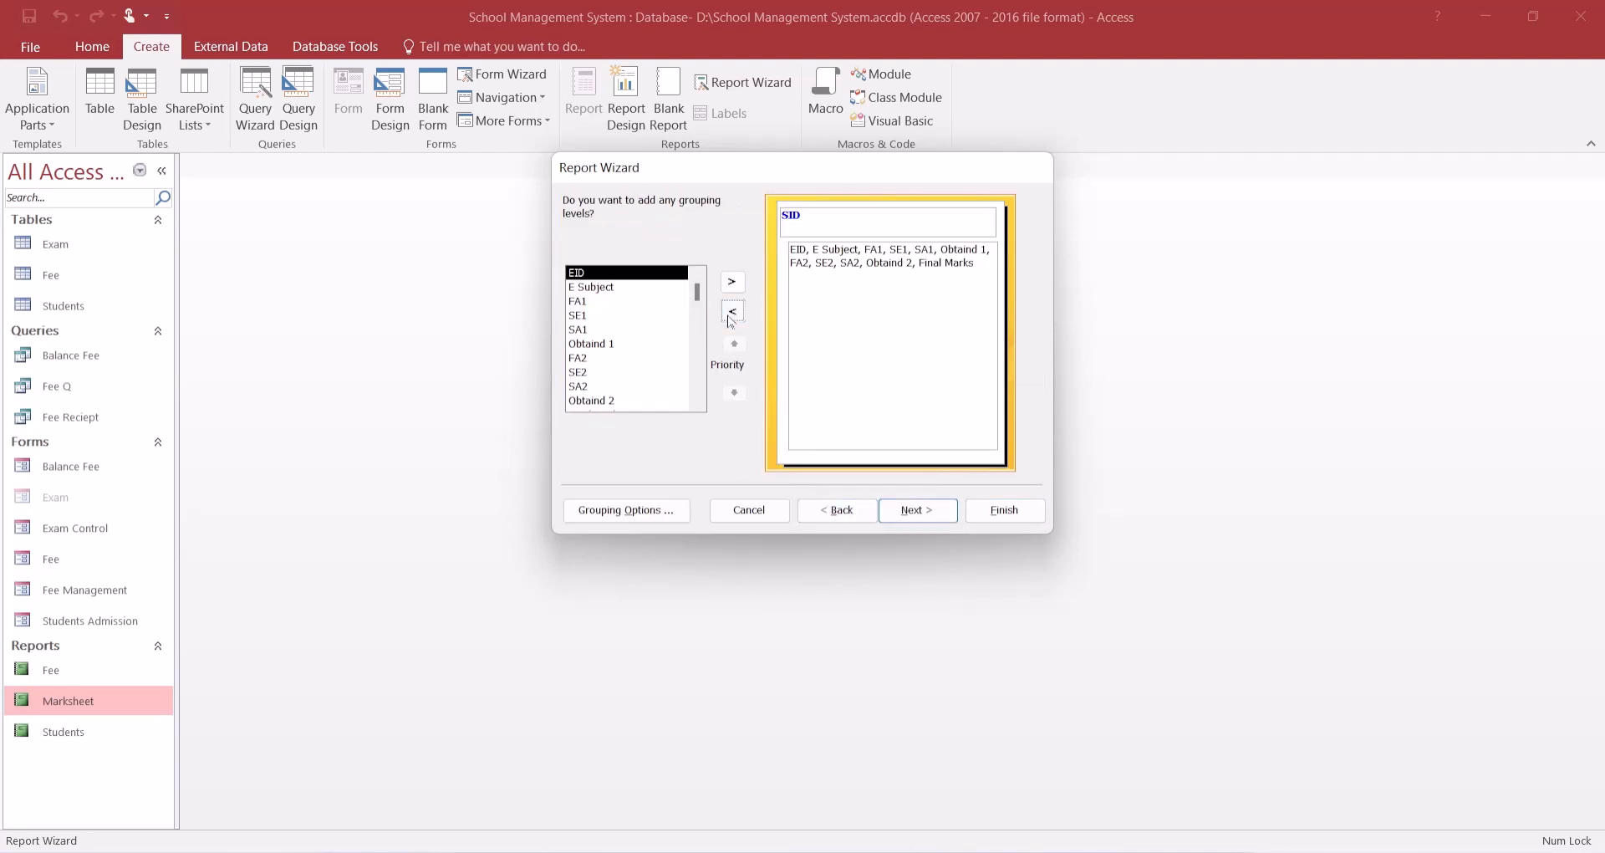
click(909, 513)
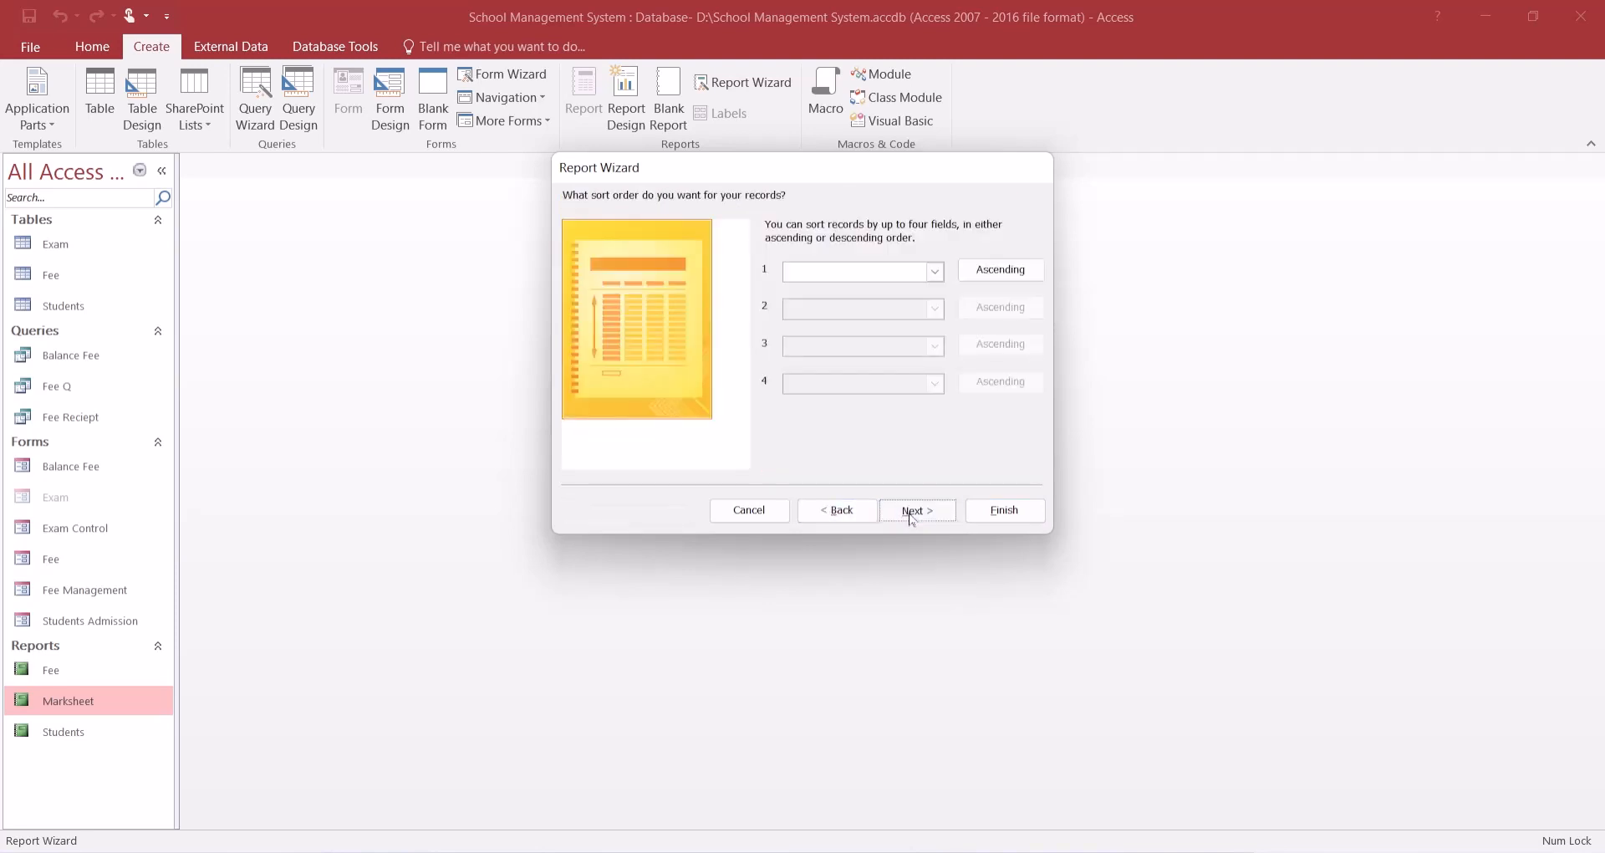
click(901, 514)
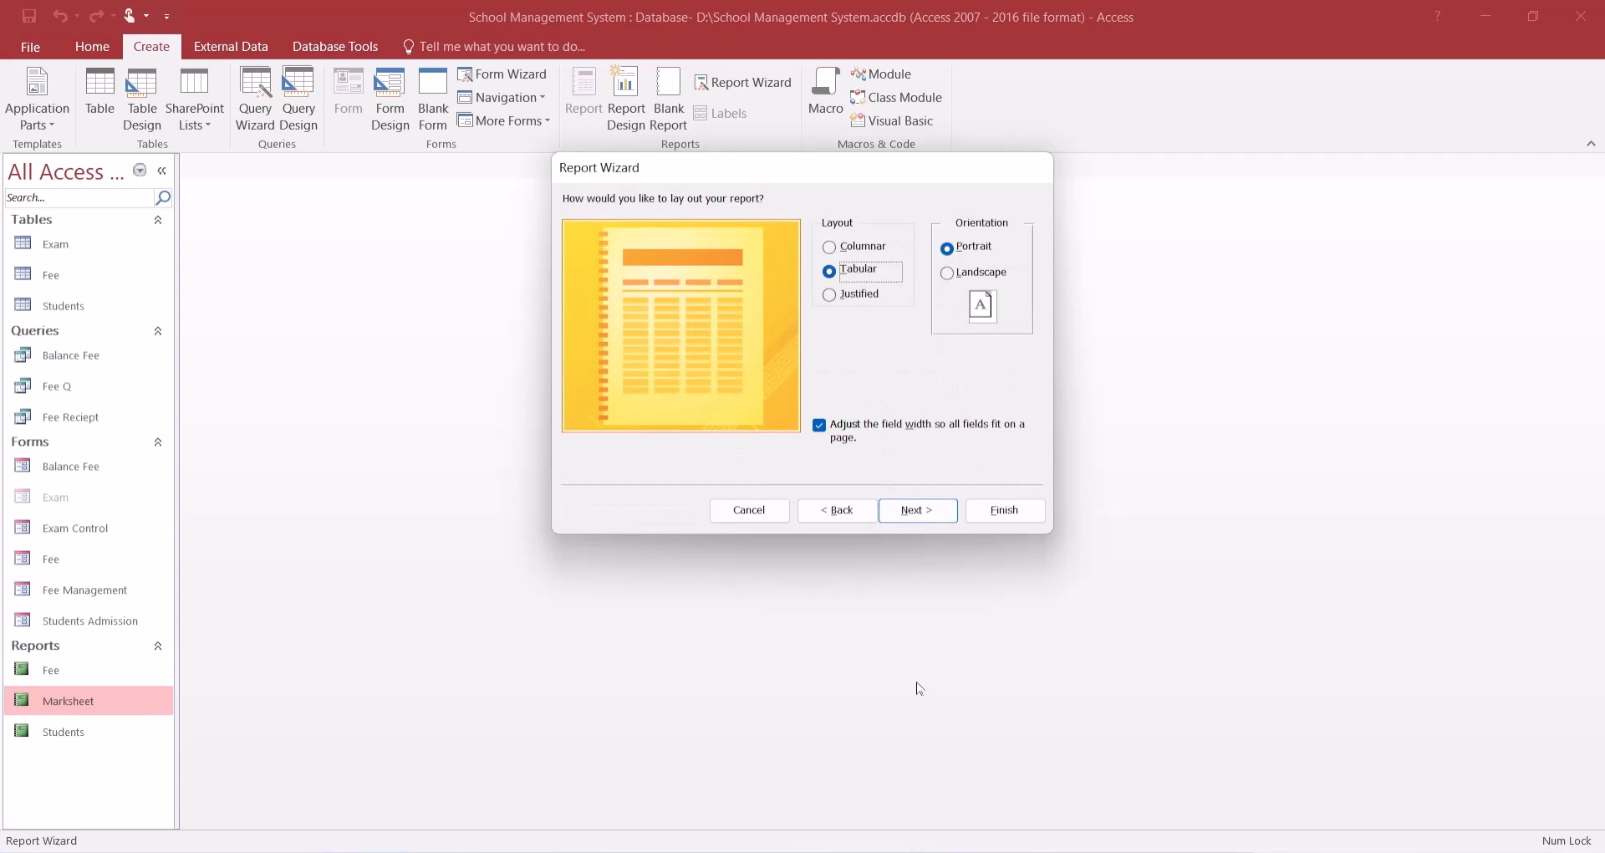
click(912, 510)
click(735, 400)
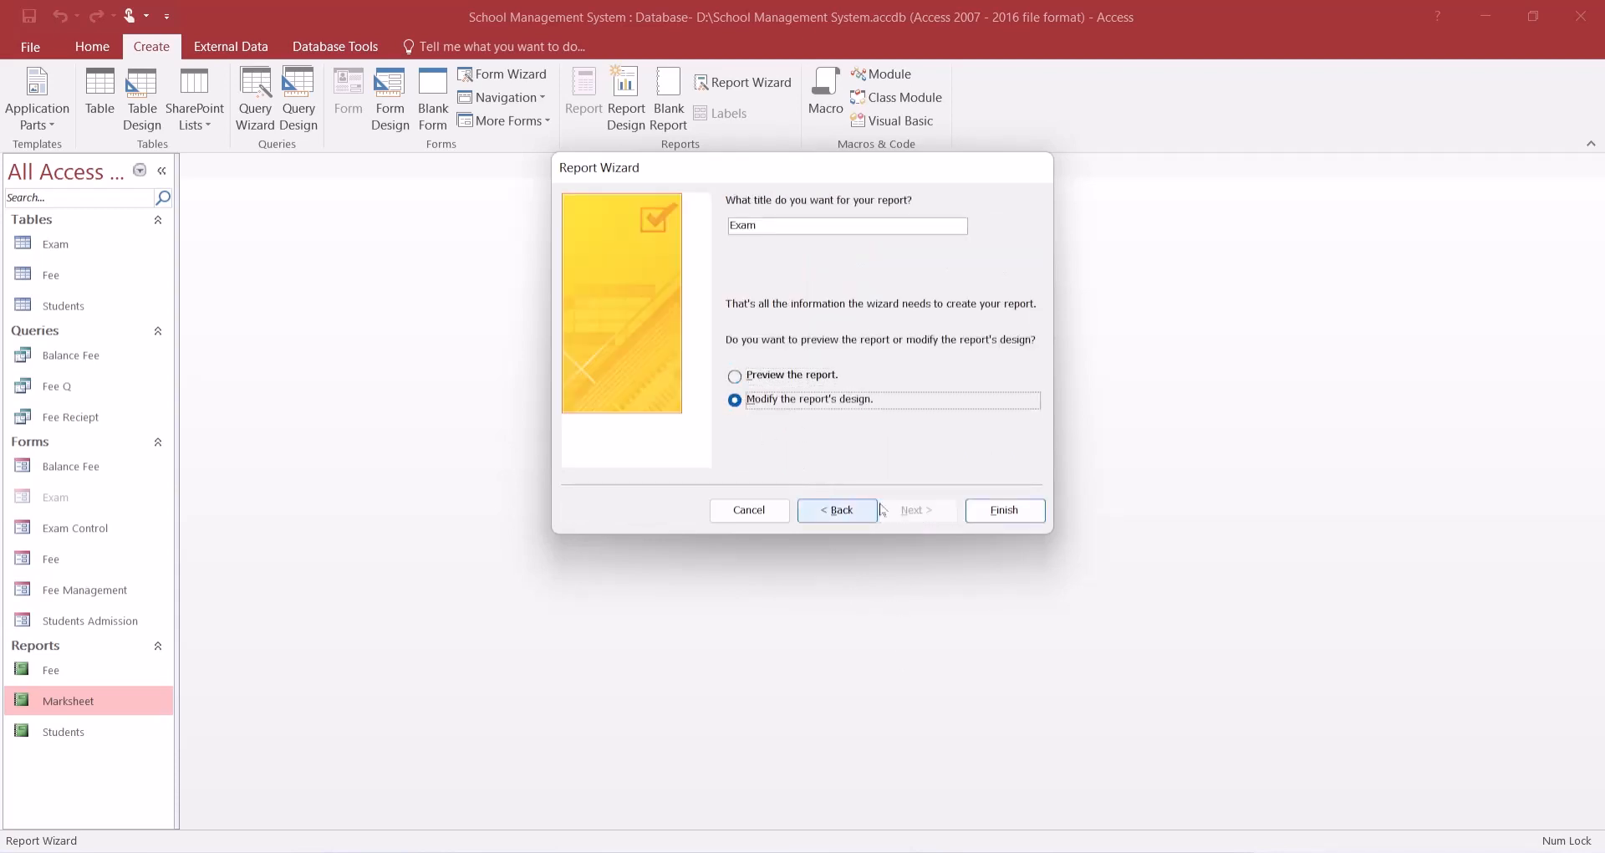
click(1022, 513)
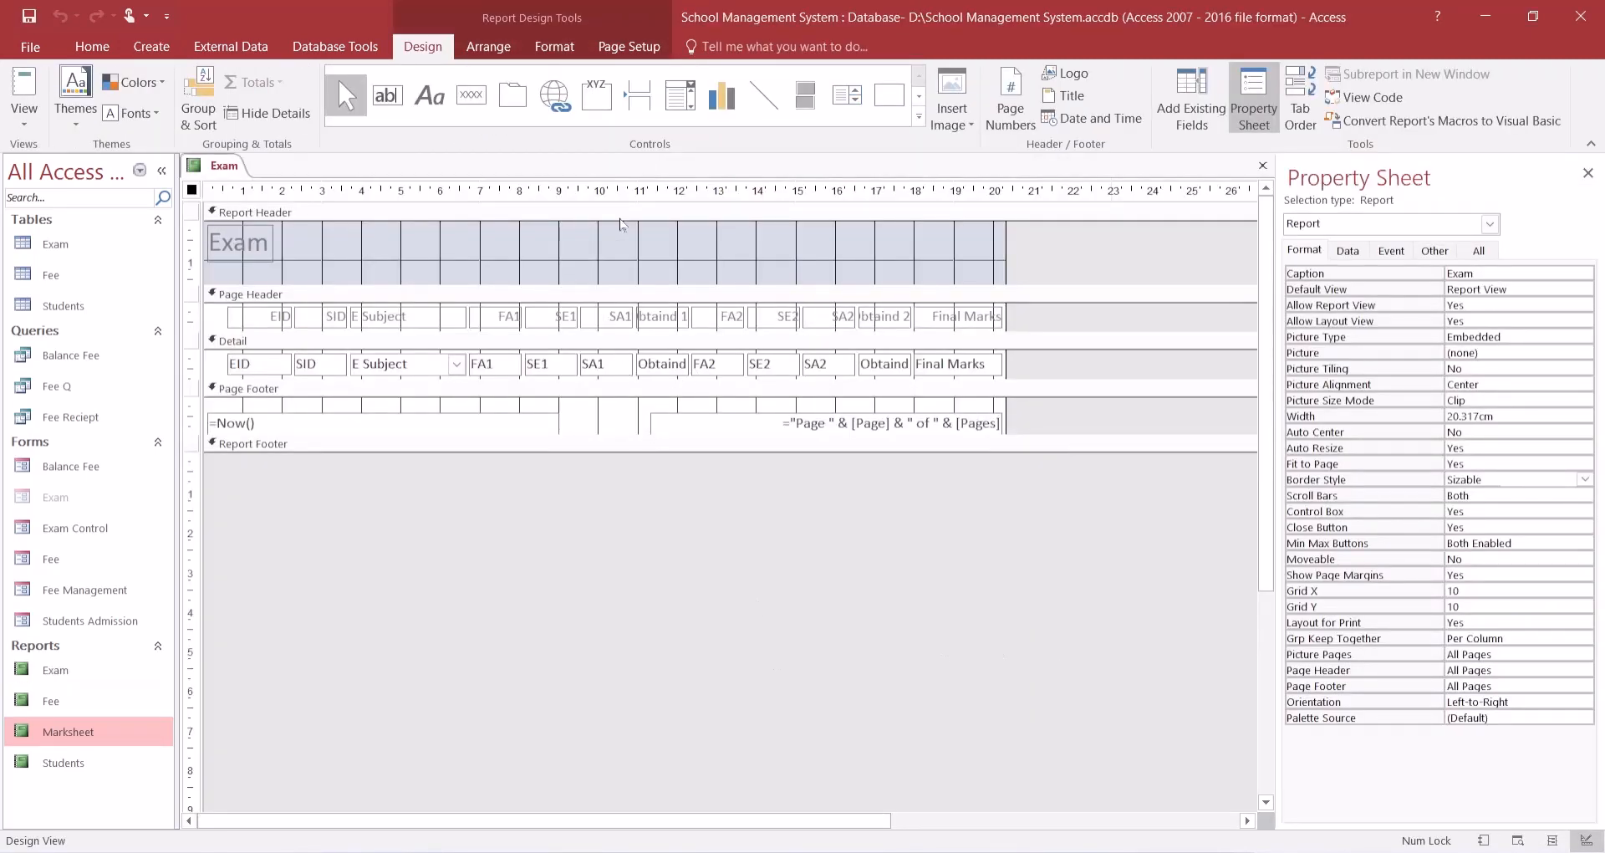
- Remove the Report Header/Footer sections and delete the date and page-number text boxes from the Page Footer
right_click(619, 242)
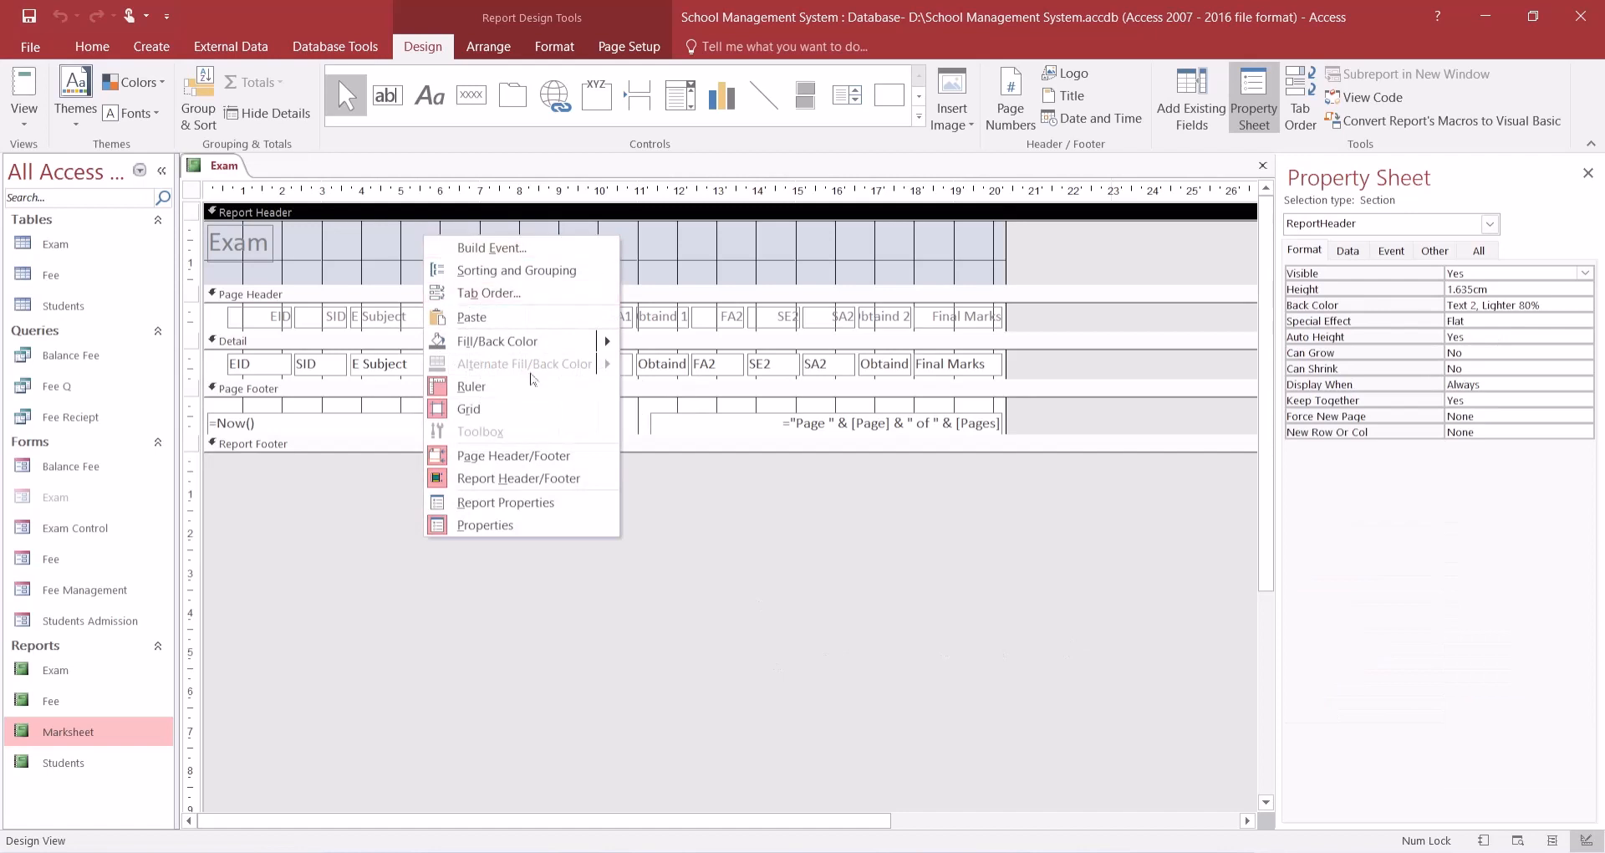
click(519, 481)
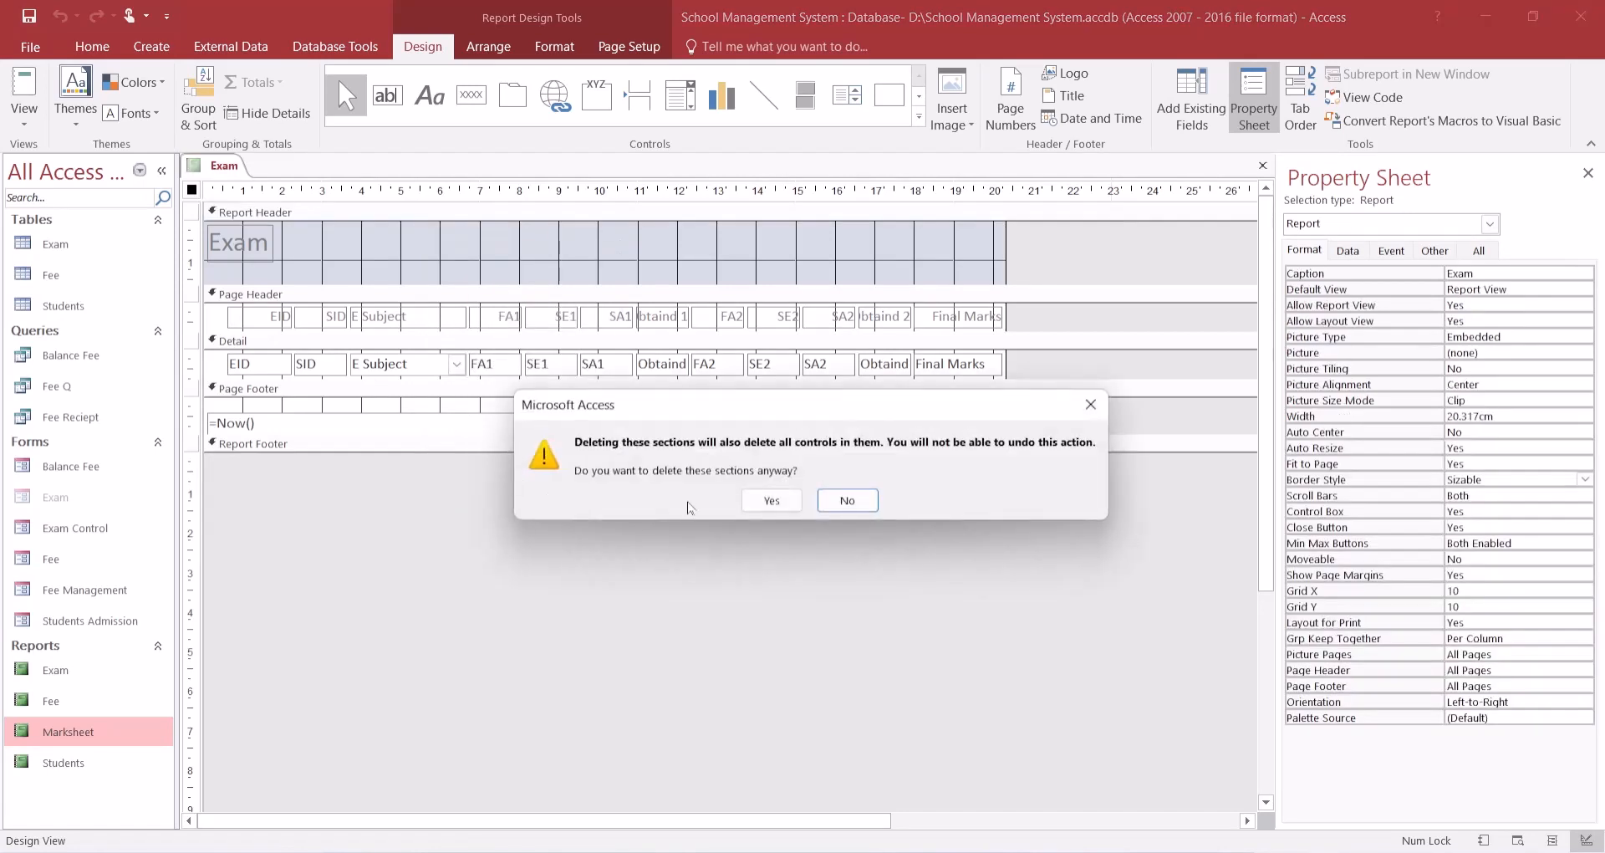
click(770, 500)
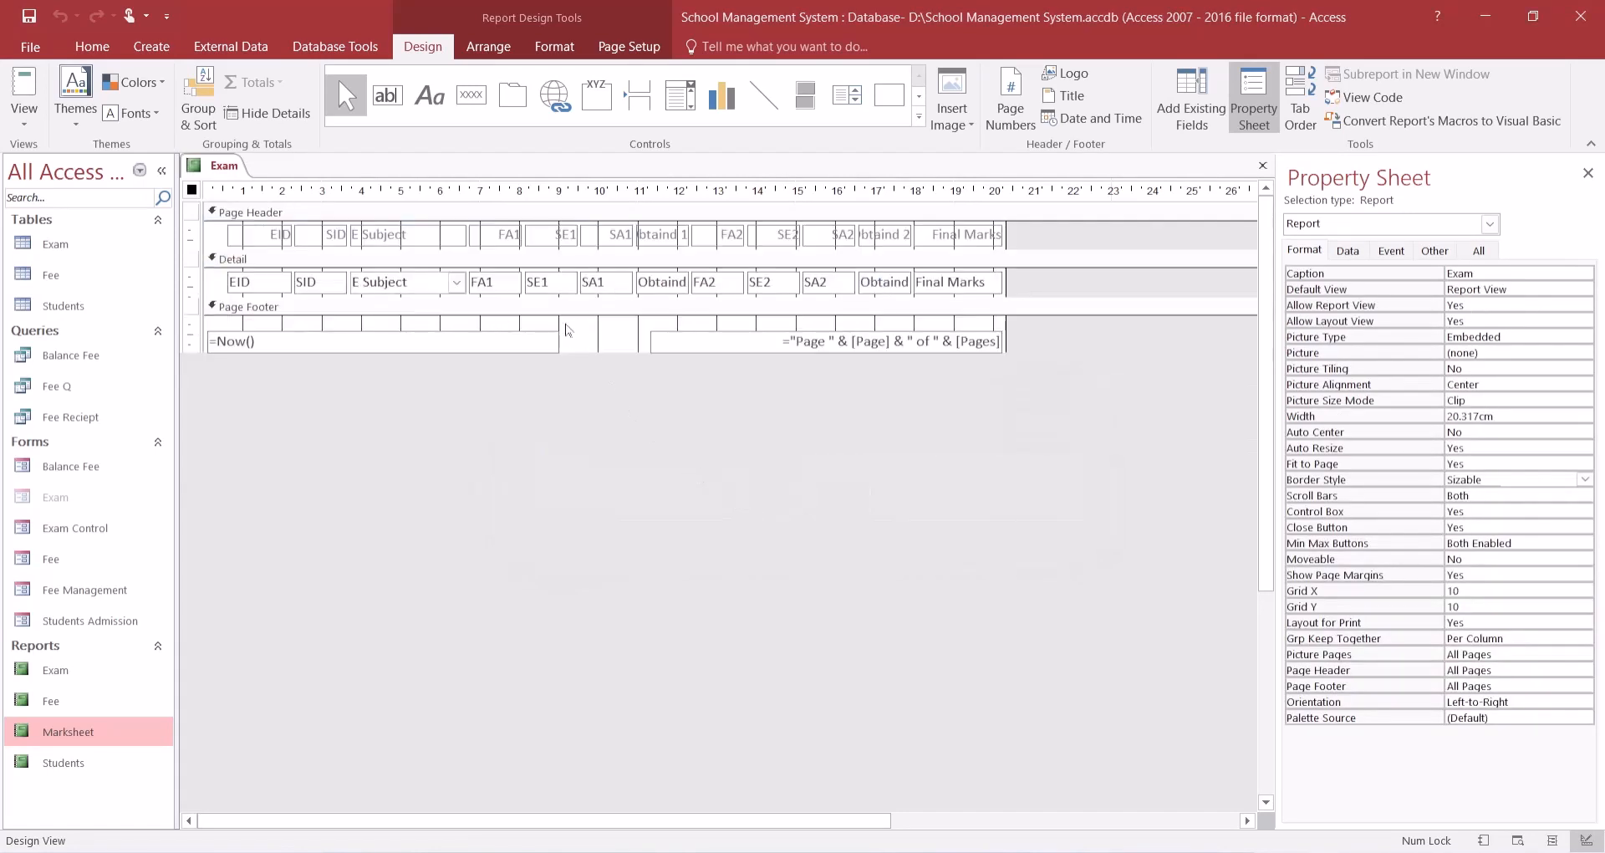
drag(326, 324, 879, 370)
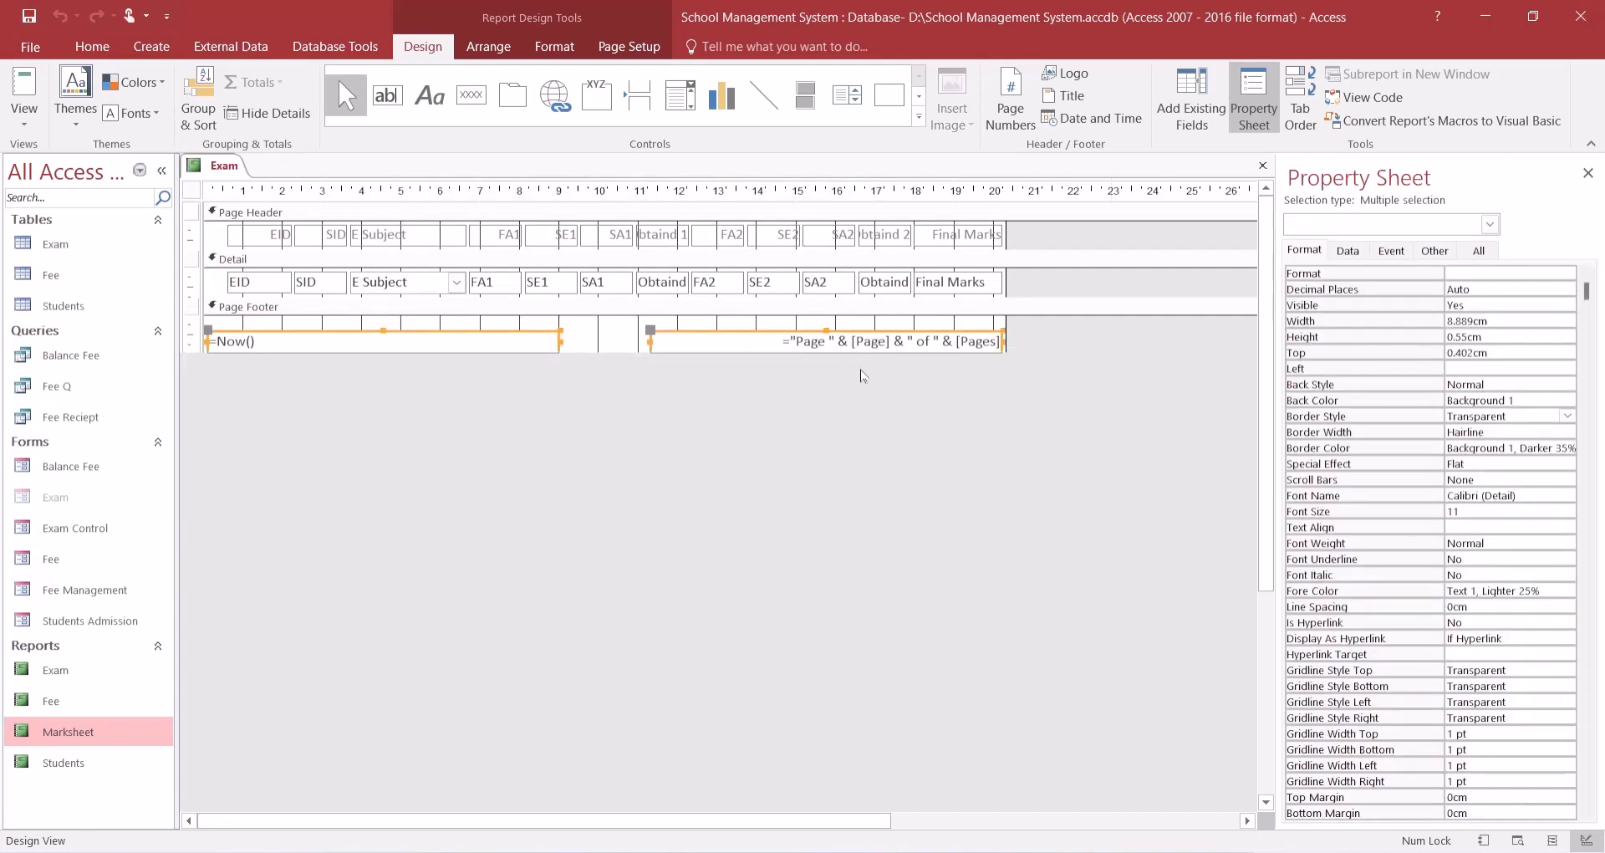
key(Delete)
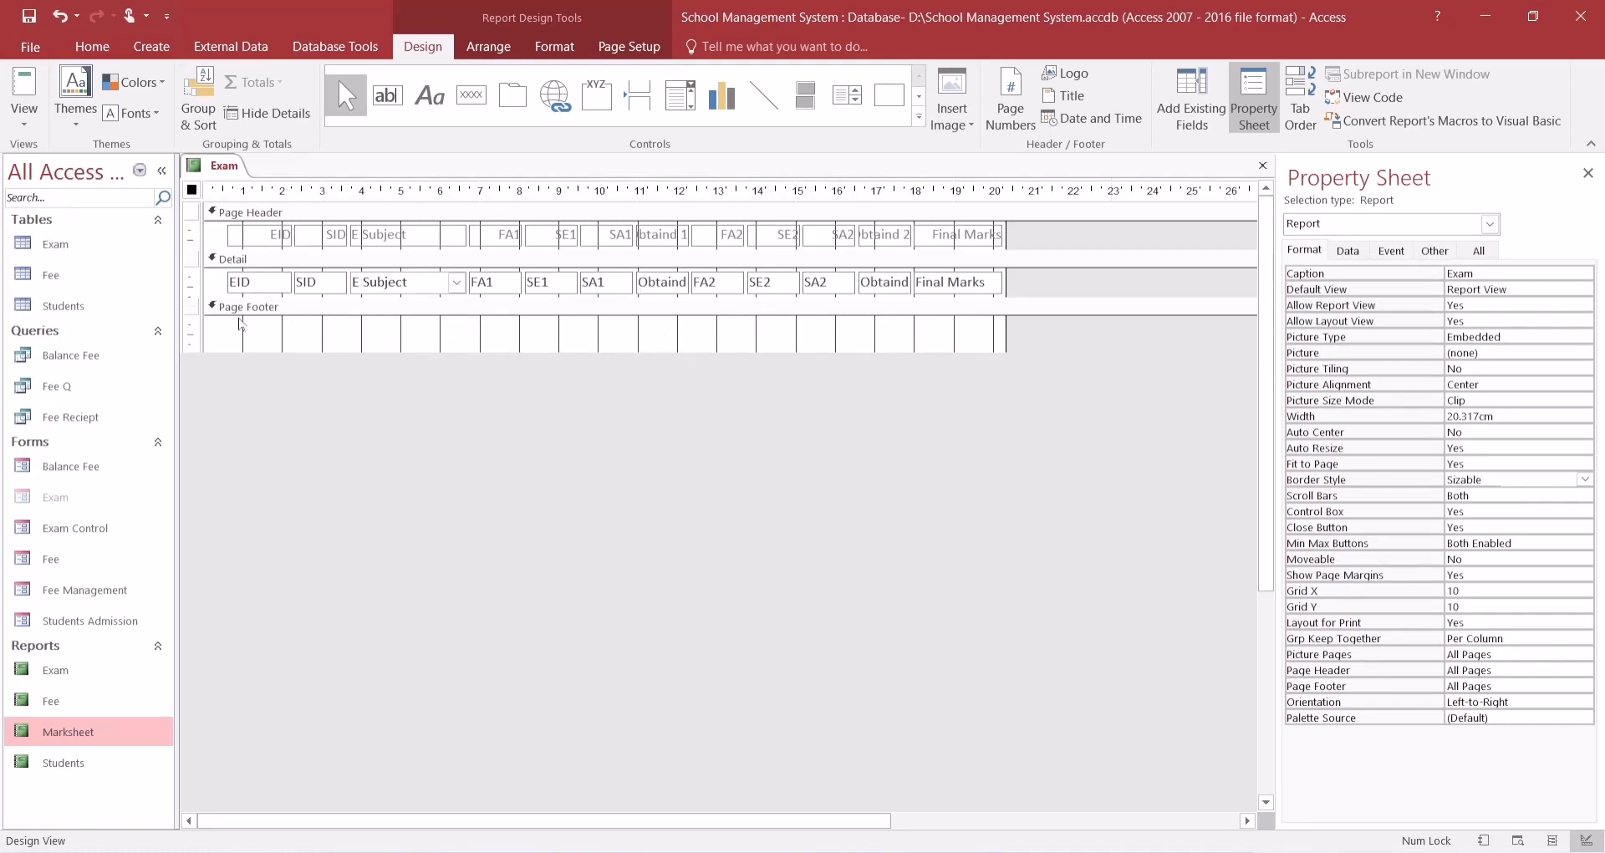
- Change the Display When property of the EID and SID labels and fields together
drag(219, 333, 342, 215)
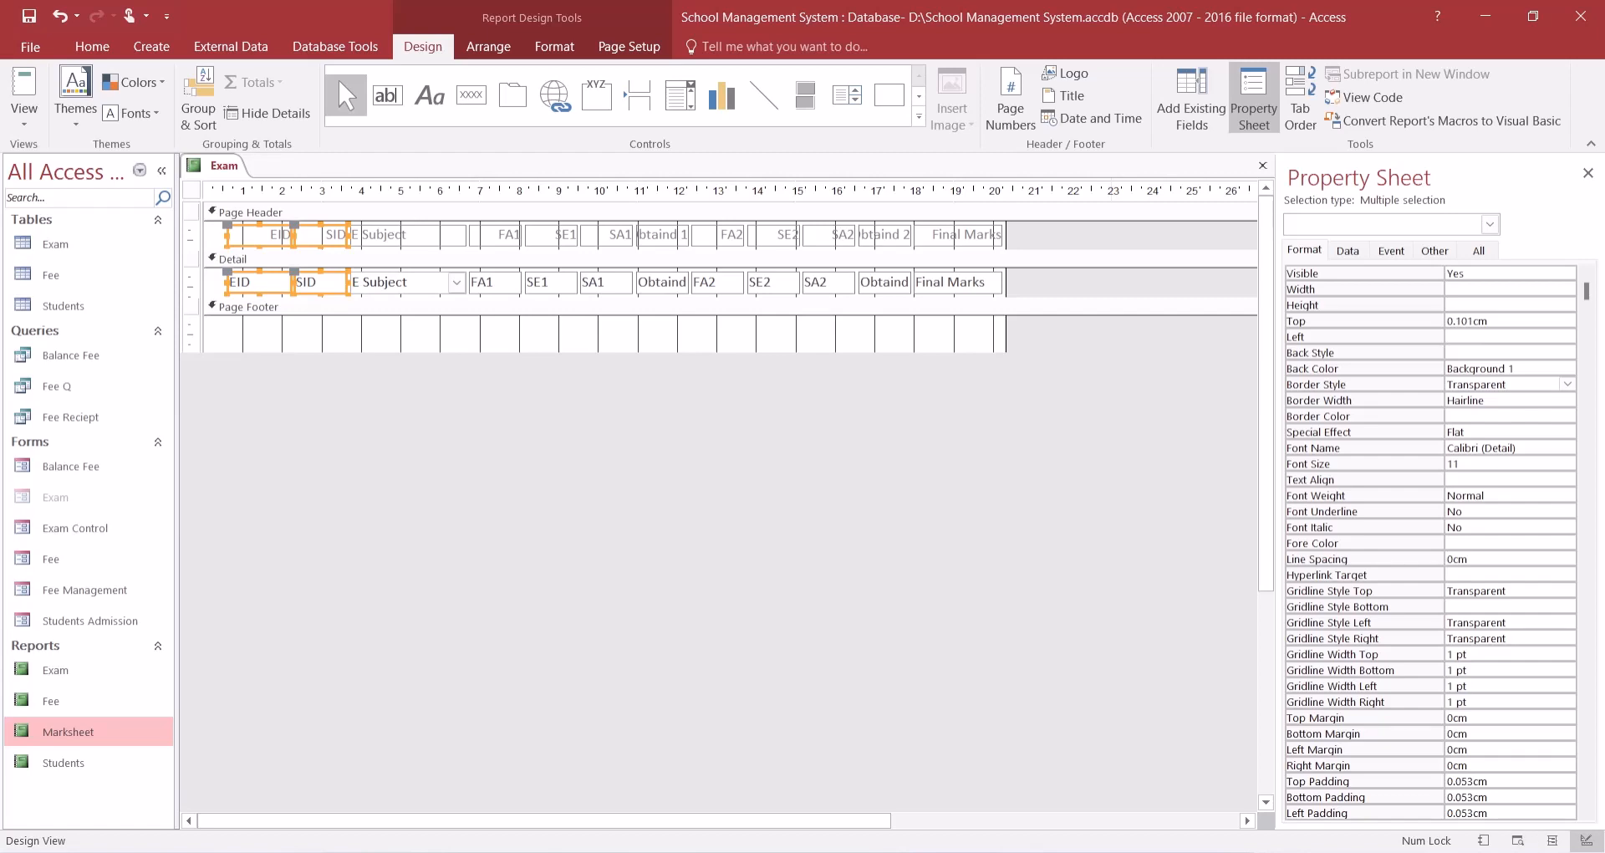
scroll(1430, 542, down, 2)
click(1328, 784)
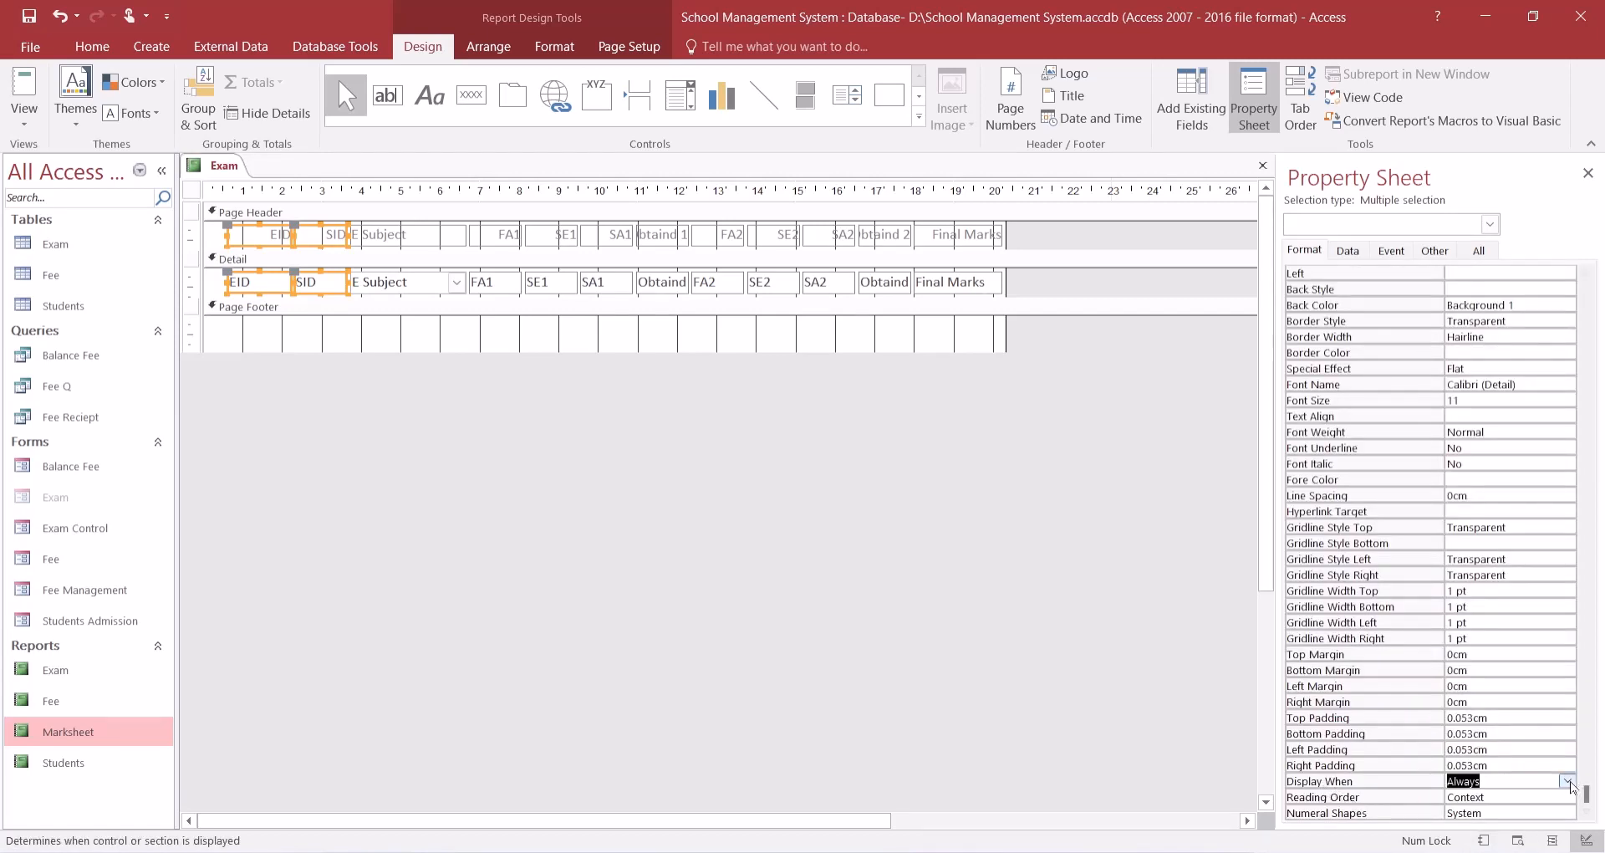
click(1568, 783)
click(1496, 834)
- Move the EID and SID columns to the report's left edge, overlapping, and shift the E Subject to Final Marks columns left beside them
drag(307, 234, 287, 235)
click(297, 307)
drag(280, 335, 230, 224)
click(305, 330)
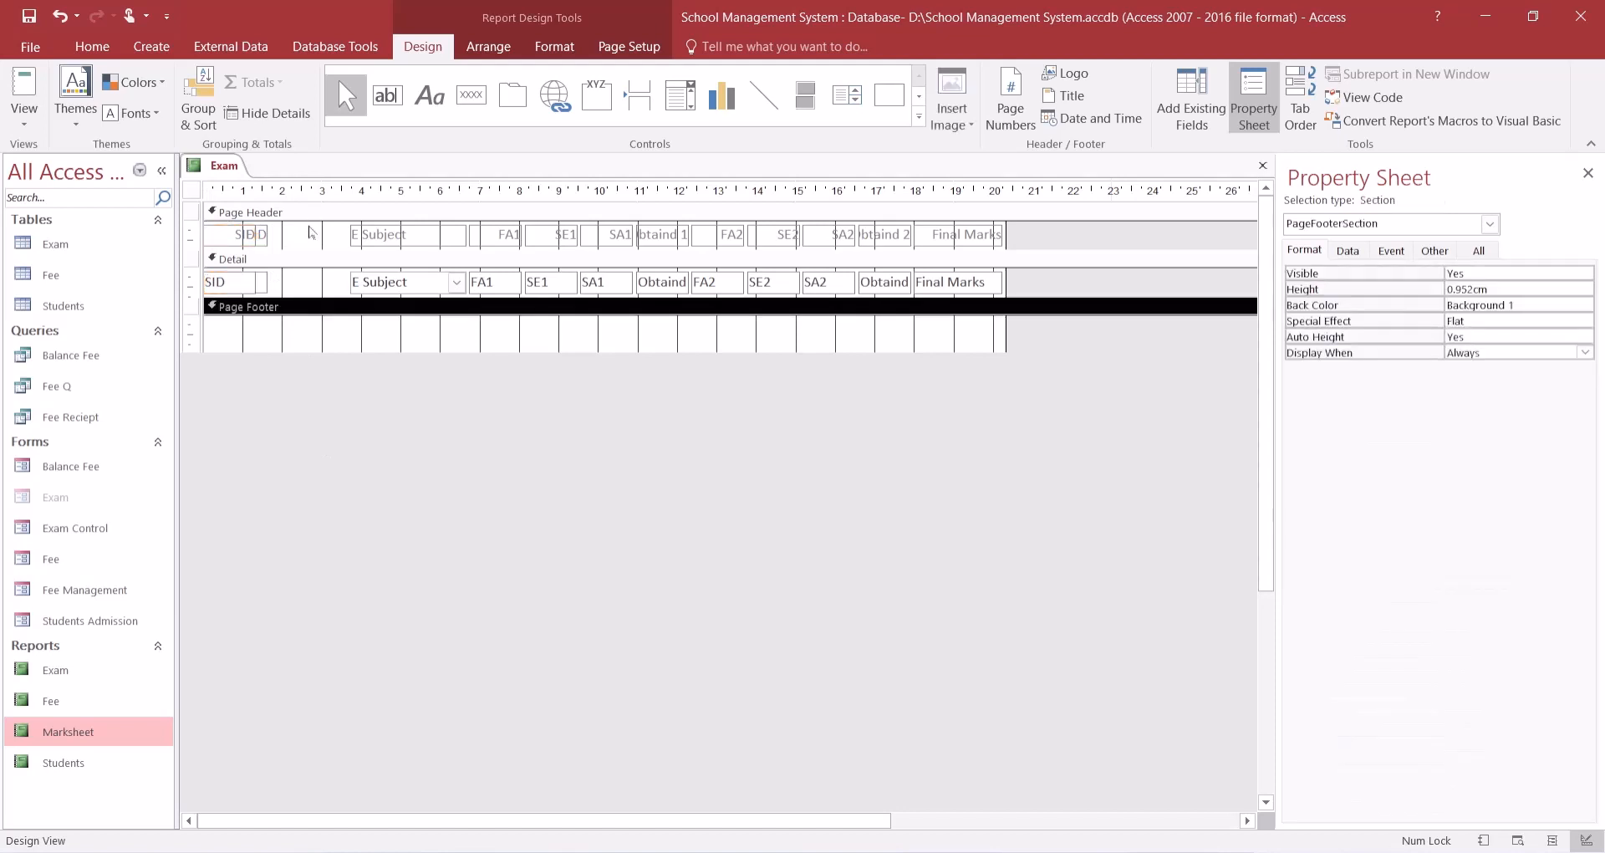
drag(308, 191, 1001, 191)
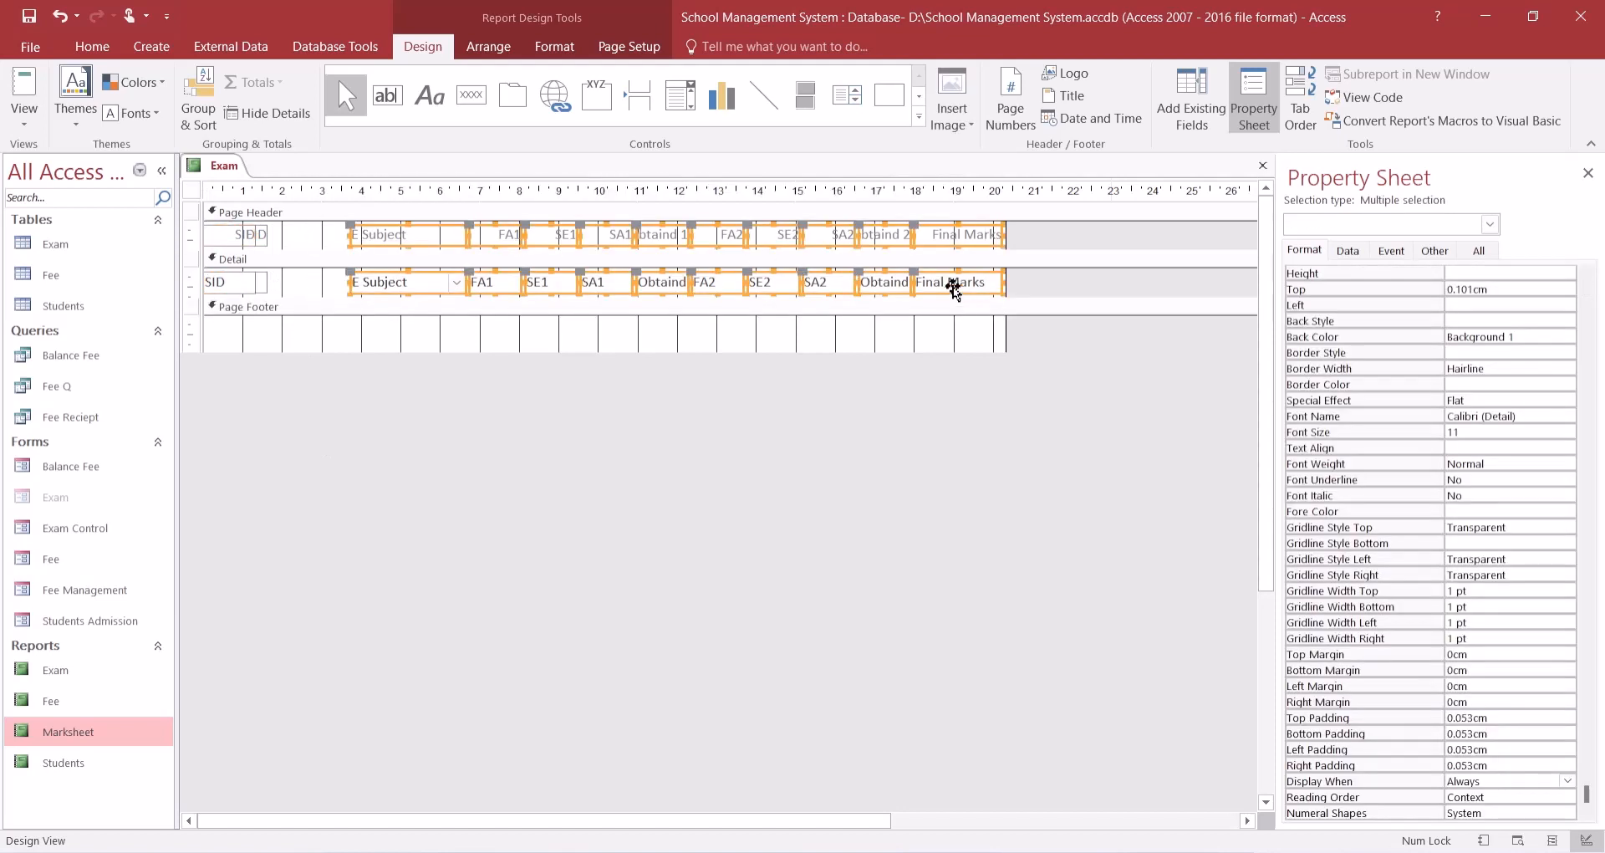
drag(660, 289, 579, 286)
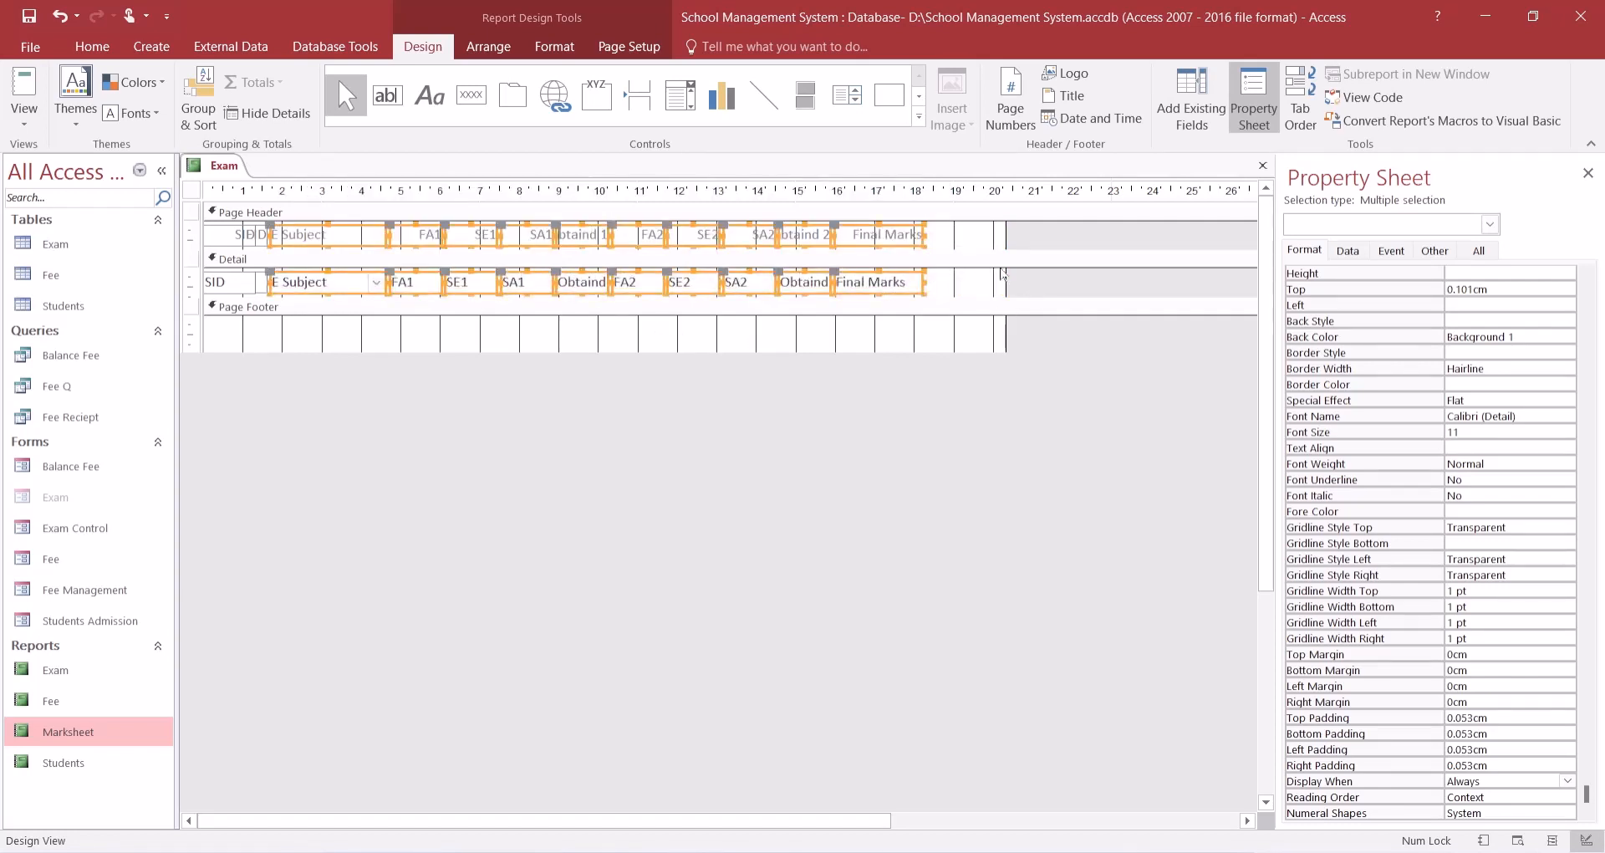
- Narrow the Exam report's width to about 18.5 cm, just past the Final Marks column
drag(1006, 282, 934, 289)
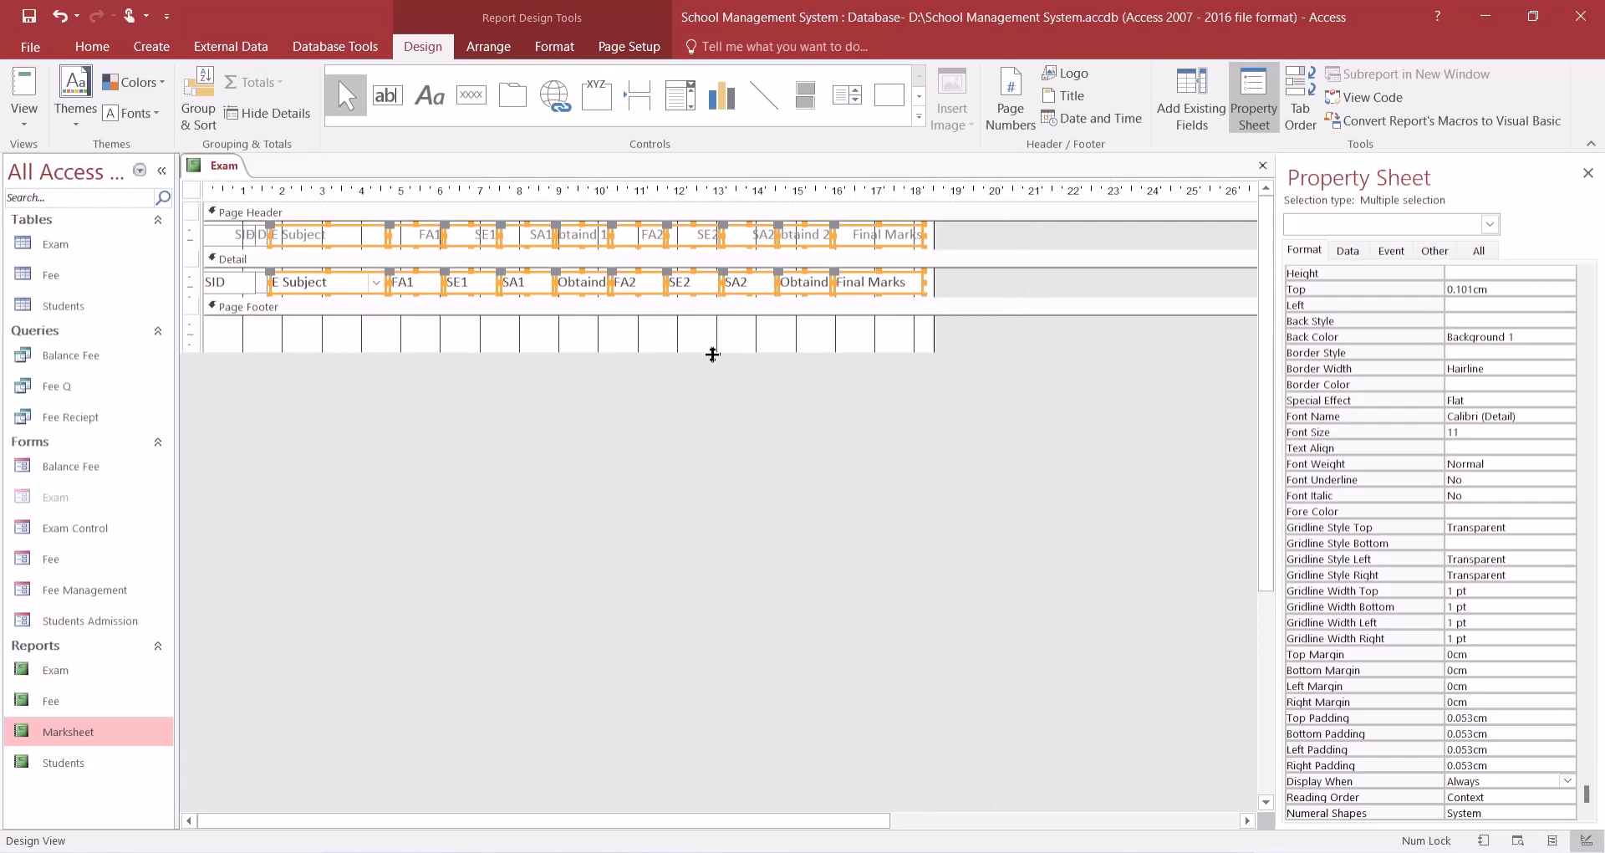
click(423, 337)
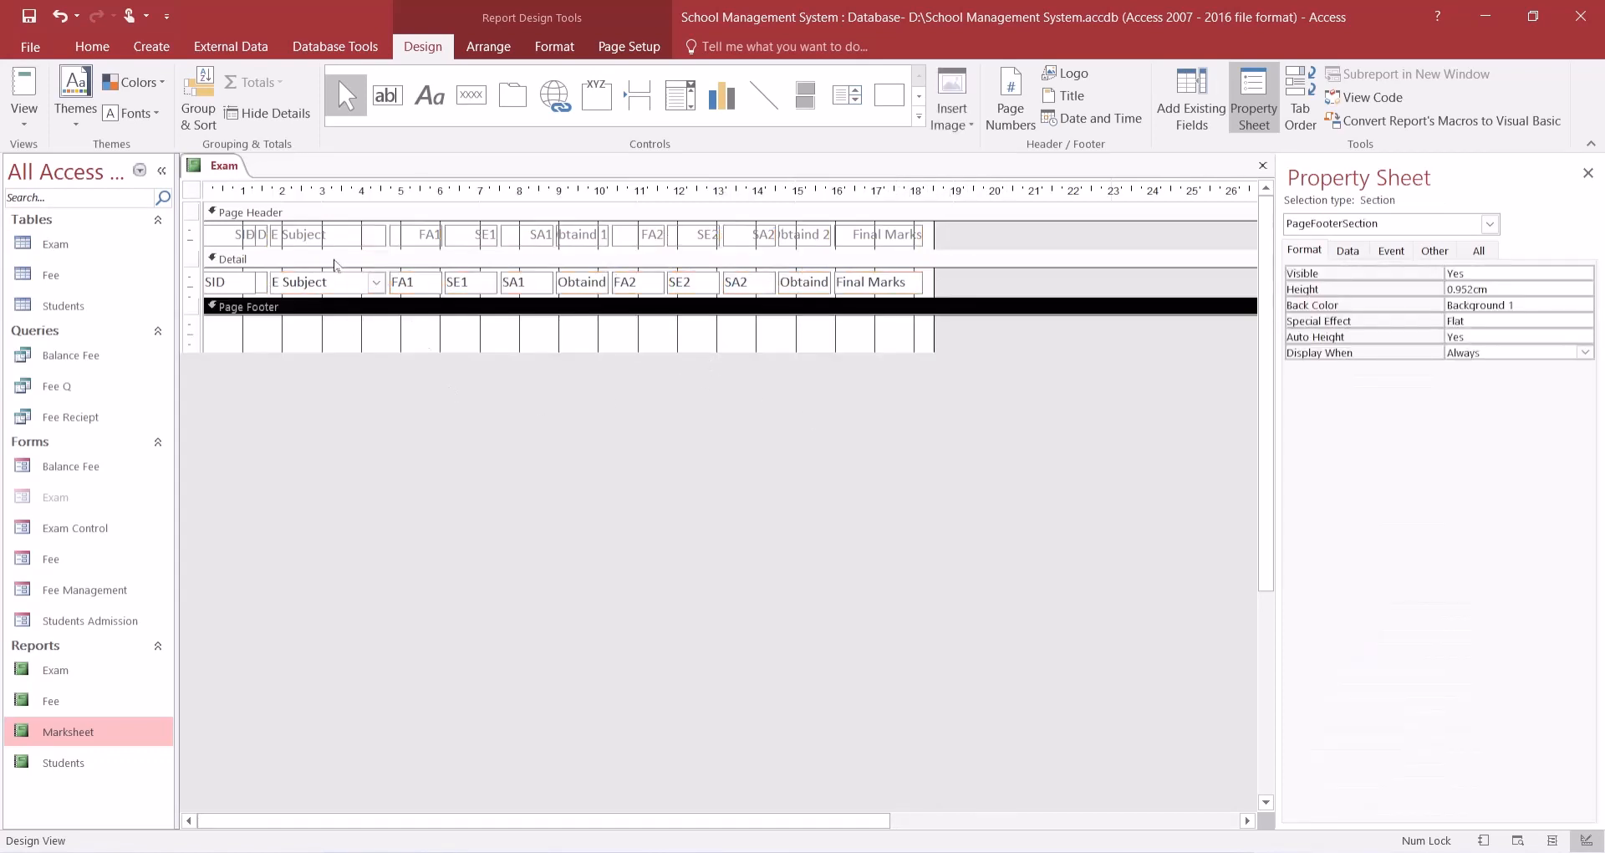
- Make all the column labels in the Page Header bold and set their font colour to black
click(326, 284)
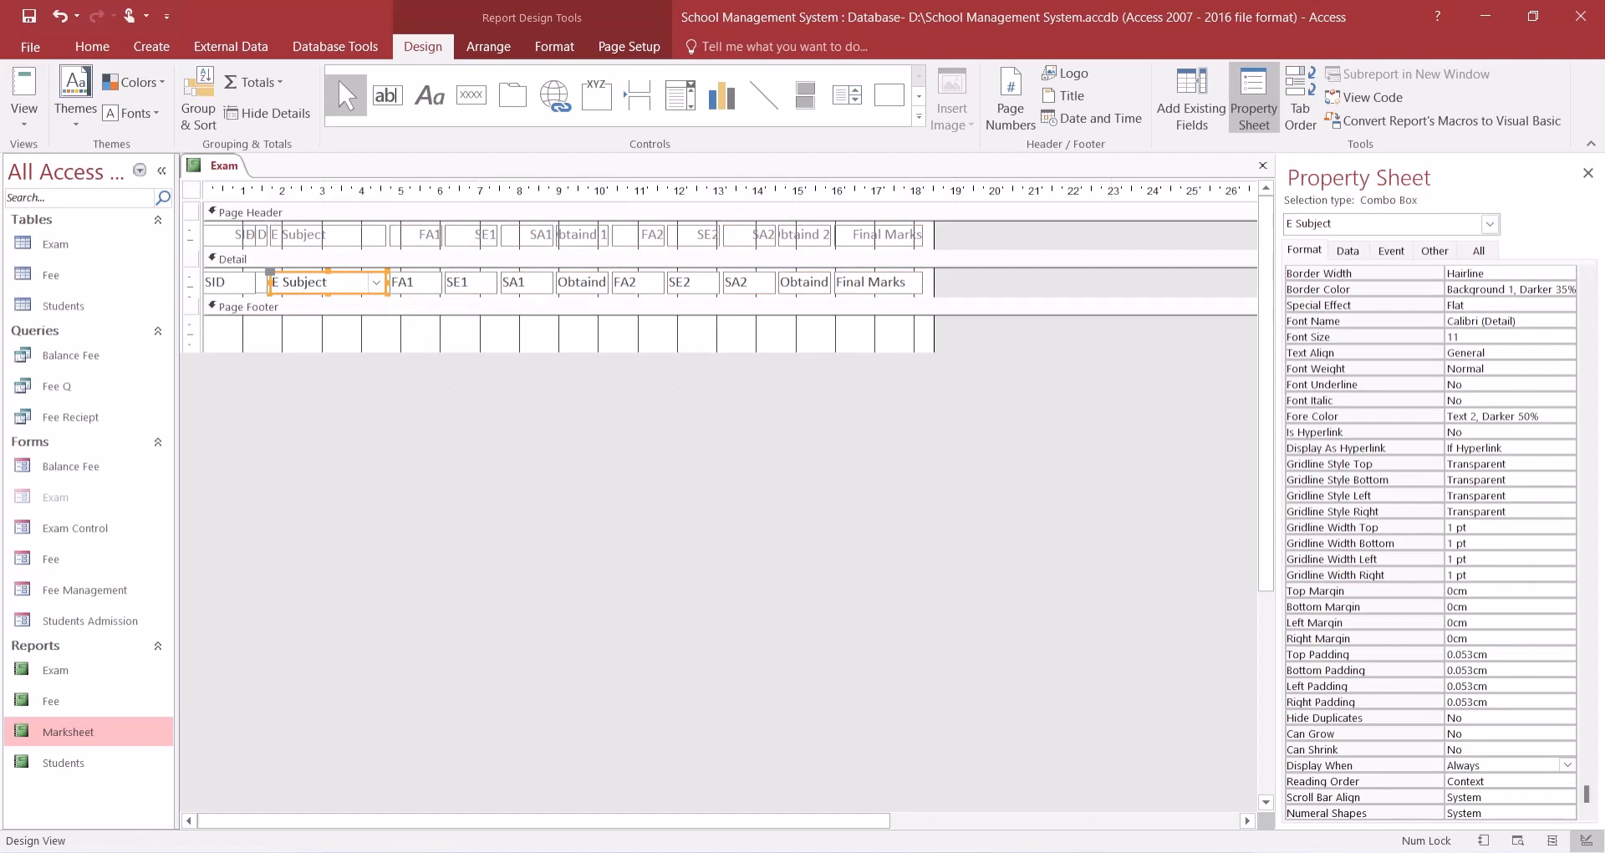
click(296, 237)
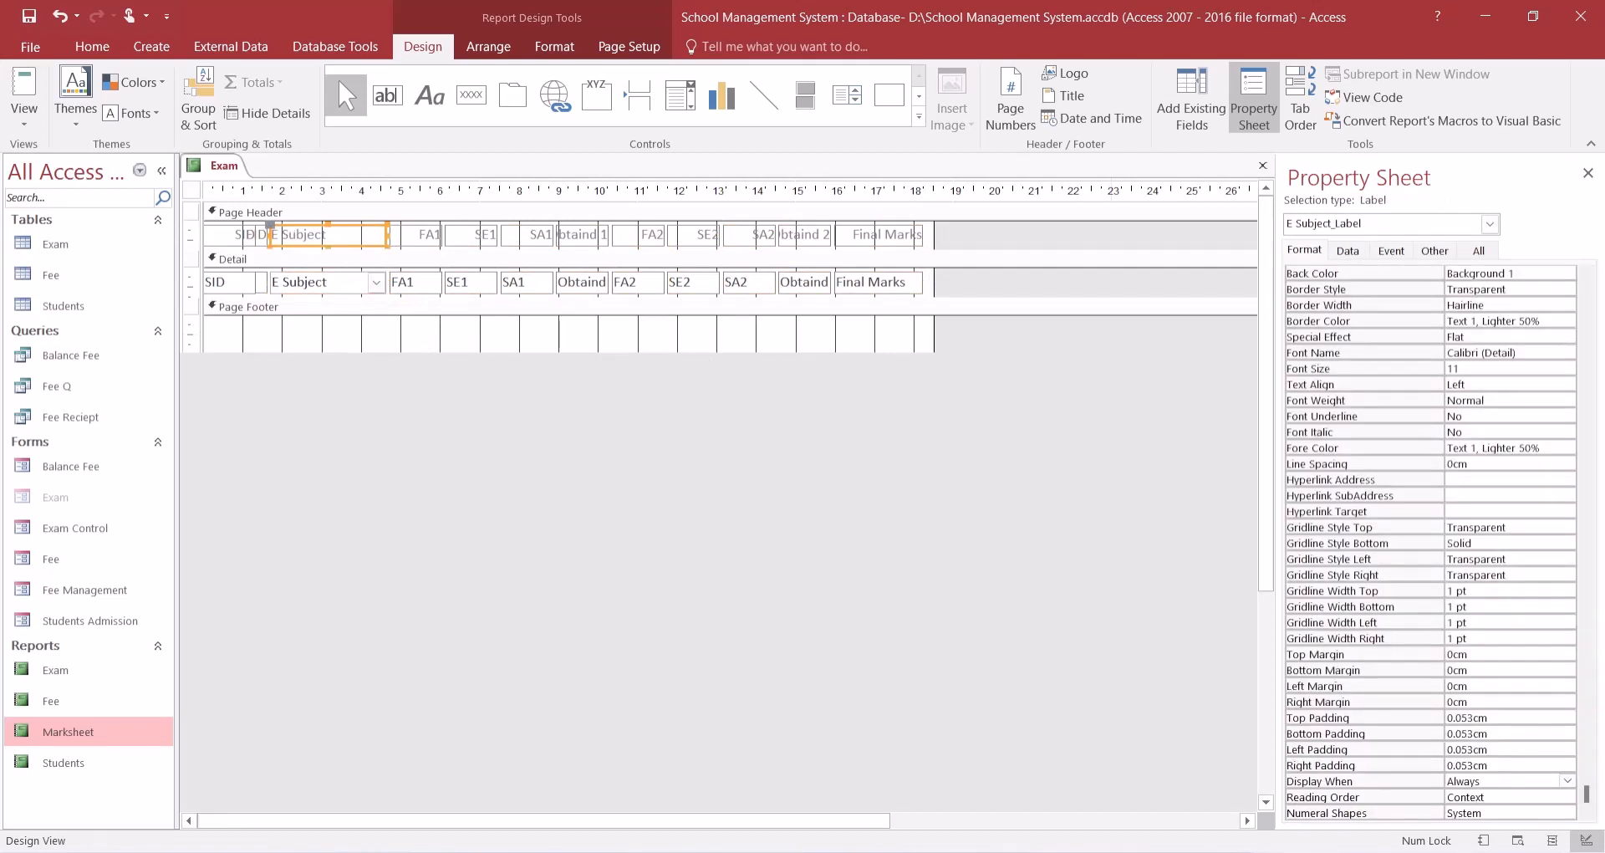
drag(974, 225, 209, 245)
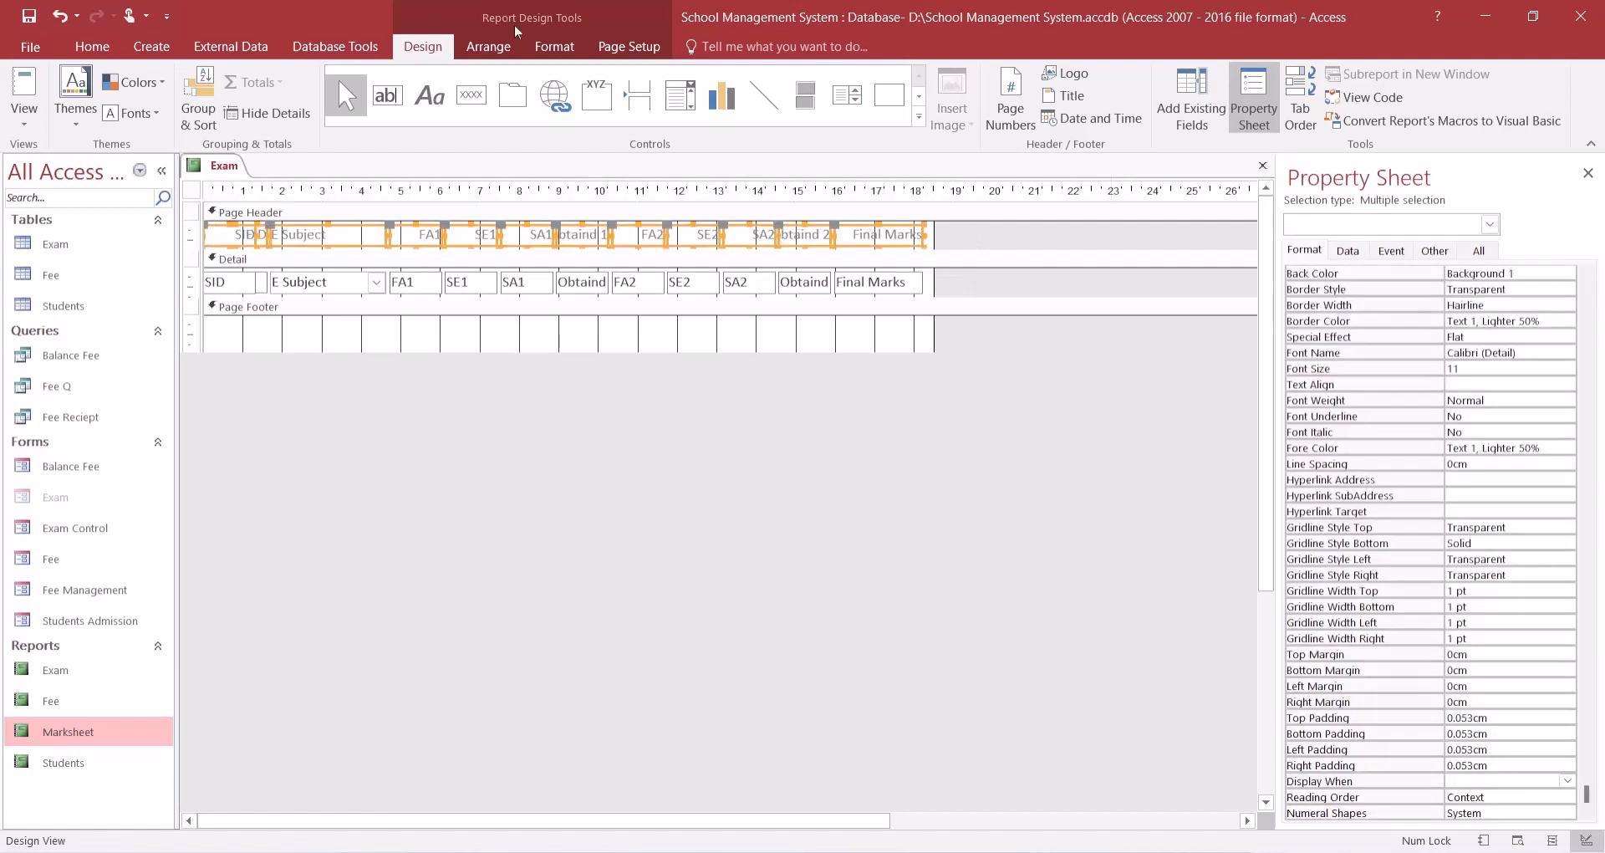
click(554, 46)
click(153, 114)
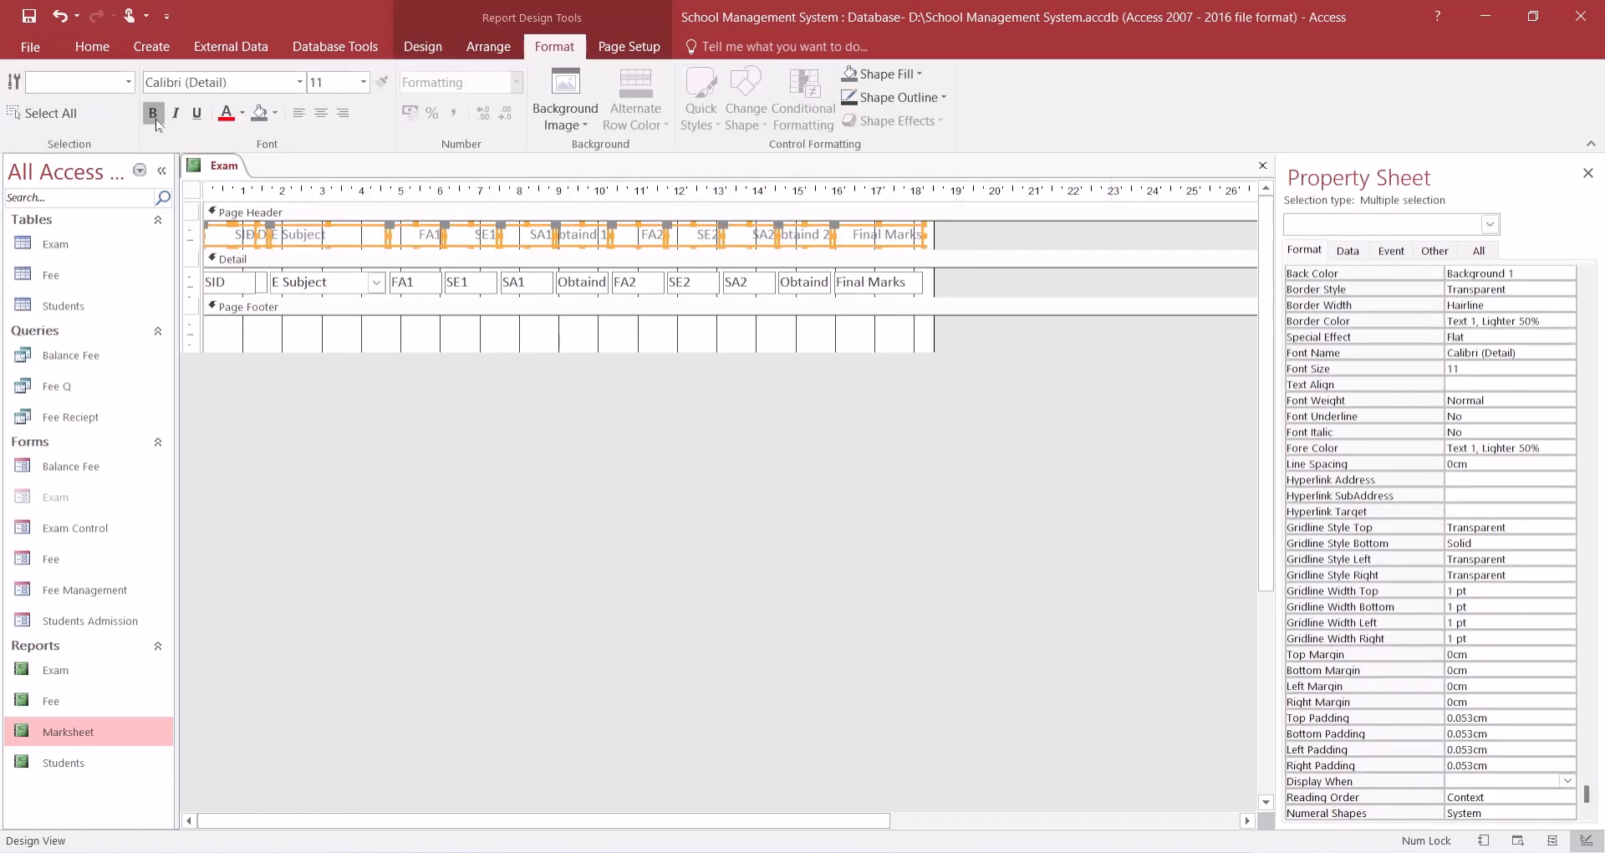
click(242, 113)
click(244, 142)
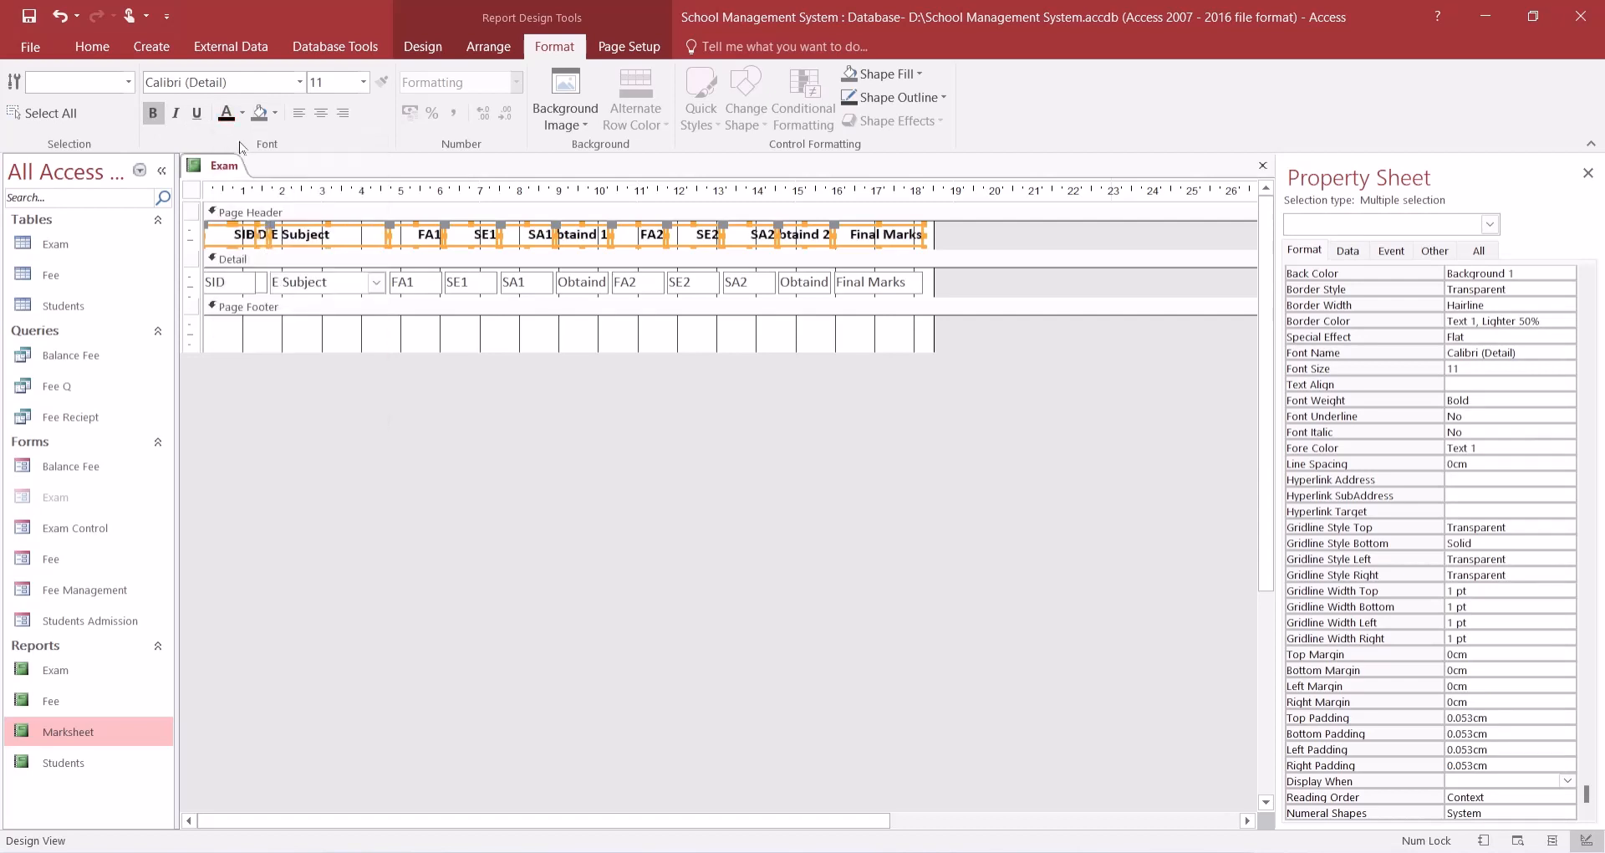
click(387, 332)
- Shorten the E Subject label's caption in the Page Header to Subject
click(284, 230)
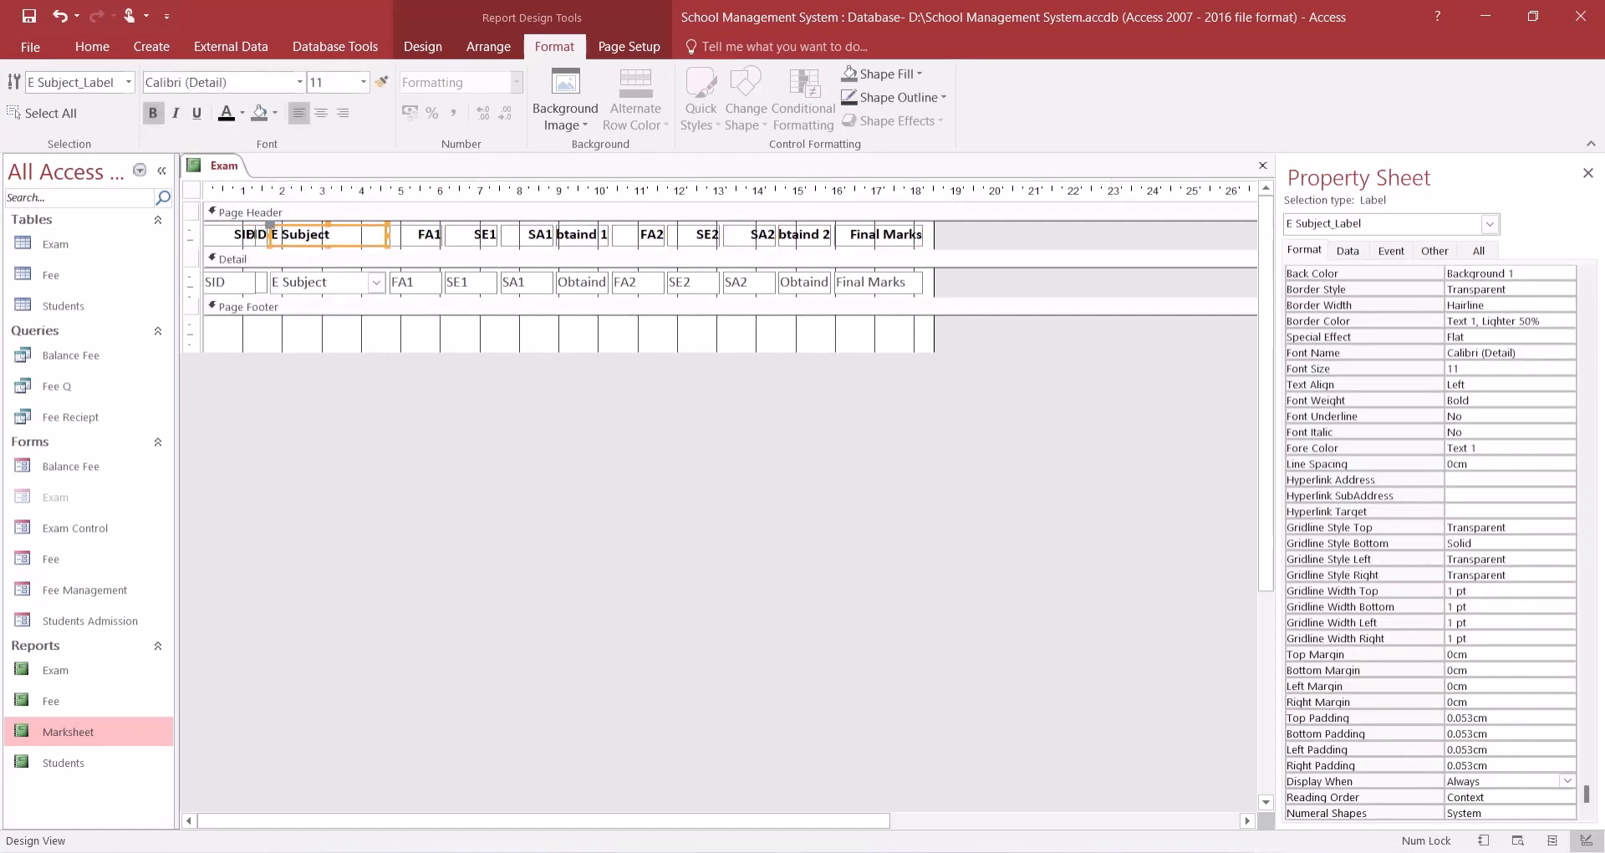
click(285, 234)
key(BackSpace)
key(BackSpace)
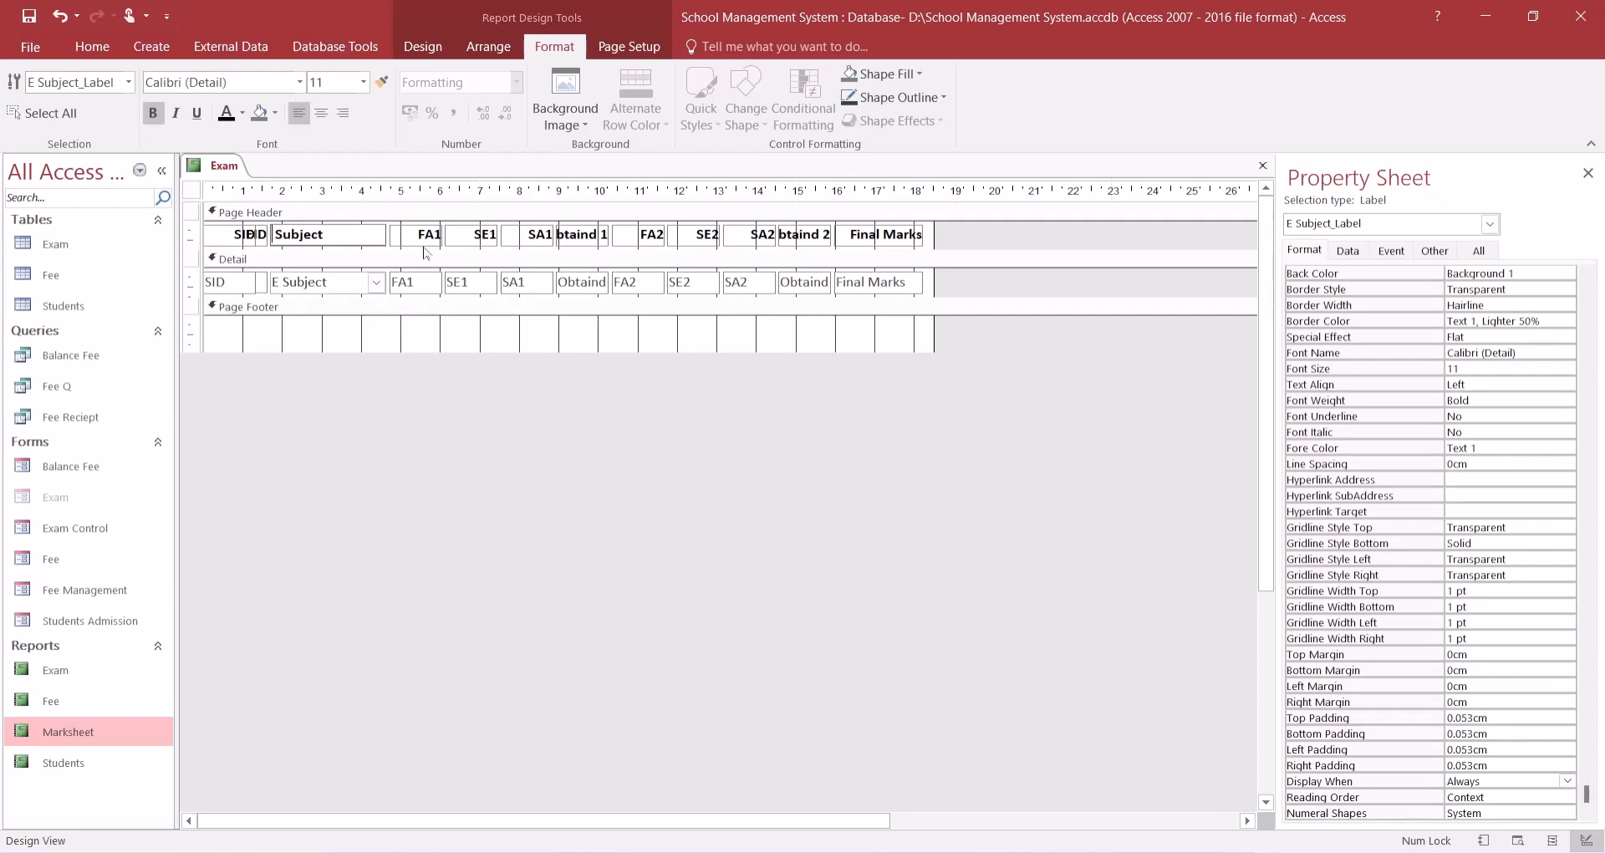
- Center-align the FA1 to Final Marks labels in the Page Header
click(421, 236)
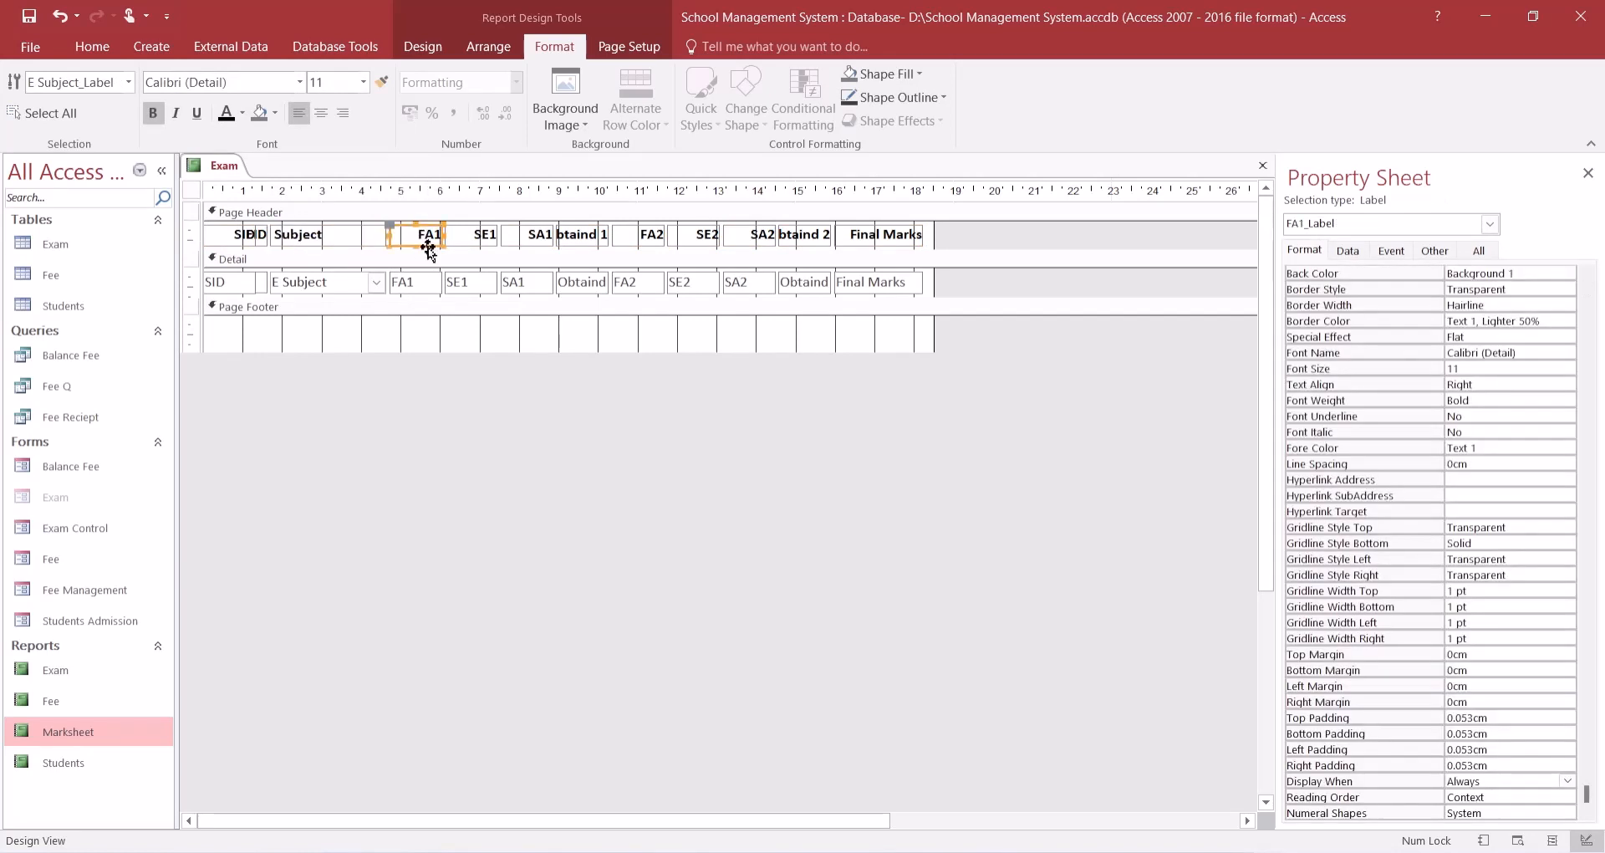
drag(974, 224, 412, 251)
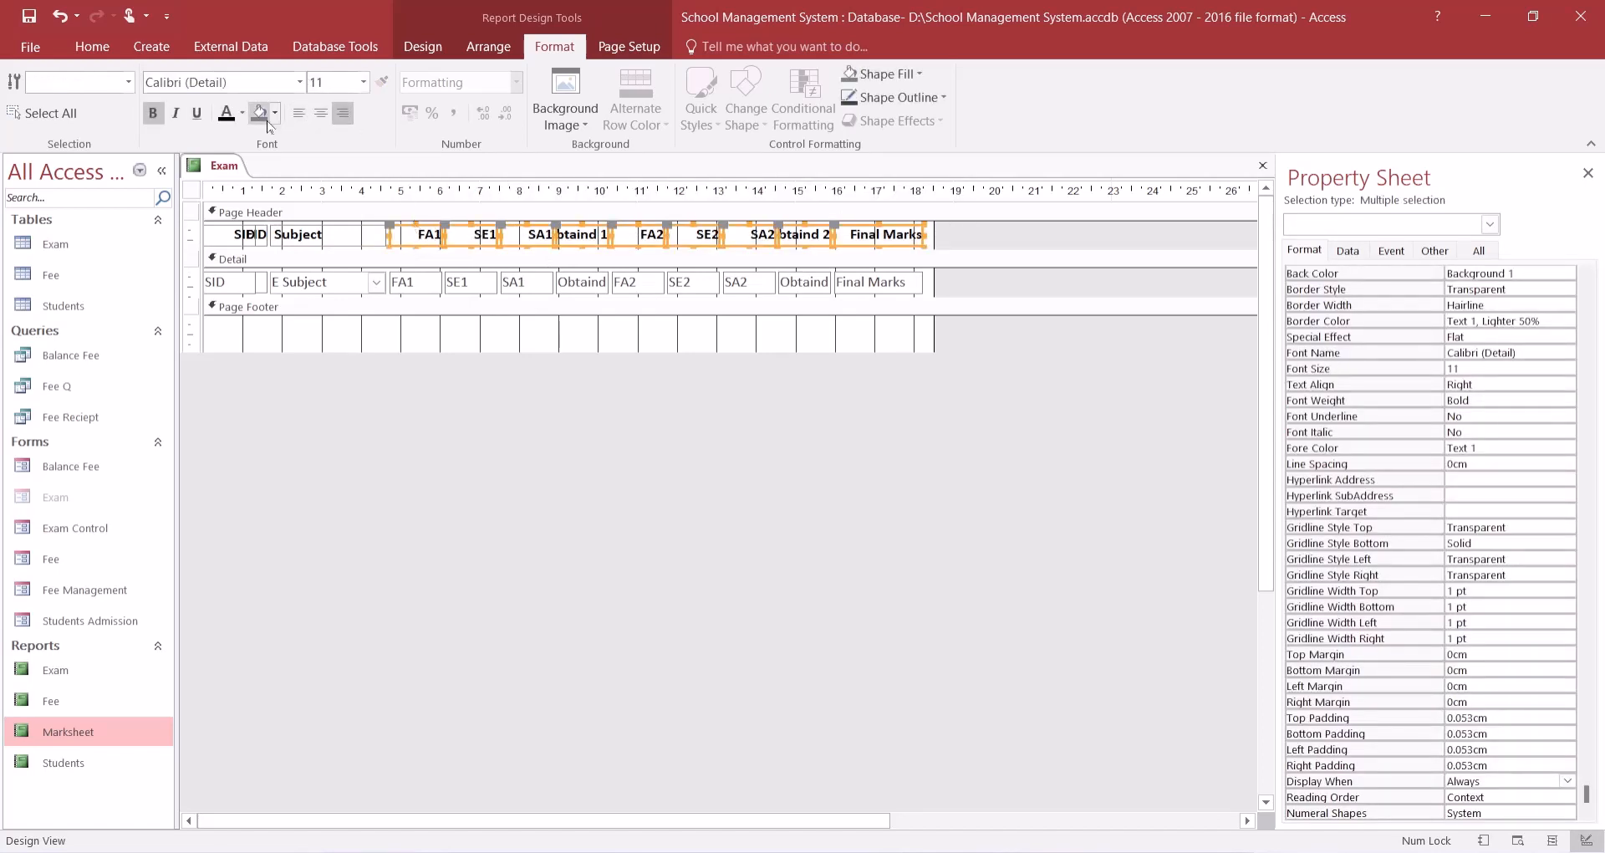
click(316, 121)
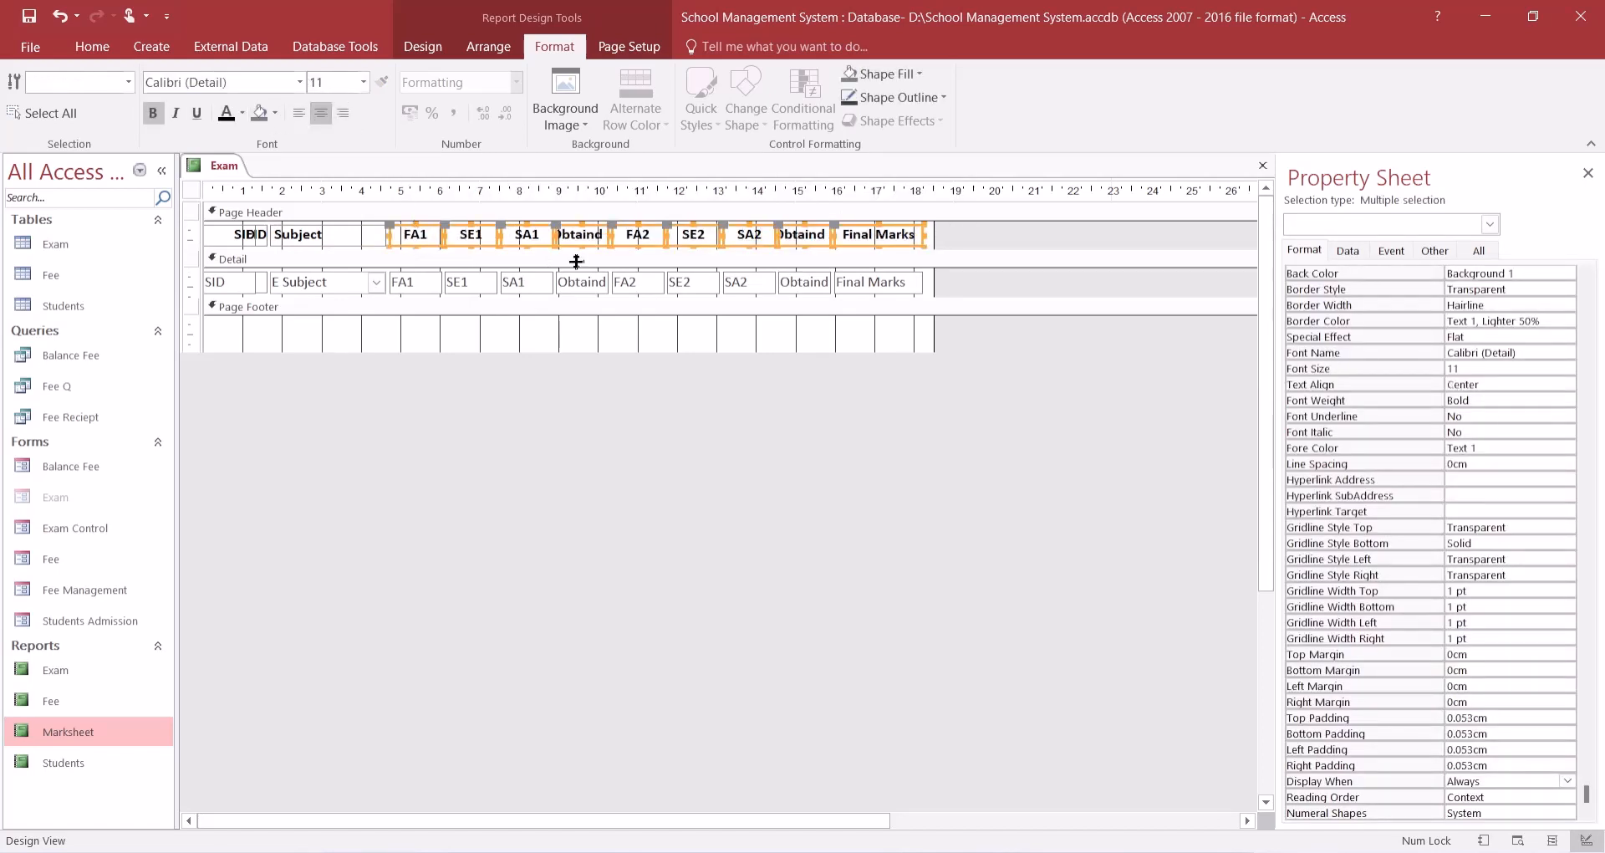
click(759, 334)
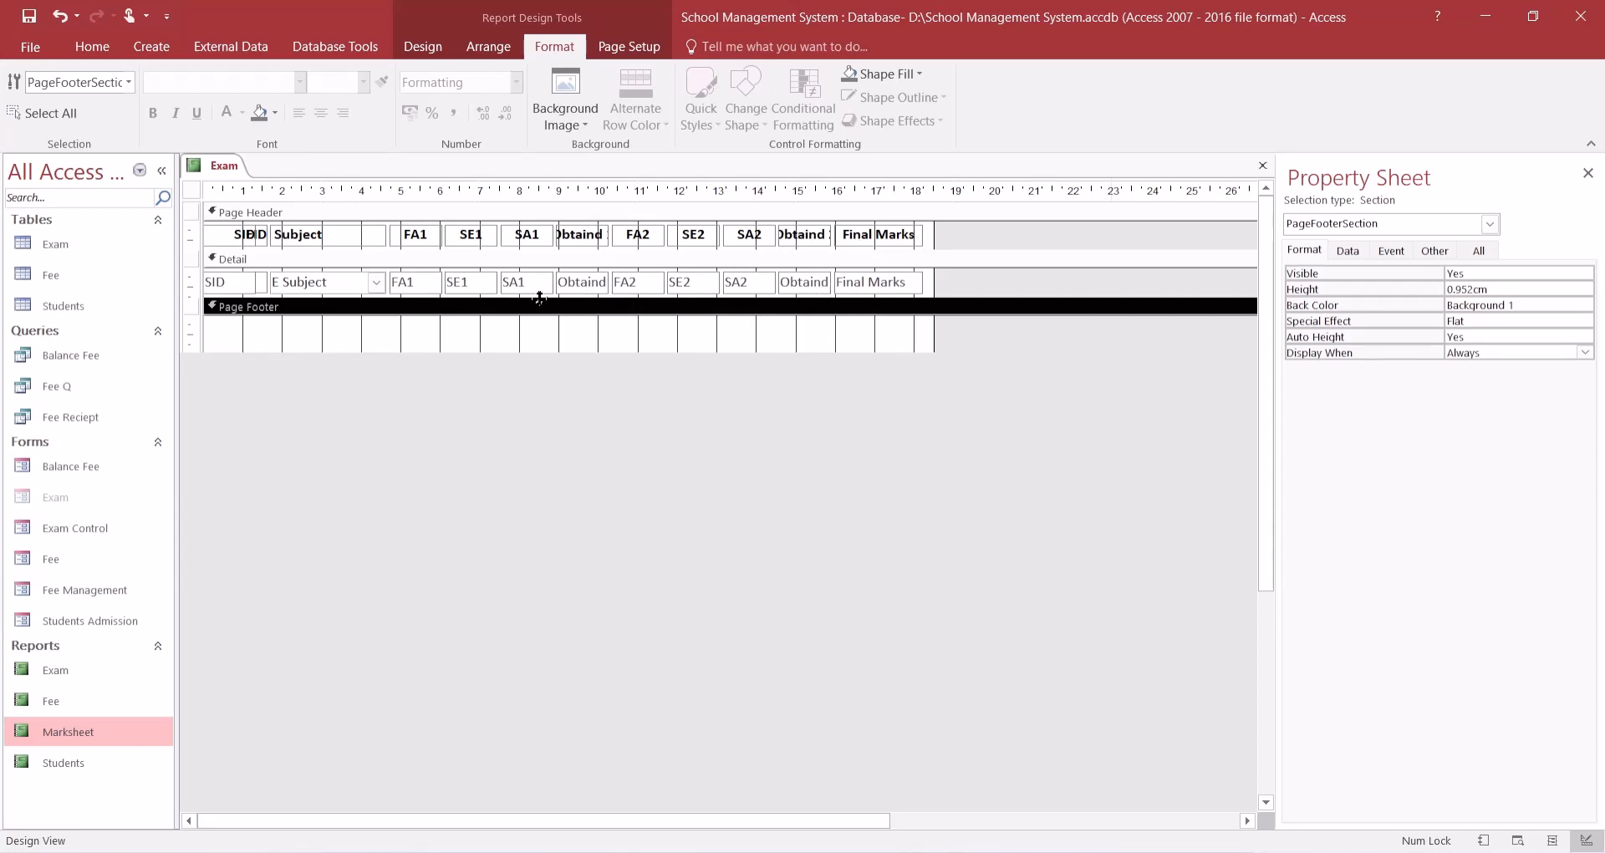
- Shift the Subject to Final Marks labels and fields together leftward so the E Subject column starts at 1.3 cm
drag(321, 341, 840, 252)
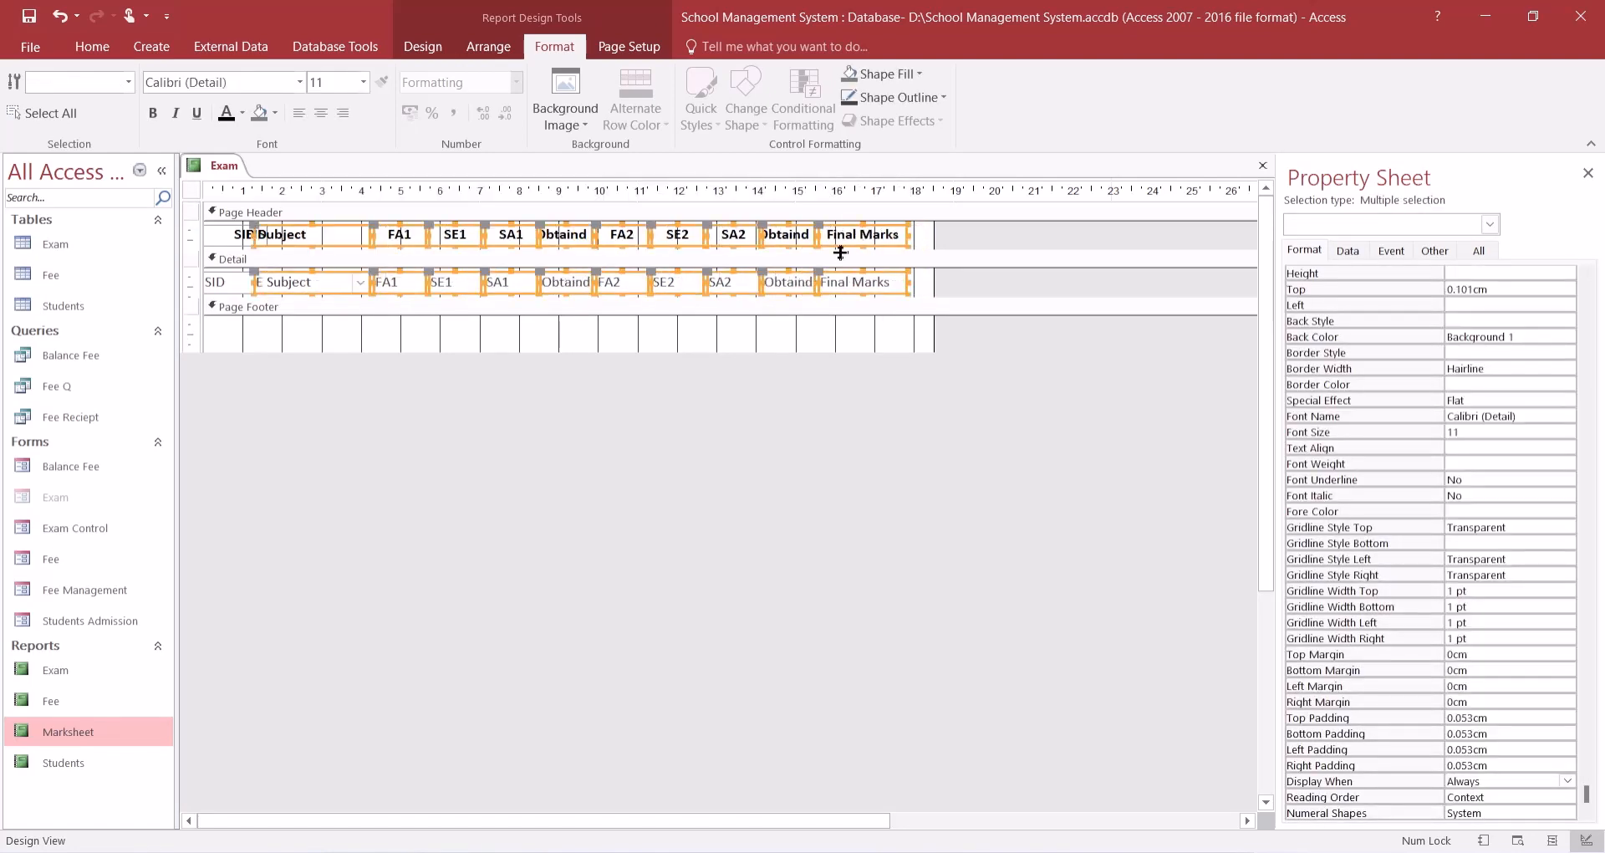
click(429, 339)
- Set the E Subject field's border style to Transparent and check the result in Report View
click(337, 288)
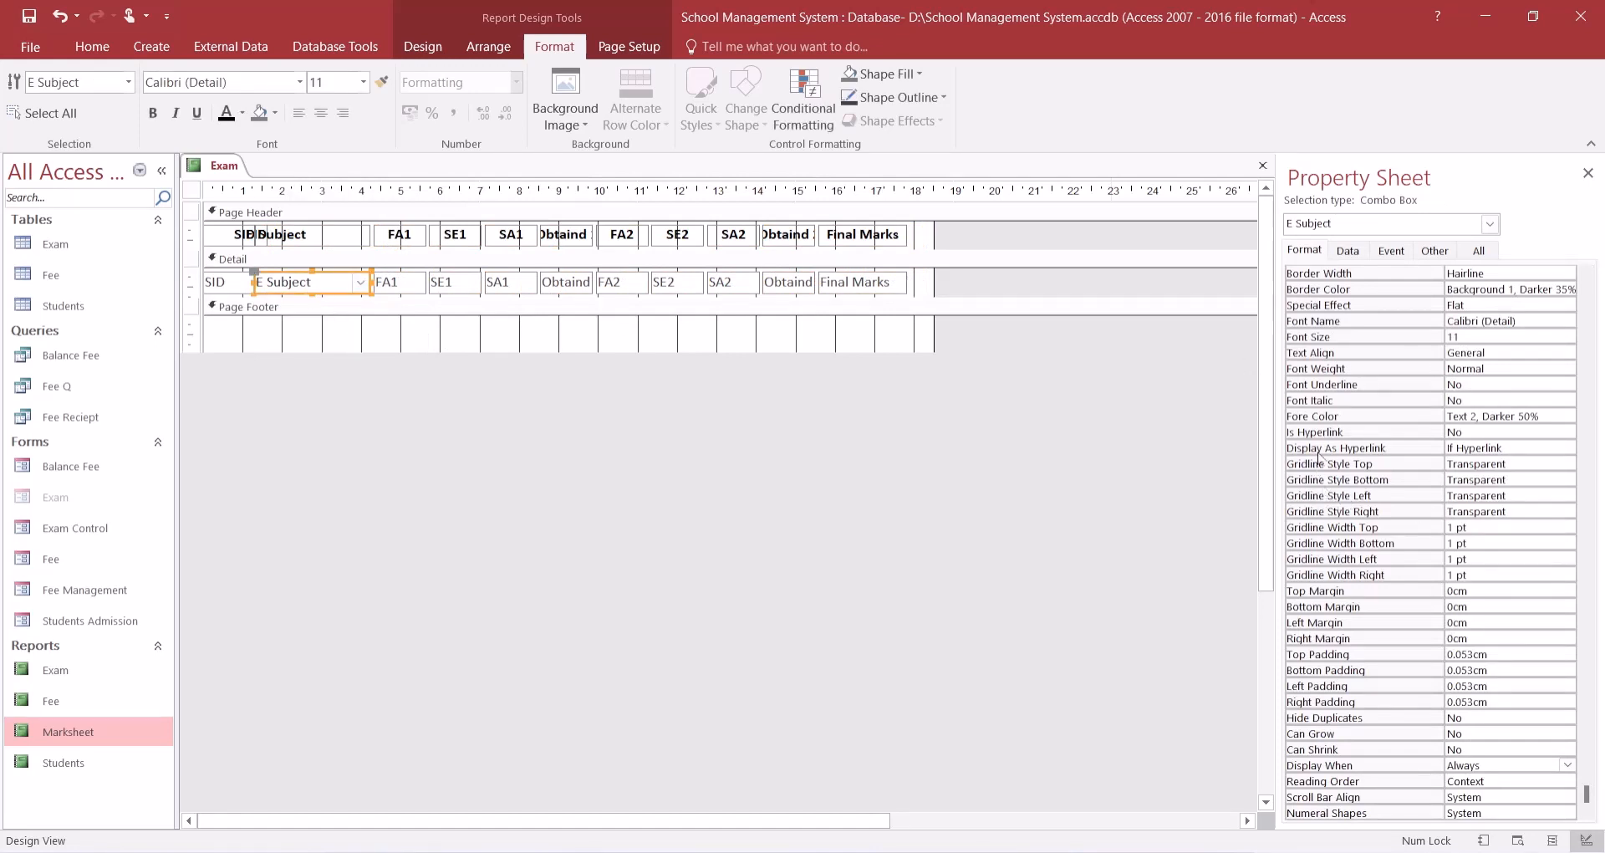
scroll(1310, 430, up, 5)
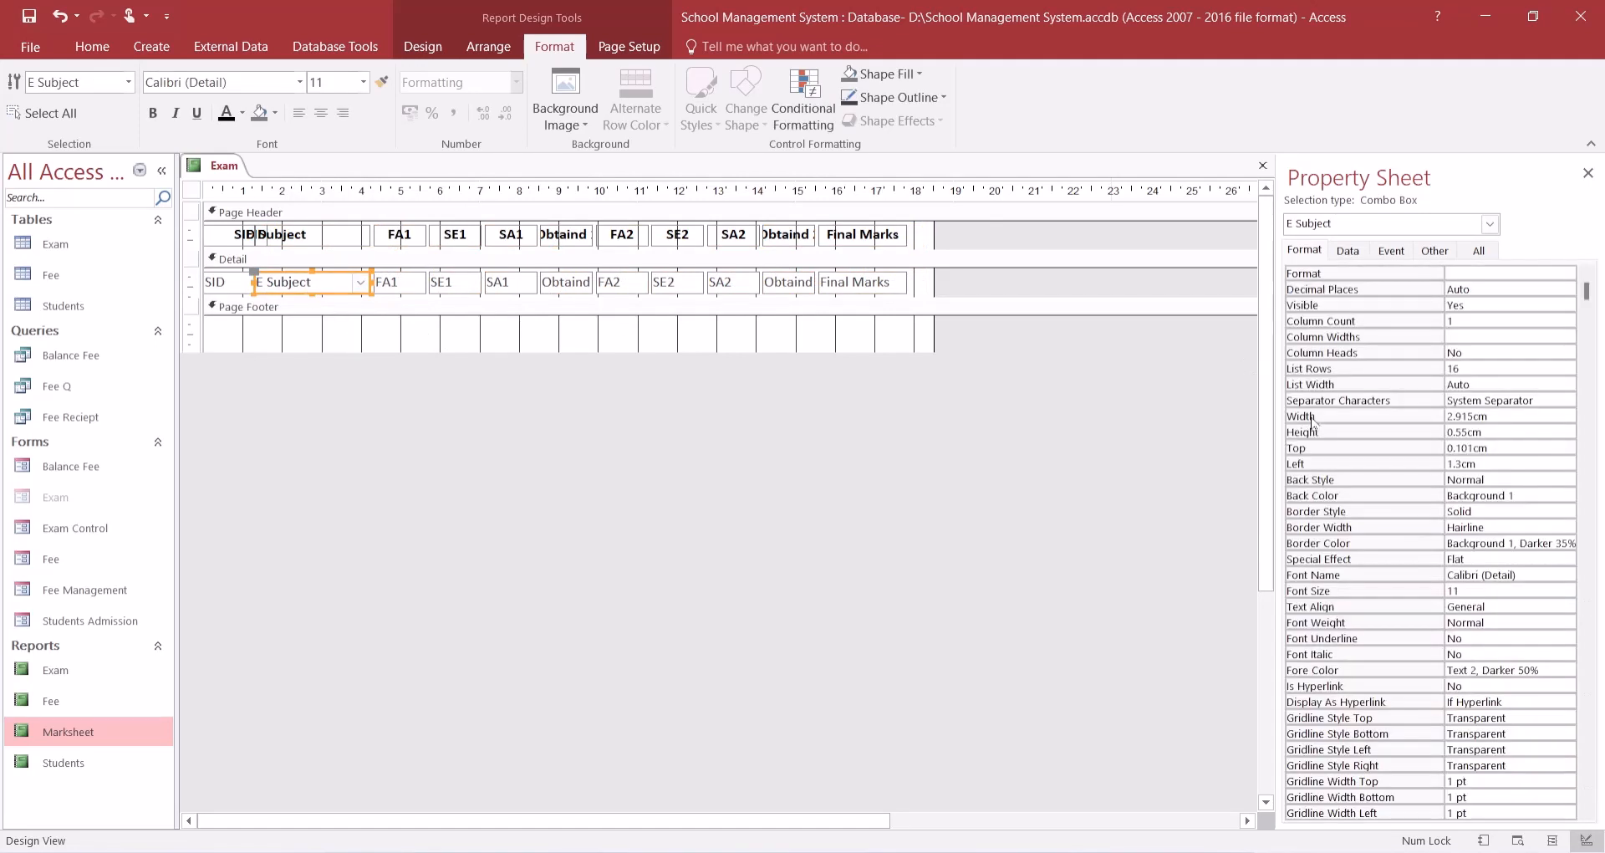
click(1318, 516)
click(1567, 511)
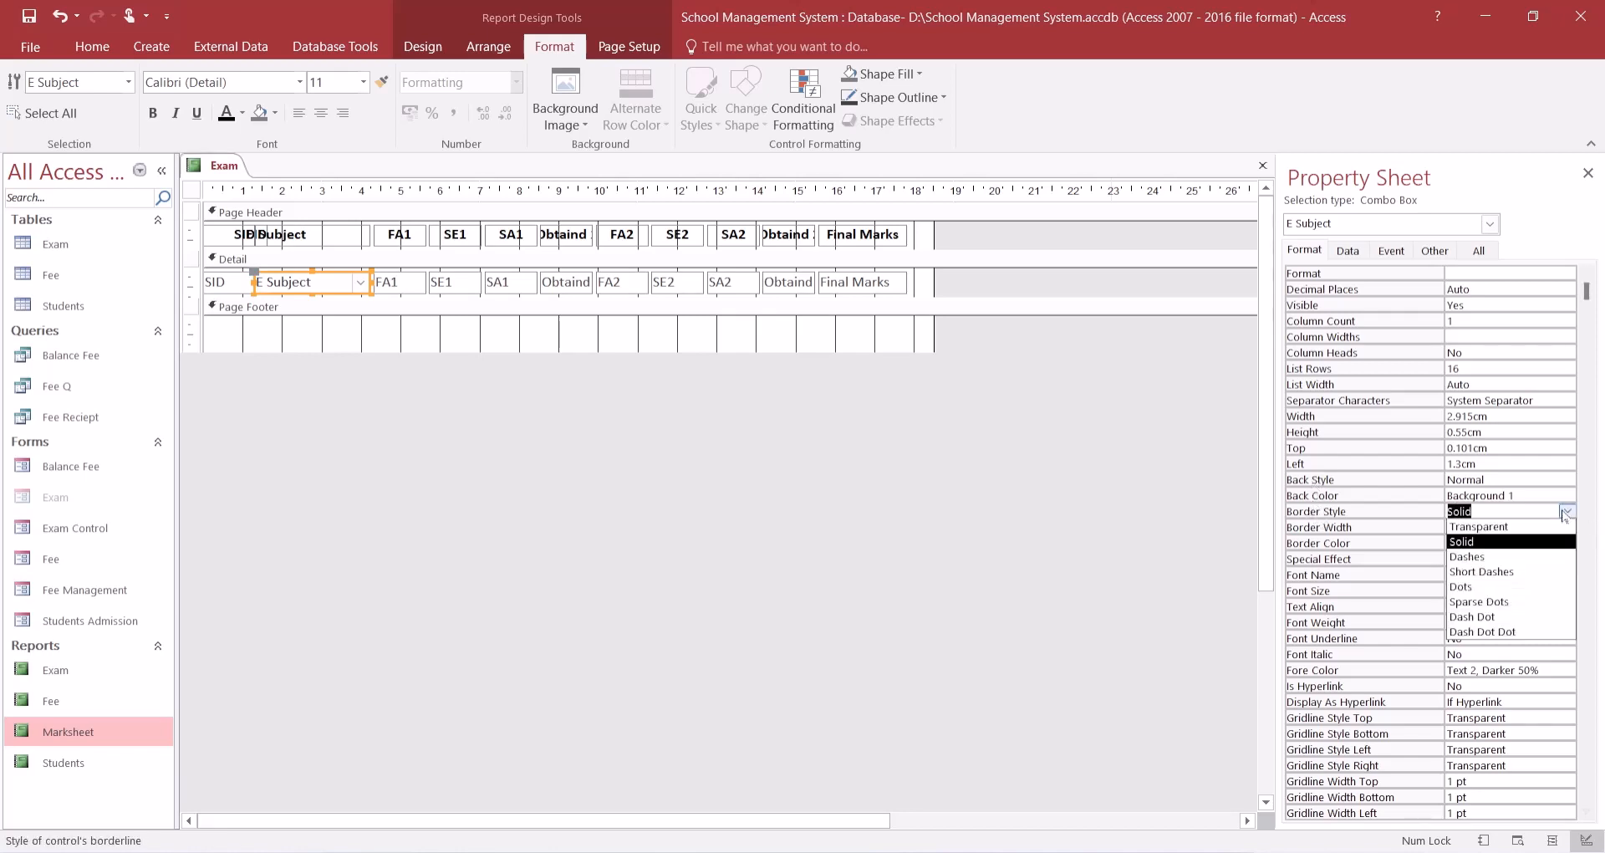
click(1533, 525)
click(398, 337)
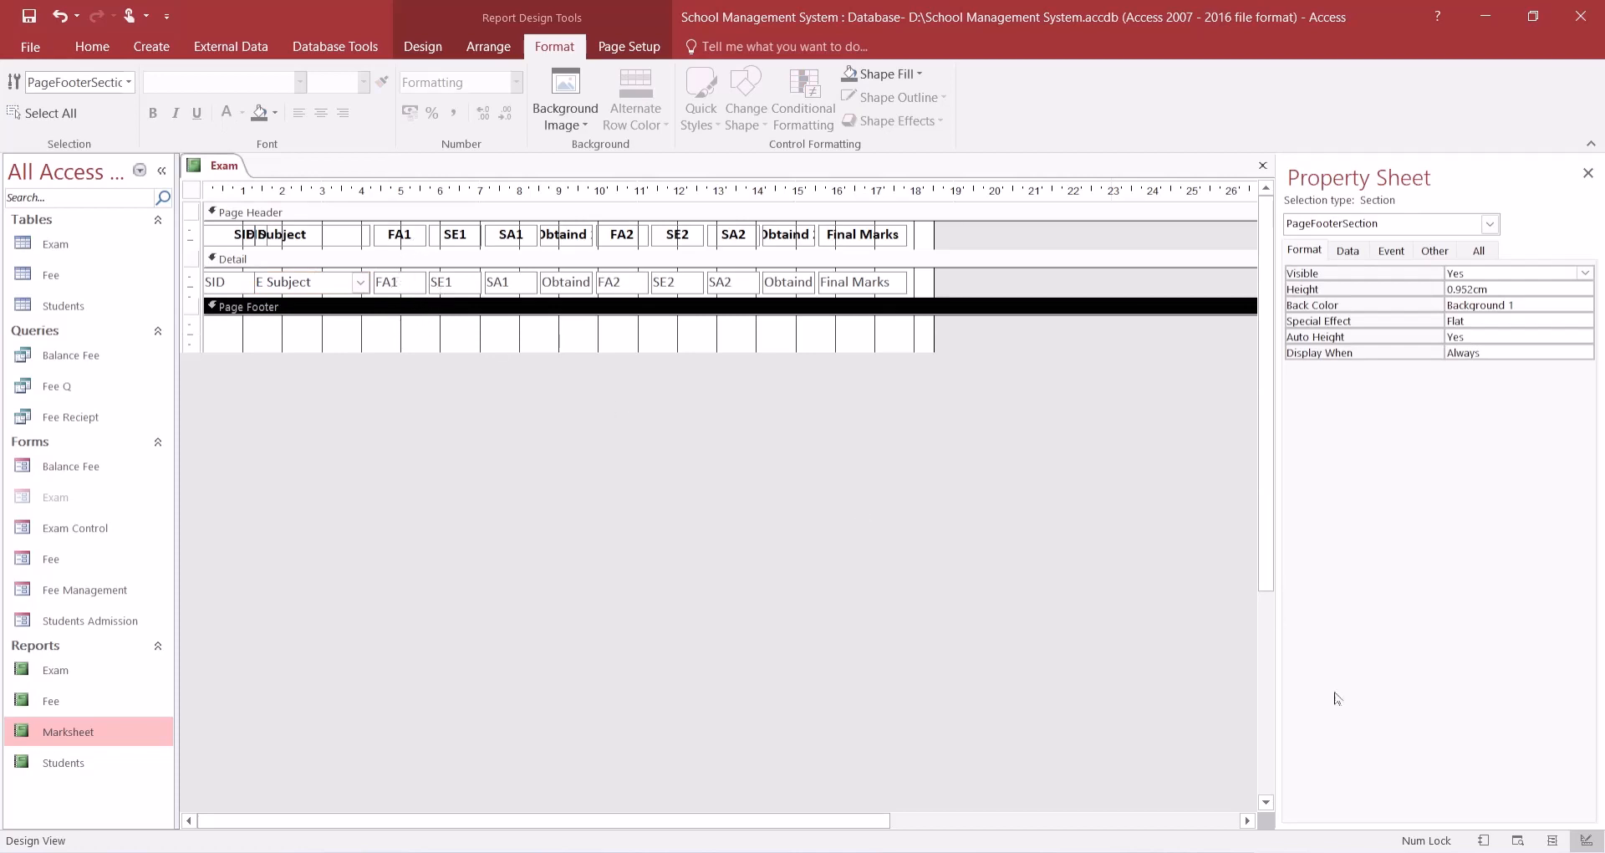
click(1481, 839)
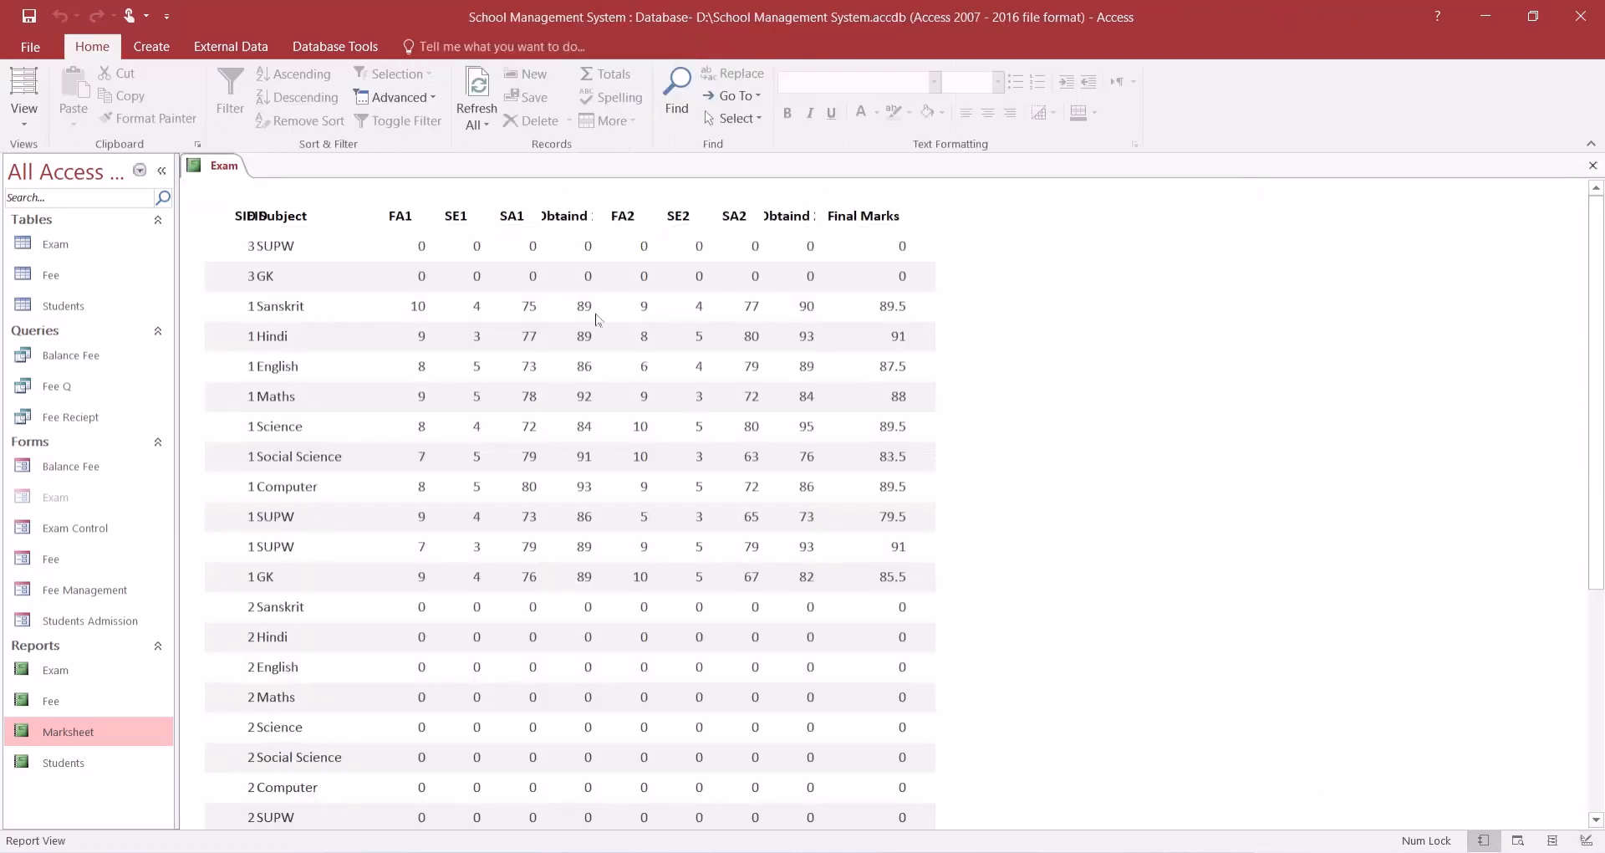
- Center-align the FA1 to Final Marks fields in the Detail section and check the result in Report View
click(1586, 840)
drag(911, 288, 390, 292)
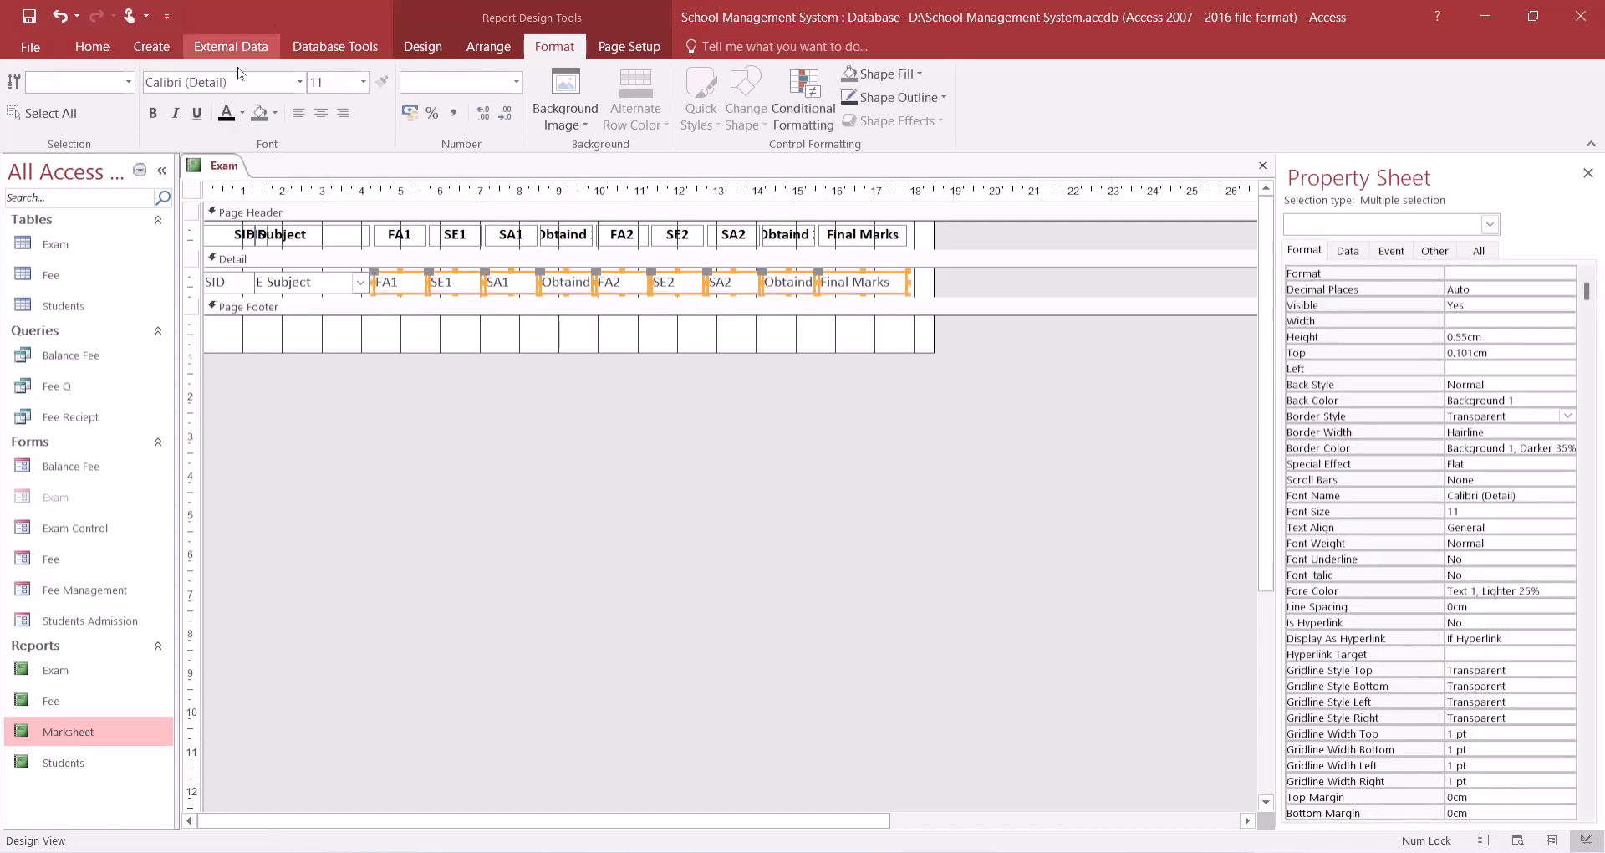
click(321, 117)
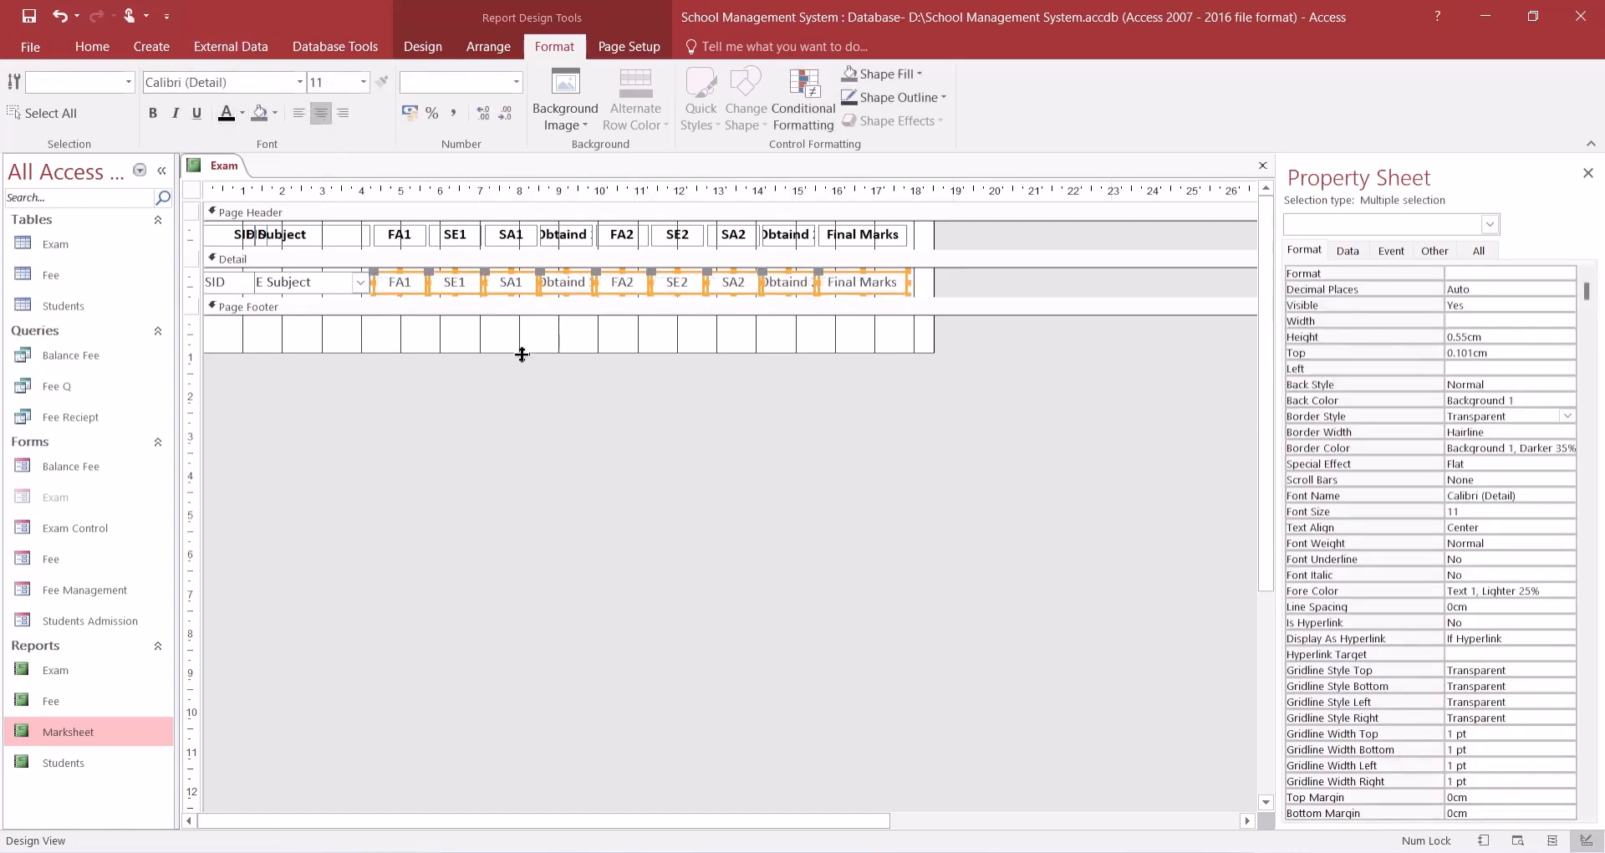
click(1482, 840)
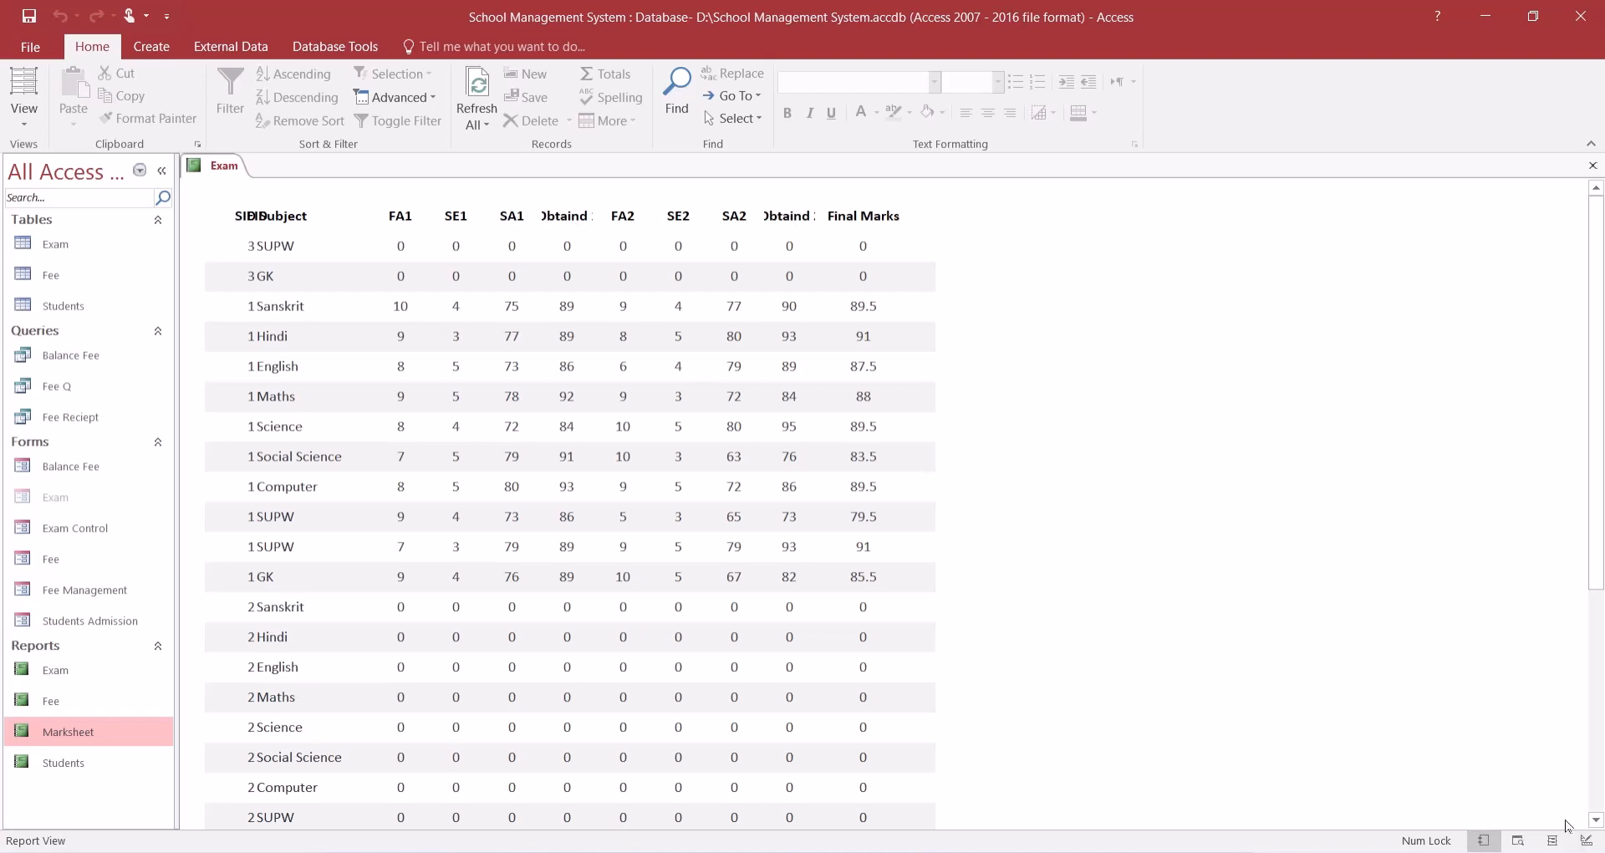
- Return to the report design, narrow the SA2 header label to about 1 cm and slightly narrow the SA2 field in the Detail section
click(1586, 840)
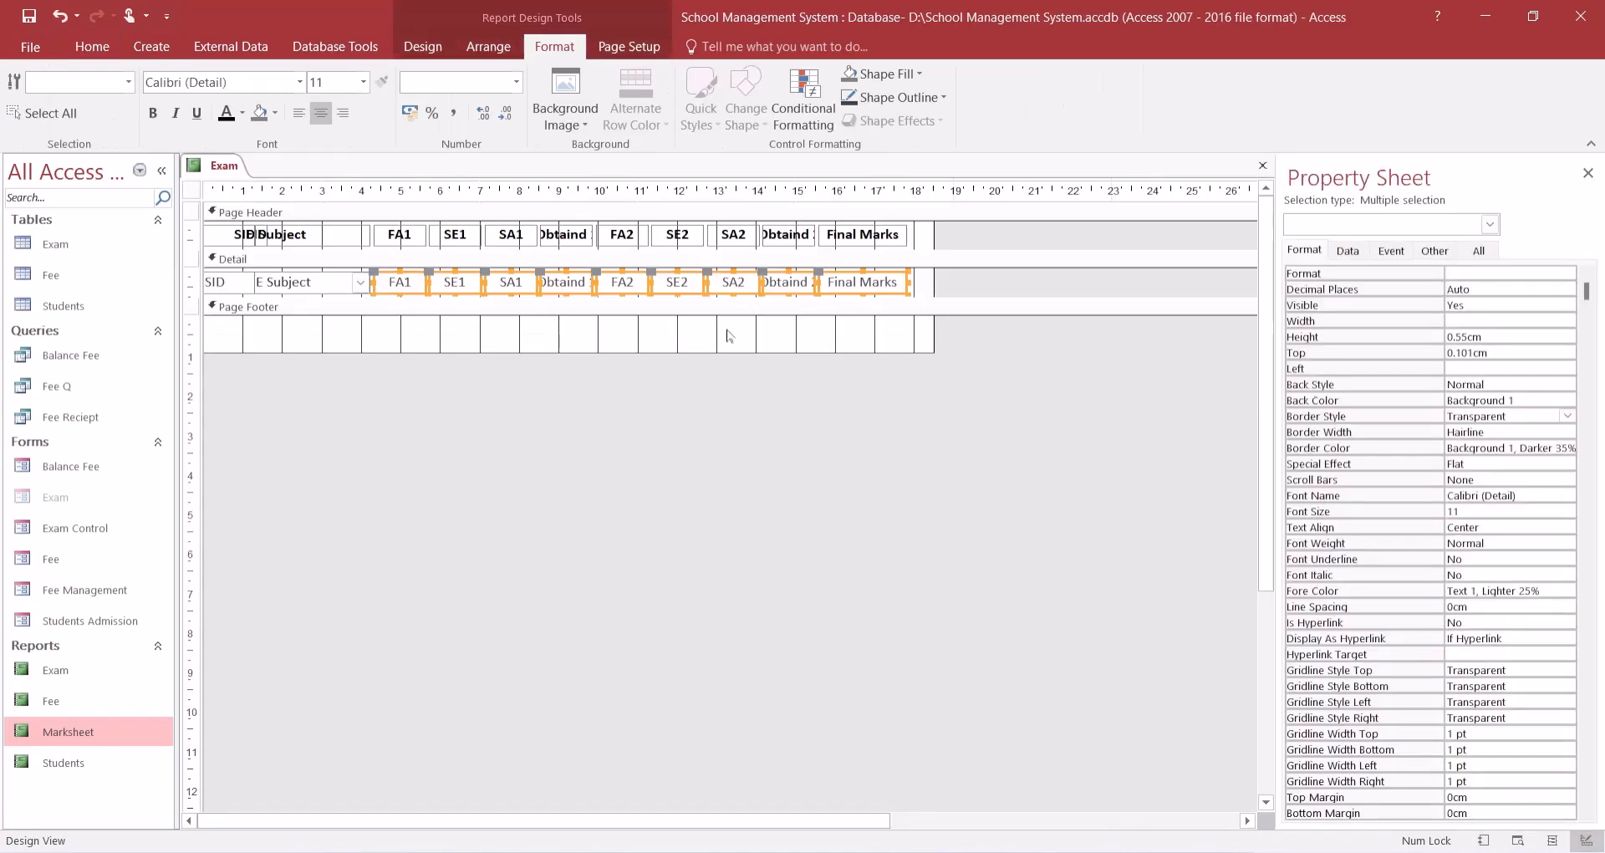
click(740, 240)
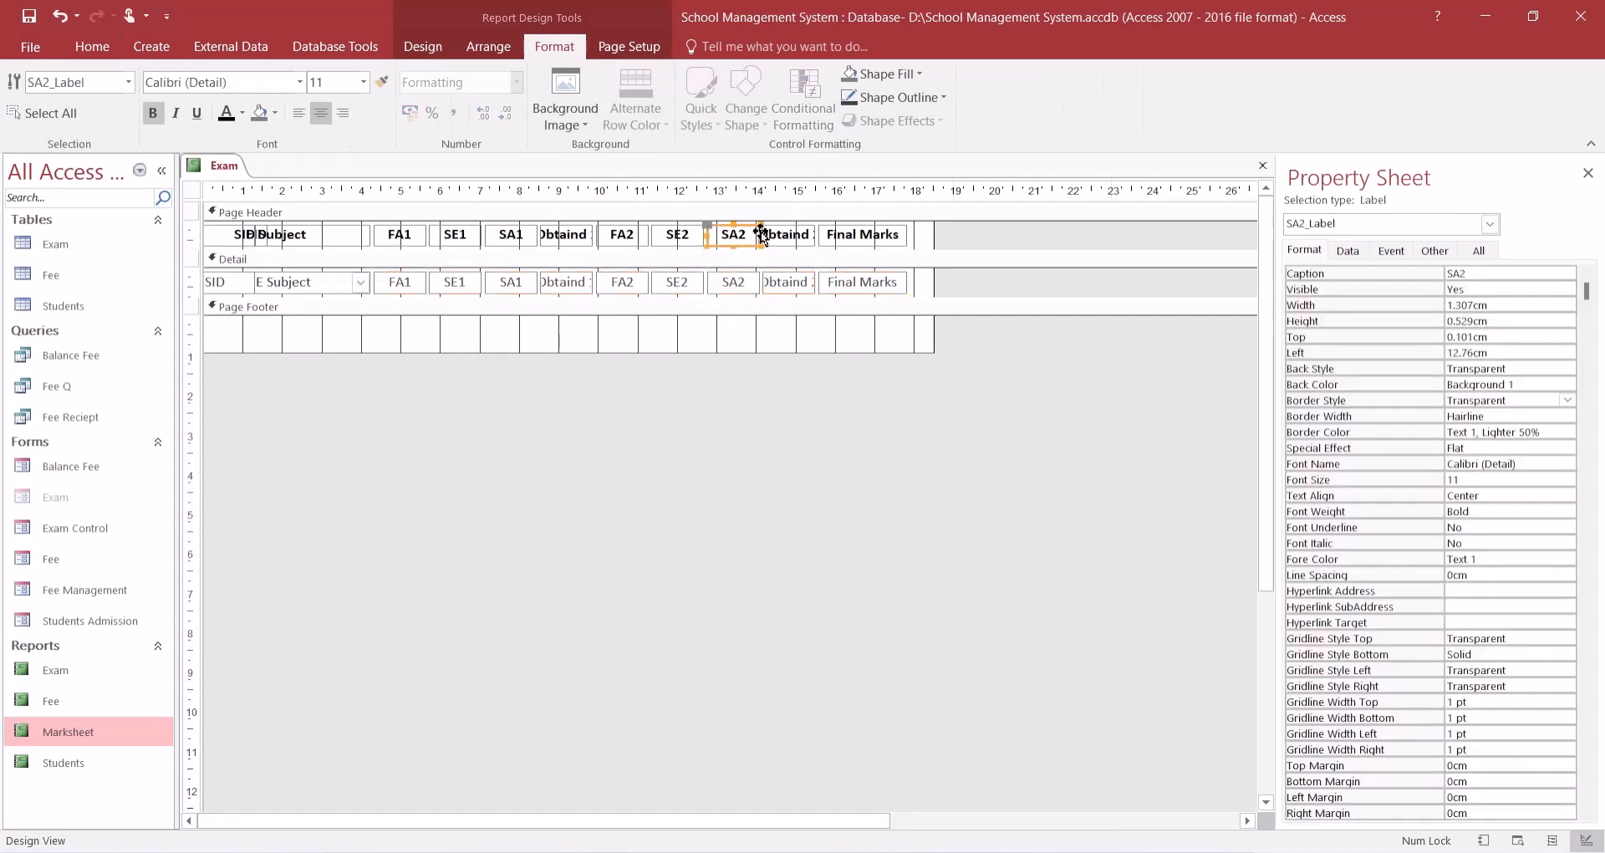
drag(761, 233, 710, 234)
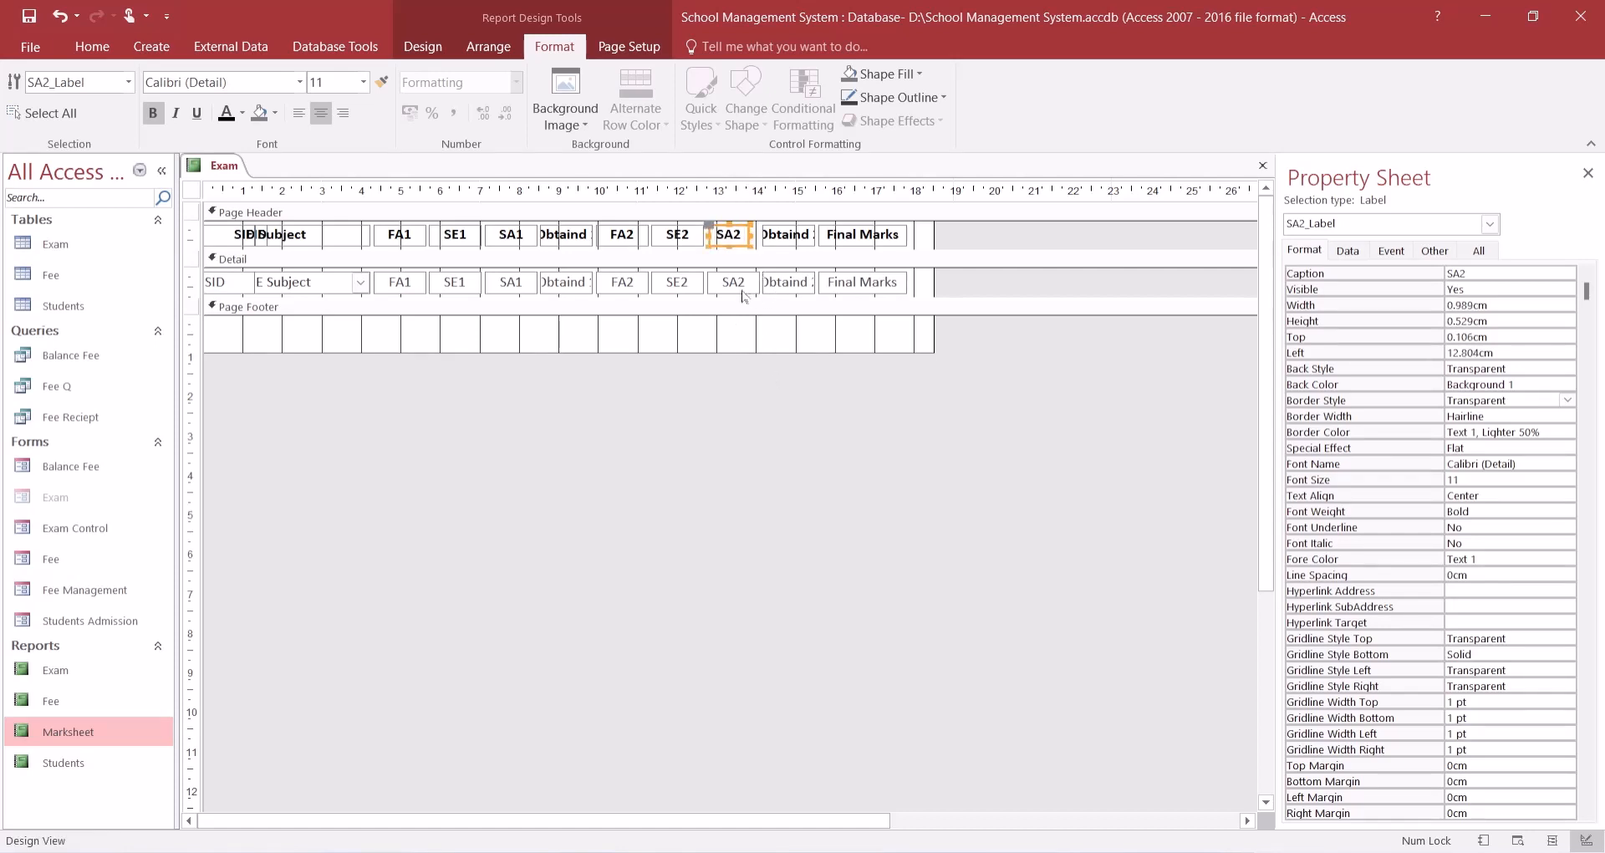
click(744, 292)
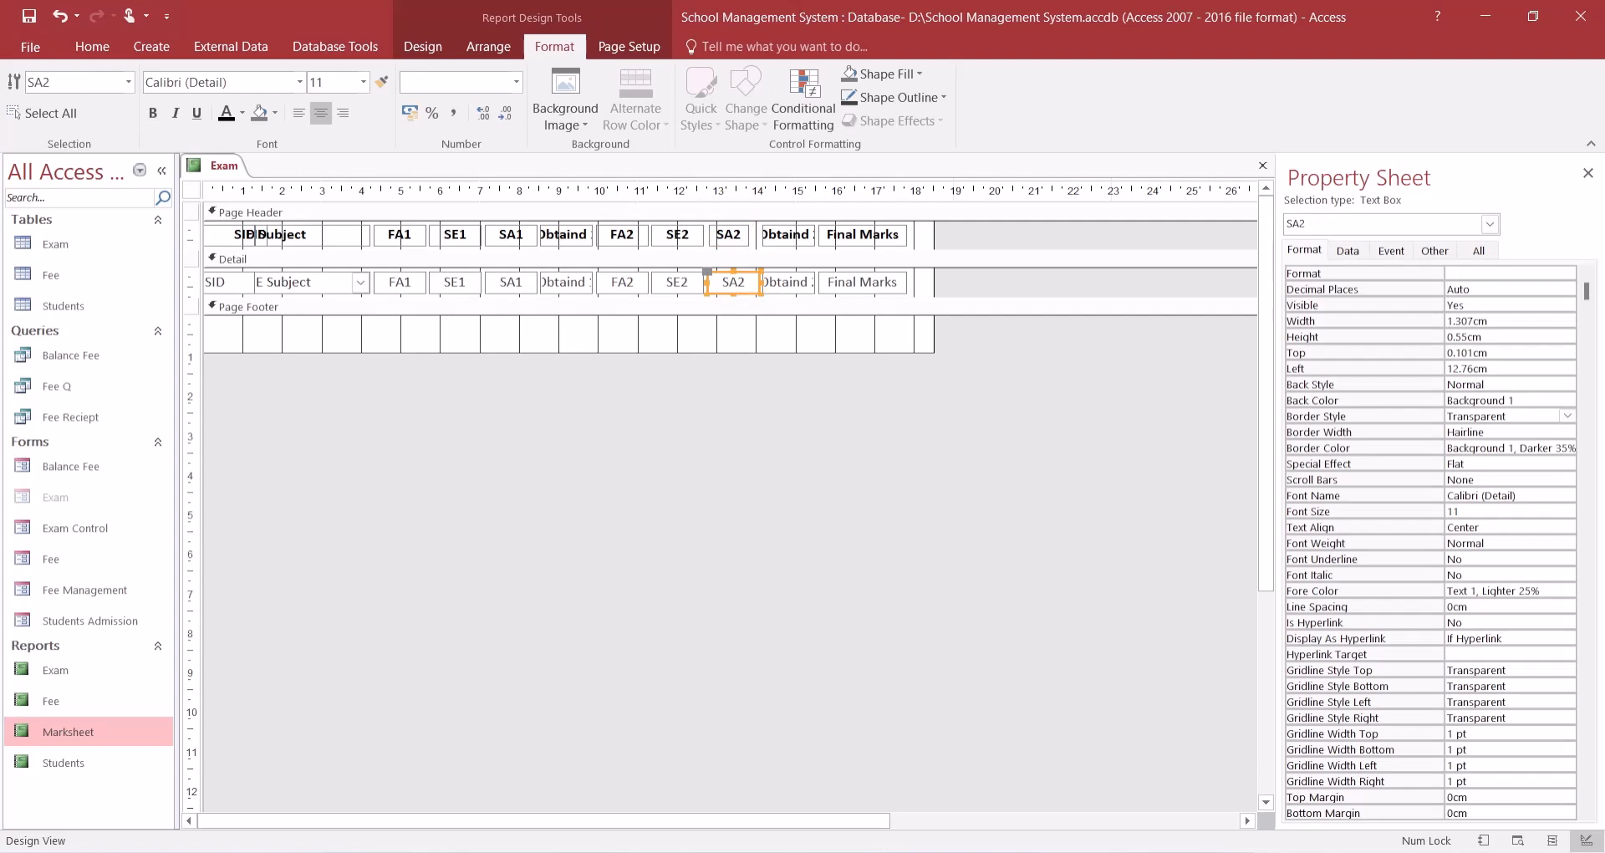
drag(747, 294, 744, 295)
- Widen the Obtaind 2 header label on both sides to about 1.6 cm so its whole caption fits
click(778, 238)
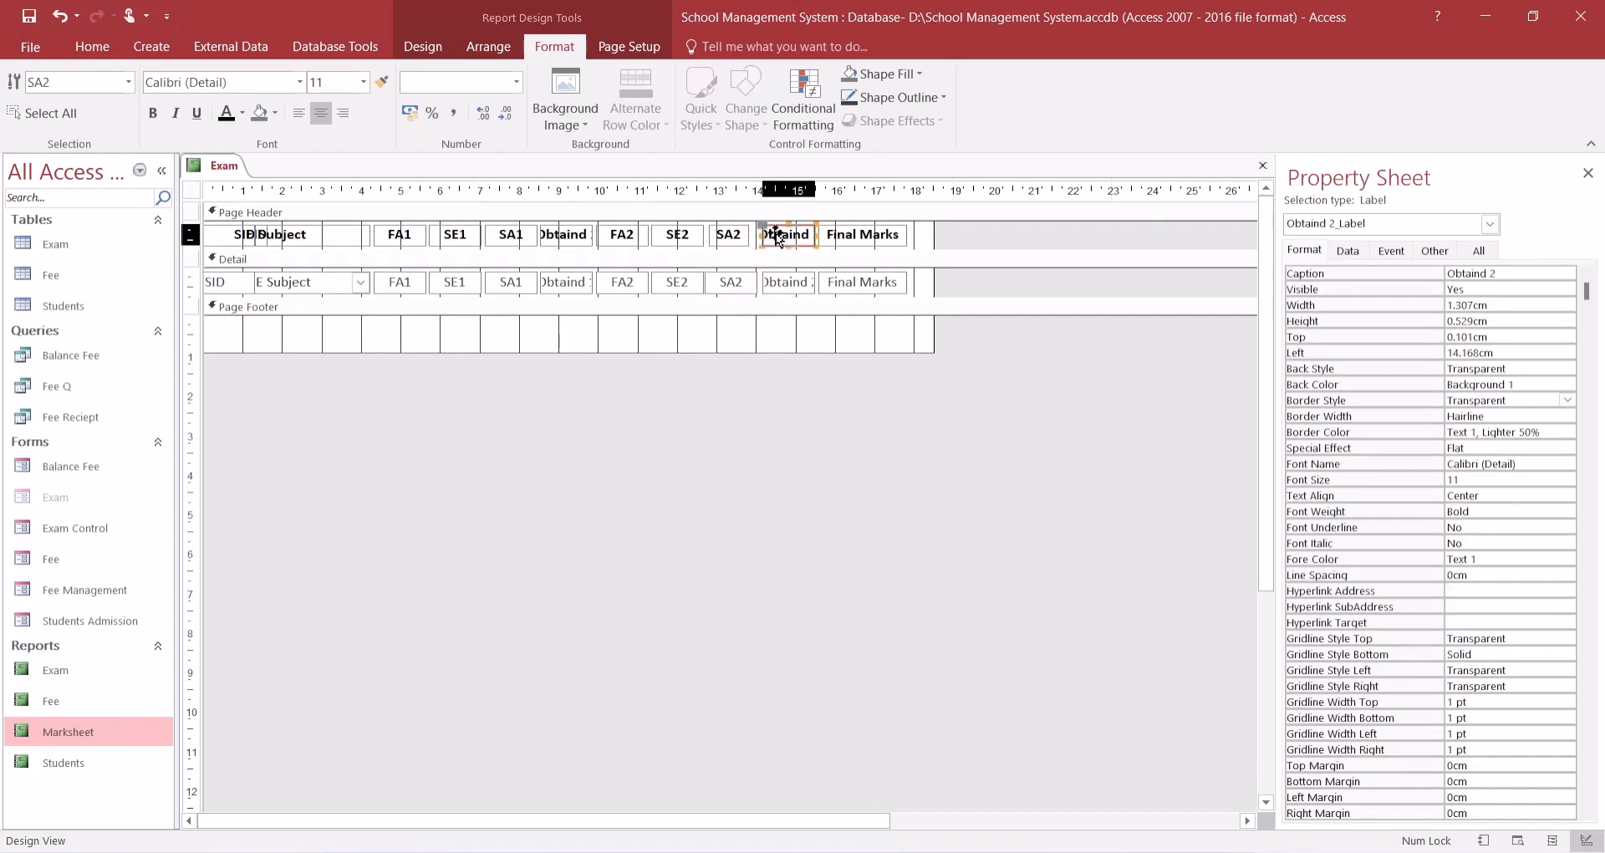
drag(757, 234, 752, 234)
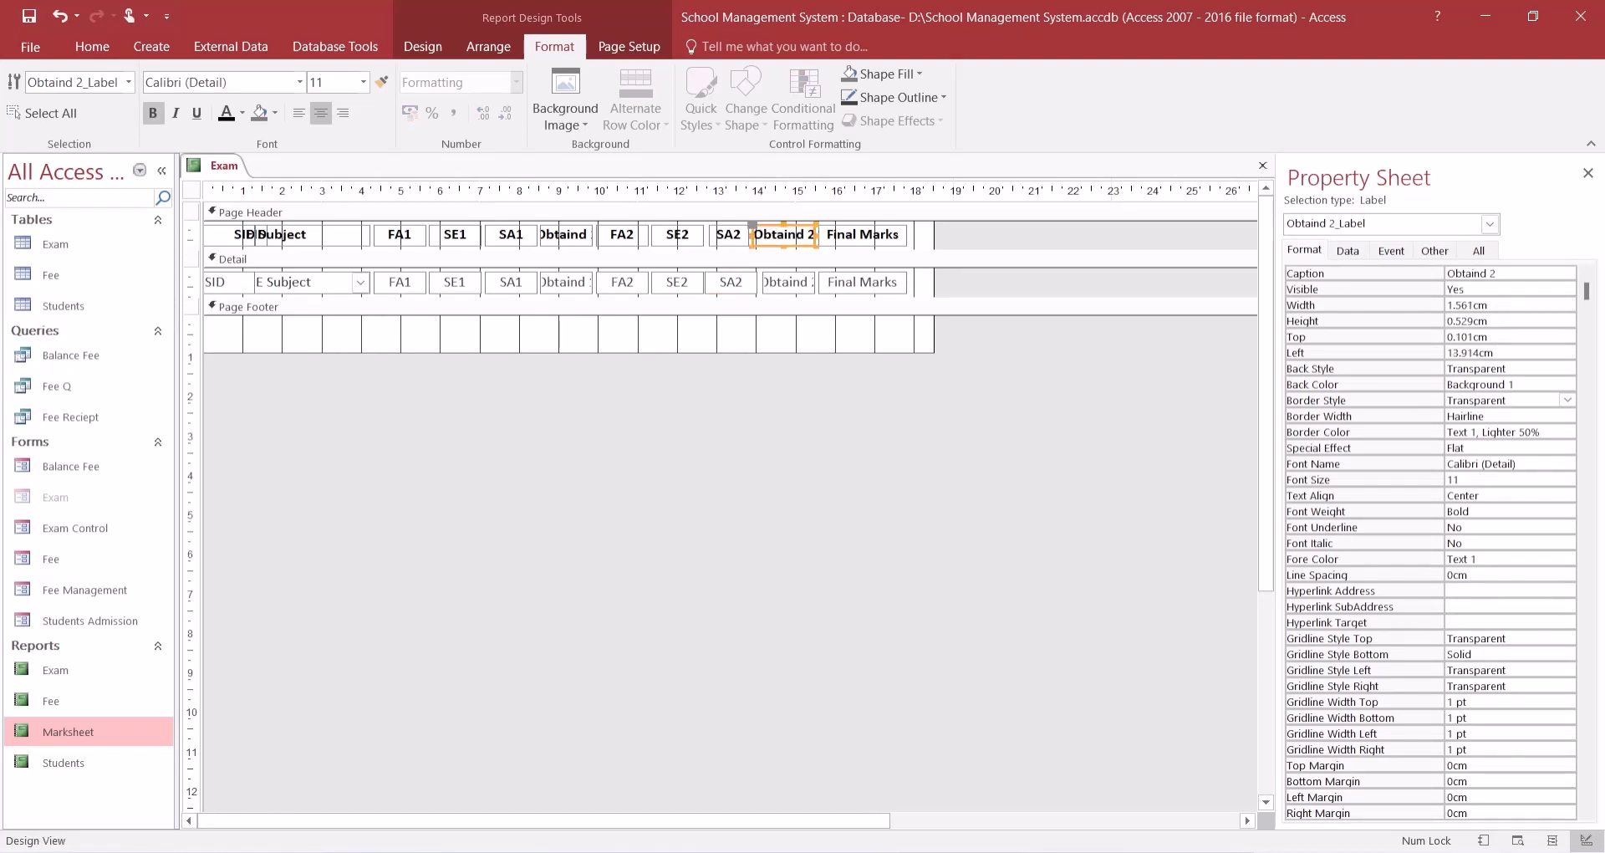
click(816, 235)
drag(820, 234, 823, 235)
- Move the SA1 label and field together left to about 7 cm and narrow both to about 1.18 cm
click(577, 238)
click(513, 243)
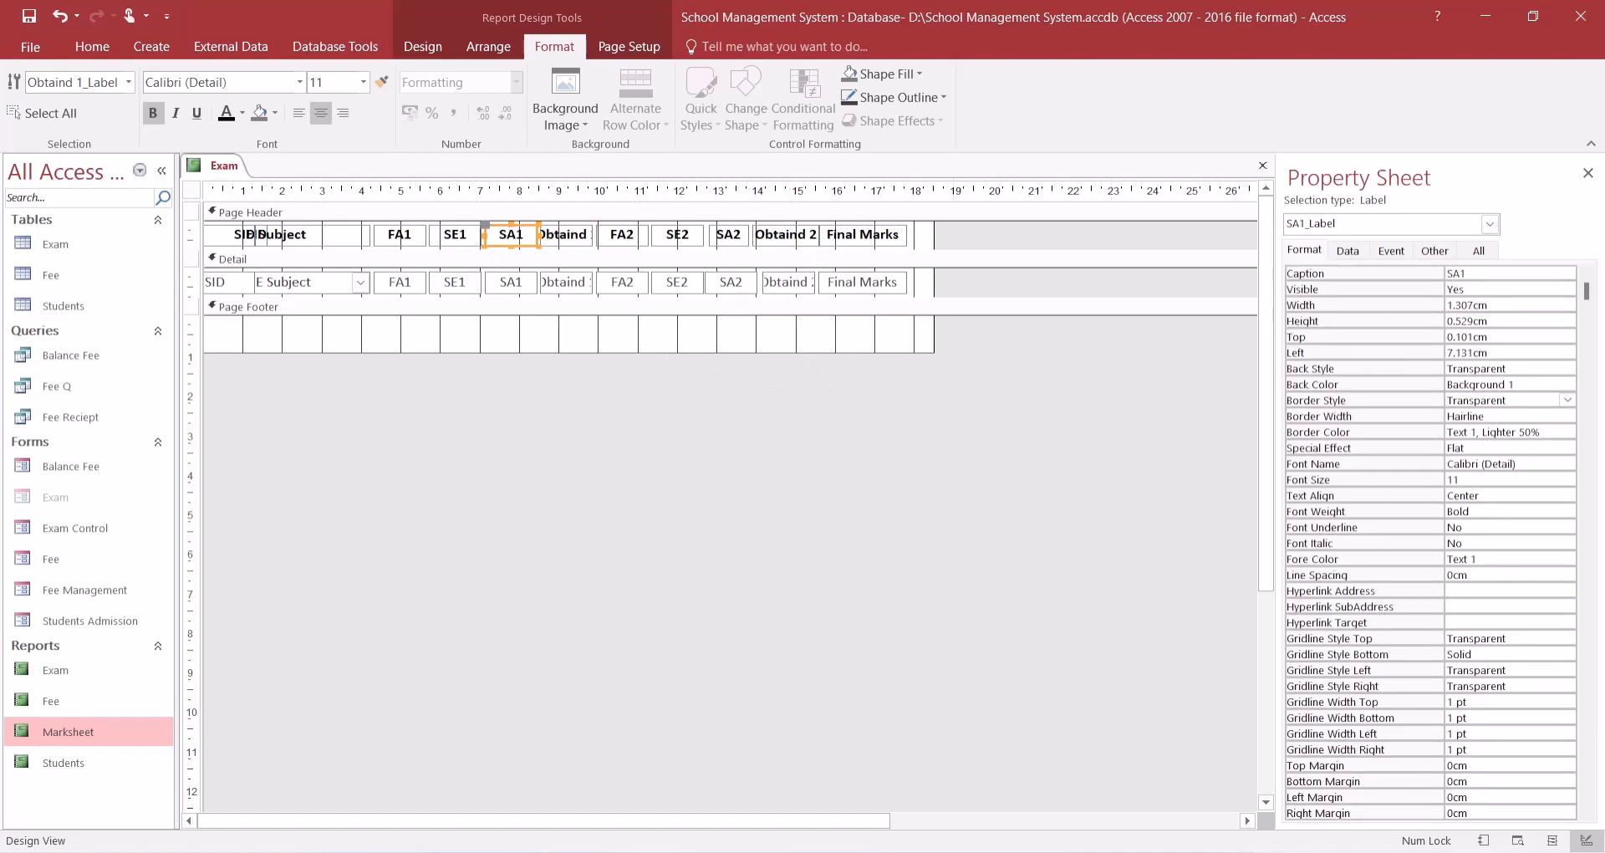
shift+click(512, 284)
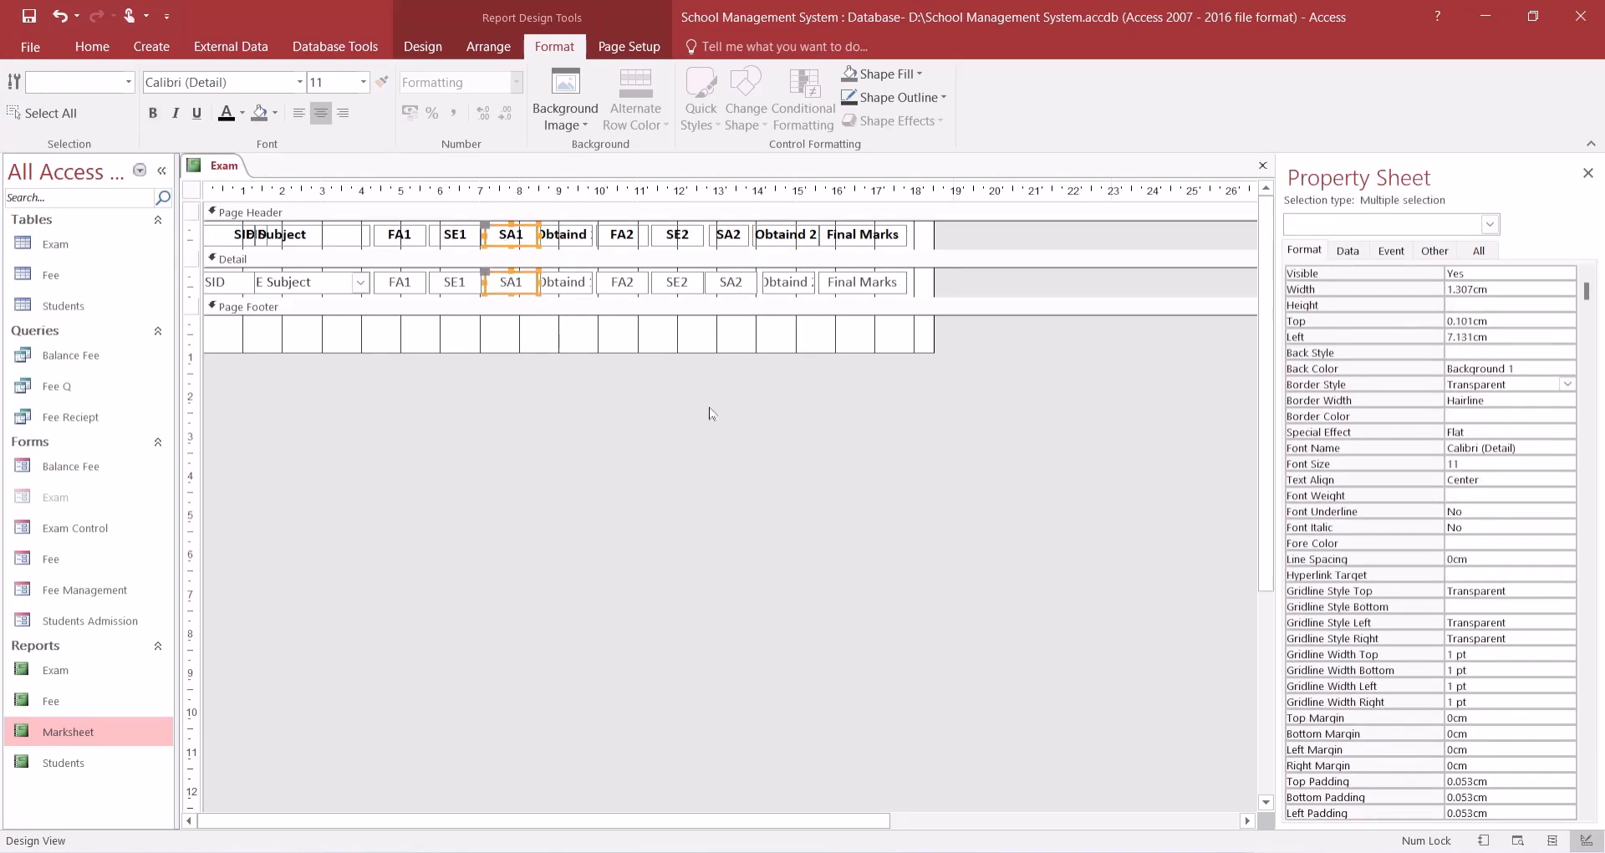
key(Left)
key(Left)
key(Left)
key(Left)
key(Left)
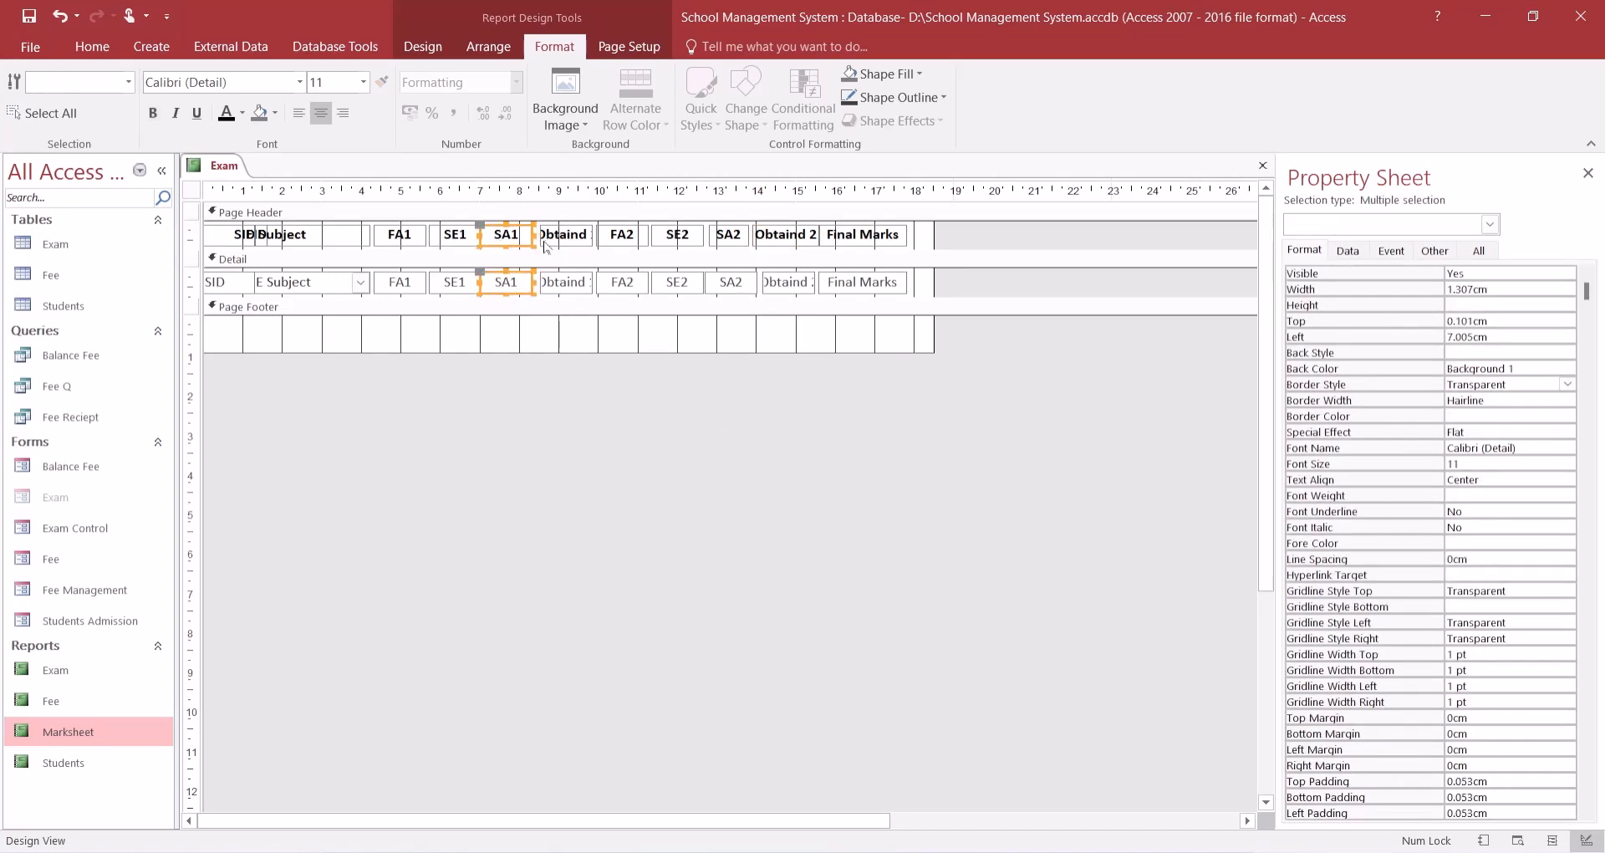
drag(530, 236, 525, 236)
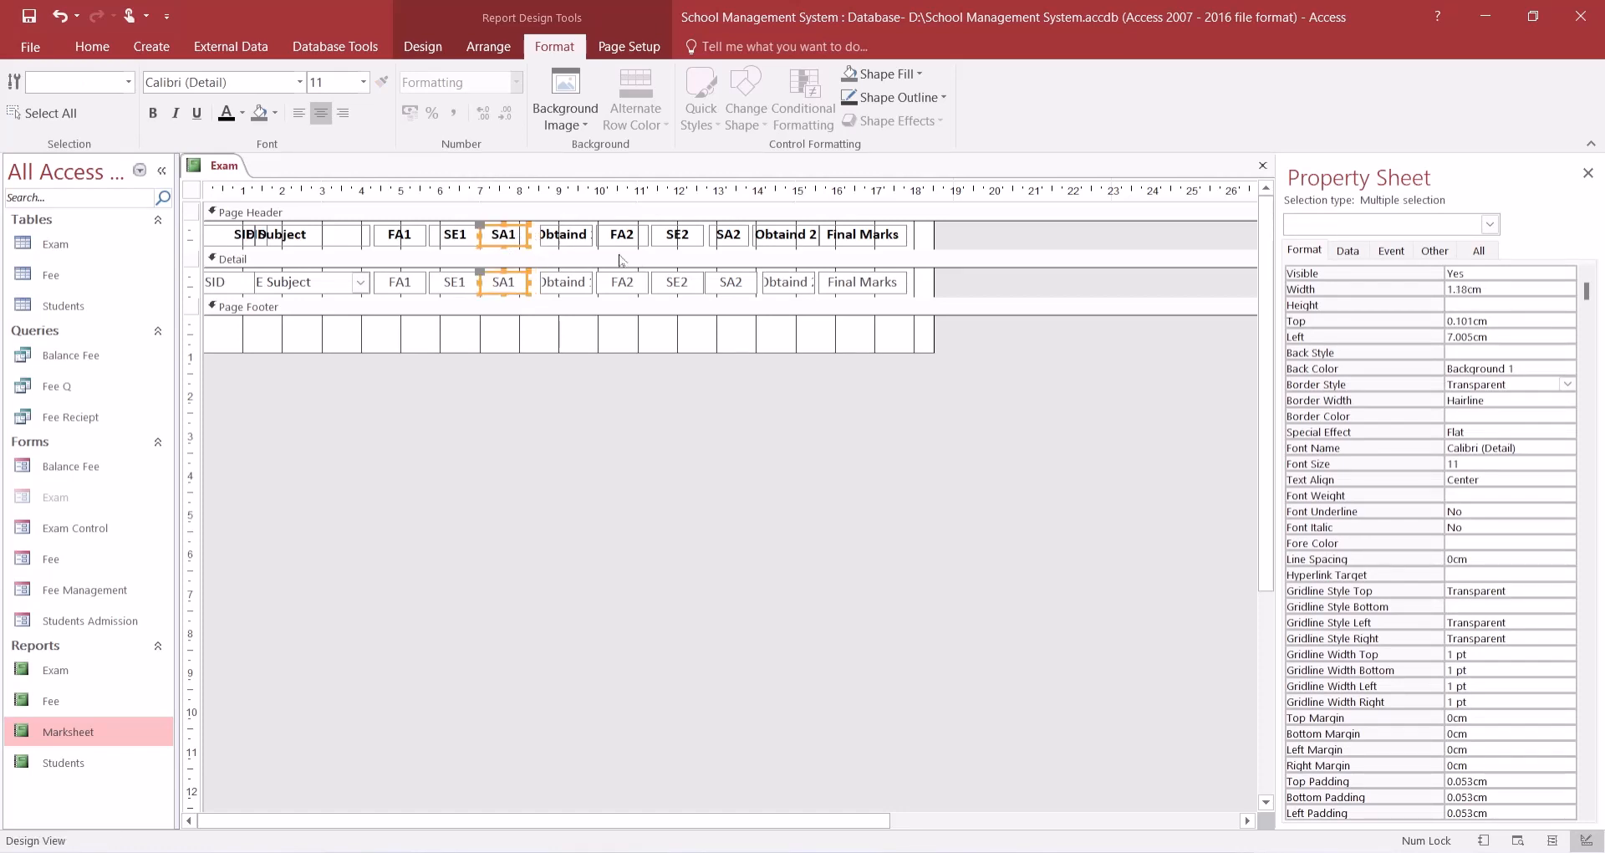
- Widen the Obtaind 1 label and field together leftward to about 1.65 cm
click(564, 238)
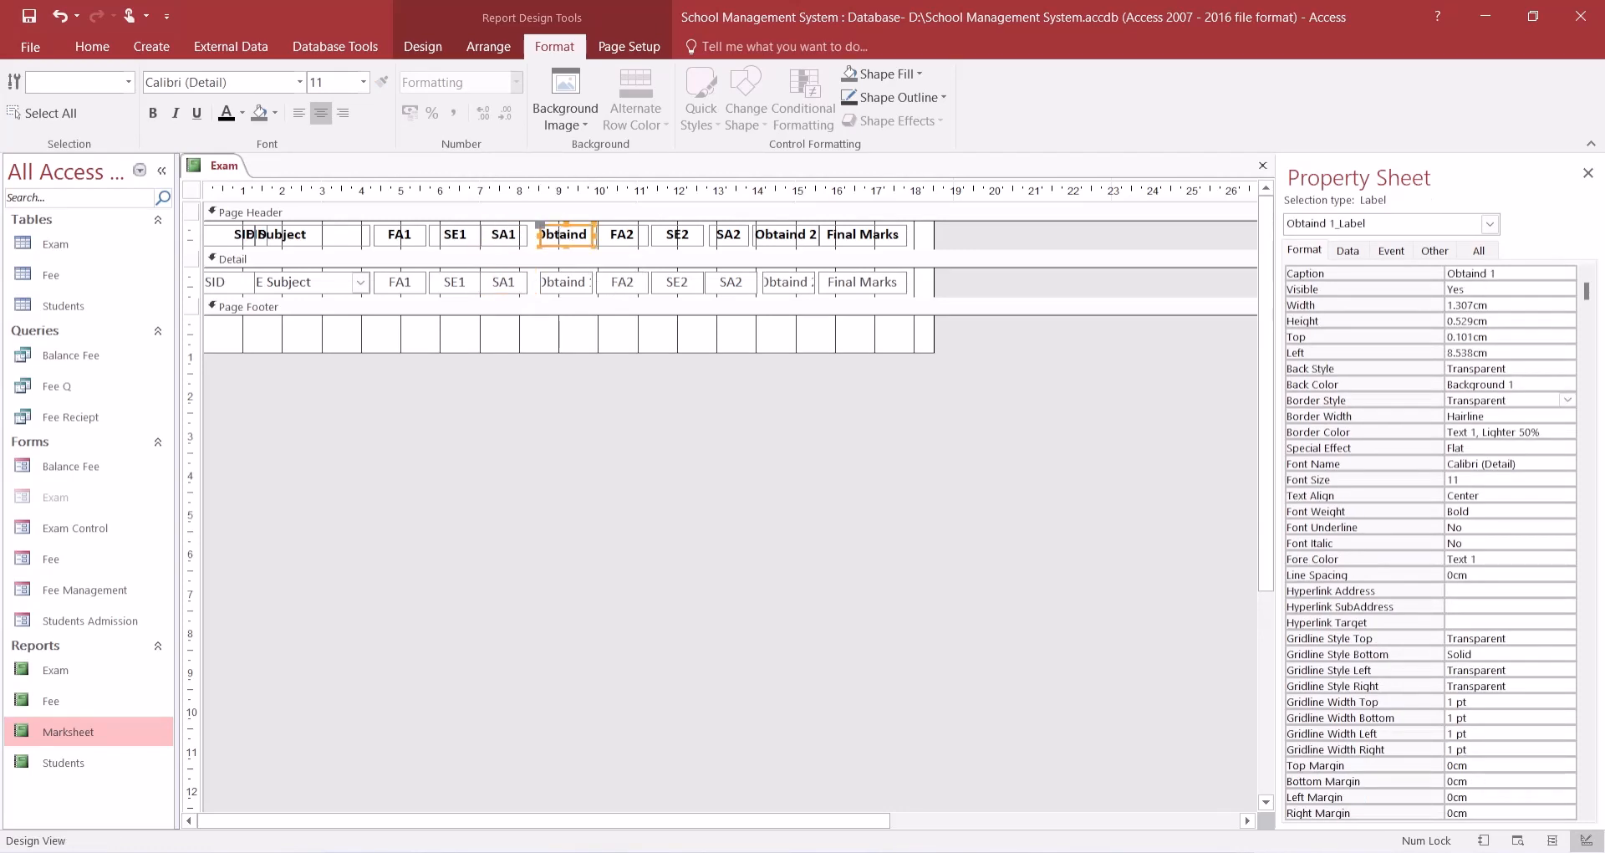
shift+click(555, 282)
drag(536, 234, 523, 234)
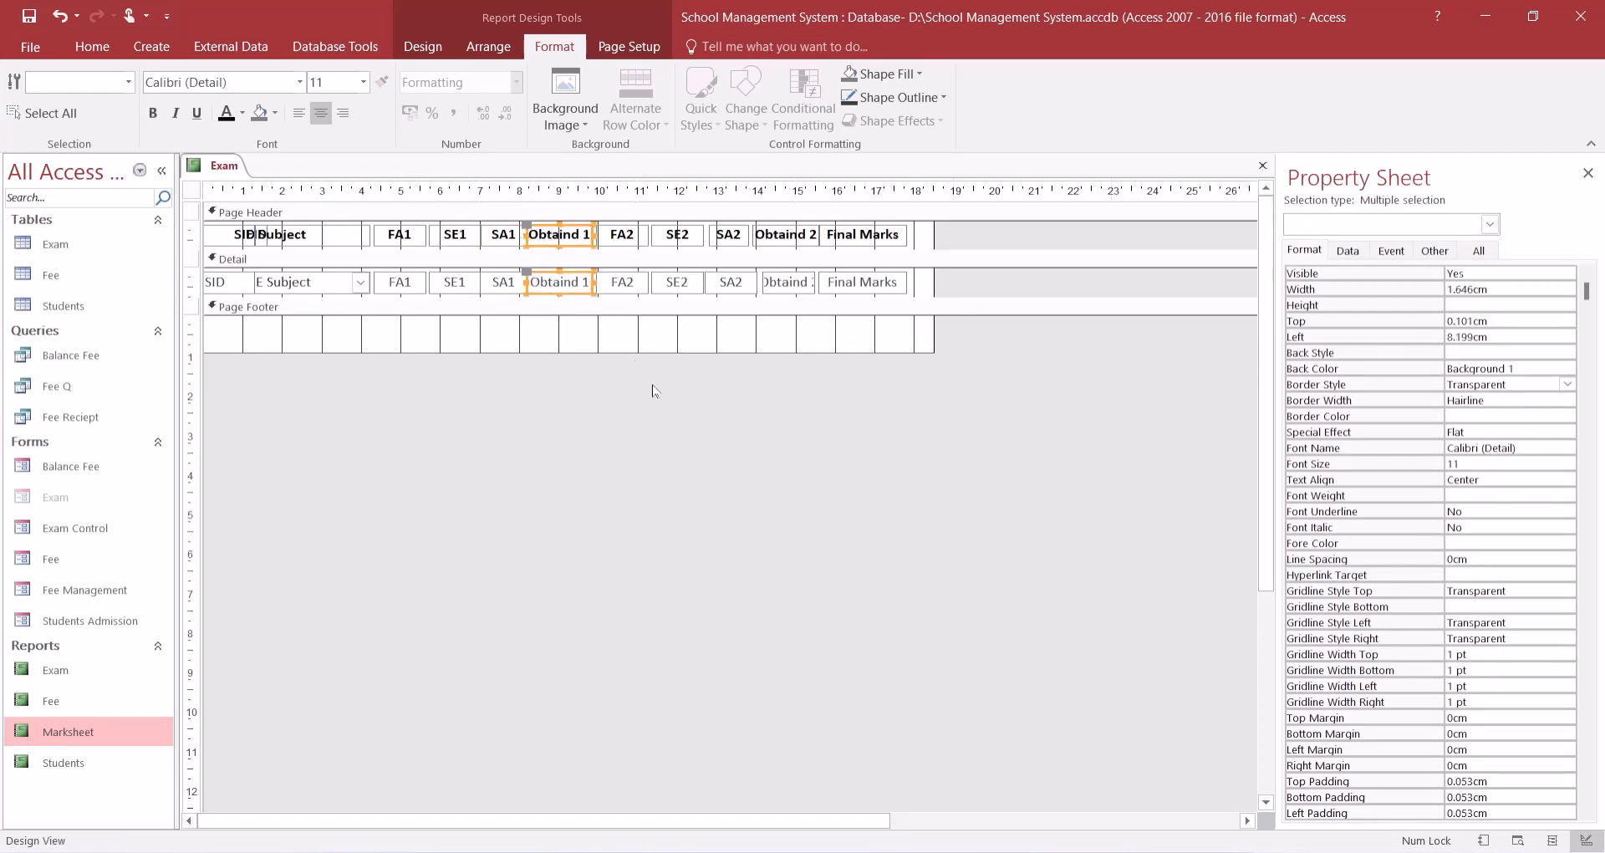
- Nudge the SA2 header label slightly left and narrow the SA2 field in the Detail section to match it
click(734, 241)
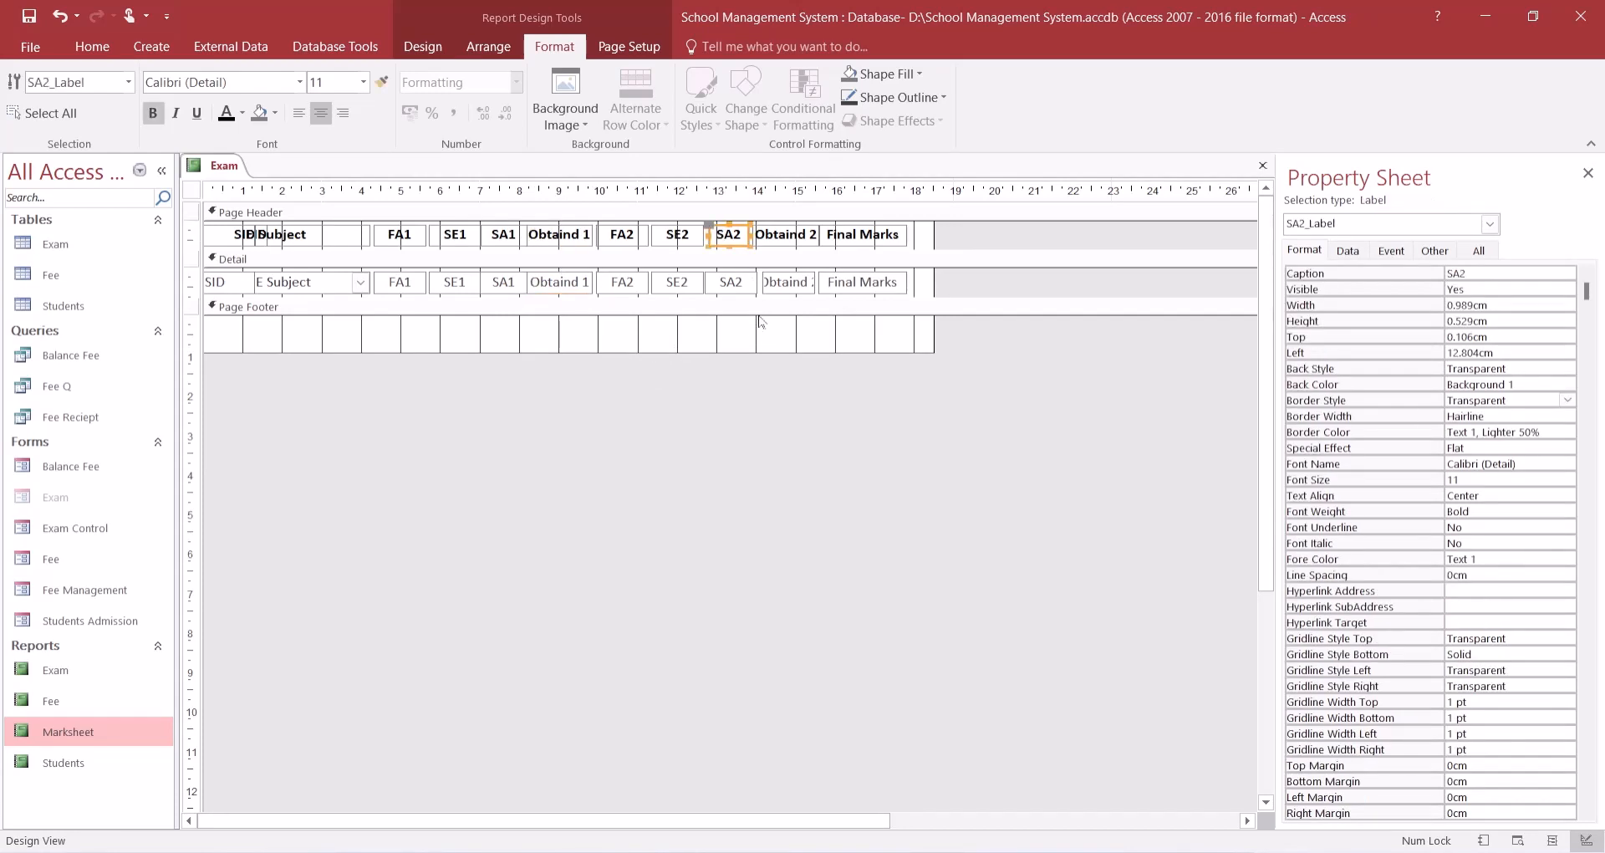
key(Left)
click(754, 289)
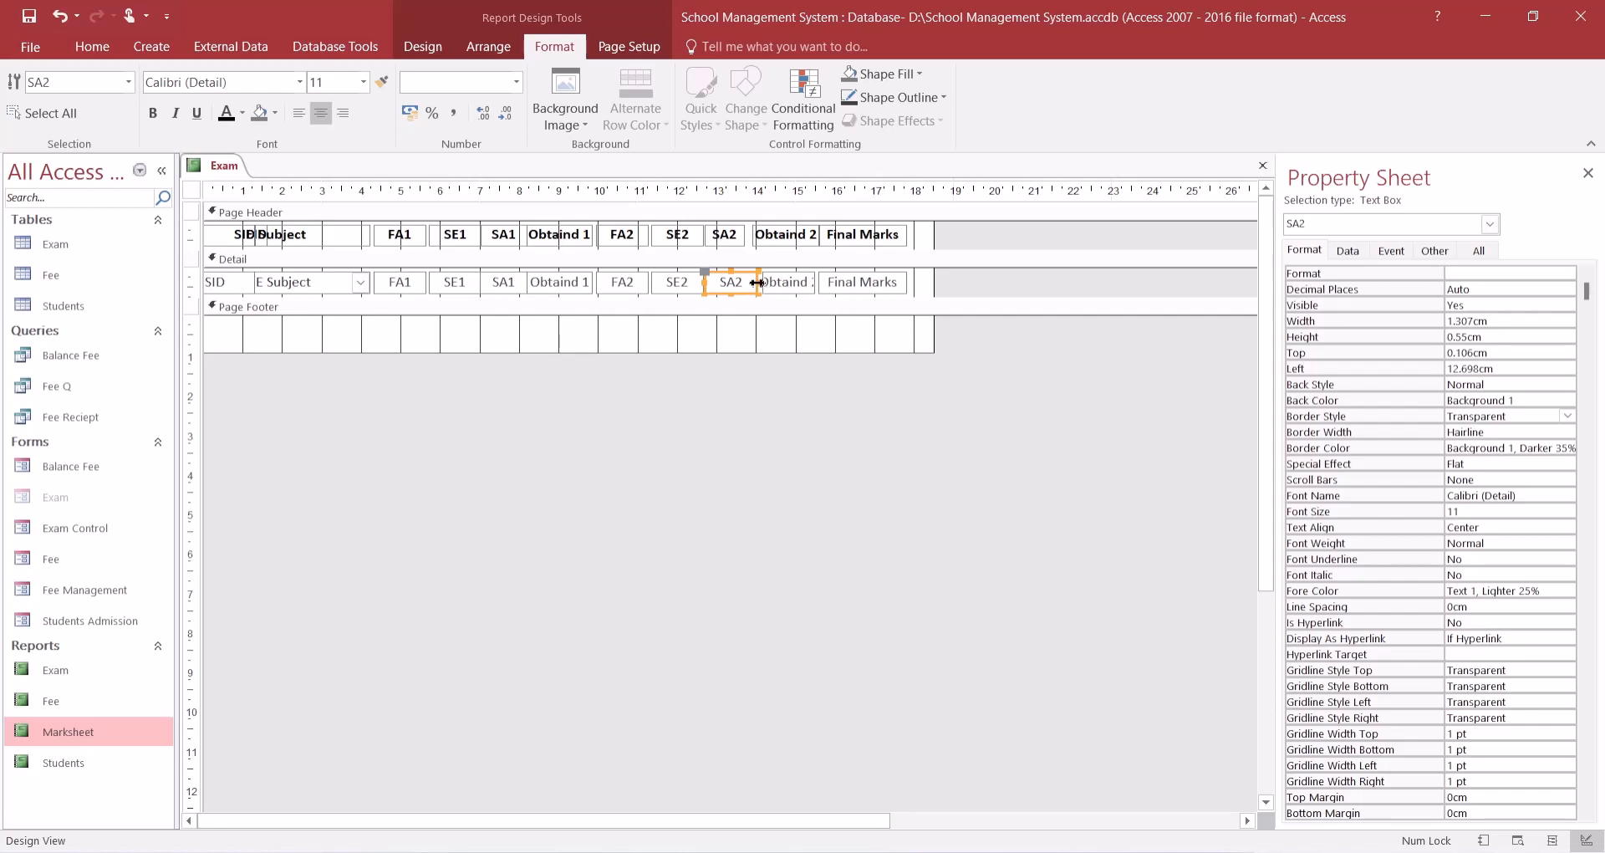
click(755, 282)
key(BackSpace)
- Widen the Obtaind 2 label and field together leftward, making the field about 1.6 cm wide
click(769, 243)
shift+click(767, 284)
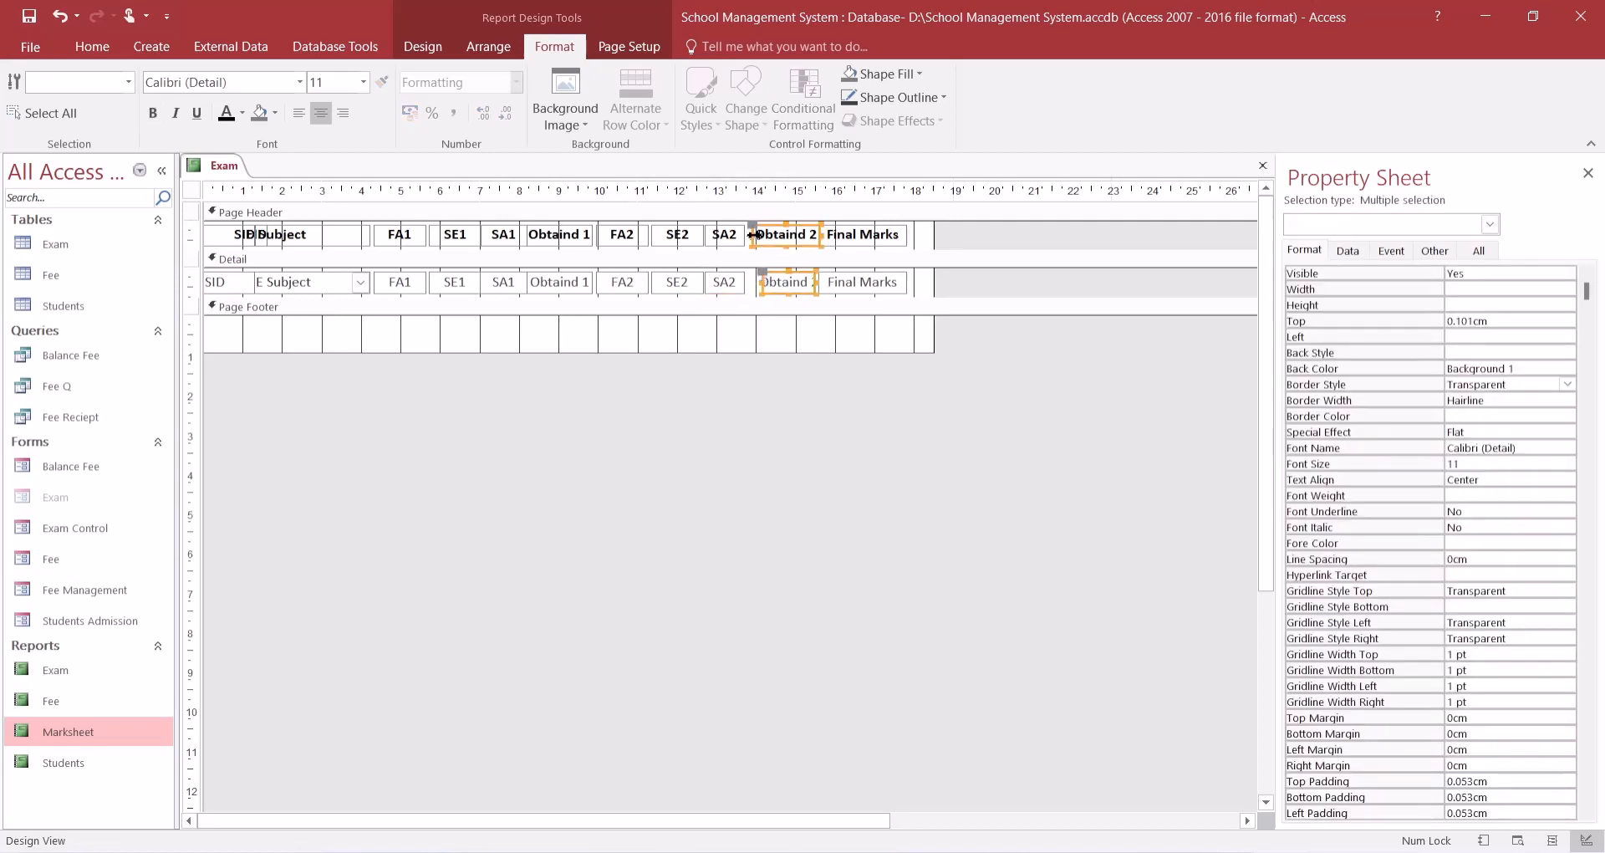
drag(754, 235, 742, 235)
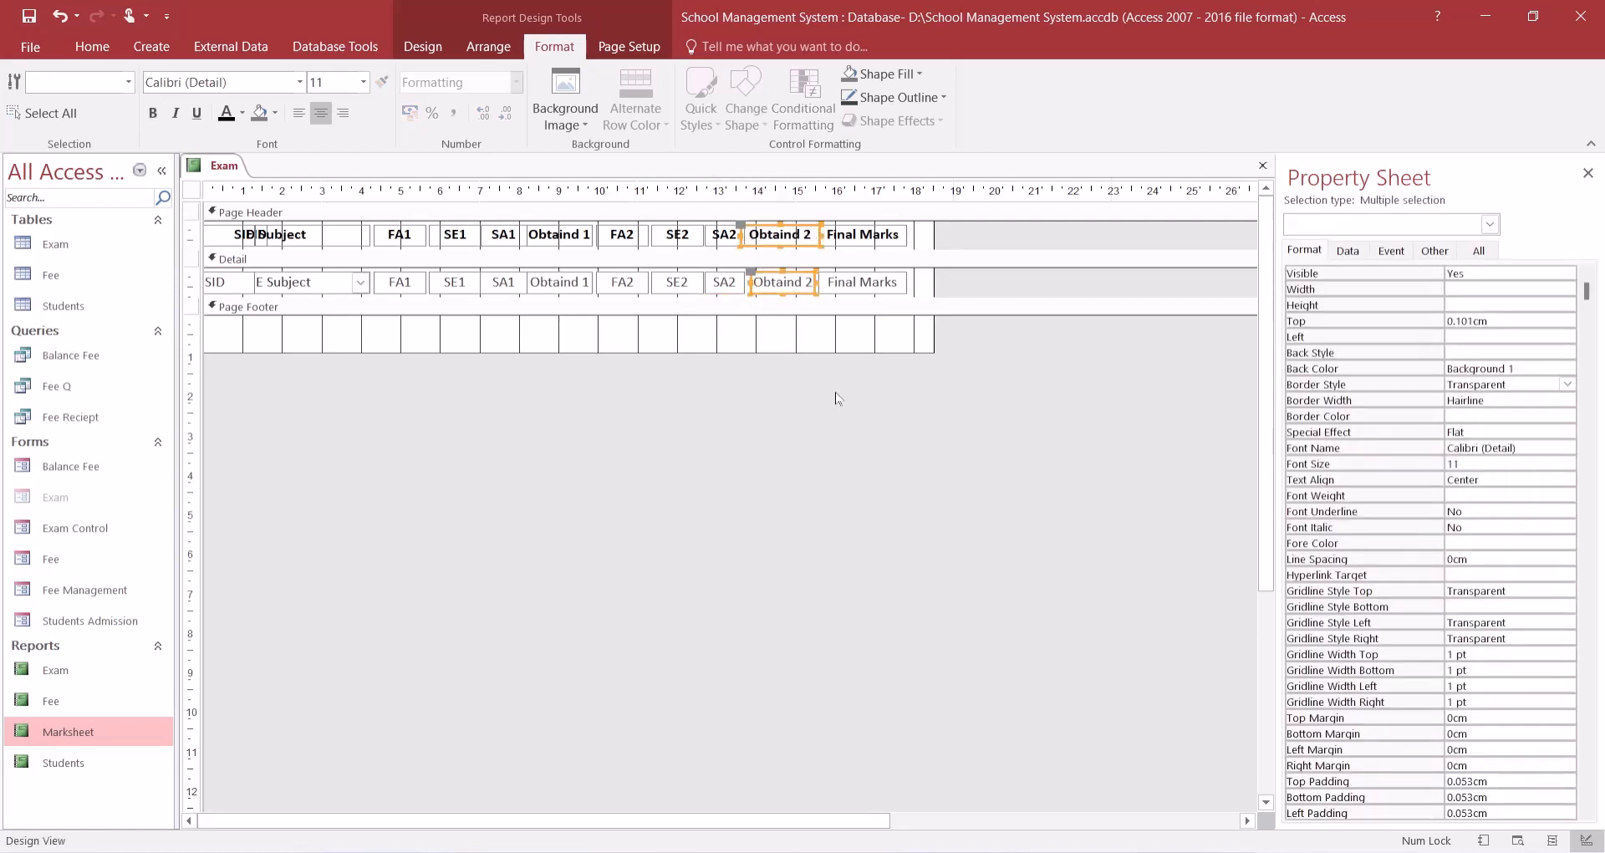
click(901, 394)
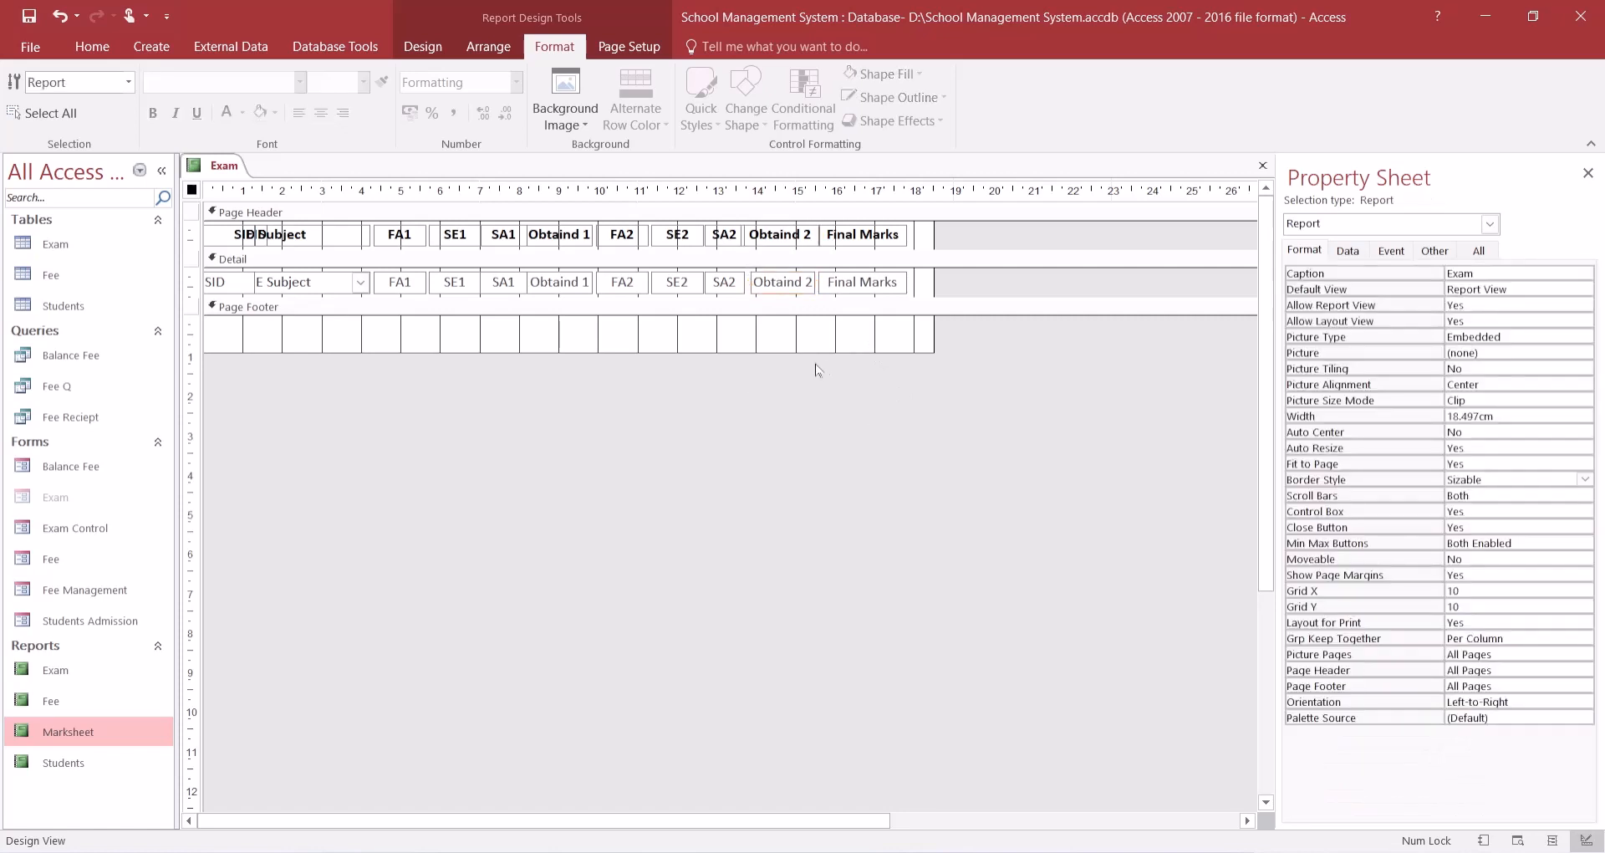
- Add a Sum total for the Obtaind 1 field of the Detail section
click(556, 289)
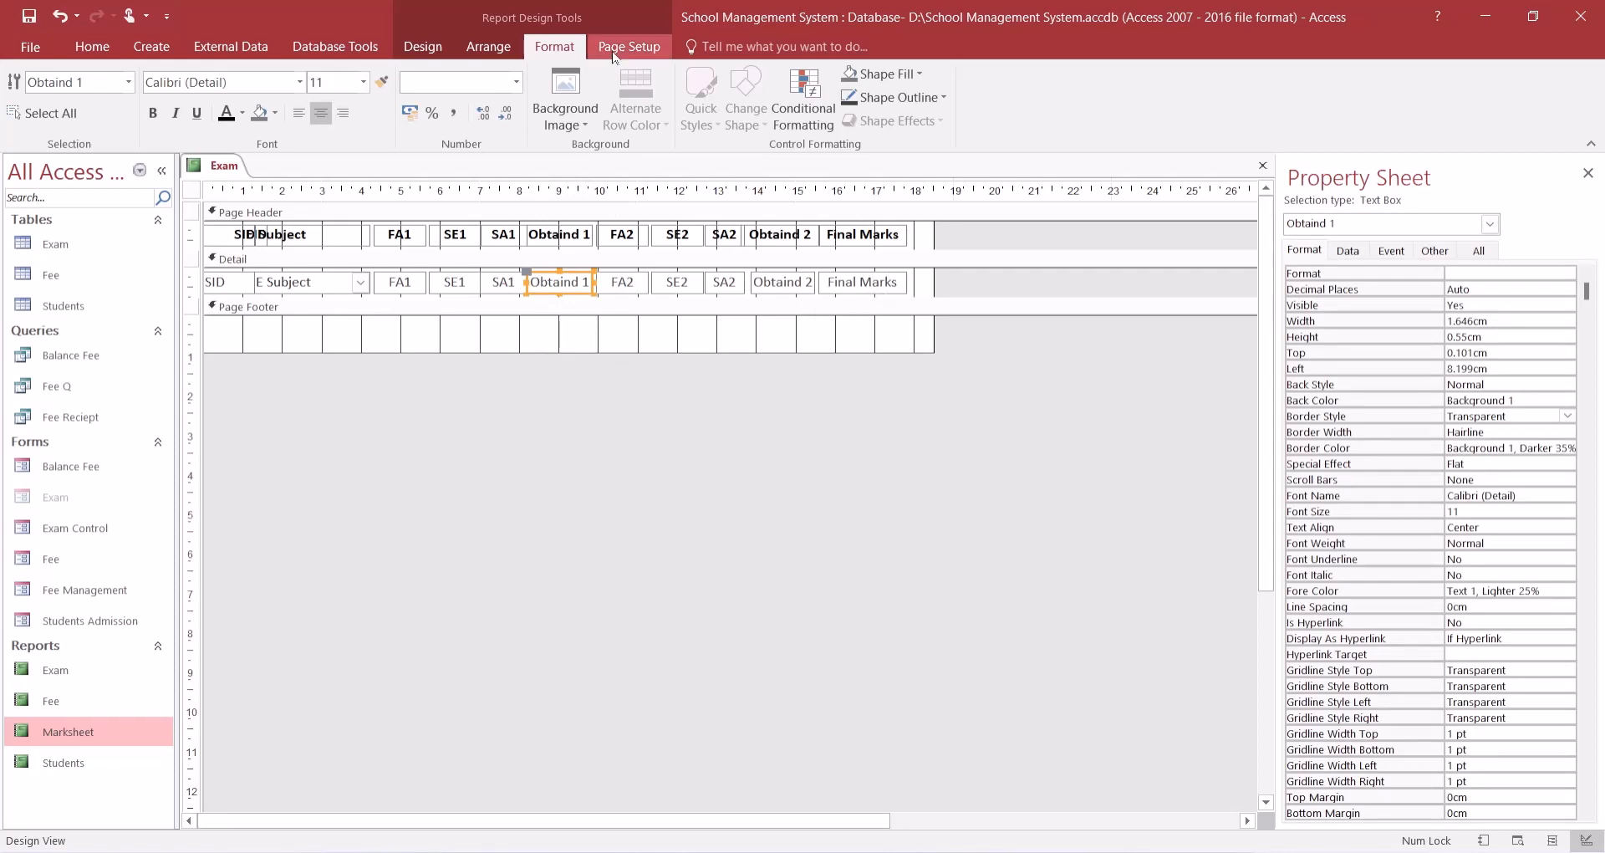
click(422, 46)
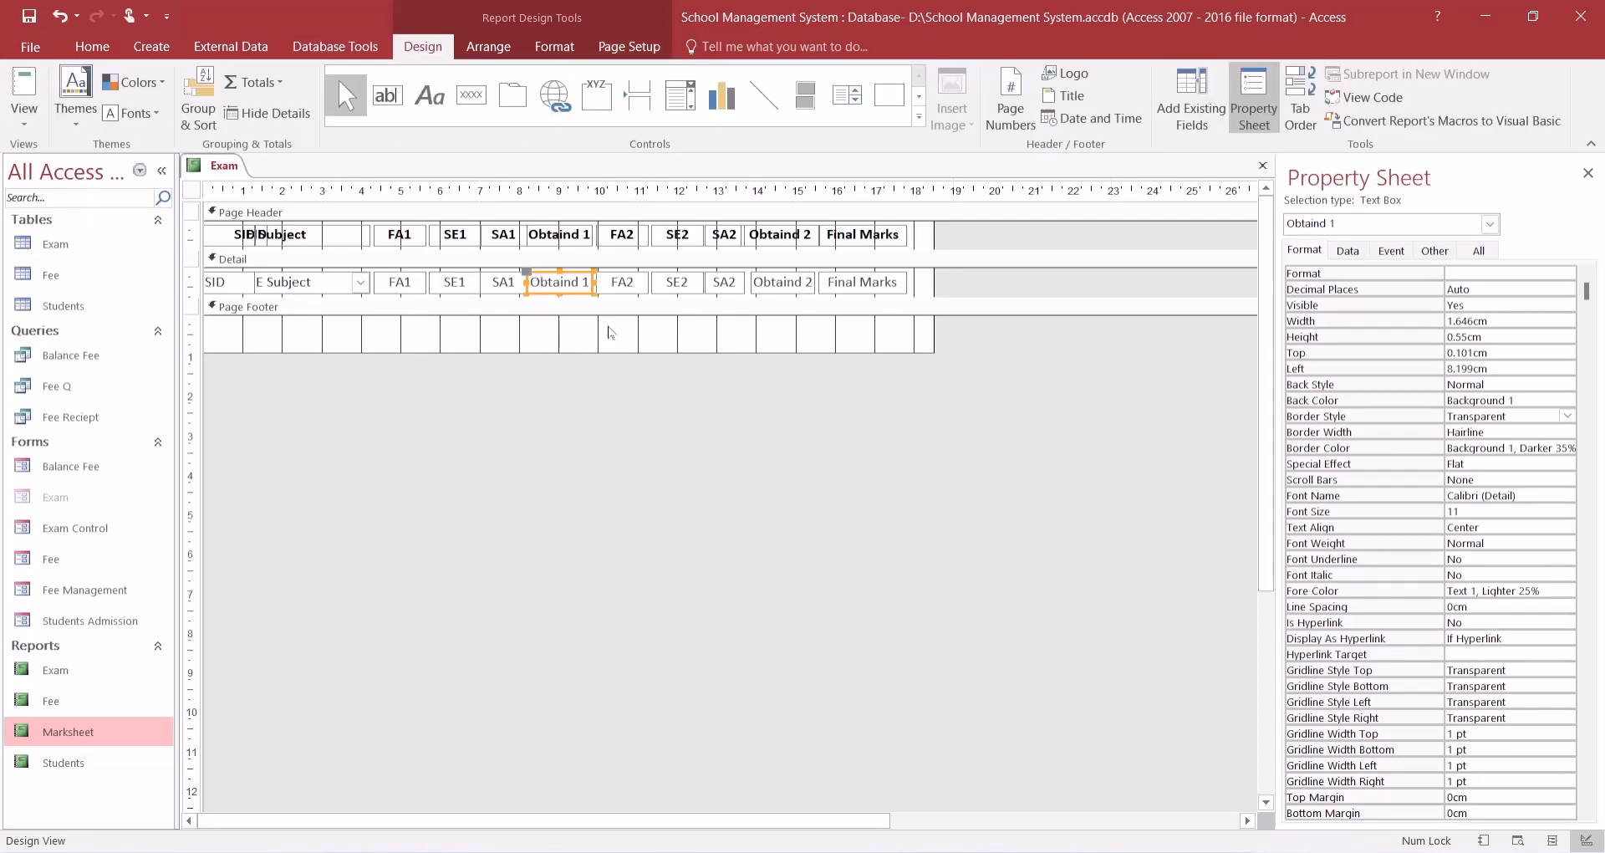
click(256, 86)
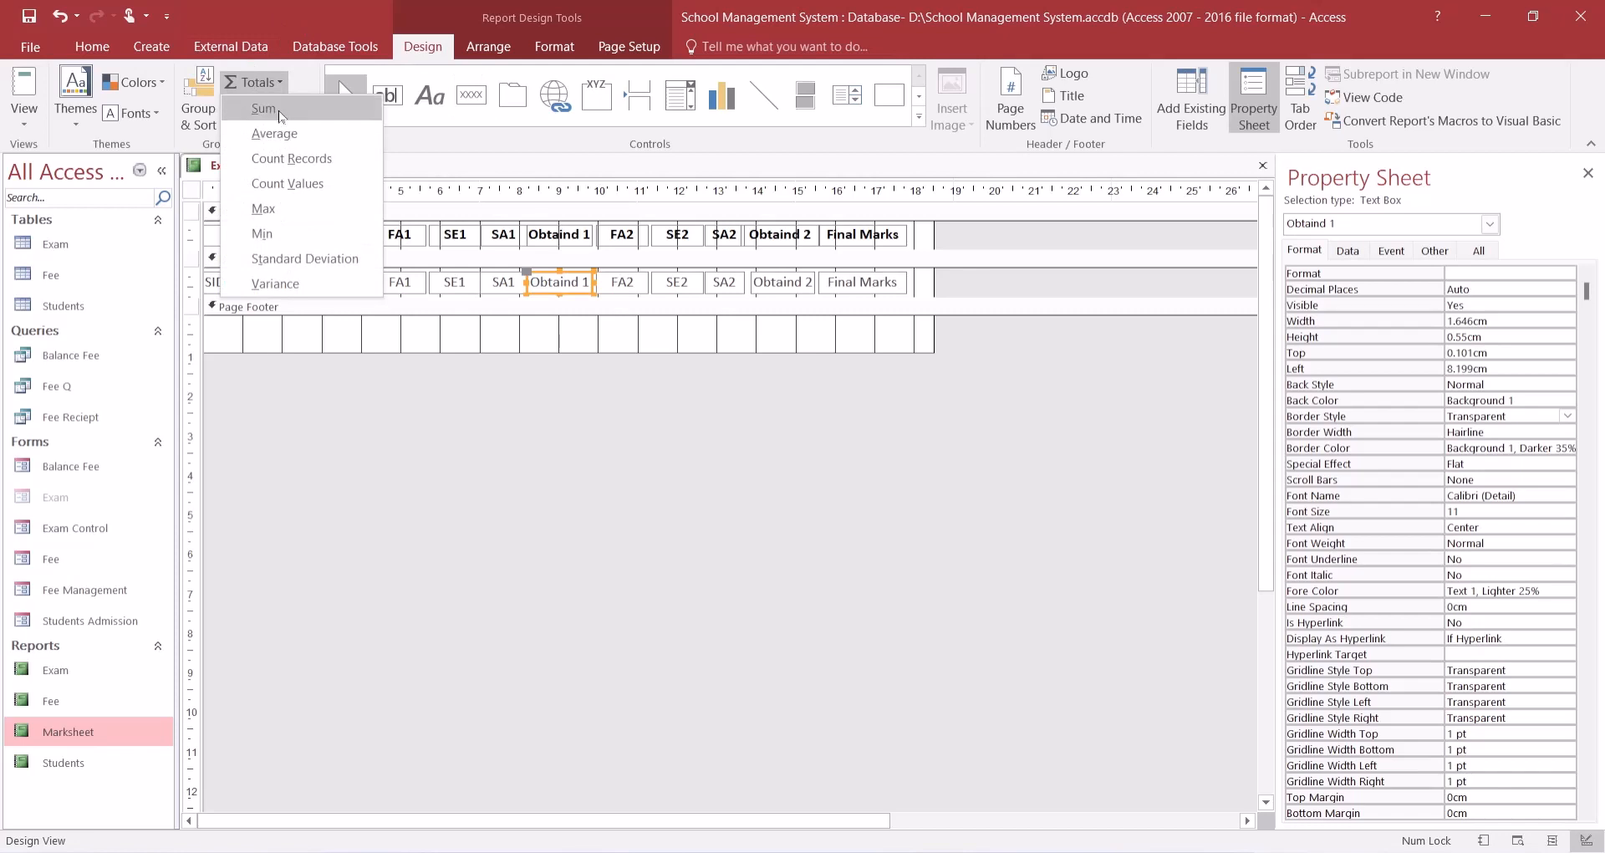
click(264, 109)
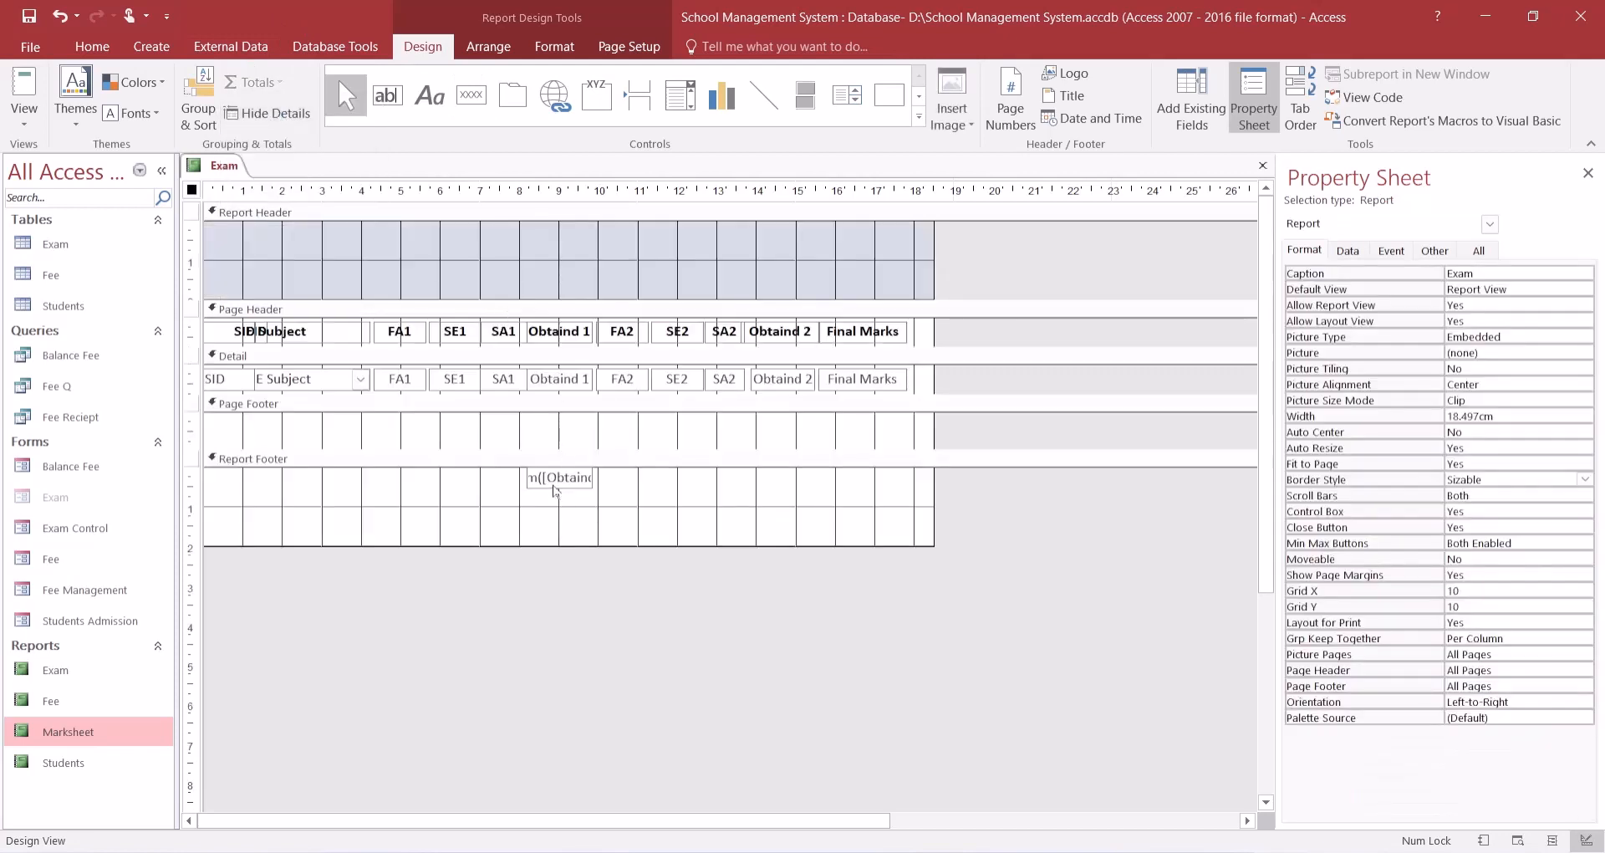
- Collapse the Report Header and Page Footer sections to zero height
drag(519, 299, 511, 213)
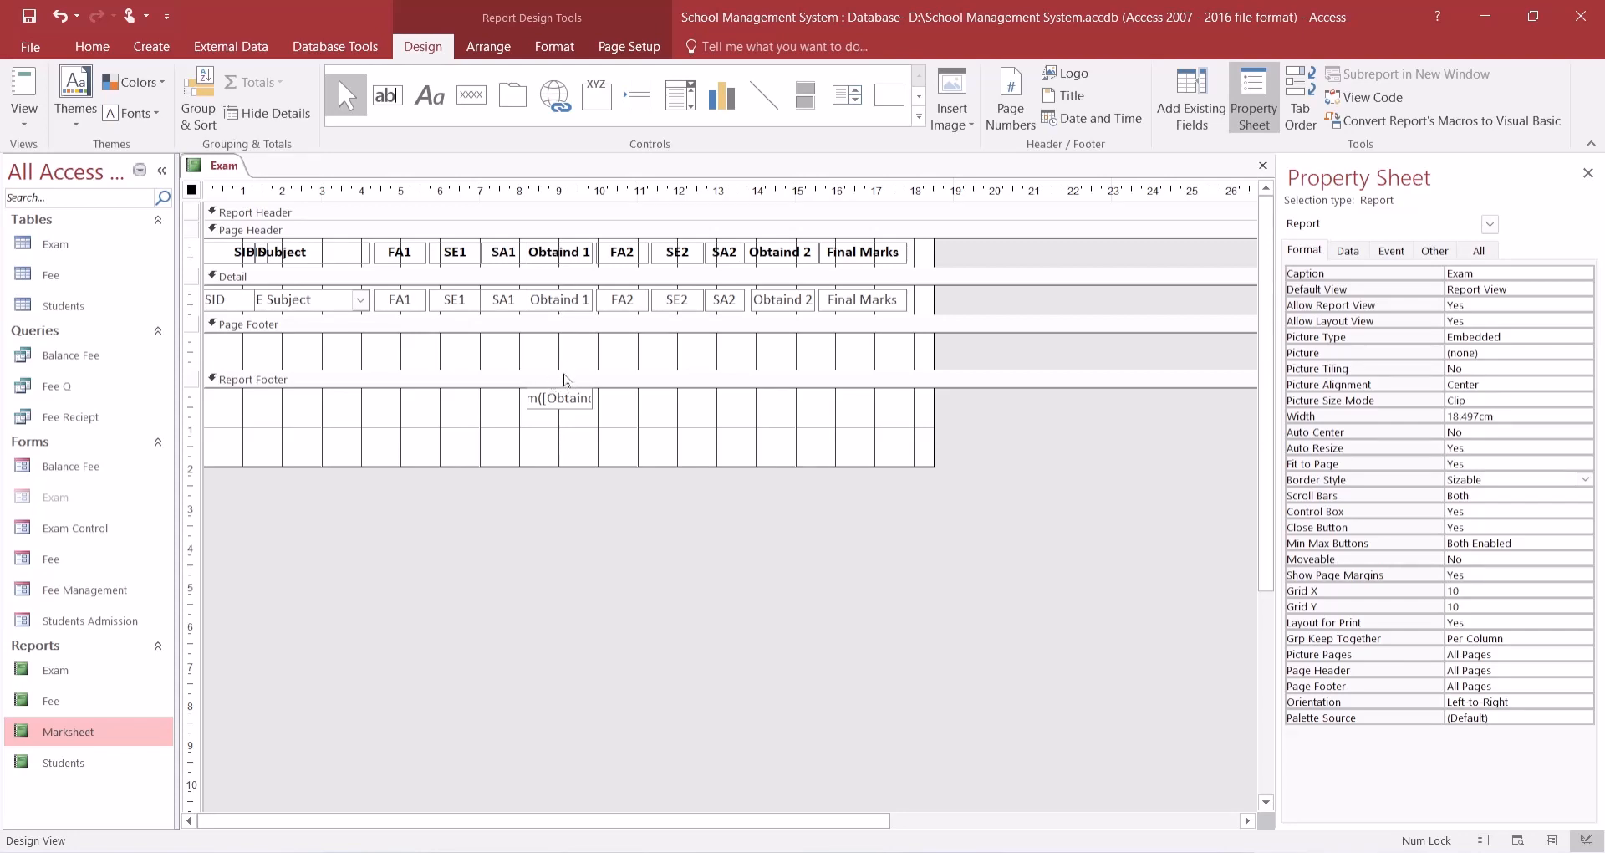
drag(566, 369, 572, 332)
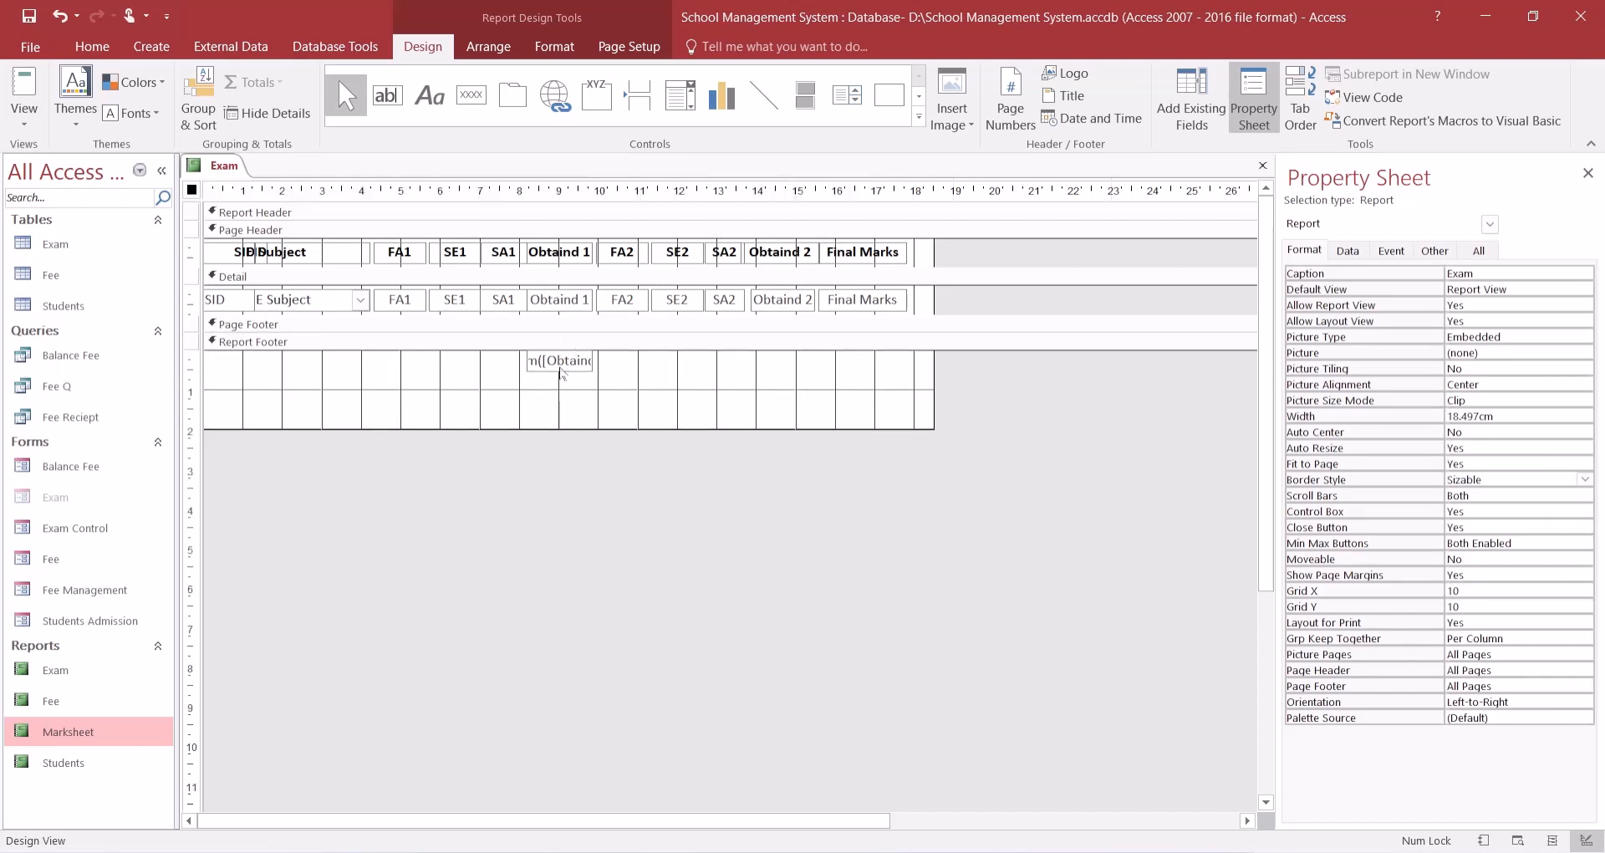
click(570, 368)
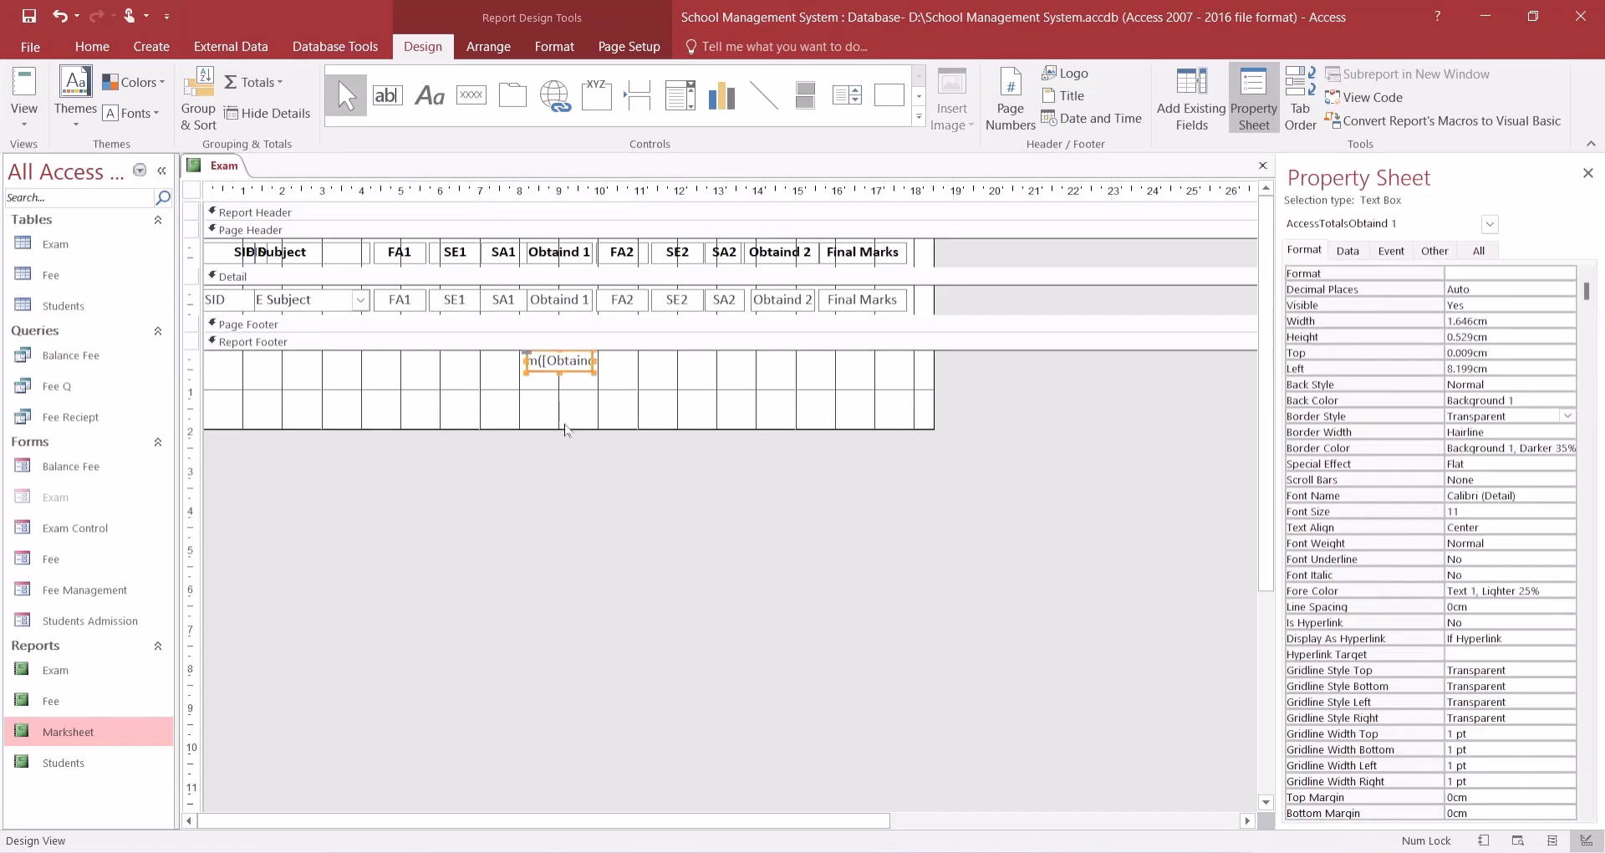
- Check the Obtaind 1 total in Report View, return to the design and shorten the Report Footer to just below the total field
click(1484, 840)
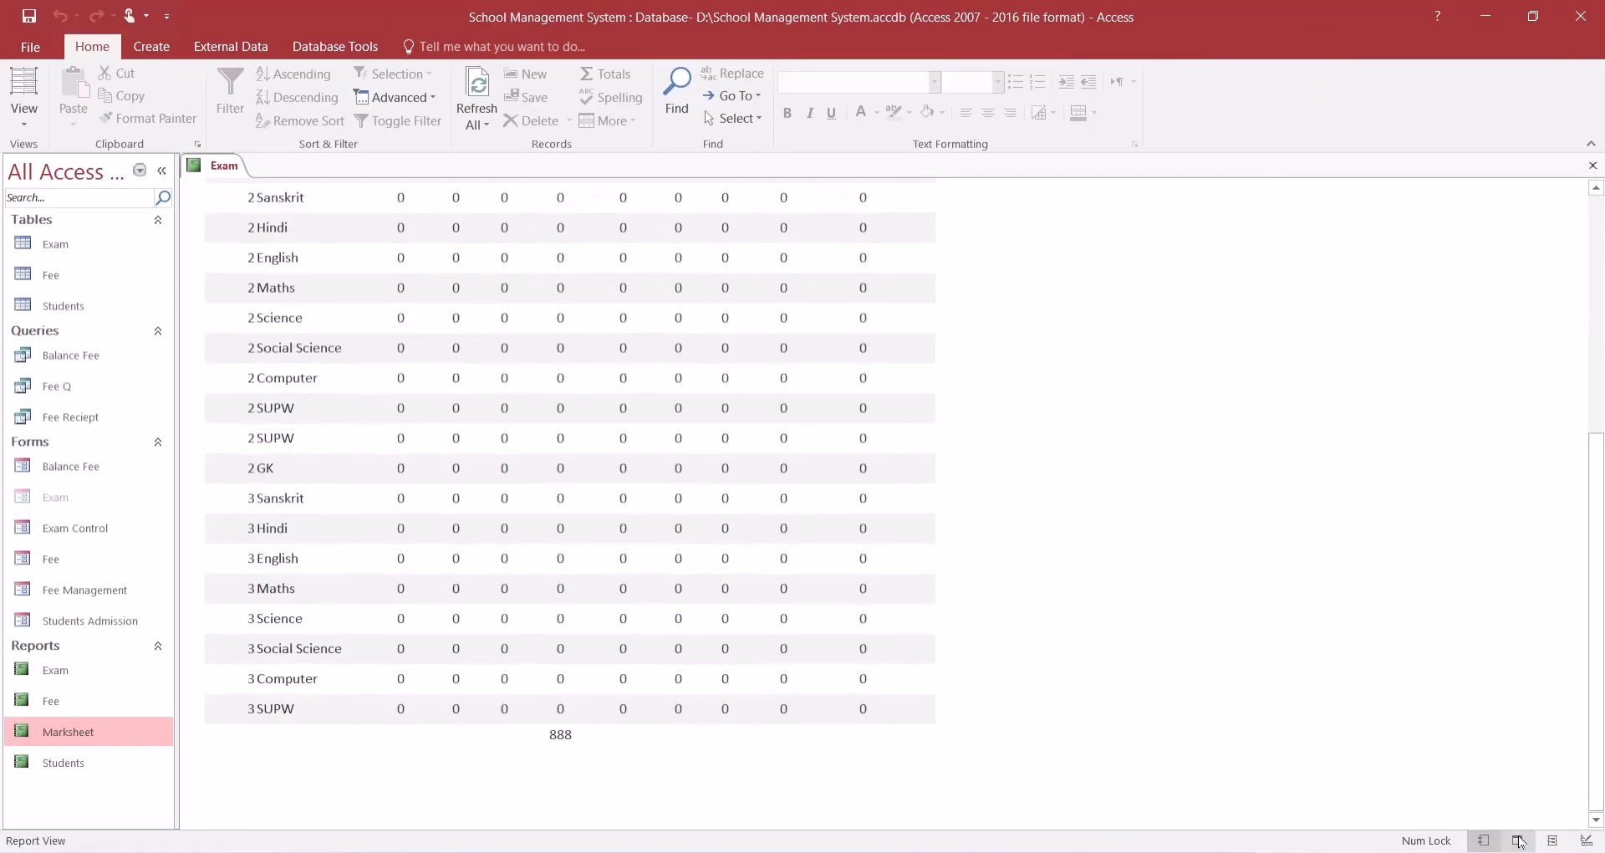
click(1586, 840)
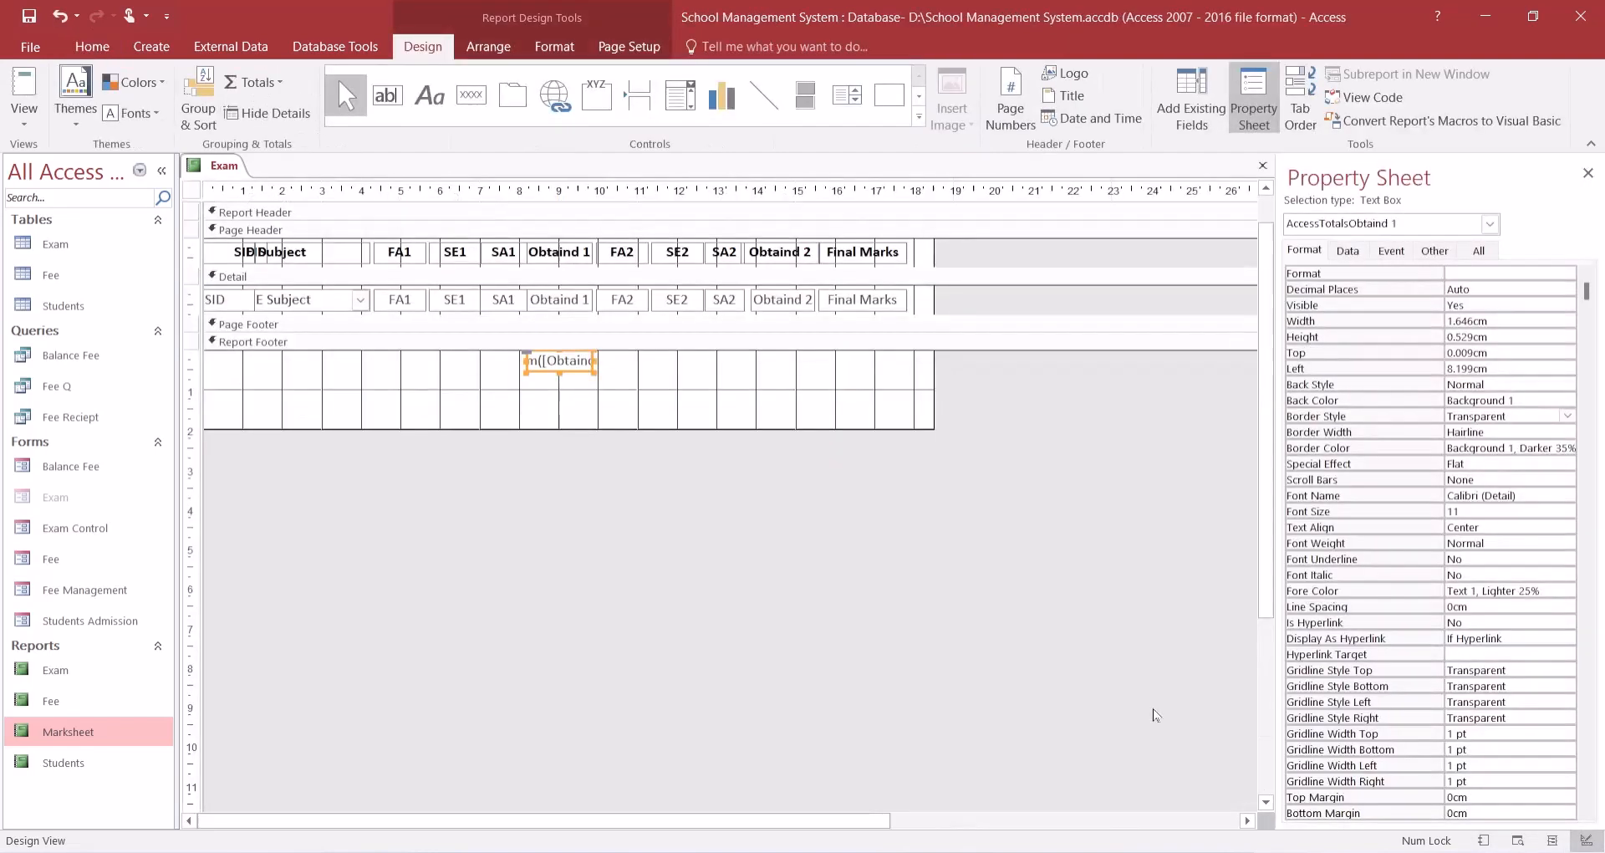
click(590, 412)
drag(590, 412, 666, 382)
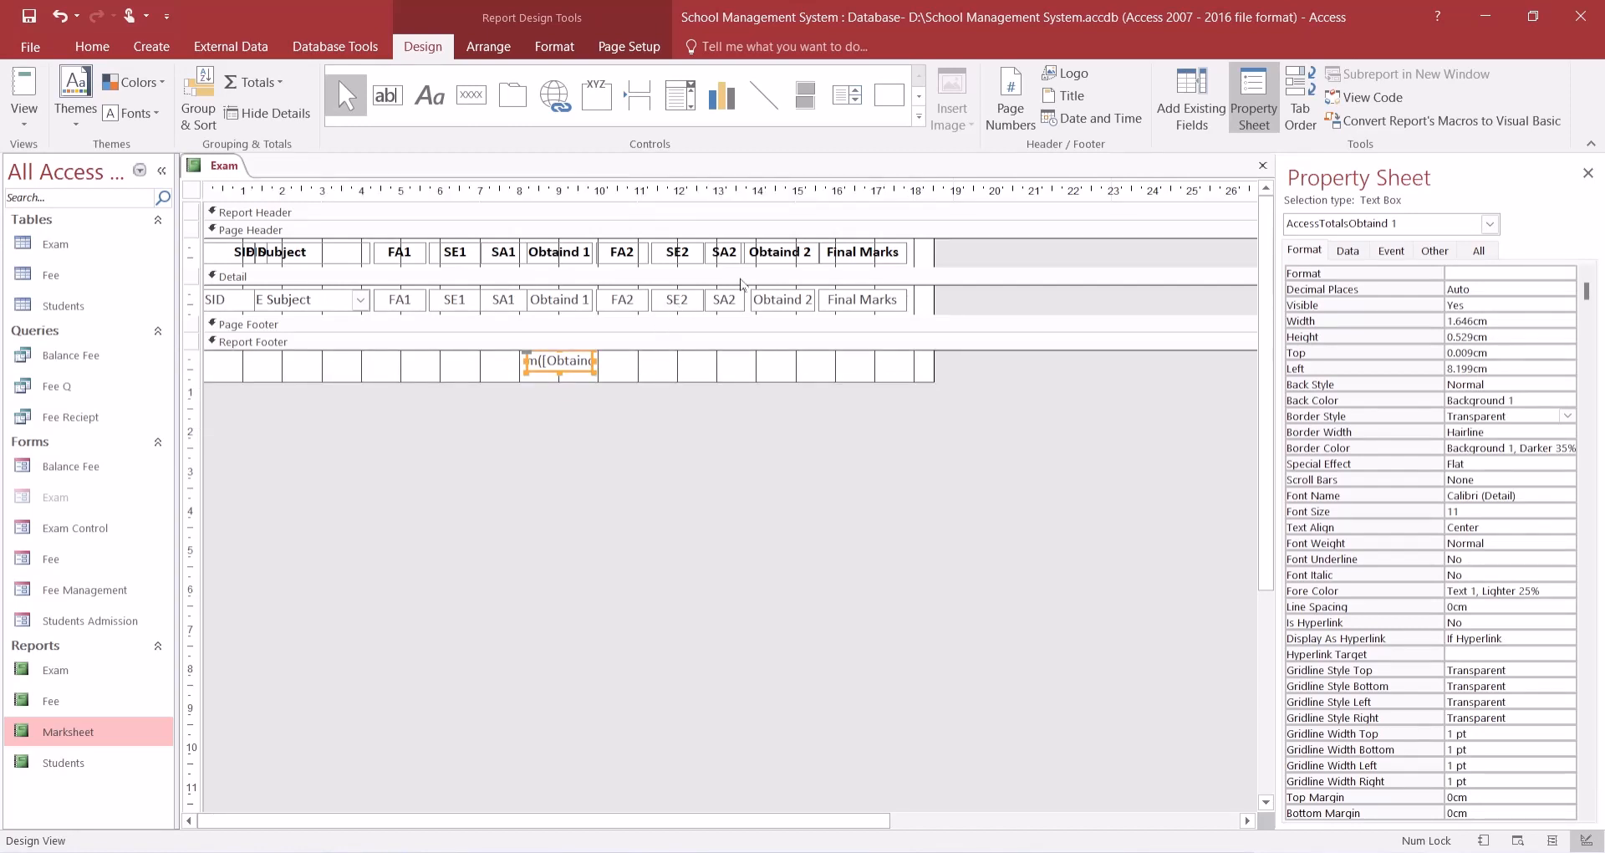
- Add Sum totals for the Obtaind 2 and Final Marks fields of the Detail section
click(764, 300)
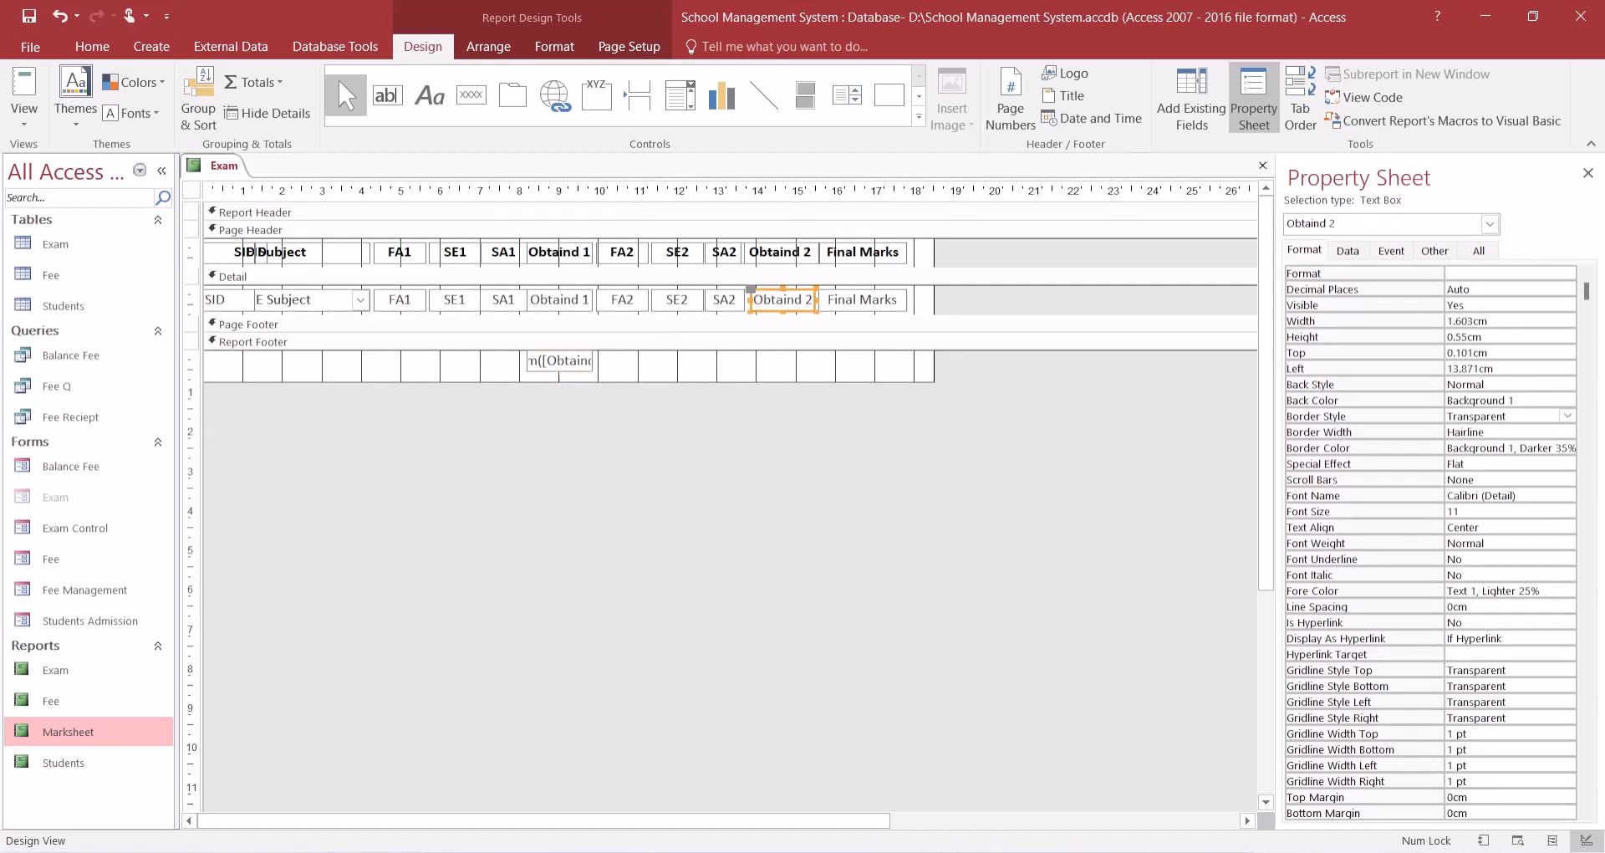
click(248, 87)
click(255, 112)
click(859, 303)
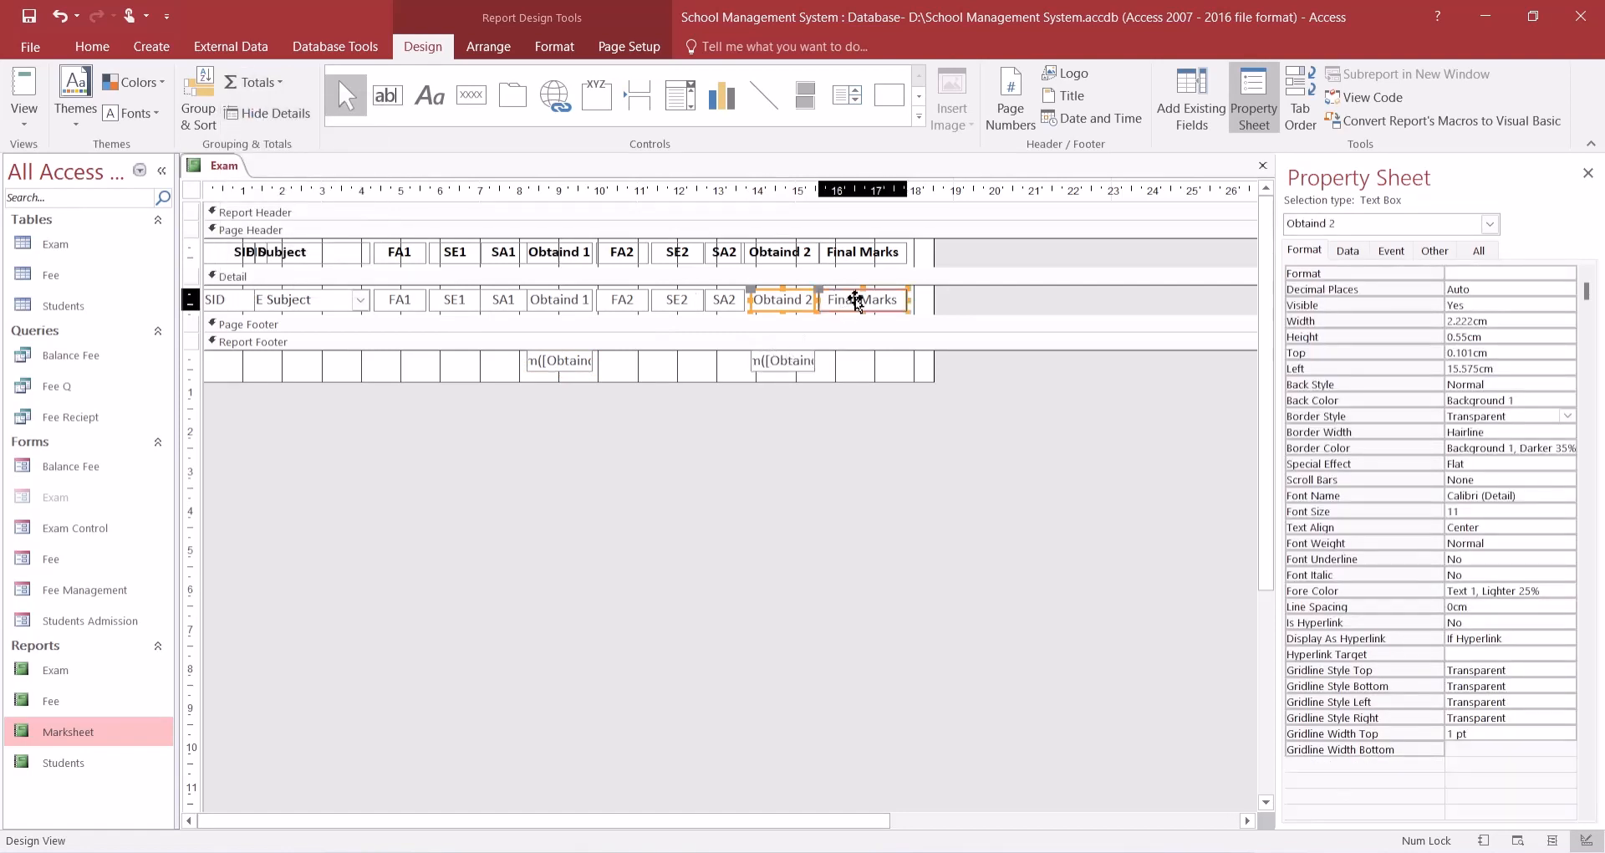
click(253, 87)
click(255, 111)
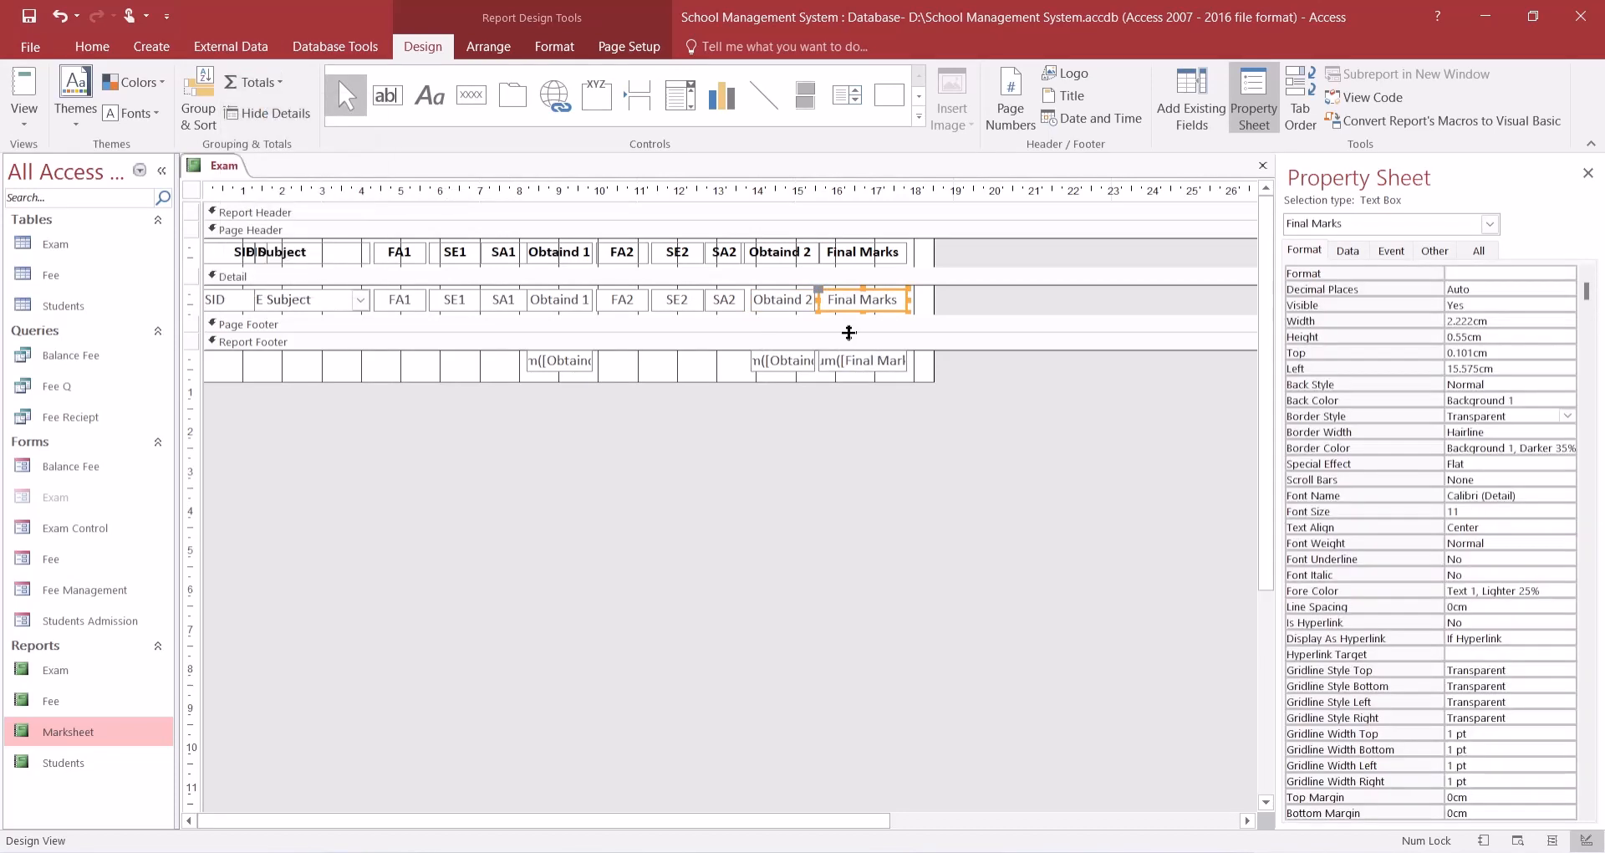
click(320, 252)
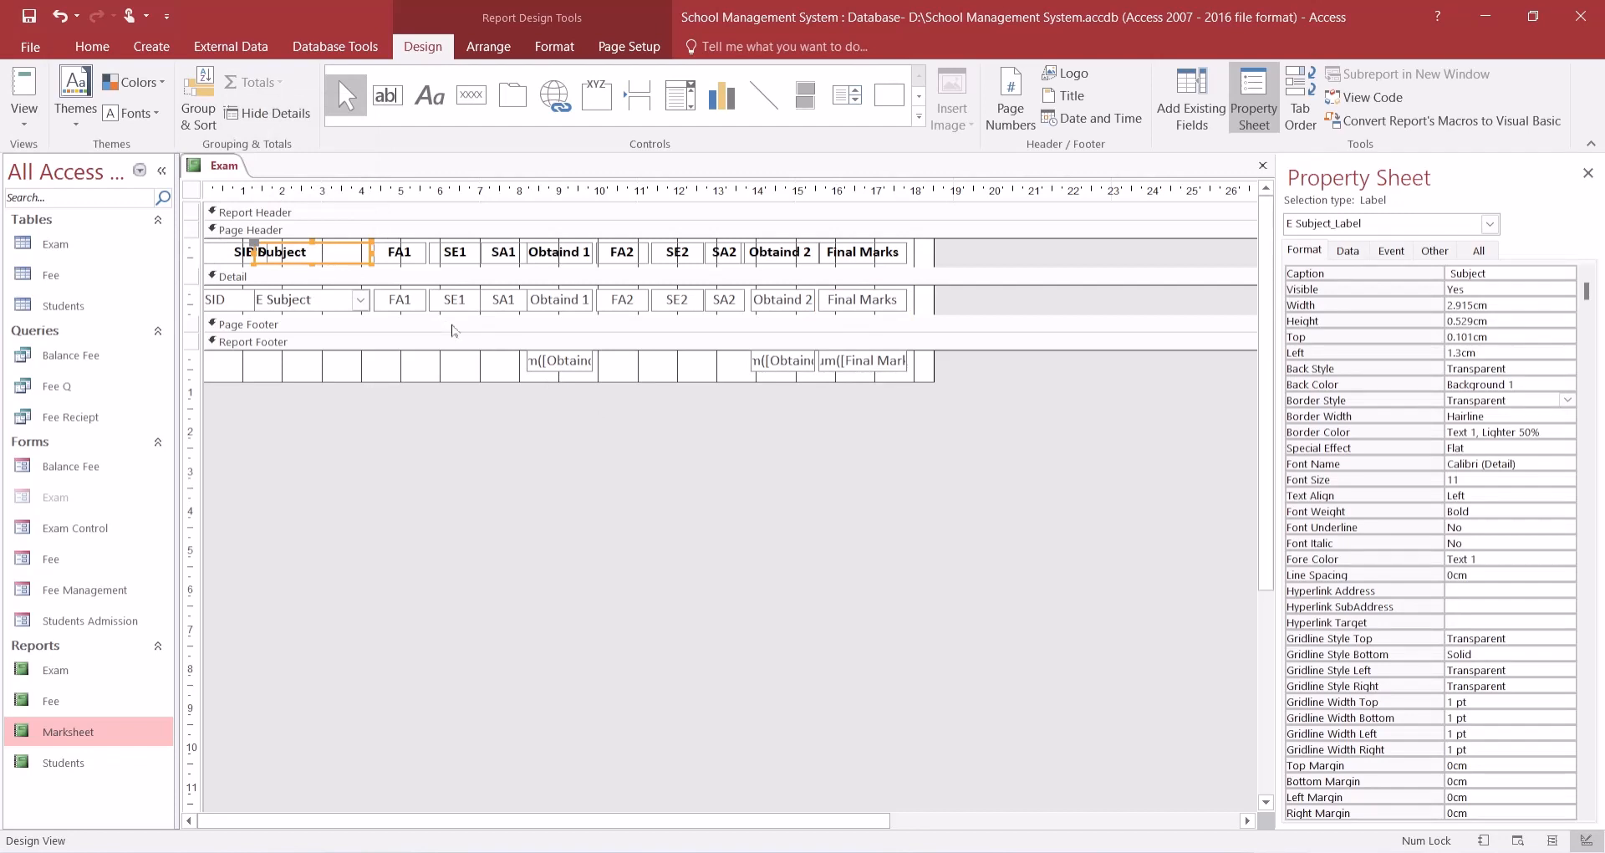
ctrl+click(531, 365)
key(ctrl+v)
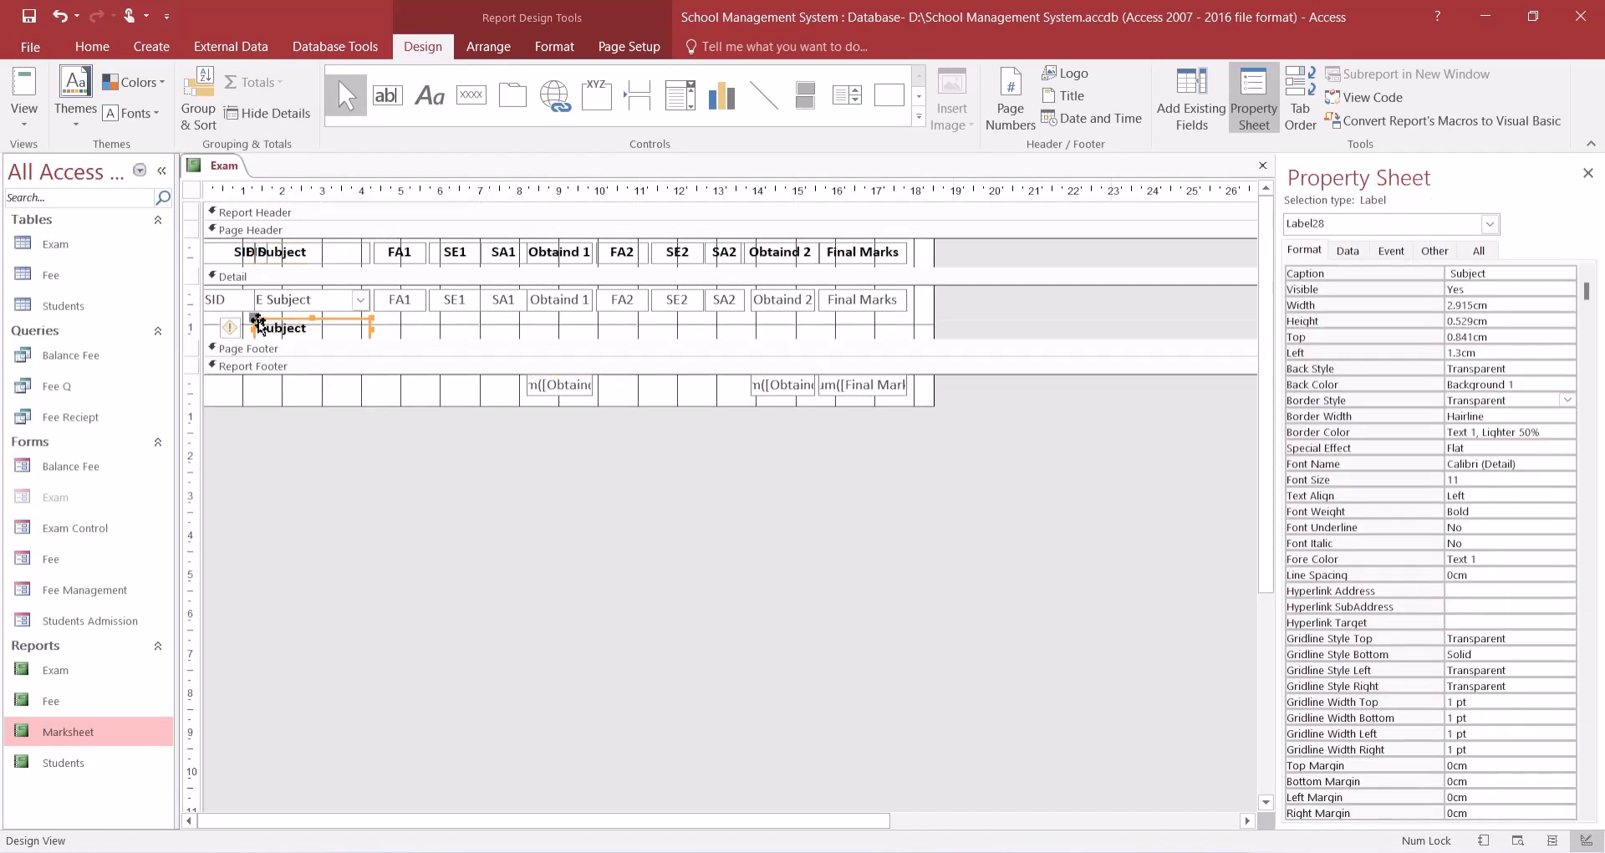
drag(259, 324, 406, 378)
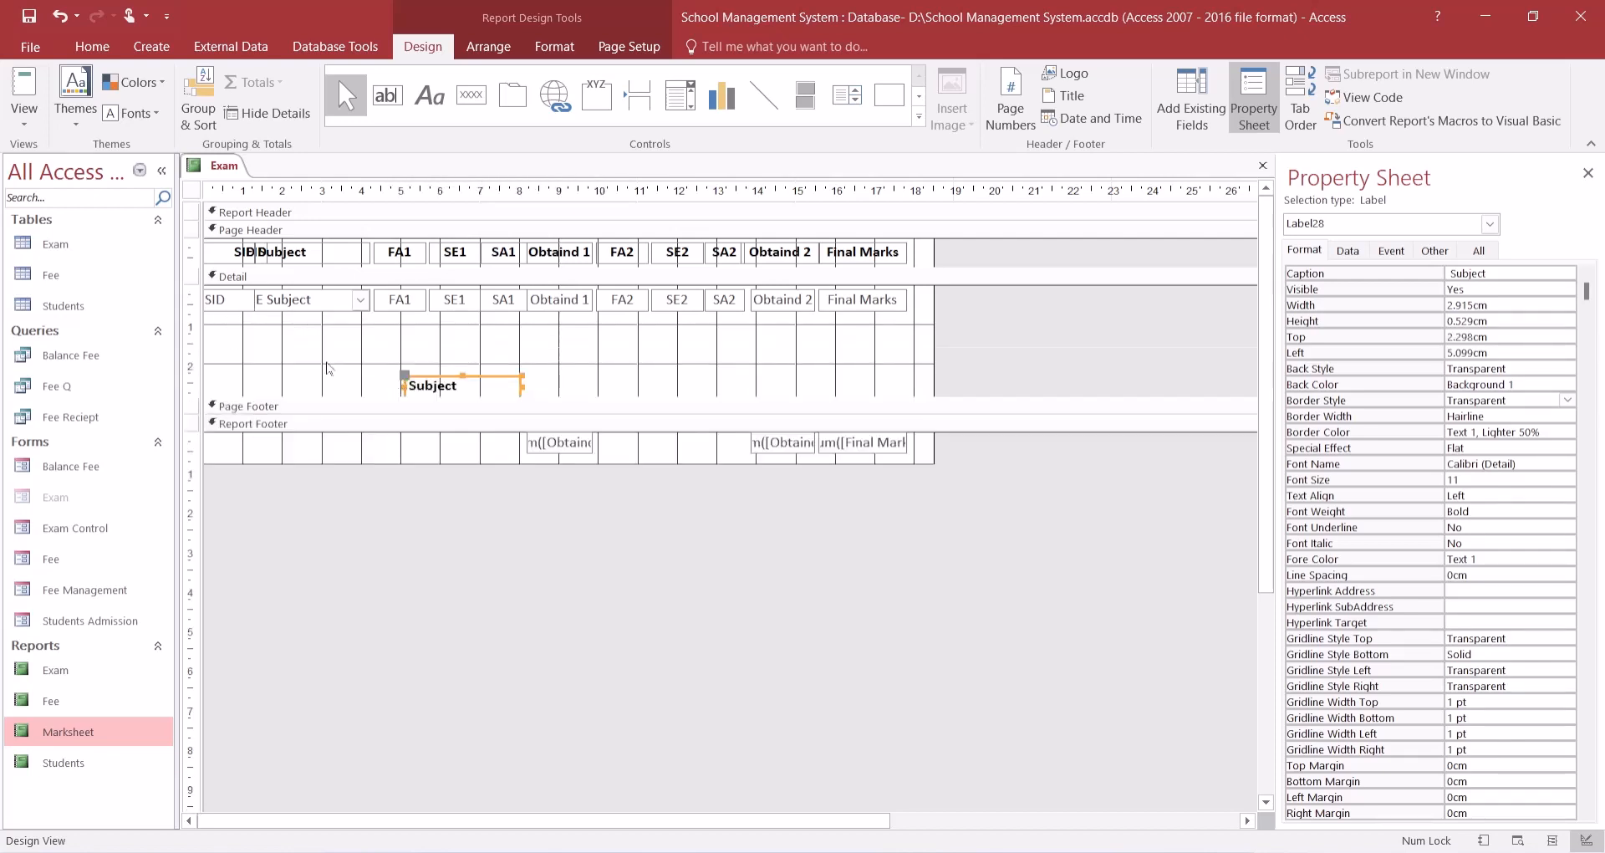
key(ctrl+z)
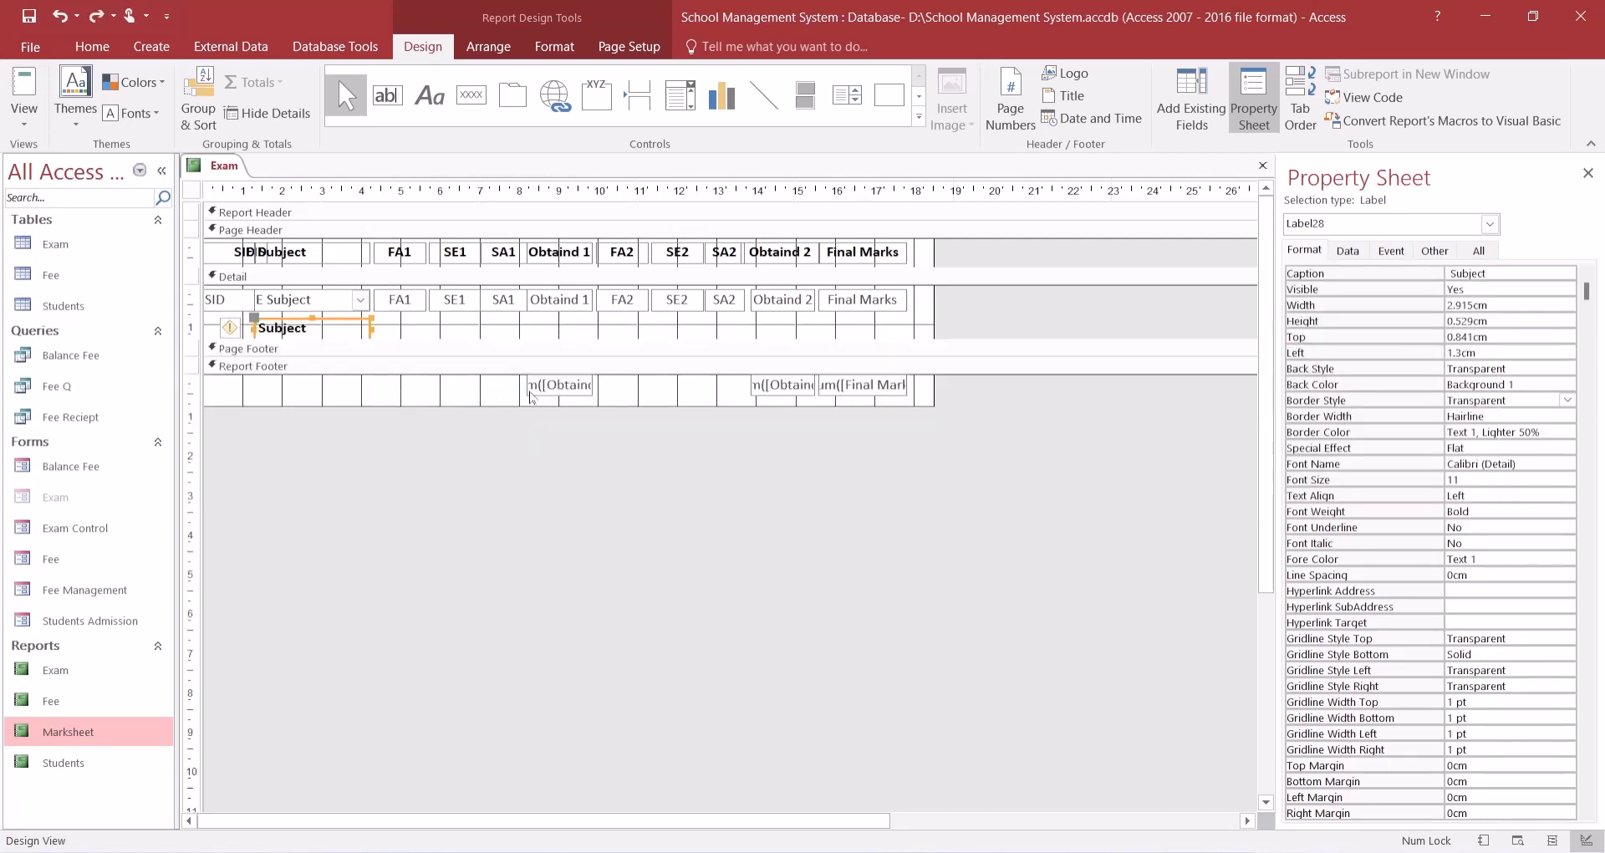
key(ctrl+z)
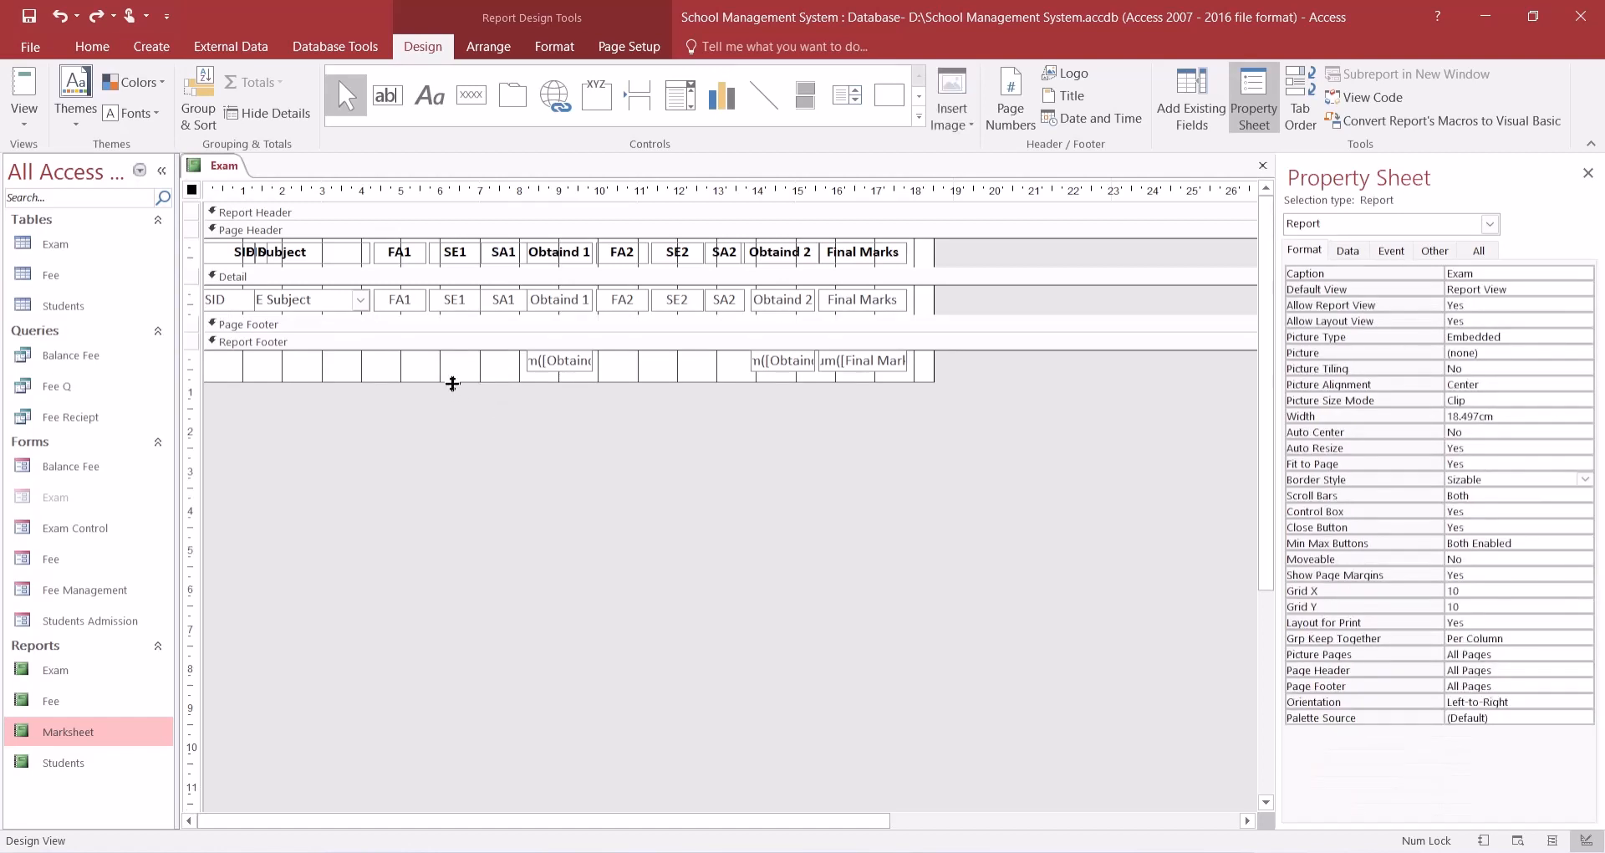
- Copy the Subject header label into the Report Footer and place it before the Obtaind 1 total, at about 4.5 cm
click(536, 370)
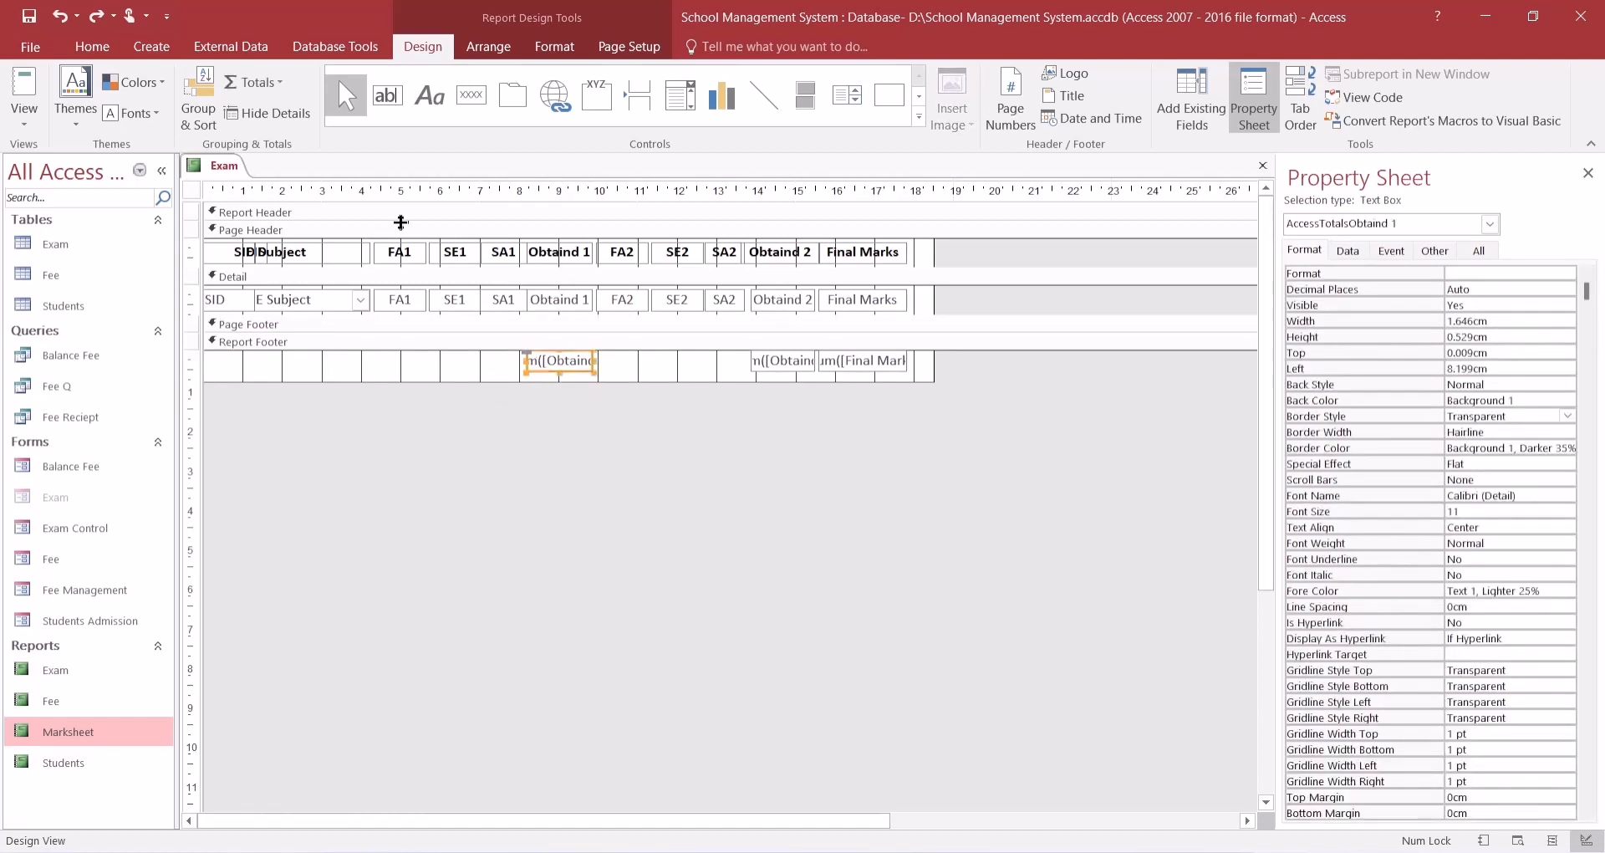
click(295, 258)
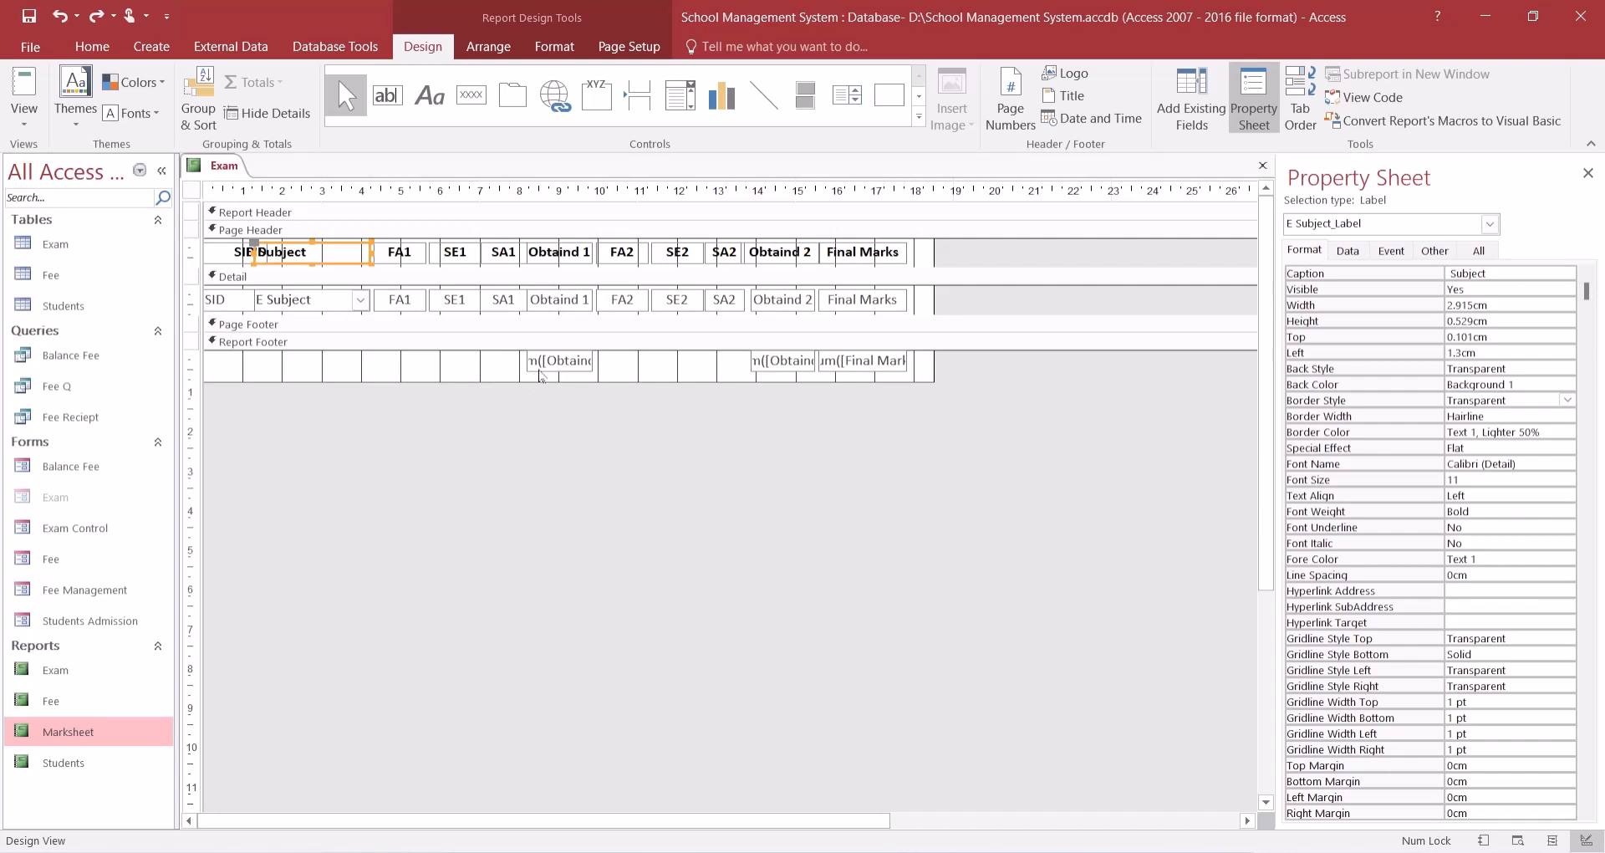
click(489, 368)
key(ctrl+v)
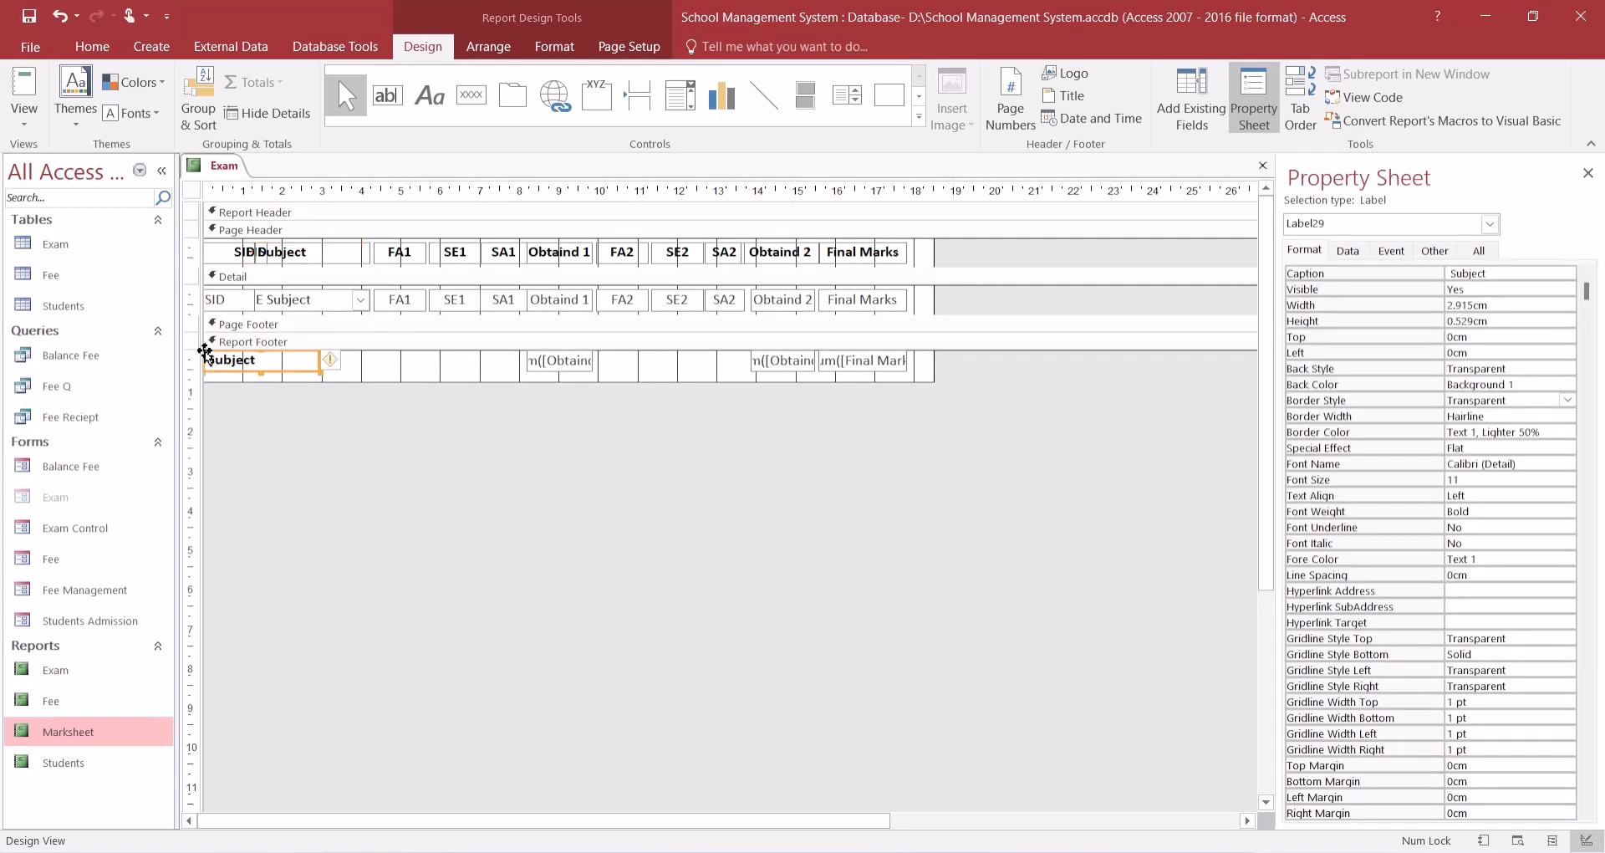
drag(203, 351, 382, 346)
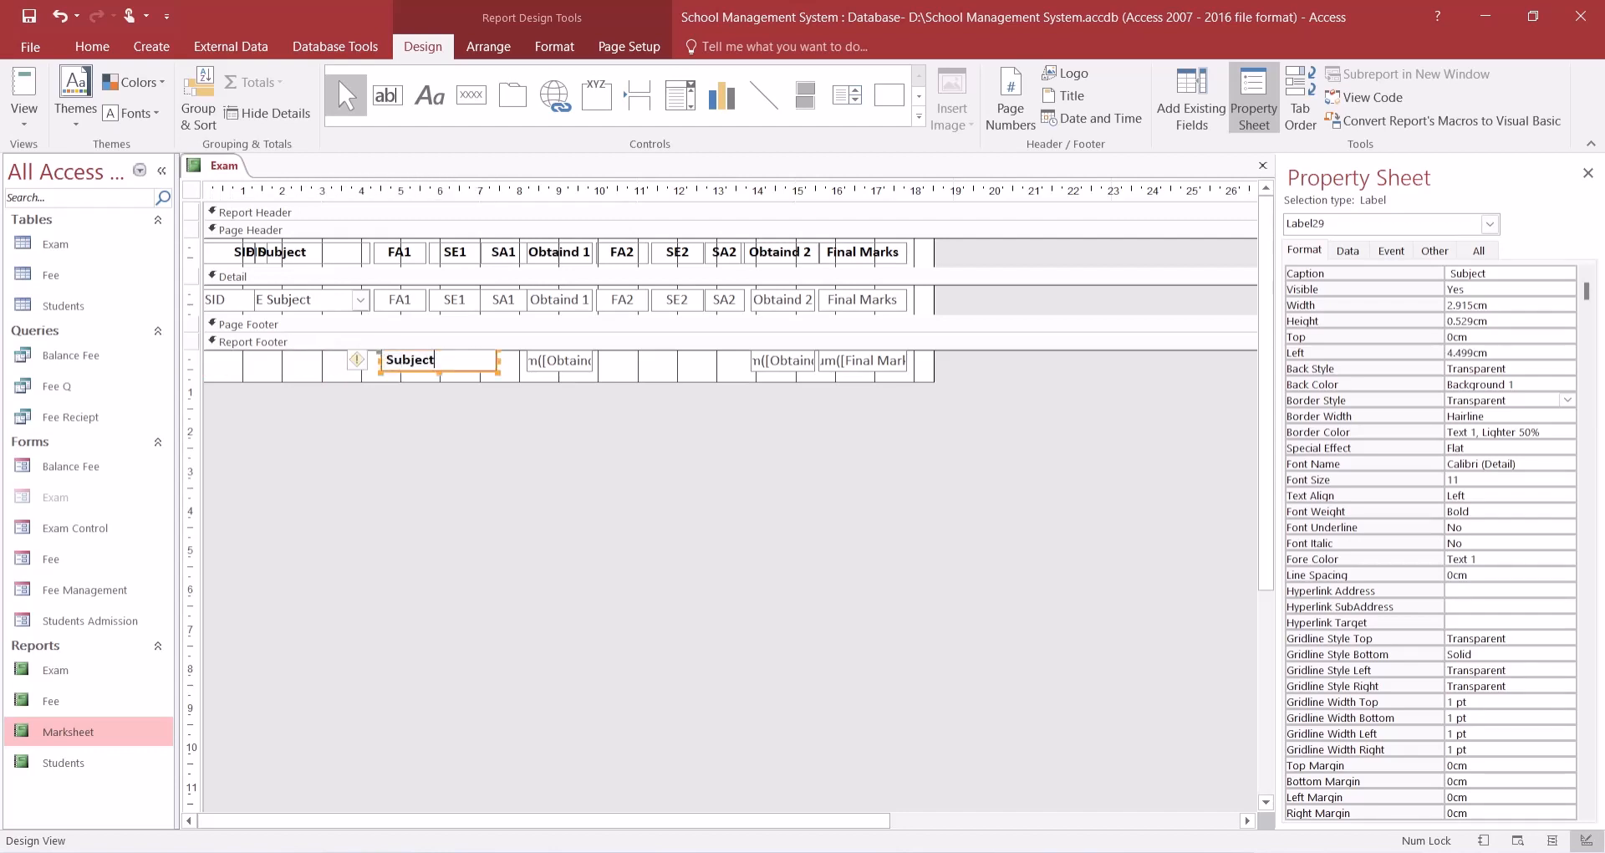
- Change the copied footer label's caption to "Total Marks Obtained" and nudge the label left to about 4.3 cm
double_click(410, 359)
text(T)
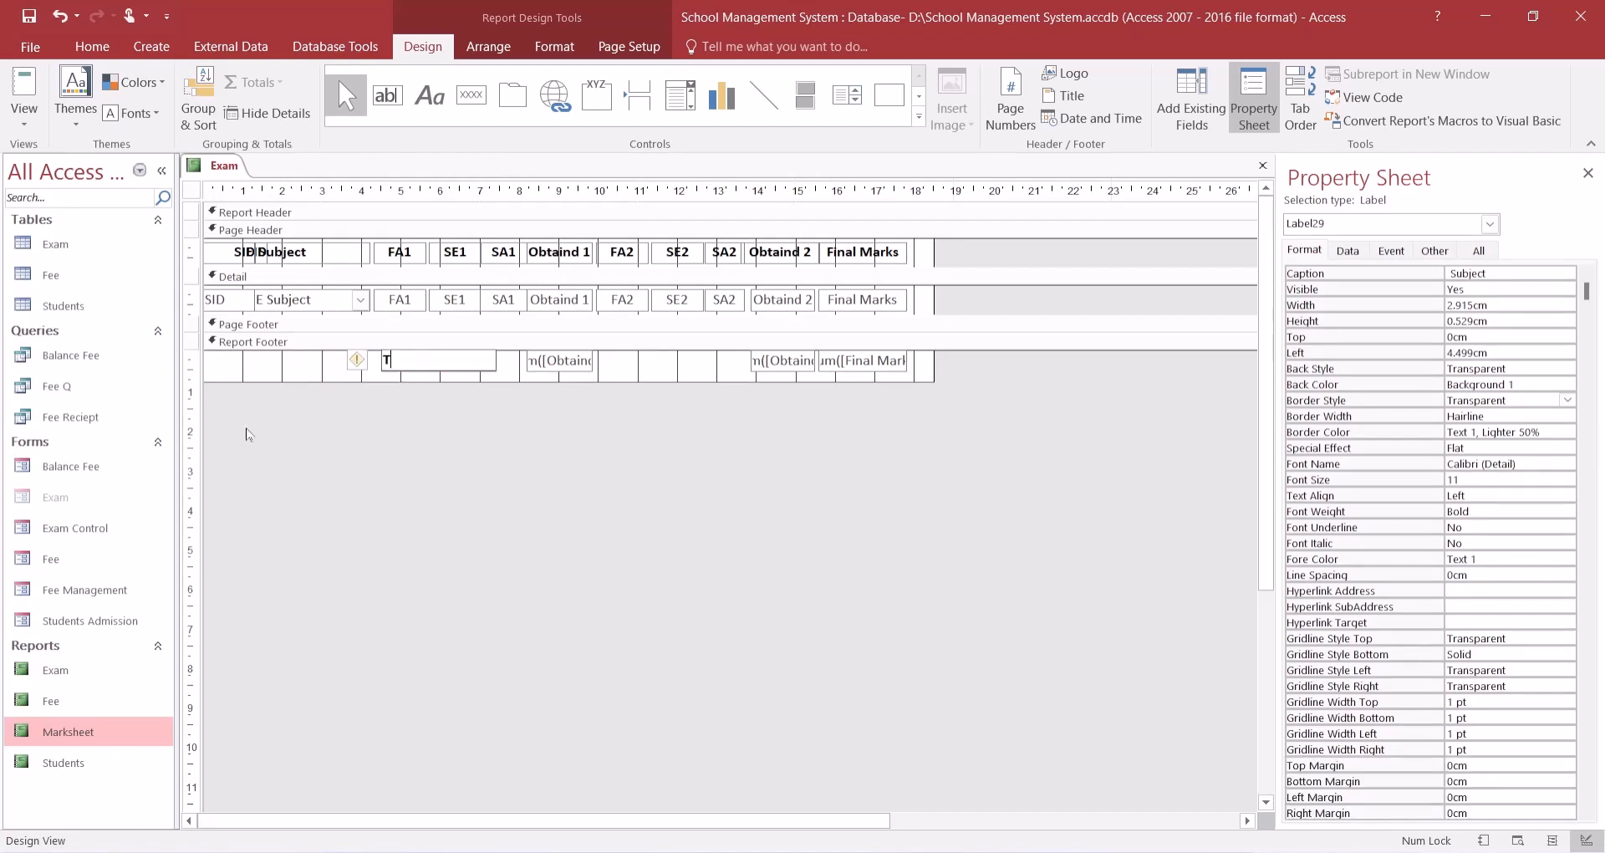
text(otal Marks Obtained)
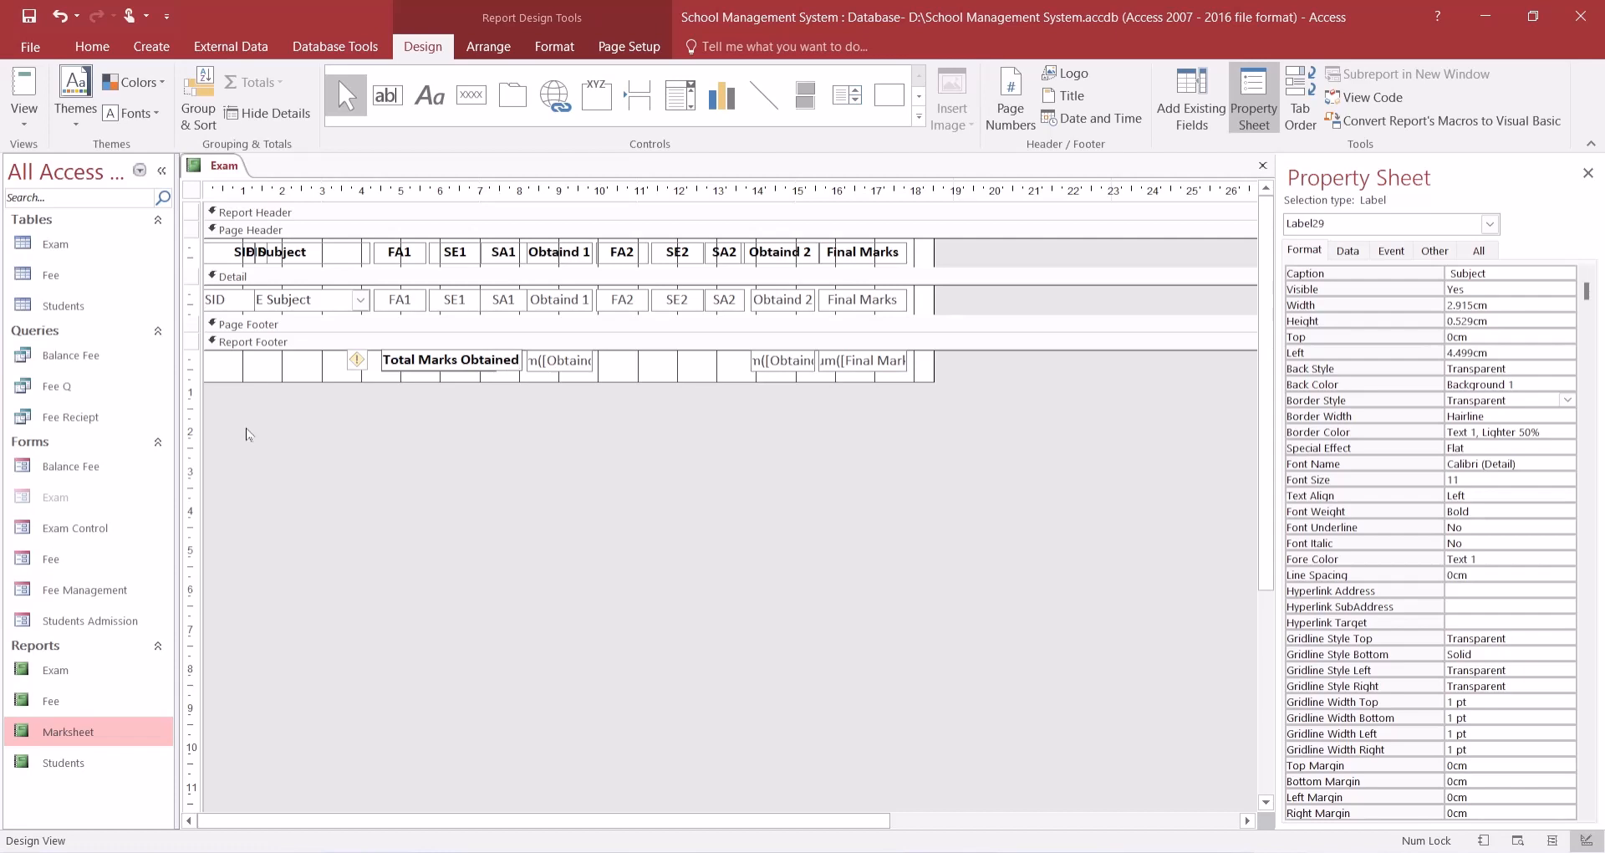
key(Return)
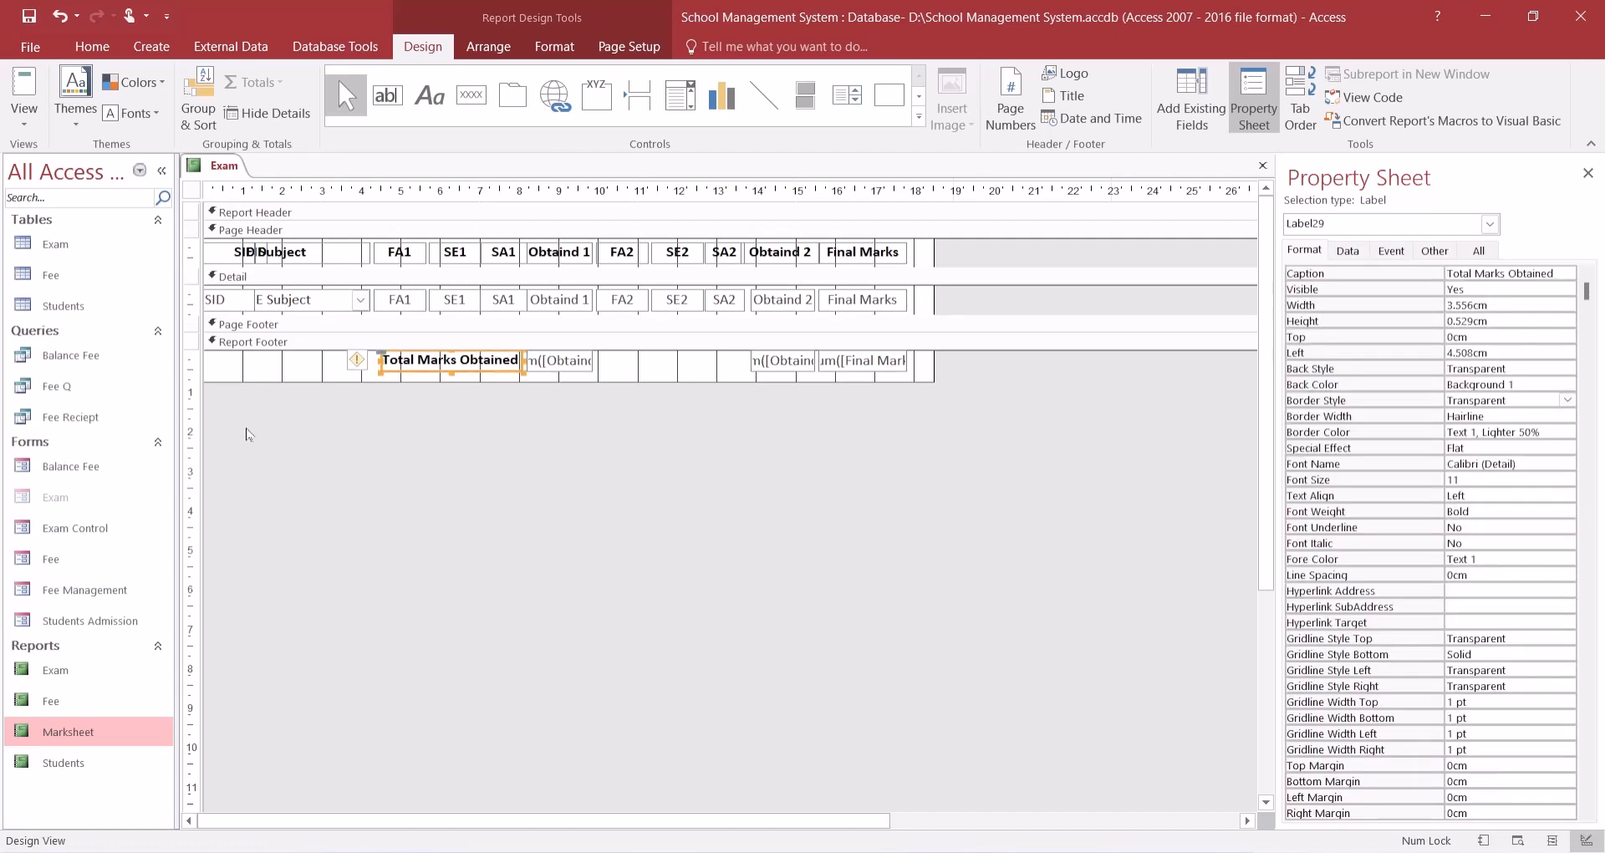
key(Left)
key(Left)
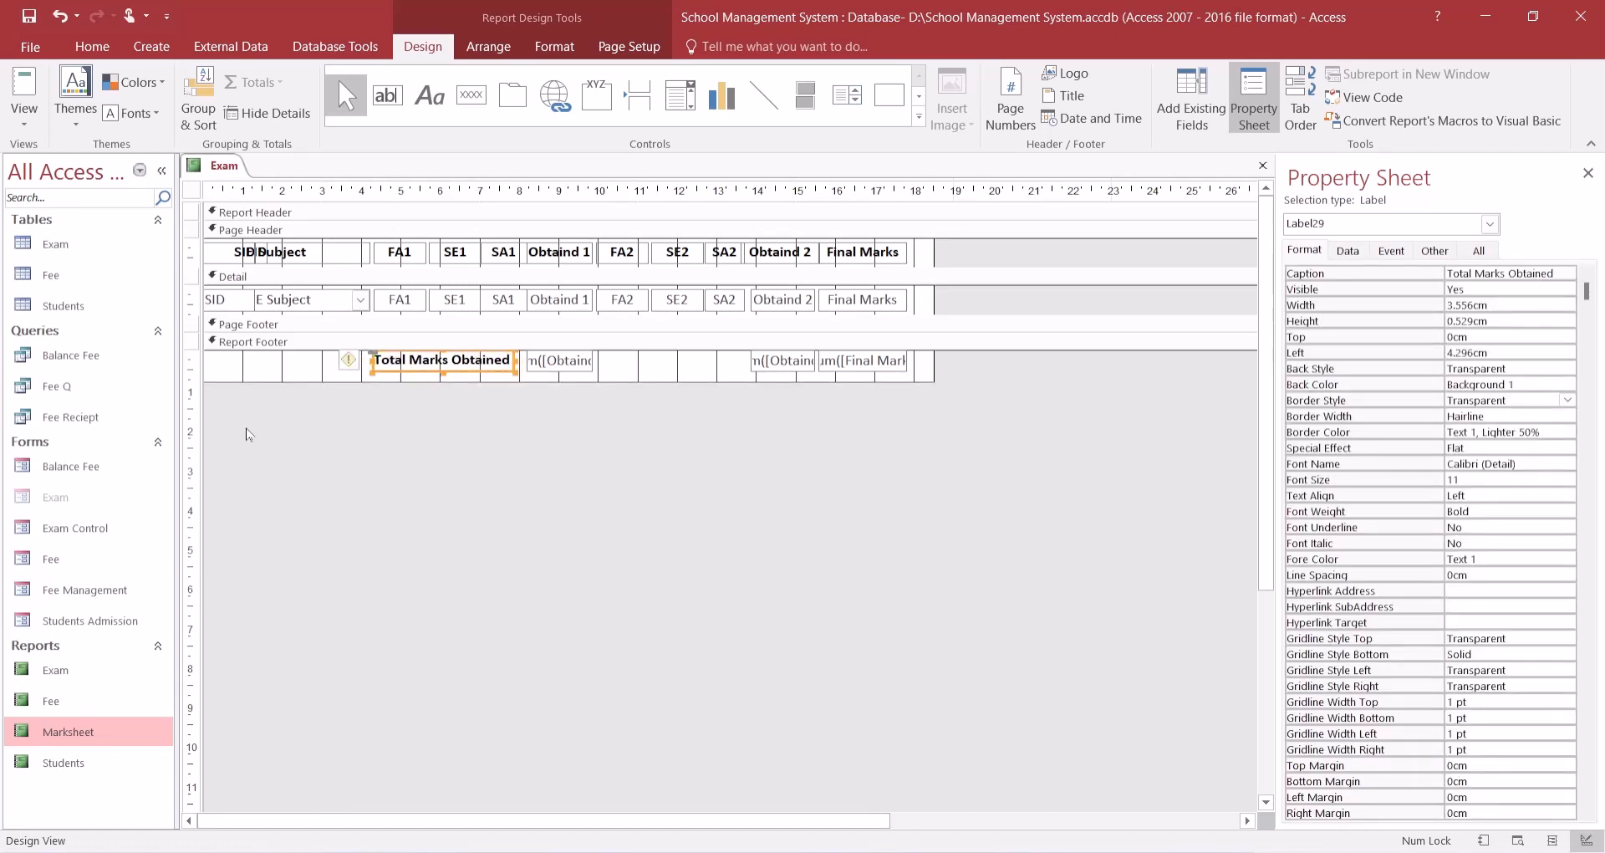
click(895, 527)
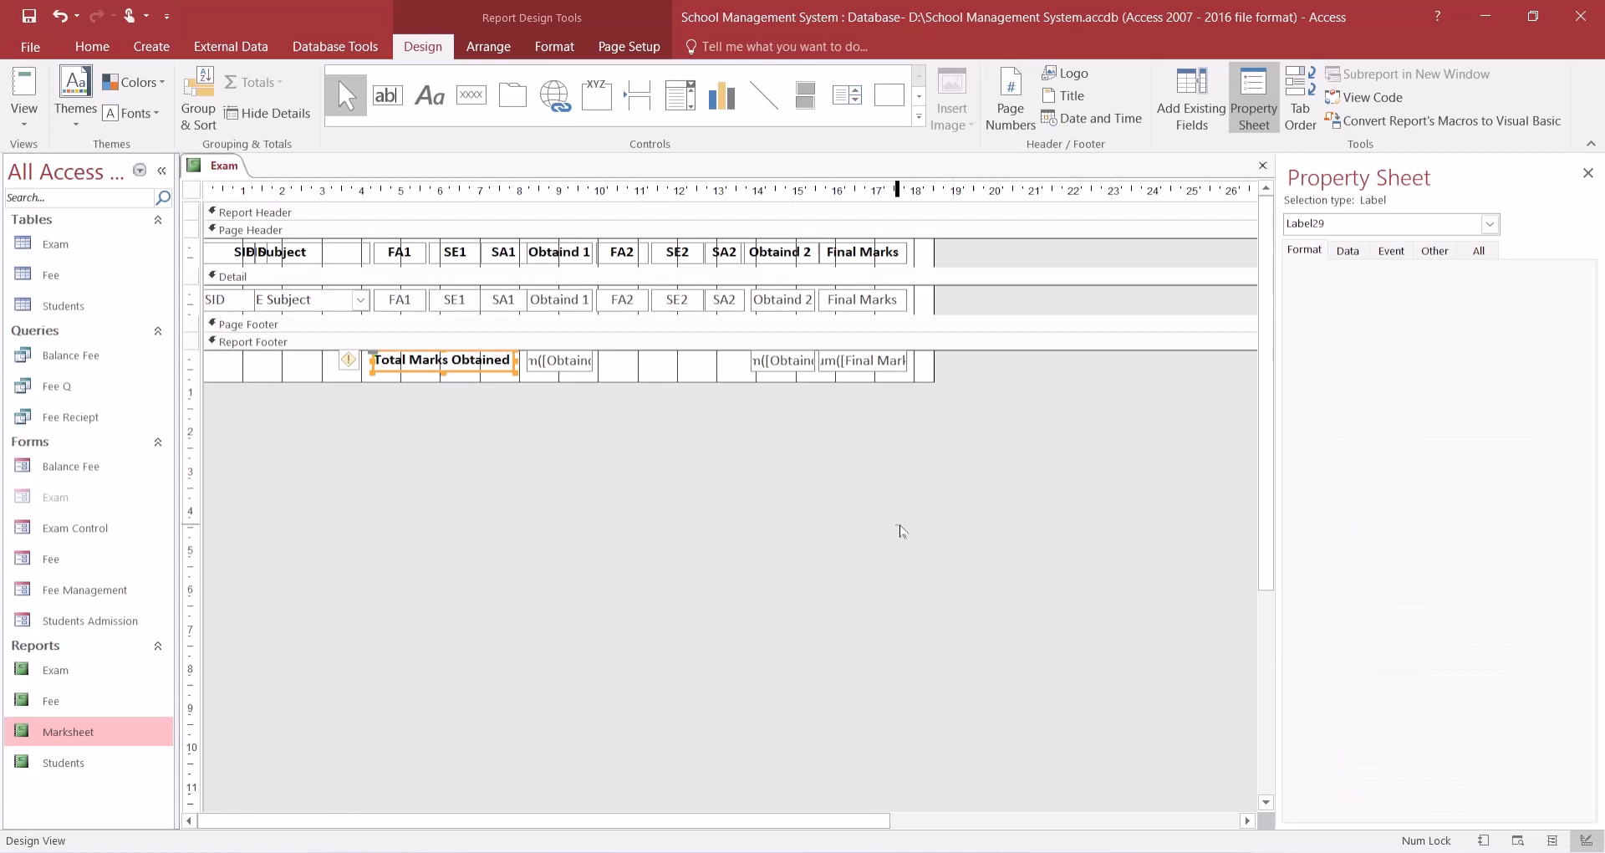
- Examine the marks table and its totals row in Report View, and return to the report design
click(1484, 839)
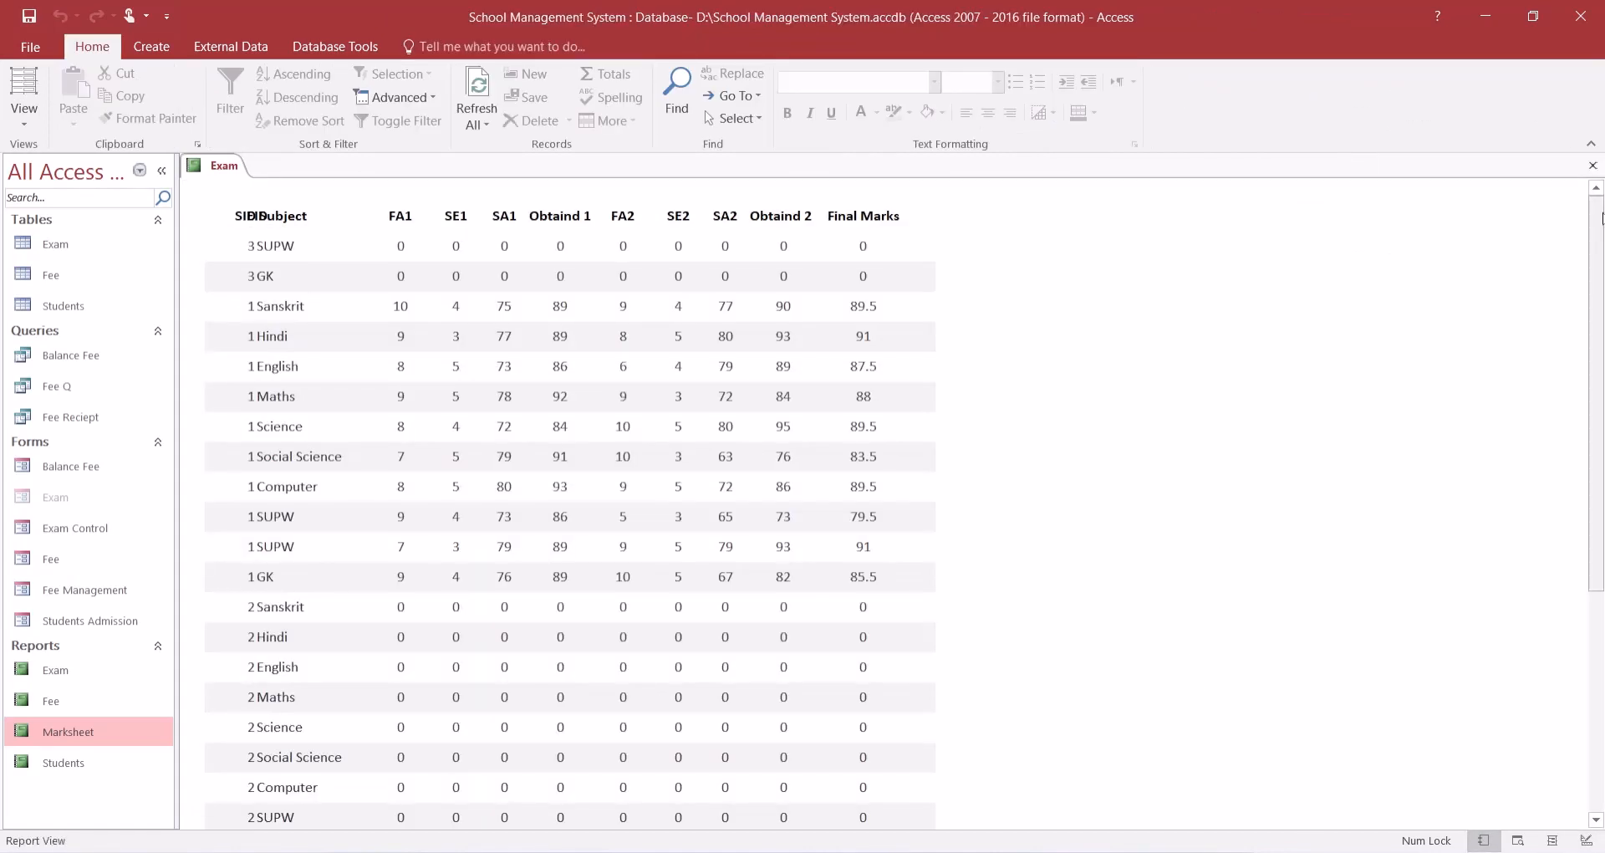
scroll(1603, 219, down, 4)
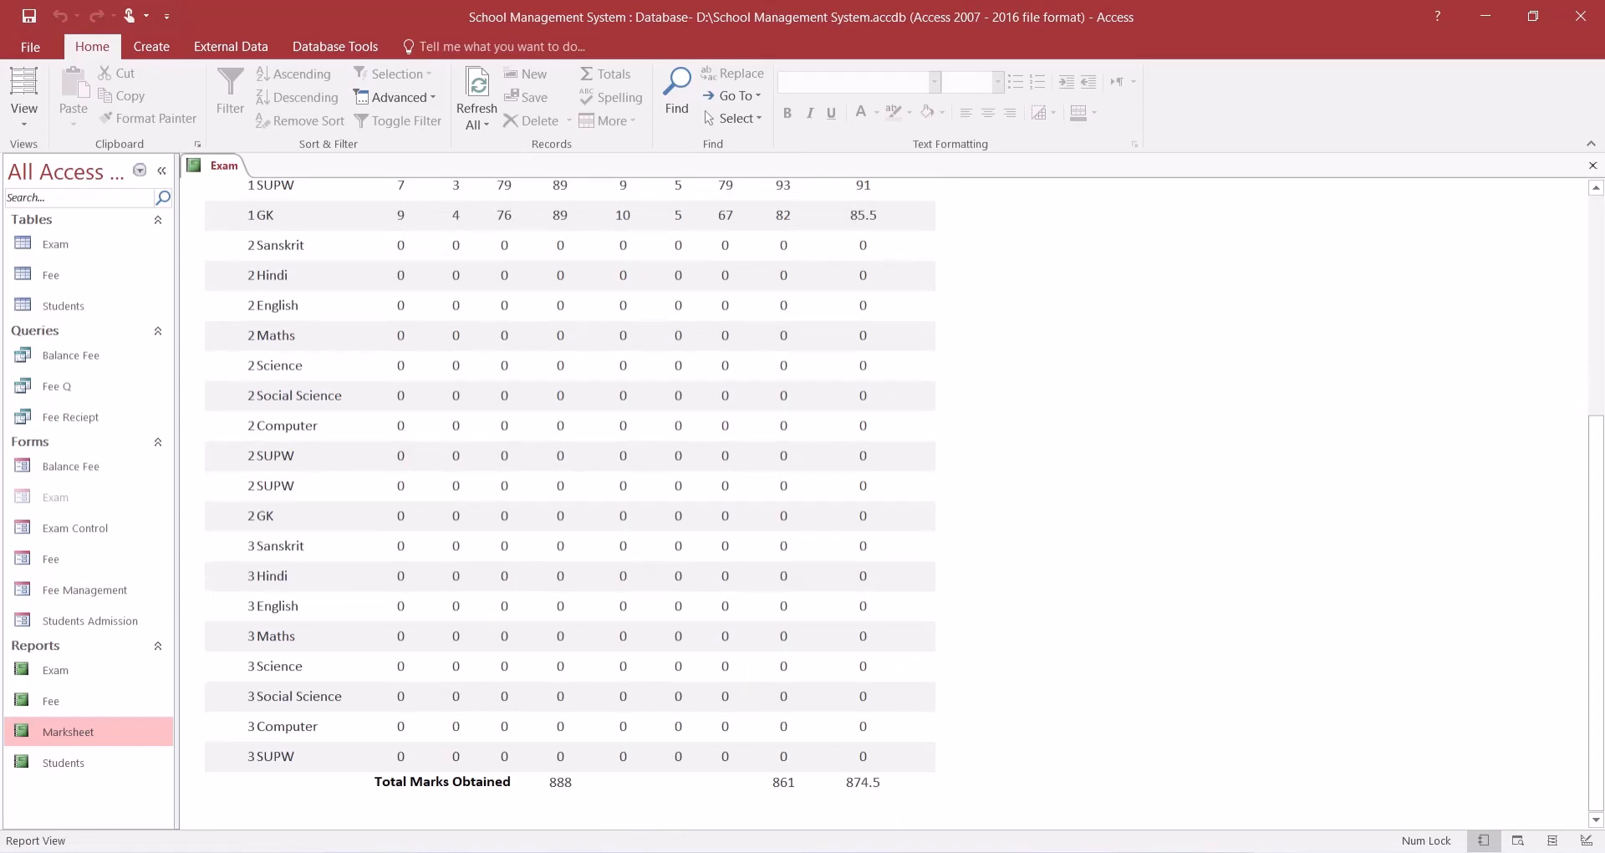
scroll(934, 586, up, 3)
scroll(934, 586, down, 3)
click(1579, 846)
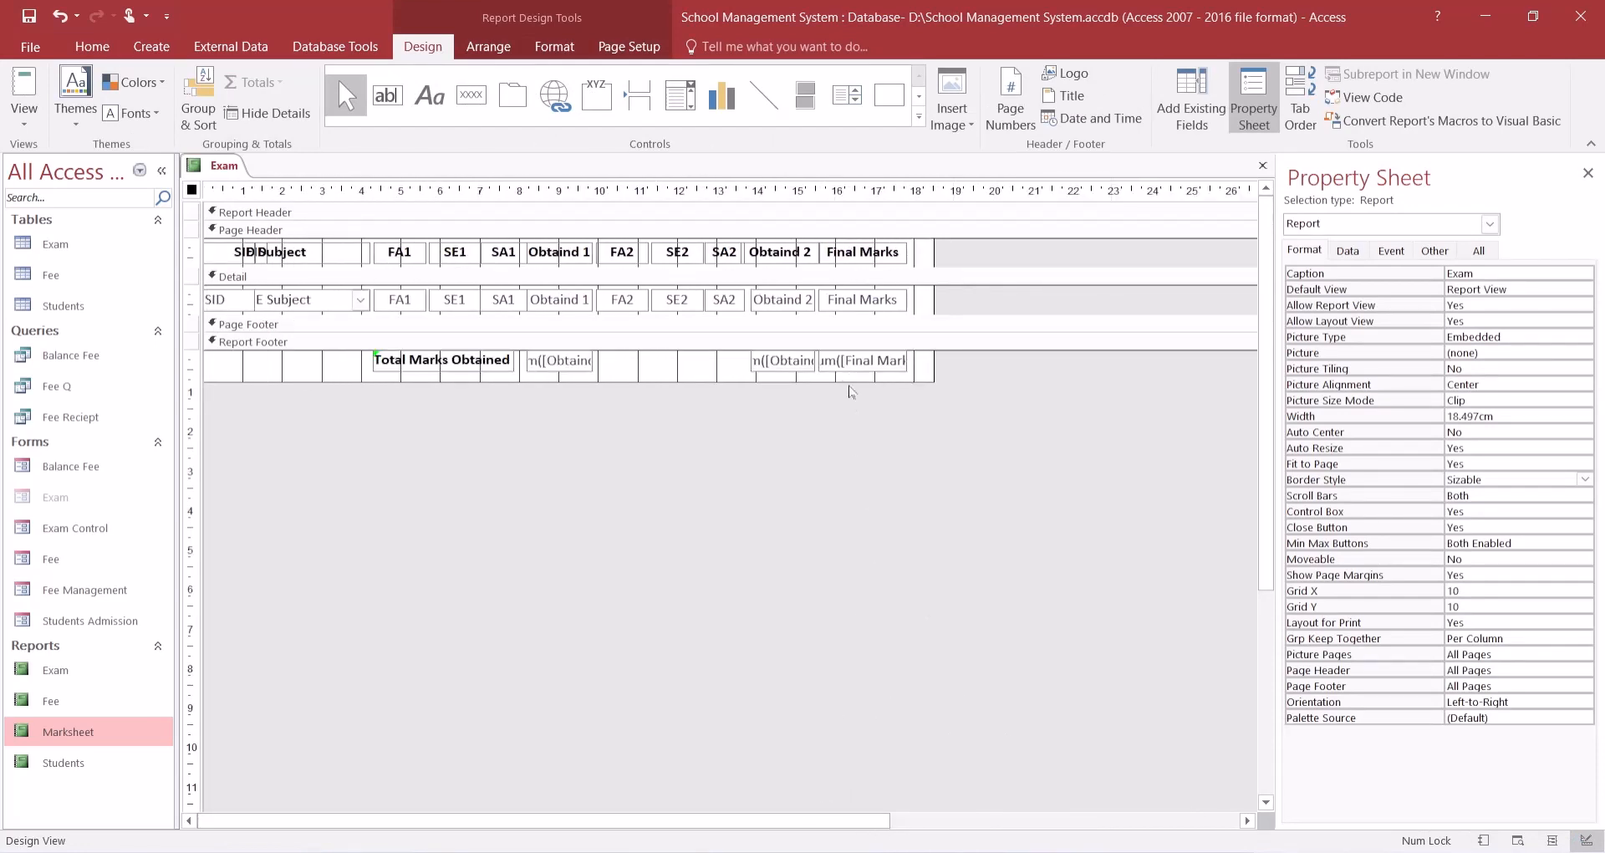
- Enlarge the Report Footer to about 2.1 cm high and add a text box beneath the Final Marks total, at about 15.1 cm
drag(849, 383, 849, 433)
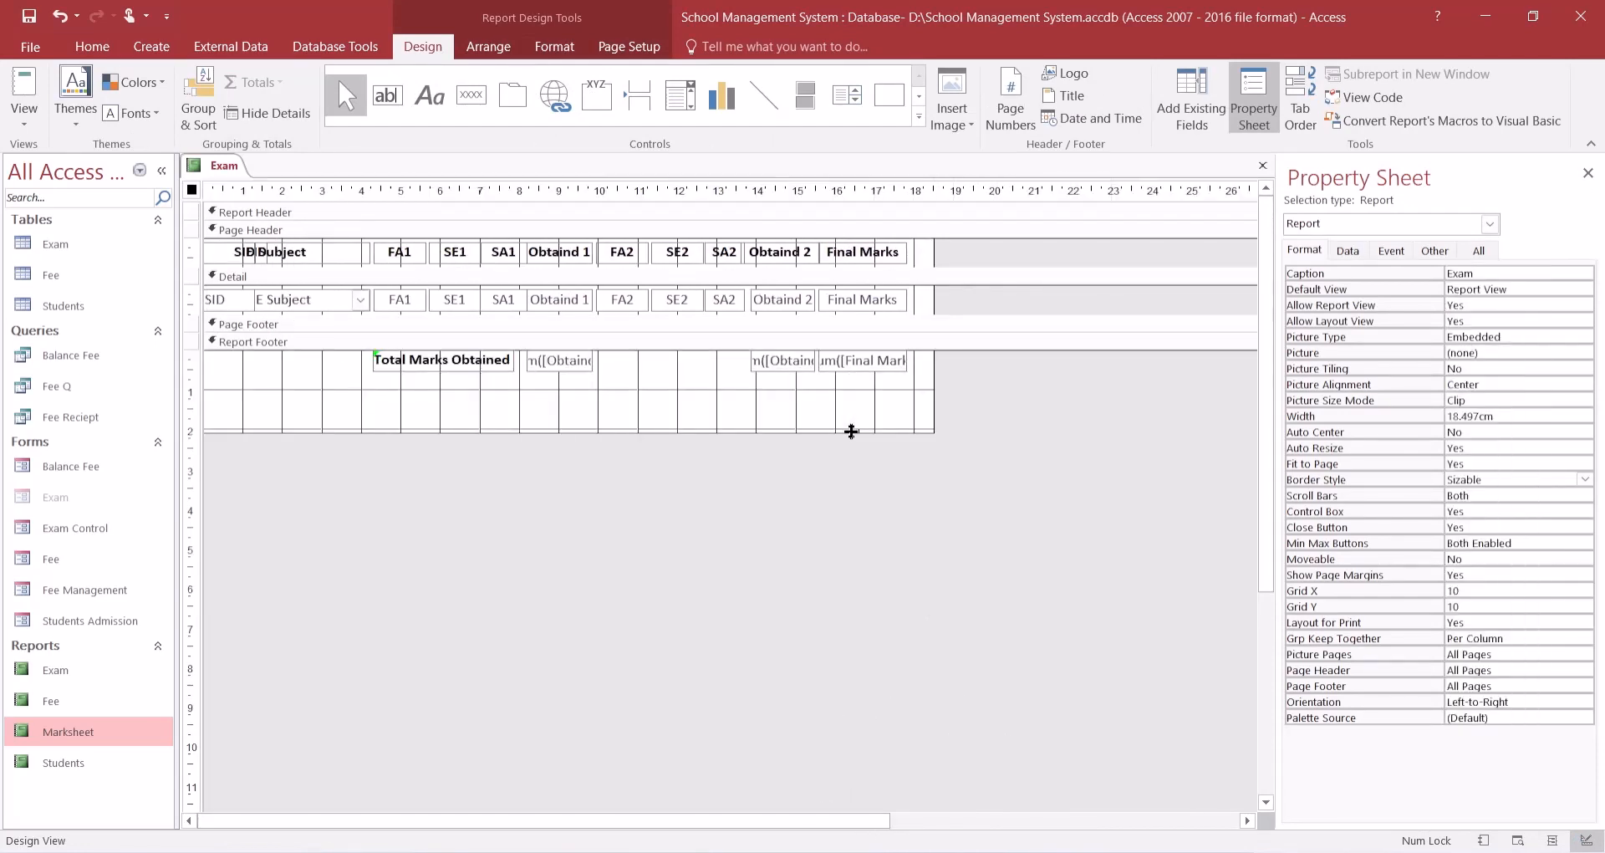
click(387, 95)
click(666, 398)
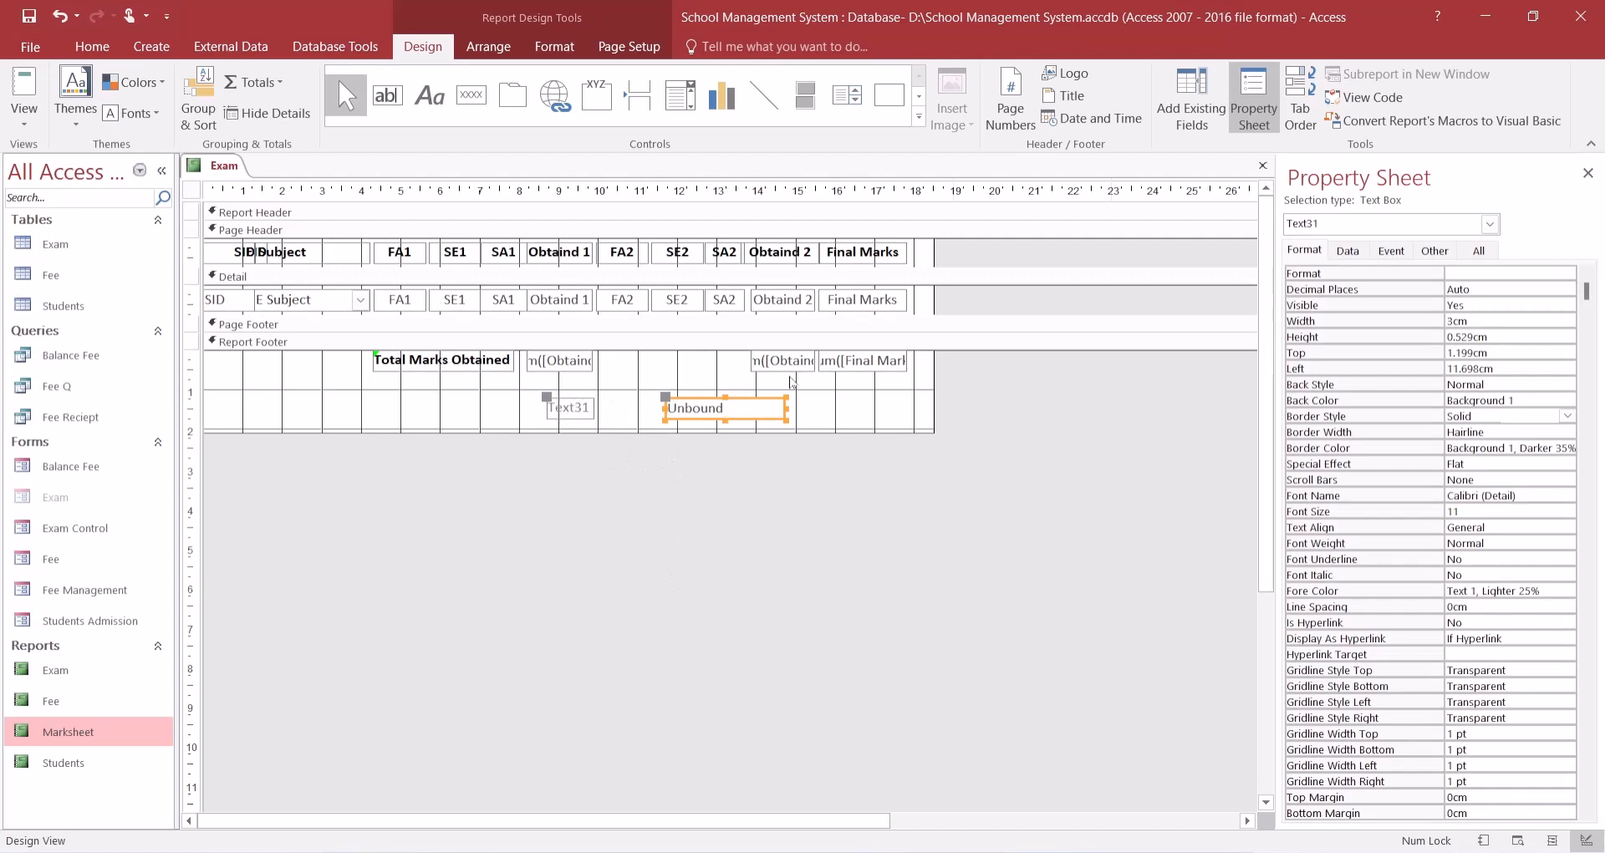
drag(665, 397, 801, 392)
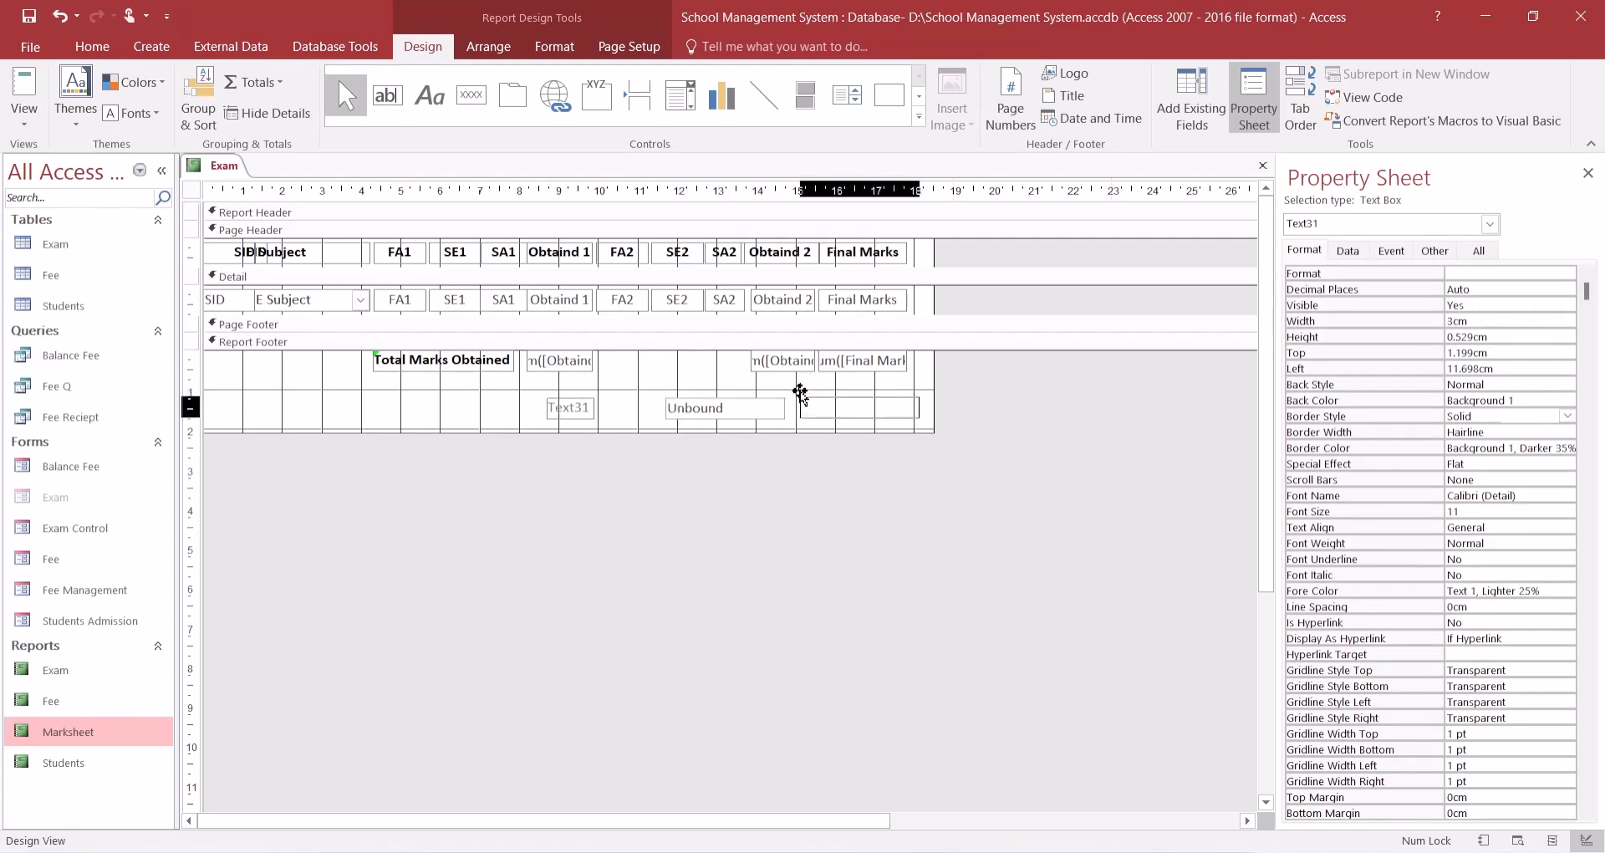
- Copy the Final Marks total's Sum expression and try entering =(Sum([Final Marks])/1000 in the new footer text box
click(868, 362)
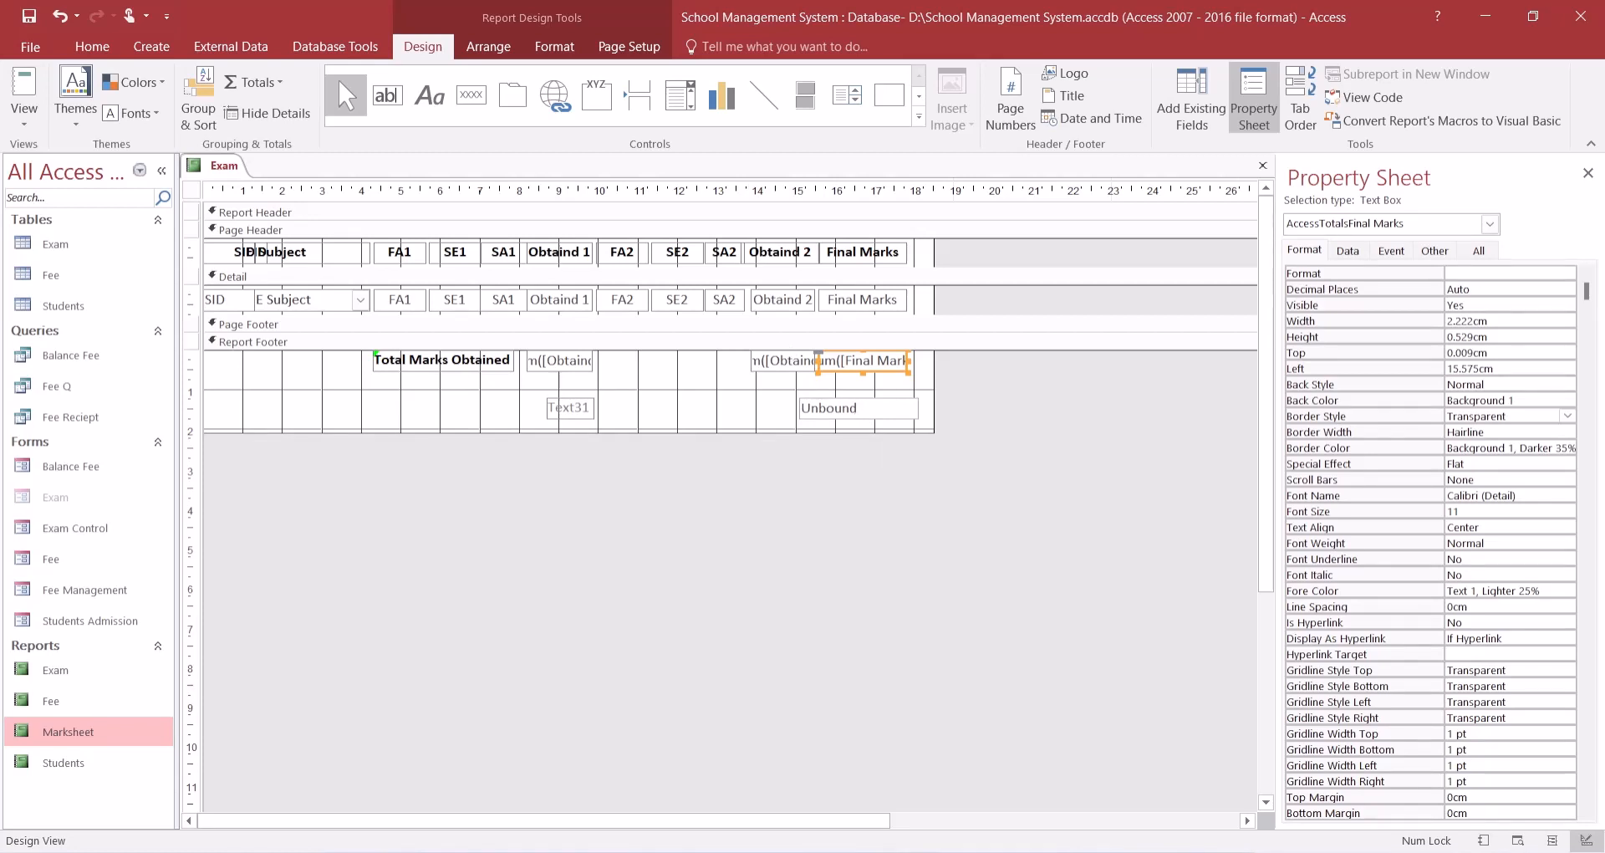
click(840, 359)
double_click(840, 360)
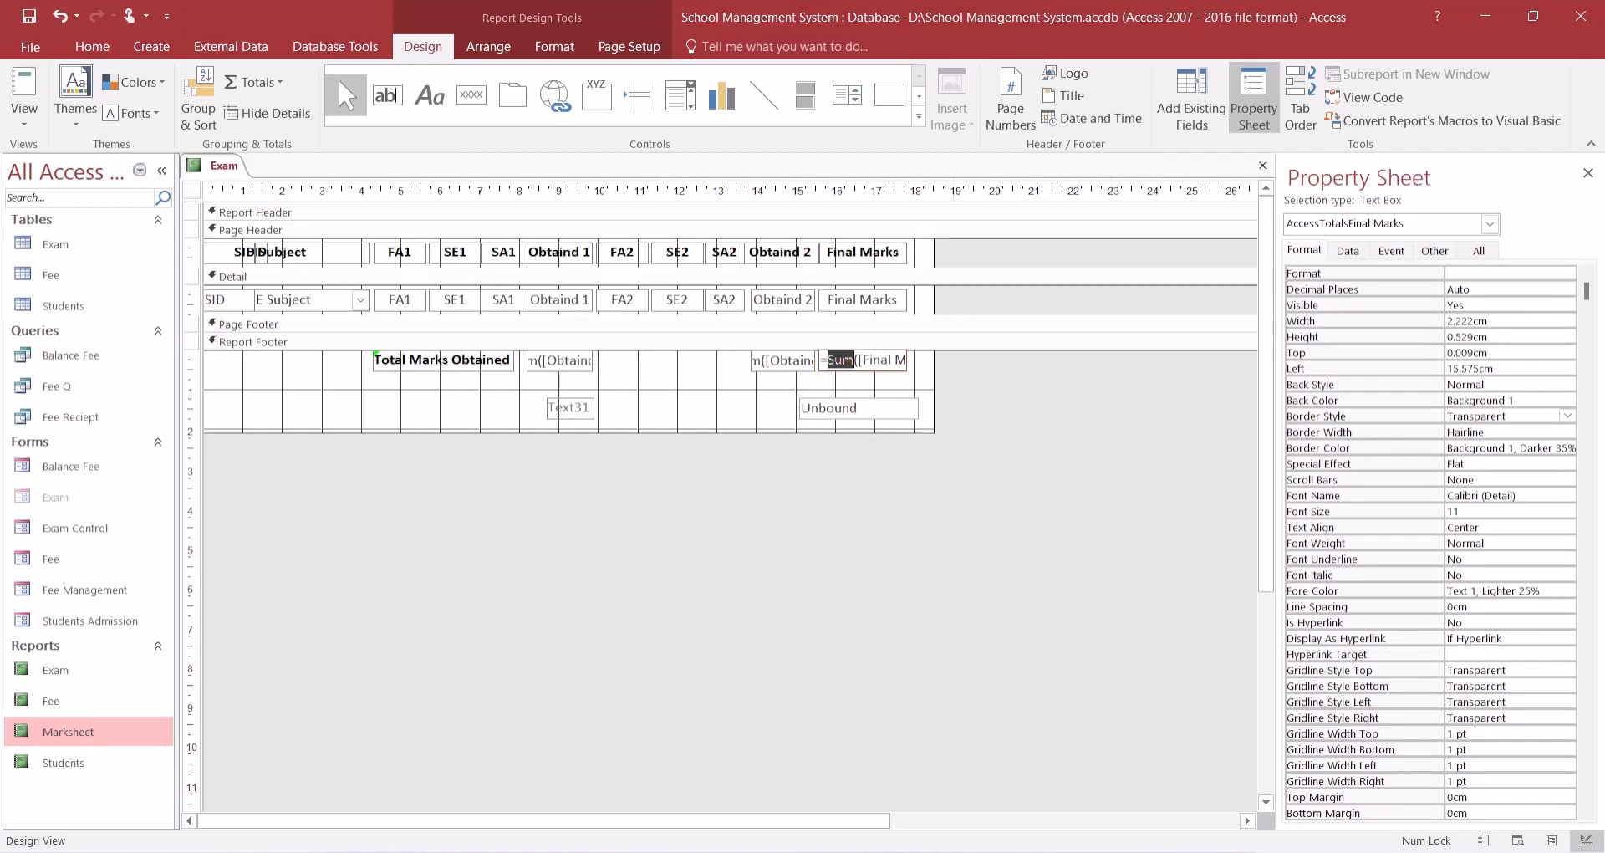
drag(821, 360, 914, 360)
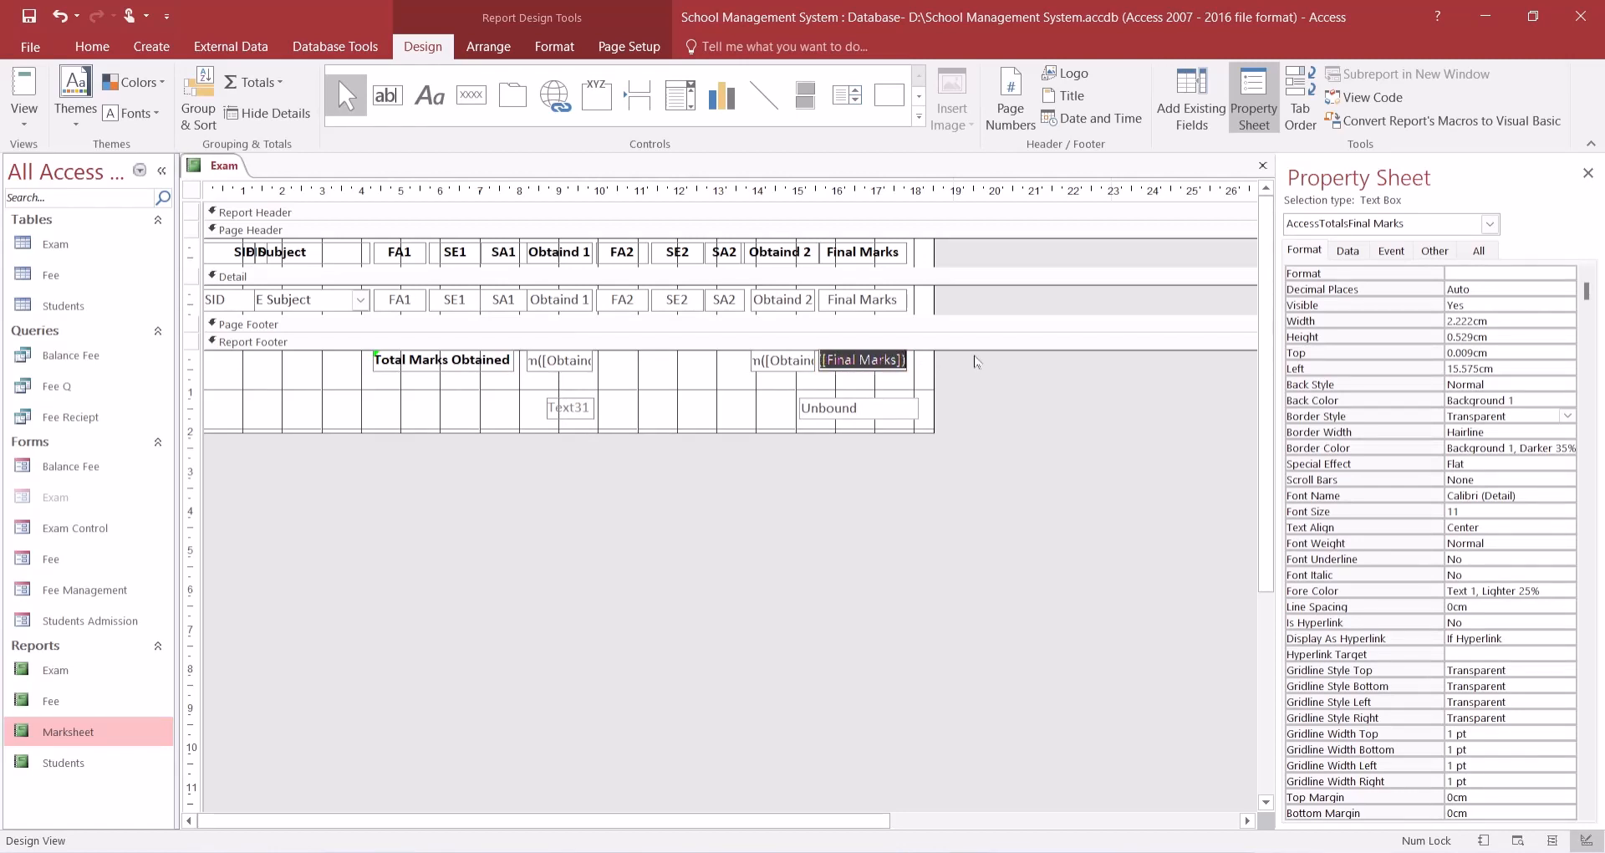
click(891, 414)
click(891, 414)
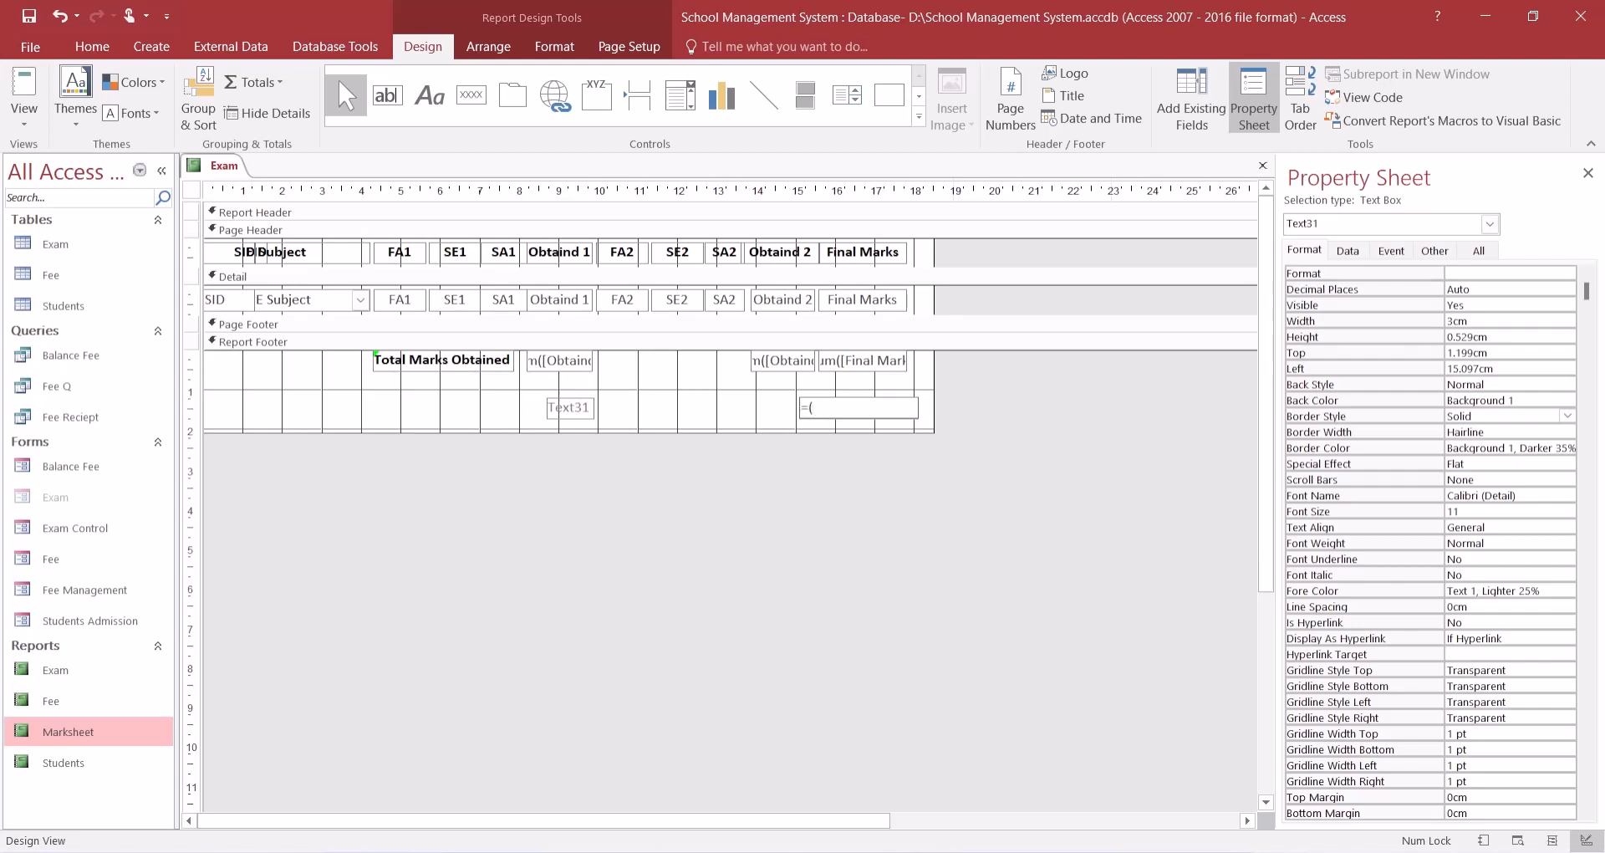
text(=()
key(ctrl+v)
key(Home)
key(Right)
key(Right)
key(Delete)
key(End)
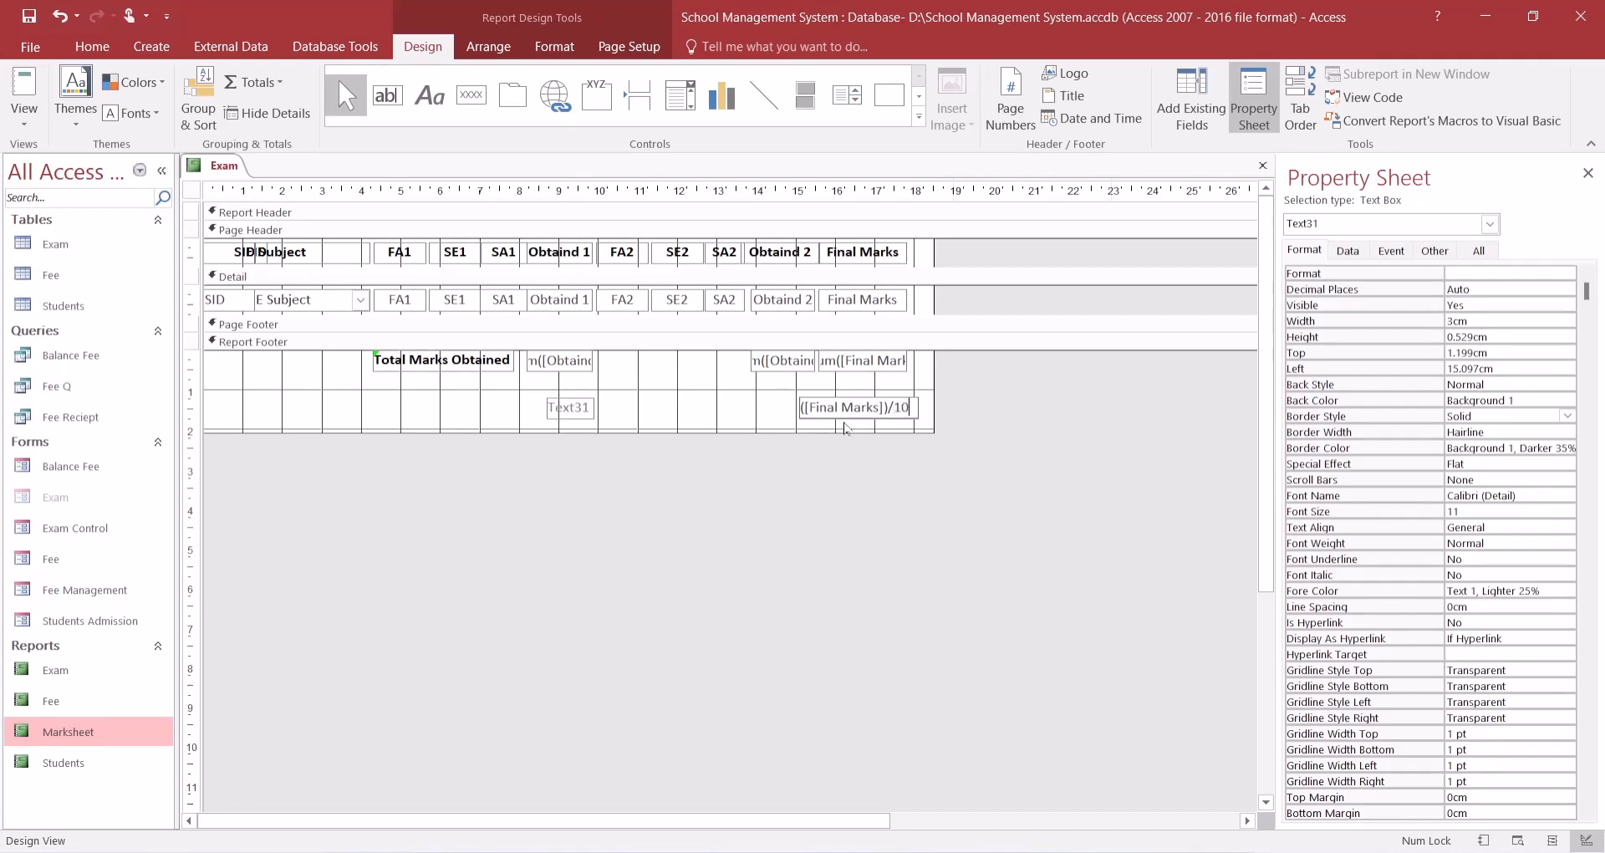
text(00)
key(Return)
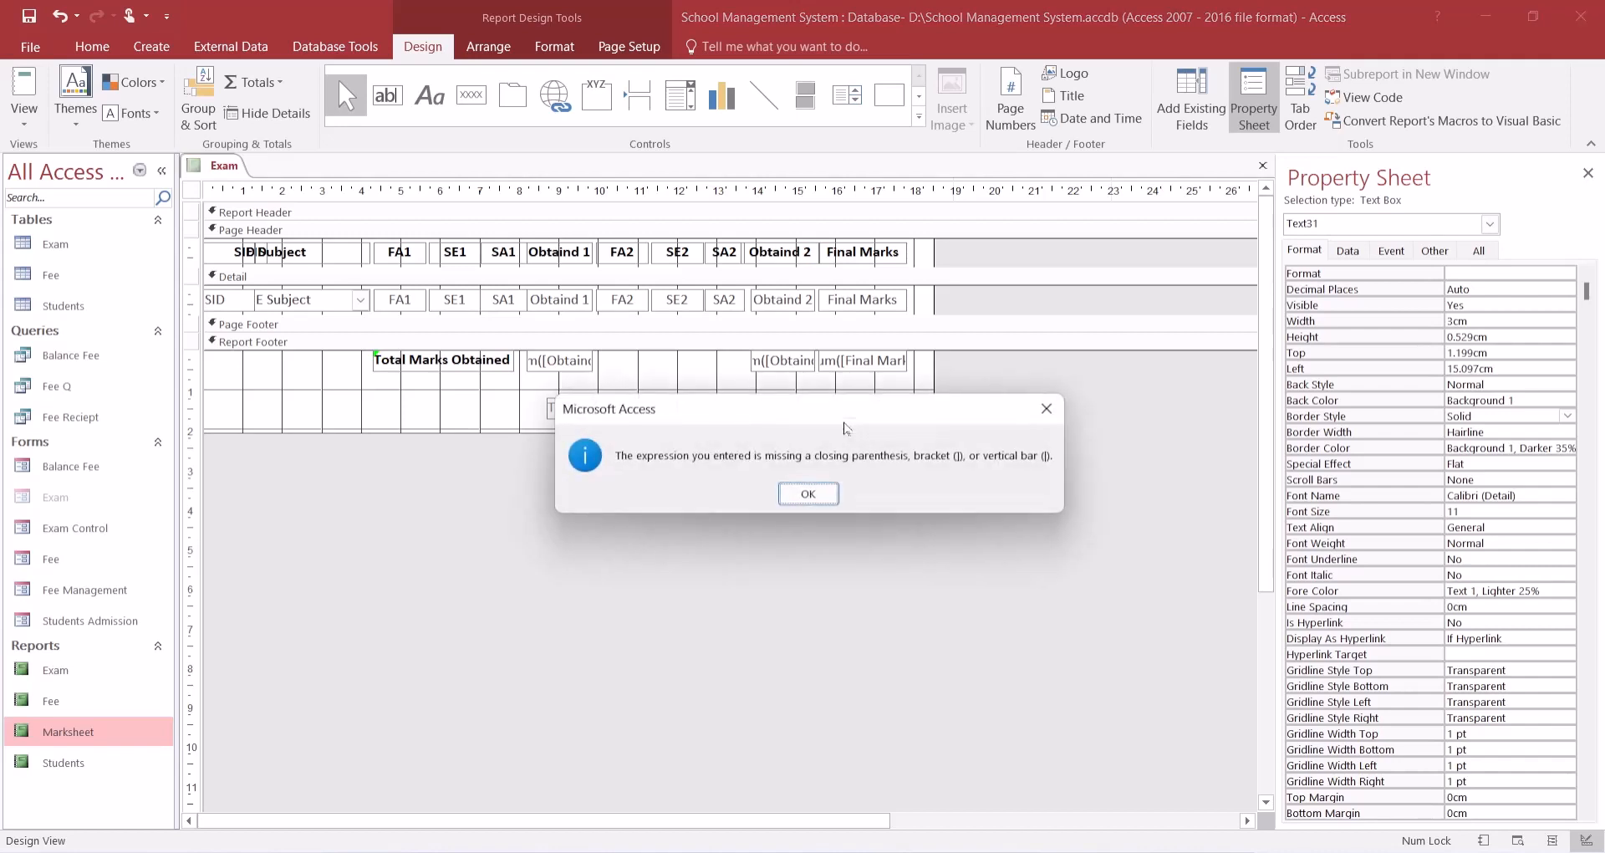
click(808, 494)
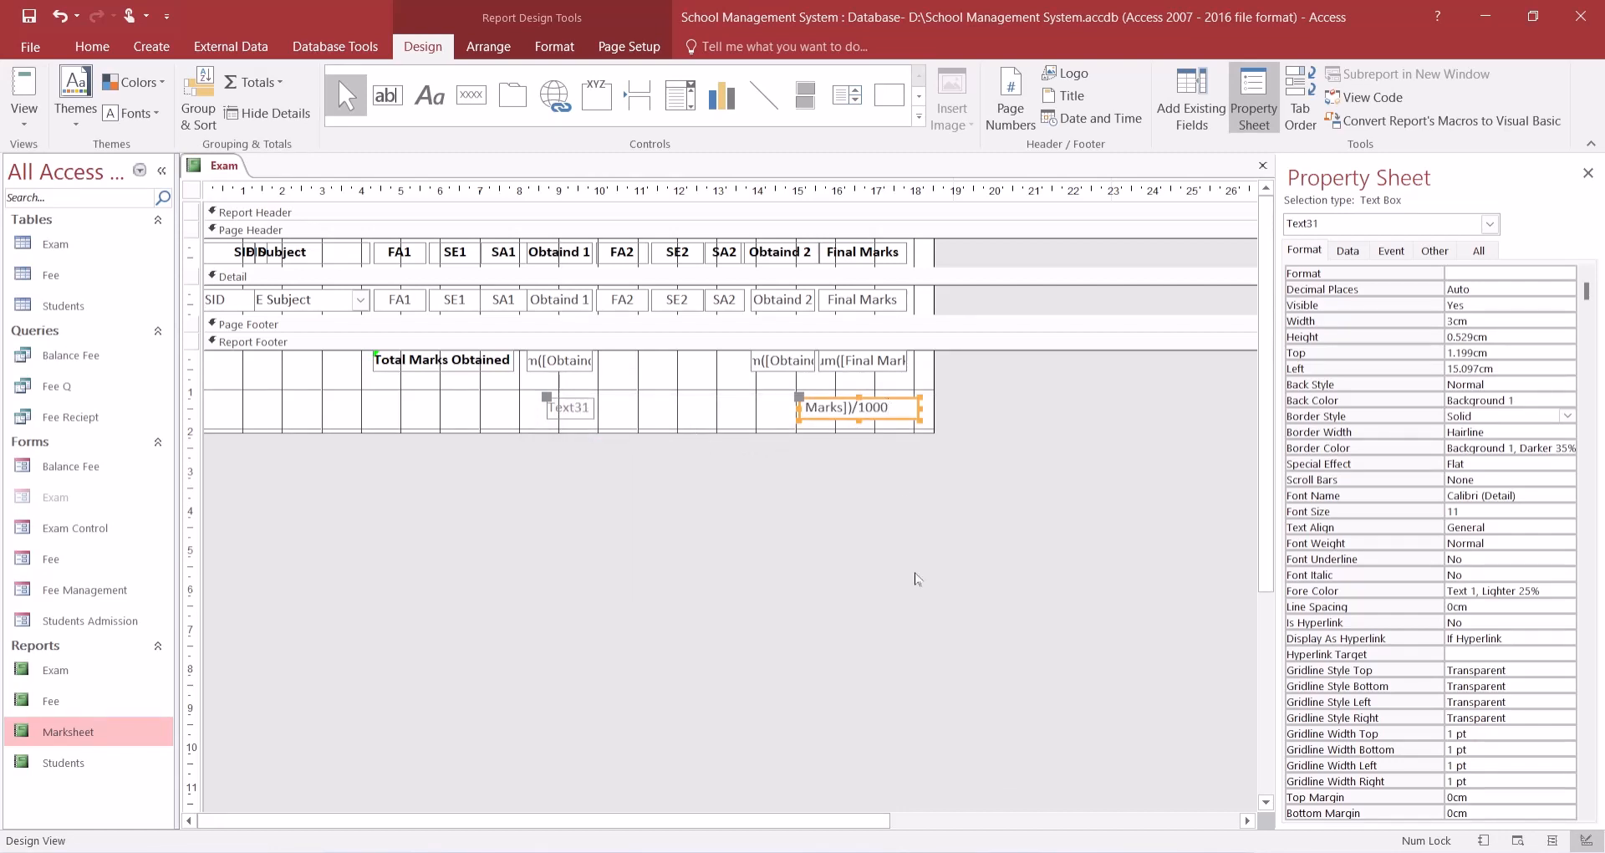
- Add the missing closing parenthesis so the new text box's expression reads =(Sum([Final Marks]))/1000
key(Left)
key(Left)
key(Left)
key(Left)
key(Left)
key(Left)
key(Left)
key(Left)
key(Left)
key(Left)
key(Left)
key(Left)
key(Left)
key(Left)
key(Left)
key(Left)
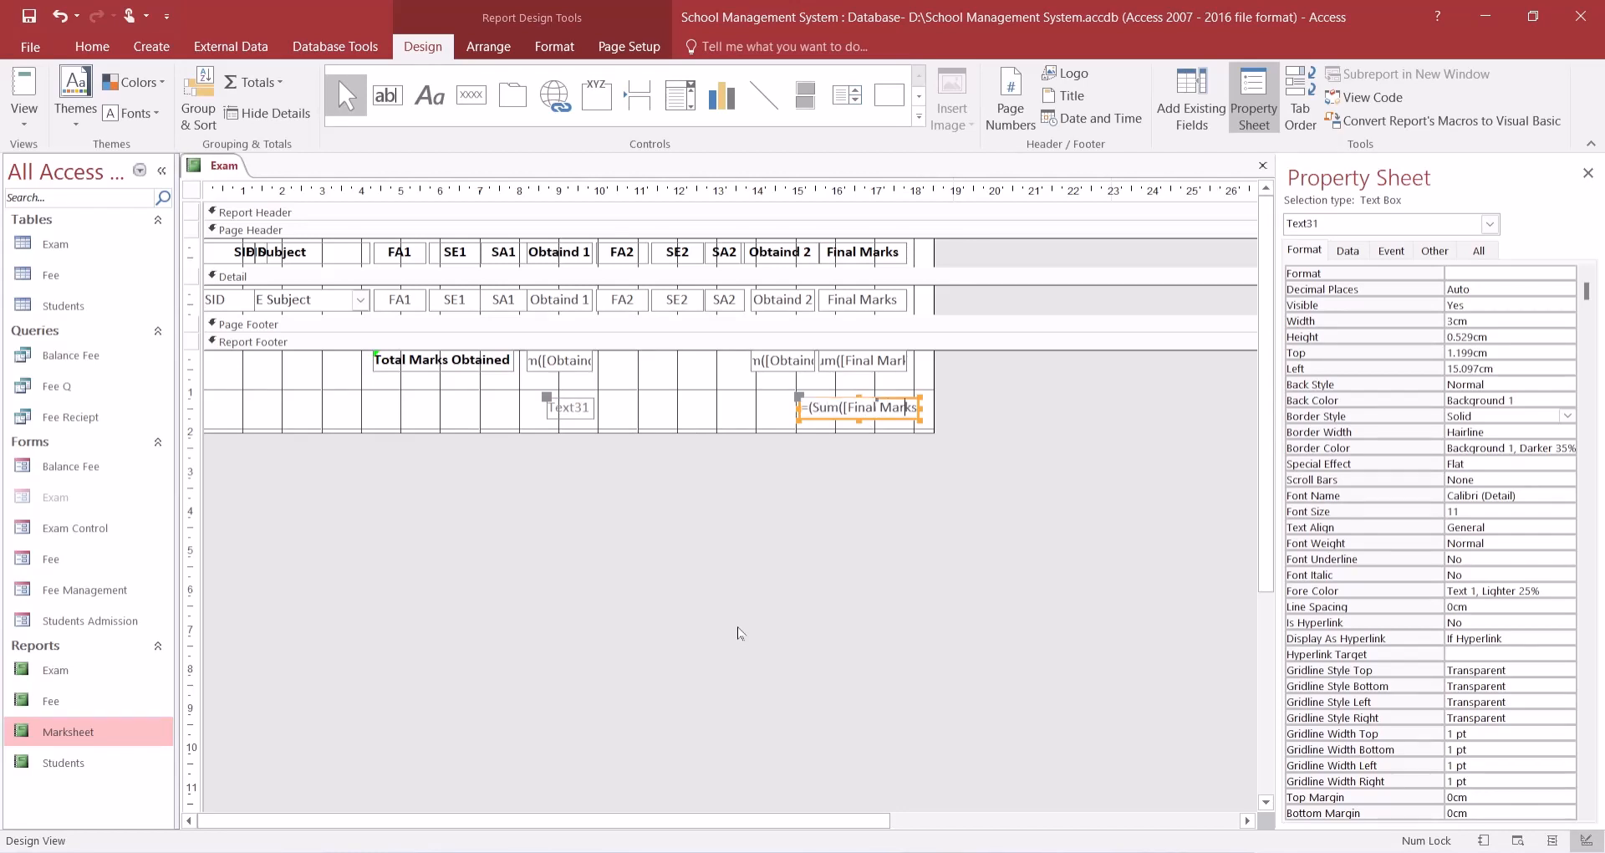
key(End)
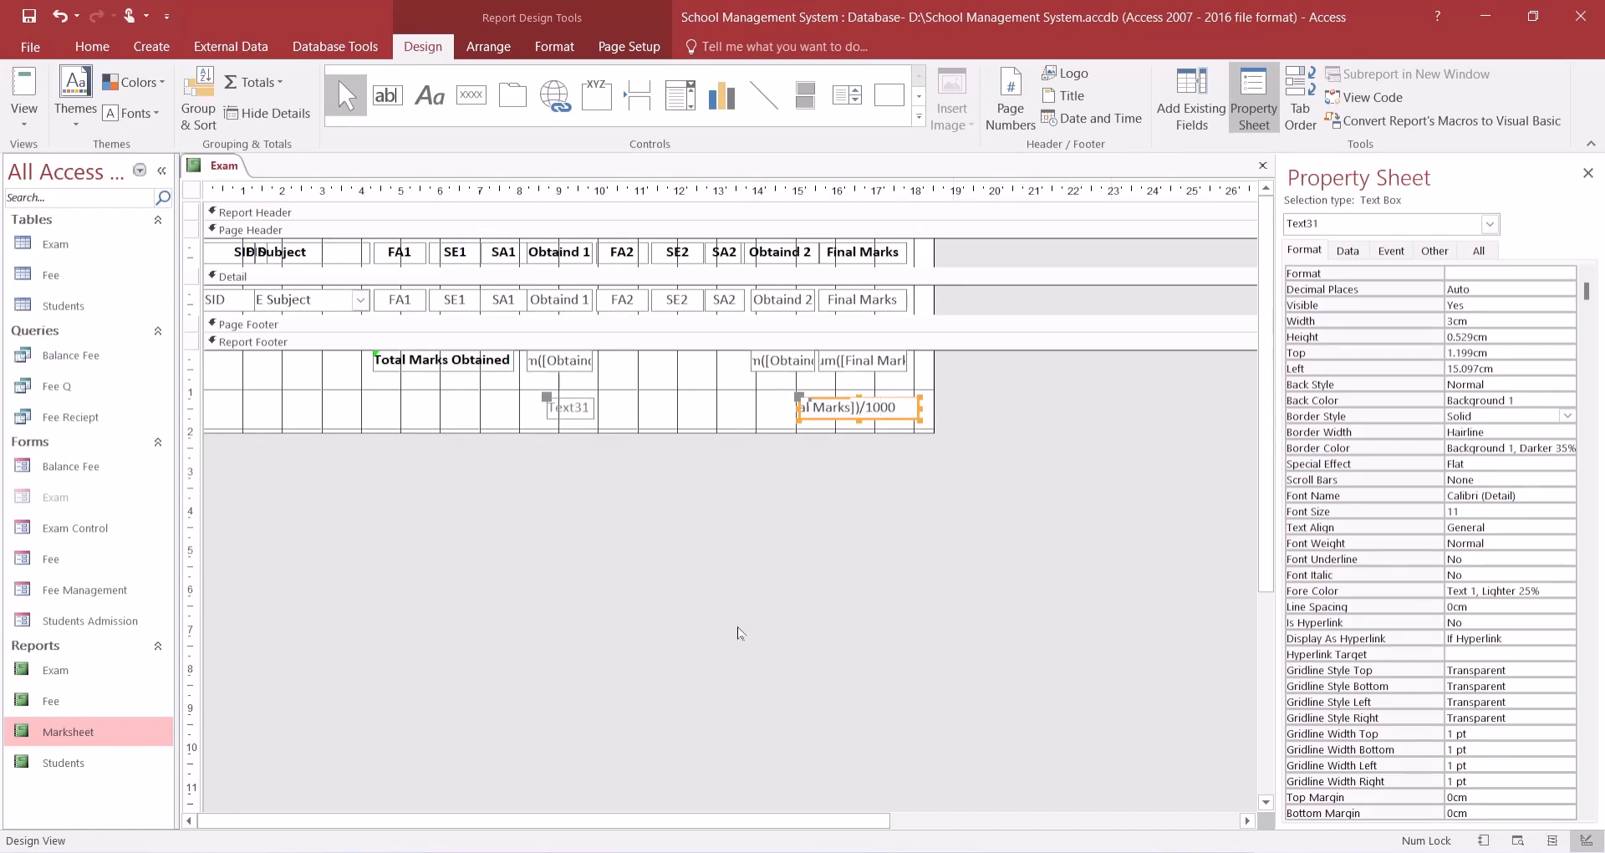
text())
key(Return)
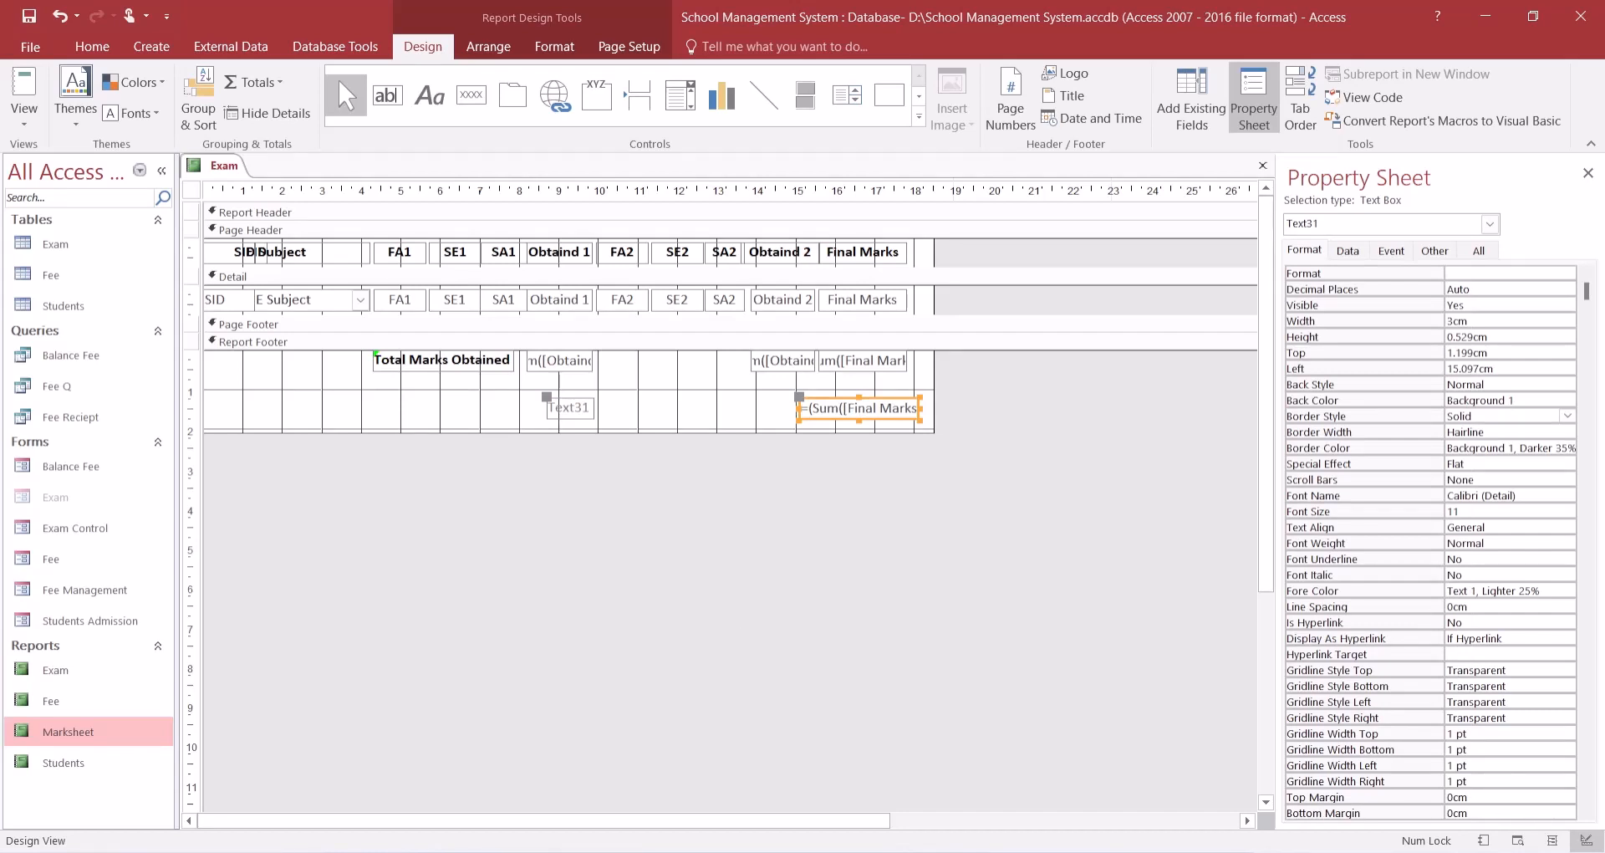
- Check the calculated value beneath the totals row in Report View, and return to the report design
click(1493, 845)
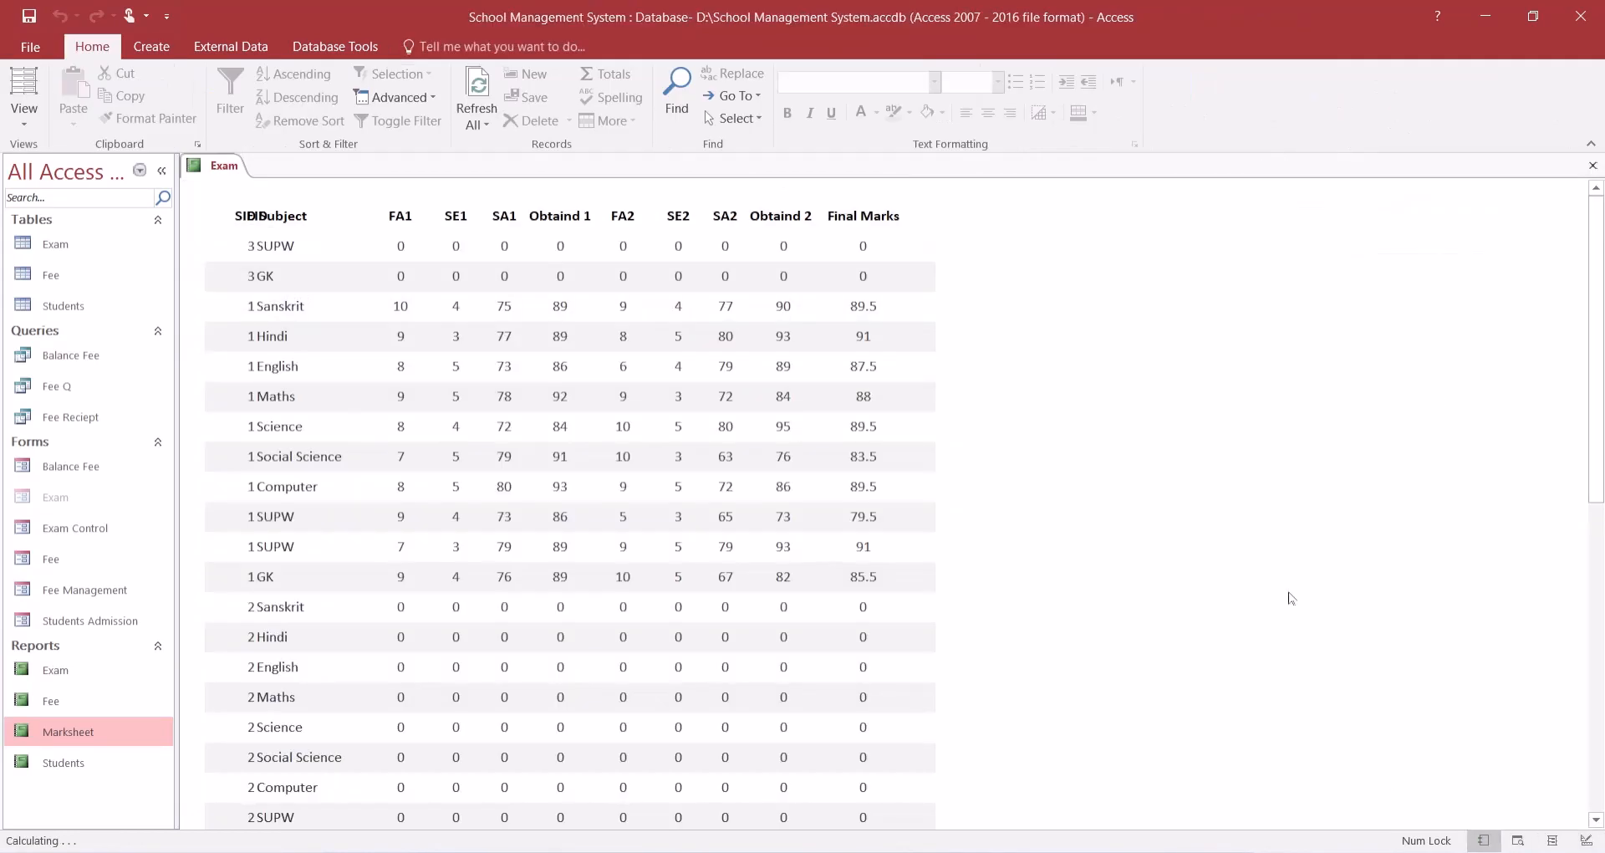
scroll(1598, 673, down, 10)
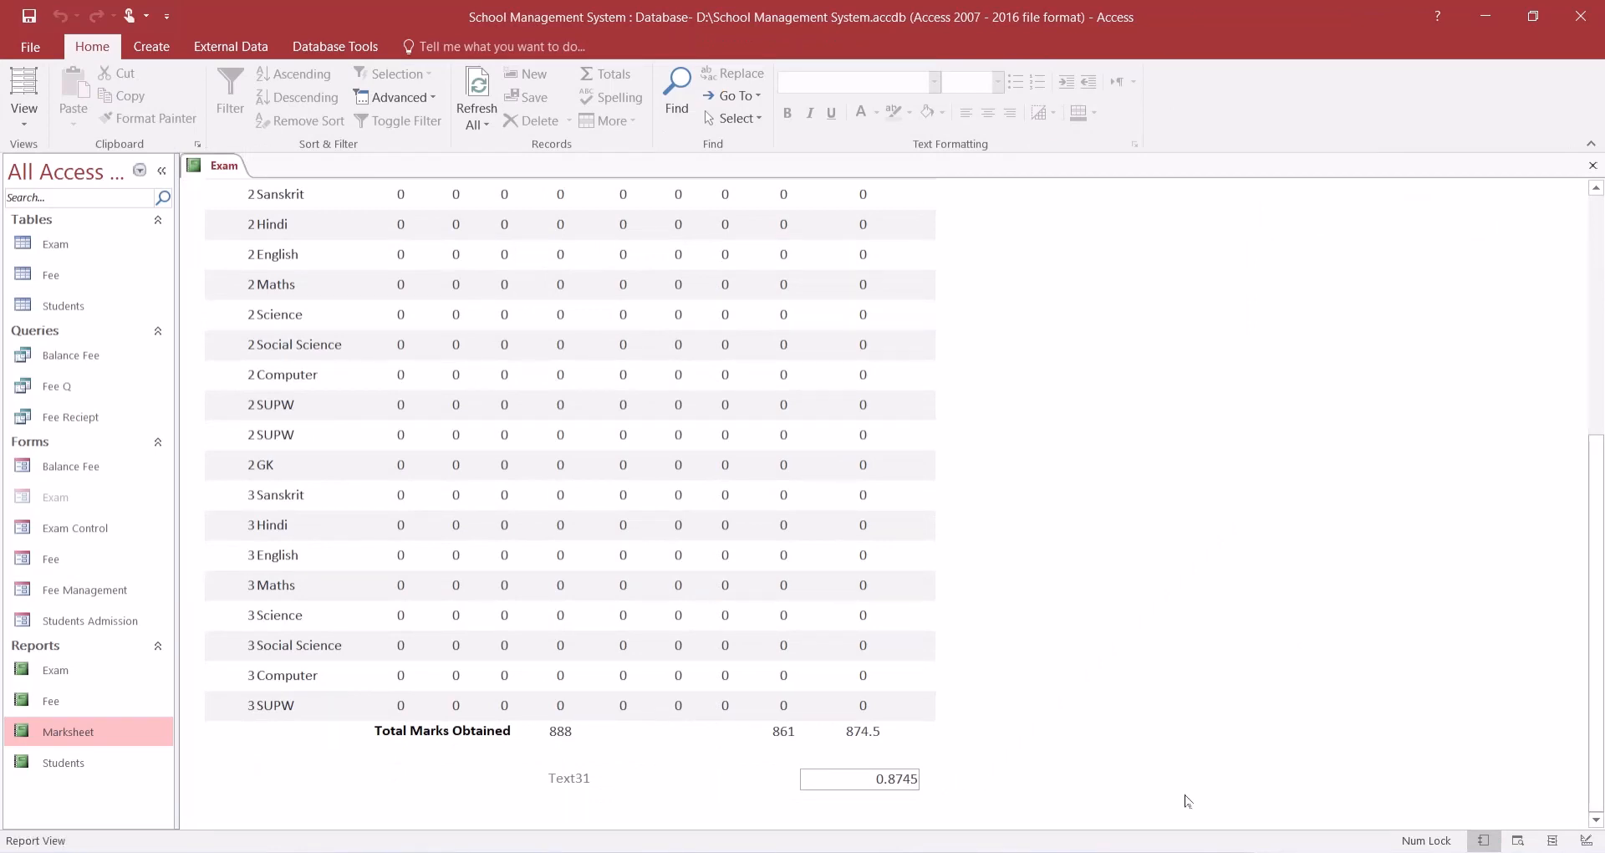
click(1587, 844)
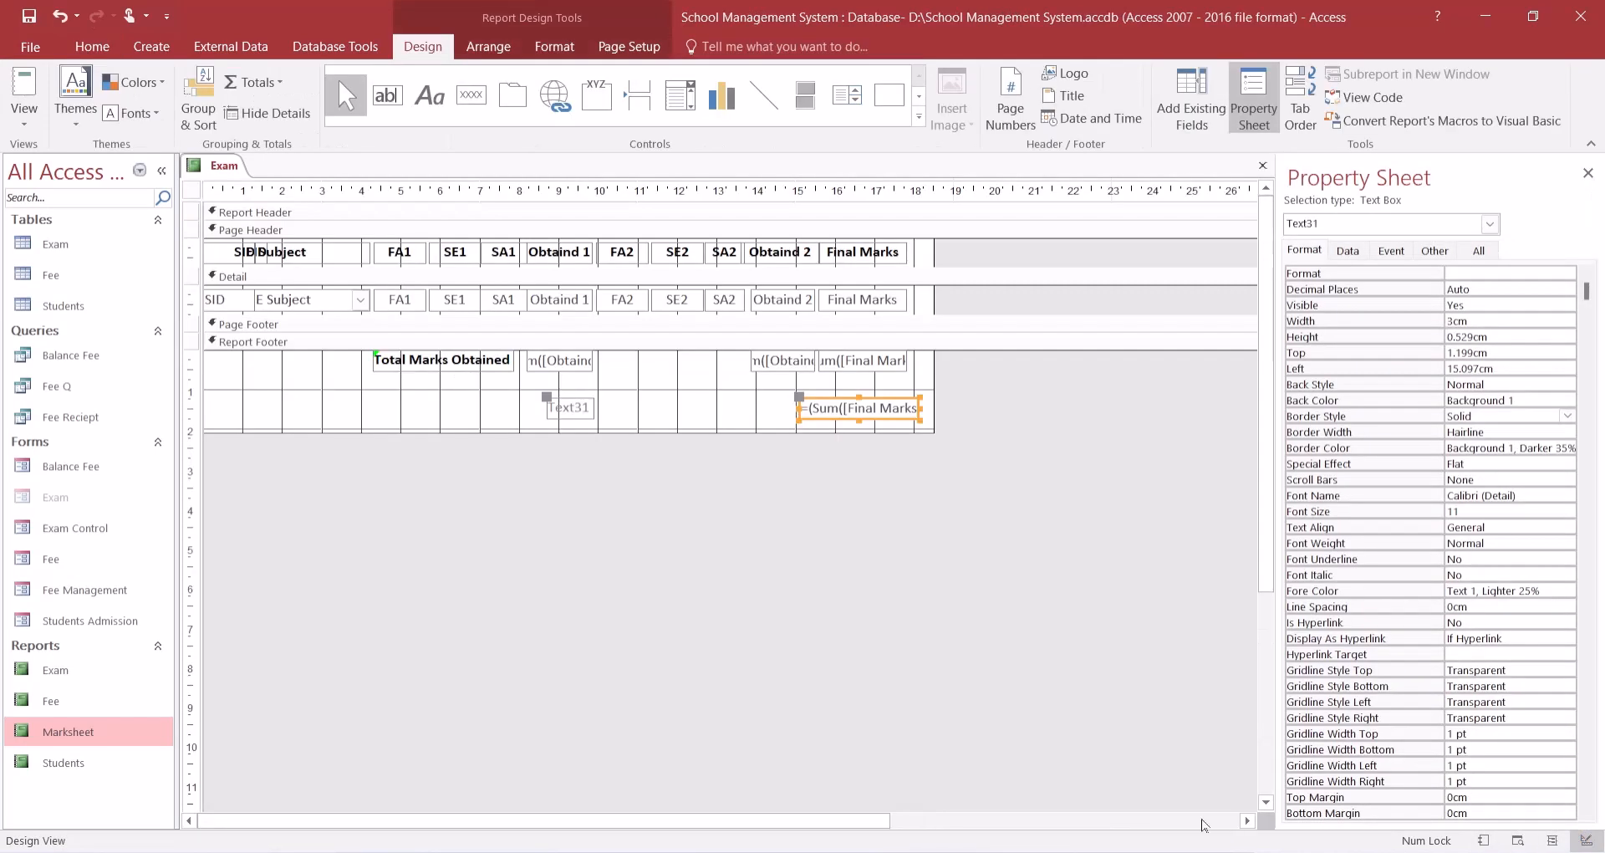
- Change the new text box's label caption to "Final Percentage" and place the label directly before the box, at about 12.4 cm
click(558, 409)
drag(558, 410, 738, 401)
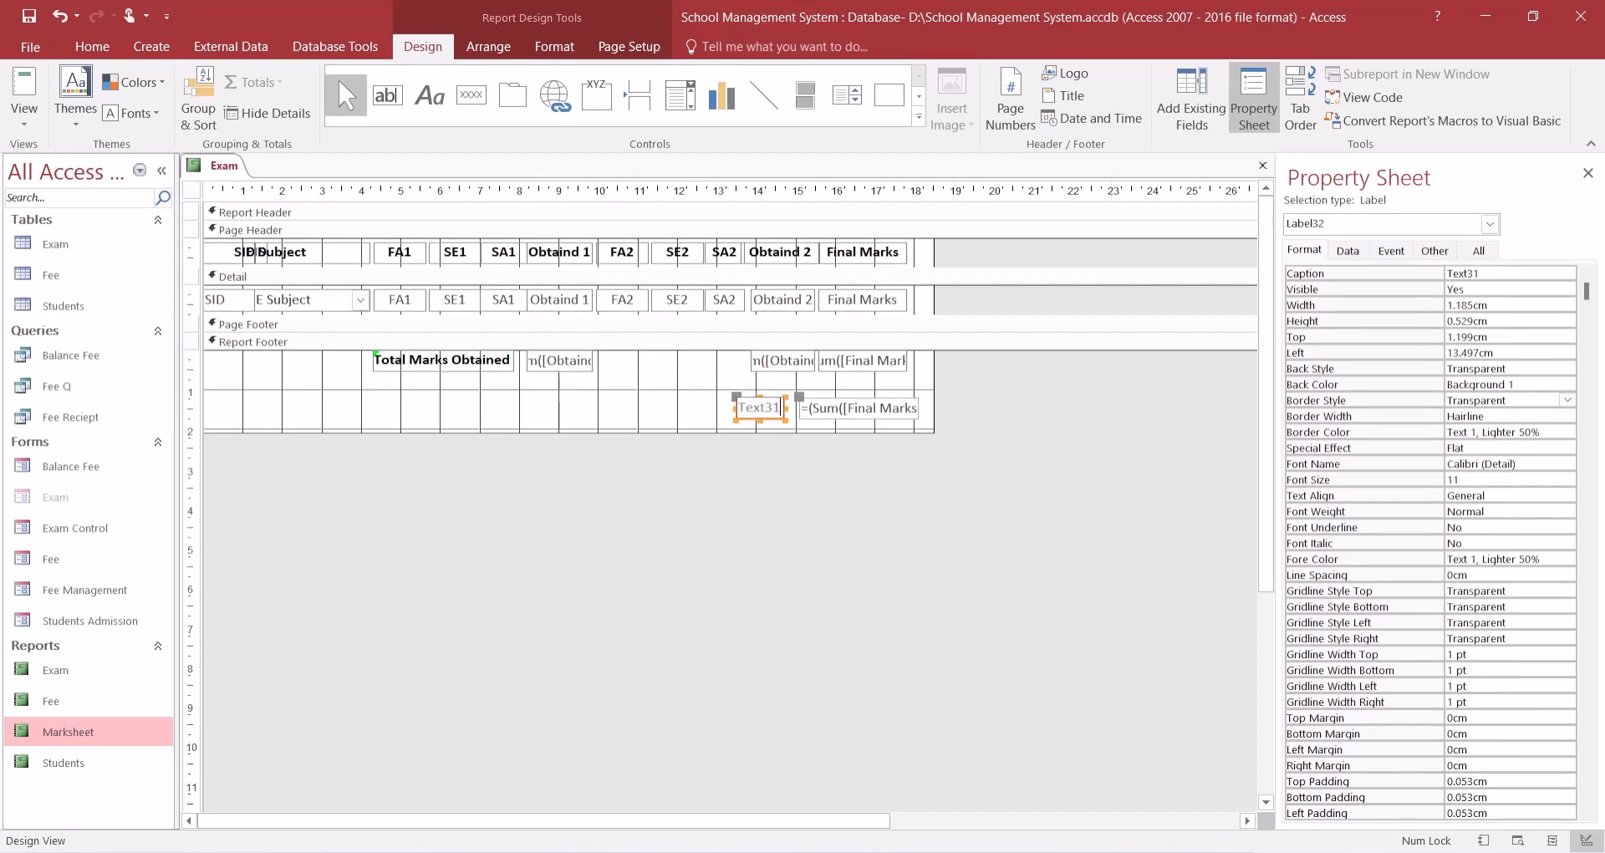
click(780, 391)
click(775, 408)
click(774, 408)
drag(774, 408, 727, 423)
key(BackSpace)
text(Final Perc)
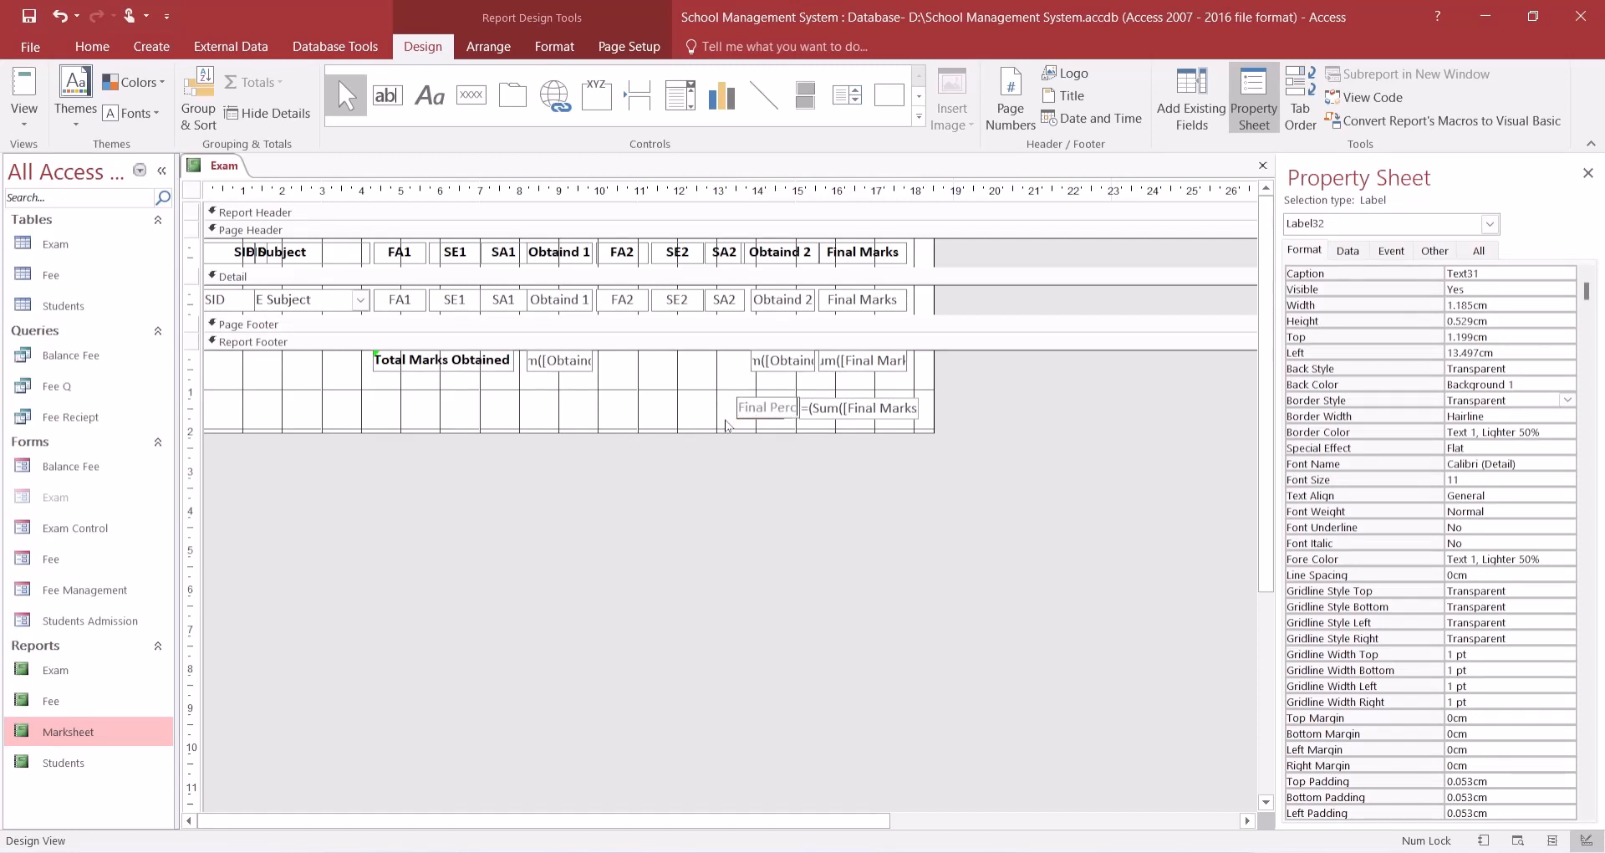
text(entage)
key(Return)
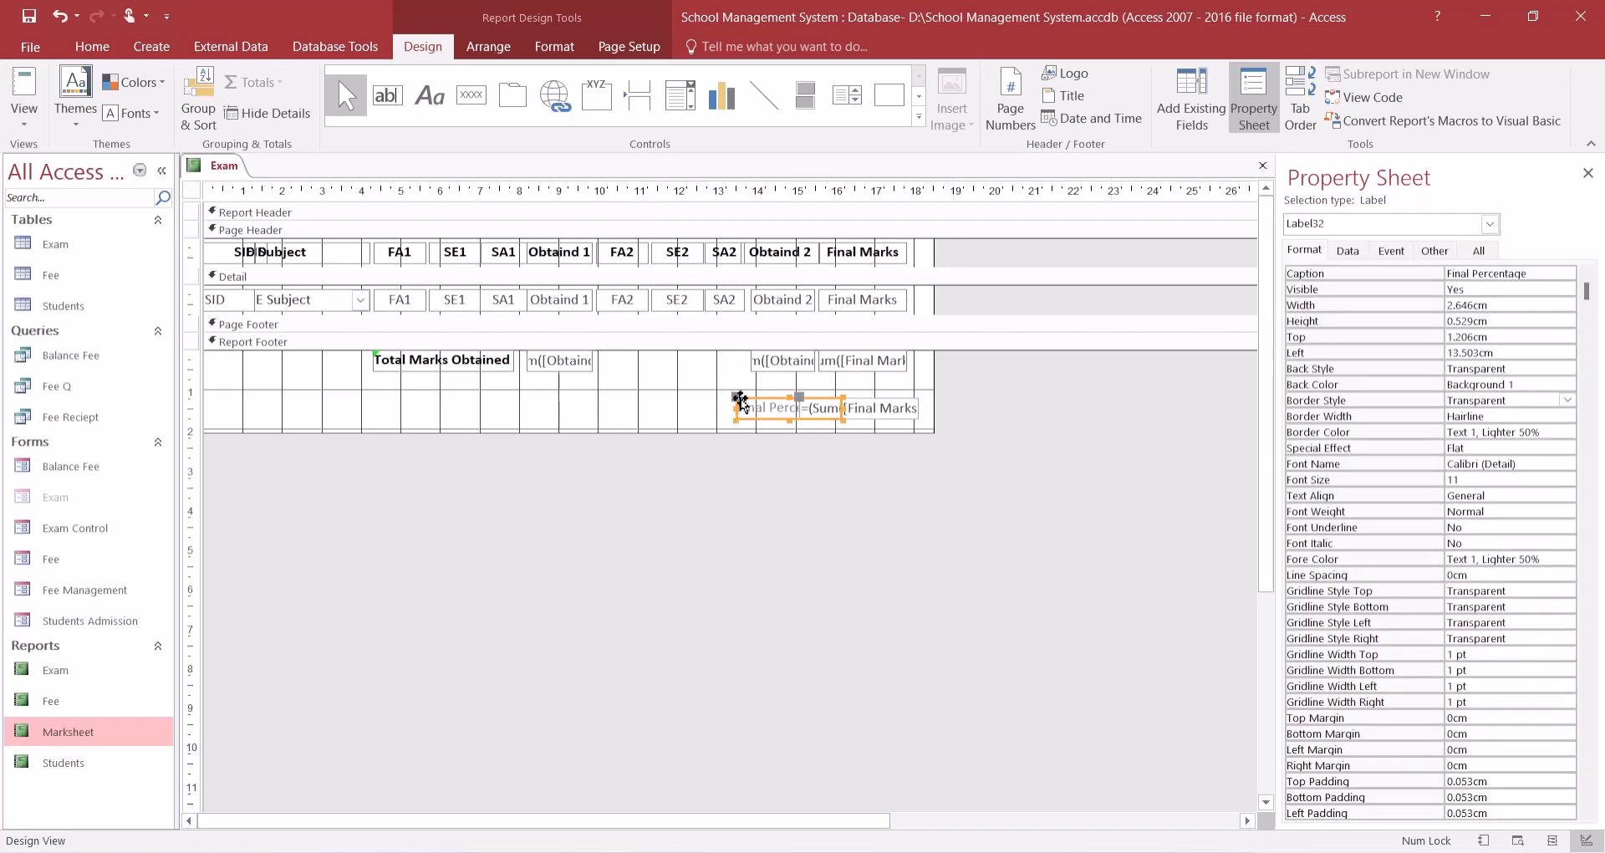
drag(735, 398, 691, 402)
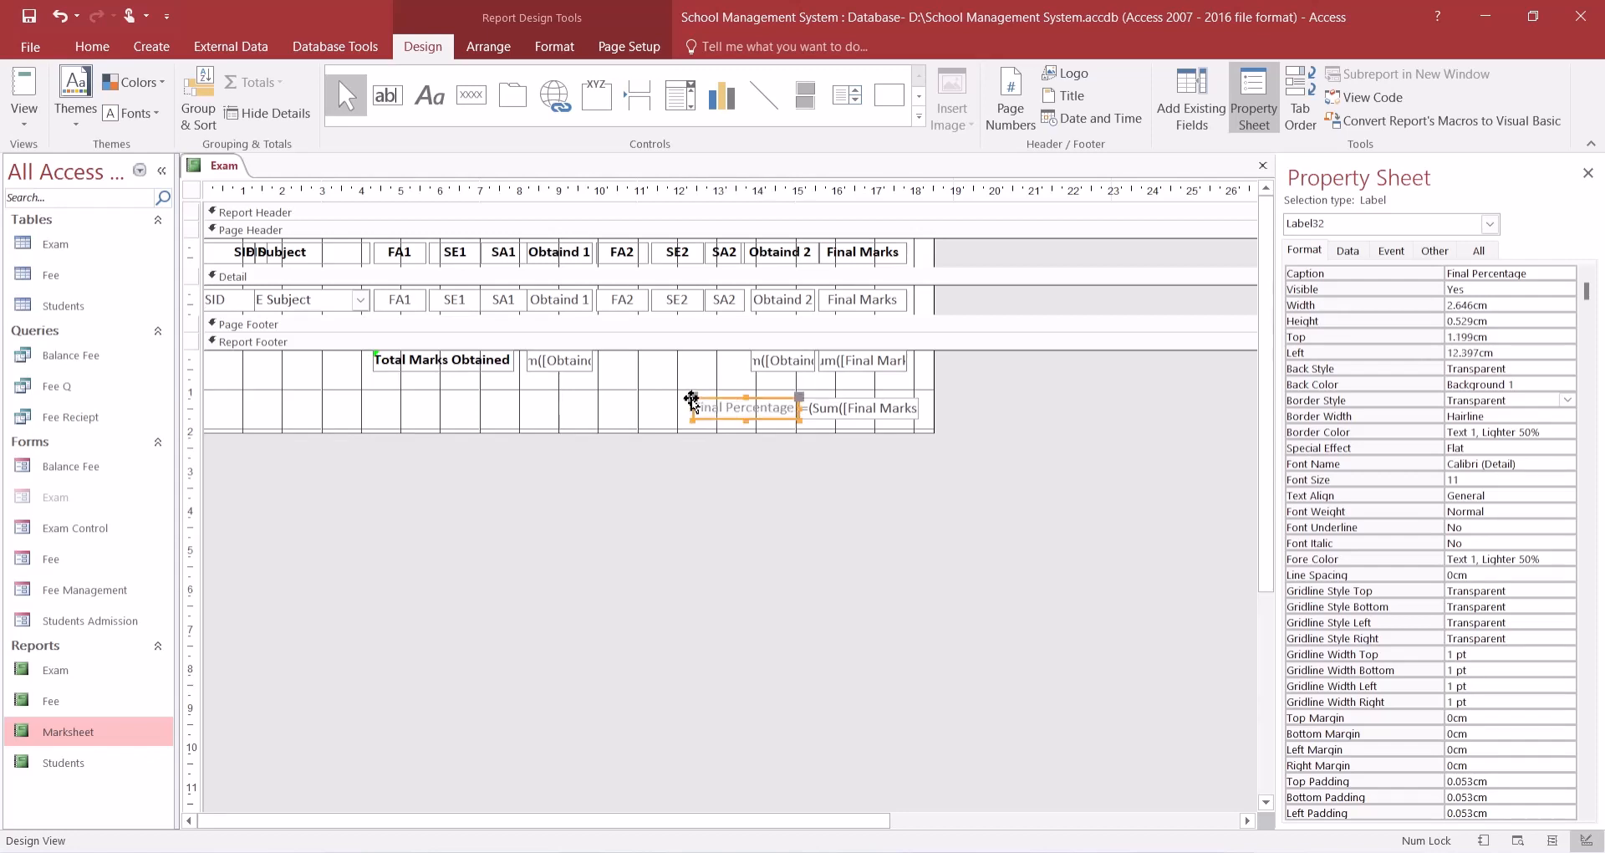
- Make the Final Percentage label and its calculated text box bold
click(995, 448)
drag(671, 404, 906, 437)
click(554, 50)
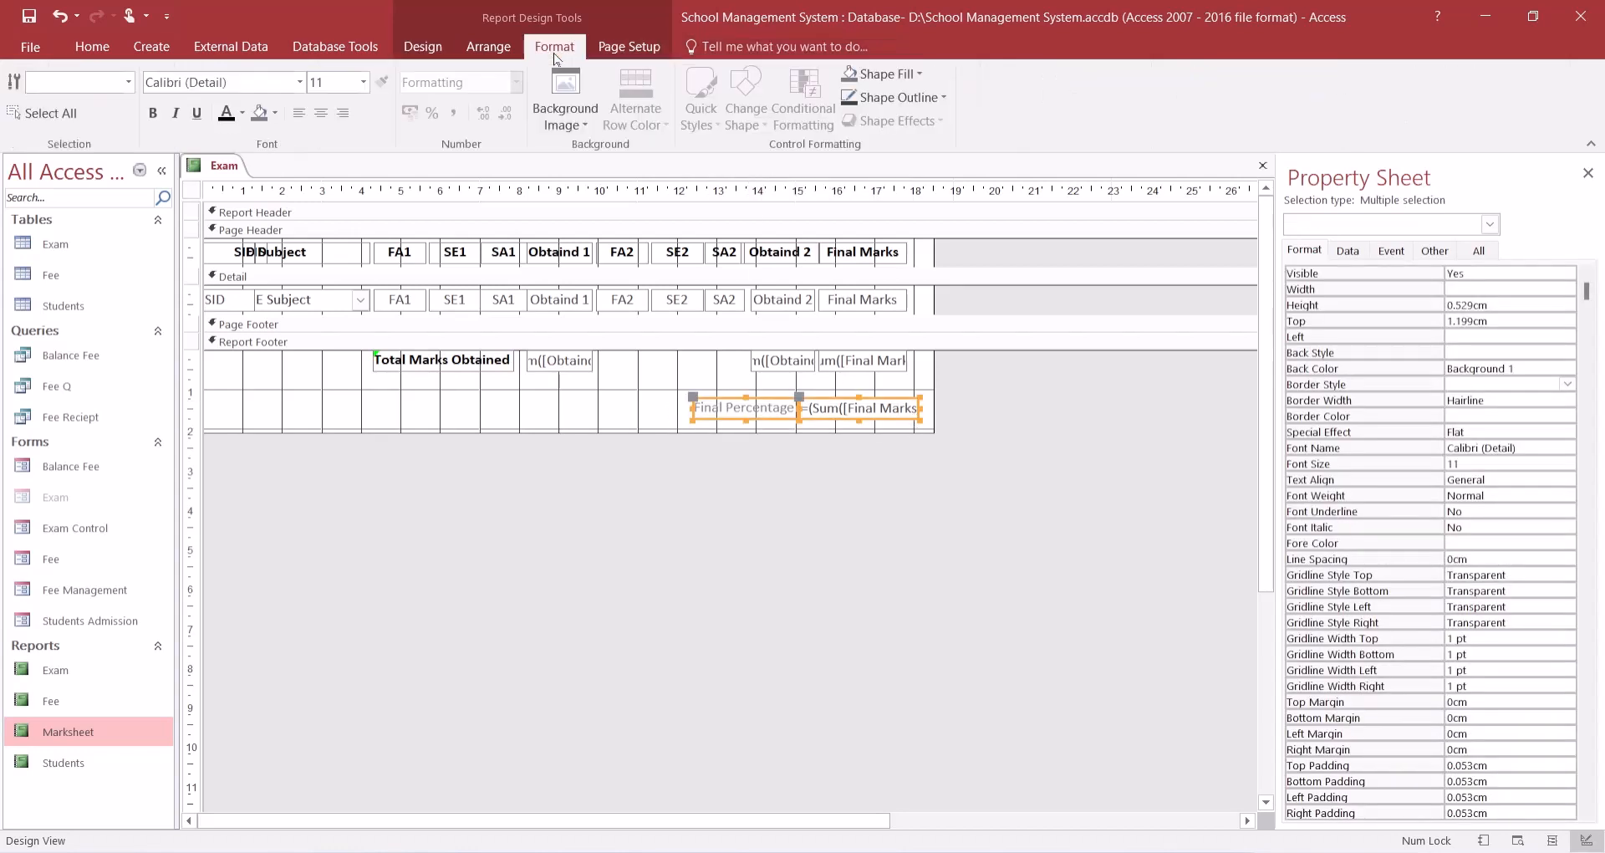
click(153, 112)
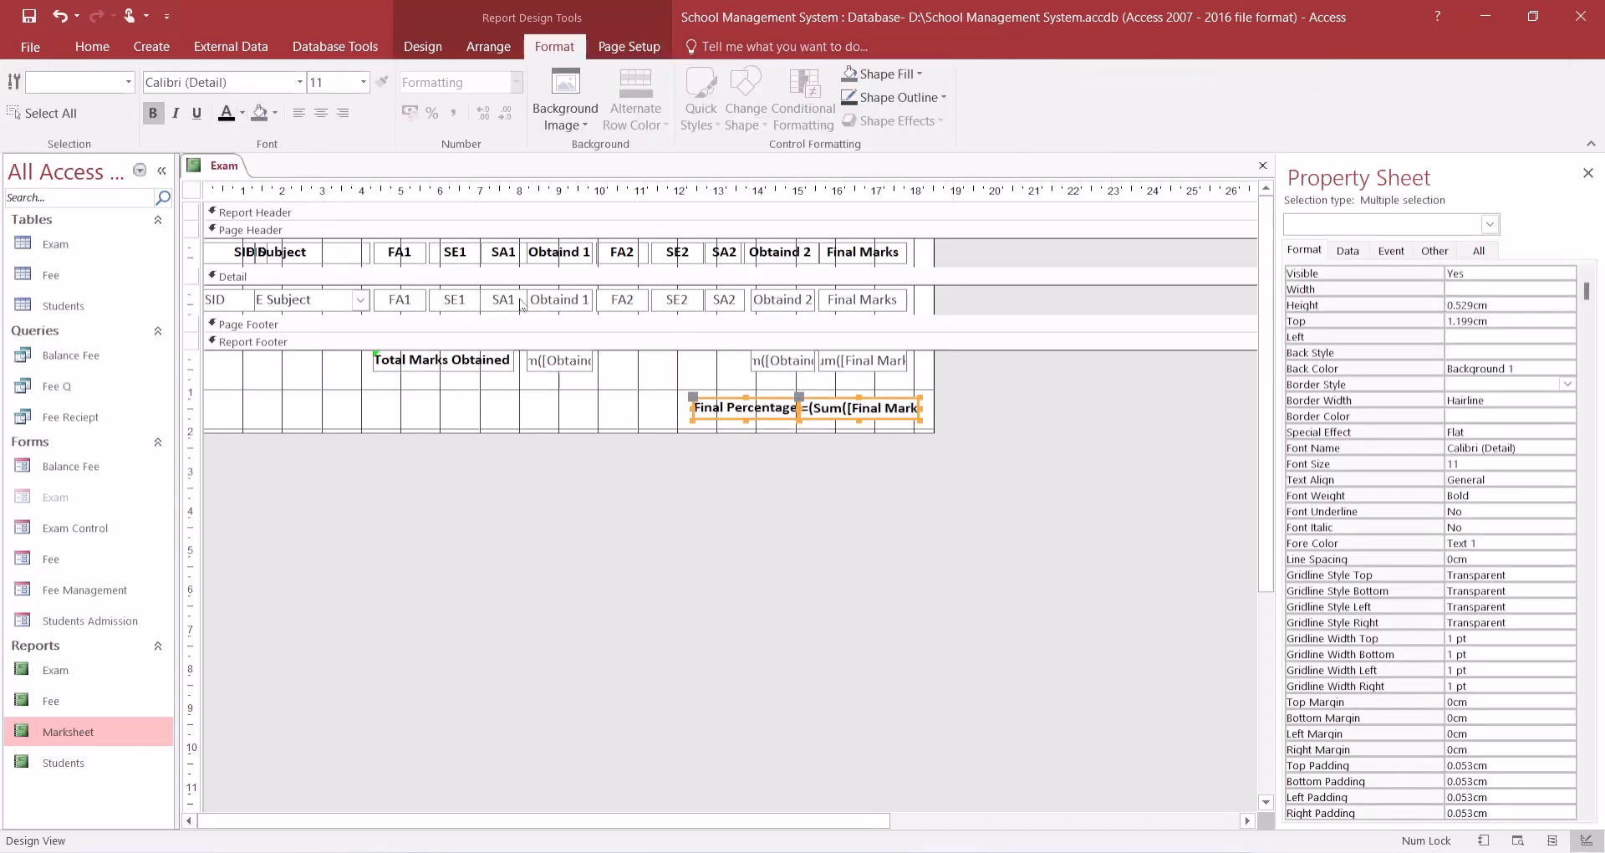
click(684, 414)
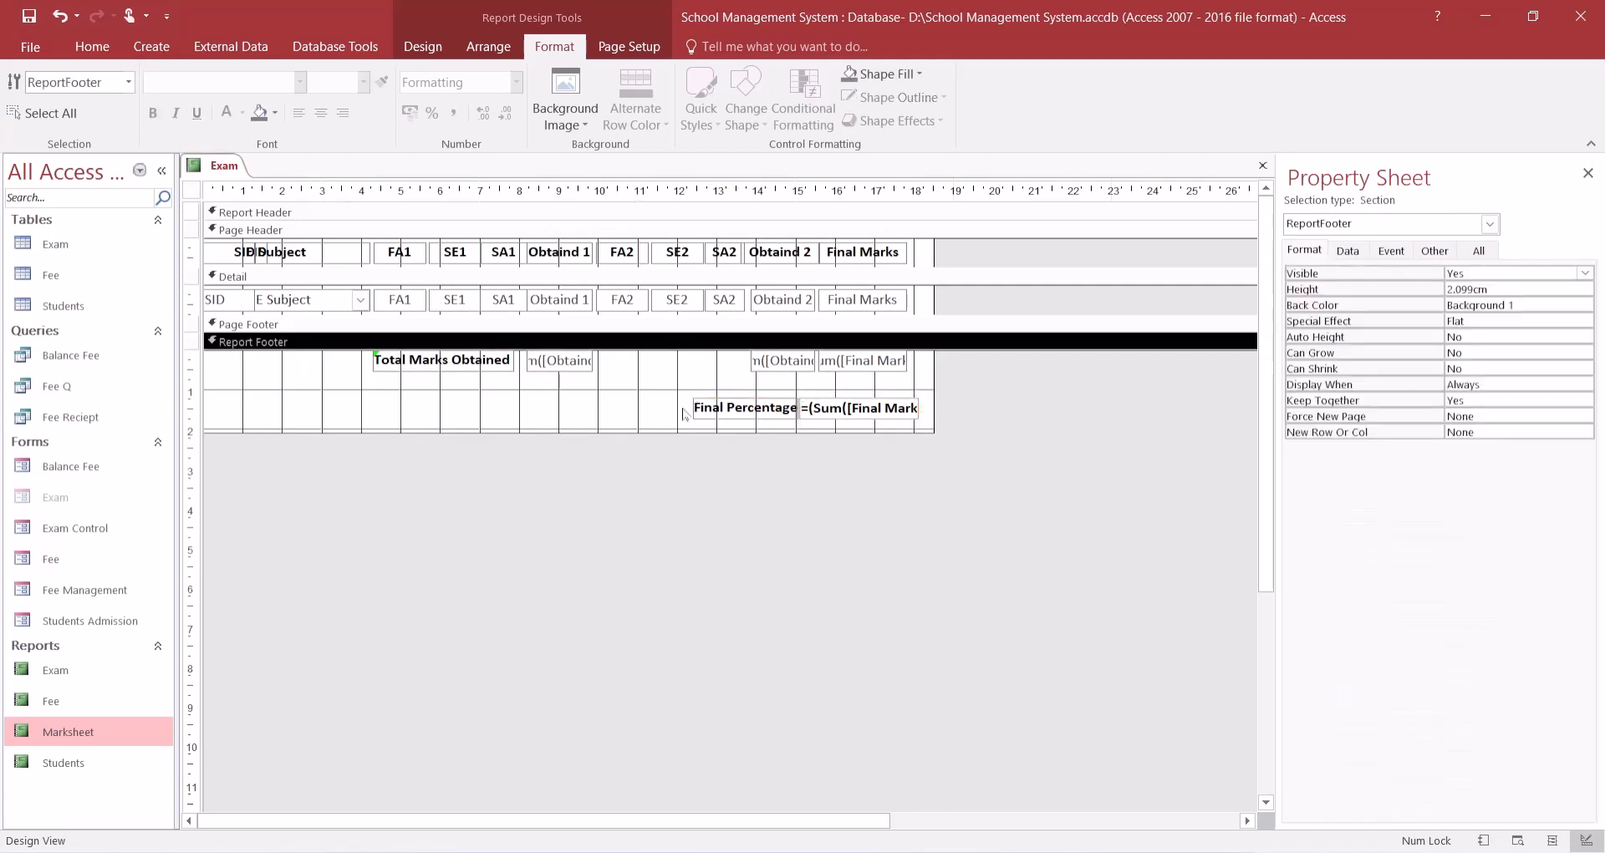
- Set the percentage text box's number format to Percent and its border style to Transparent
click(840, 421)
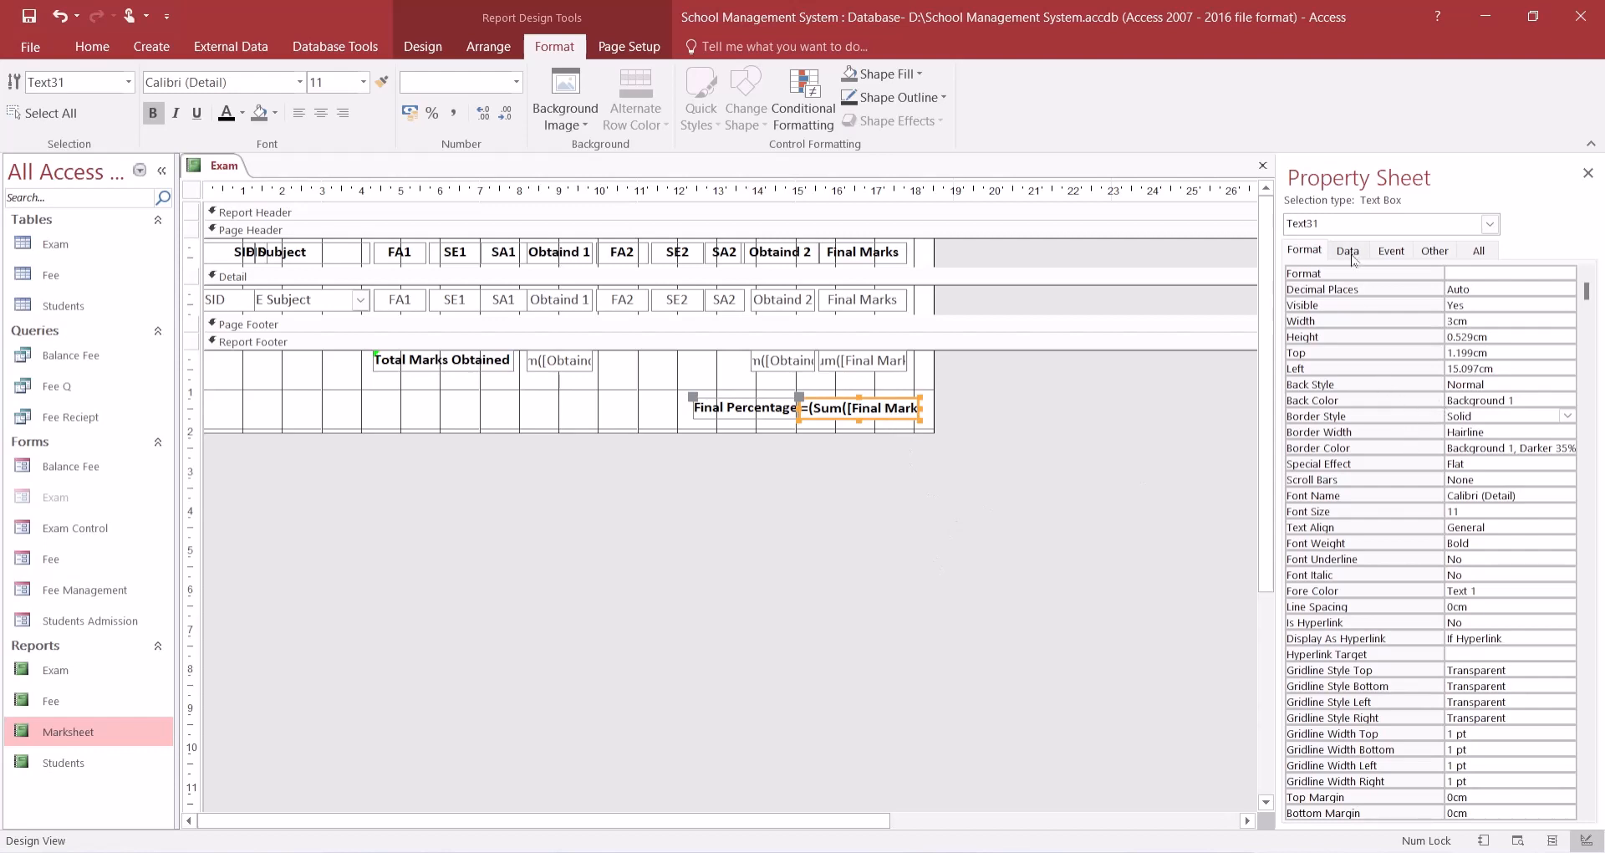
click(1309, 253)
click(1498, 274)
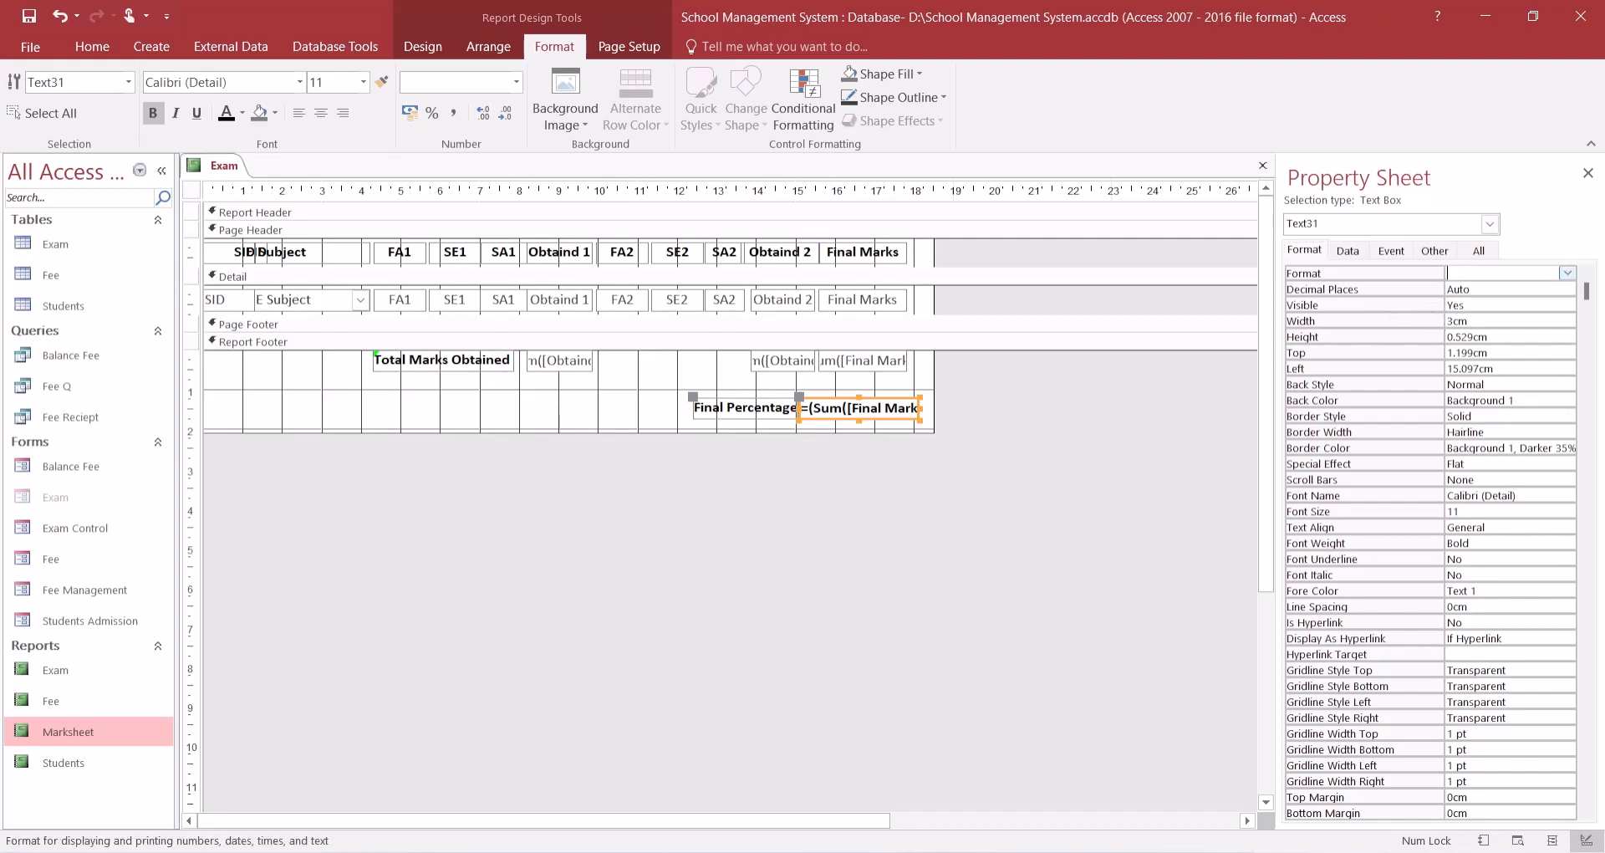
click(1568, 274)
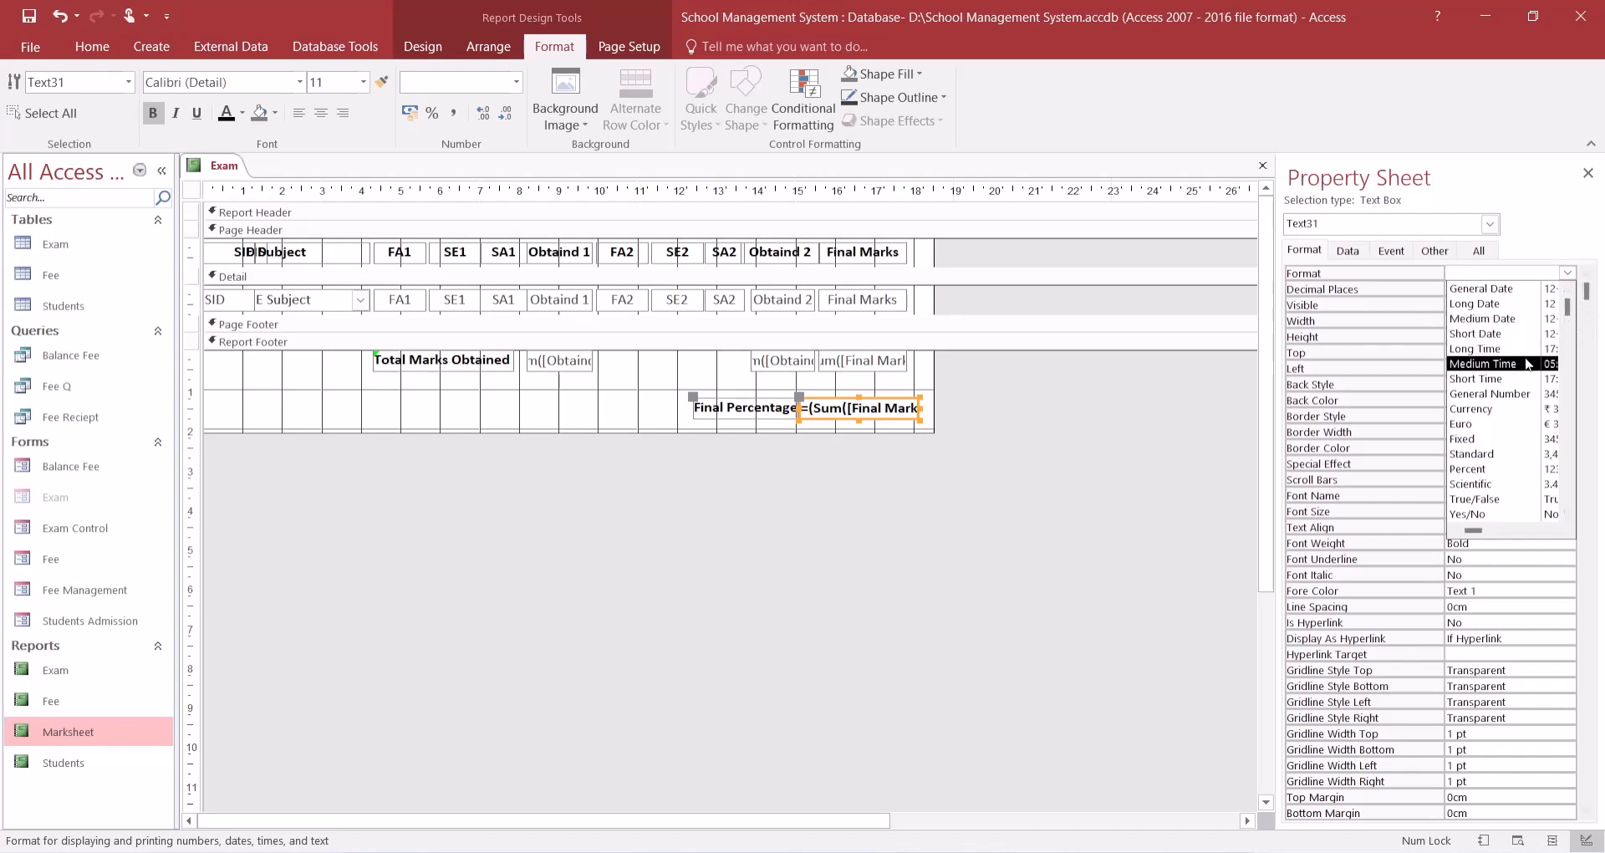
scroll(1527, 365, down, 1)
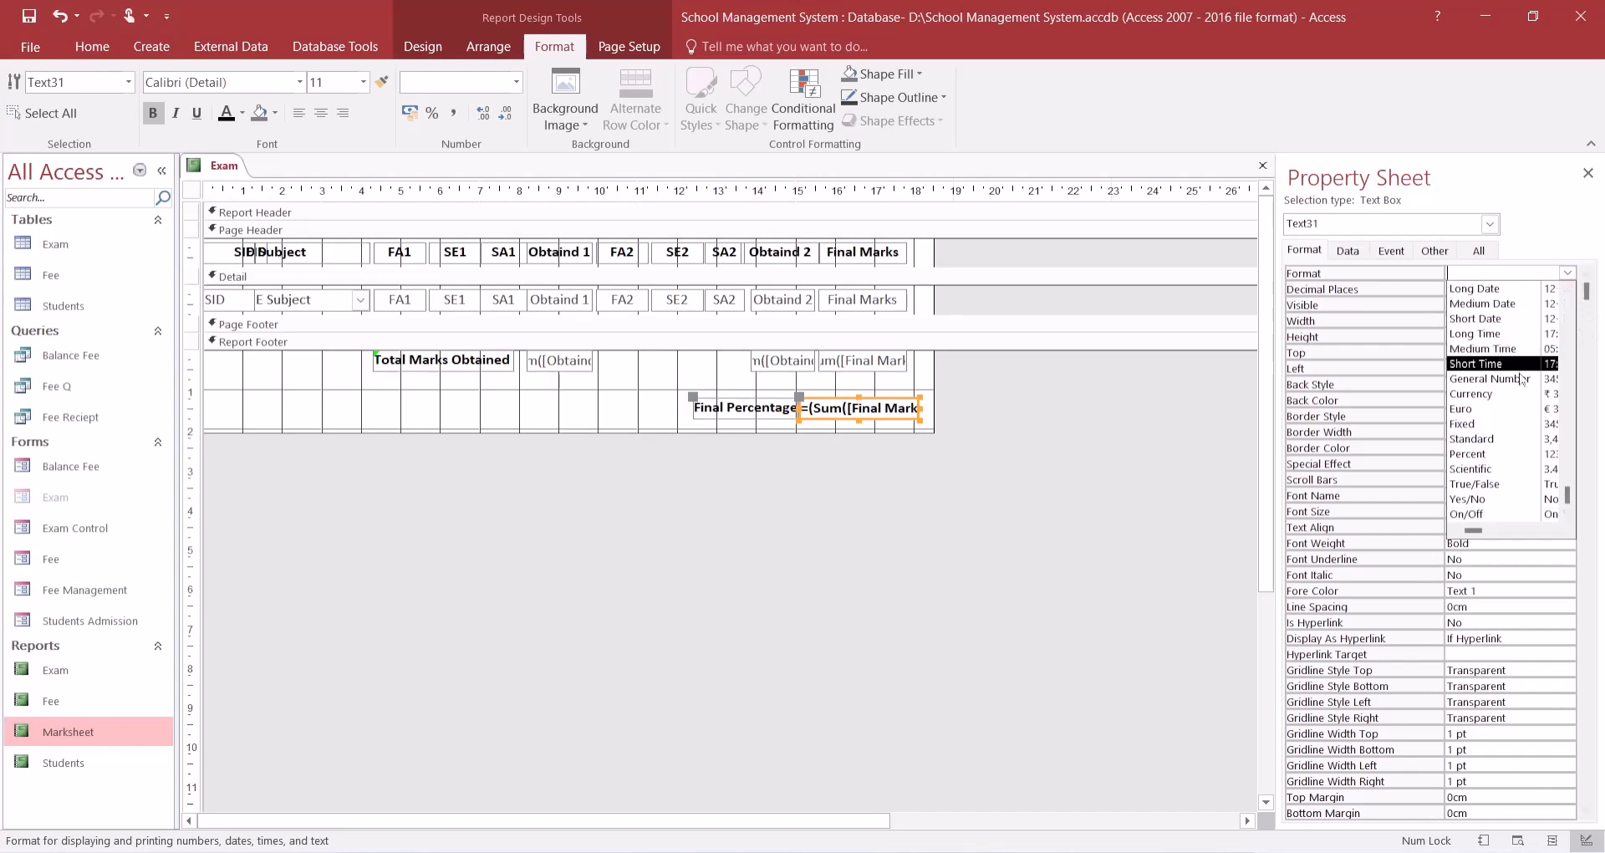
click(1505, 462)
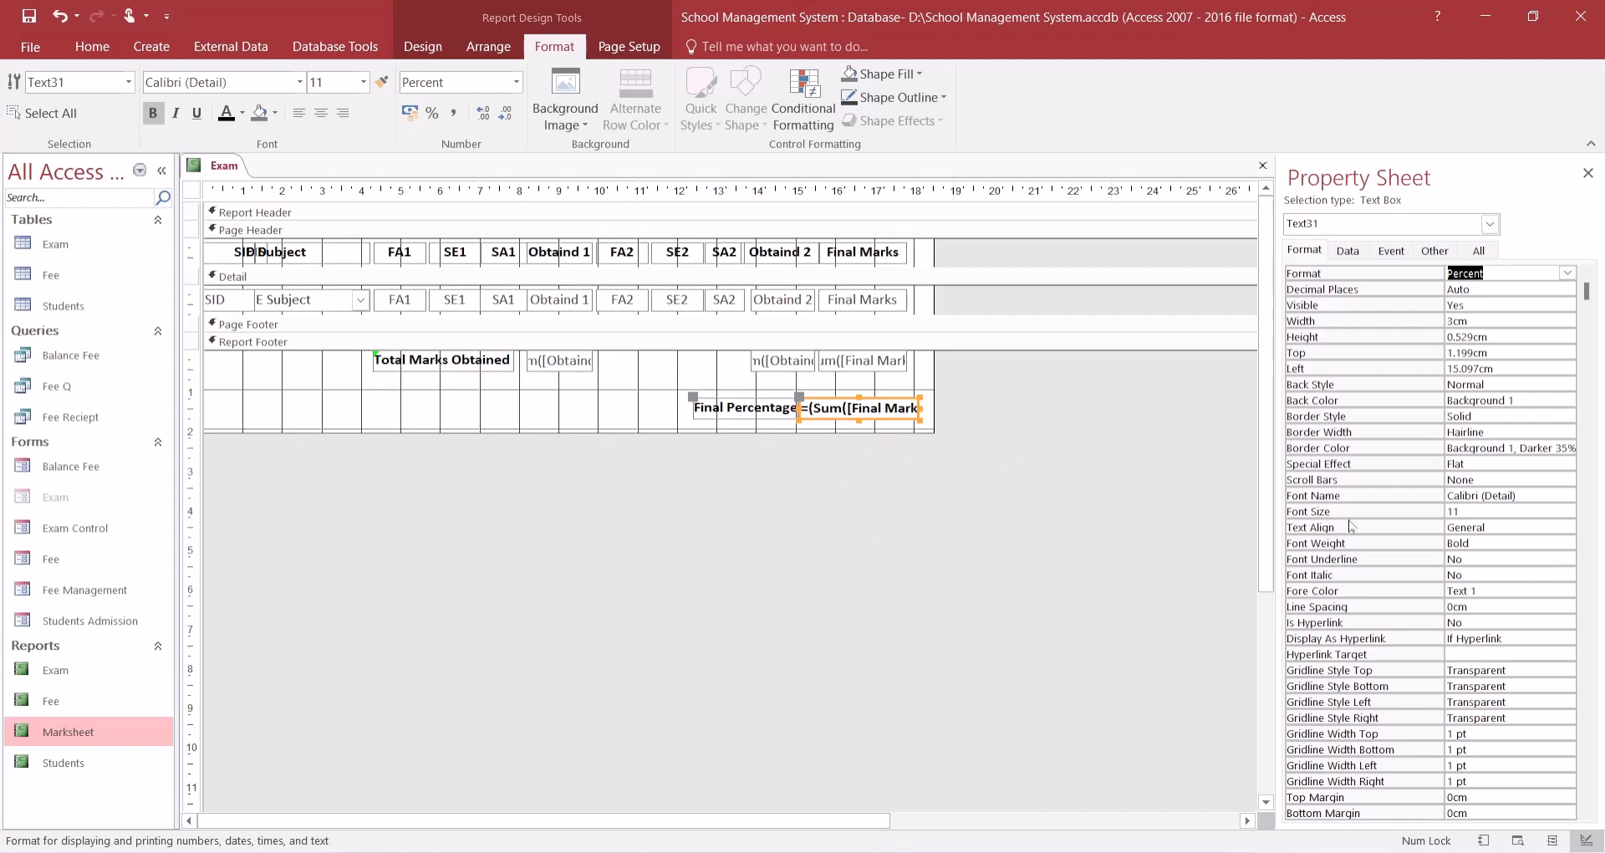
click(1315, 416)
click(1567, 416)
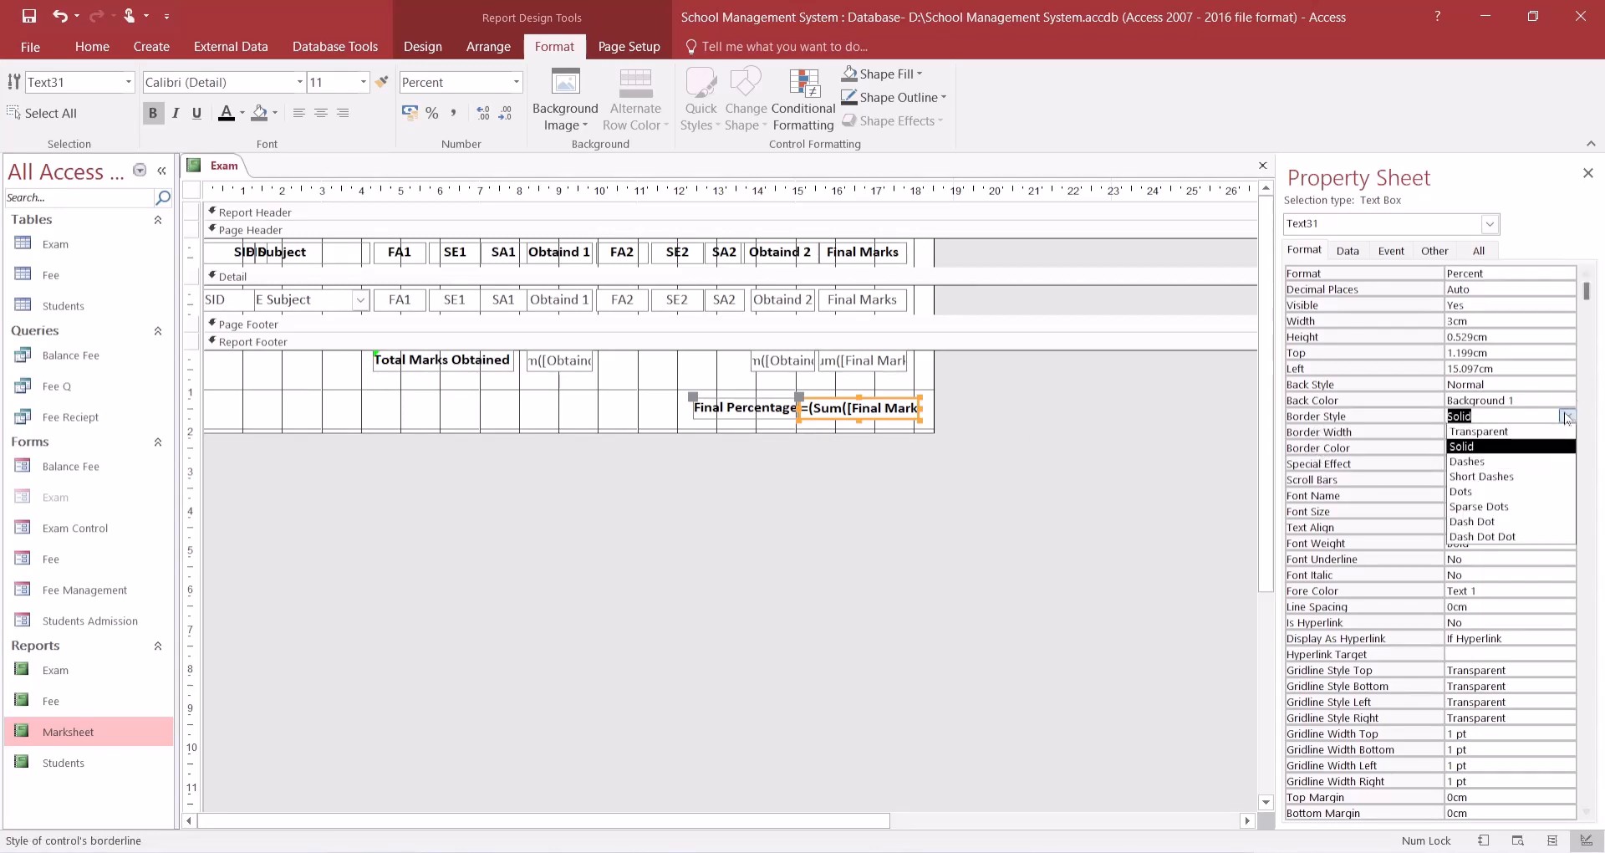
click(1471, 429)
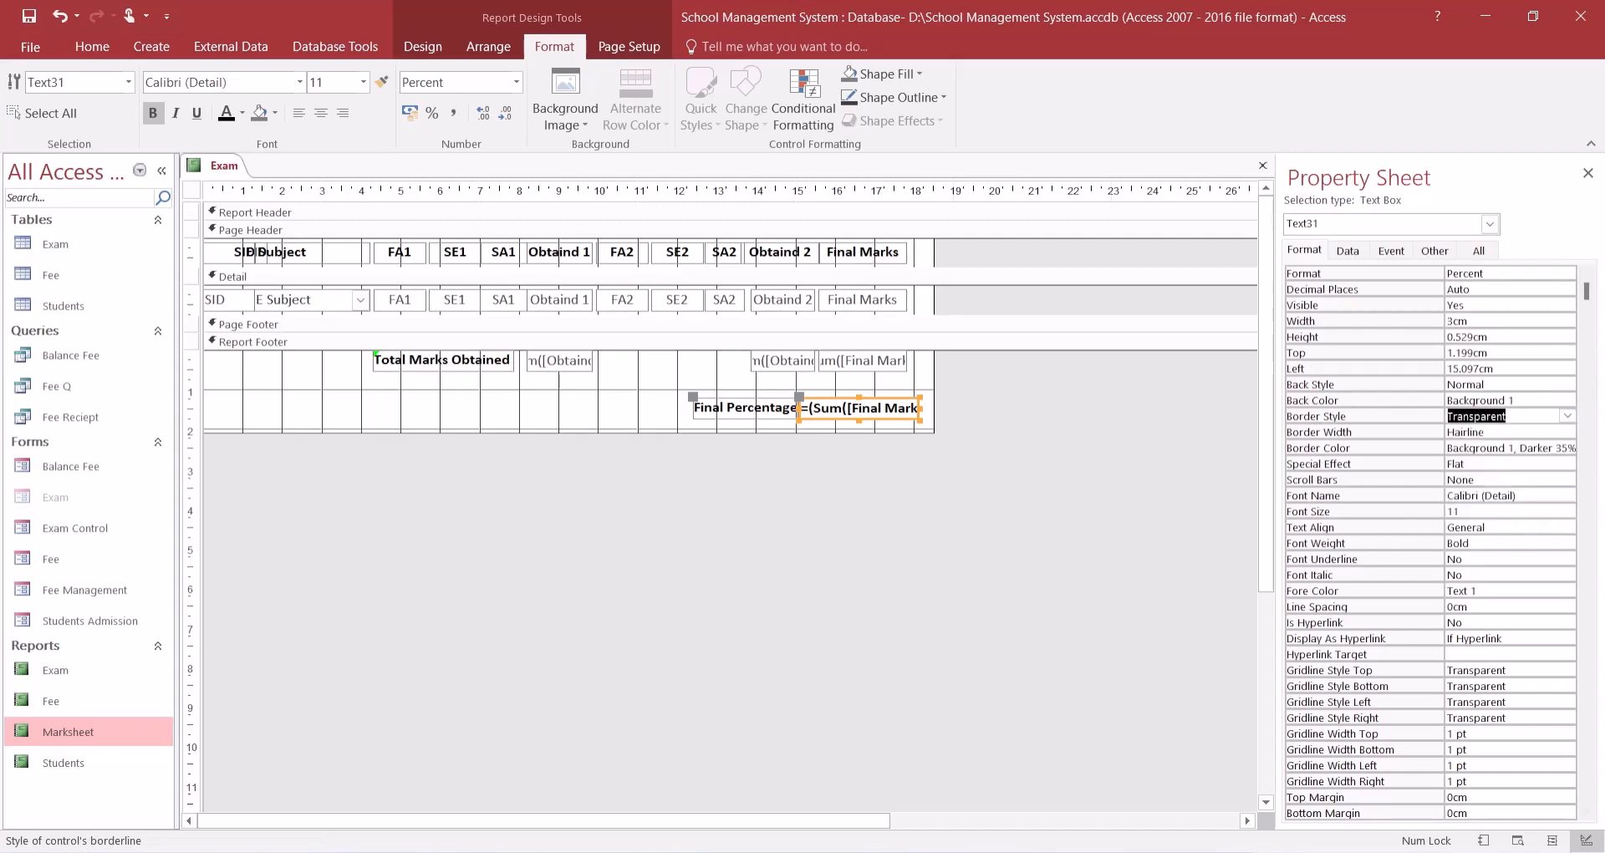
- Check the formatted Final Percentage row in Report View, and return to the report design
click(1483, 843)
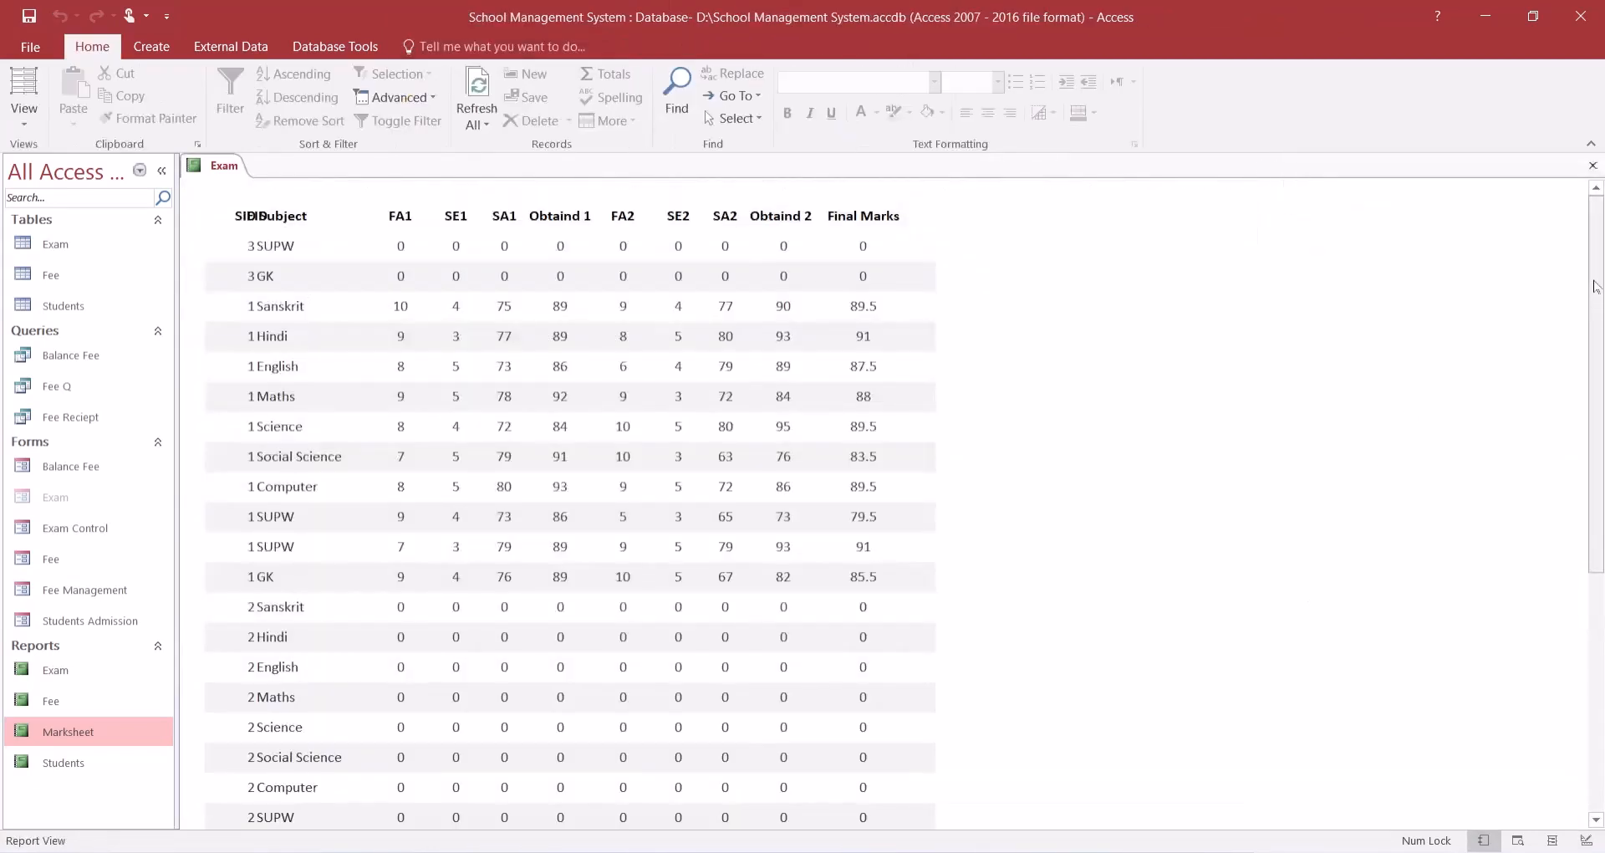
drag(1595, 289, 1603, 713)
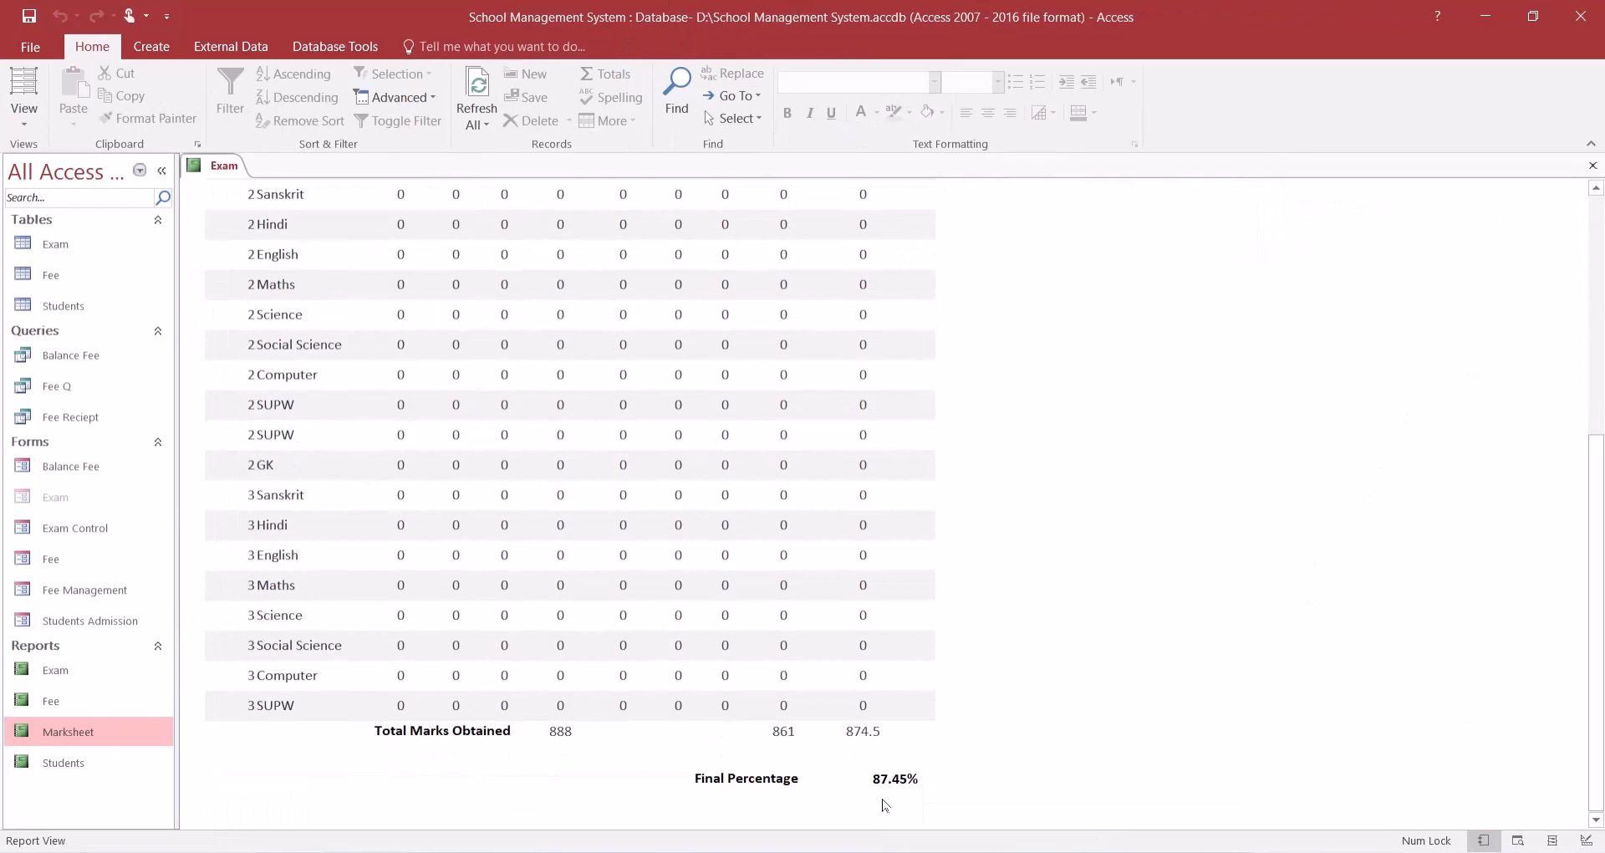
click(1583, 840)
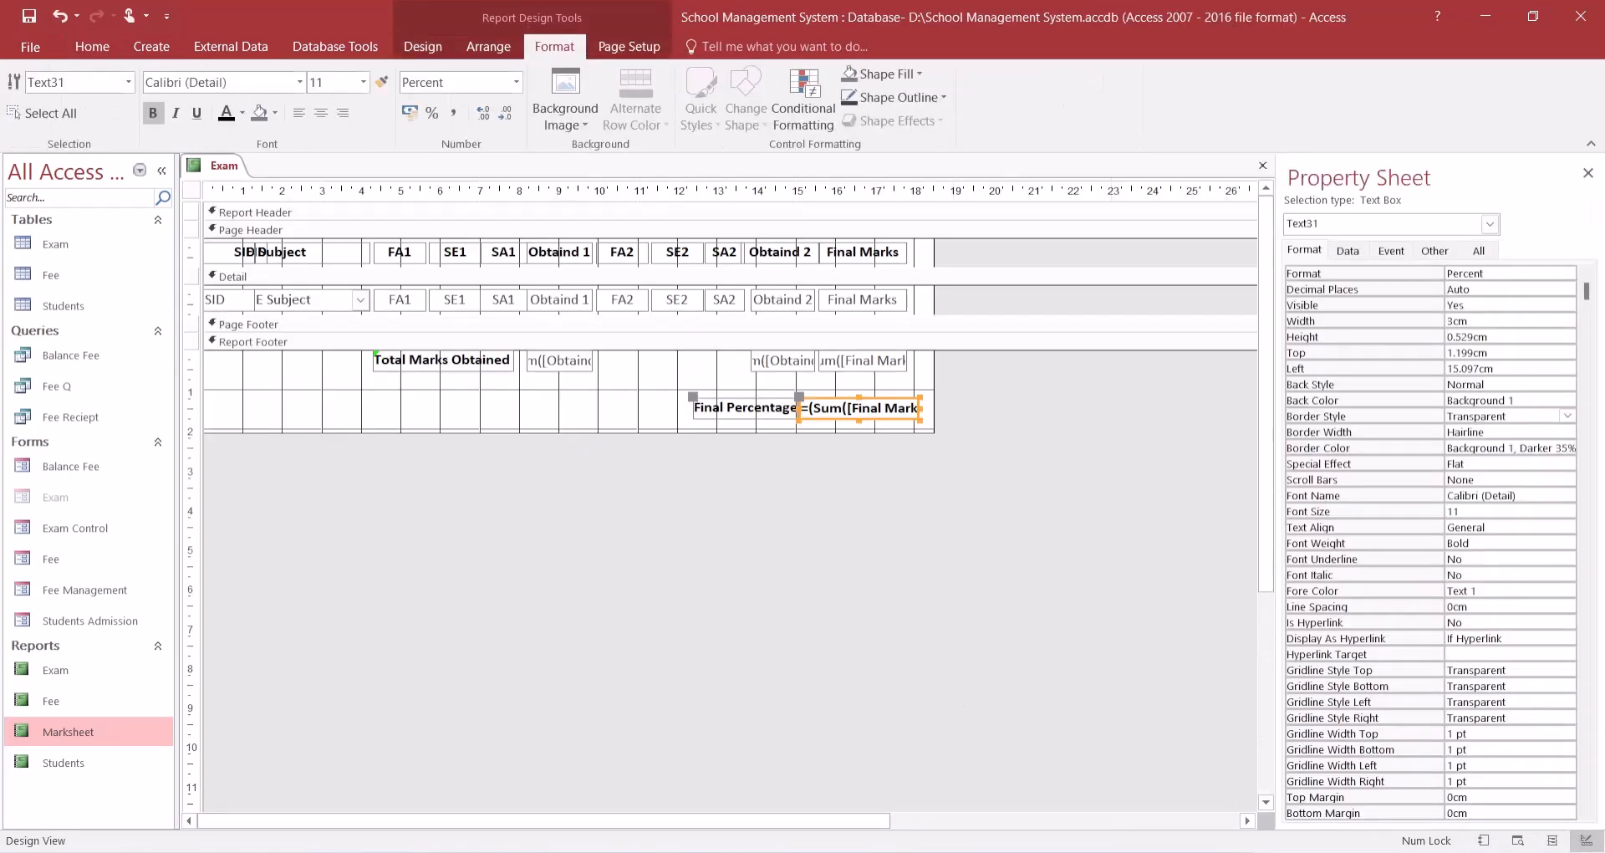
- Center the text of the percentage text box and show the report in Report View
click(320, 113)
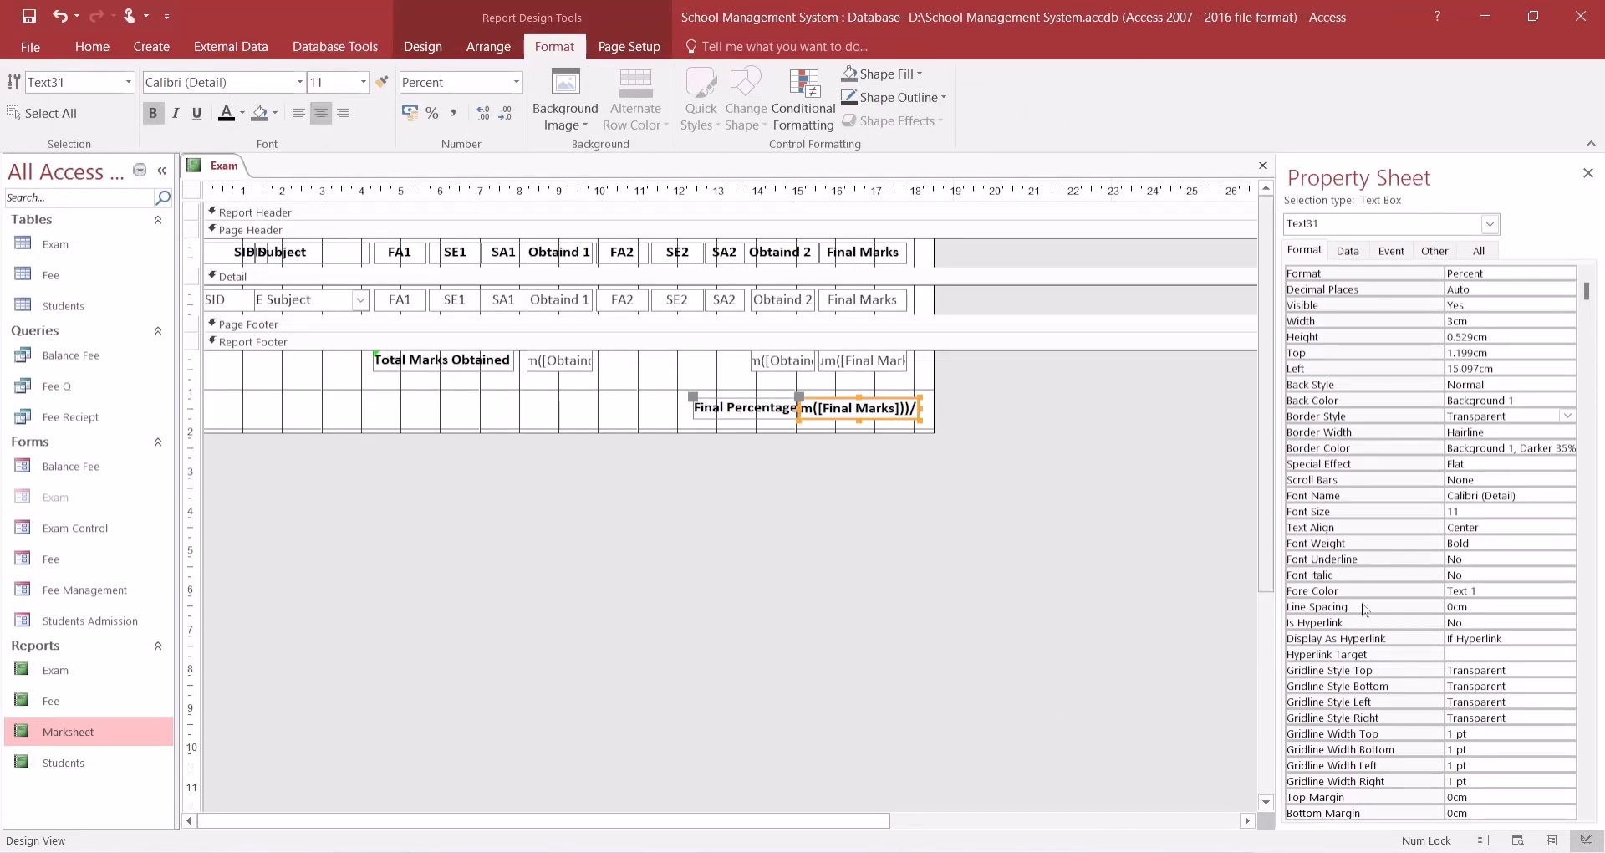
click(1483, 841)
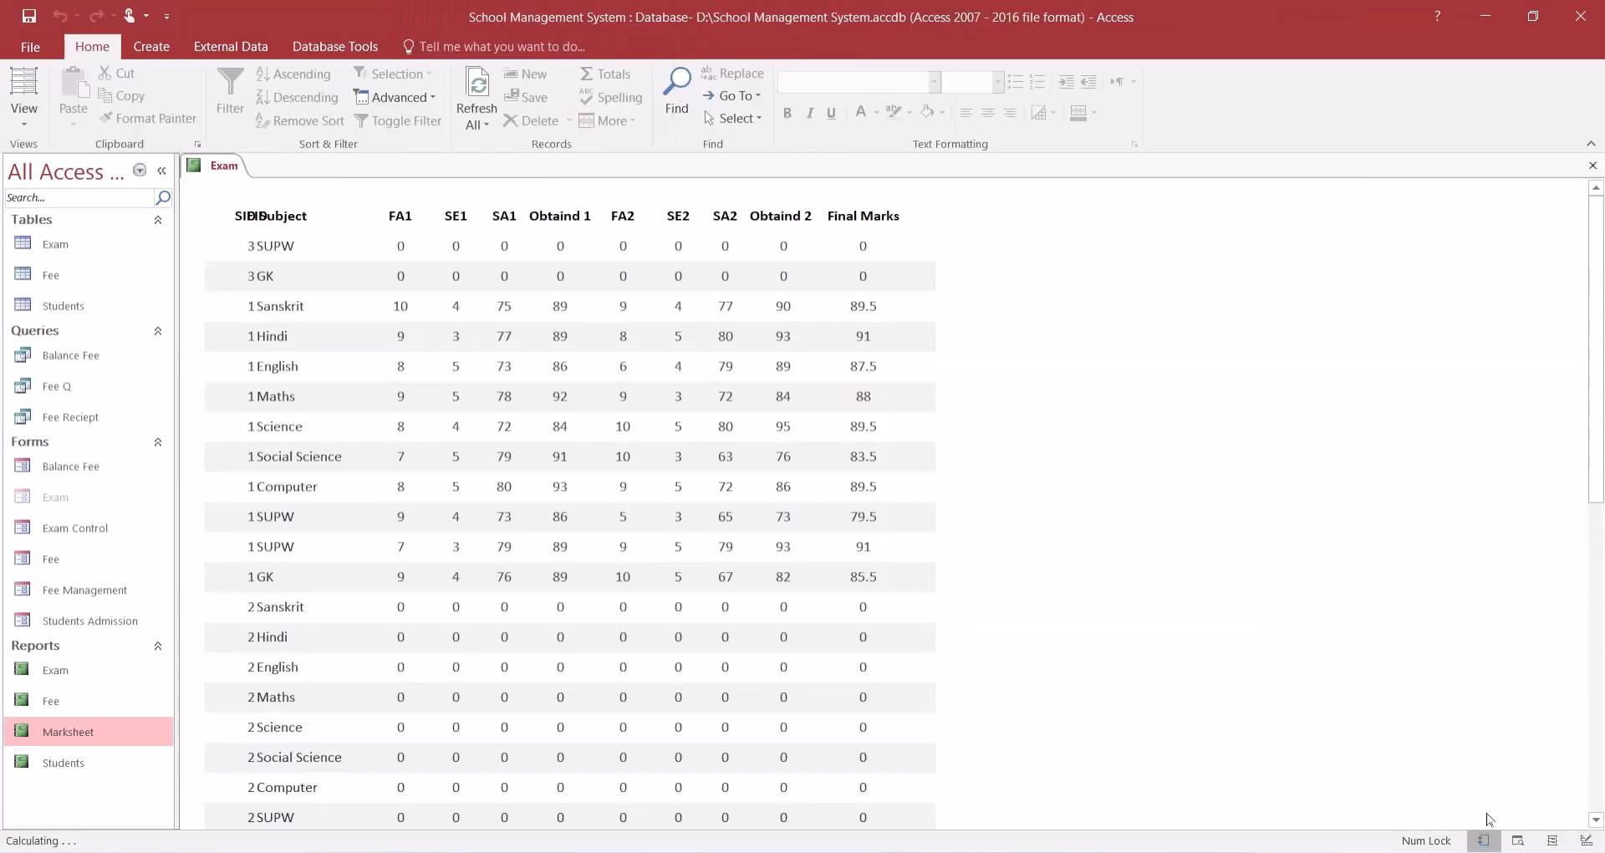
- Check the totals and Final Percentage at the end of the Exam report, and close the report saving its design changes
drag(1596, 368, 1600, 701)
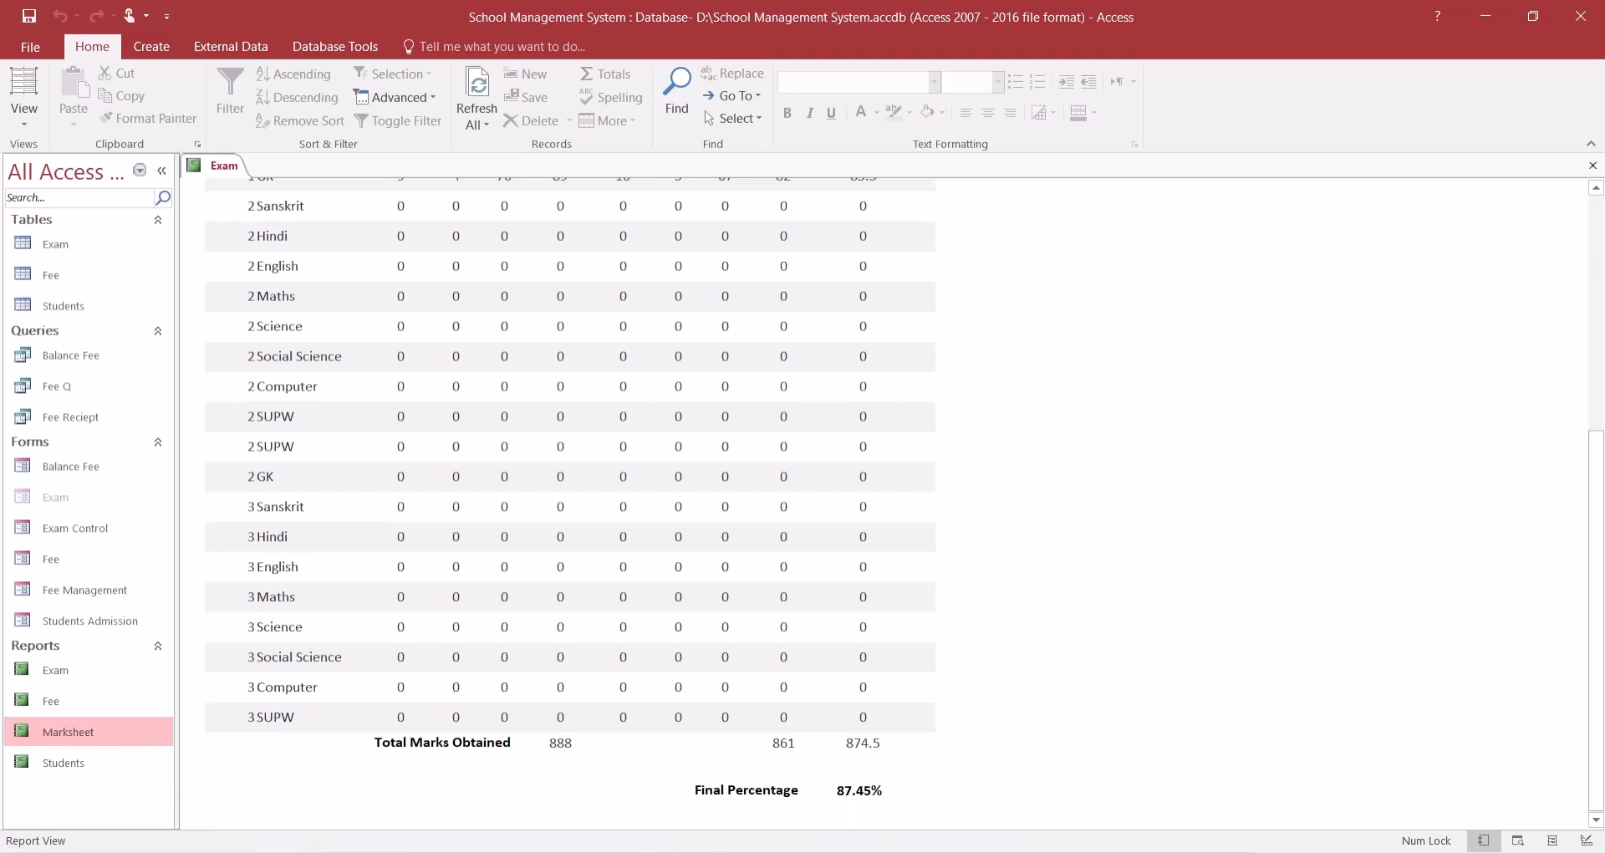
click(1592, 165)
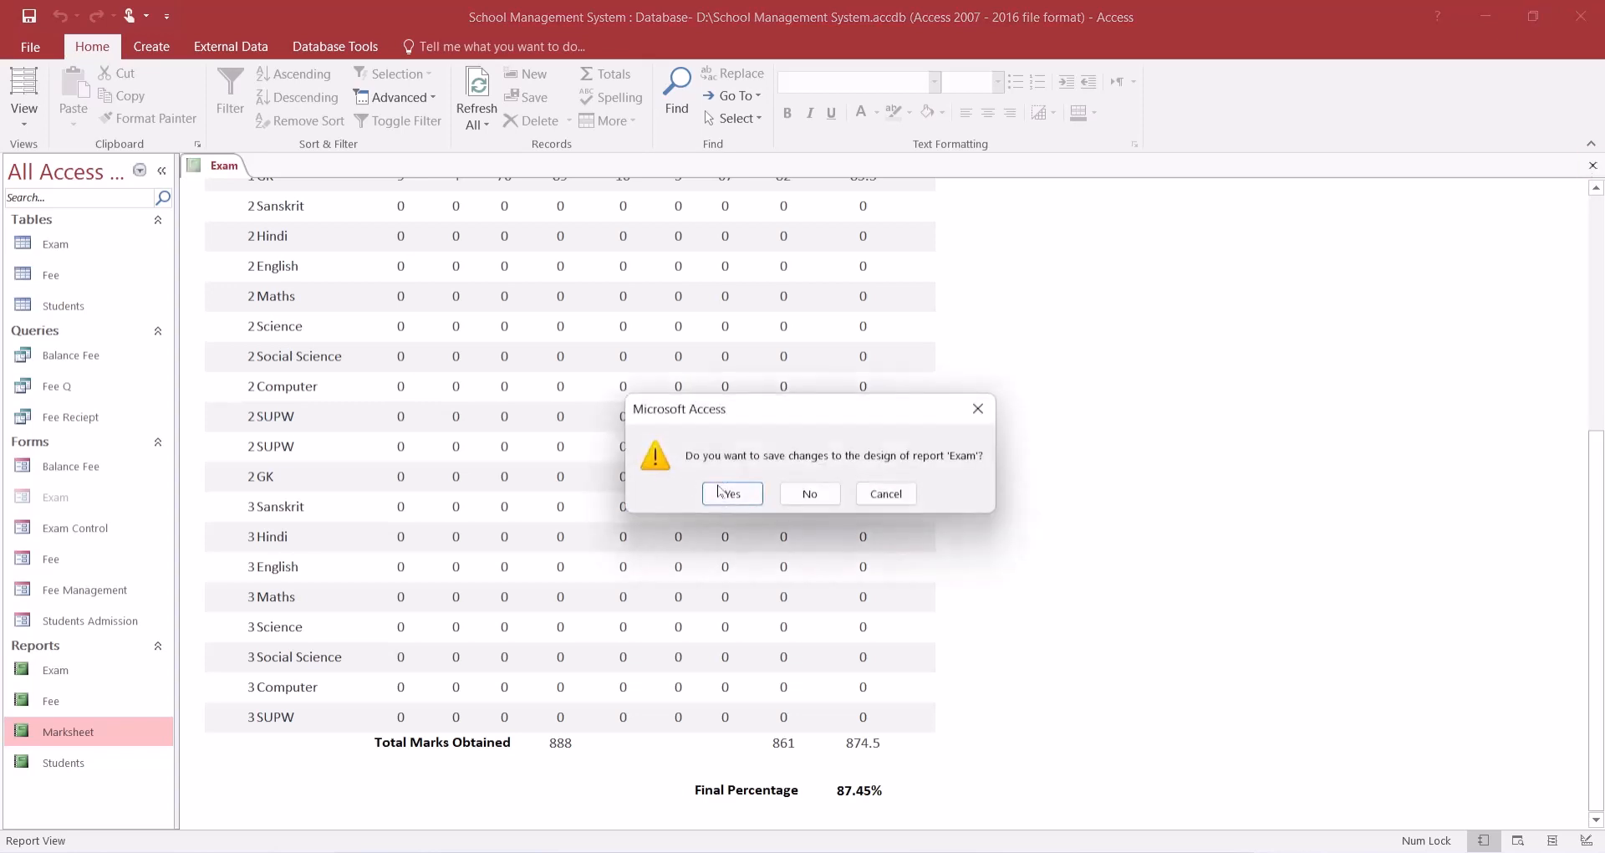
click(727, 492)
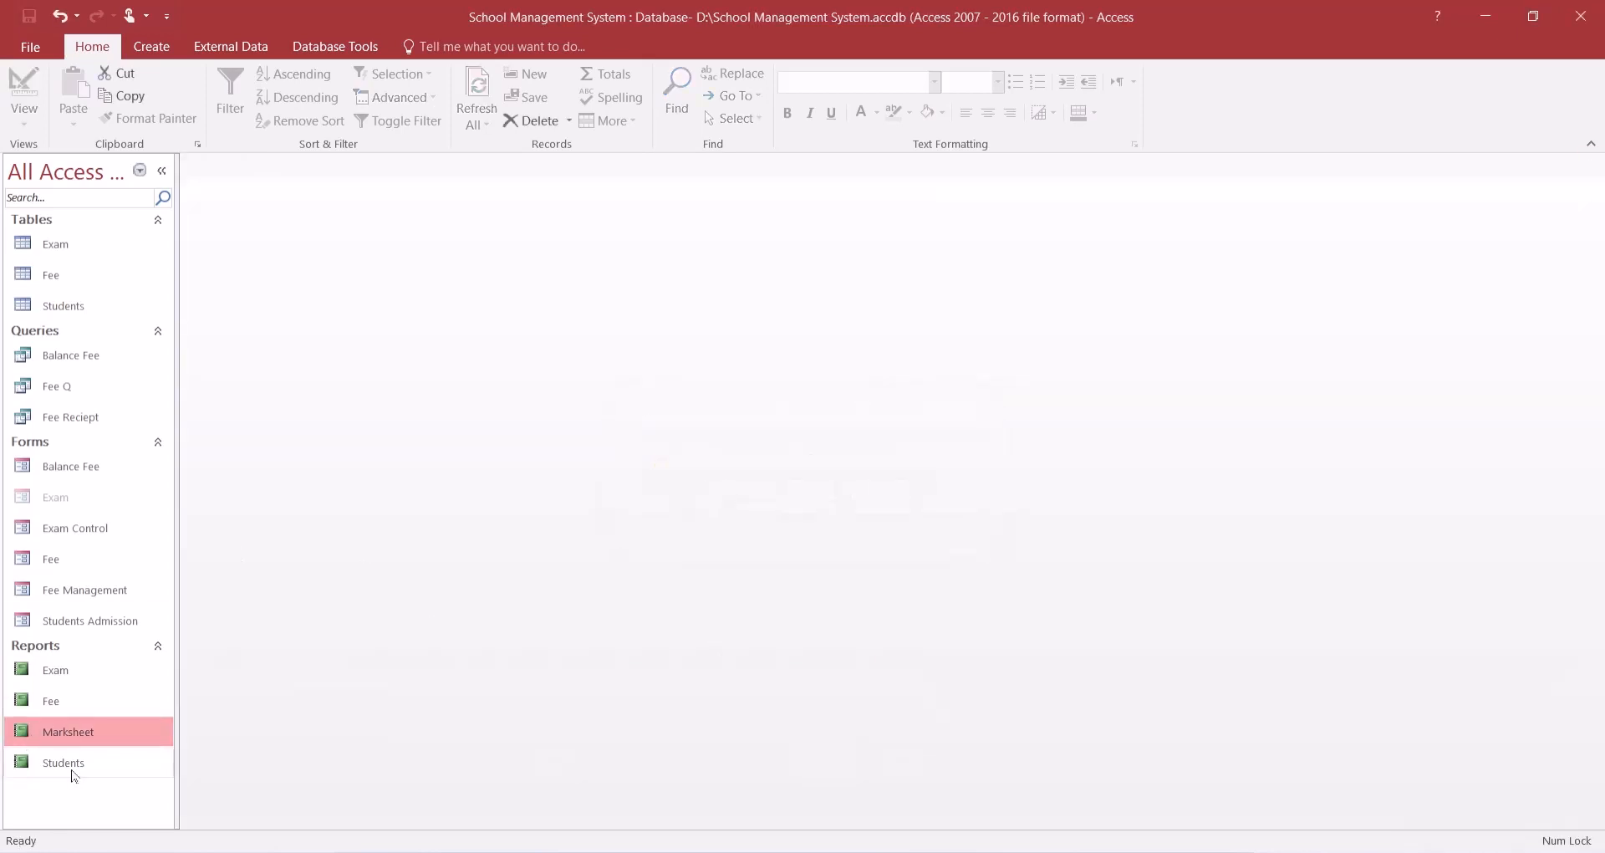
- In the Marksheet report's design, insert the Exam report as a subreport below the Student Name row and delete its attached Exam label
right_click(75, 735)
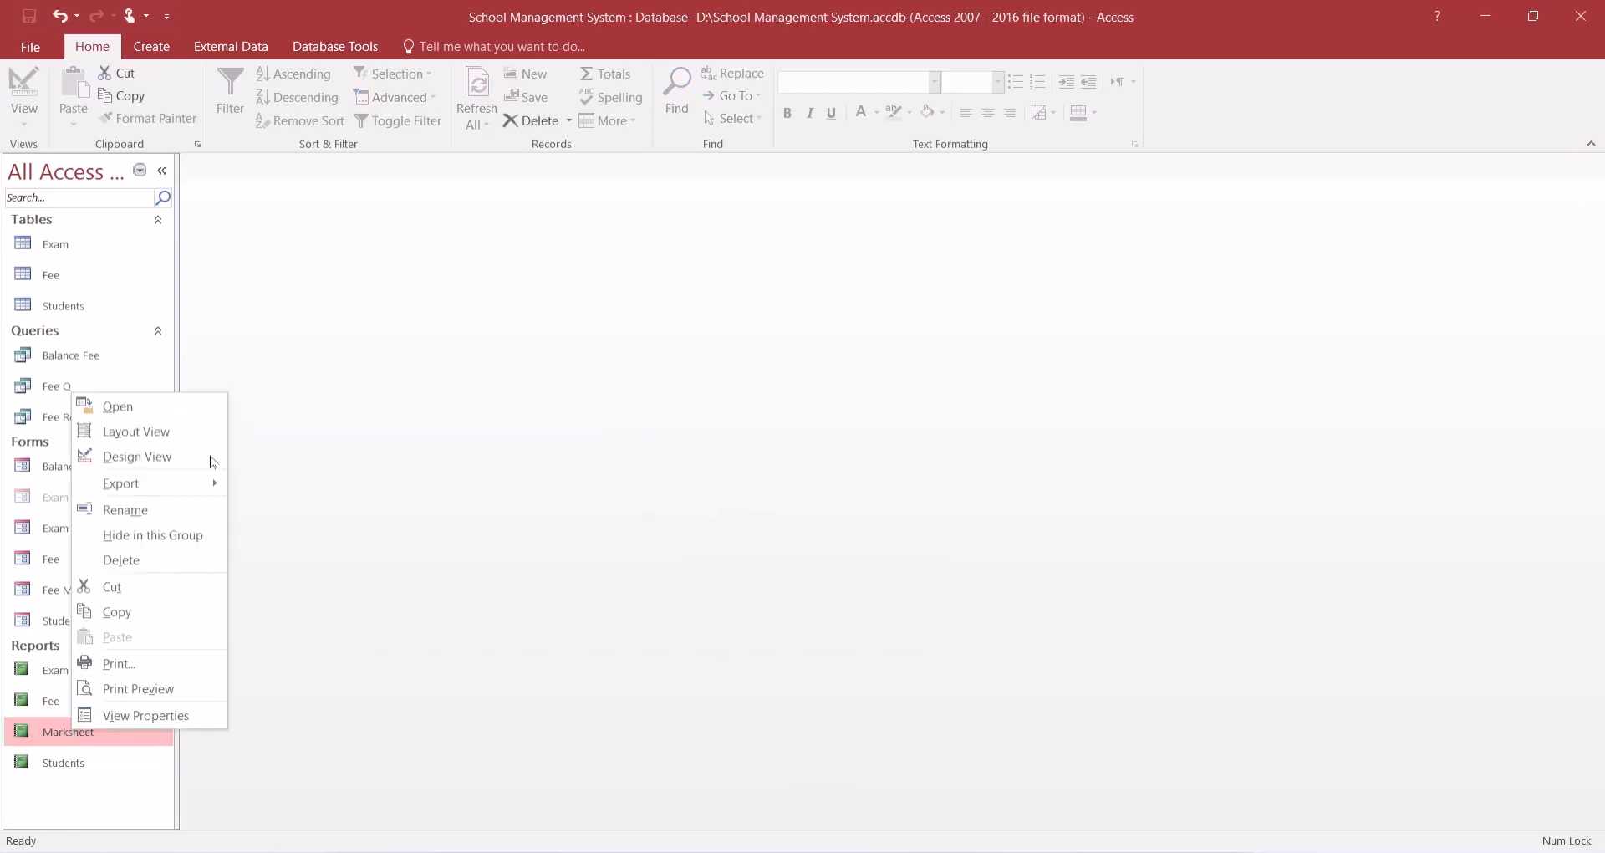
click(137, 456)
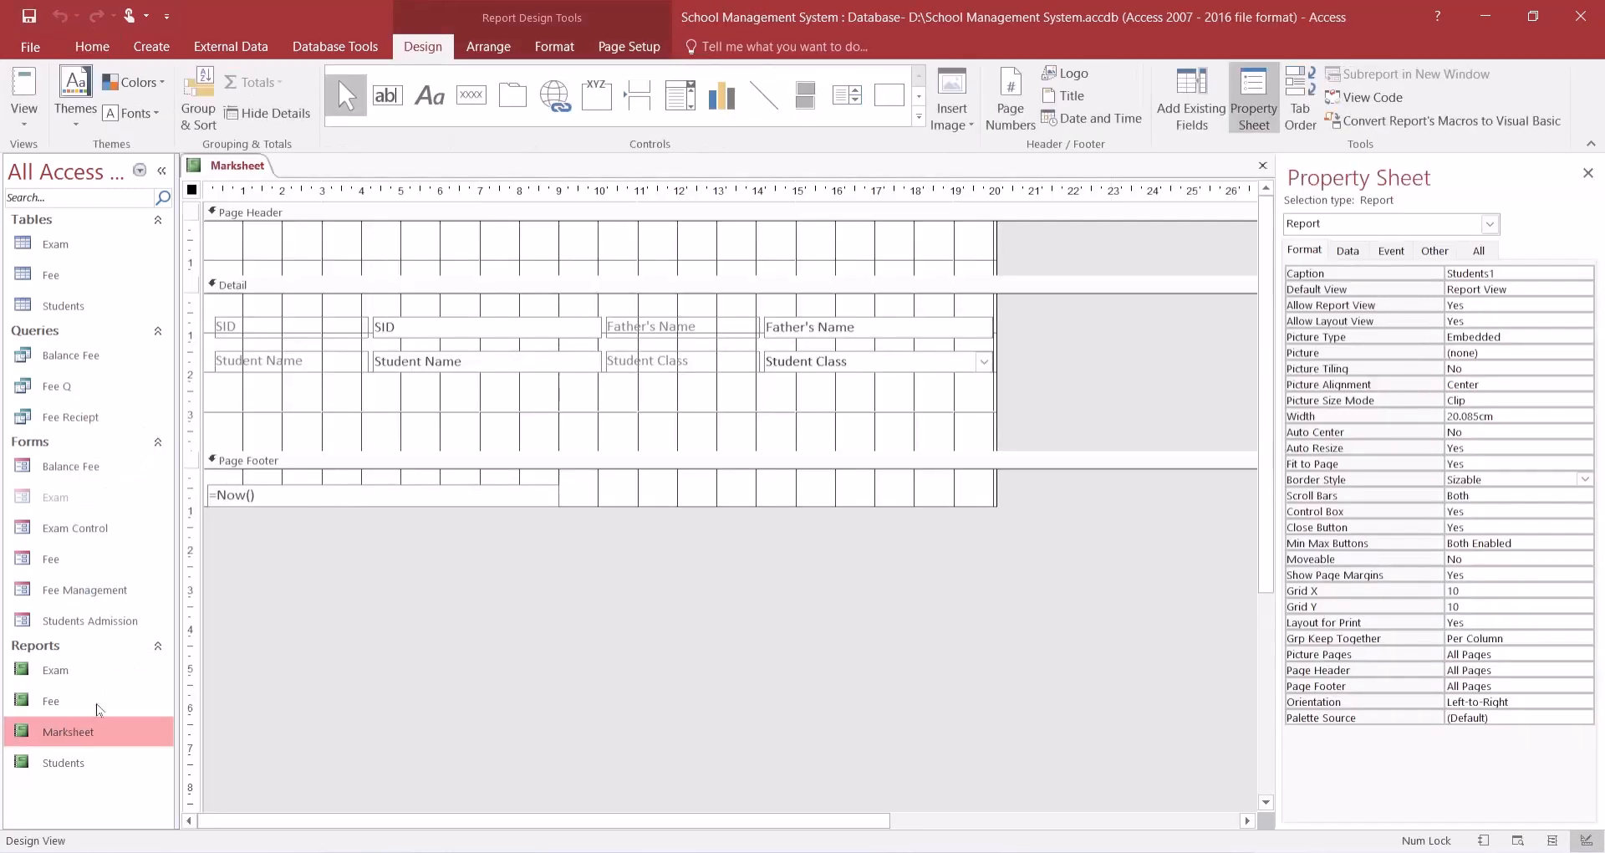
click(28, 679)
drag(29, 679, 221, 384)
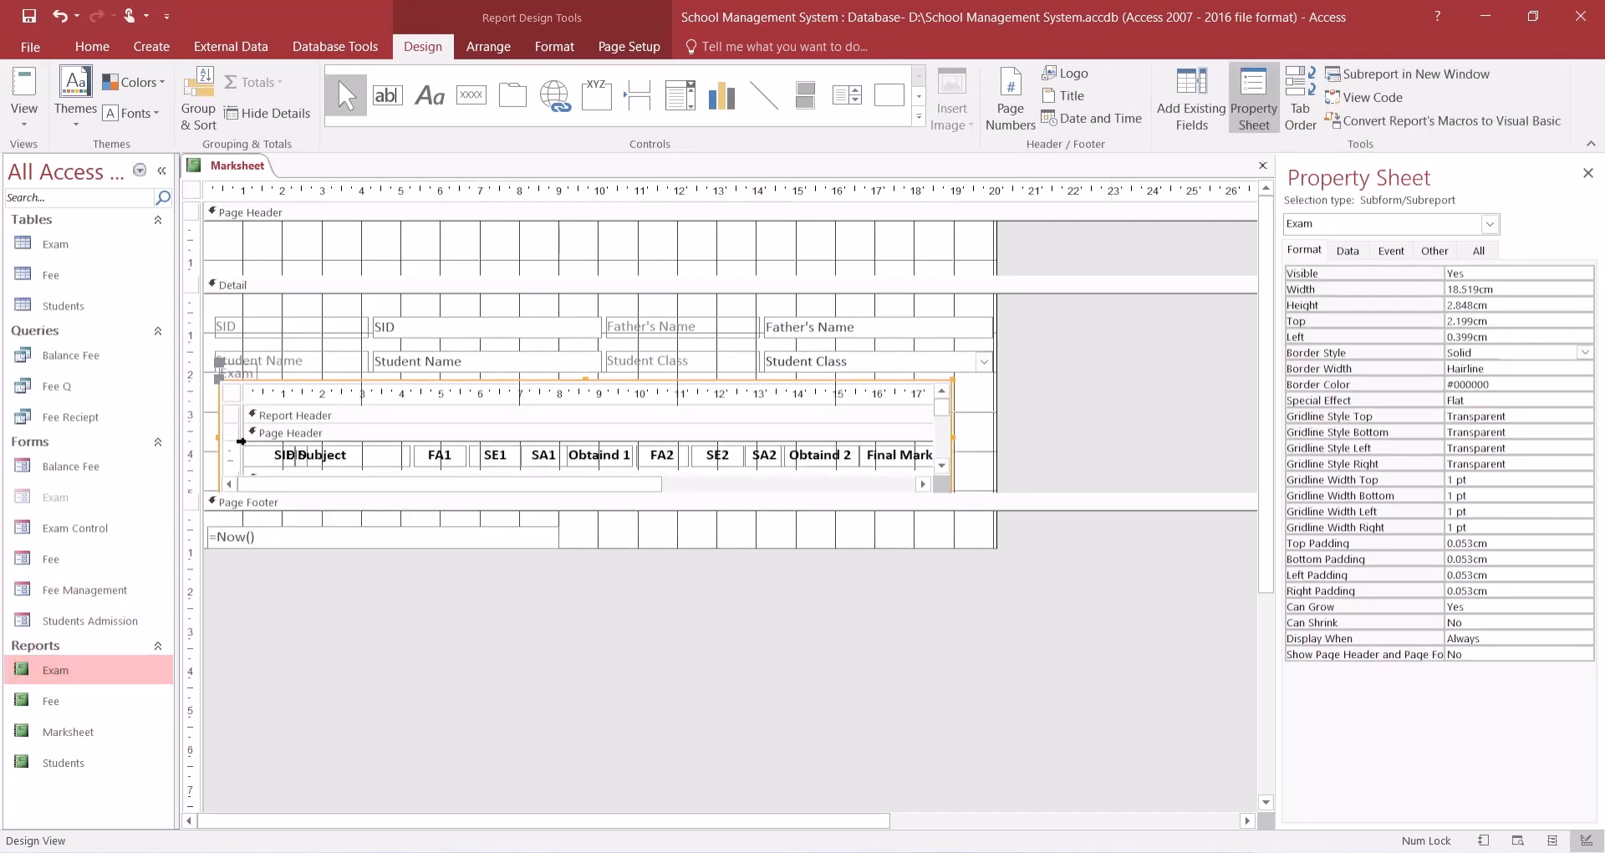
click(228, 374)
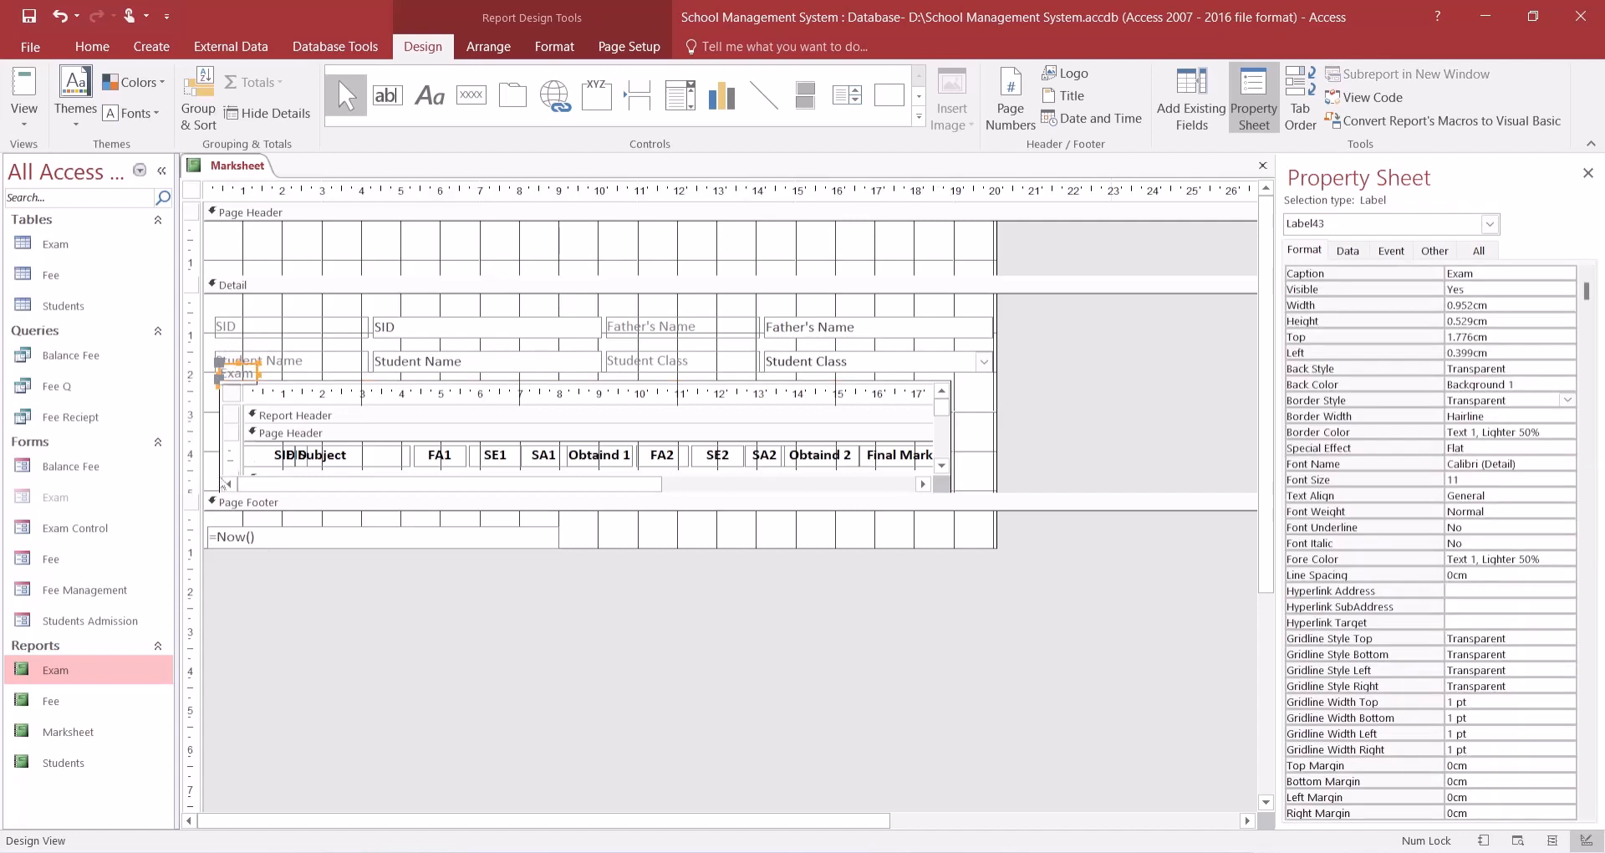
key(Delete)
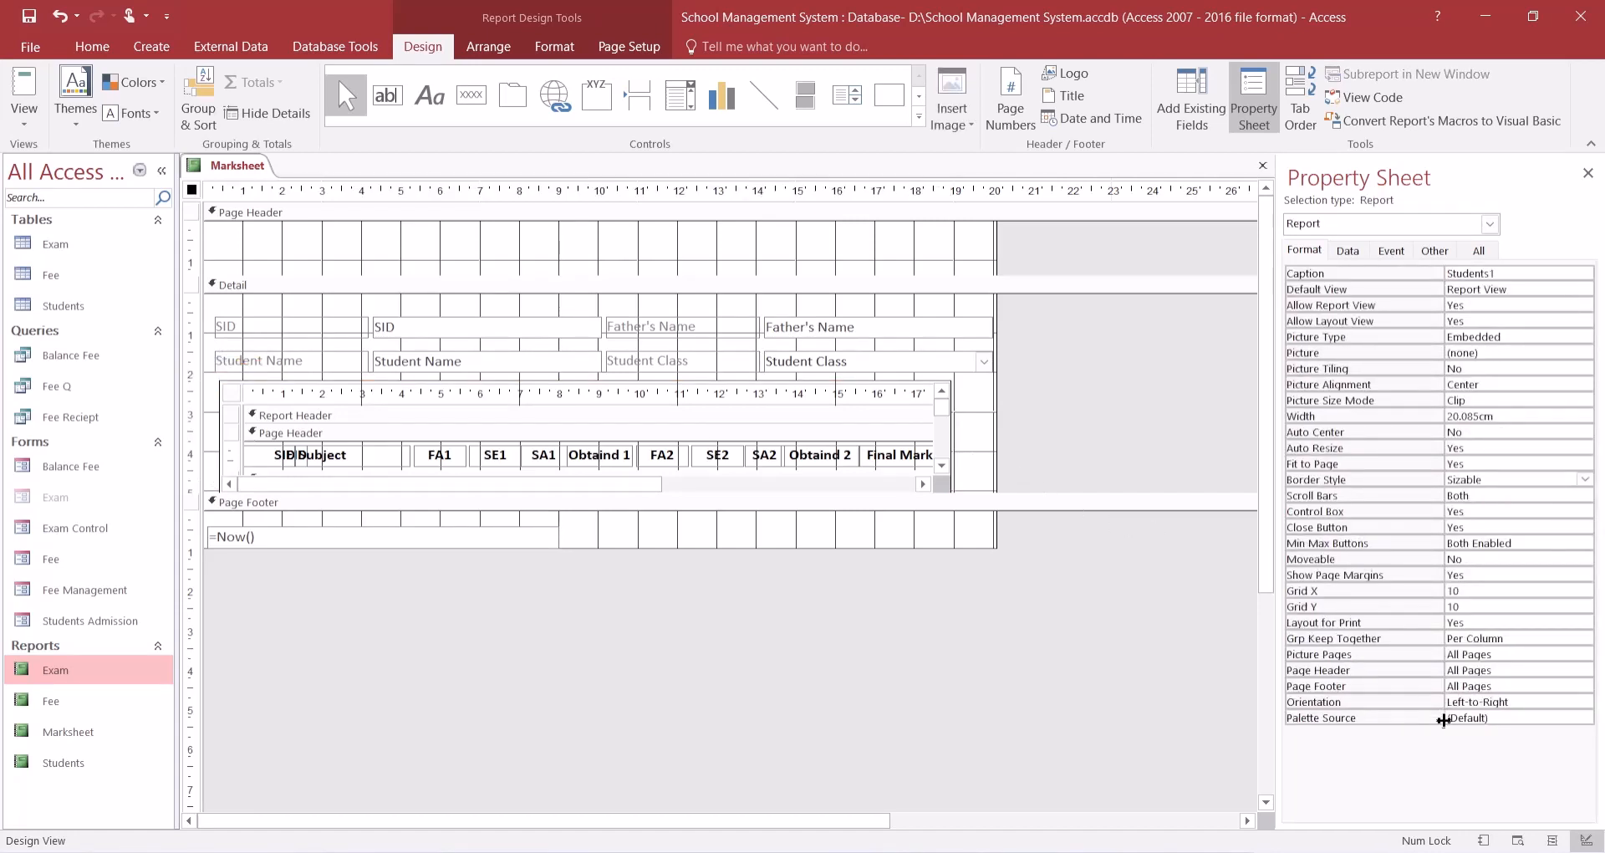
- Show the Marksheet in Report View and examine each student's details, subject marks, Total Marks Obtained and Final Percentage
click(1482, 840)
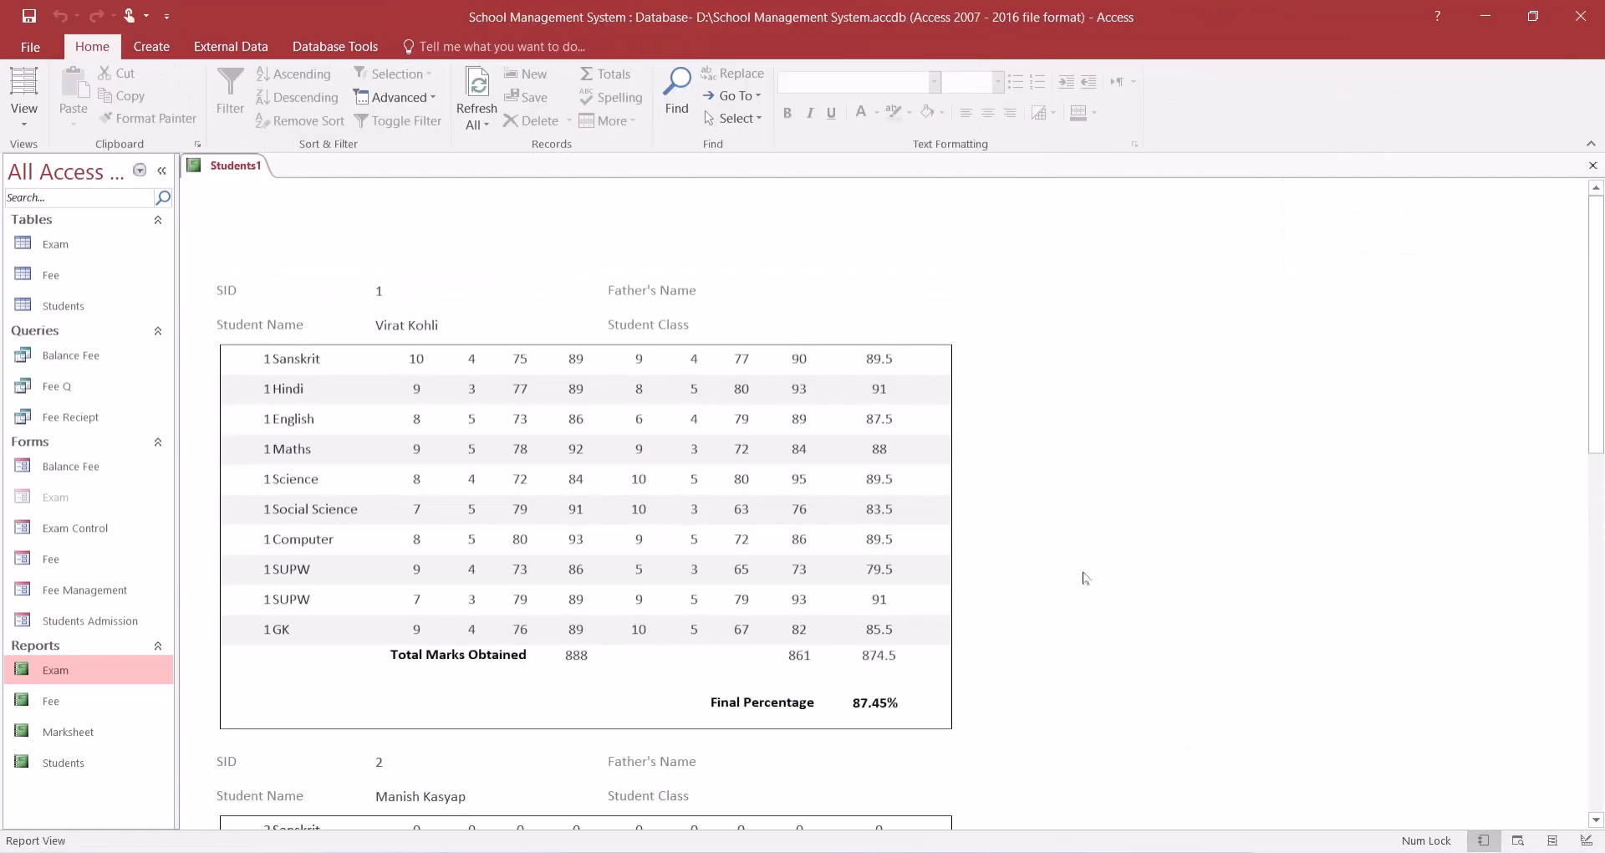
scroll(951, 611, down, 3)
scroll(617, 700, up, 1)
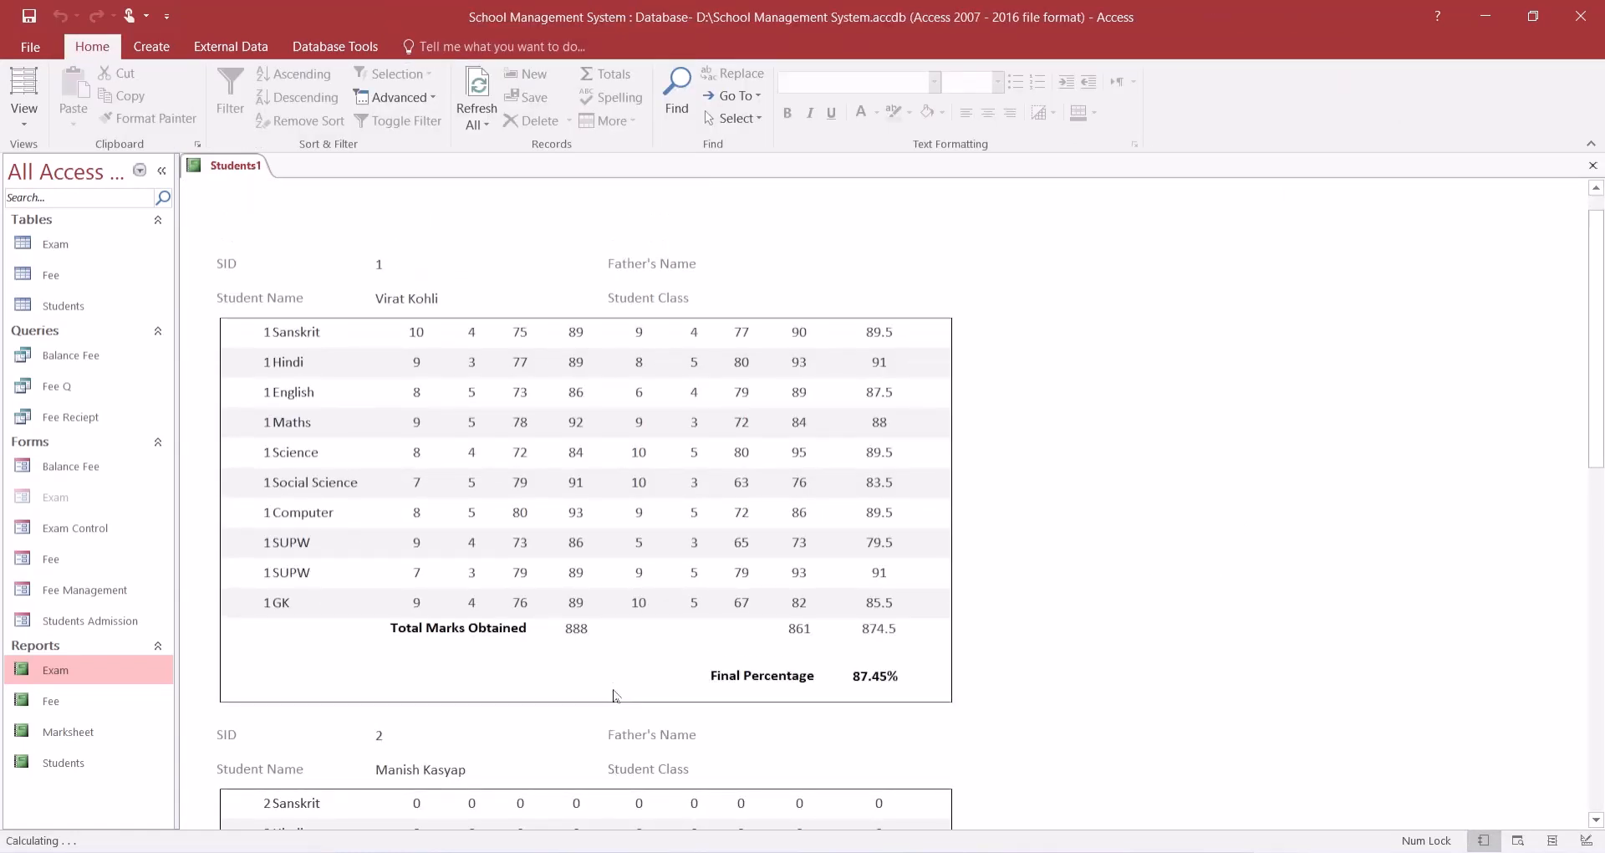
scroll(614, 695, up, 1)
scroll(439, 552, down, 4)
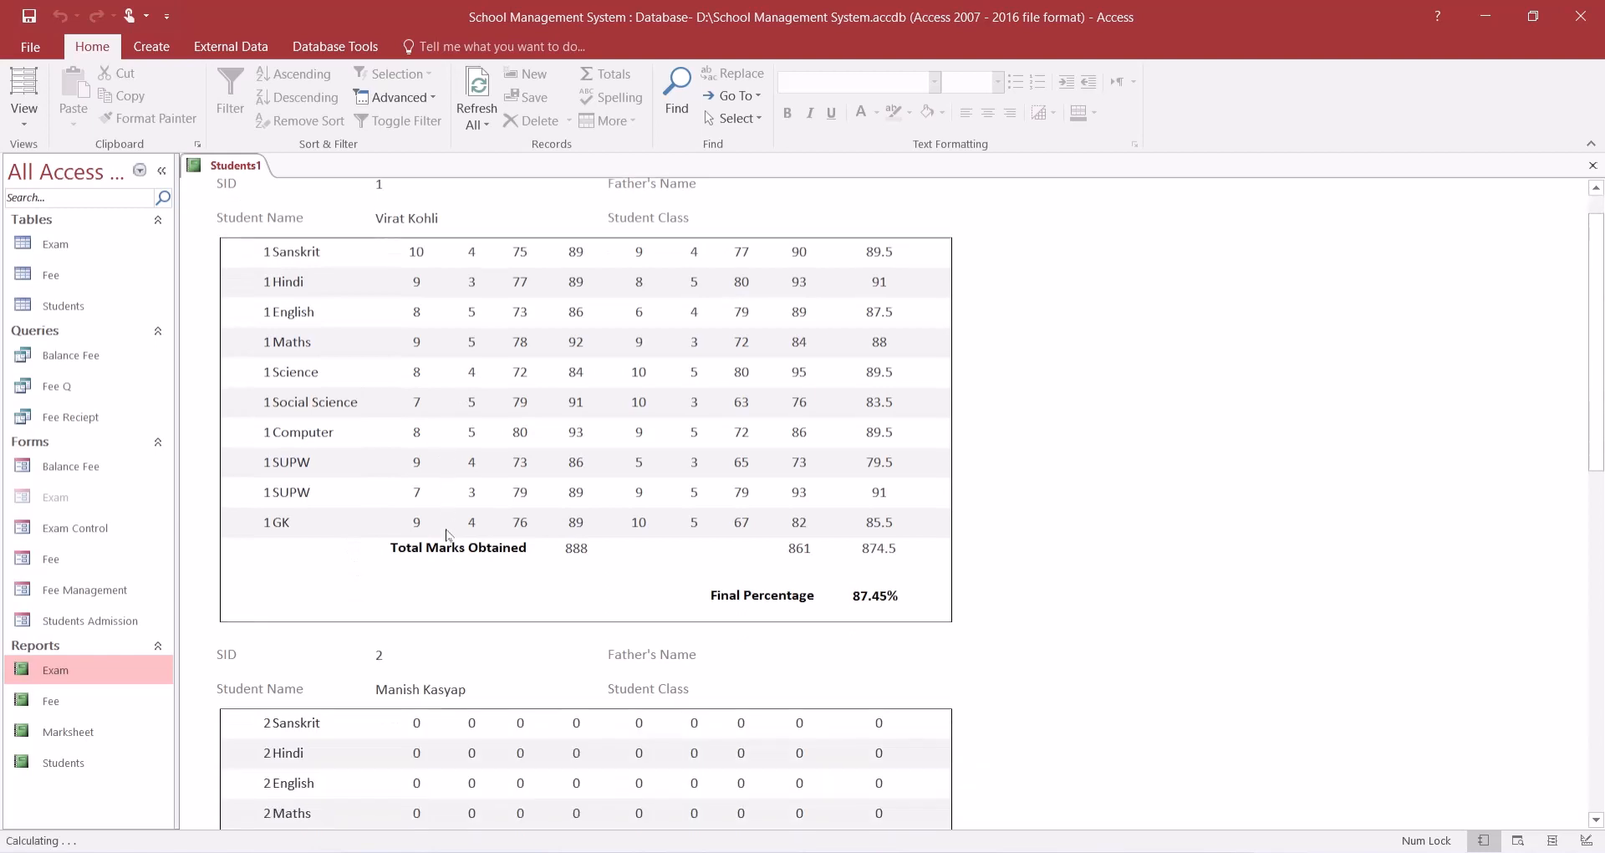
scroll(447, 536, down, 4)
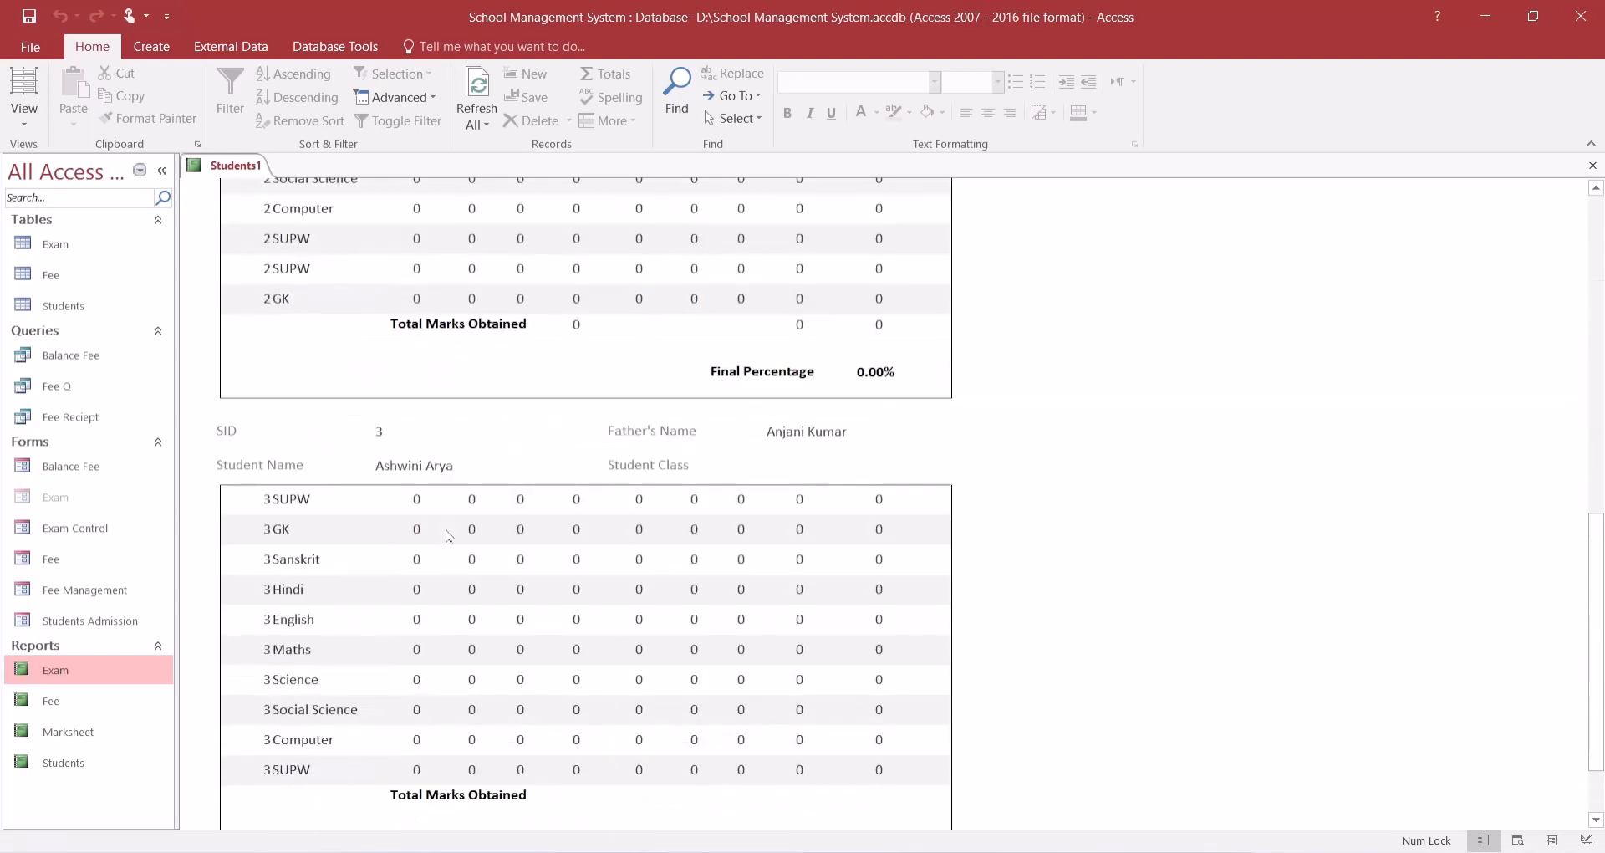
scroll(447, 535, up, 4)
scroll(448, 535, up, 5)
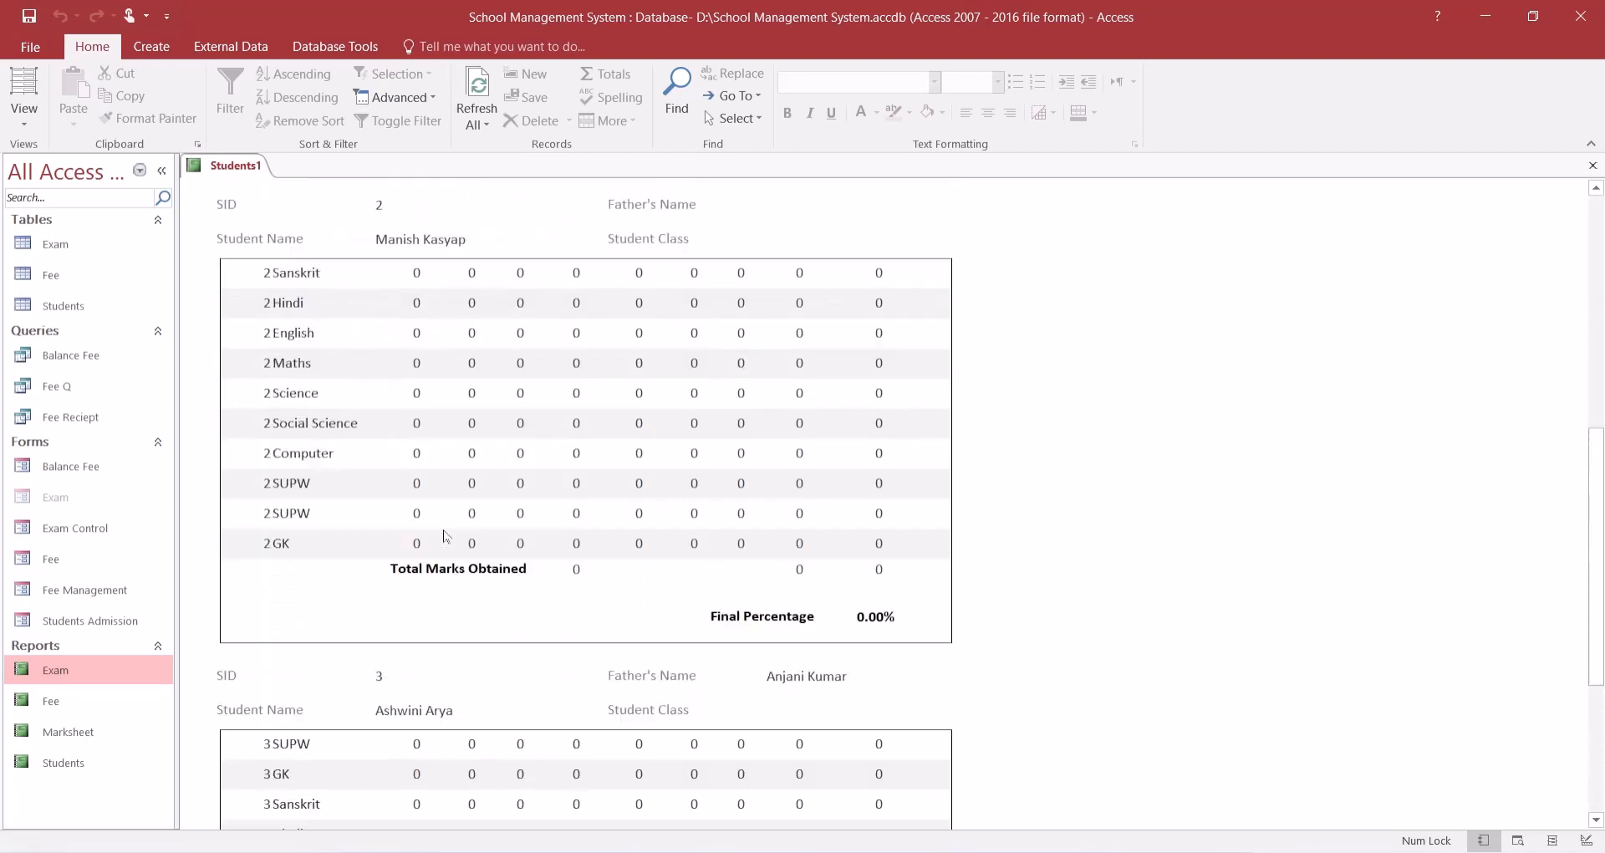
scroll(438, 540, down, 4)
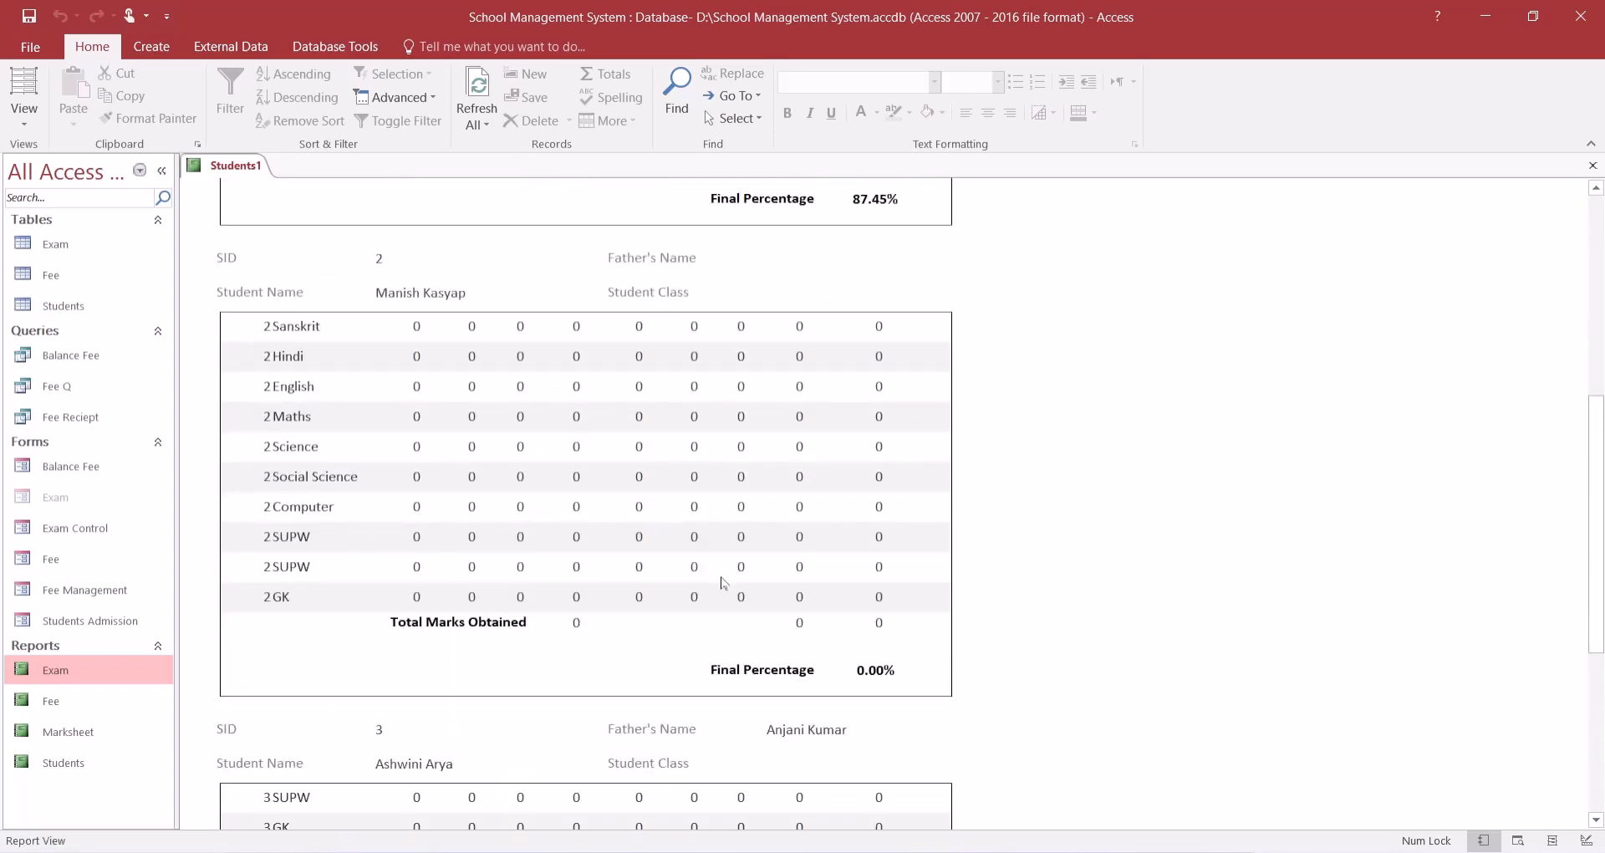
click(724, 578)
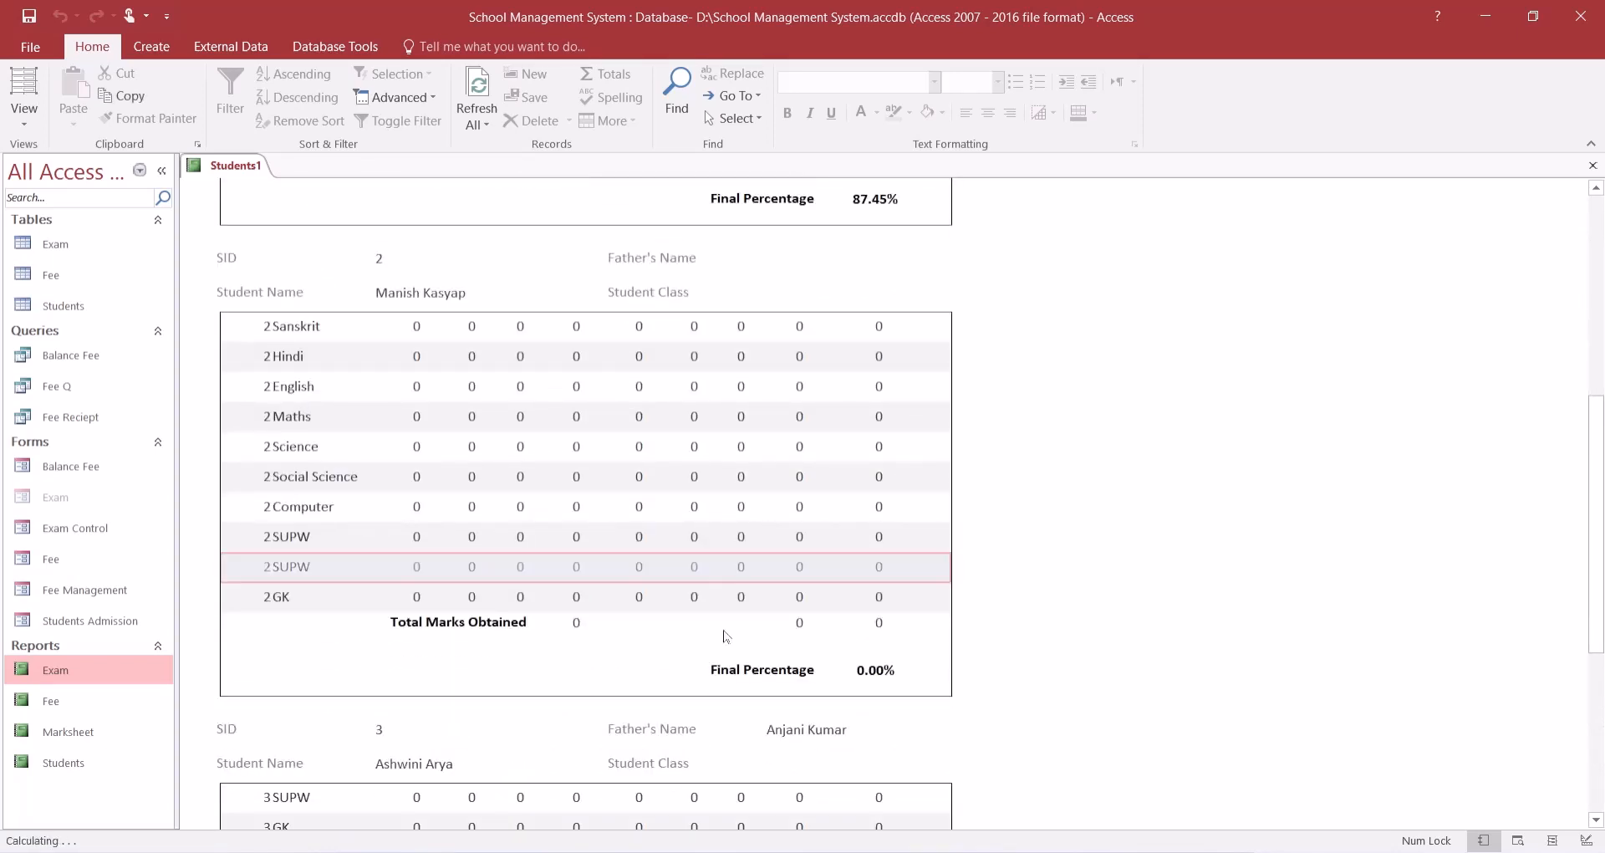
click(880, 670)
scroll(843, 722, down, 5)
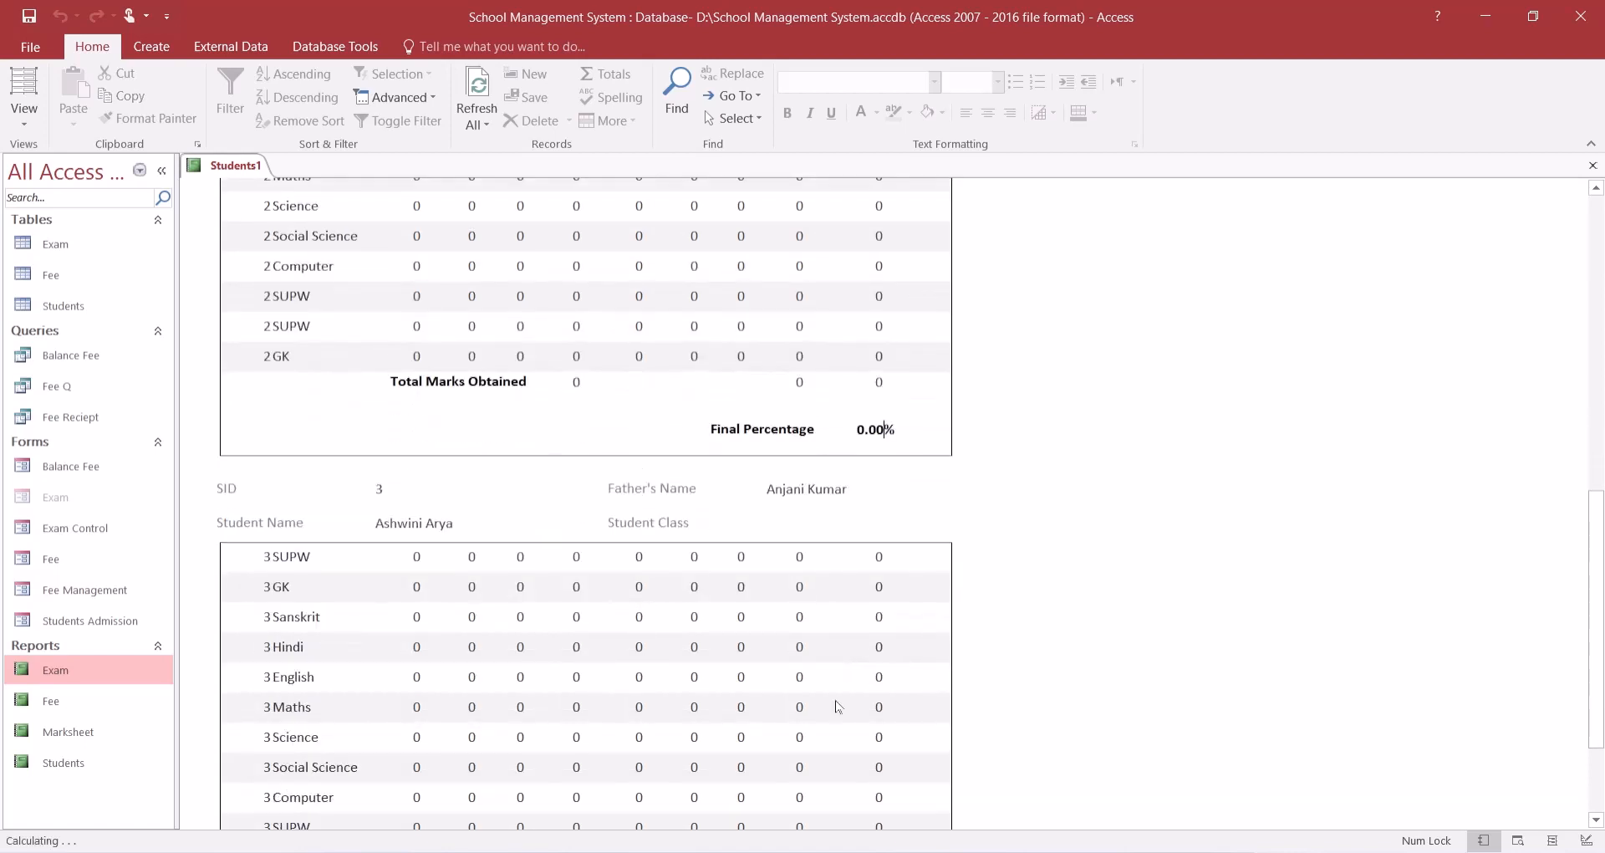
click(883, 706)
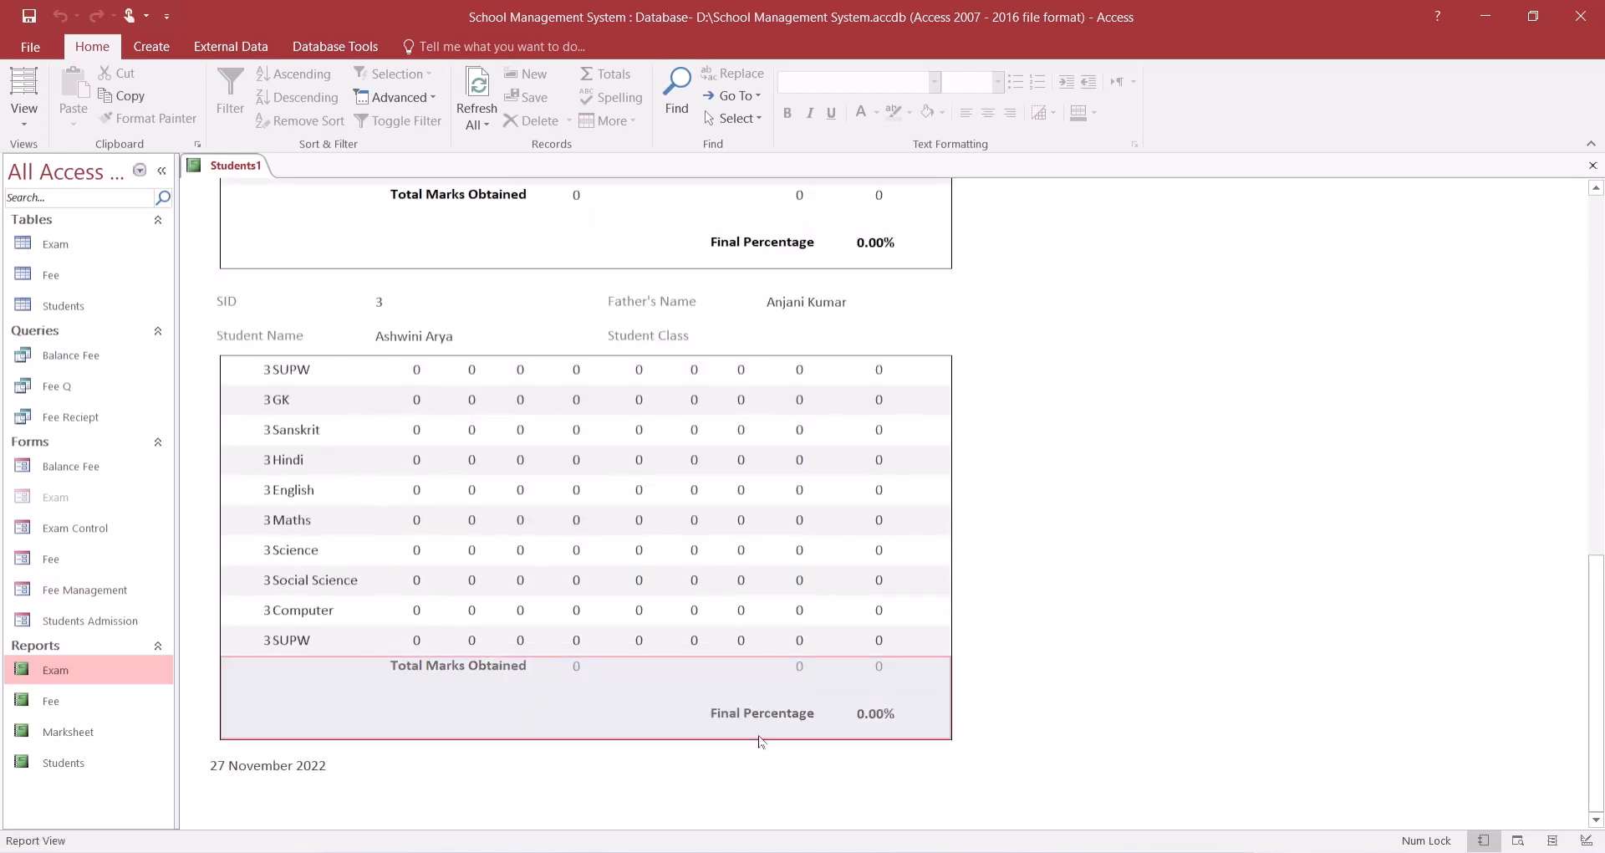
click(878, 549)
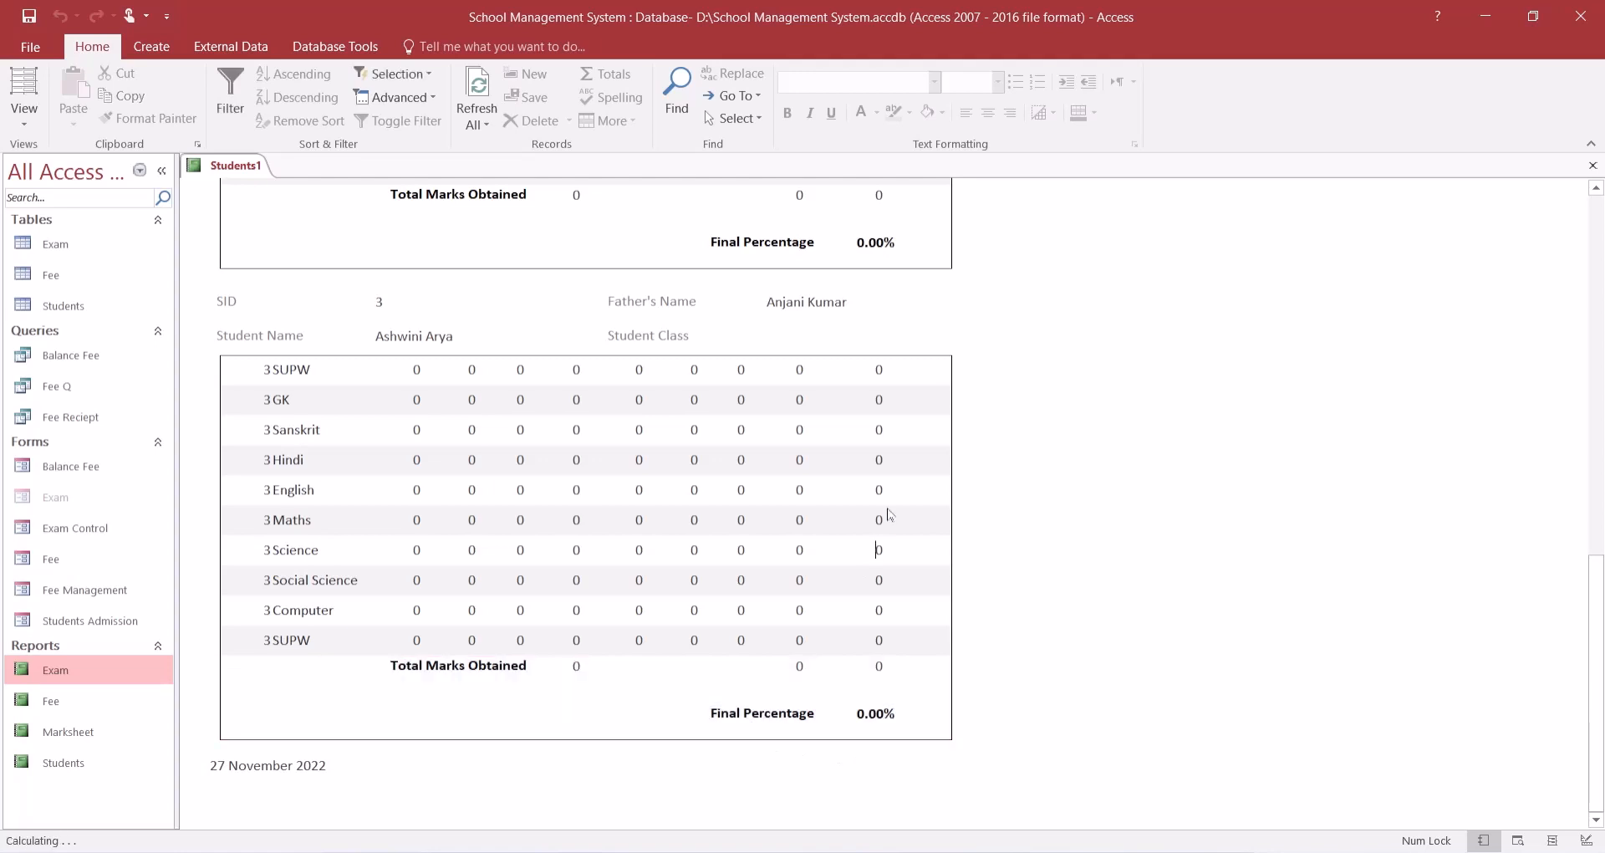
scroll(892, 498, up, 1)
scroll(892, 499, up, 7)
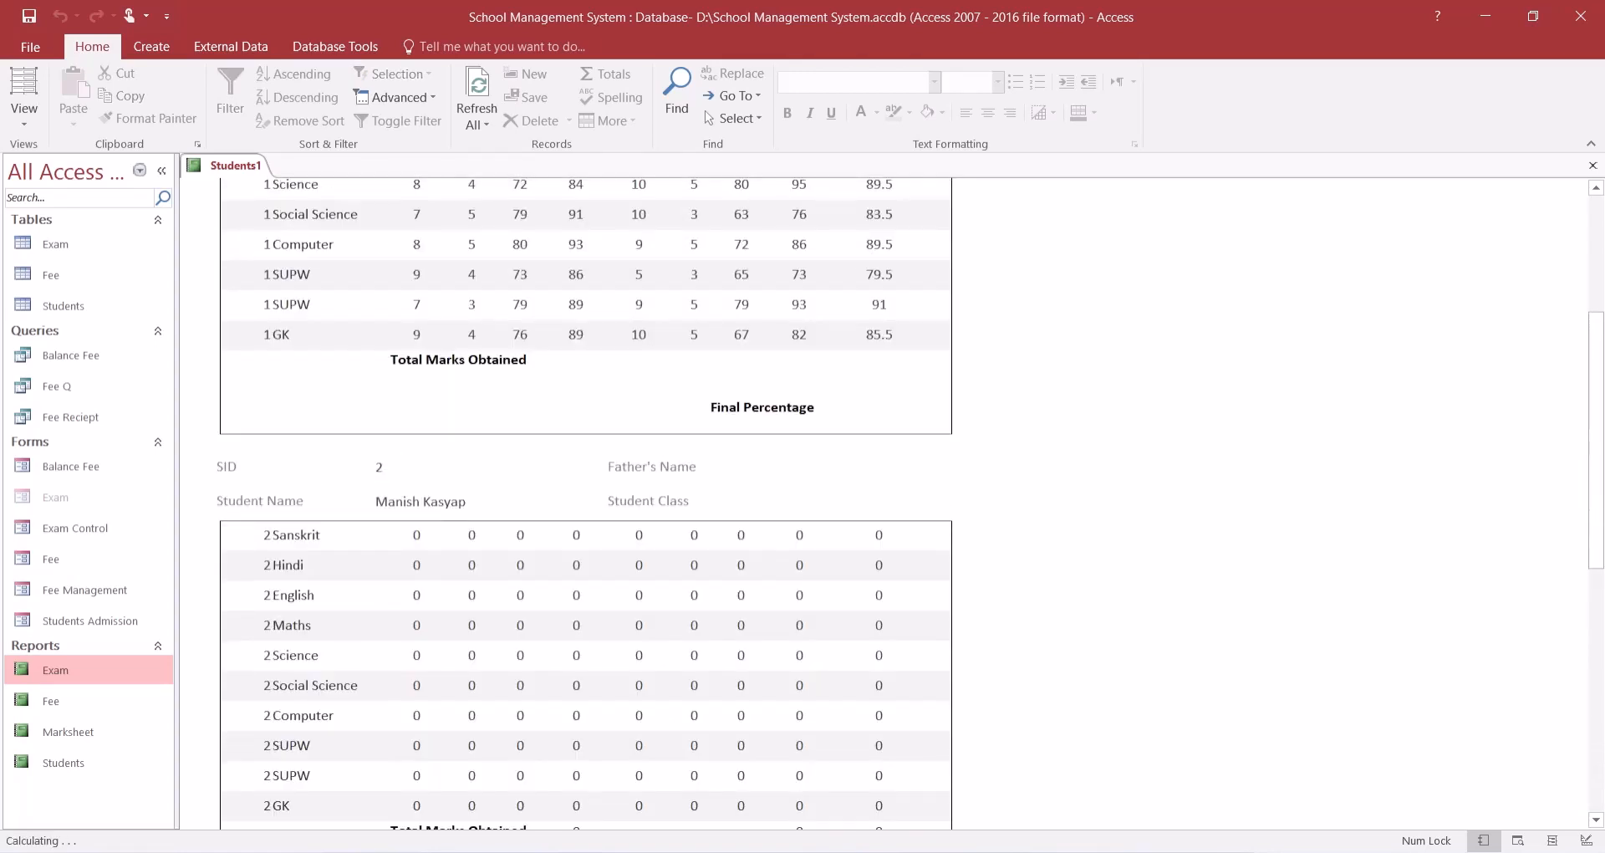
scroll(1594, 374, up, 4)
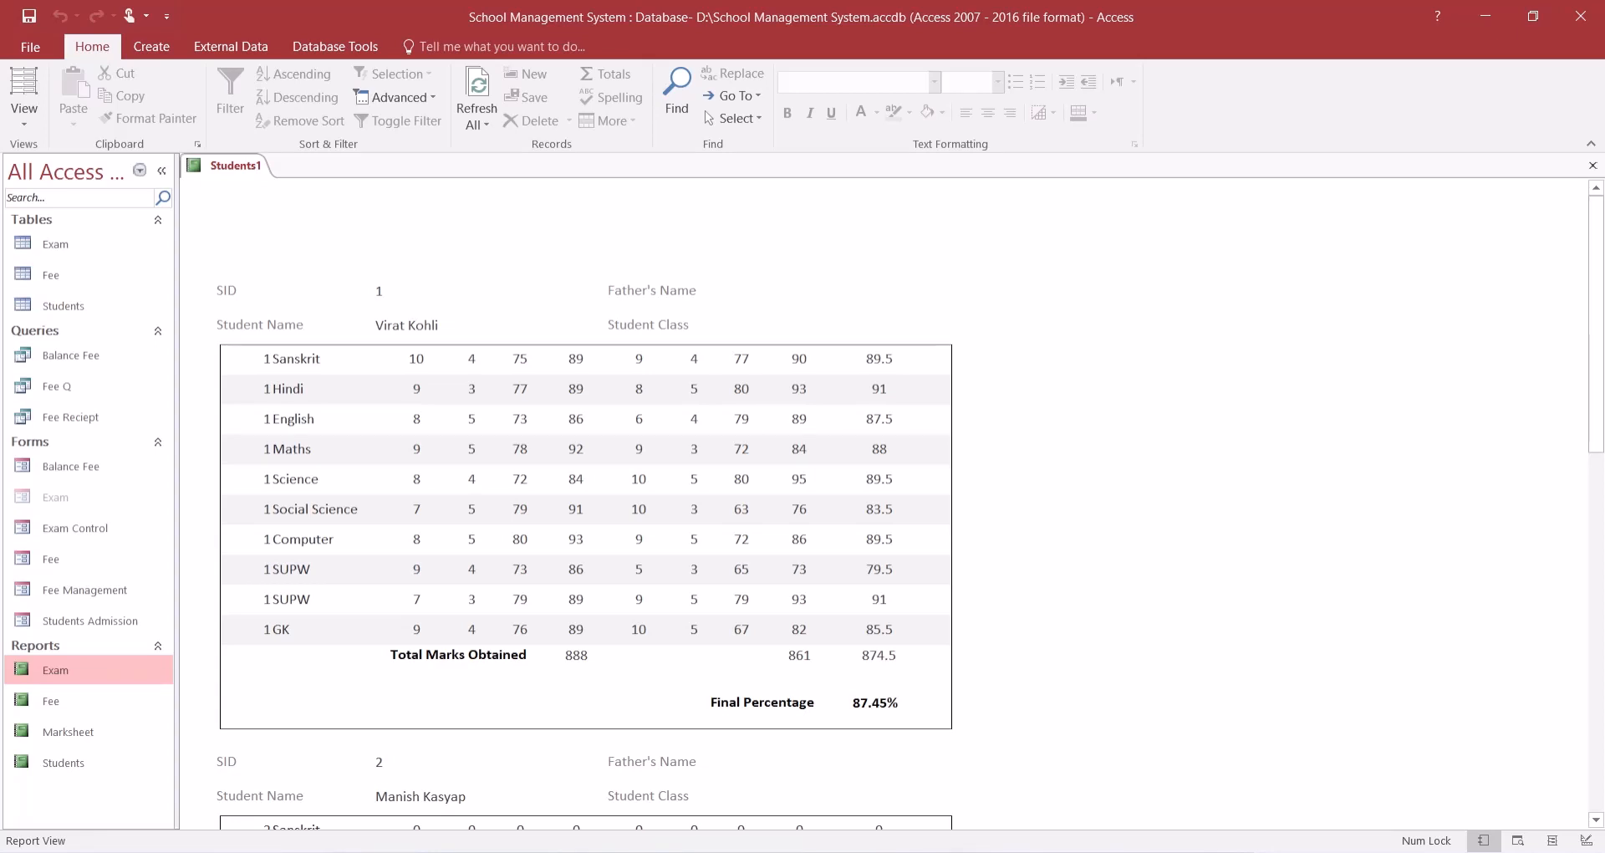
scroll(886, 502, down, 1)
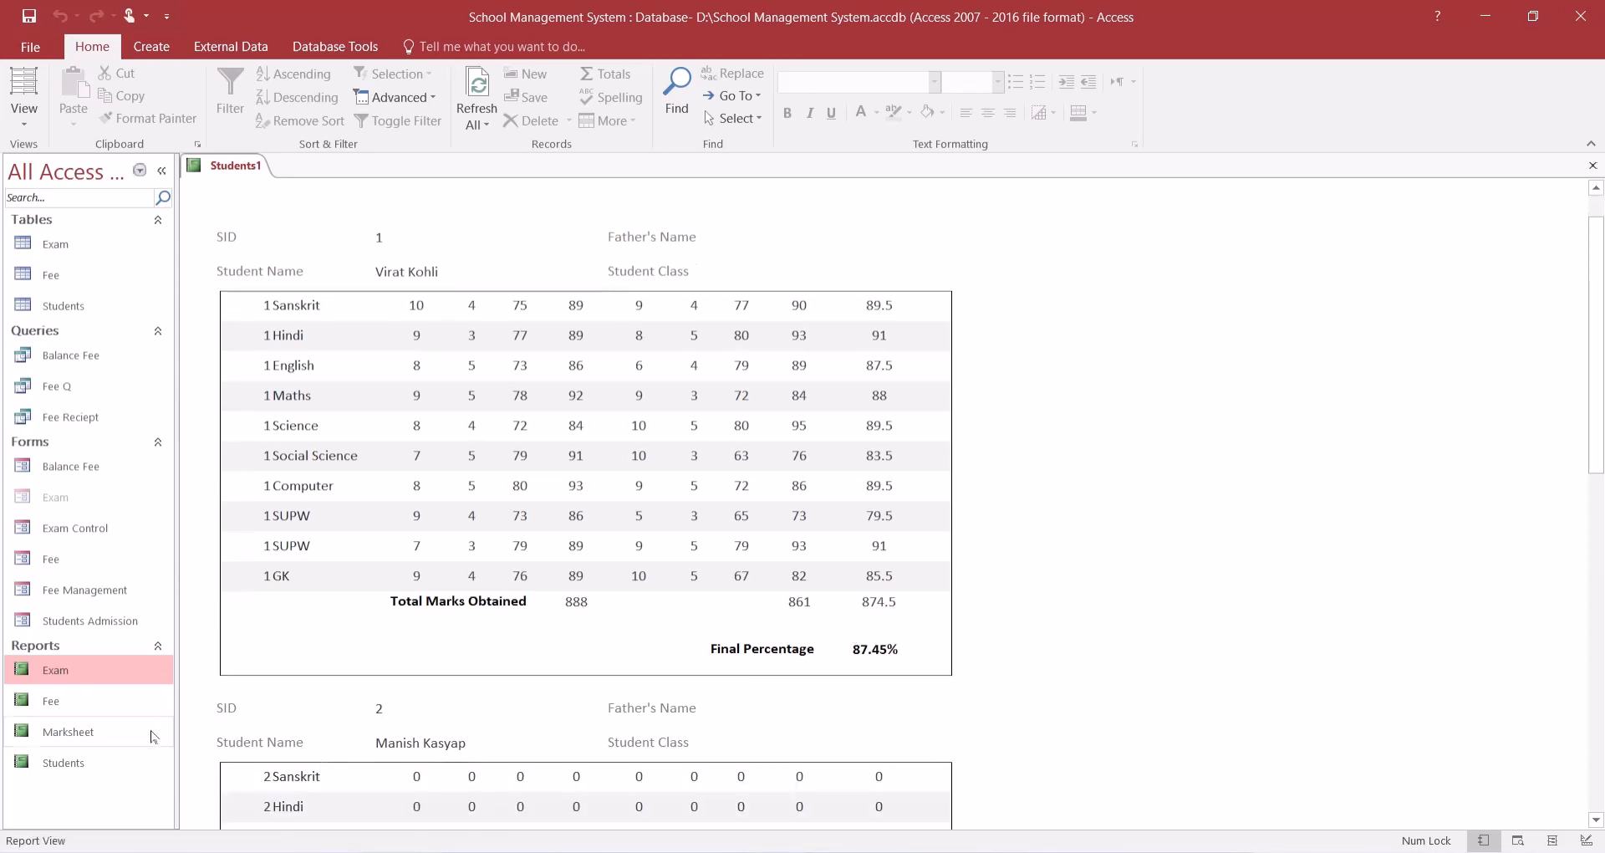
scroll(698, 565, down, 1)
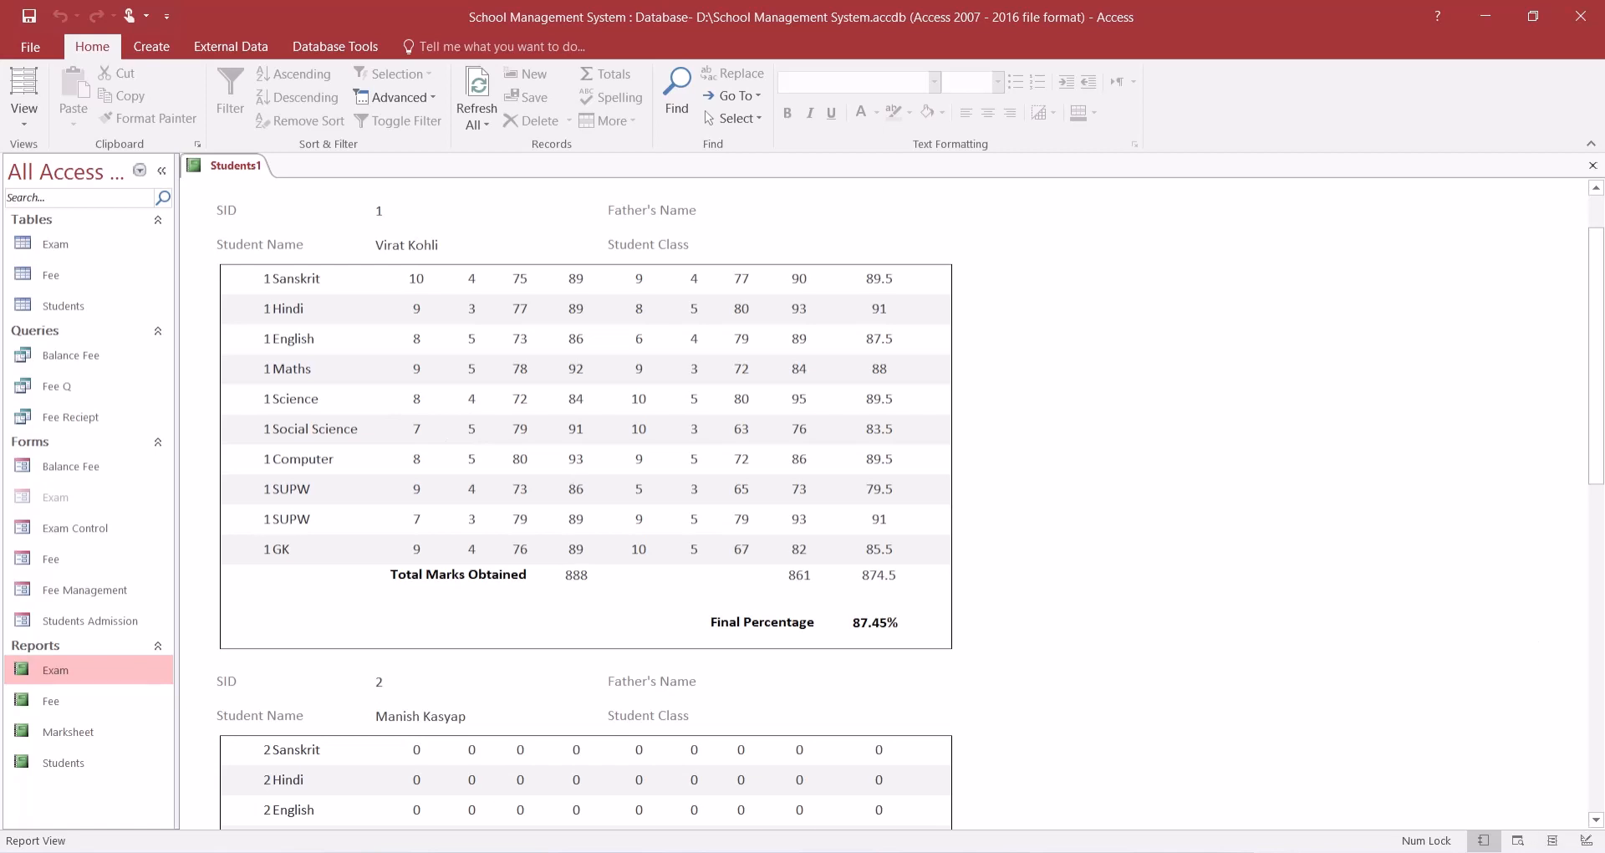
click(1586, 840)
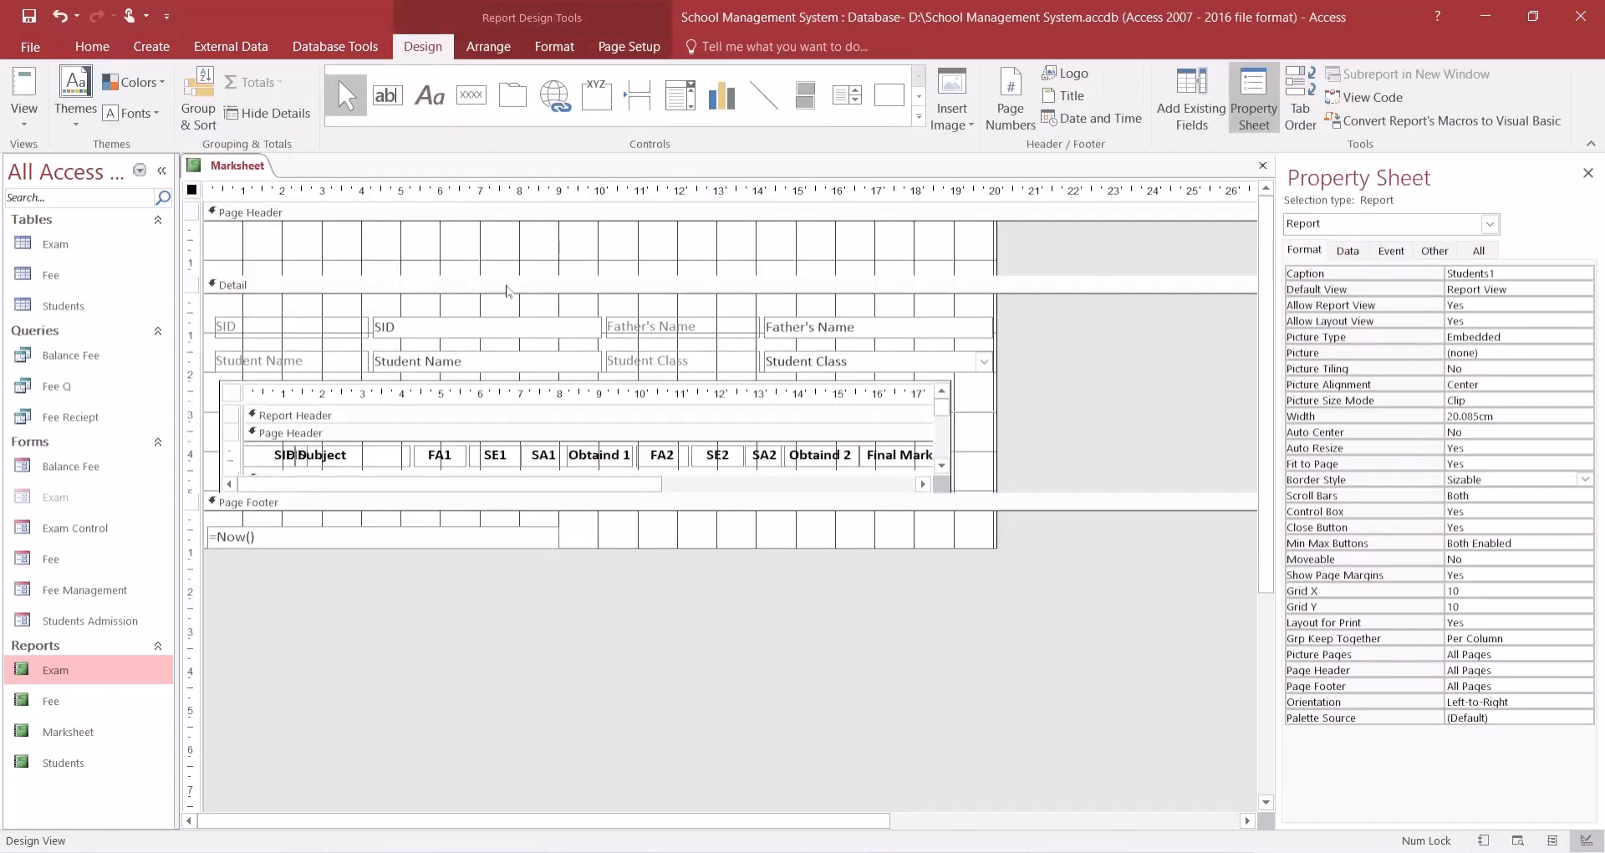
click(1356, 251)
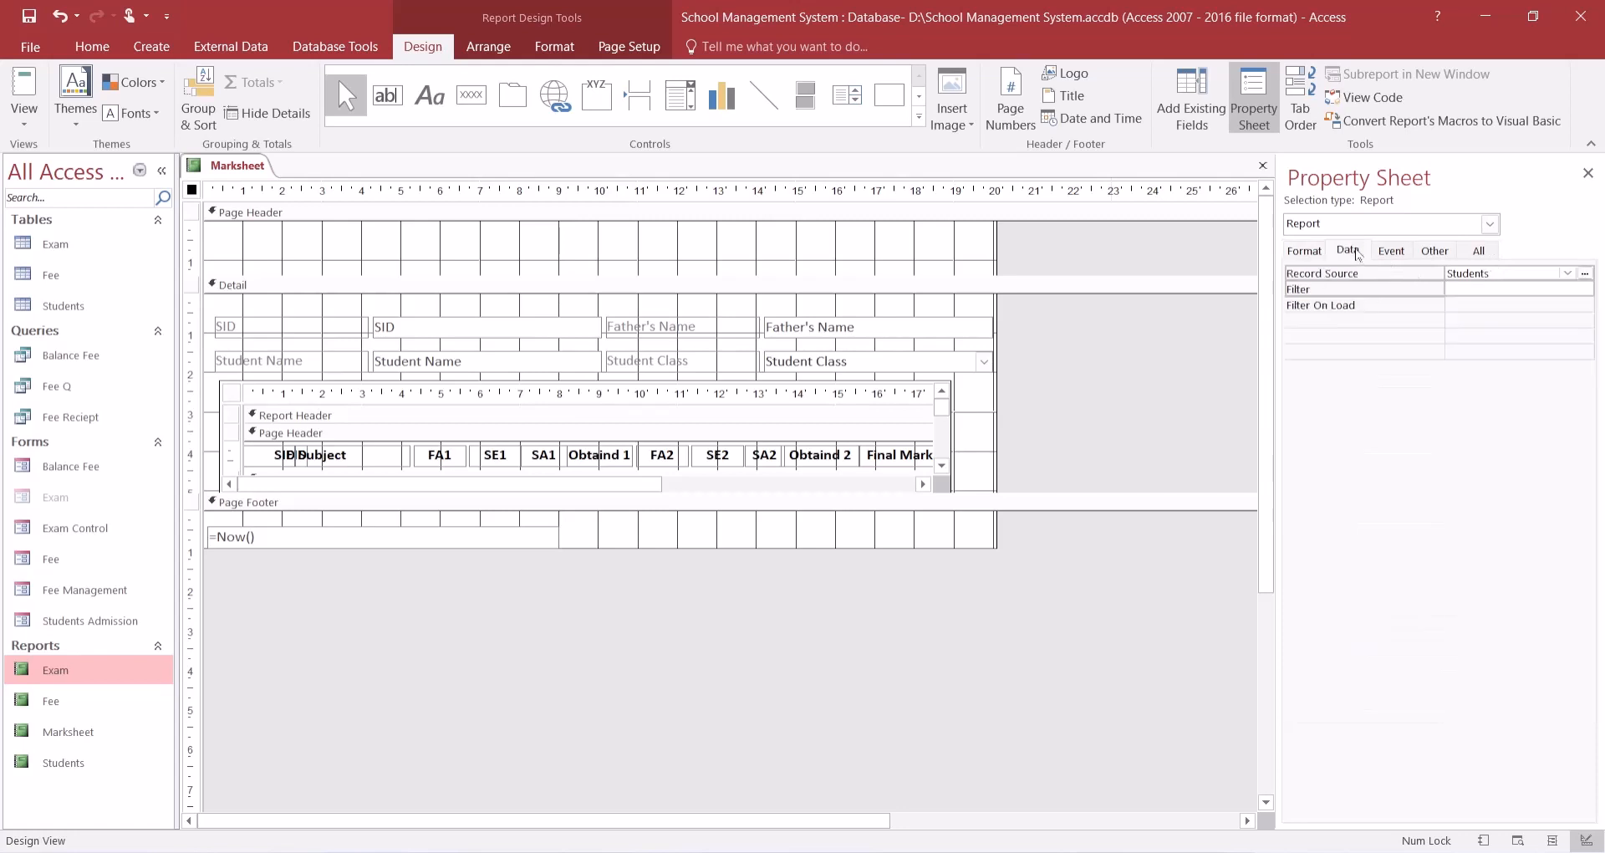
click(1586, 276)
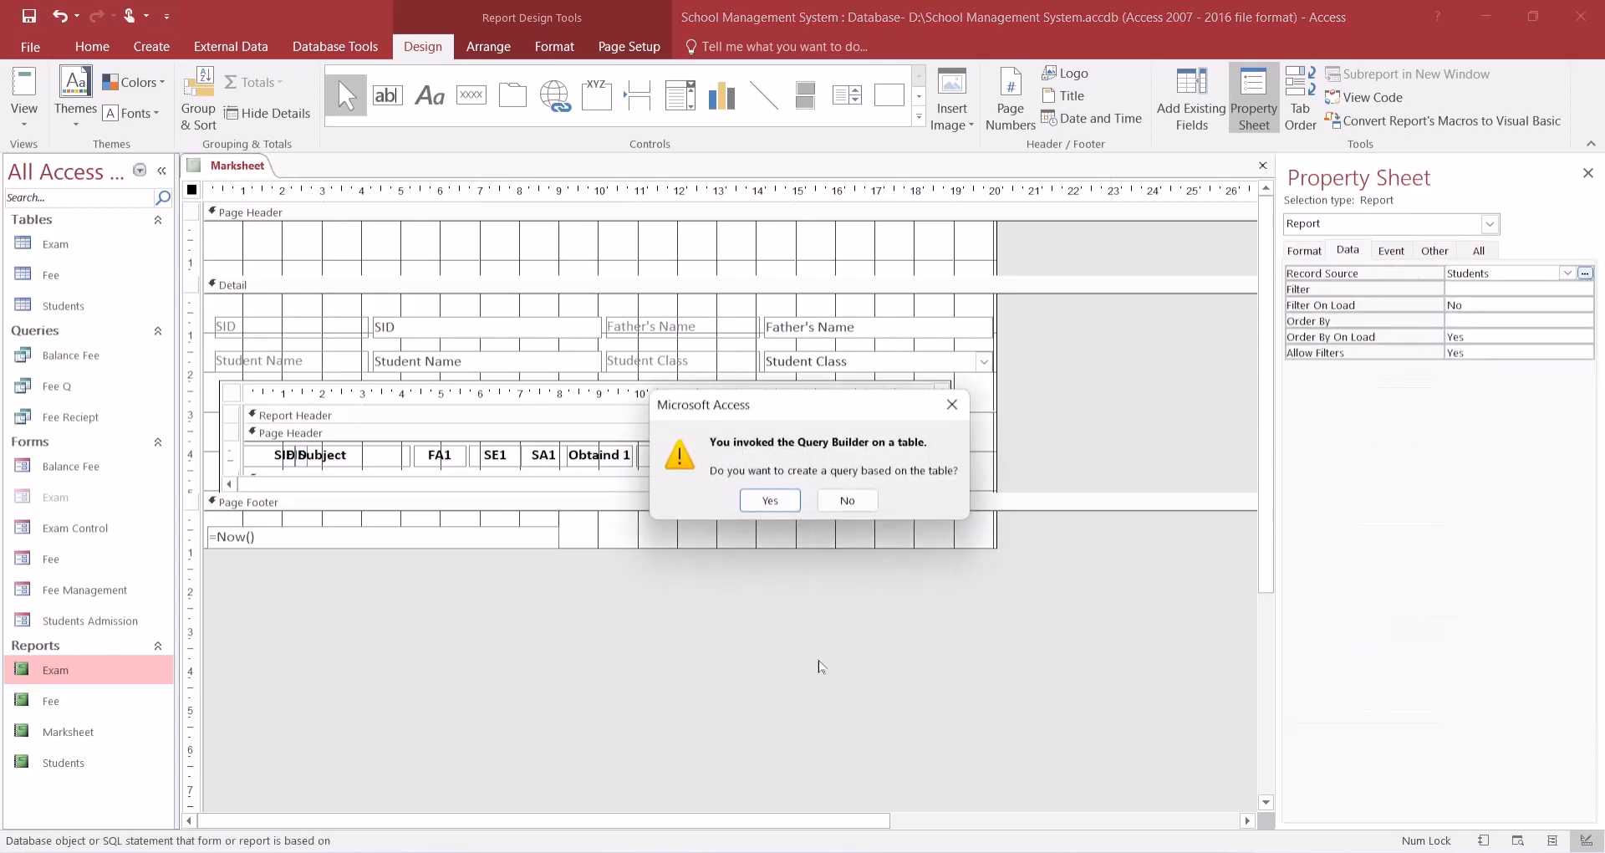
click(764, 502)
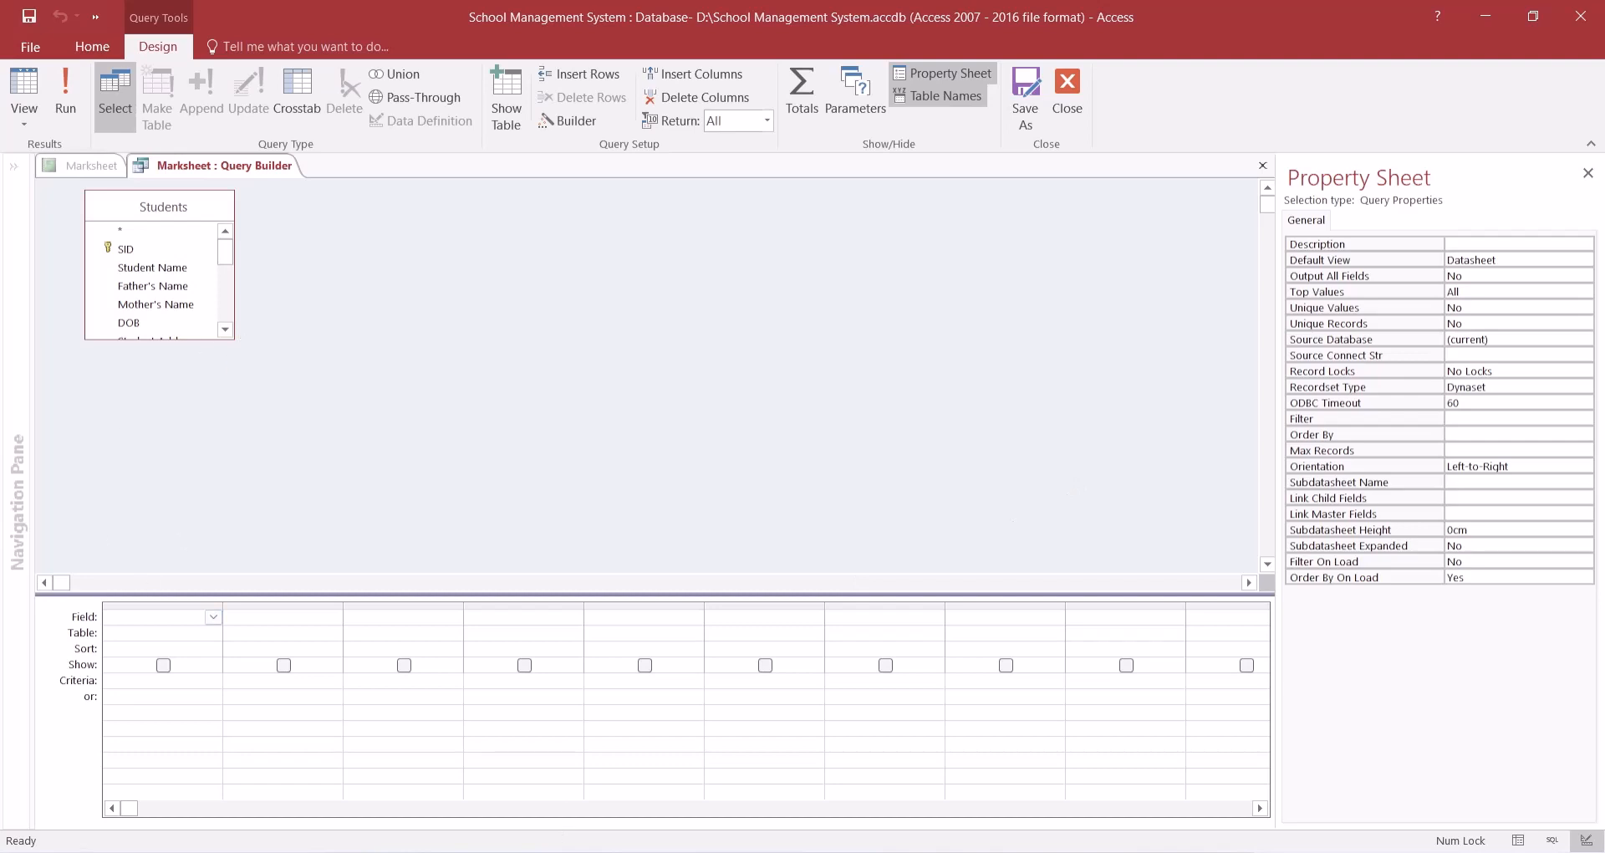
click(113, 680)
click(1067, 96)
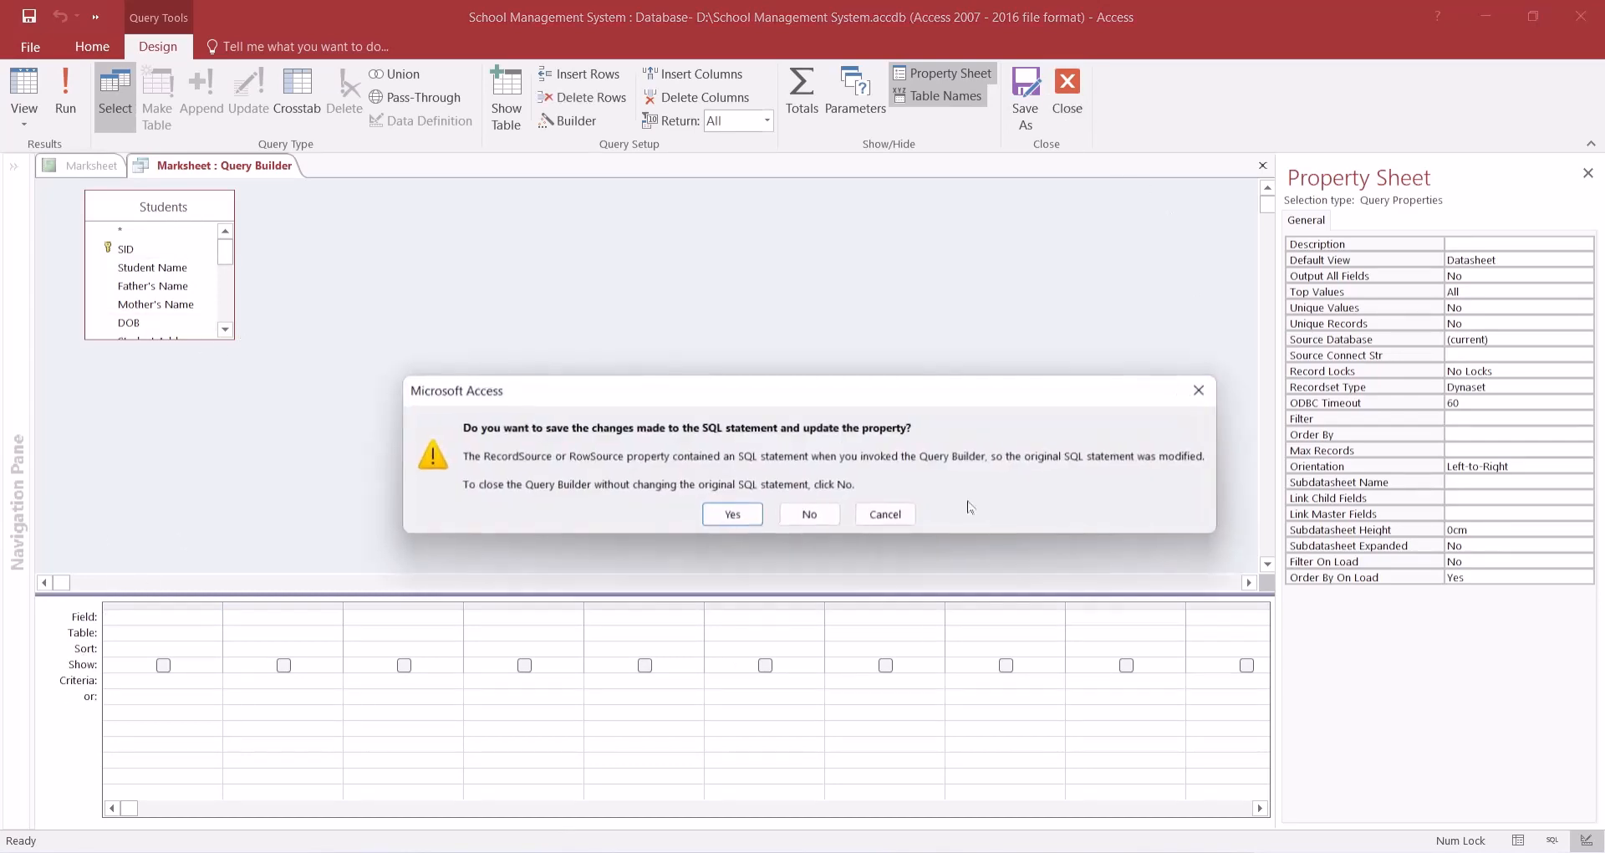
click(815, 519)
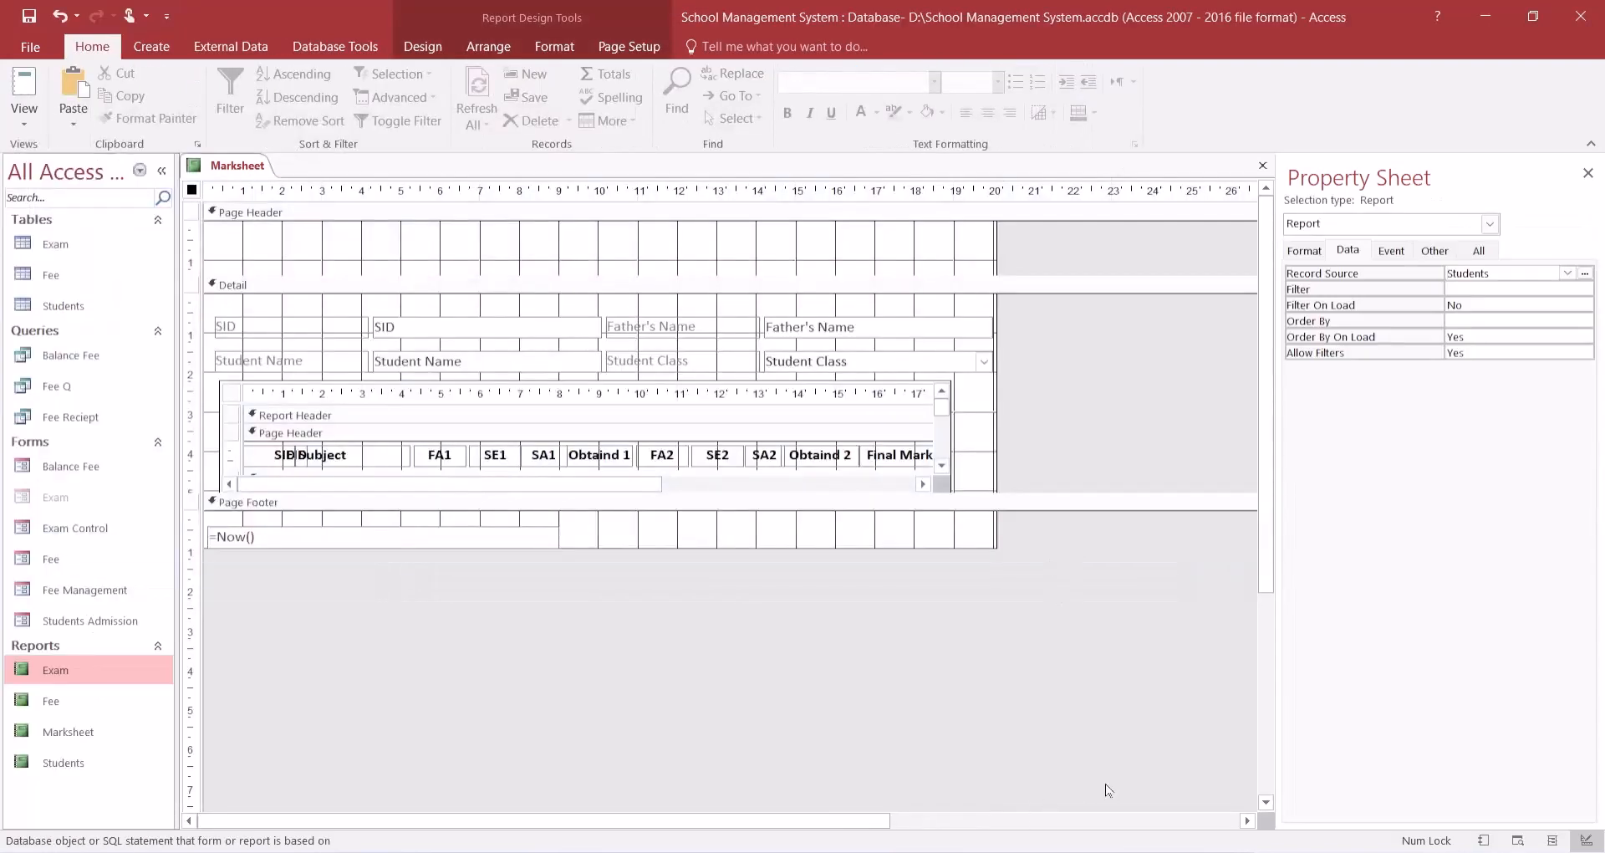
- Close the Marksheet report saving its design changes, and reopen it from the Reports list
click(1262, 164)
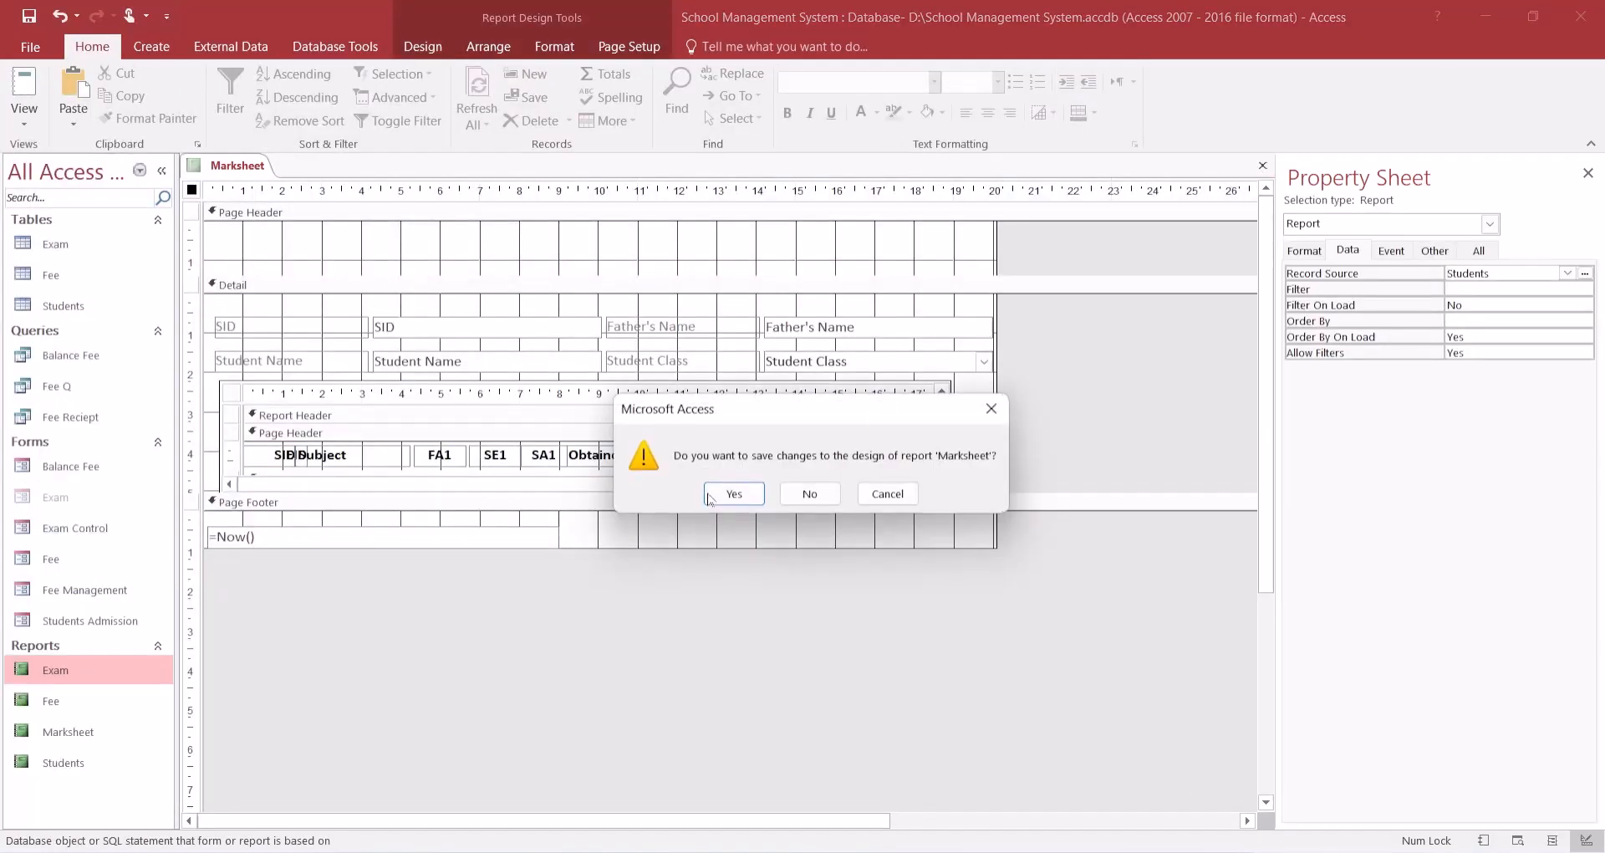
click(729, 492)
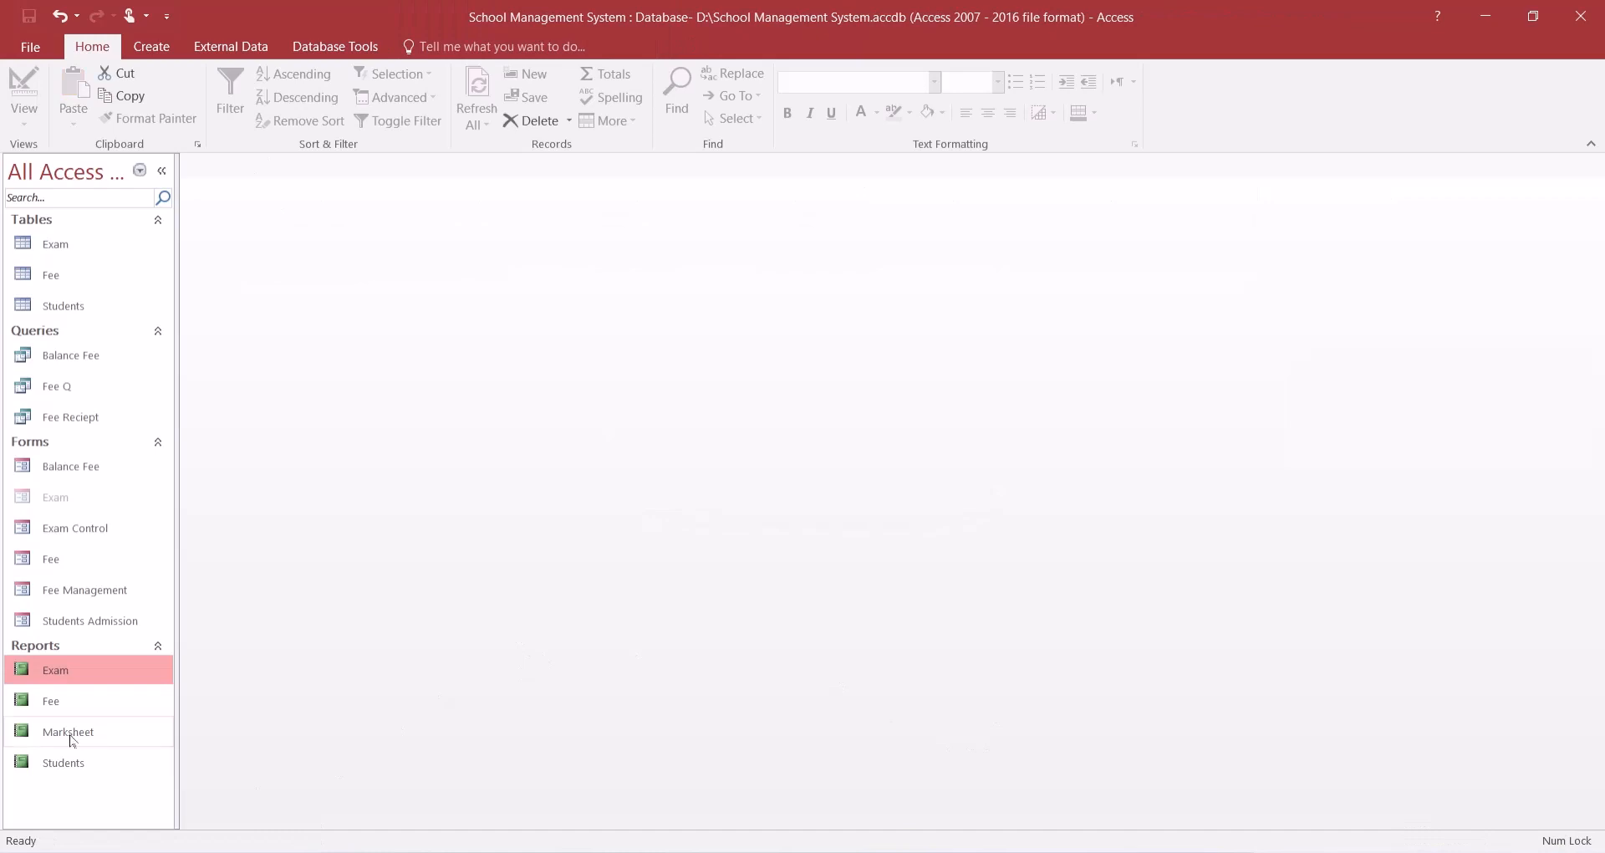
double_click(50, 734)
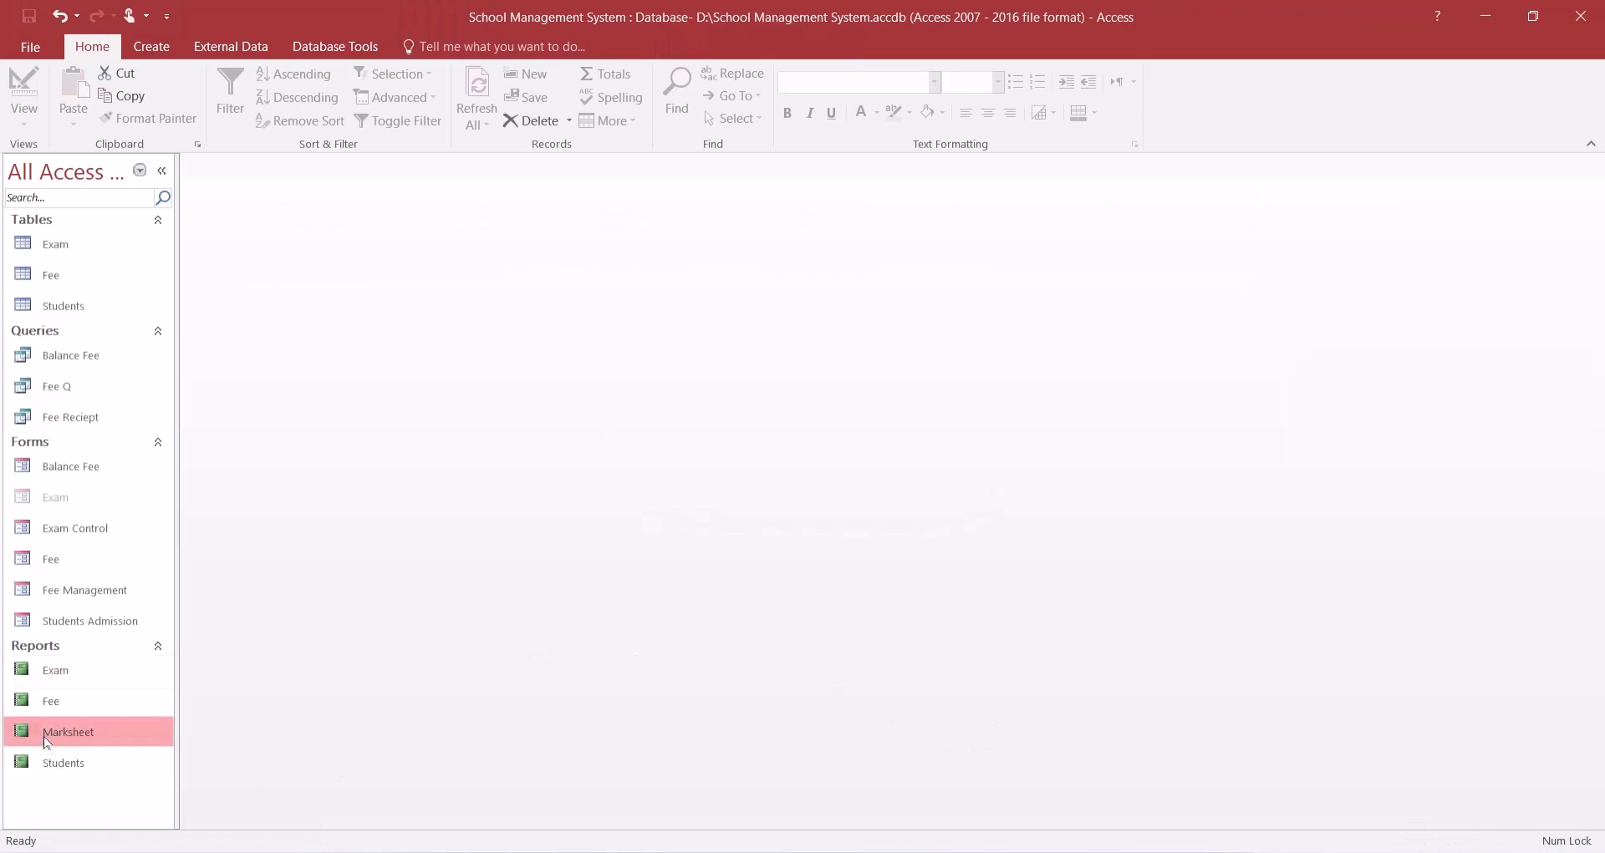
- Review the embedded marks tables of all students in the reopened Marksheet report, and save it
scroll(808, 690, down, 10)
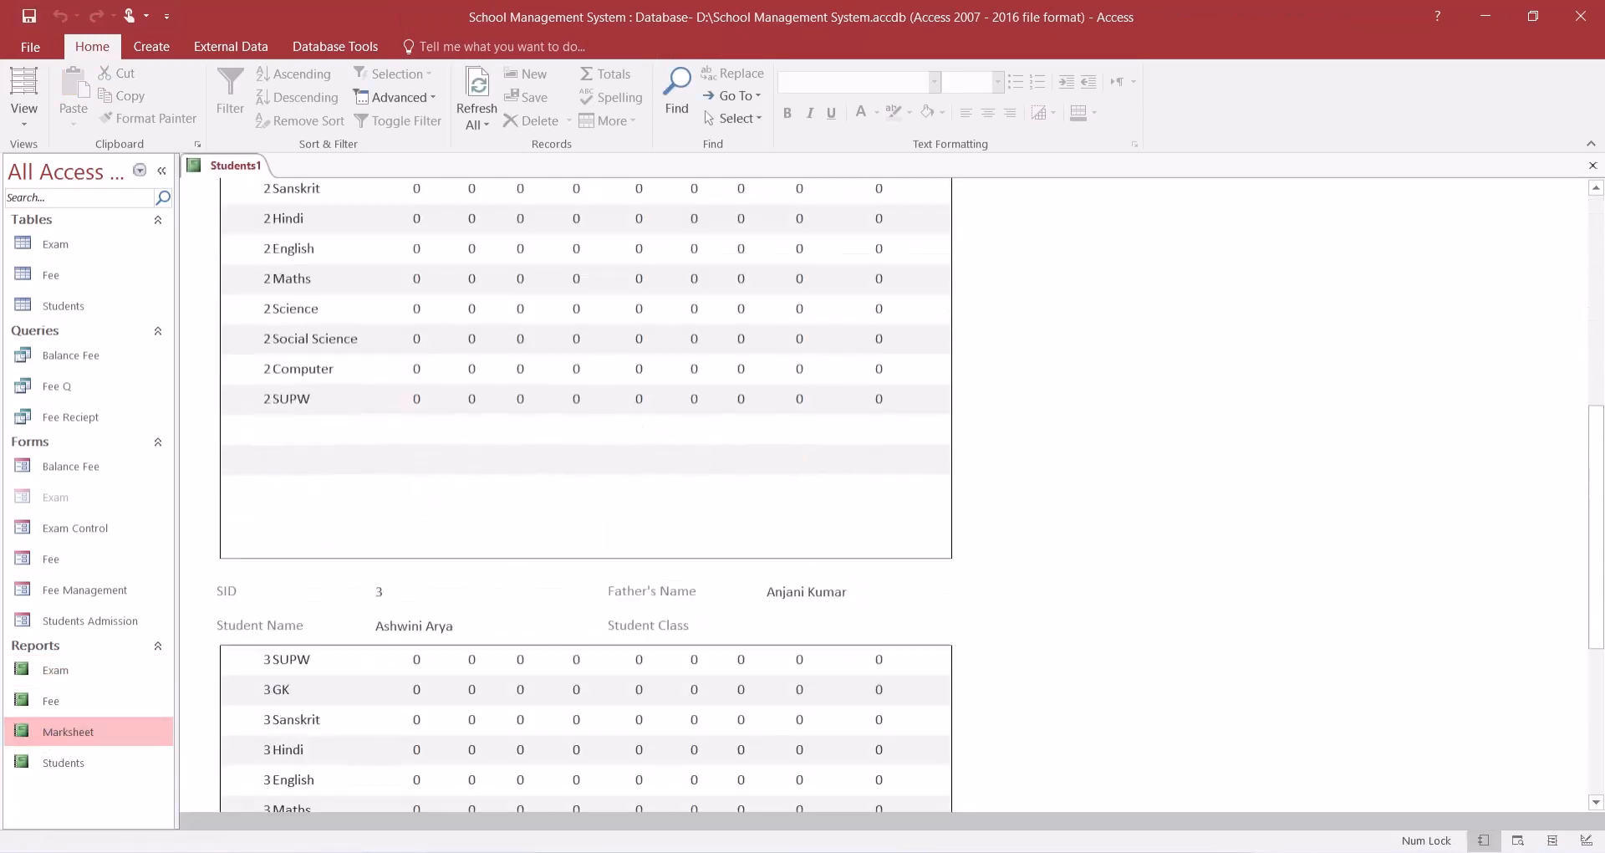
scroll(877, 459, up, 5)
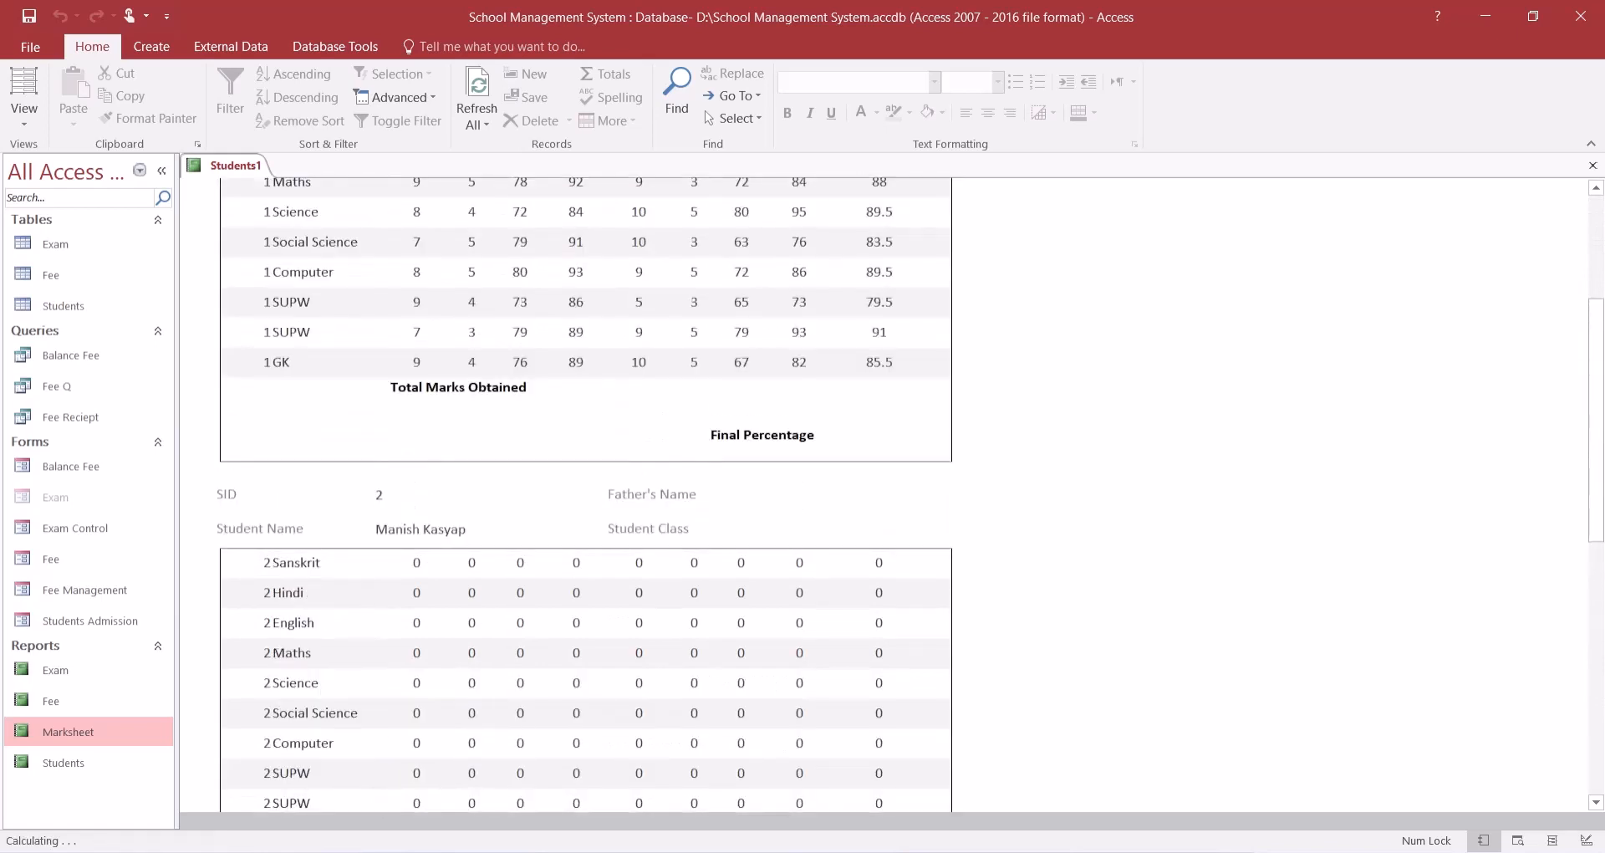
scroll(877, 458, up, 3)
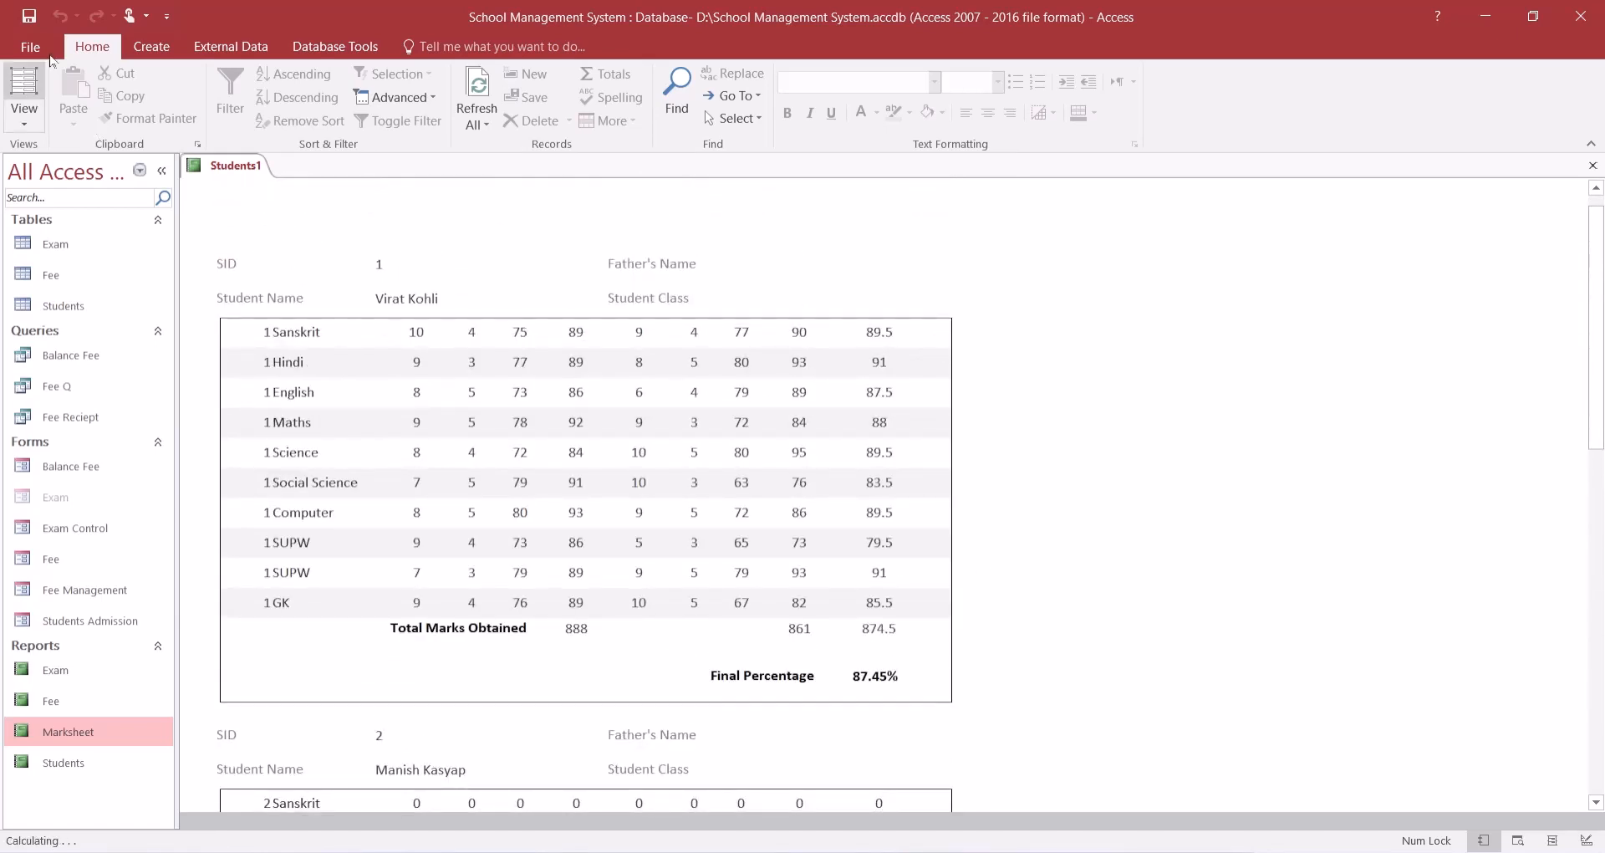
click(29, 17)
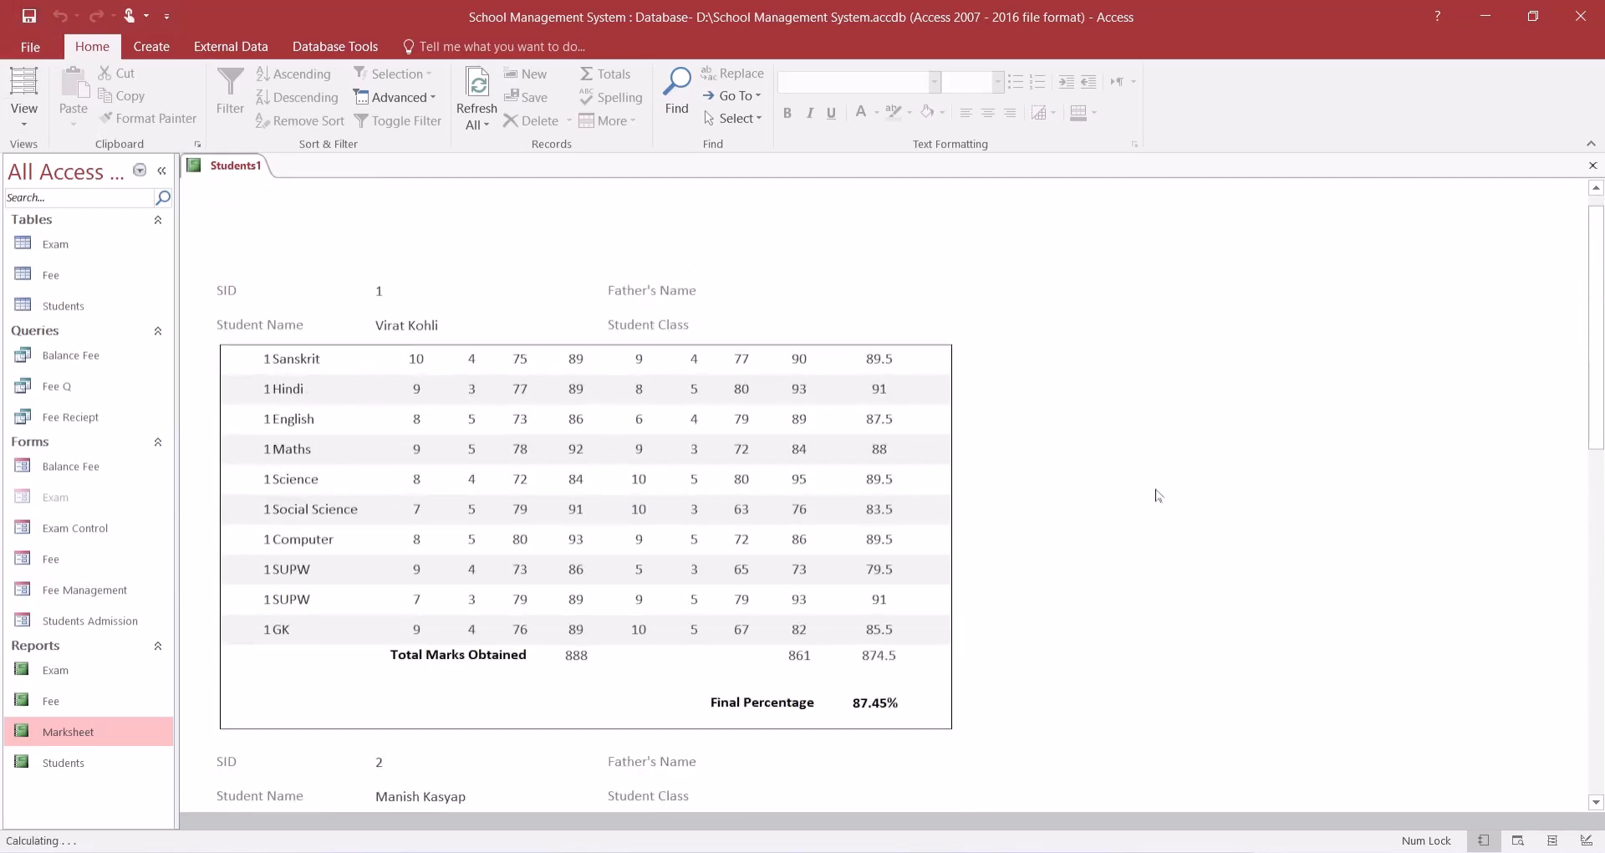
scroll(1158, 497, up, 1)
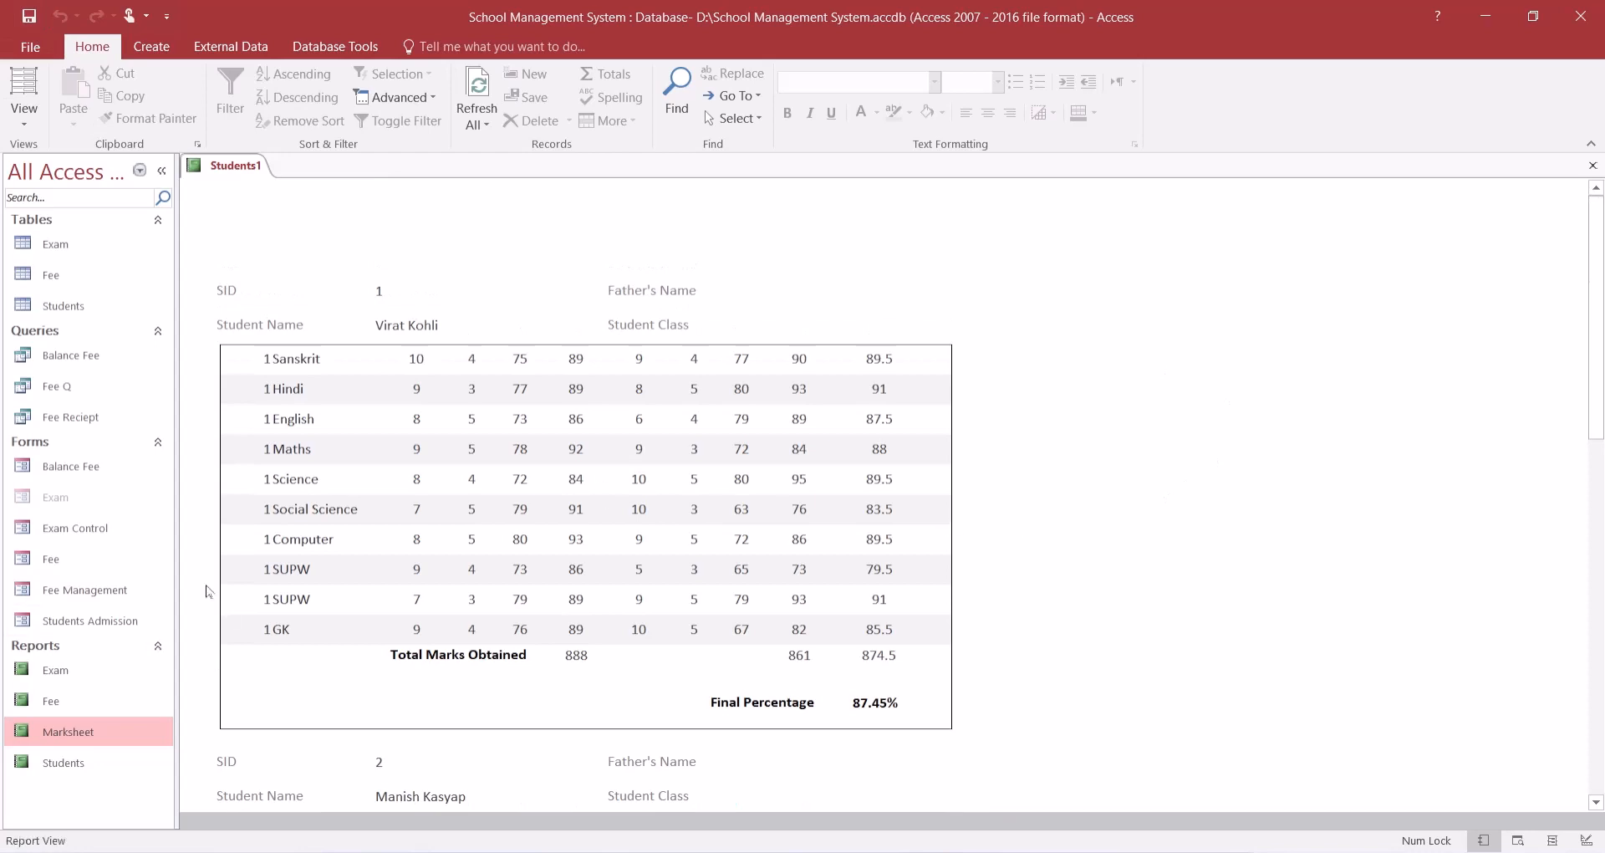